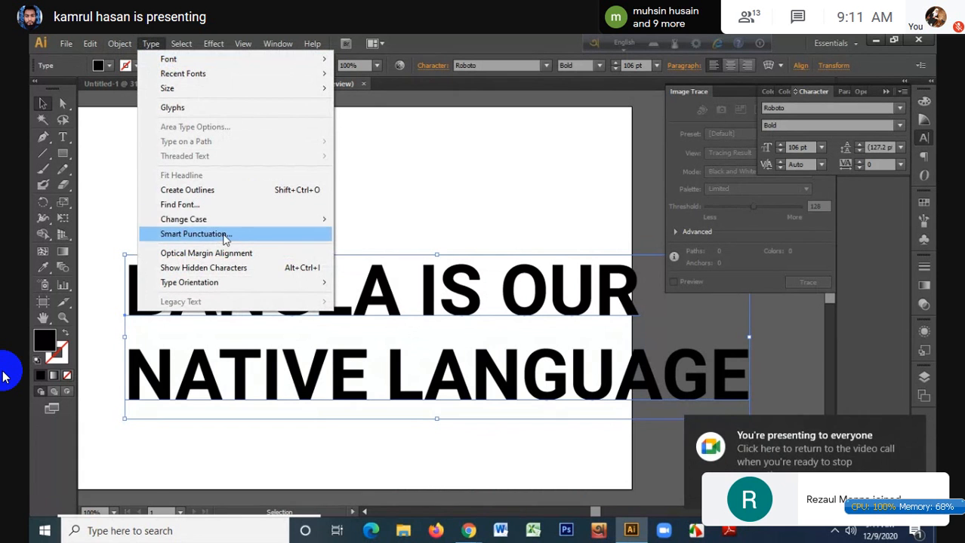
- Change the selected two-line text to lowercase and move it slightly to the right
mouse_move(224, 217)
click(371, 235)
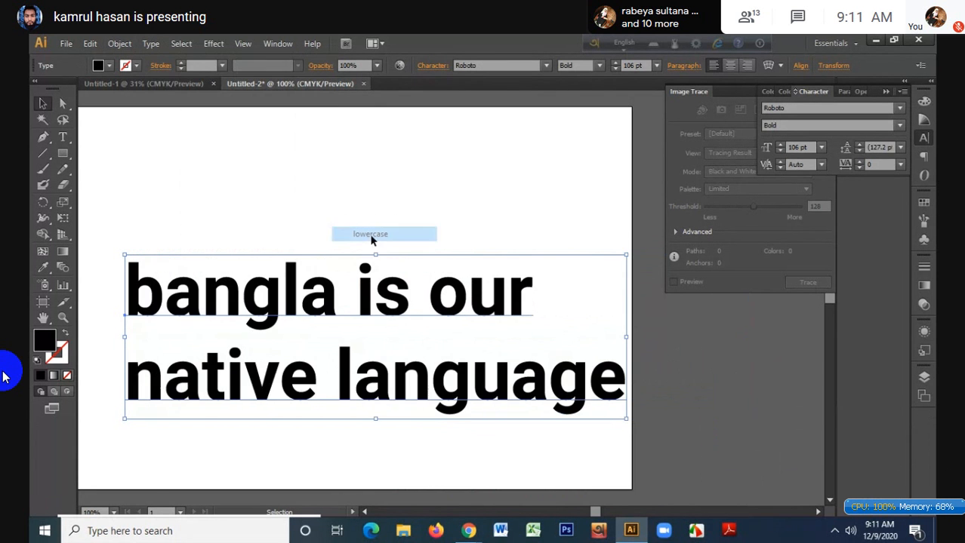
drag(388, 308, 416, 307)
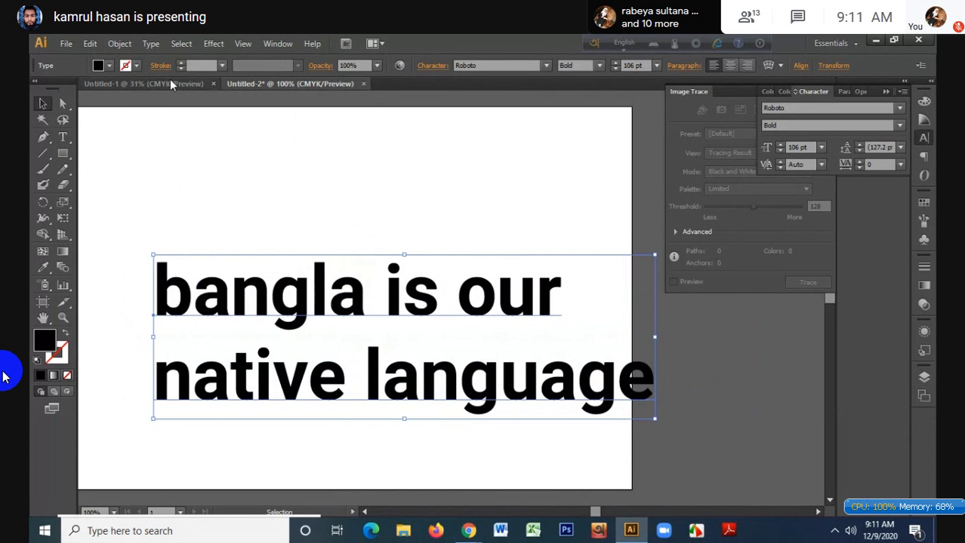
- Convert the two-line text to Title Case and shift it slightly back to the left
click(151, 43)
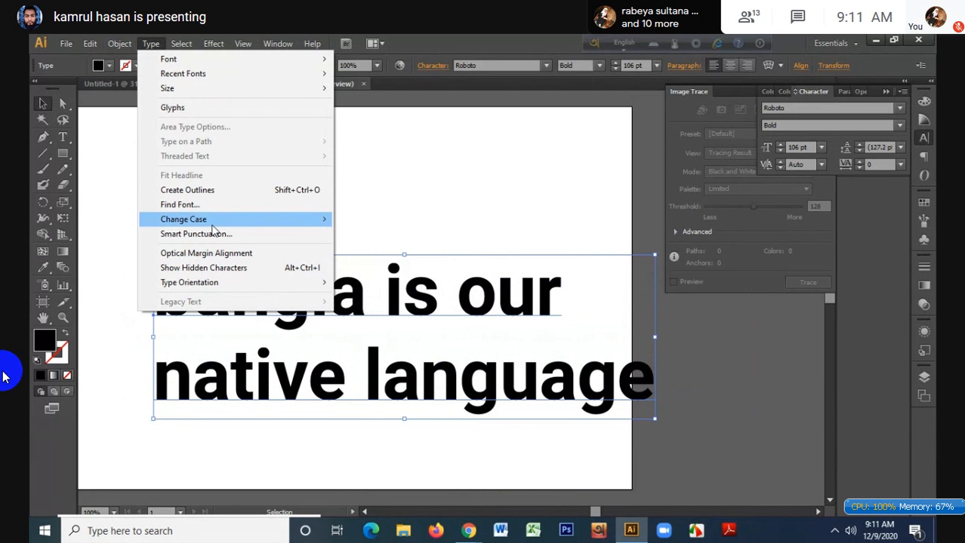
mouse_move(213, 220)
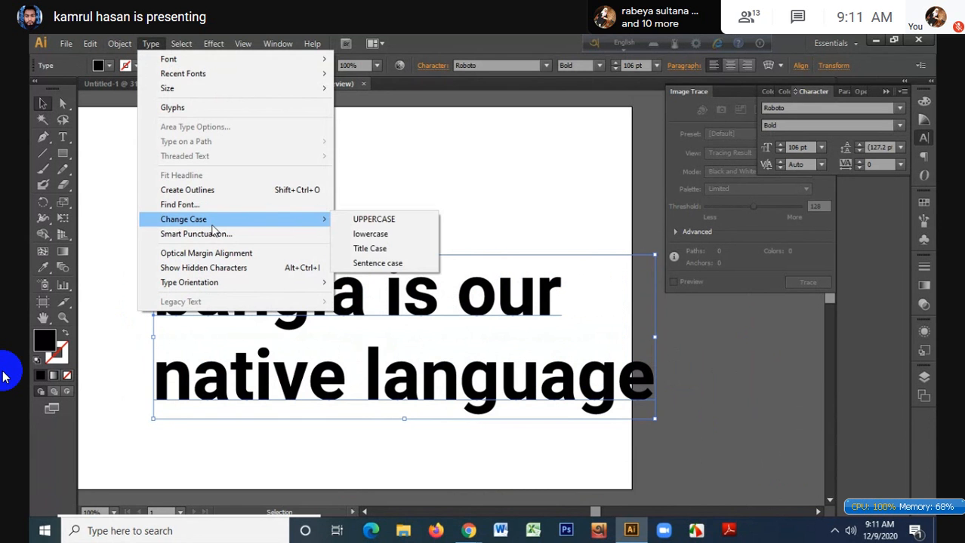
click(378, 249)
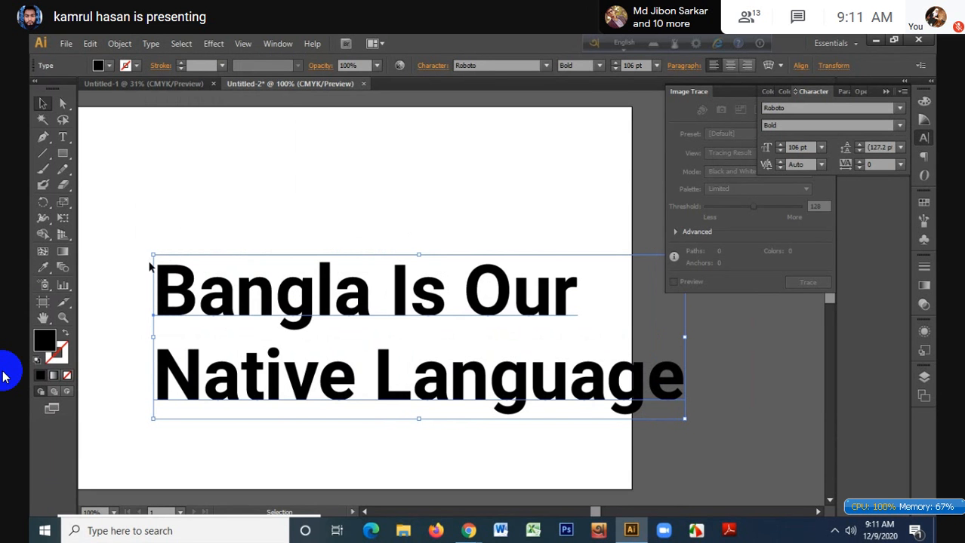
drag(497, 313, 472, 313)
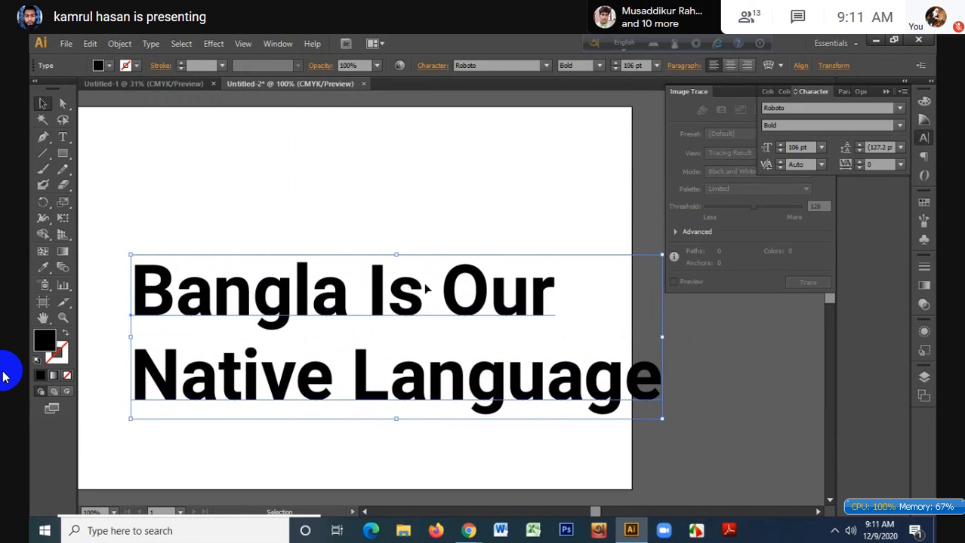
- Convert the two-line text to Sentence case and nudge it slightly to the left
click(151, 43)
mouse_move(230, 219)
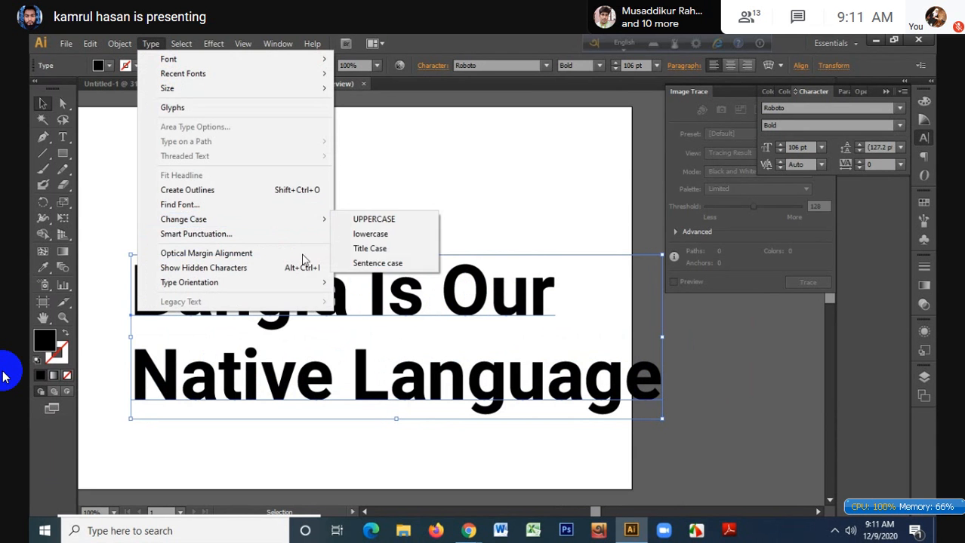
click(362, 261)
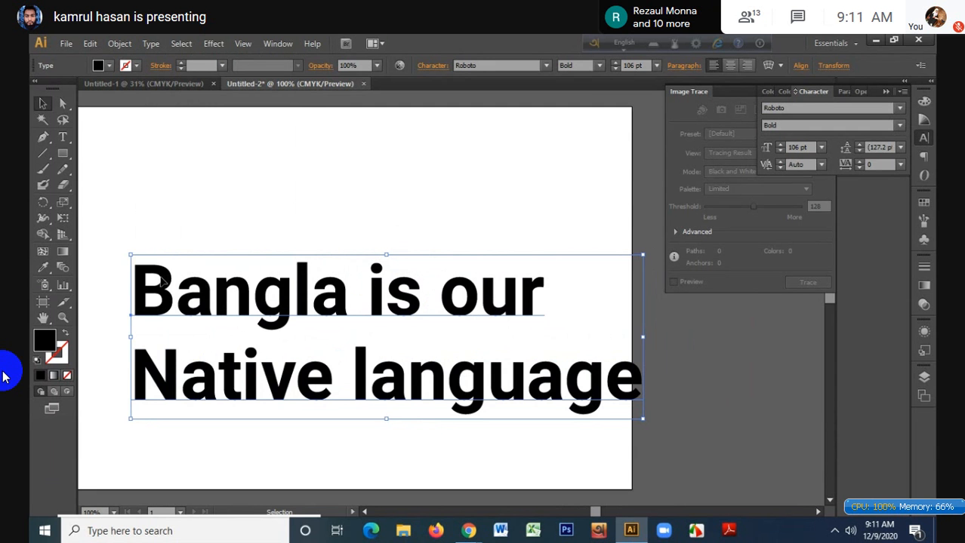
drag(161, 281, 154, 282)
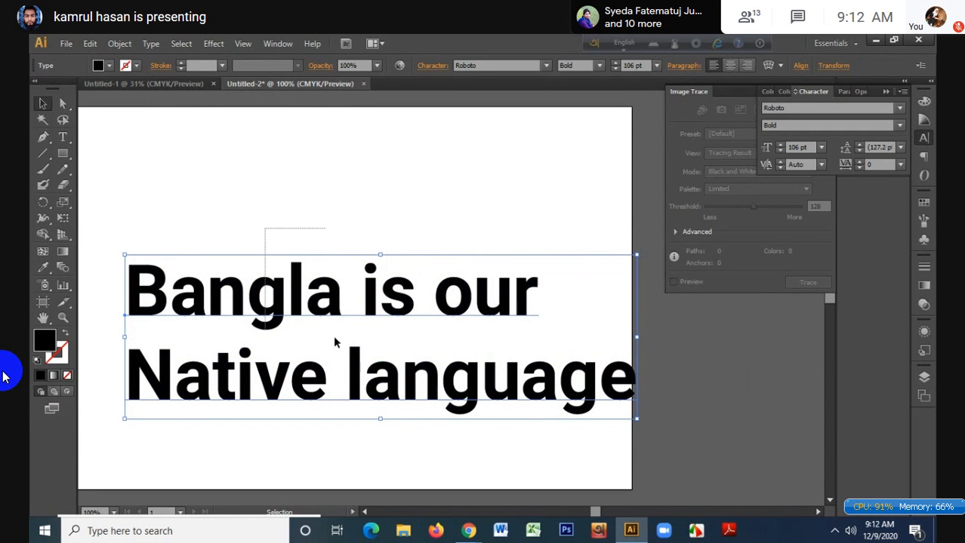
click(151, 44)
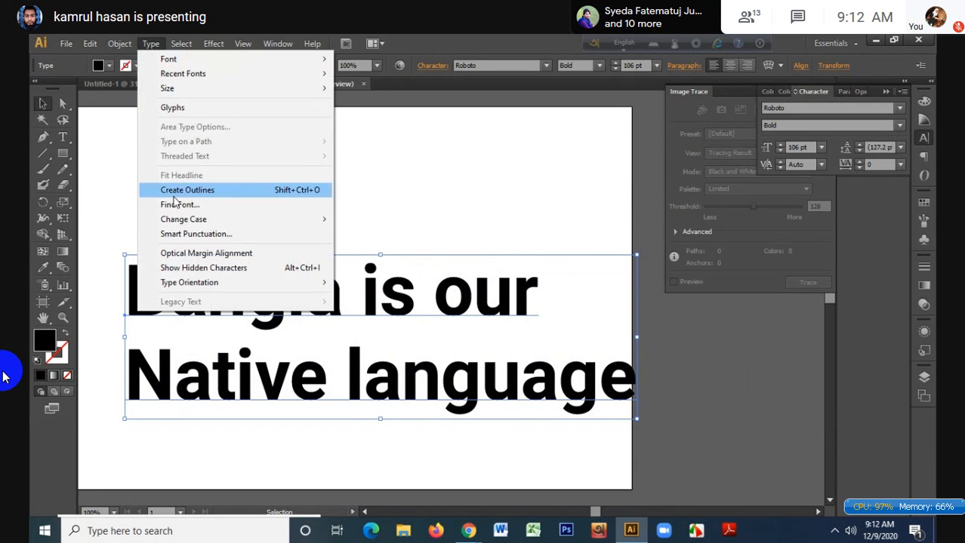
mouse_move(202, 225)
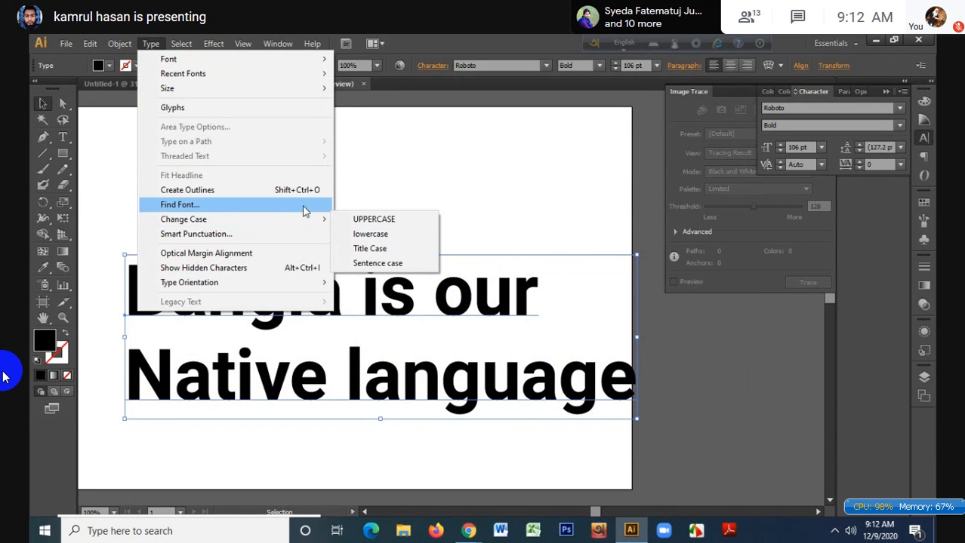
click(362, 191)
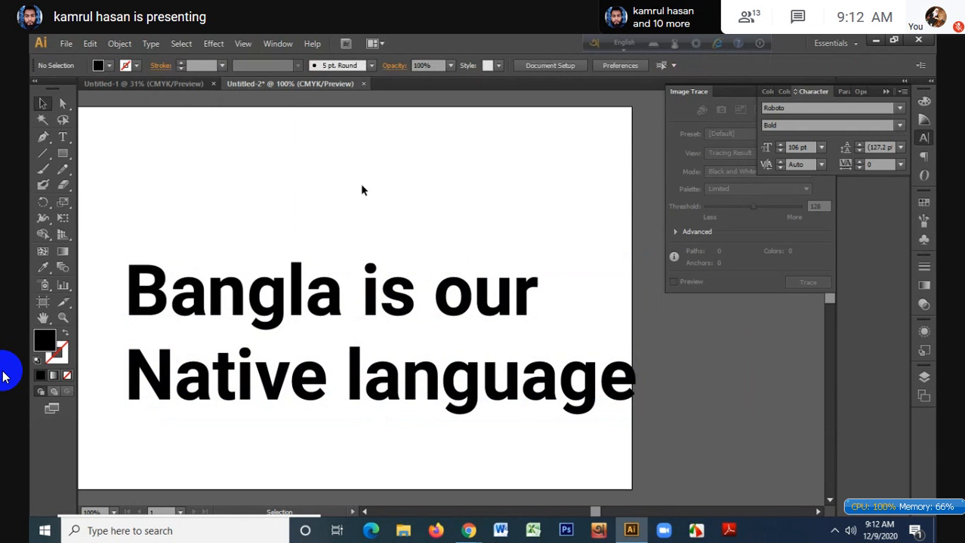
- Set the font style of the "Bangla is our Native language" text to Roboto Black
click(437, 302)
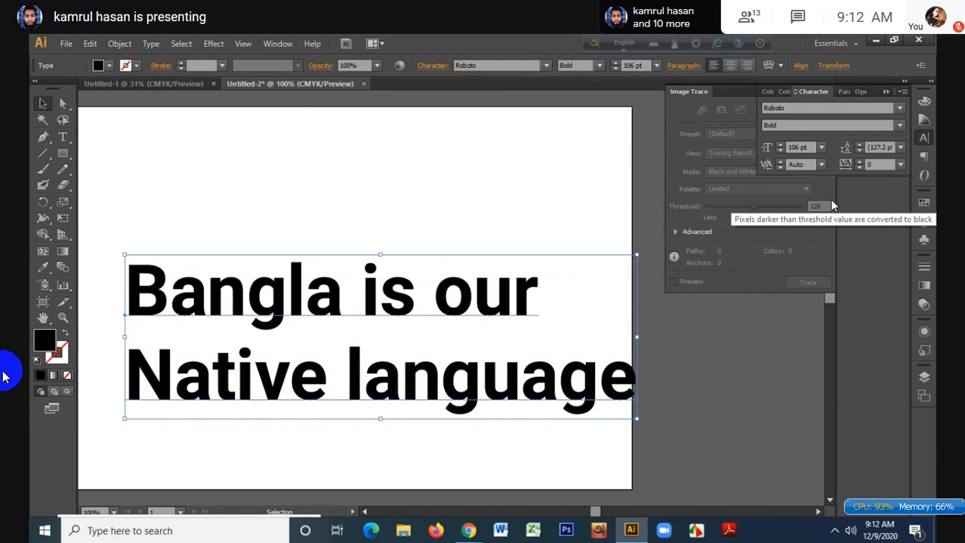
click(900, 127)
click(797, 195)
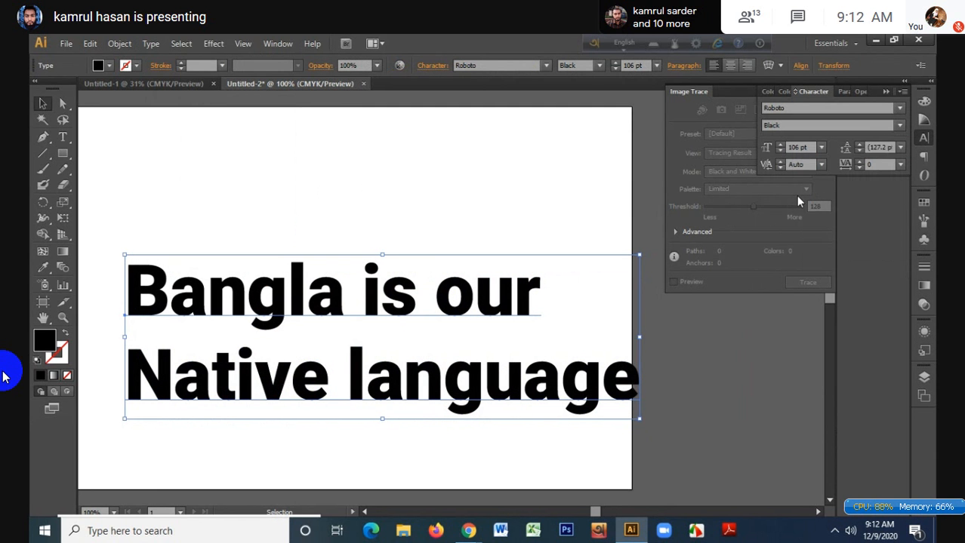
- Set the font style of the Roboto text to Light and deselect it
click(899, 125)
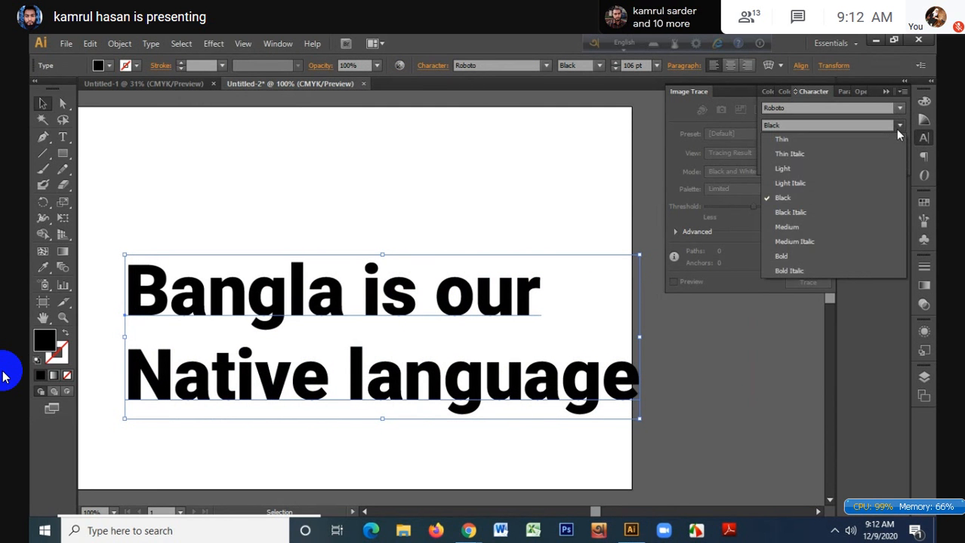
click(819, 170)
click(601, 171)
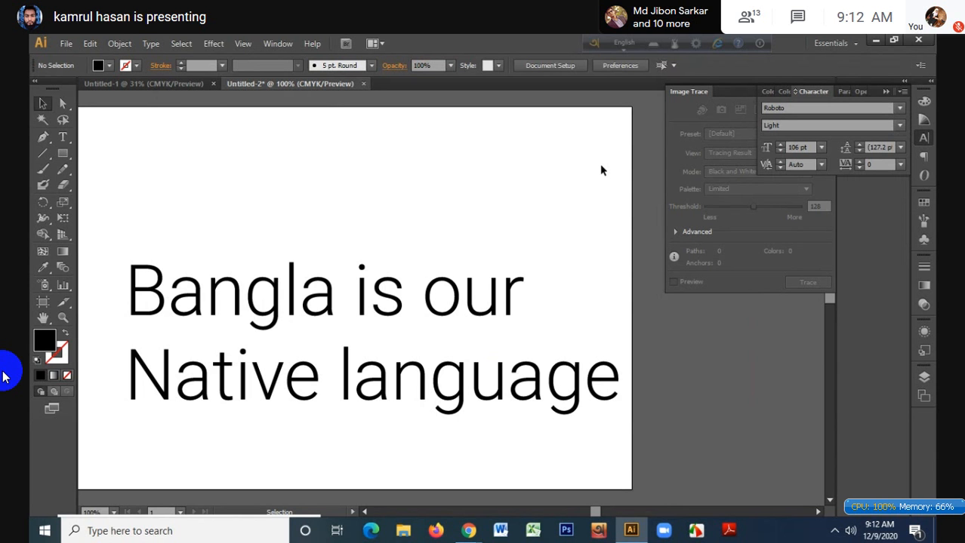
- Delete the "Bangla is our Native language" text from the artboard
click(40, 104)
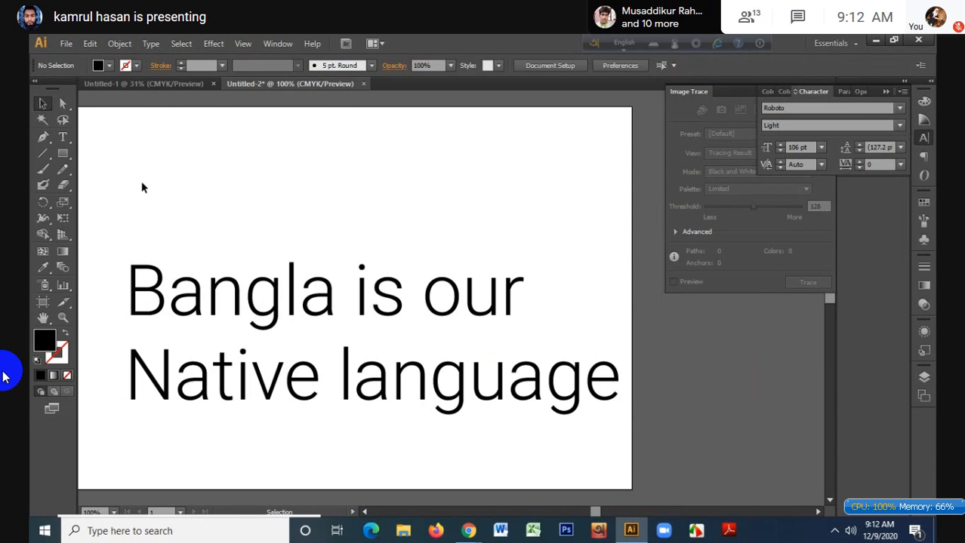
click(273, 313)
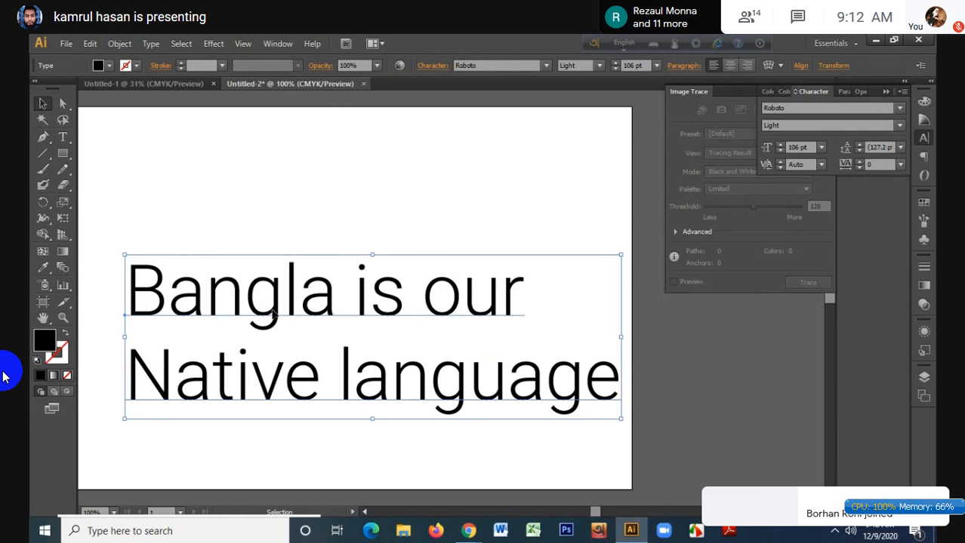
key(a)
key(v)
key(Delete)
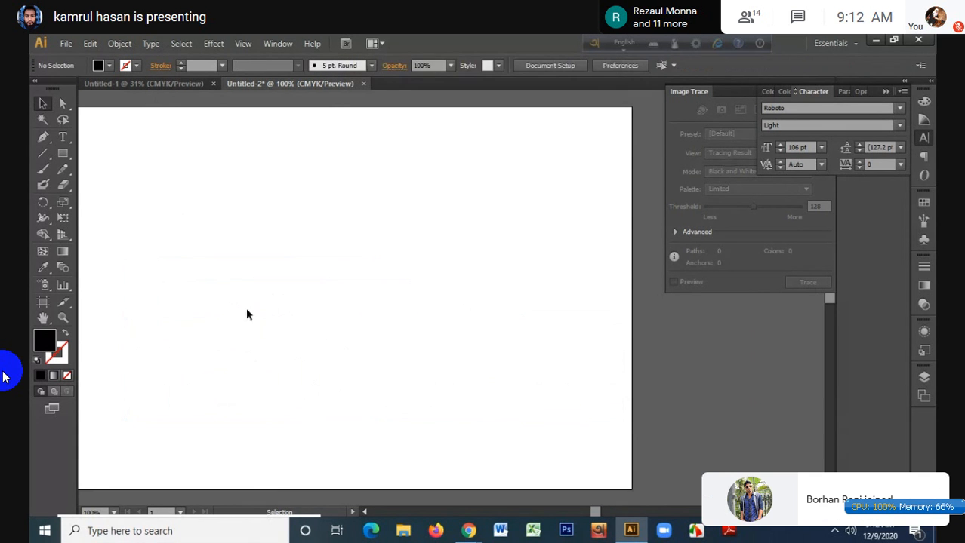
- Clear the workspace by collapsing the Image Trace and Character panels and closing the floating shape tools
drag(221, 294, 301, 305)
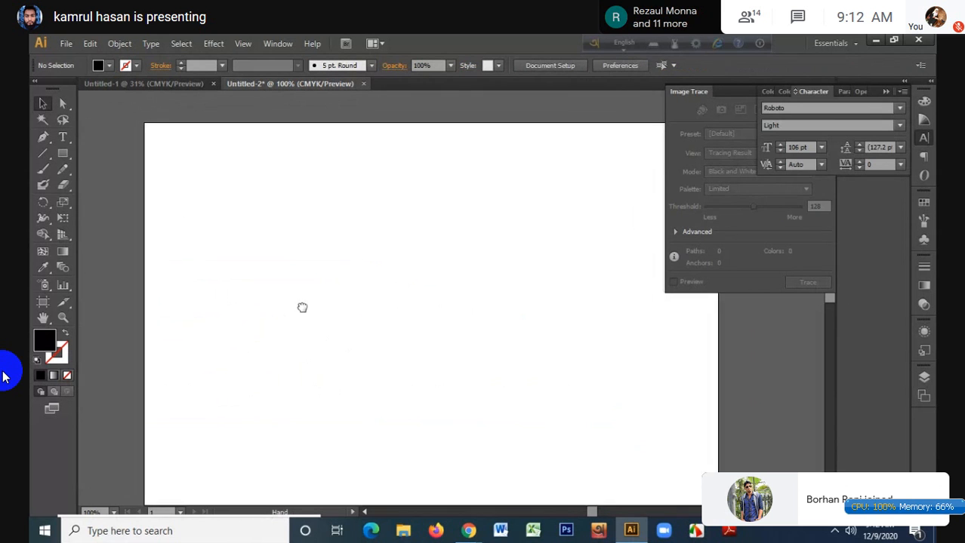
click(725, 90)
click(822, 92)
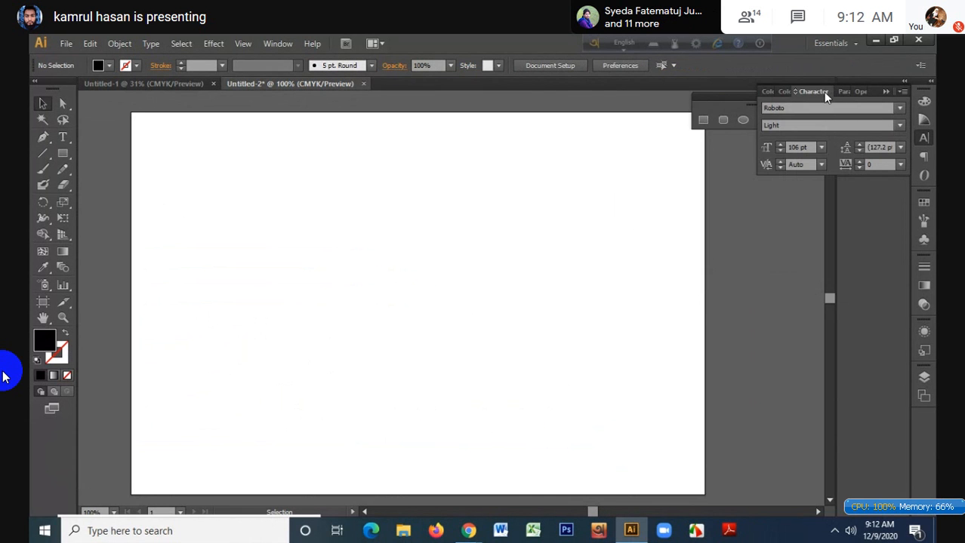
click(882, 91)
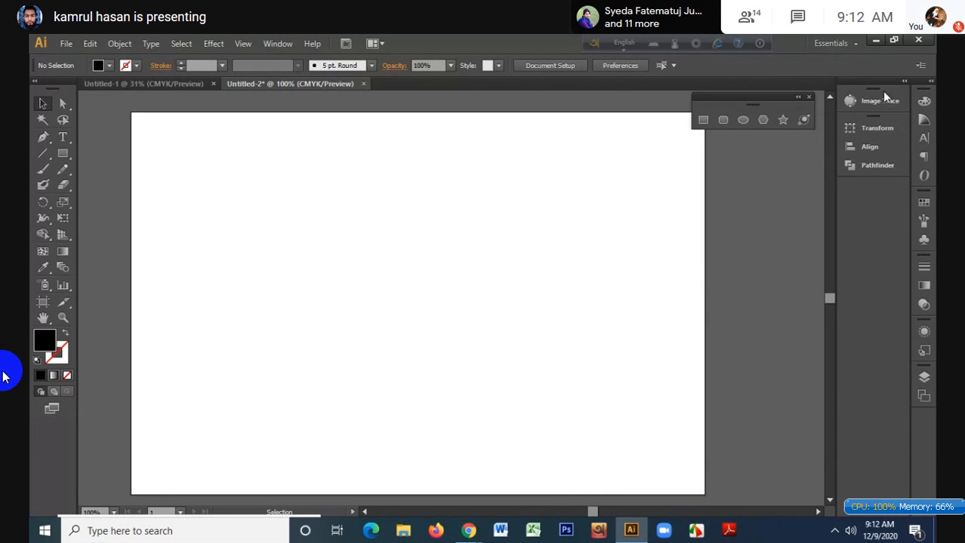
click(807, 97)
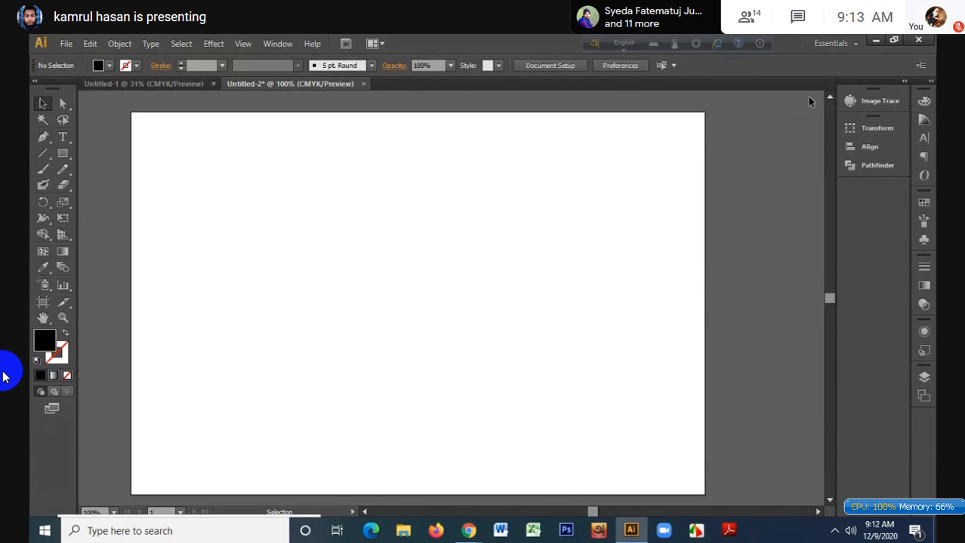
click(43, 123)
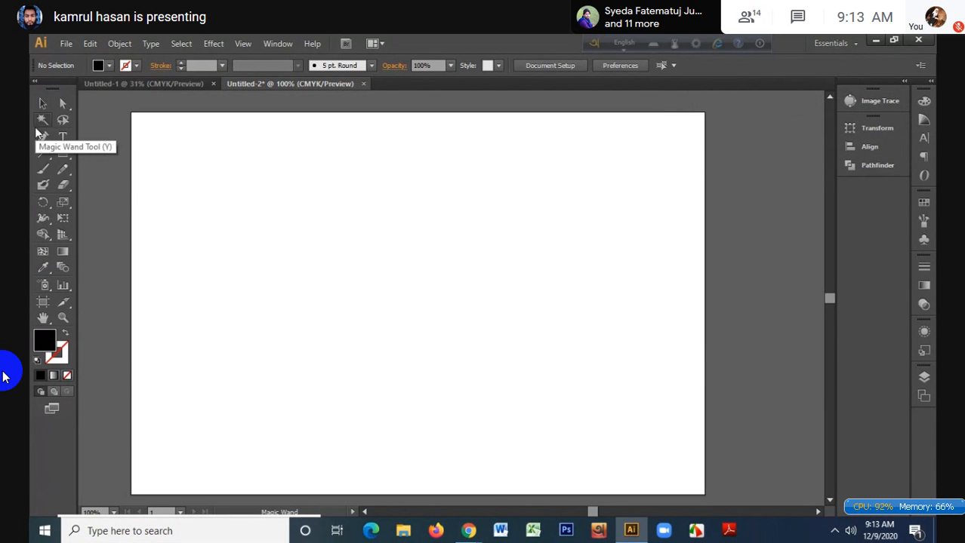
click(61, 125)
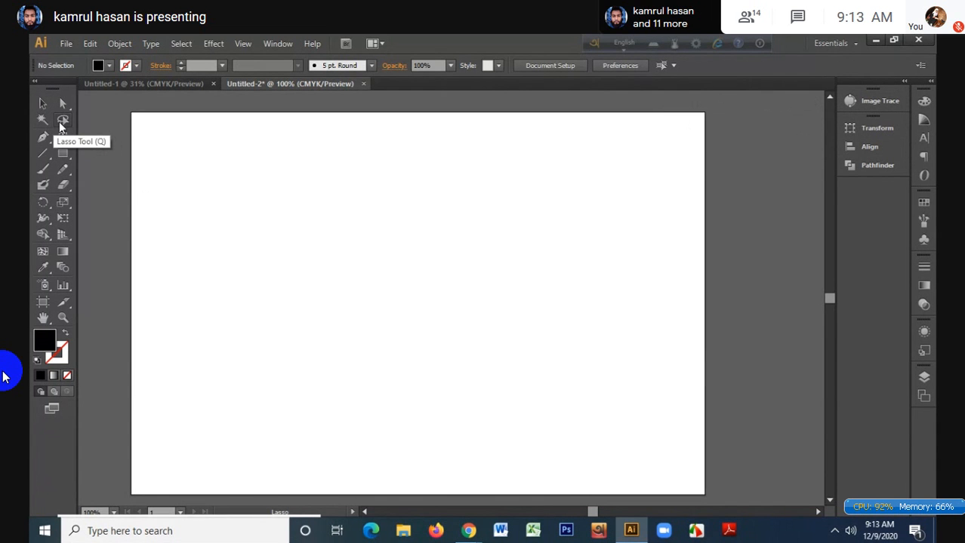
click(43, 104)
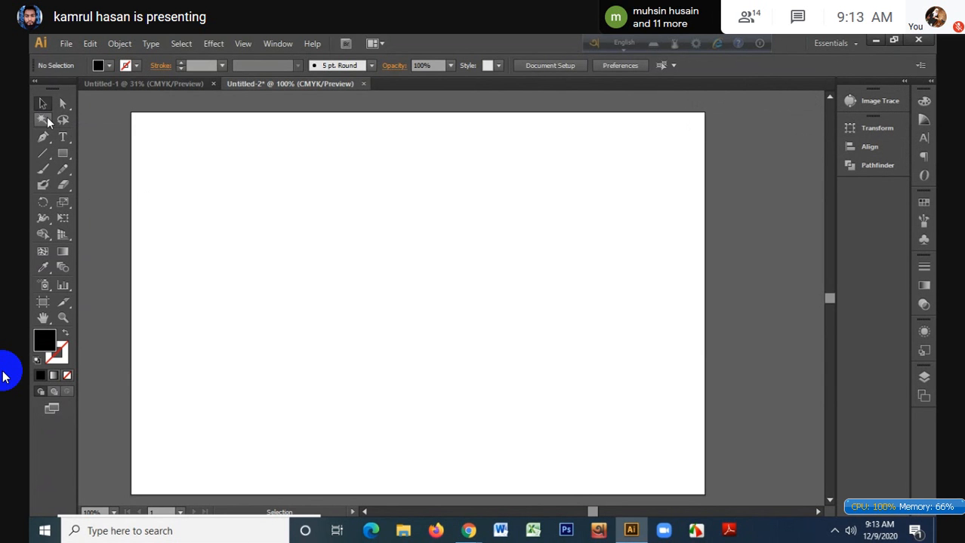
- Draw a black rectangle without a stroke near the artboard's upper-left corner
click(62, 153)
drag(154, 141, 286, 225)
key(v)
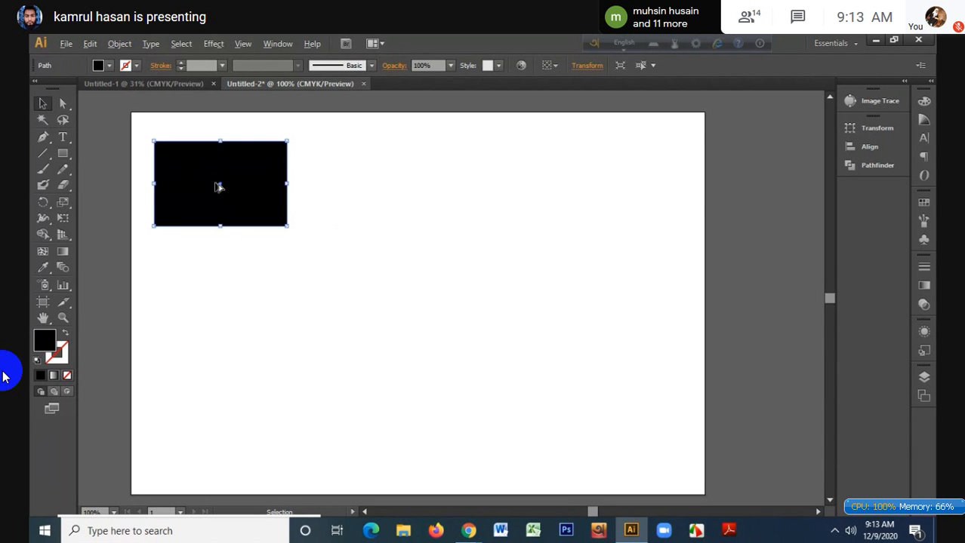
- Duplicate the black rectangle into a row of three, then copy the row down to form a three-by-three grid
drag(218, 185, 532, 189)
drag(237, 119, 492, 187)
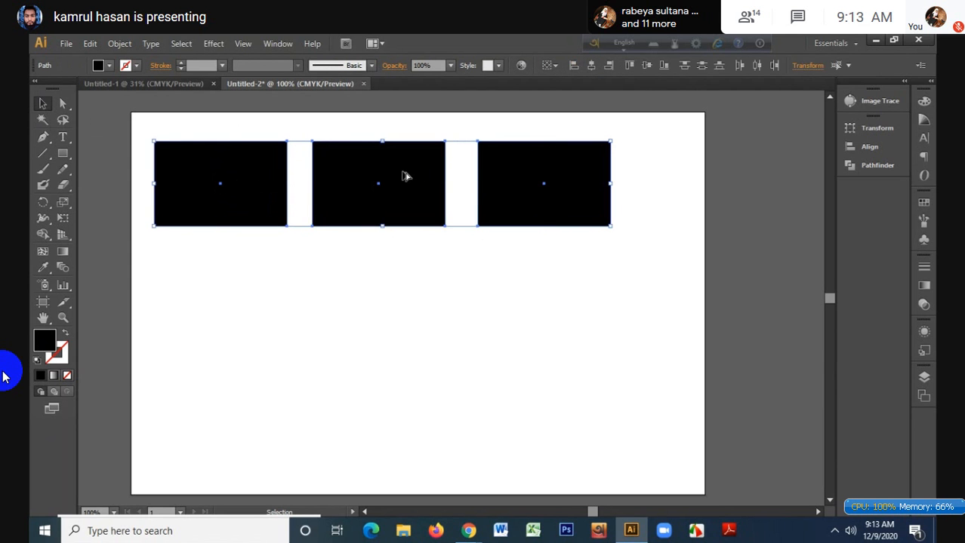
drag(392, 181, 388, 401)
- Fill the three rectangles on the diagonal from the grid's upper left to lower right with light blue
click(251, 185)
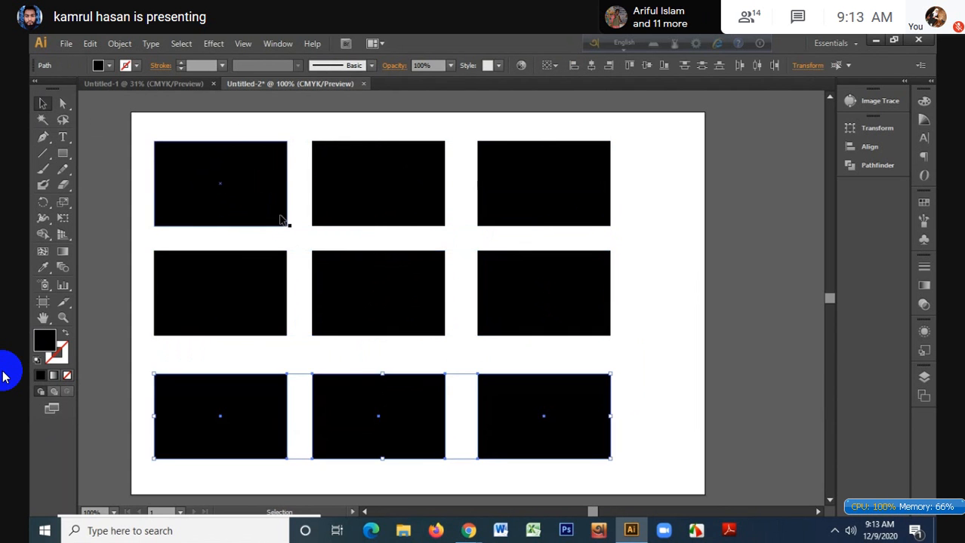
shift+click(369, 292)
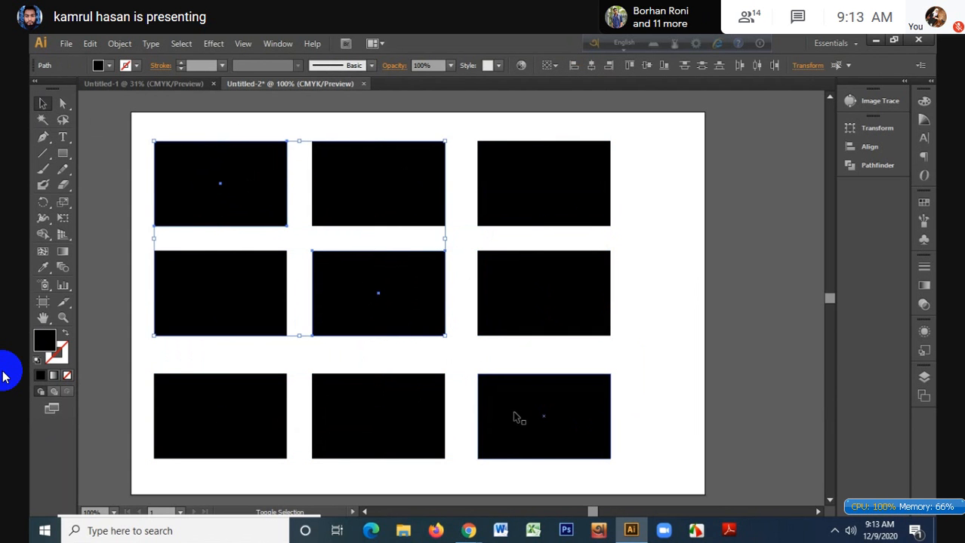
shift+click(517, 415)
click(109, 66)
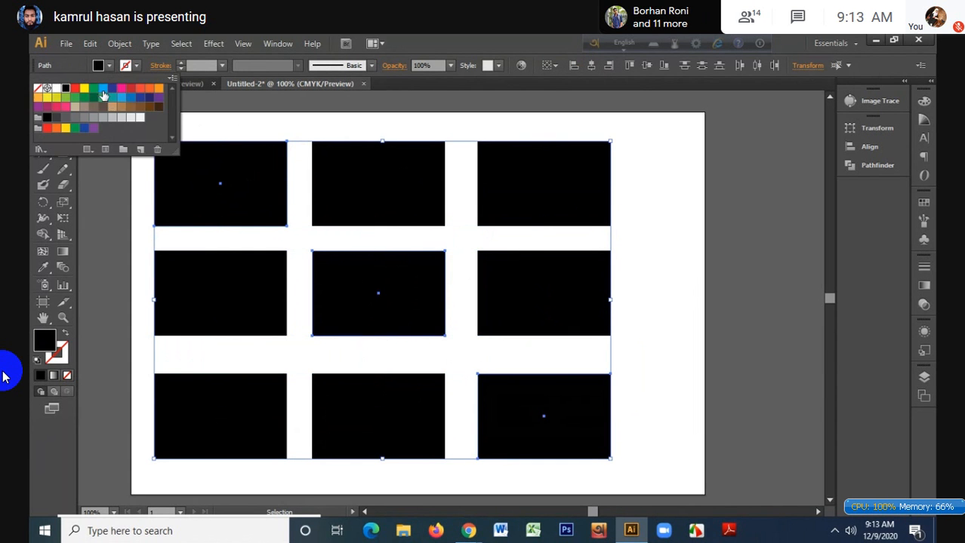
click(105, 90)
click(397, 113)
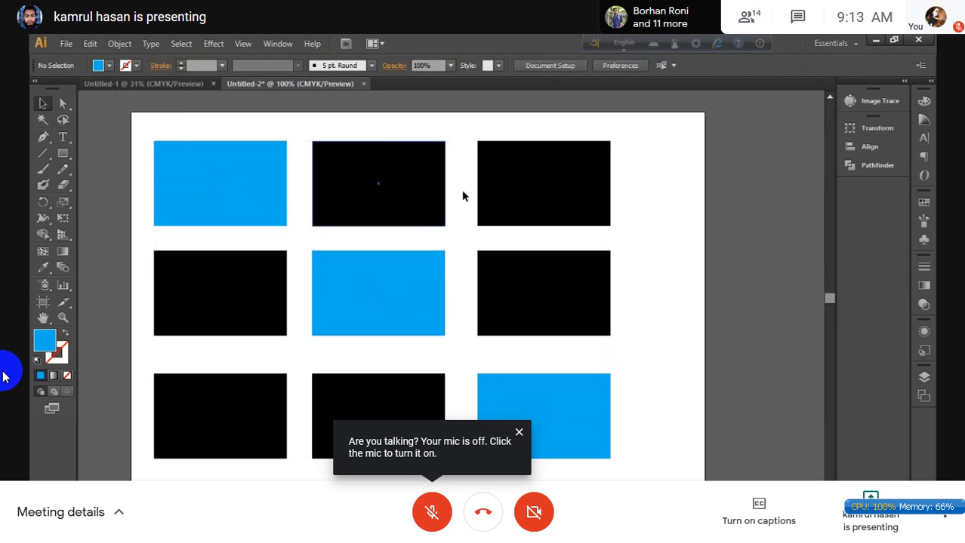
- Fill the middle row's right rectangle and the bottom row's left rectangle with dark blue
click(526, 281)
shift+click(193, 406)
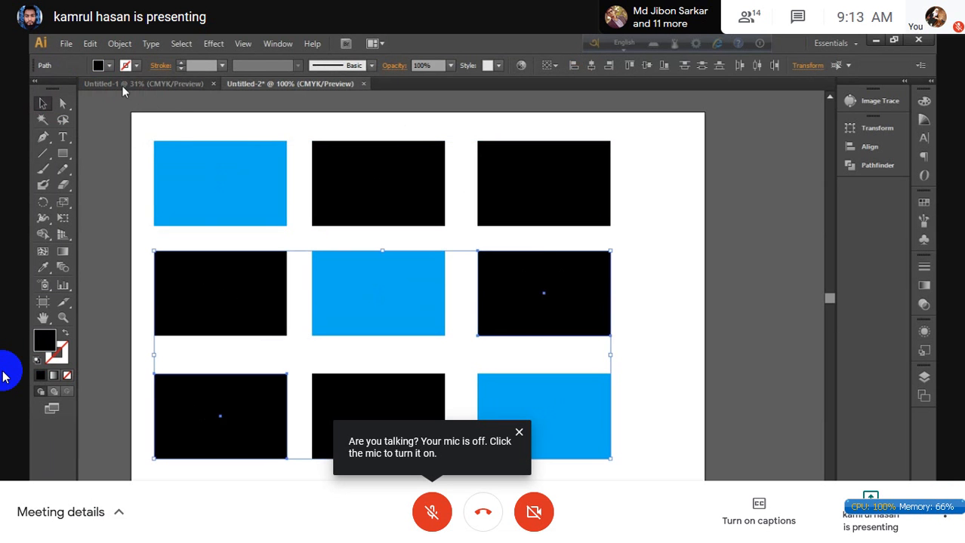
click(110, 67)
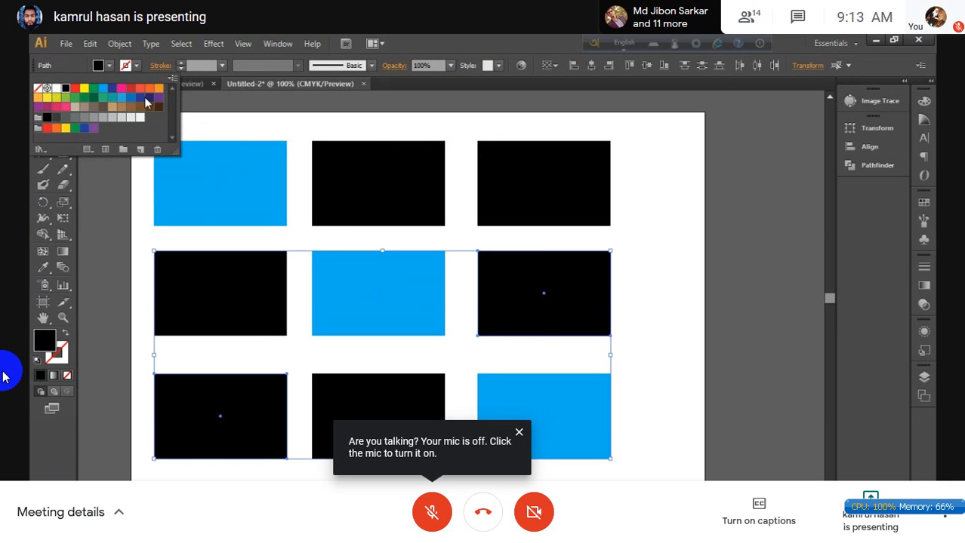
click(142, 99)
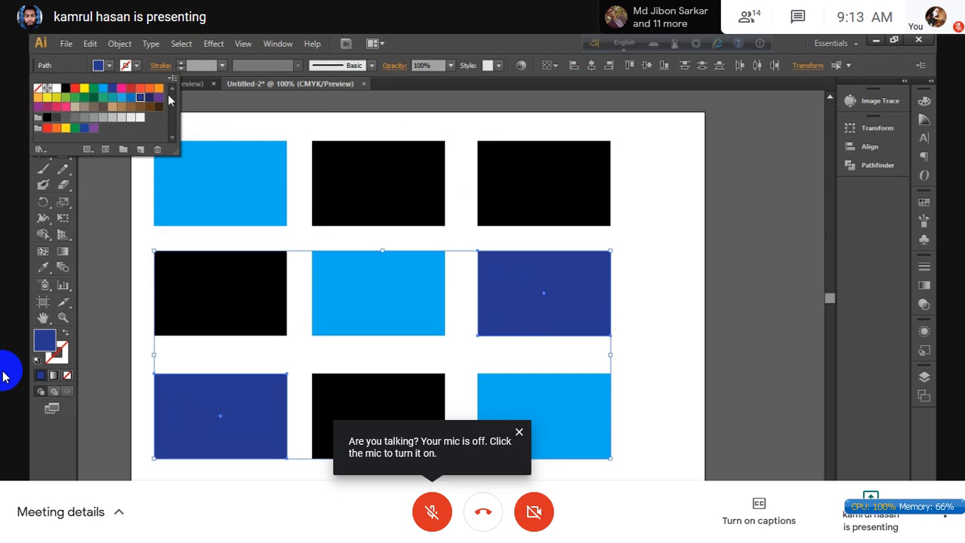
- Change the fill of the two dark blue rectangles to orange and clear the selection
click(158, 90)
click(322, 118)
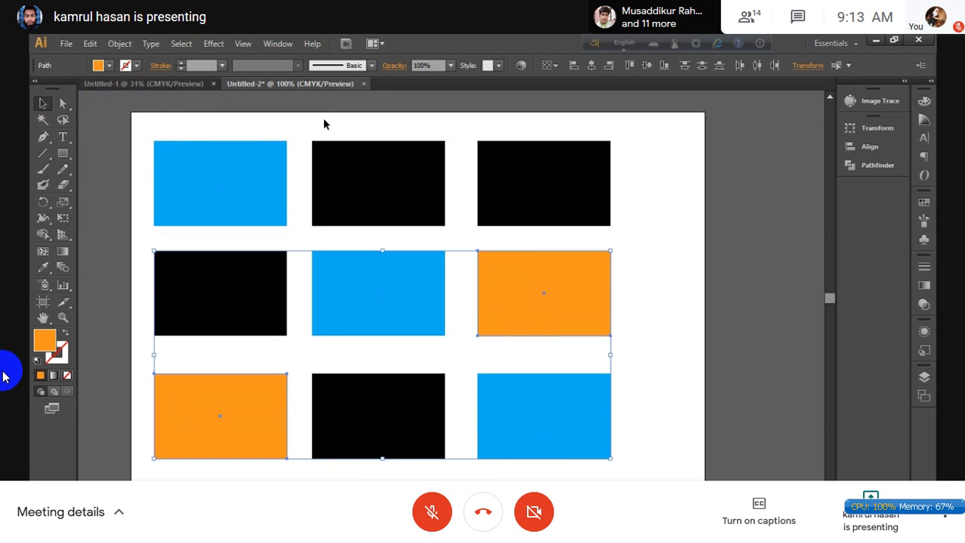
click(322, 118)
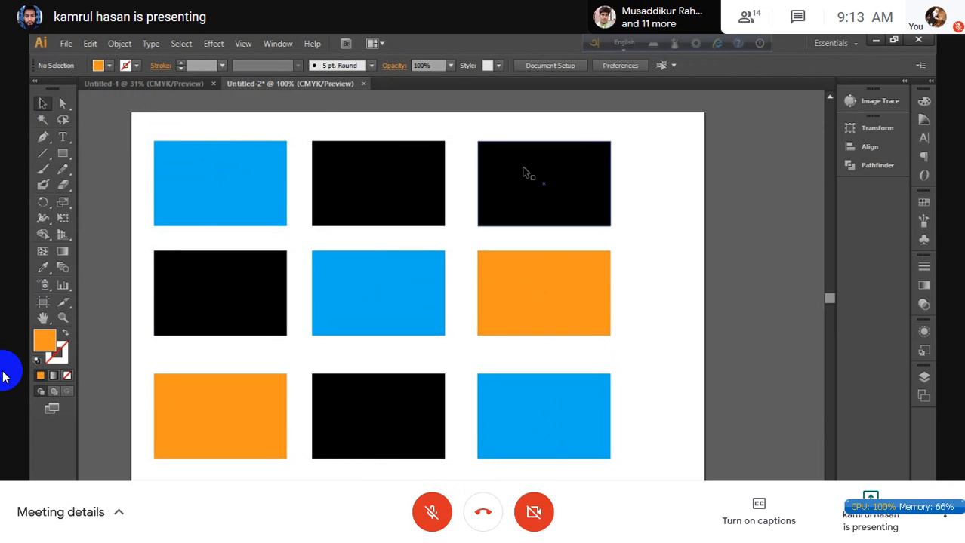
- Select all black rectangles with the Magic Wand, then use the Selection tool to select only the top row's right rectangle
click(42, 122)
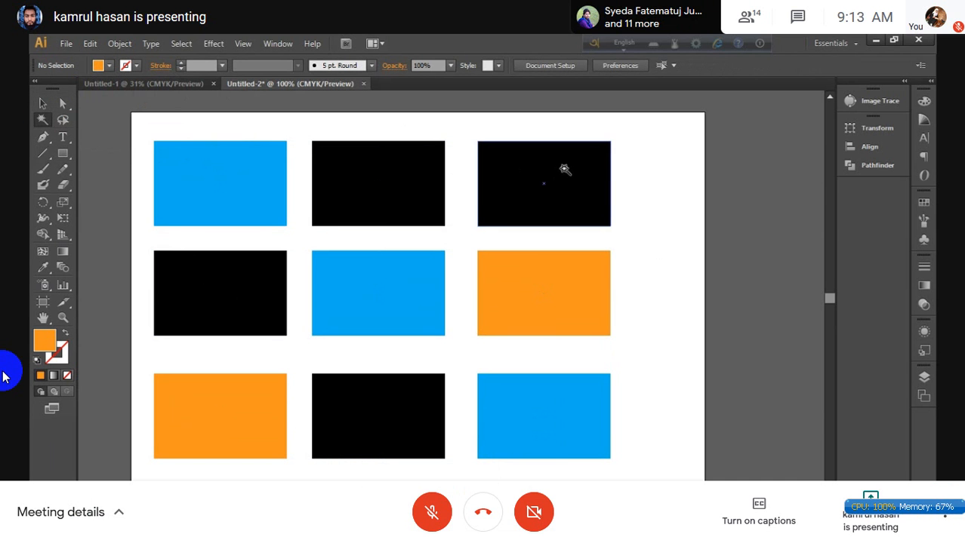
click(563, 168)
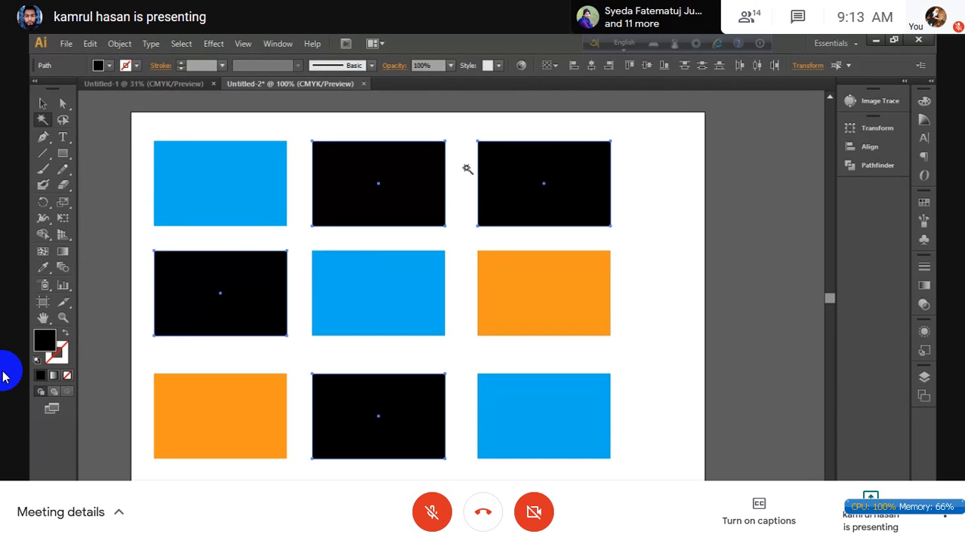
key(v)
key(ctrl+a)
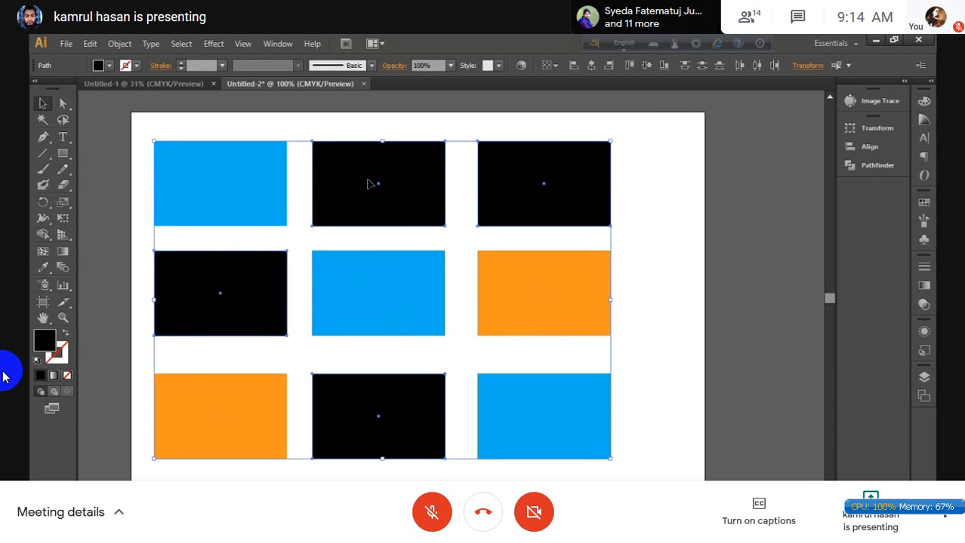
click(639, 182)
click(561, 185)
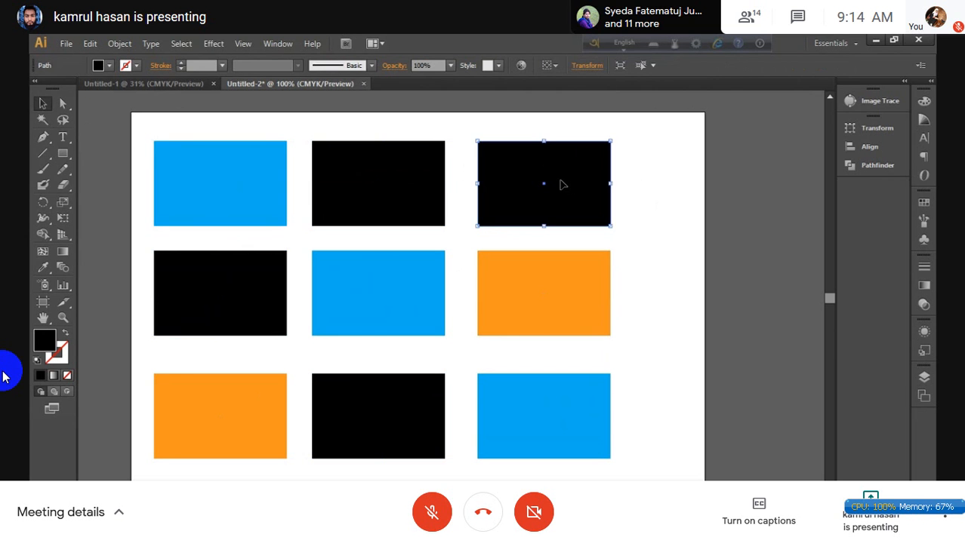
- Select the black, orange, light blue and again the black rectangles by colour with the Magic Wand, then clear the selection
click(47, 123)
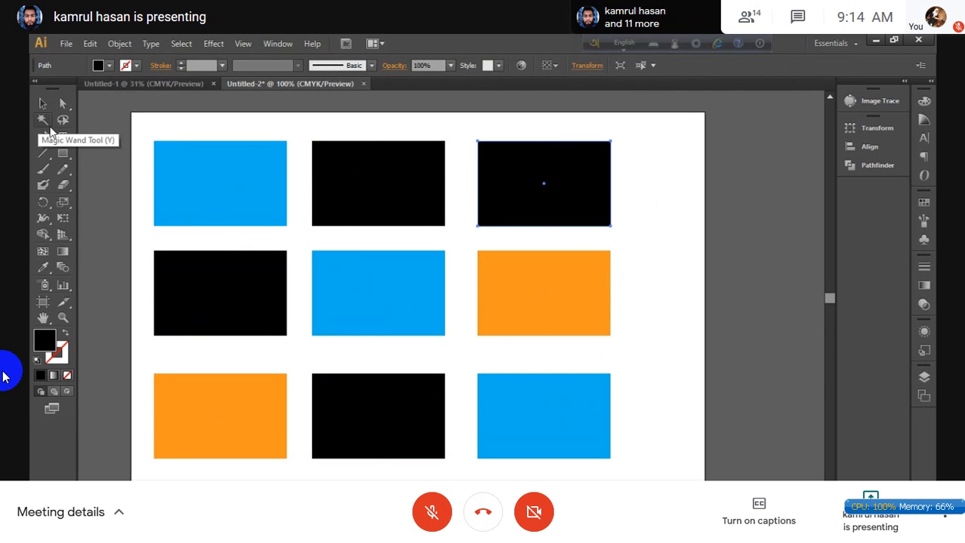
click(555, 166)
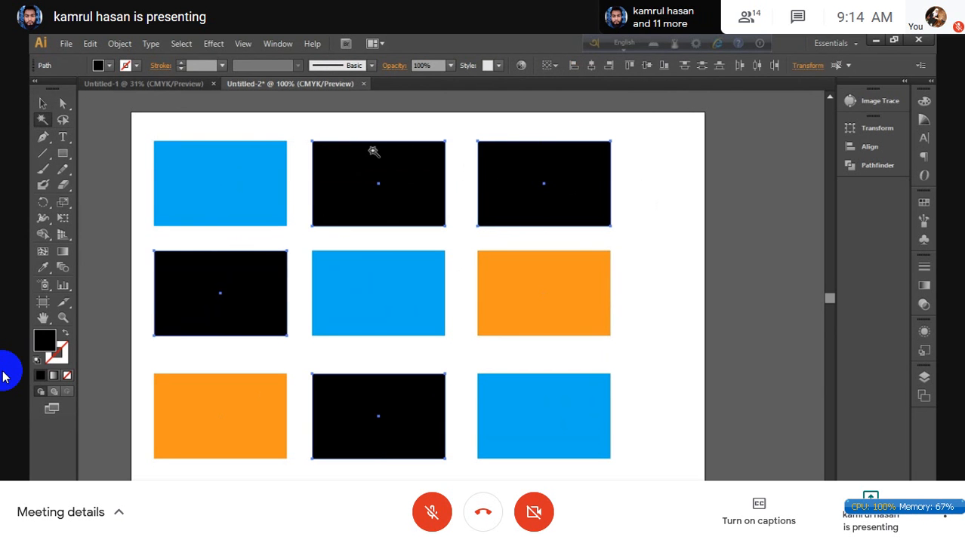
click(530, 314)
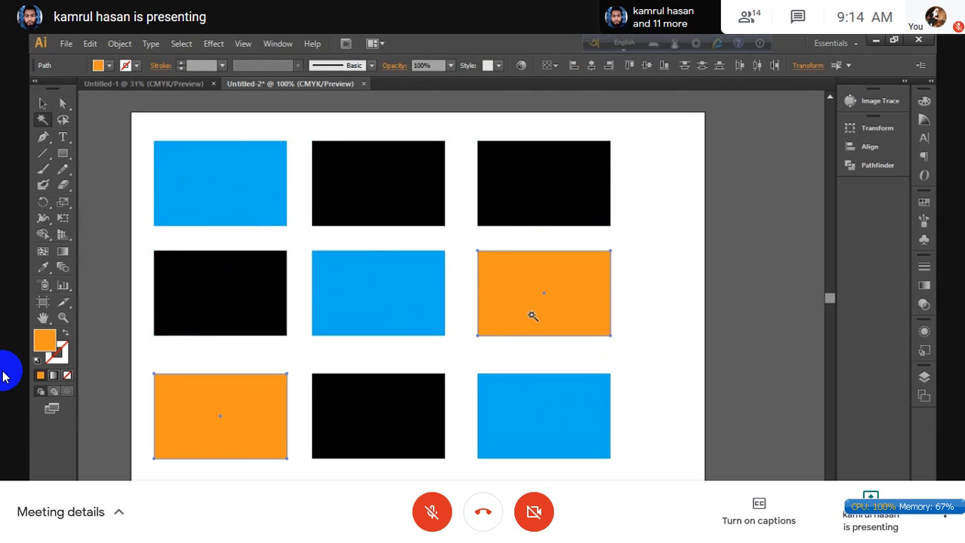
click(336, 274)
click(378, 205)
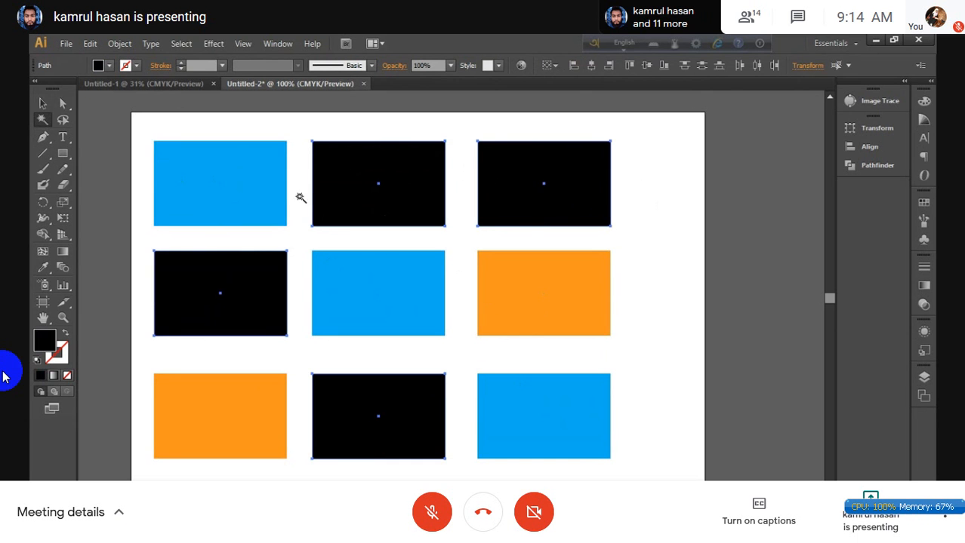
click(43, 103)
click(325, 129)
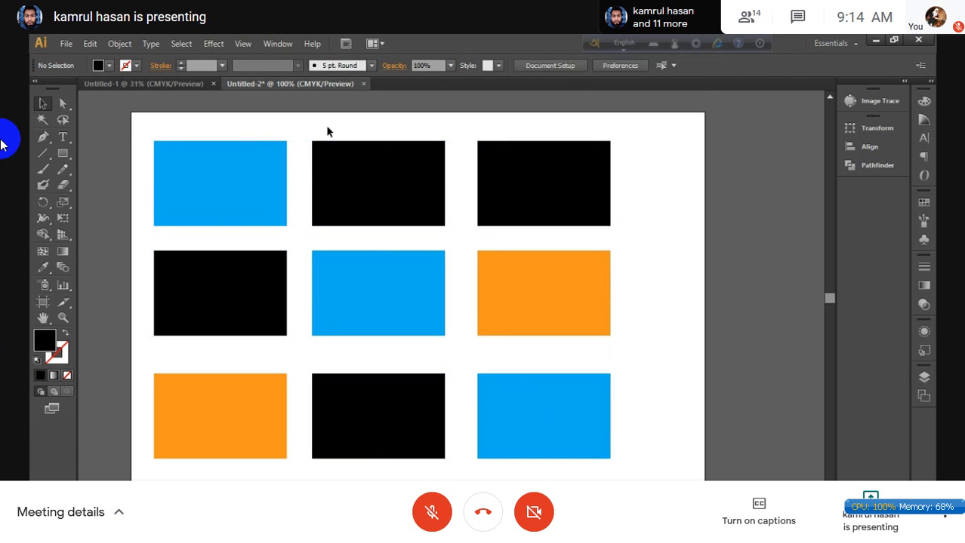
- Fill the top row's left rectangle with the lighter blue 2eceff
click(228, 164)
double_click(49, 343)
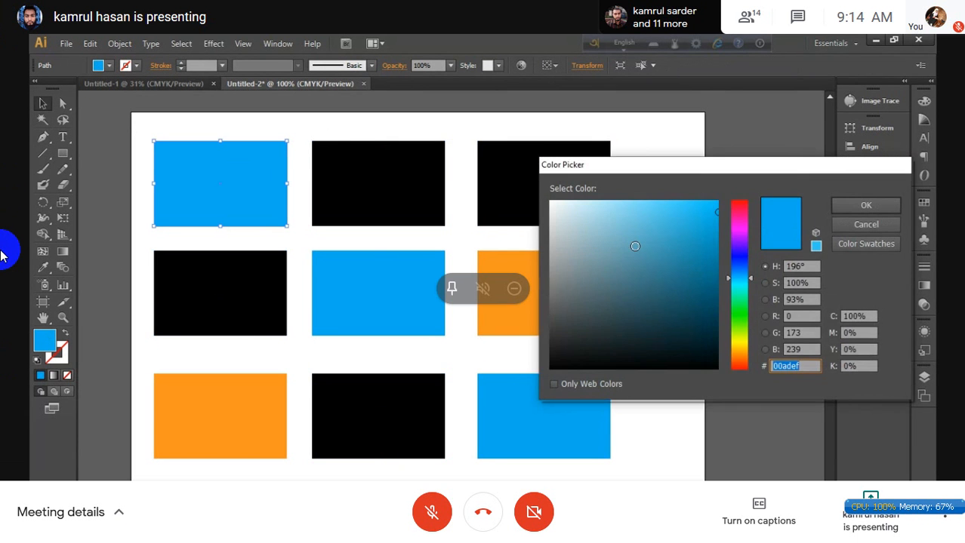
drag(636, 248, 688, 198)
click(865, 206)
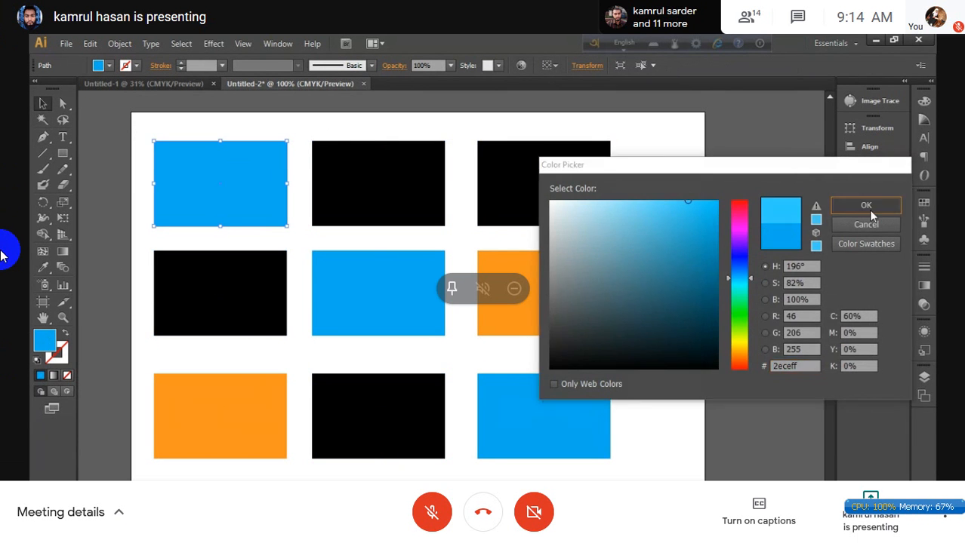
click(472, 179)
- Fill the top row's right rectangle with the grey 6b6b6b
click(480, 181)
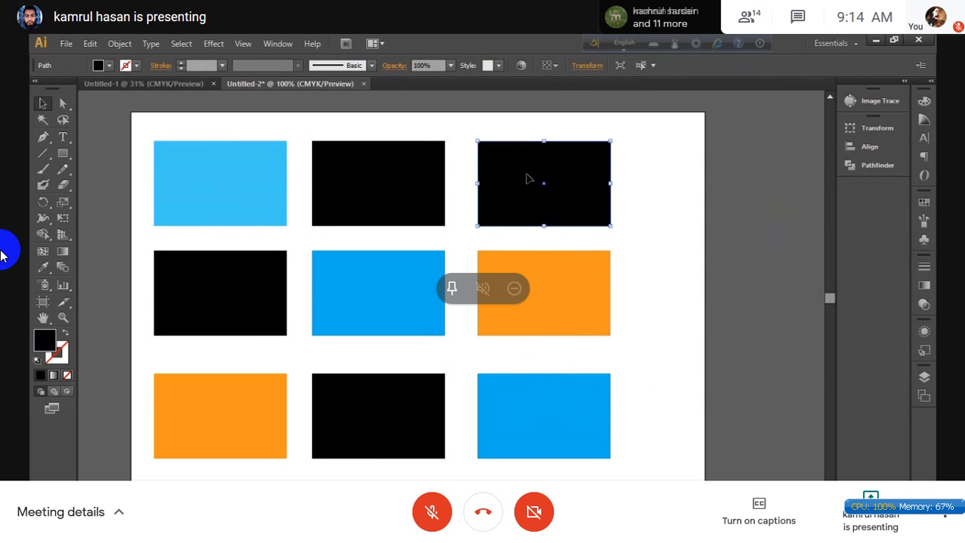
double_click(45, 341)
click(551, 296)
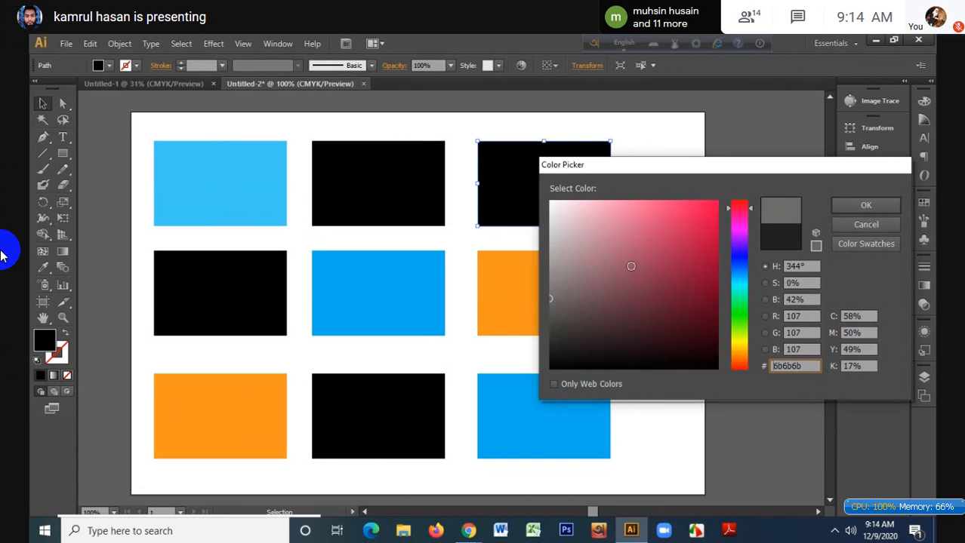
click(864, 205)
click(667, 172)
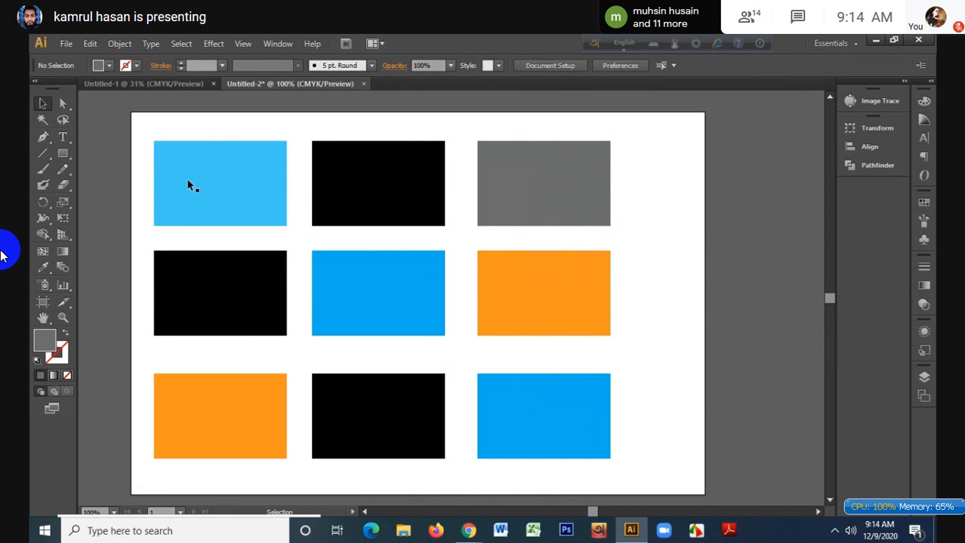
- Test the Magic Wand on the grey, lighter blue, light blue and black rectangles in turn, then clear the selection
click(43, 120)
click(550, 195)
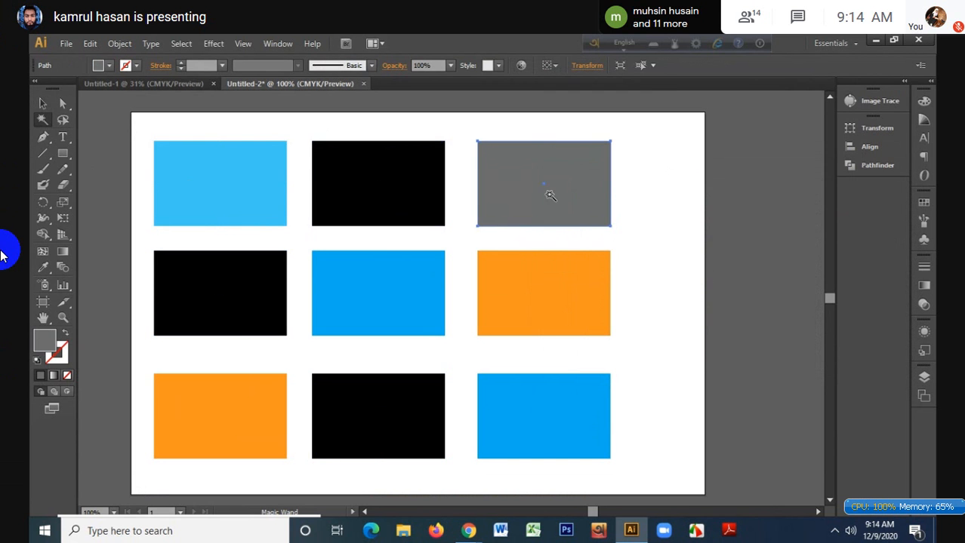
click(198, 200)
click(346, 304)
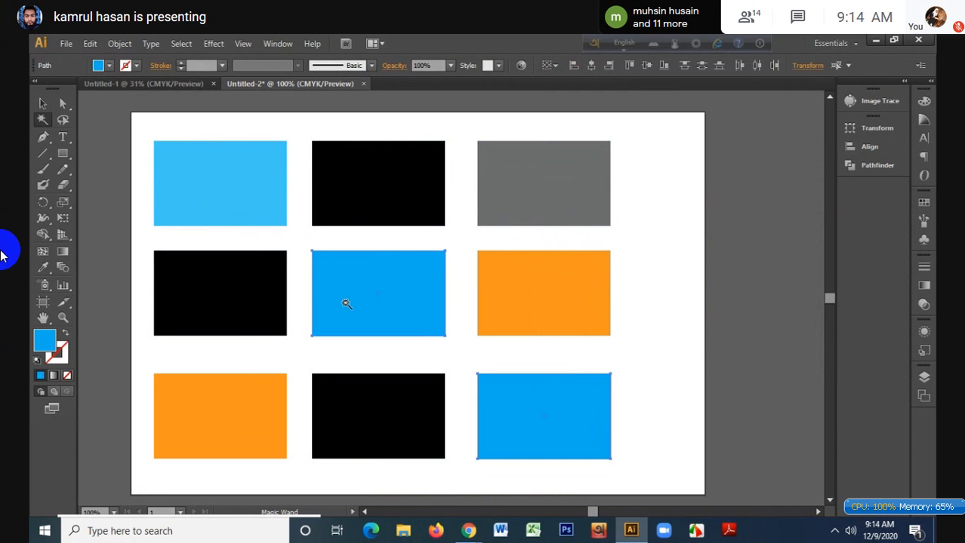
click(381, 196)
key(v)
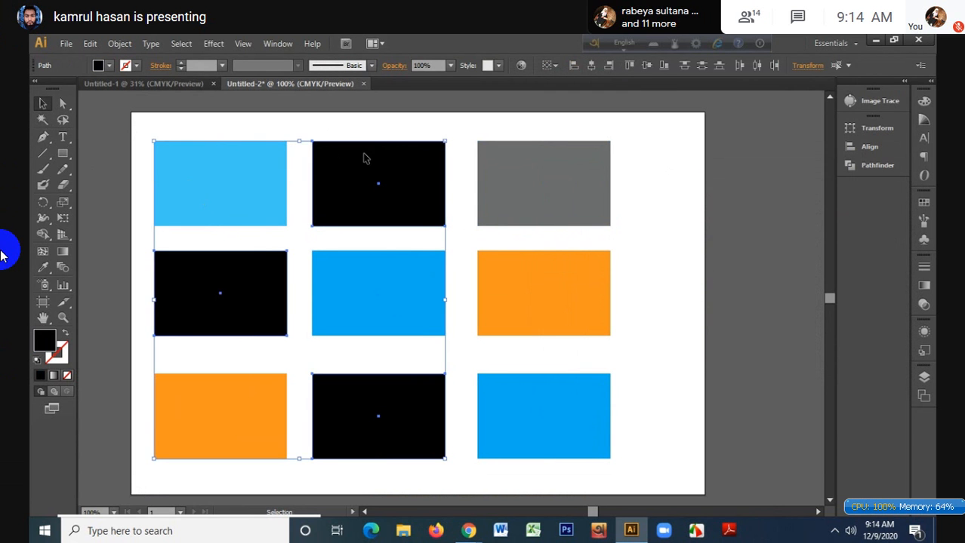
click(370, 106)
- Fill the top row's middle rectangle with the dark grey 282828
click(376, 173)
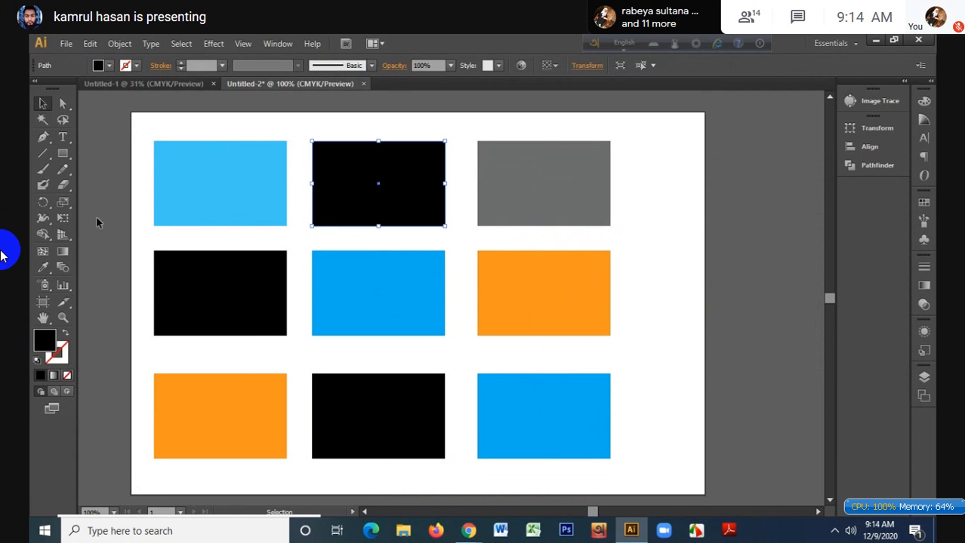
double_click(40, 342)
mouse_move(674, 308)
mouse_down()
mouse_move(674, 273)
mouse_move(591, 228)
mouse_move(548, 317)
mouse_move(549, 343)
mouse_up()
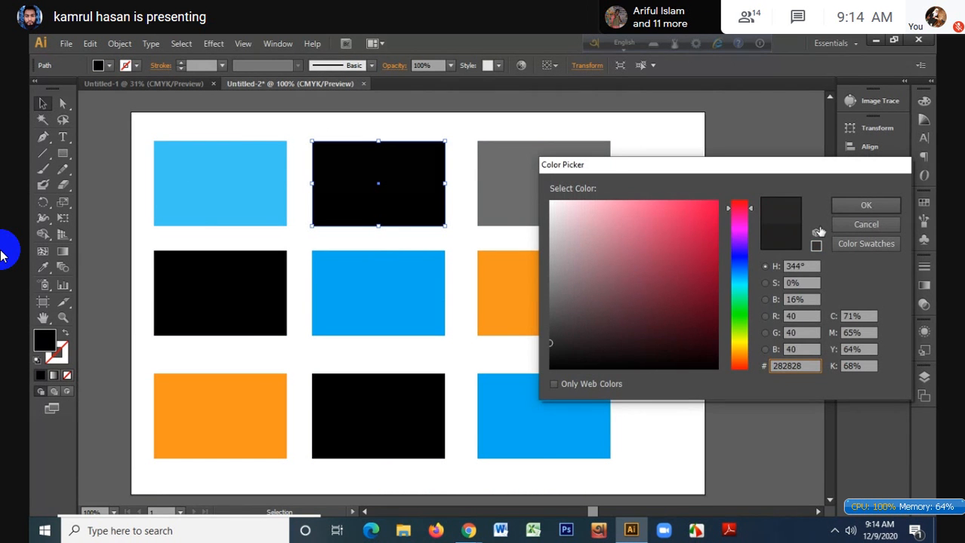
click(866, 206)
click(381, 134)
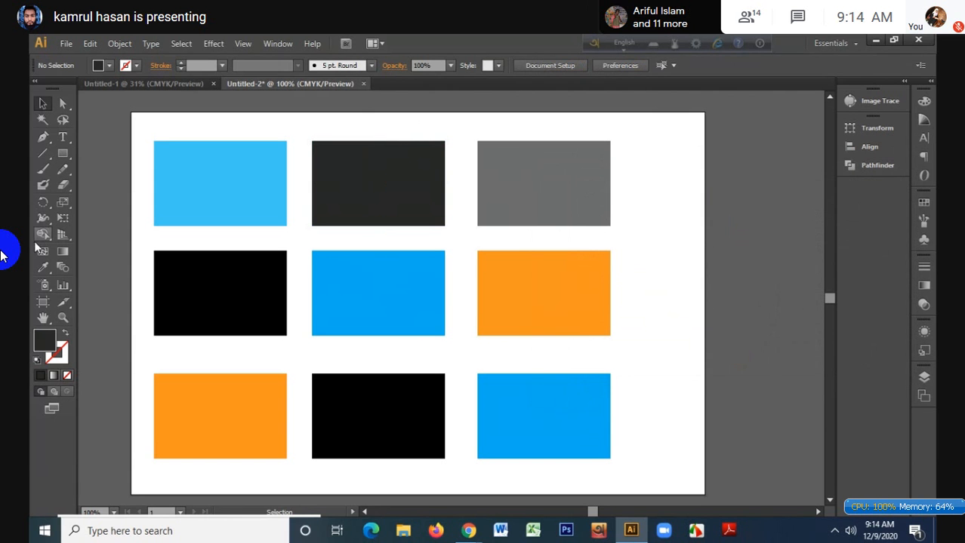
- Test the Magic Wand on the dark grey, mid-grey and black rectangles in turn, then return to the Selection tool
click(43, 119)
click(430, 204)
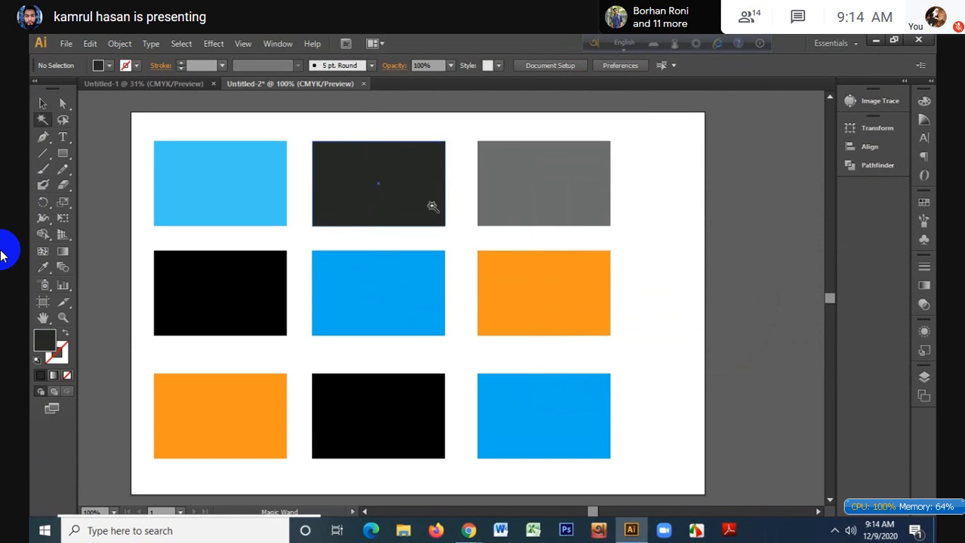
click(588, 198)
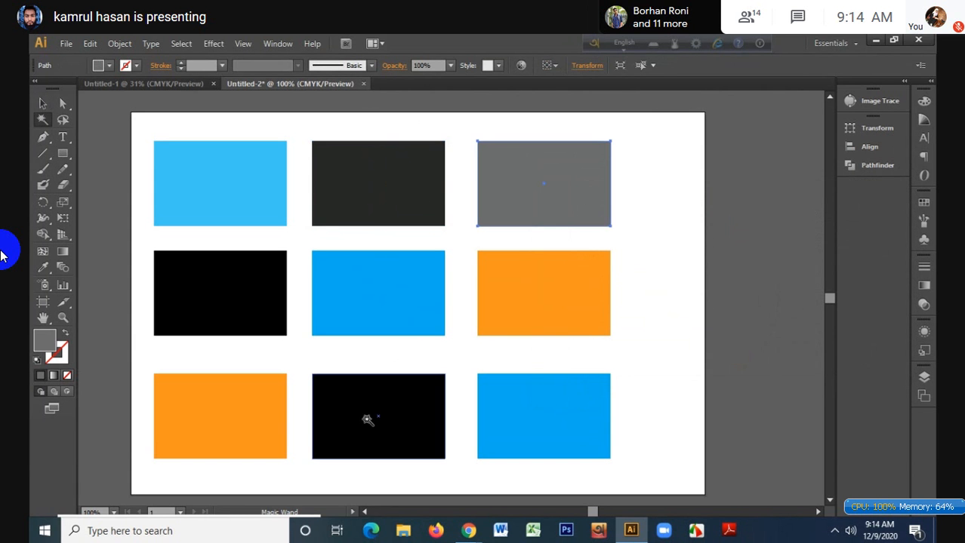
click(232, 279)
key(v)
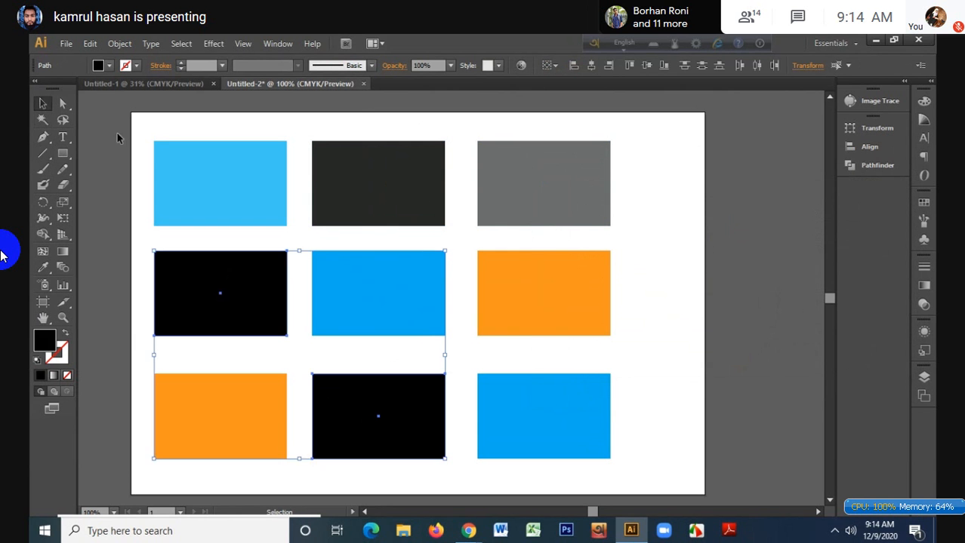
- Fill the grid's centre rectangle with the slightly darker blue 05aadd
click(366, 285)
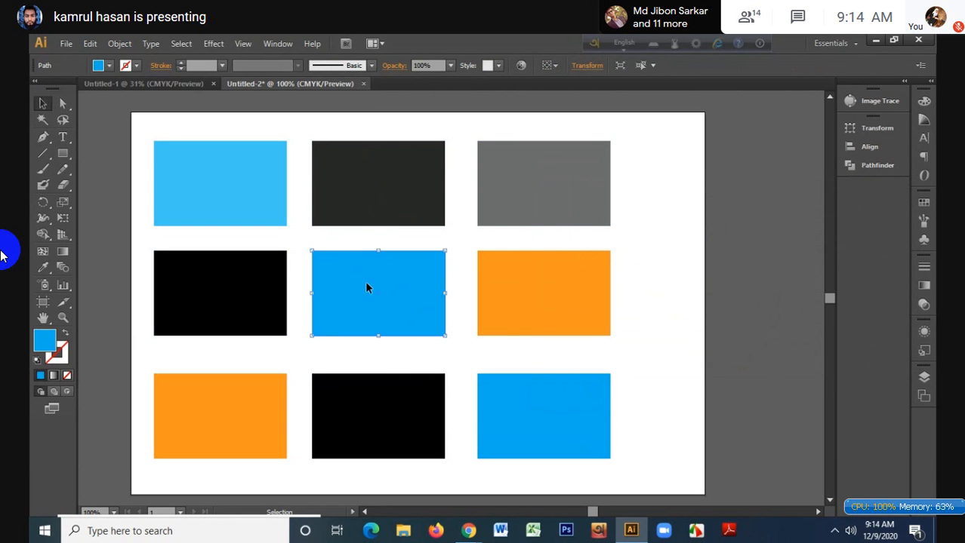
double_click(45, 346)
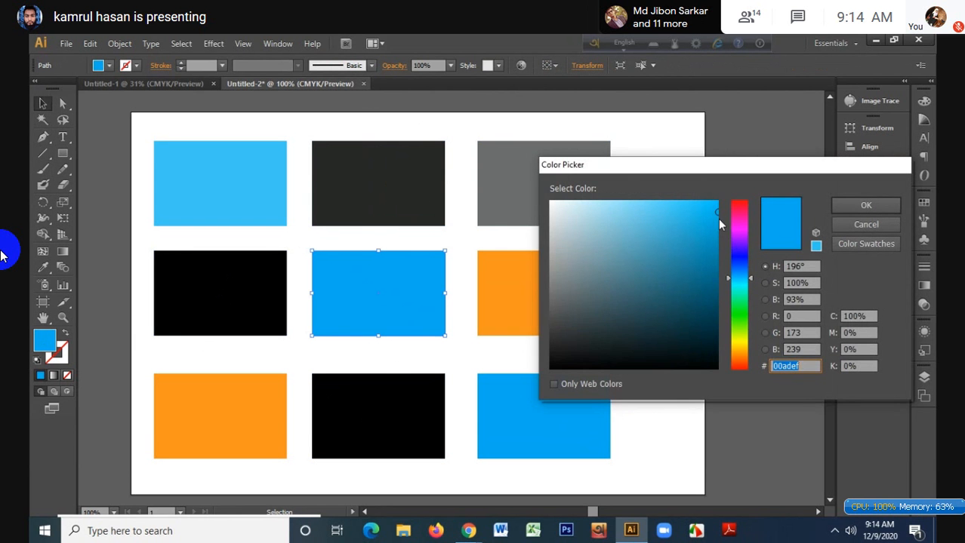
drag(717, 219, 716, 227)
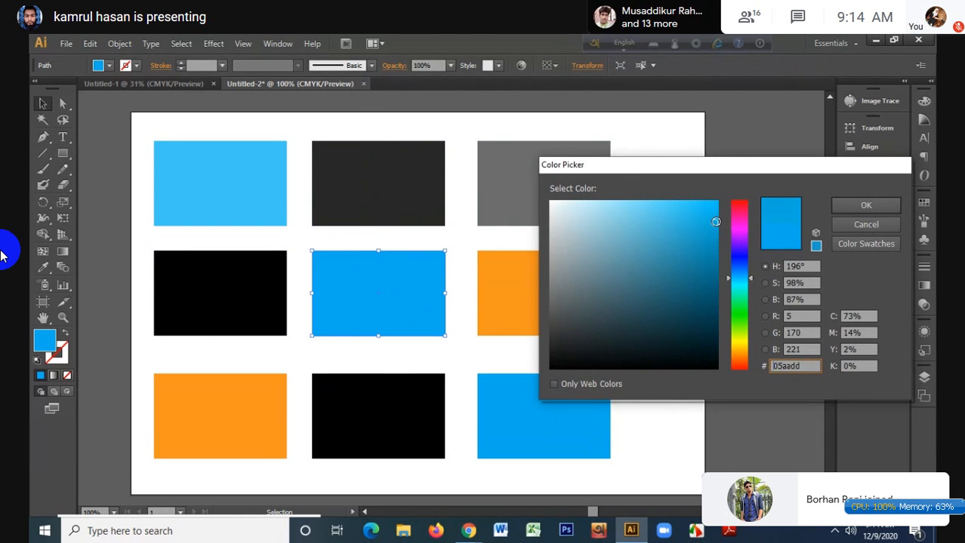
click(862, 224)
click(581, 233)
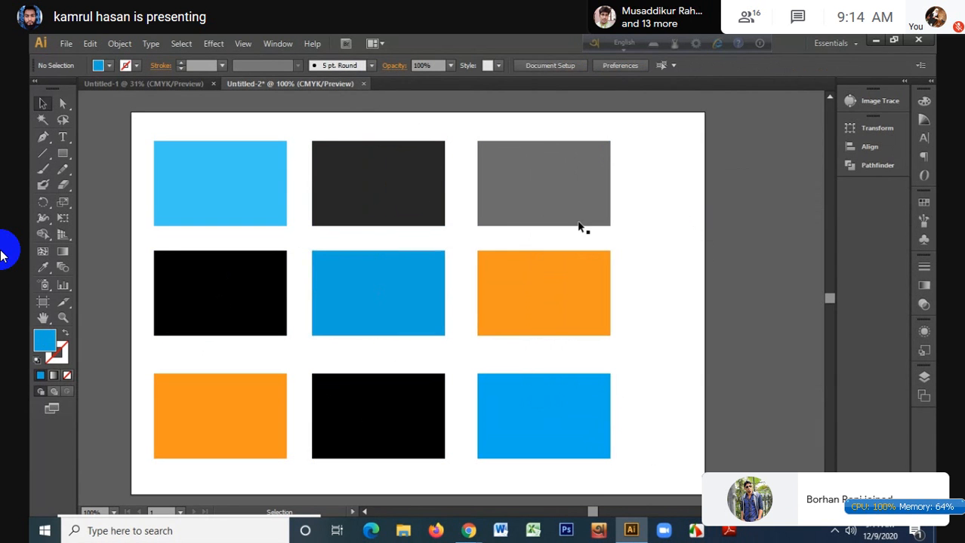
- Test the Magic Wand on the centre blue rectangle, then clear the selection
click(43, 120)
click(324, 295)
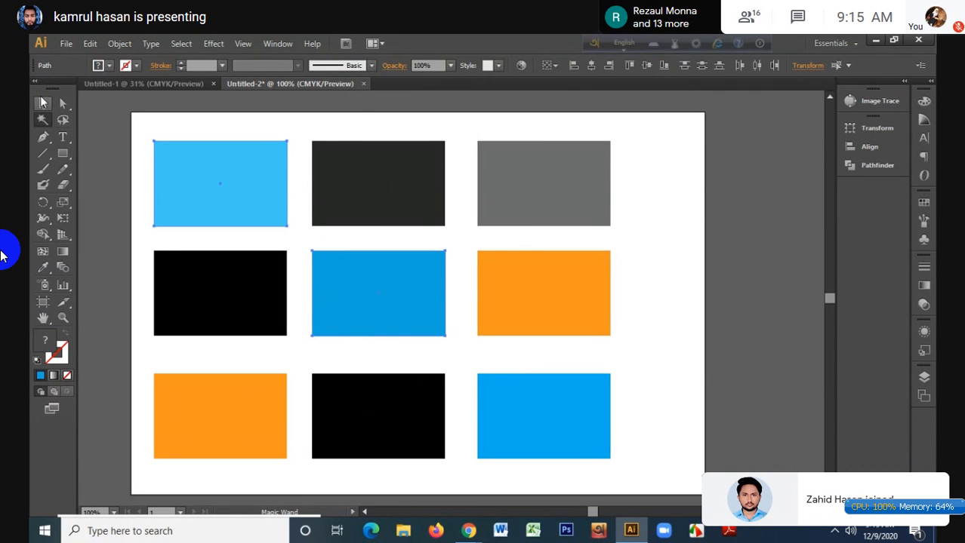
key(v)
key(ctrl+shift+a)
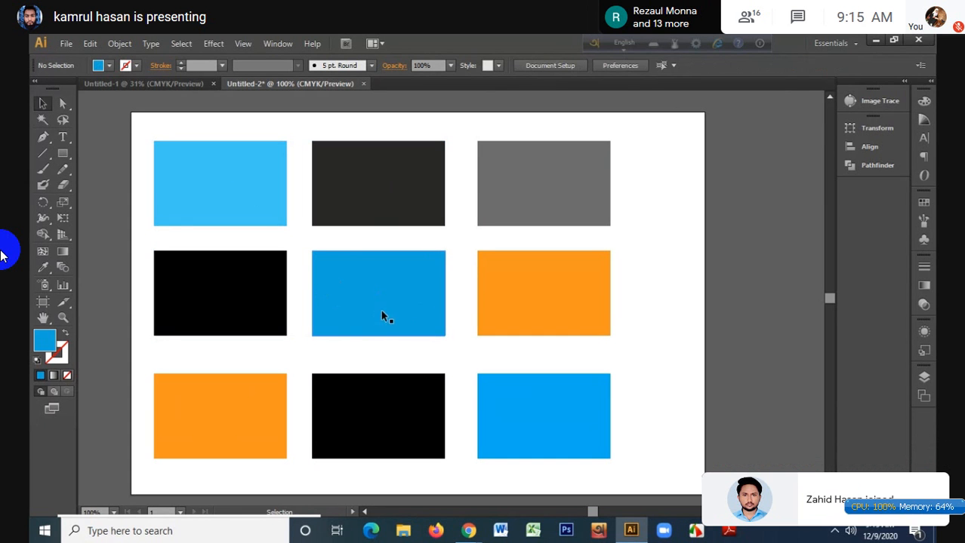
- Compare the Magic Wand's matches by applying it to the centre, bottom-right and top-left blue rectangles in turn
key(y)
click(385, 274)
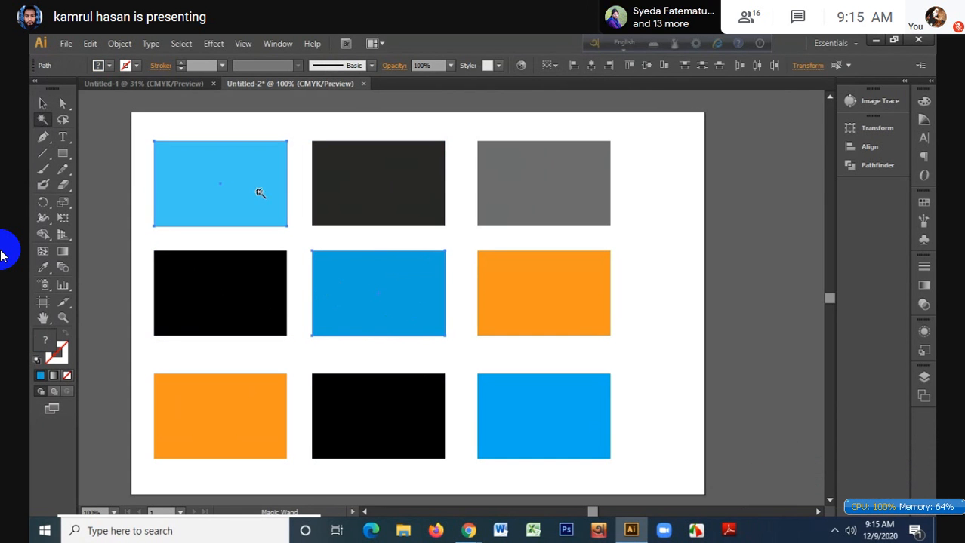
click(545, 420)
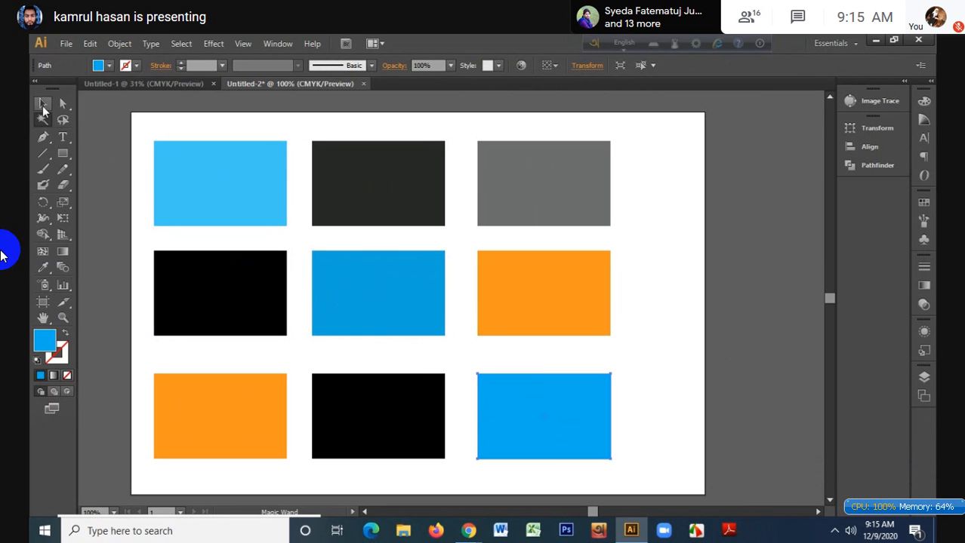
click(43, 119)
click(252, 181)
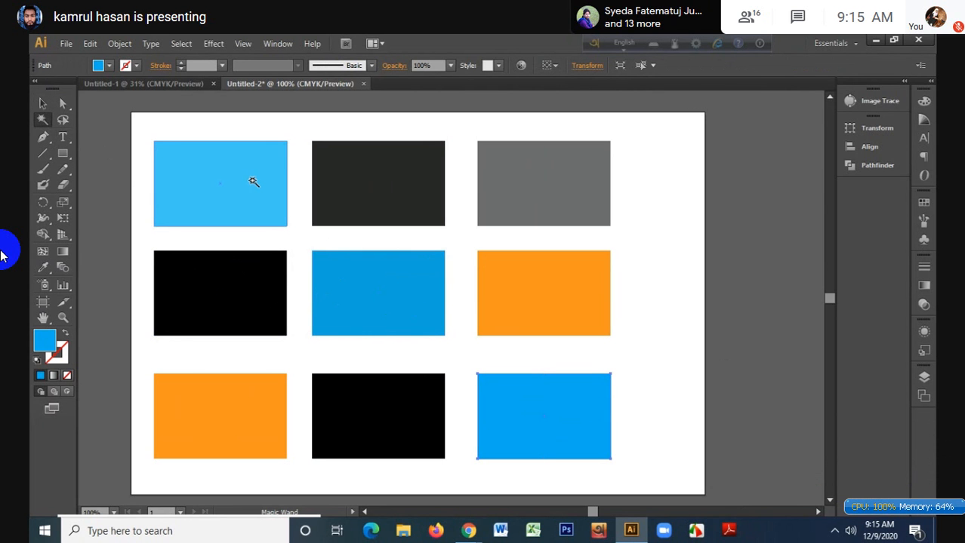
click(253, 181)
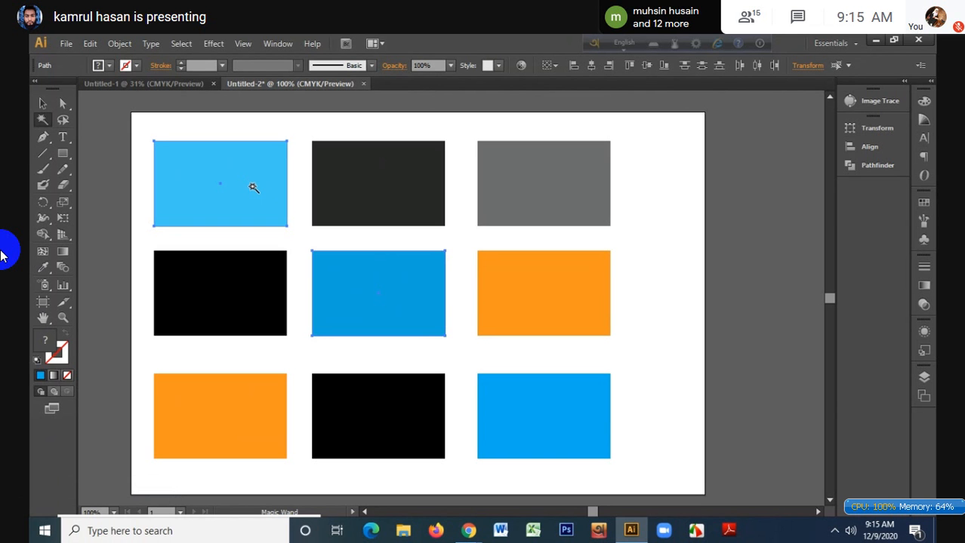
- Pick the dark grey rectangle in the top row with the Magic Wand and fill it with a medium blue
click(364, 188)
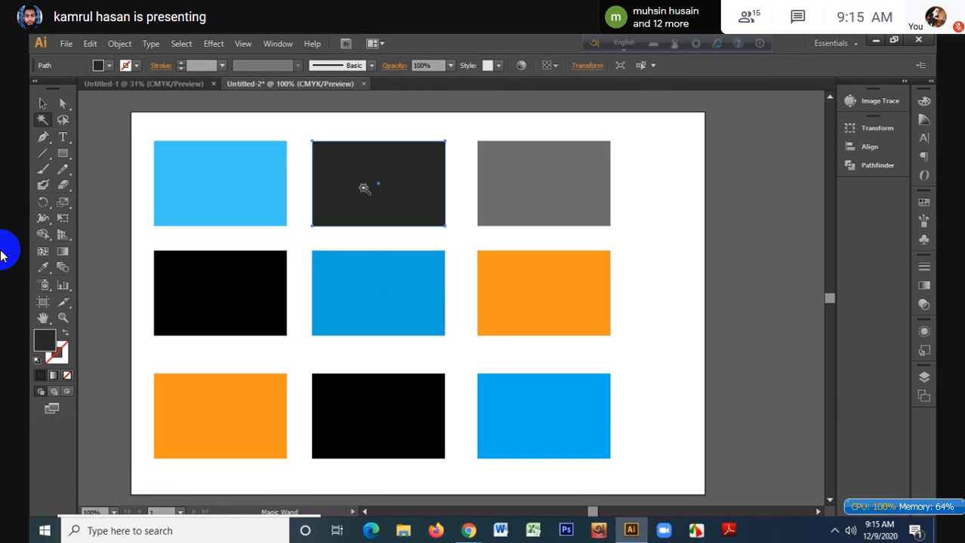
double_click(50, 341)
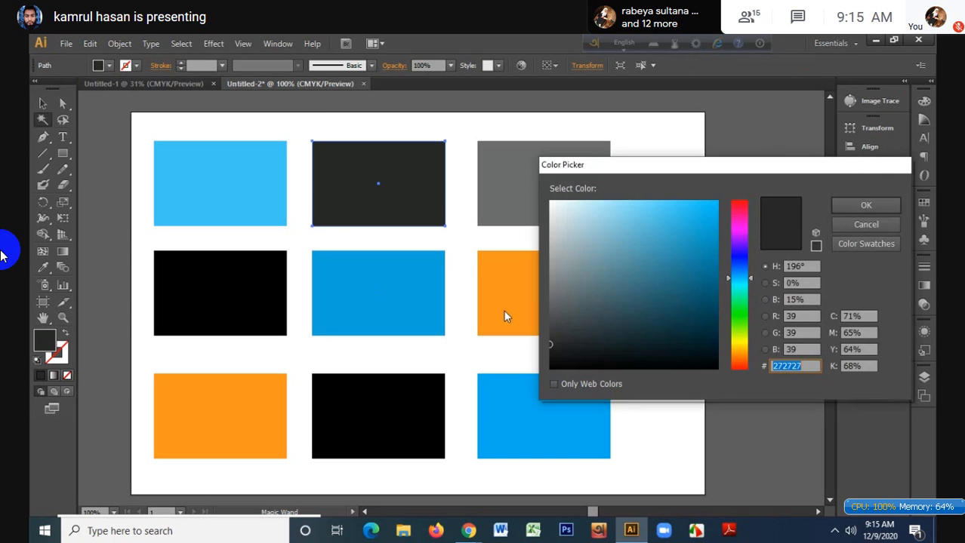
click(642, 252)
drag(650, 249, 816, 218)
click(841, 204)
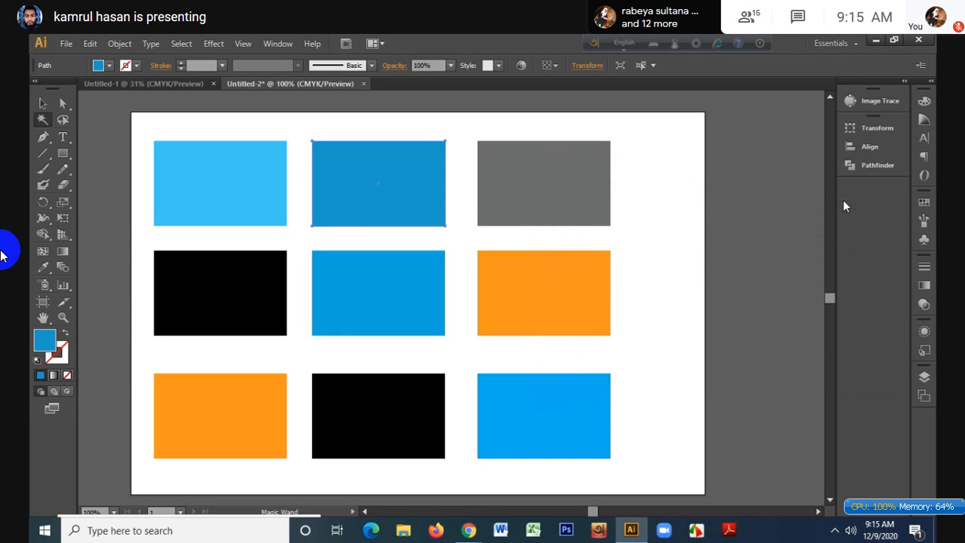
- Select both orange rectangles with the Magic Wand and fill them with dark brown 703a00
click(543, 264)
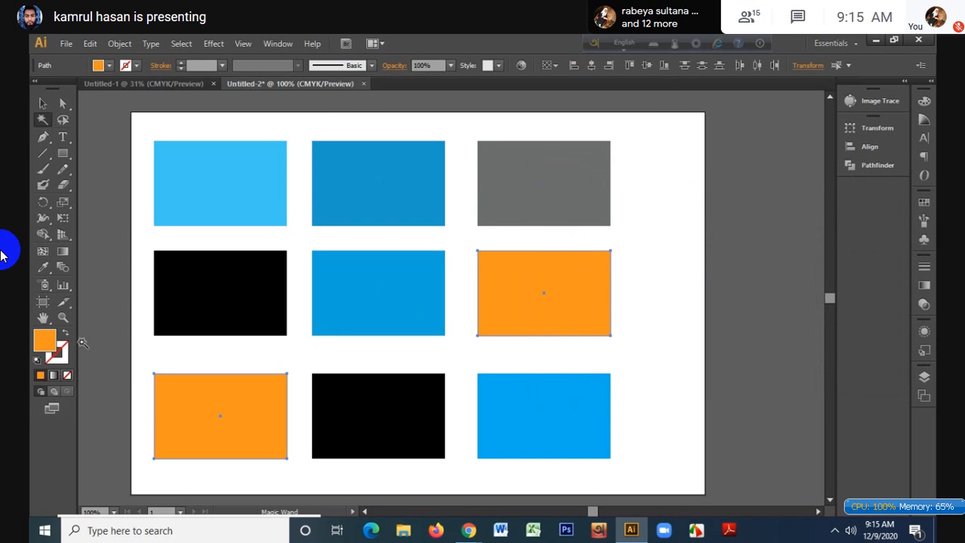
double_click(47, 343)
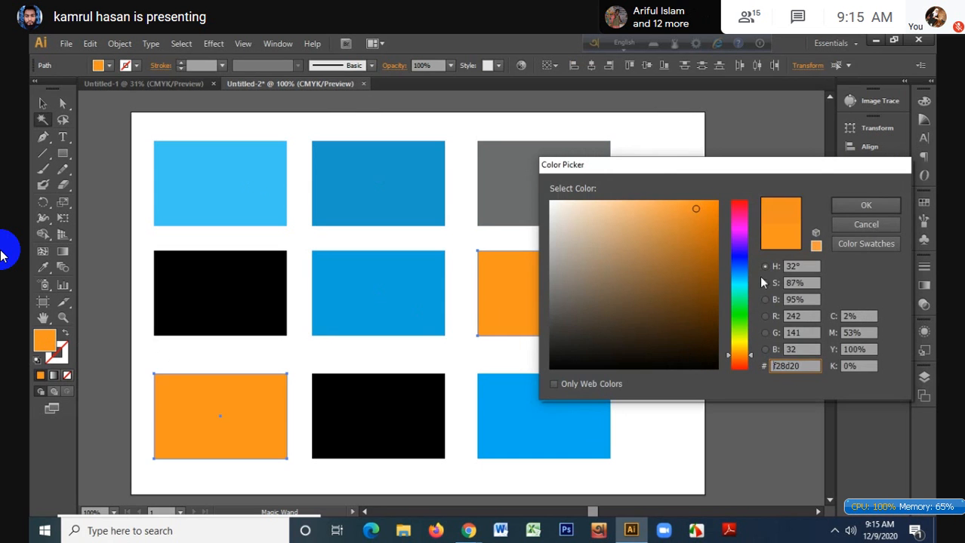
click(713, 294)
click(866, 205)
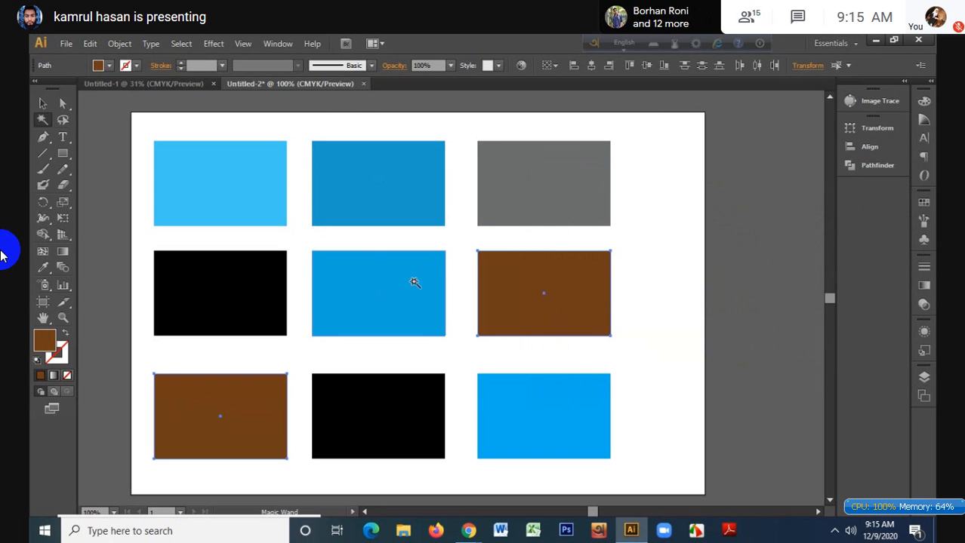
- Select the blues matching the centre rectangle with the Magic Wand, fill them with orange cc6600, and return to the Selection tool
click(364, 300)
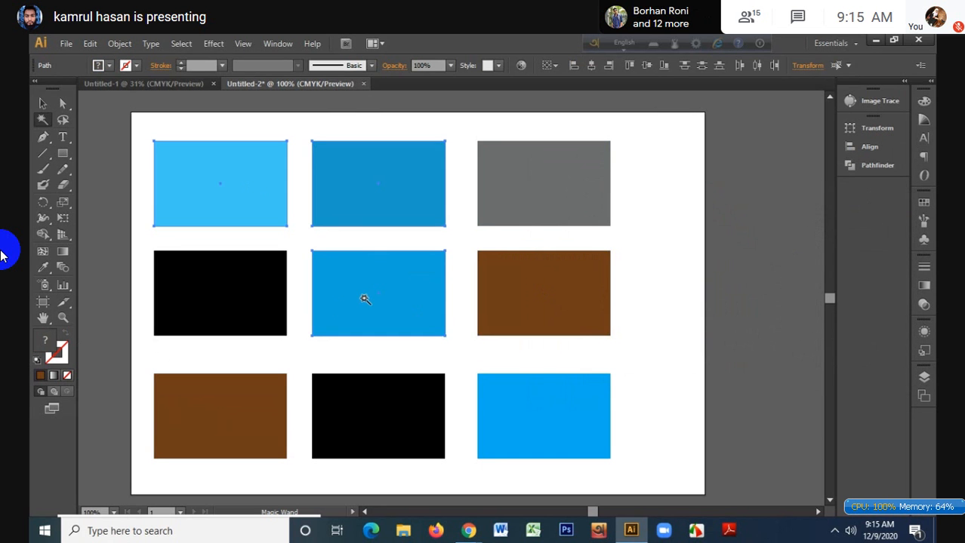
double_click(41, 341)
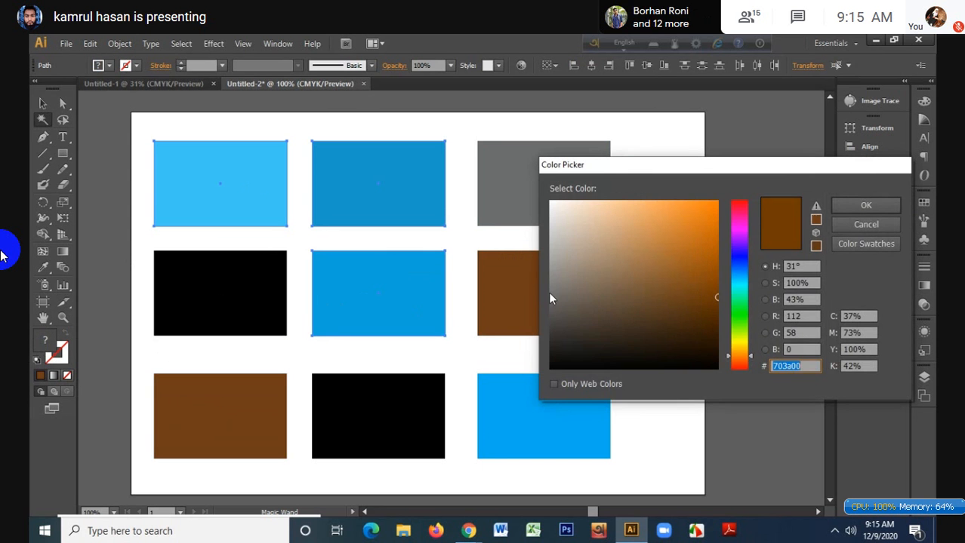
click(715, 267)
click(716, 234)
click(883, 205)
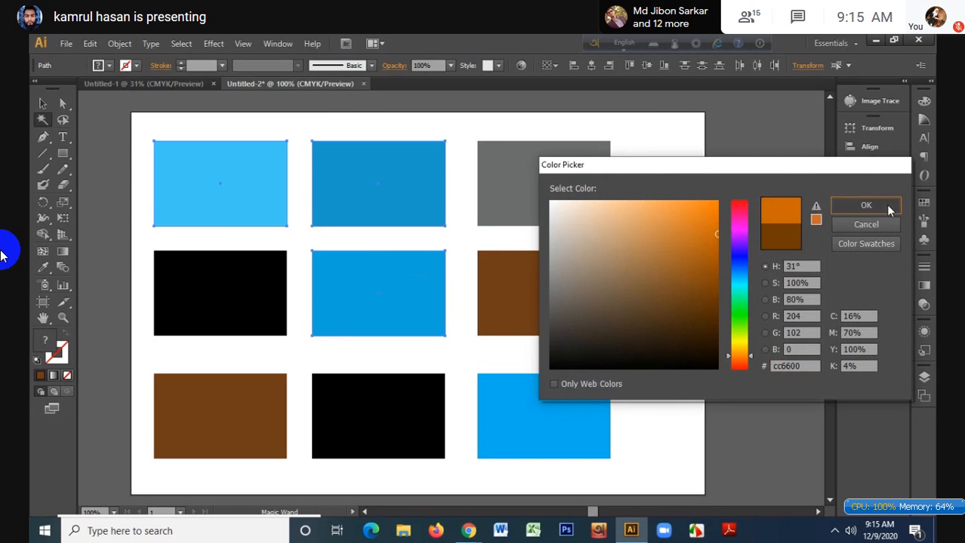
click(42, 105)
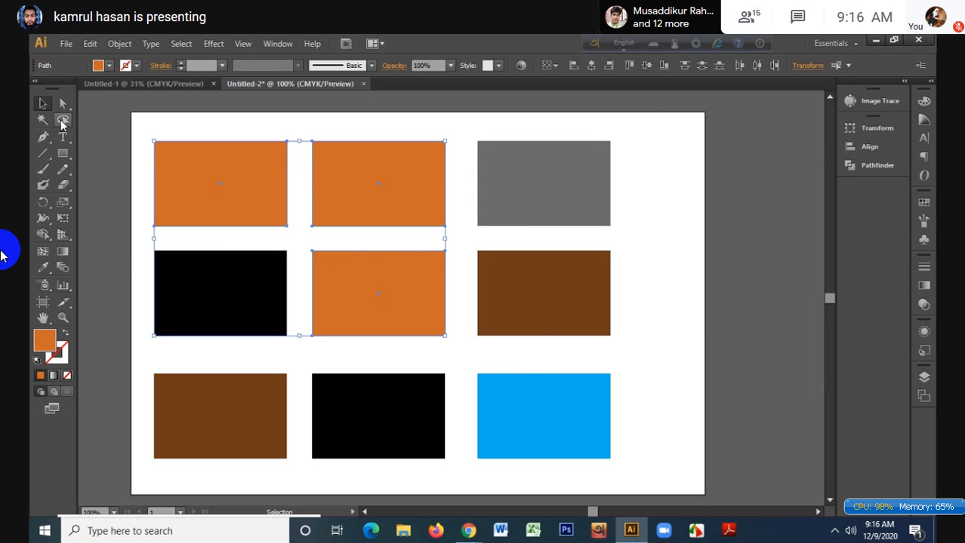
- Lasso corner anchors on the top-left and grey rectangles, and pull the grey one's top-right corner outward to about X 10.78 in, Y 0.5 in
click(62, 123)
mouse_move(181, 146)
mouse_down()
mouse_move(140, 131)
mouse_move(146, 159)
mouse_move(170, 157)
mouse_move(166, 129)
mouse_up()
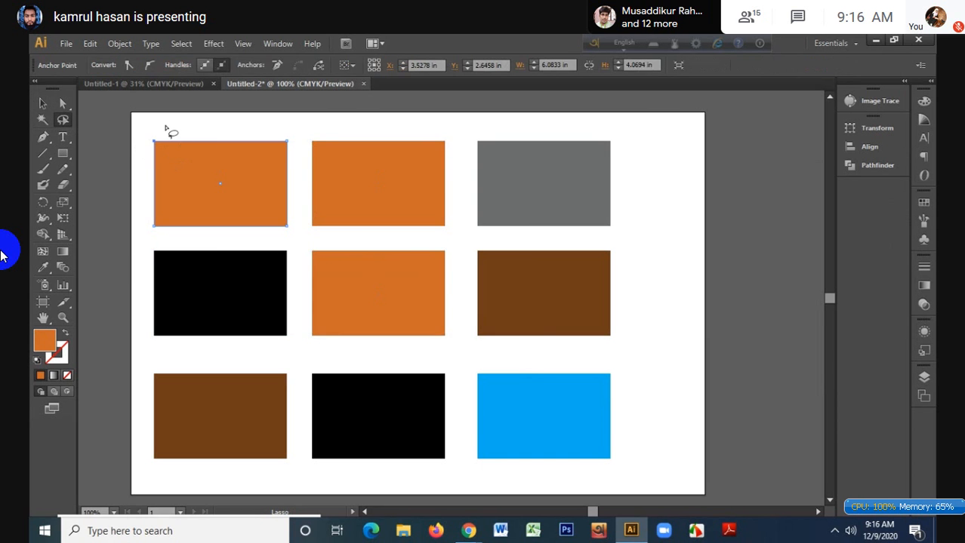
mouse_move(619, 130)
mouse_down()
mouse_move(597, 129)
mouse_move(609, 159)
mouse_move(621, 133)
mouse_move(613, 131)
mouse_up()
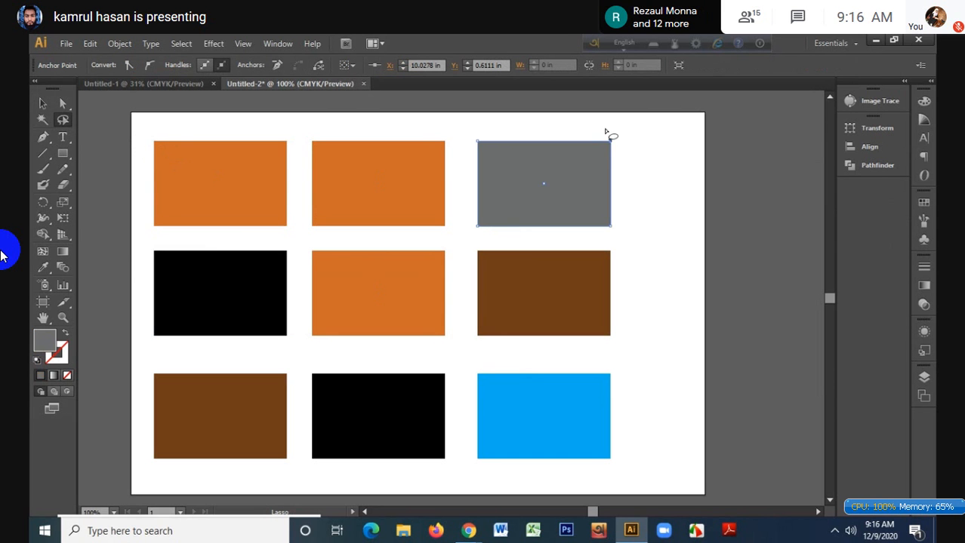
click(63, 103)
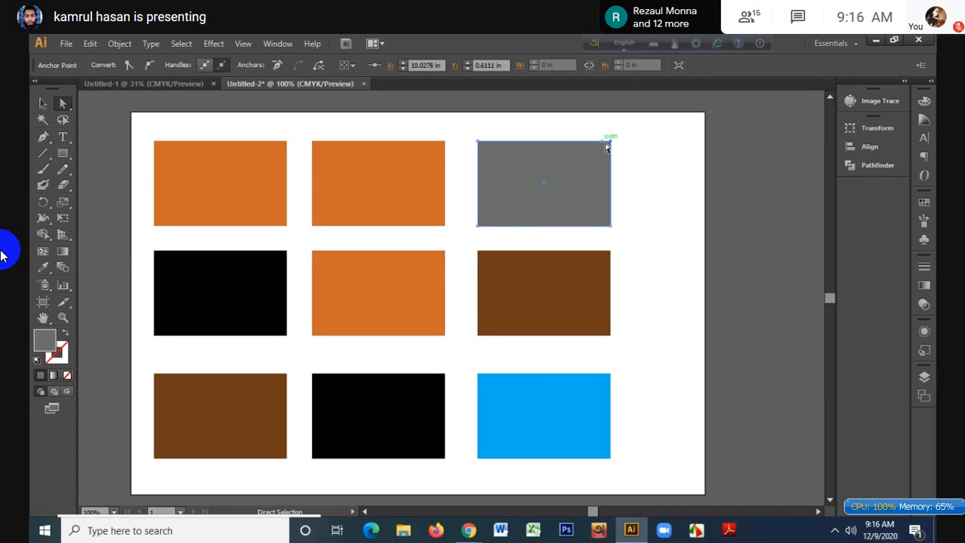
drag(611, 142, 646, 136)
- Pull the top-right corners outward to about X 10.69, Y 2.56 in on the right-column brown rectangle and X 10.88, Y 4.83 in on the blue one
click(63, 103)
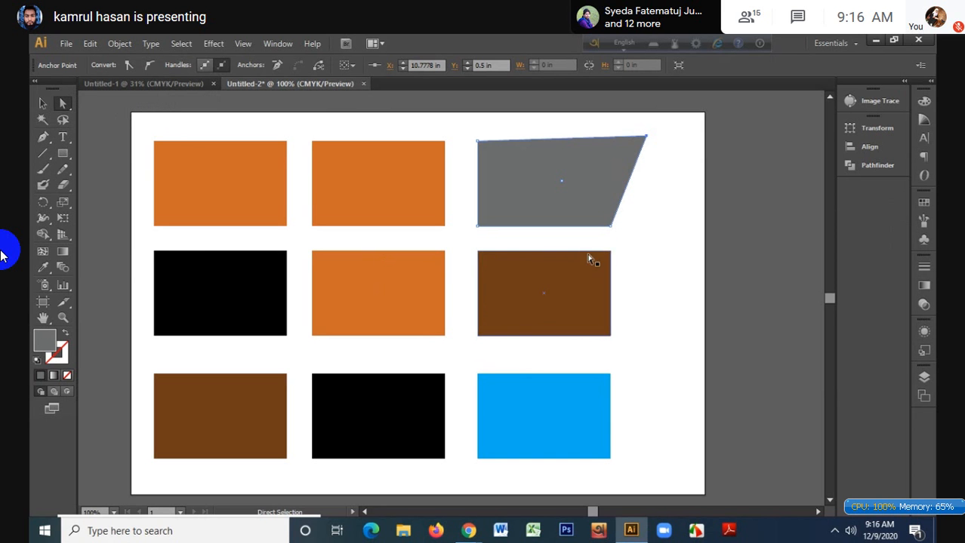
drag(612, 259, 641, 236)
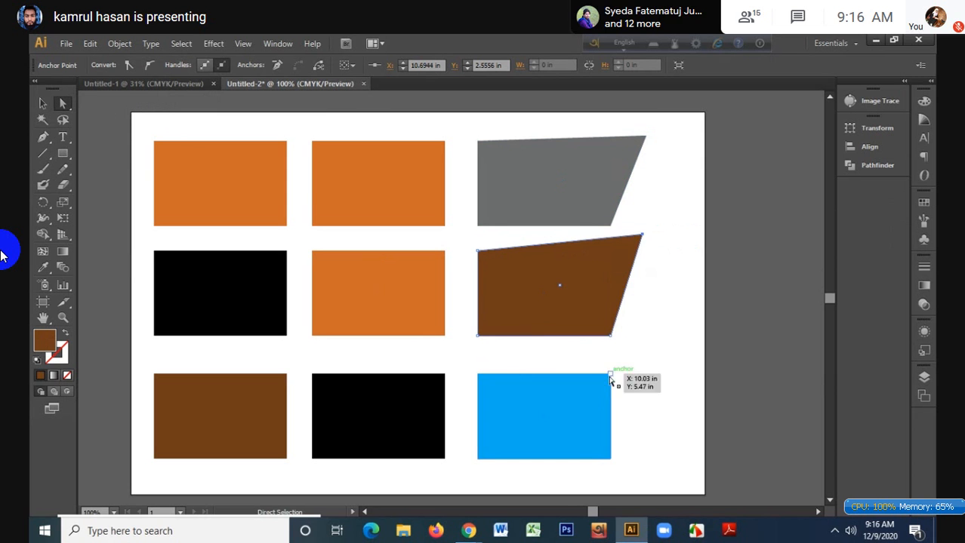
click(610, 375)
drag(610, 375, 651, 344)
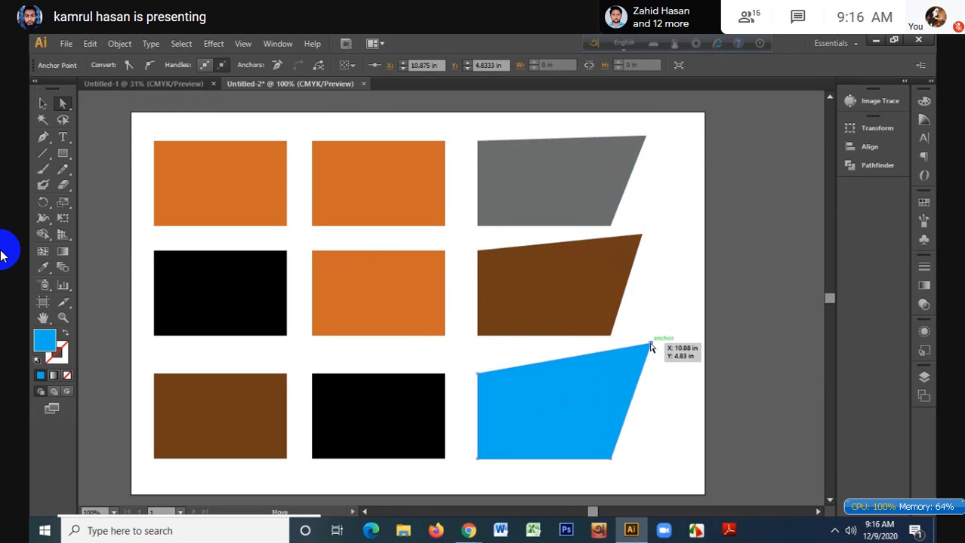
- Lasso the blue shape's top-right anchor and move it with Direct Selection to about X 11.92 in, Y 4.94 in
click(63, 119)
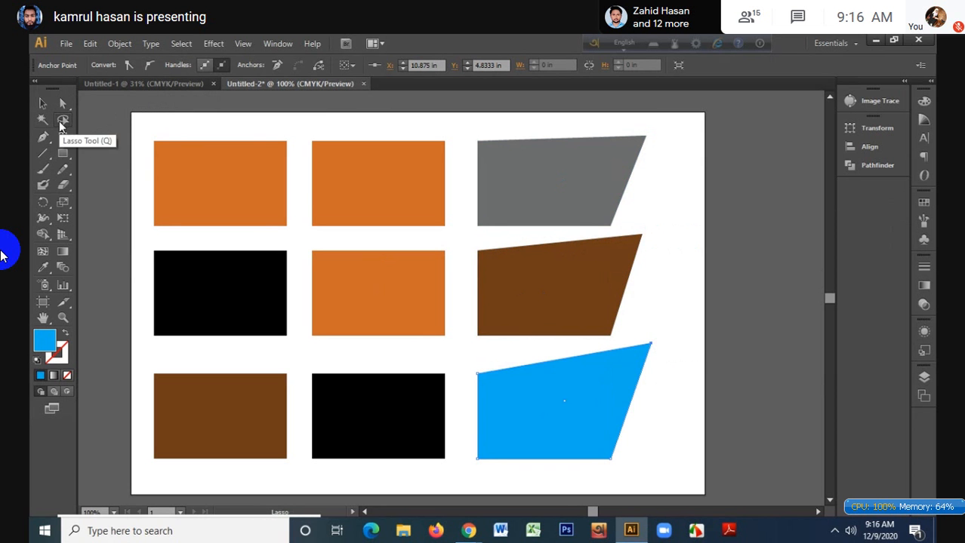
mouse_move(646, 334)
mouse_down()
mouse_move(651, 355)
mouse_move(670, 344)
mouse_move(645, 338)
mouse_up()
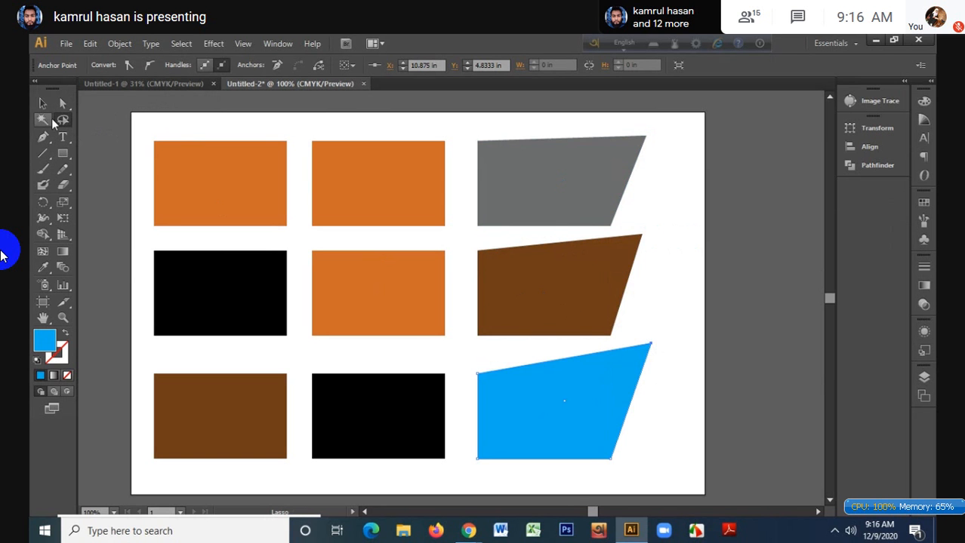
click(64, 105)
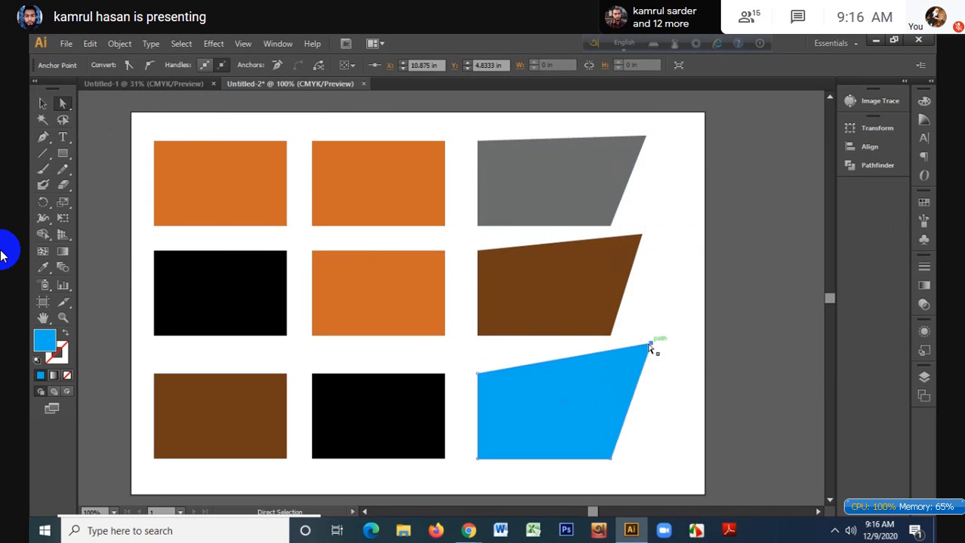
drag(651, 346, 701, 356)
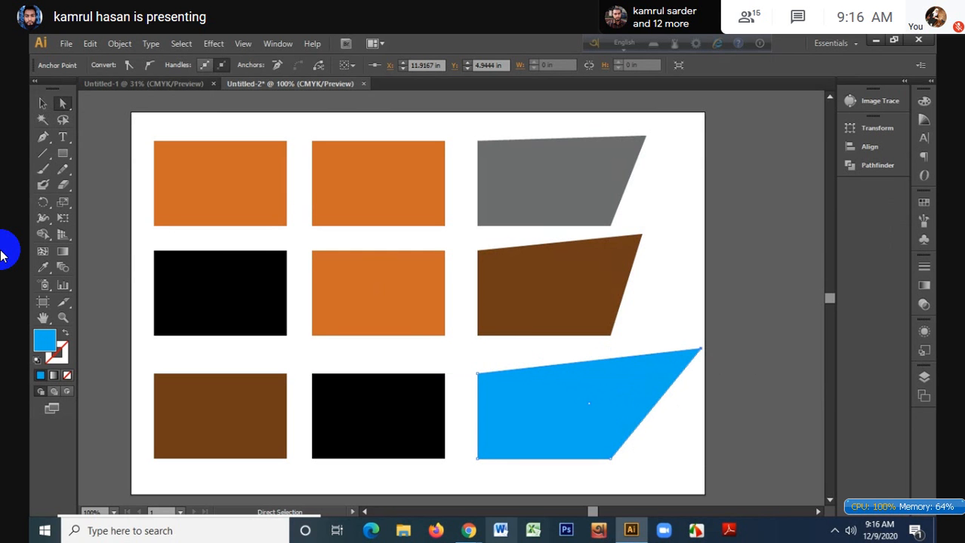
- Switch to the Google Meet call, admit the waiting participant, look through the participant list, and return to Illustrator
mouse_move(466, 533)
click(408, 482)
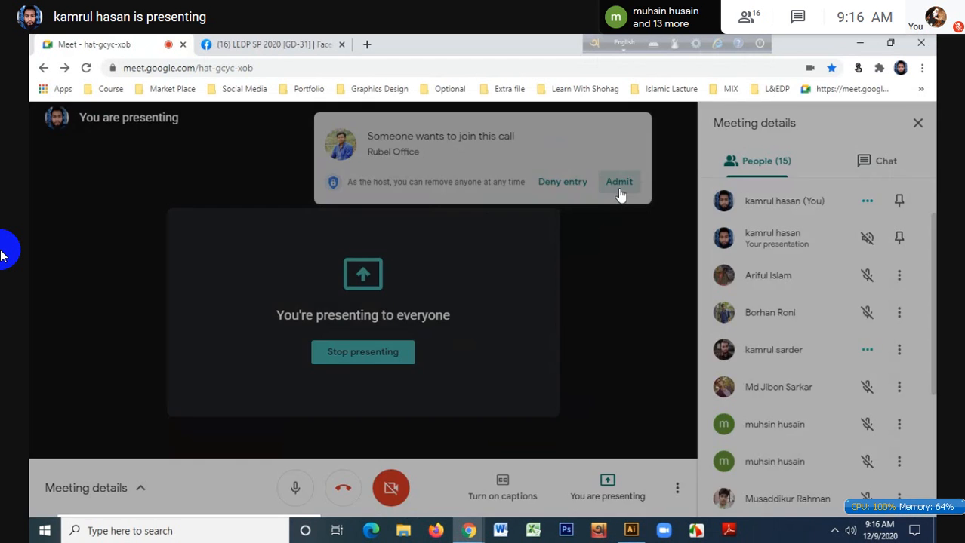
click(618, 188)
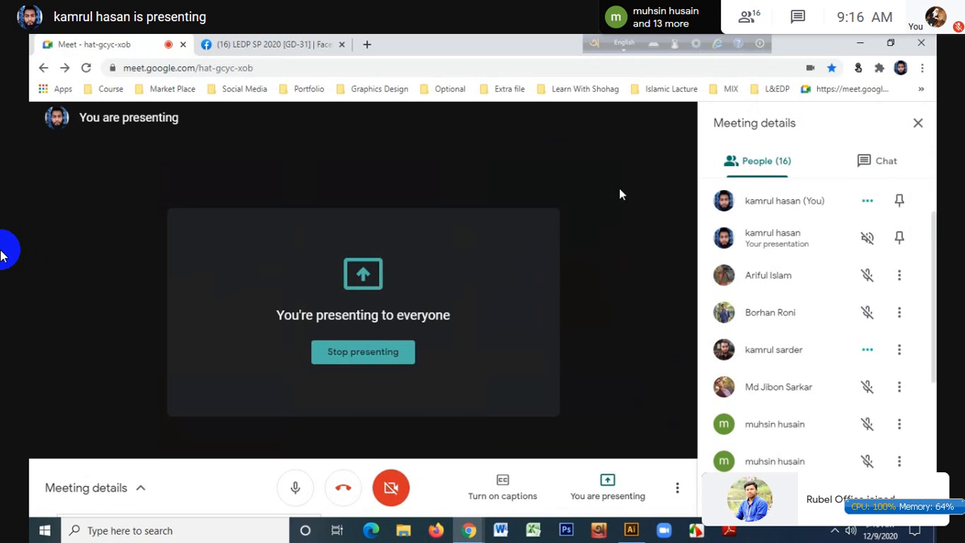
scroll(897, 353, down, 4)
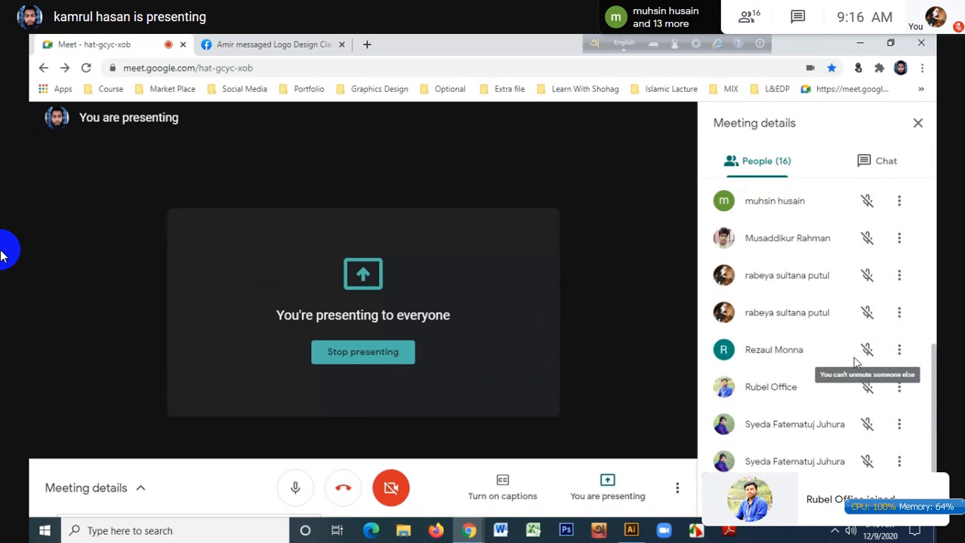
click(631, 531)
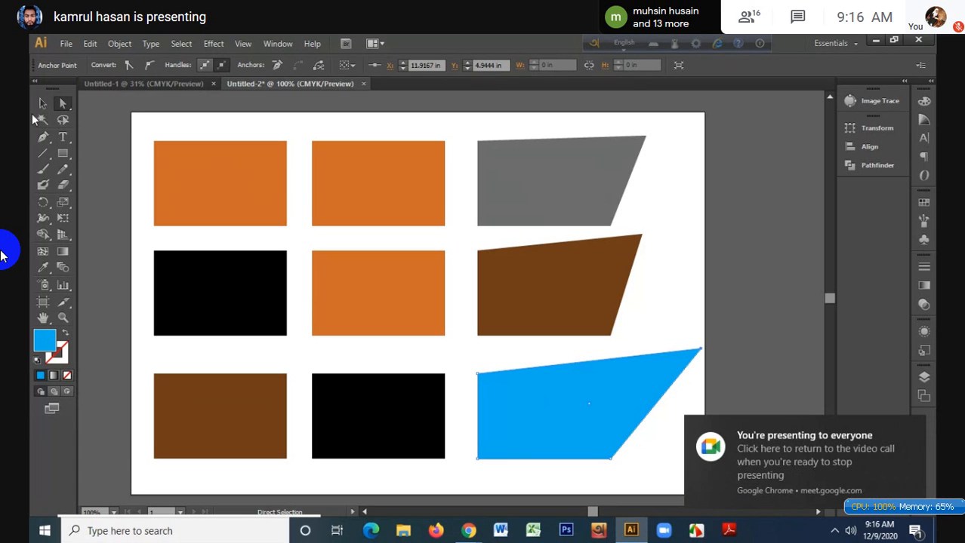
- Lasso the right-column brown shape's top-right anchor and move it to the artboard's right edge, level with the shape's top-left corner
click(63, 119)
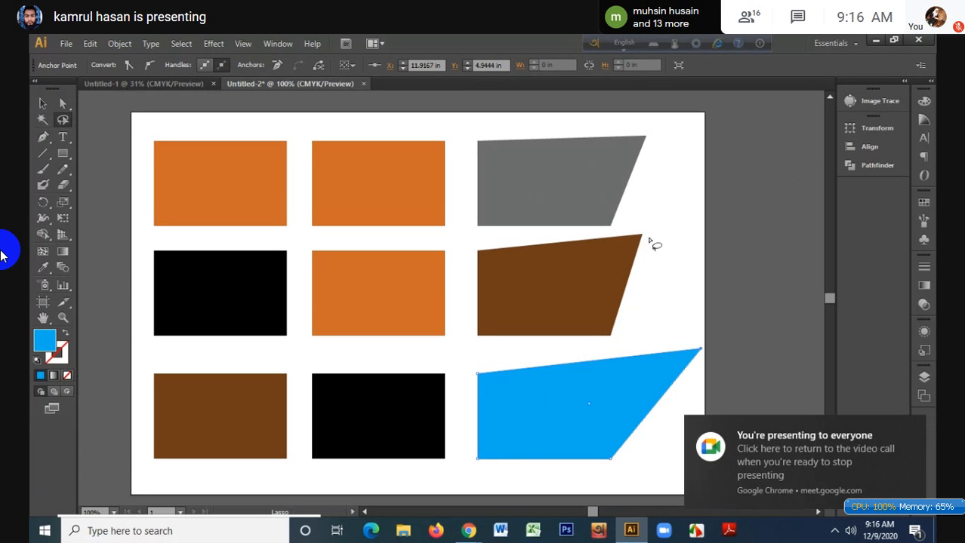
mouse_move(640, 234)
mouse_down()
mouse_move(667, 246)
mouse_move(650, 225)
mouse_move(643, 238)
mouse_move(642, 230)
mouse_up()
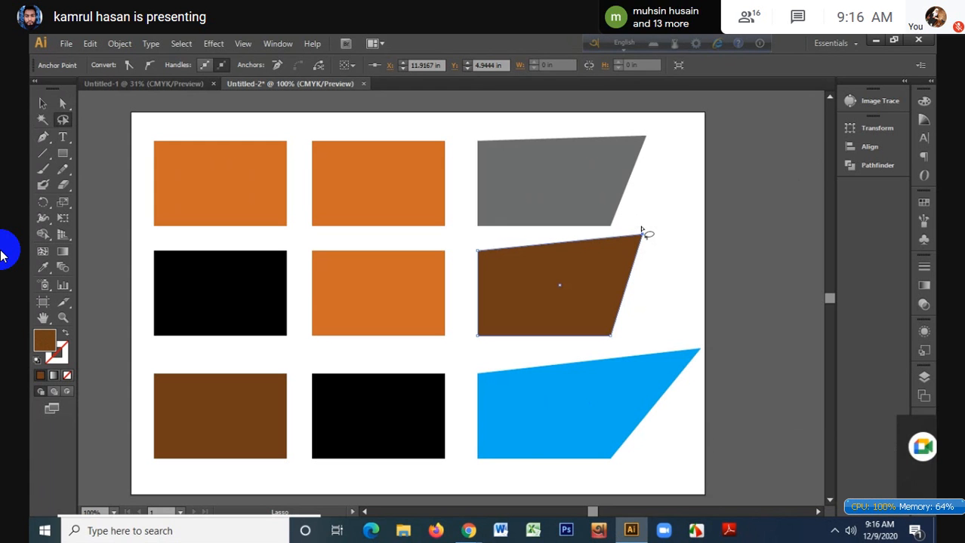
key(a)
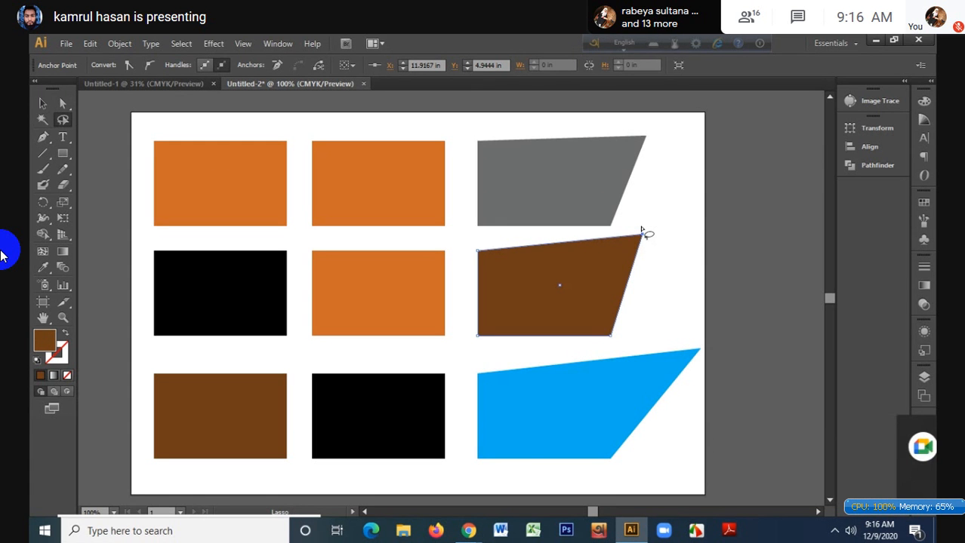
drag(642, 231, 704, 251)
click(696, 241)
- Move the top-right anchors to about X 12, Y 0.61 in on the grey shape and X 12.10, Y 5.47 in on the blue one, then deselect
drag(646, 142, 706, 142)
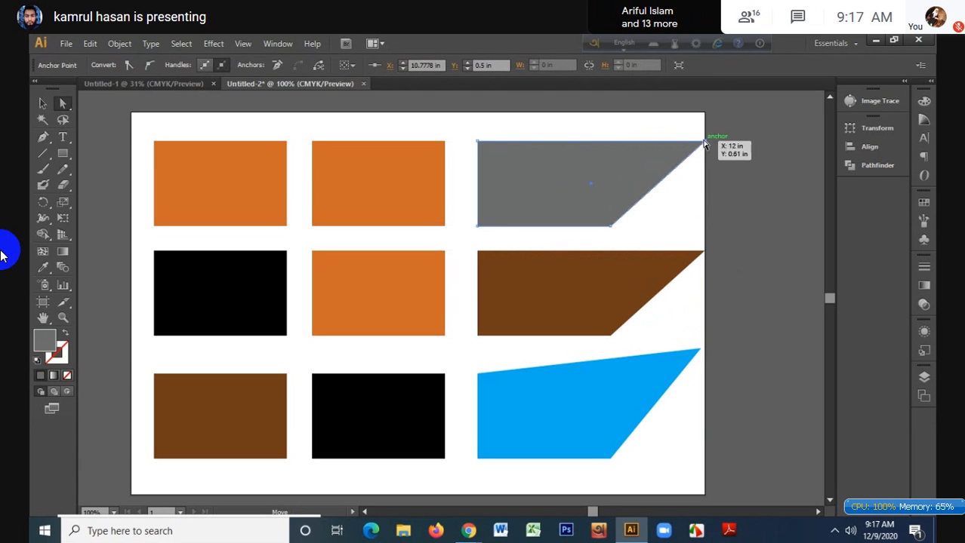
click(716, 185)
drag(701, 350, 706, 373)
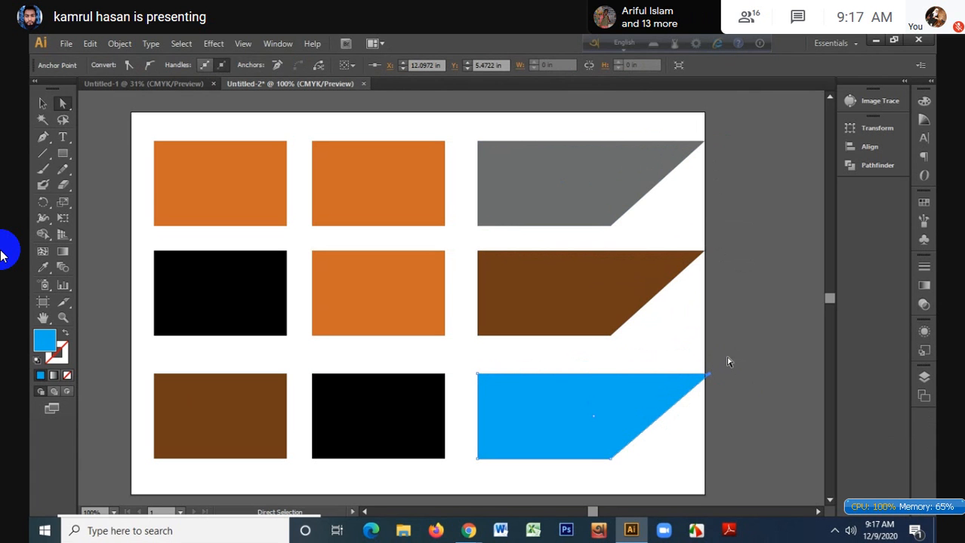
click(728, 363)
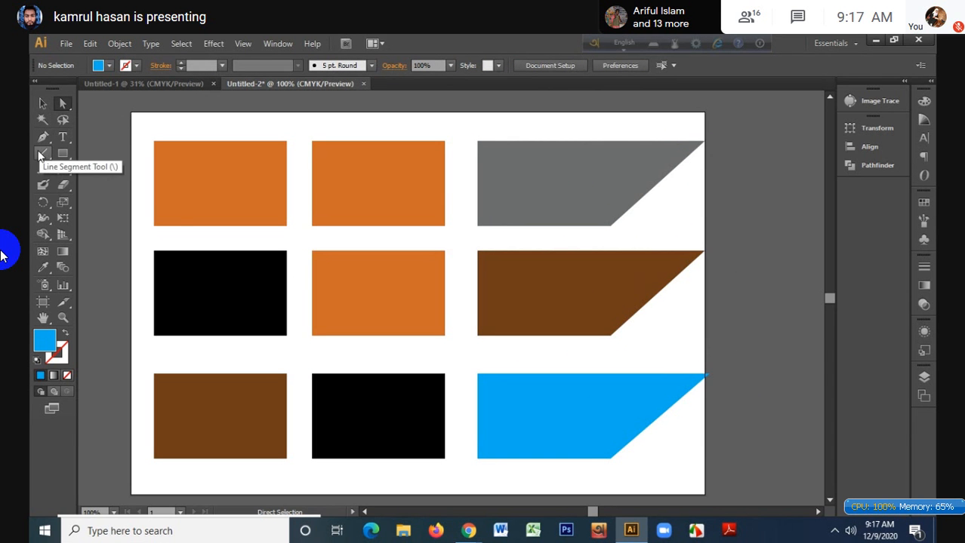
mouse_move(41, 155)
mouse_down()
mouse_move(99, 223)
mouse_move(40, 152)
mouse_up()
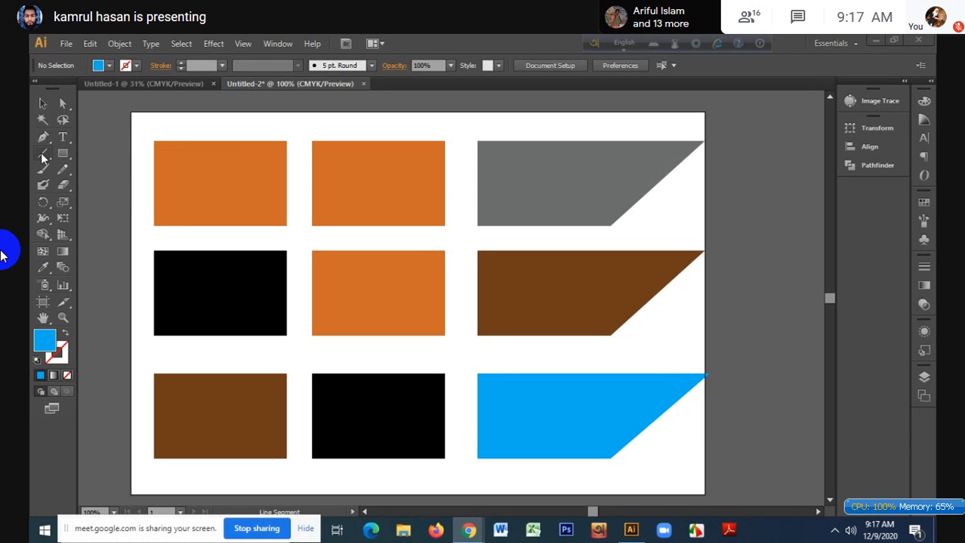
drag(62, 153, 128, 160)
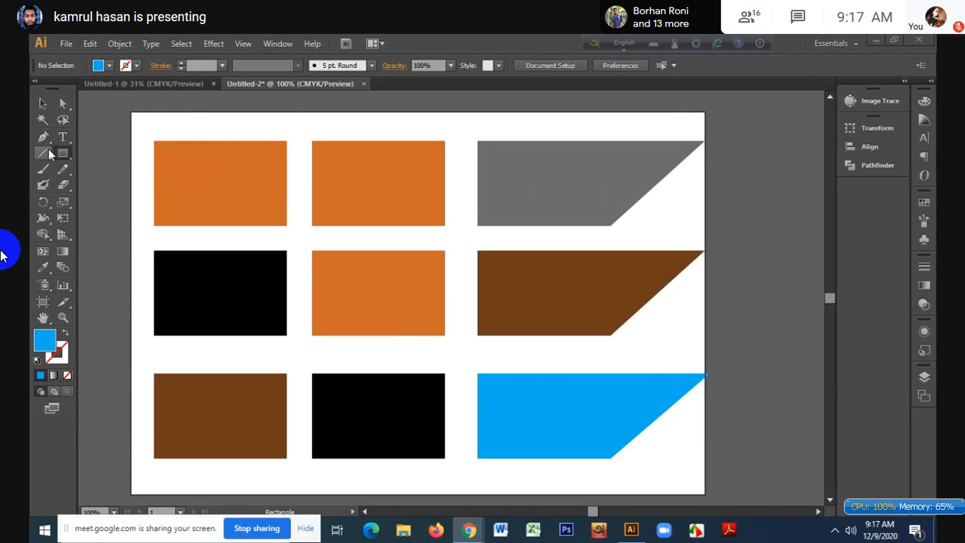
- Select all nine shapes on the artboard with the Selection tool and delete them
click(42, 105)
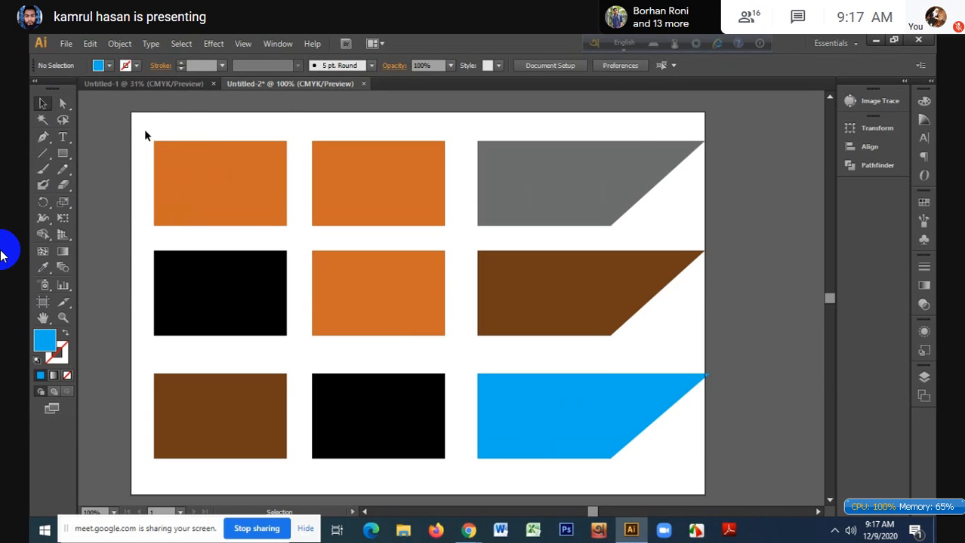
drag(142, 129, 638, 453)
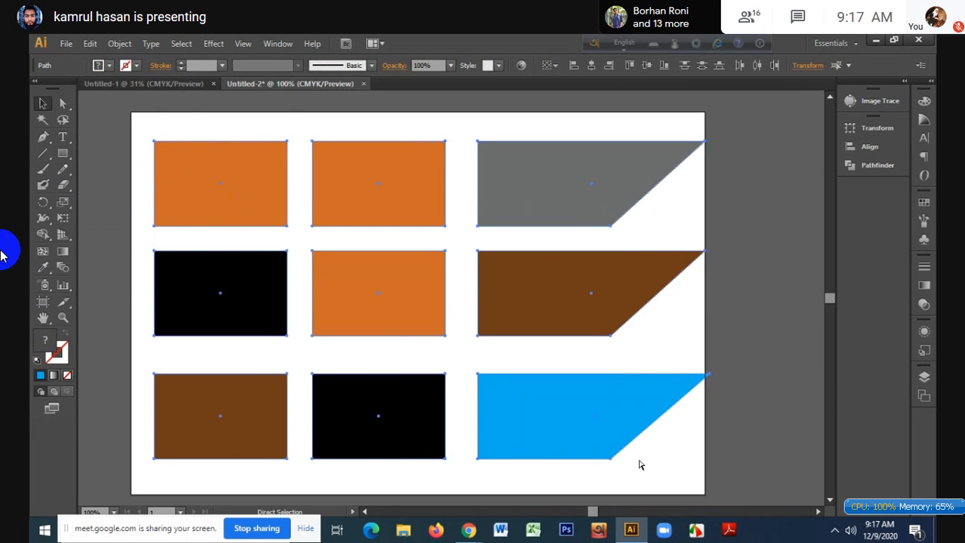
key(Delete)
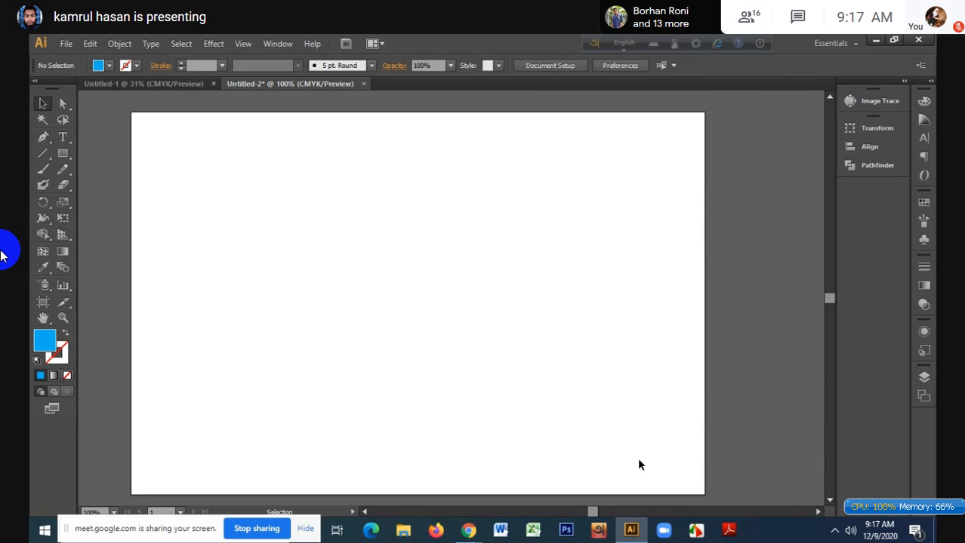
- Draw a horizontal line across the upper half of the artboard with the Line Segment tool, then switch to the Selection tool
click(41, 154)
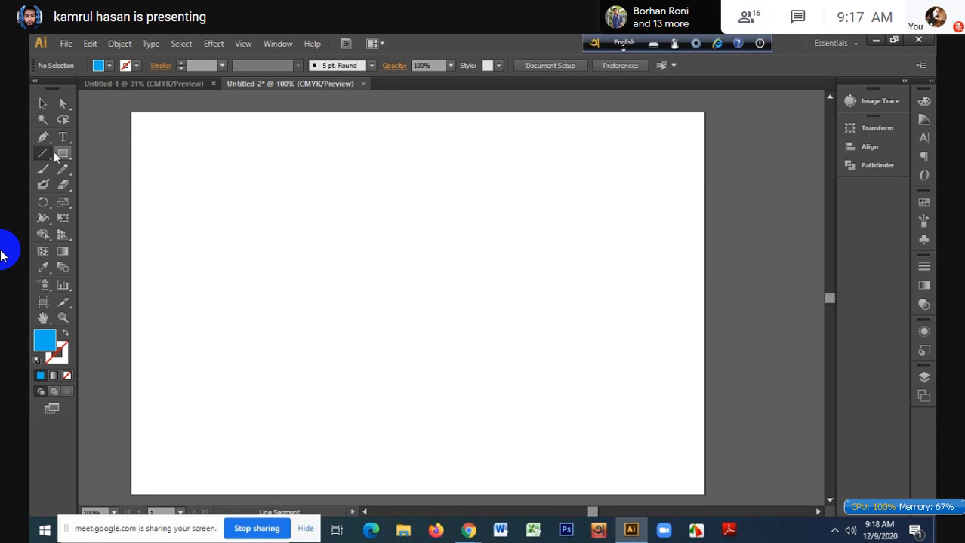
drag(43, 154, 129, 153)
drag(258, 223, 564, 224)
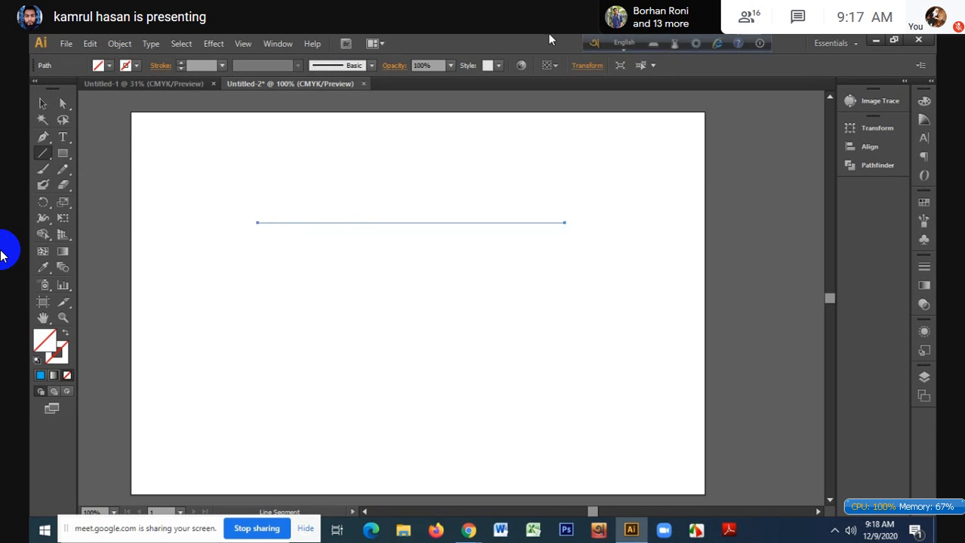
click(44, 104)
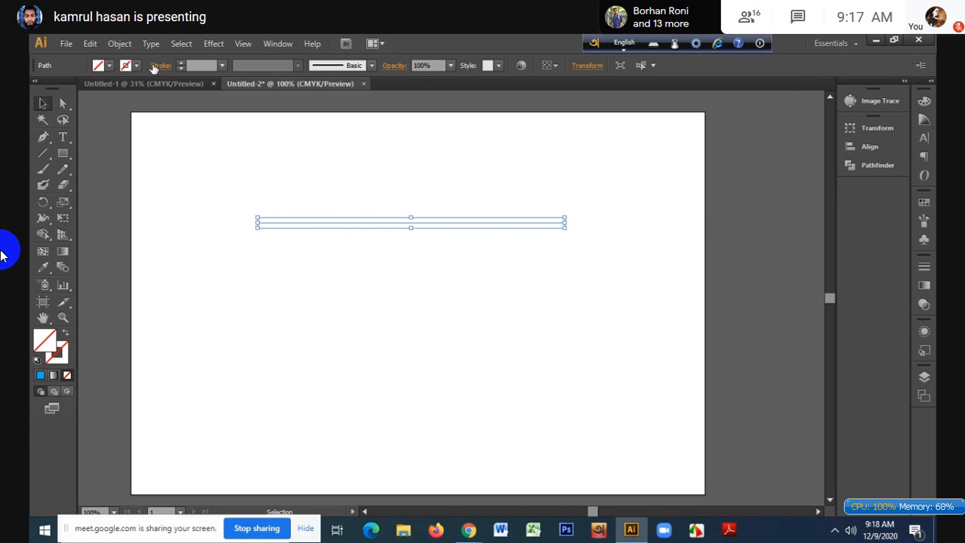
- Give the line a black stroke, try thinner and thicker weights, and settle on 10 pt
scroll(201, 66, up, 1)
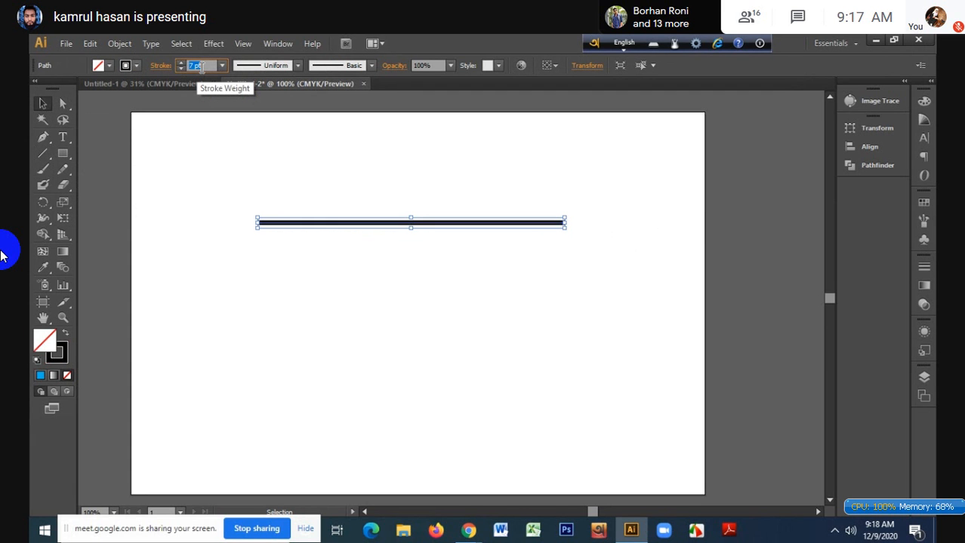
scroll(202, 67, down, 6)
scroll(201, 66, up, 6)
scroll(202, 67, up, 7)
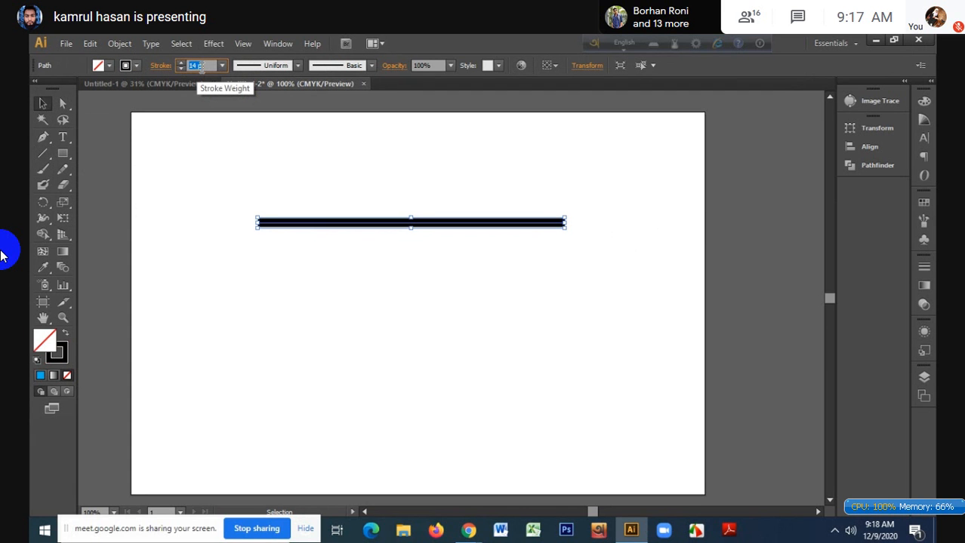
scroll(200, 67, down, 5)
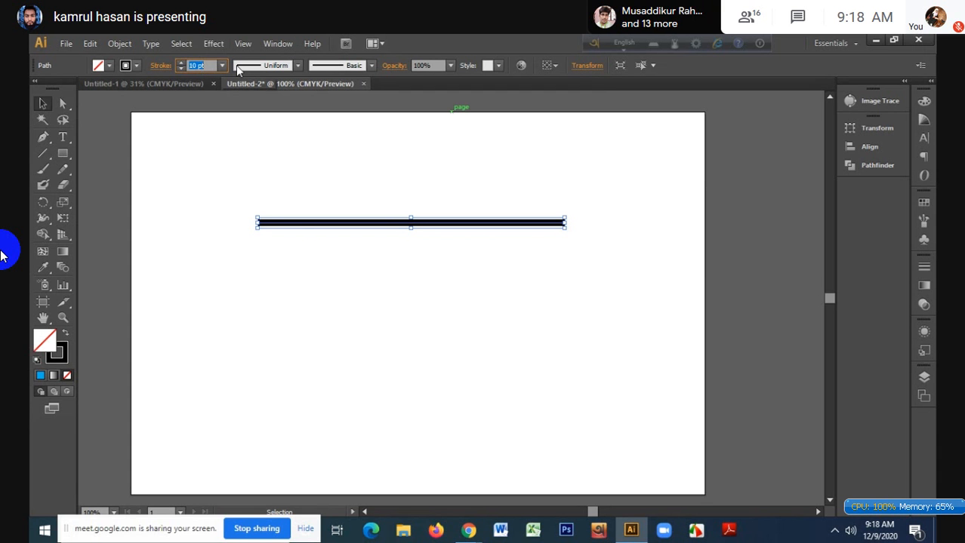
- Apply the lens-shaped variable width profile to the line and increase its stroke weight to 38 pt
click(299, 65)
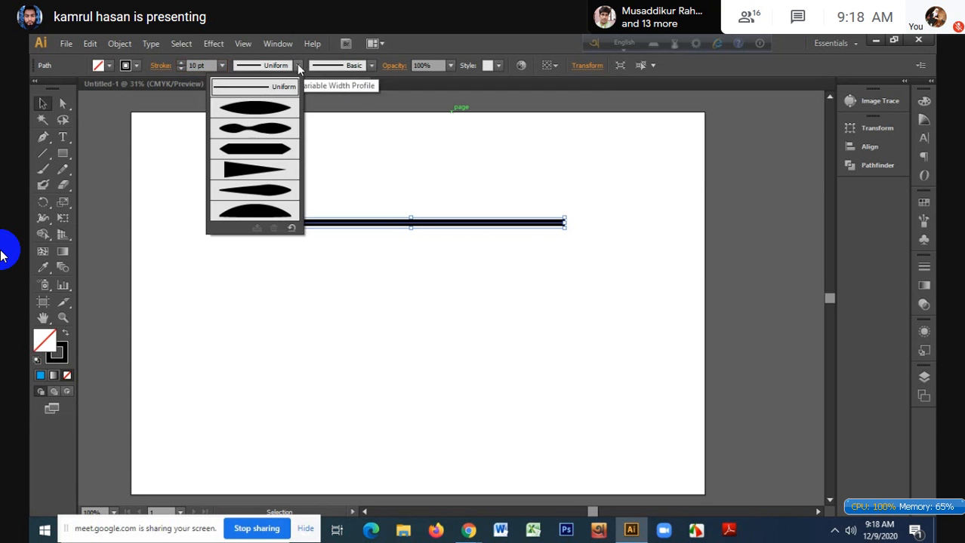
click(265, 110)
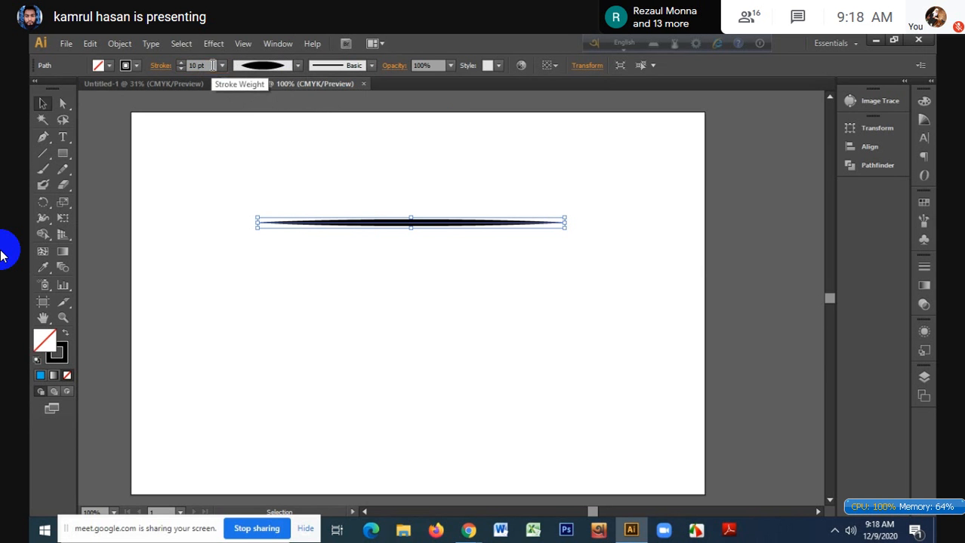
key(Up)
key(Up)
key(Up)
key(Up)
key(Up)
key(Up)
key(Up)
key(Up)
key(Up)
key(Up)
key(Up)
key(Up)
key(Up)
key(Up)
key(Up)
key(Up)
key(Up)
key(Up)
key(Up)
key(Up)
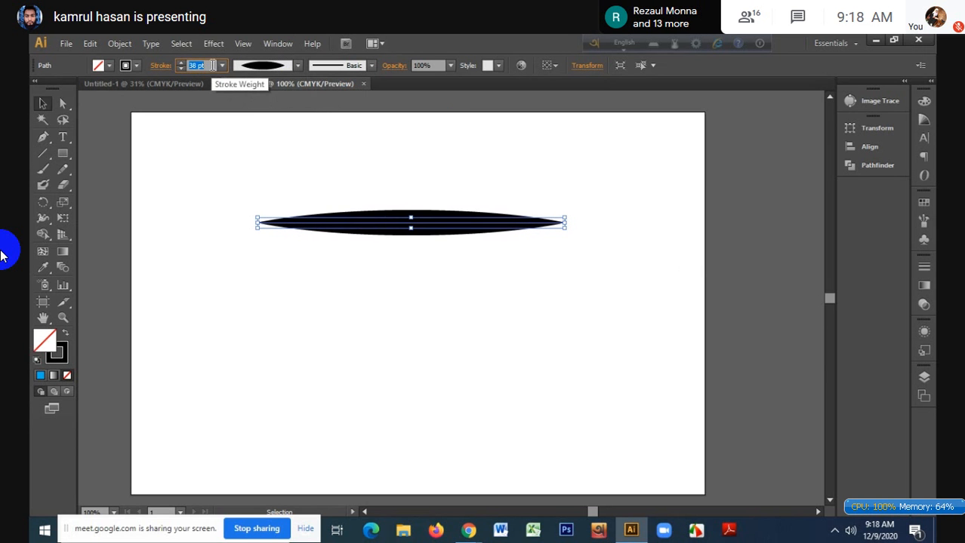
- Try the double-bulge width profile on the line, then apply the long-tapered one that is widest near its right end
click(299, 65)
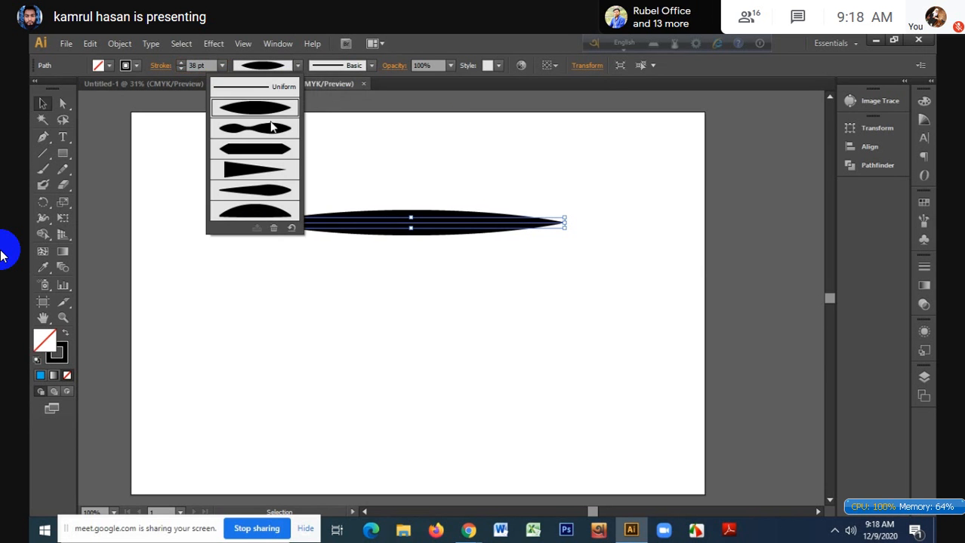
click(272, 128)
click(296, 65)
click(255, 183)
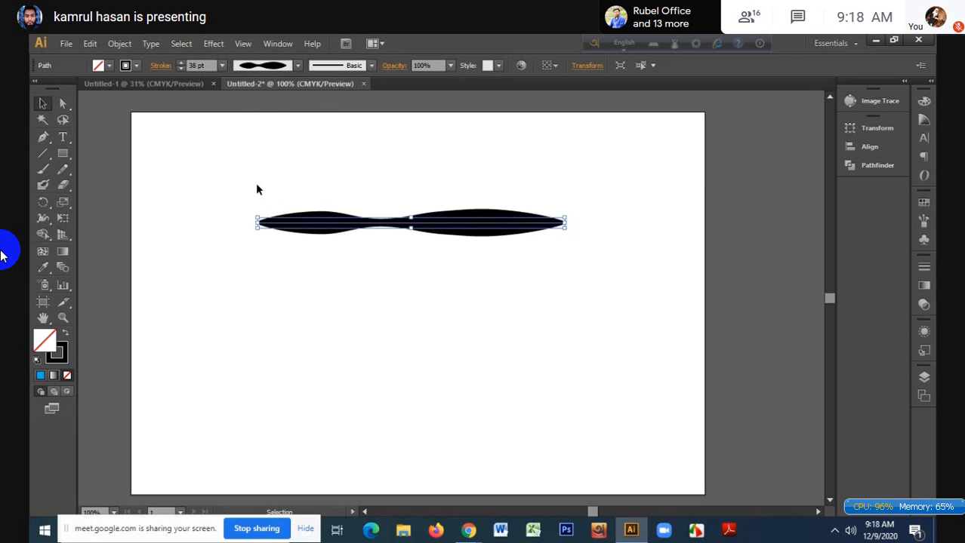
- Try the Charcoal - Feather, dashed border and Mop brushes on the line, finishing with the Divider brush
click(372, 66)
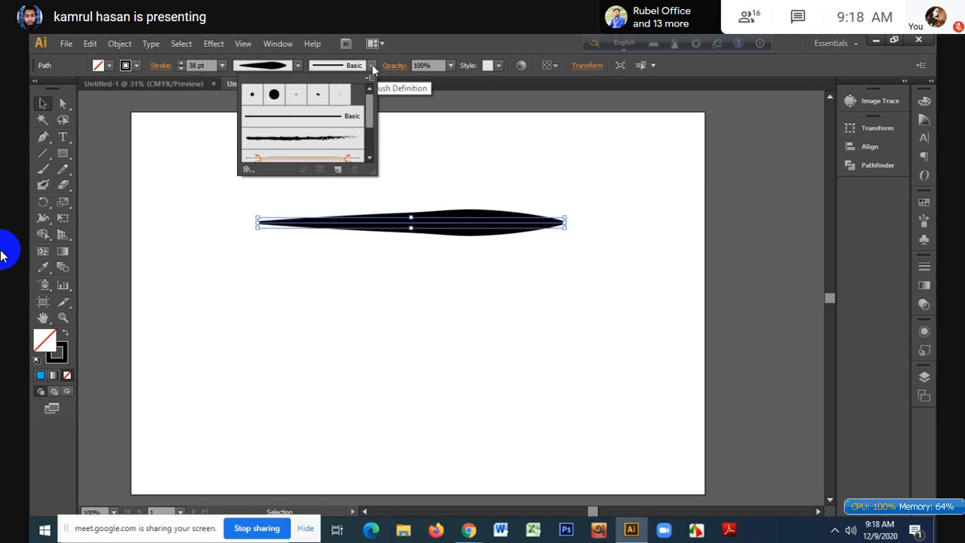
click(324, 137)
scroll(325, 135, down, 3)
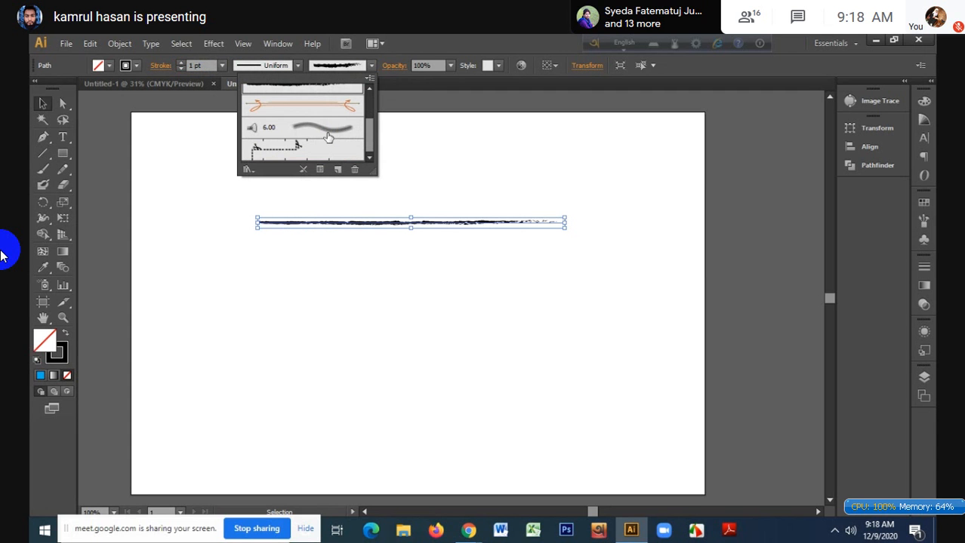
click(286, 145)
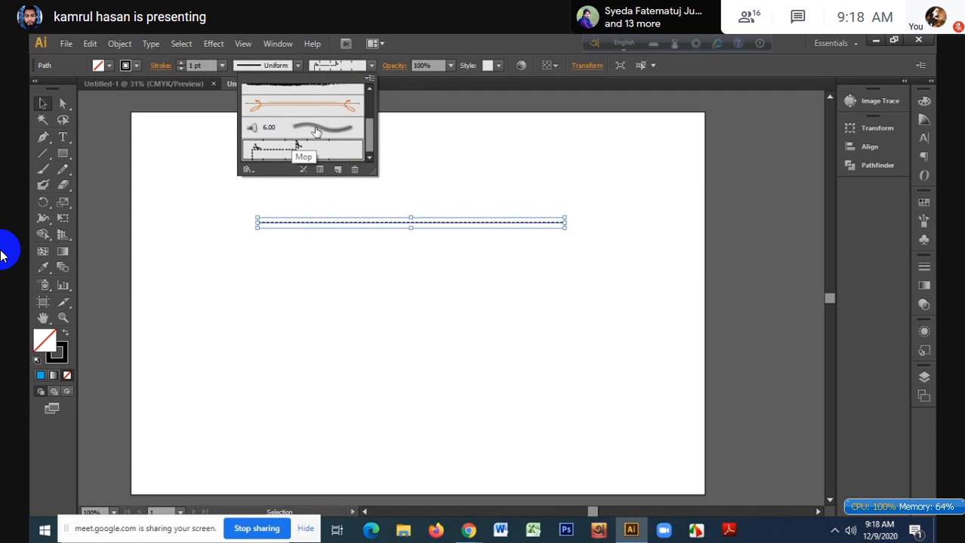
click(317, 130)
scroll(316, 132, up, 4)
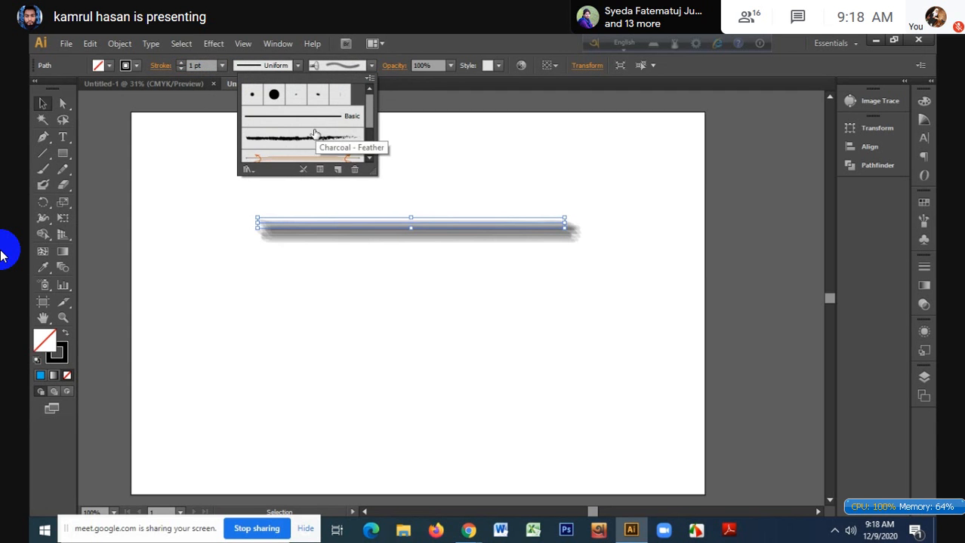
click(311, 138)
click(304, 157)
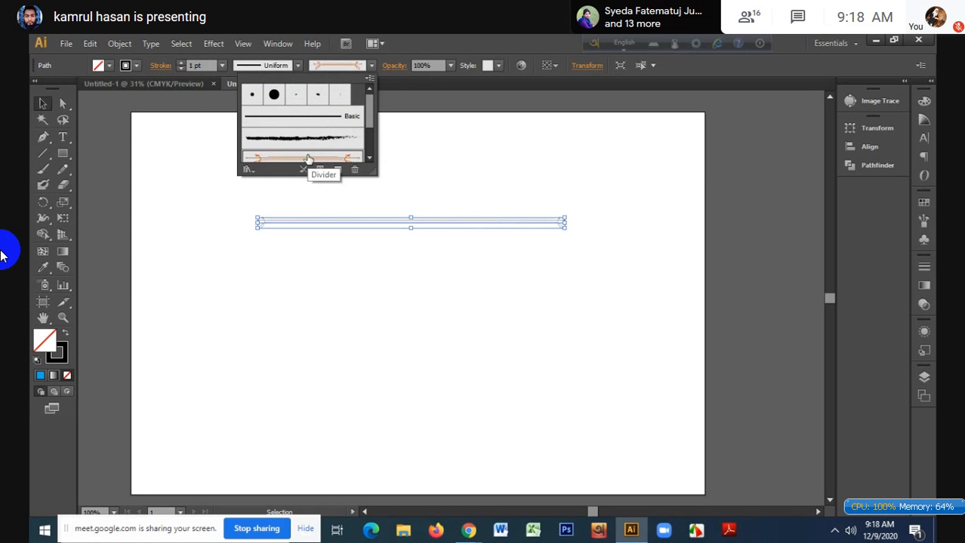
- Select the brushed line on the artboard with a marquee and delete it
click(162, 178)
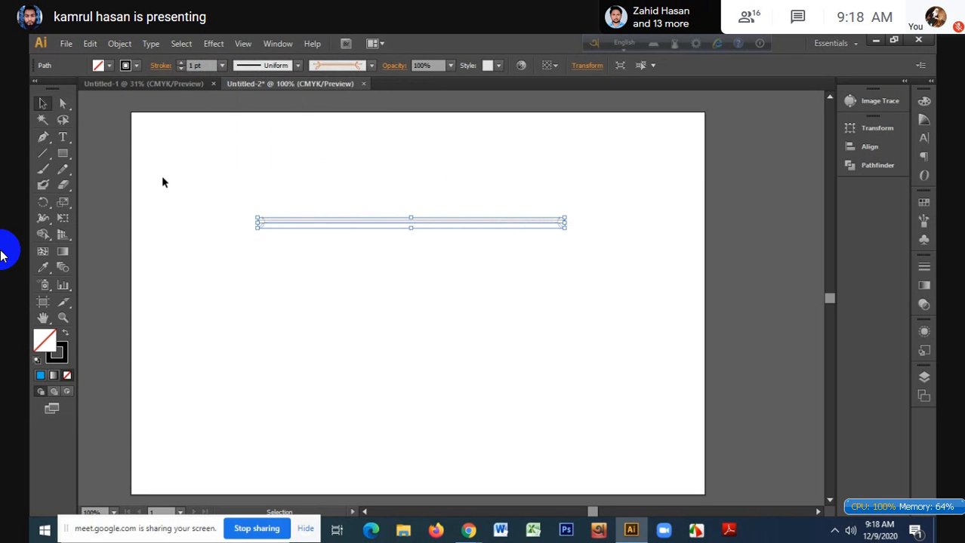
drag(162, 178, 546, 276)
key(Delete)
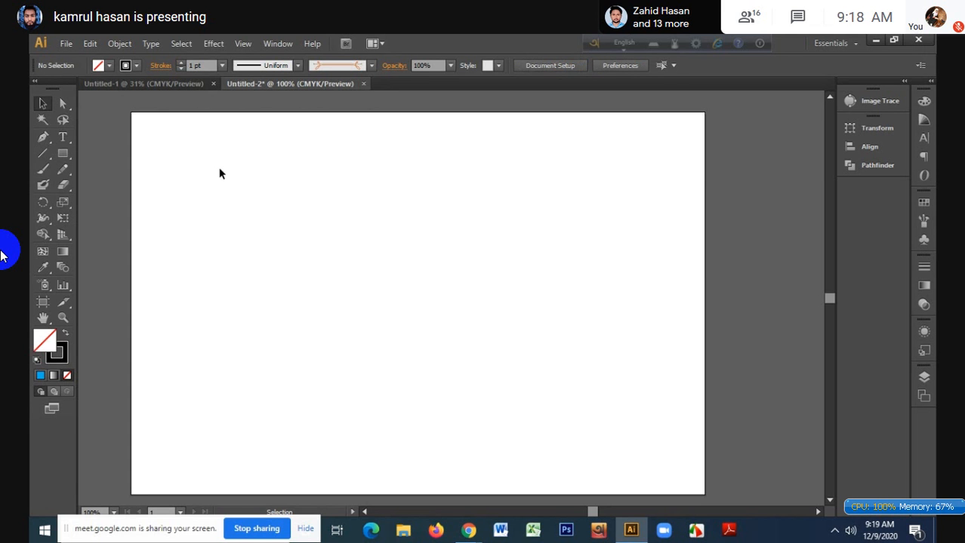
- Draw a longer horizontal line starting near the artboard's left edge and set its stroke weight to 38 pt
click(43, 153)
mouse_move(139, 247)
mouse_down()
mouse_move(545, 282)
mouse_move(571, 247)
mouse_up()
click(198, 67)
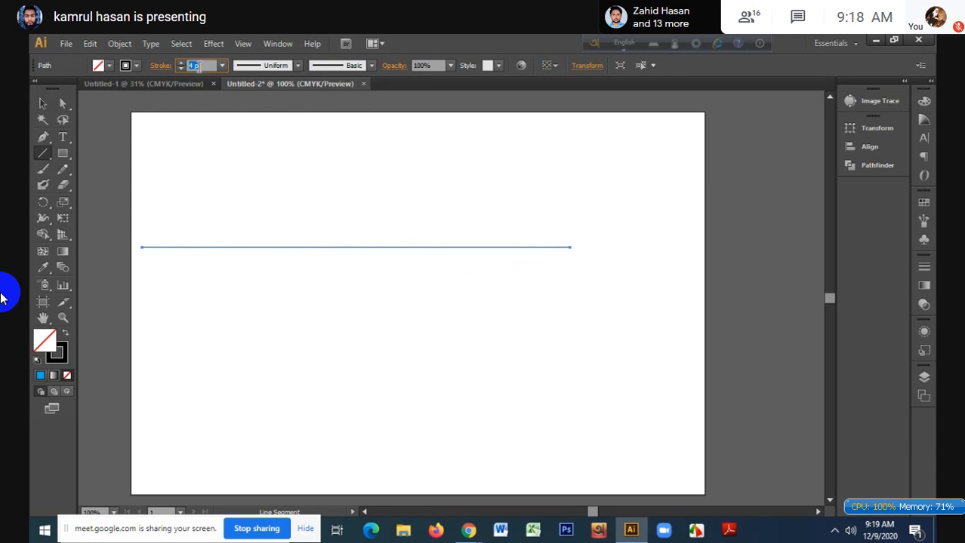
scroll(198, 66, up, 20)
scroll(197, 67, up, 7)
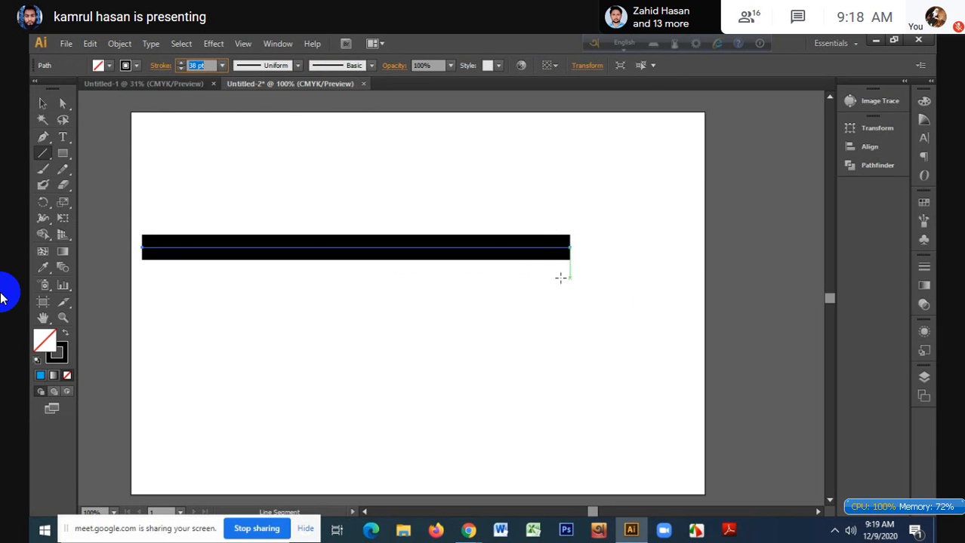
- Set the thick line's corners to a round join and its ends to a round cap, trying the projecting cap in between
click(154, 66)
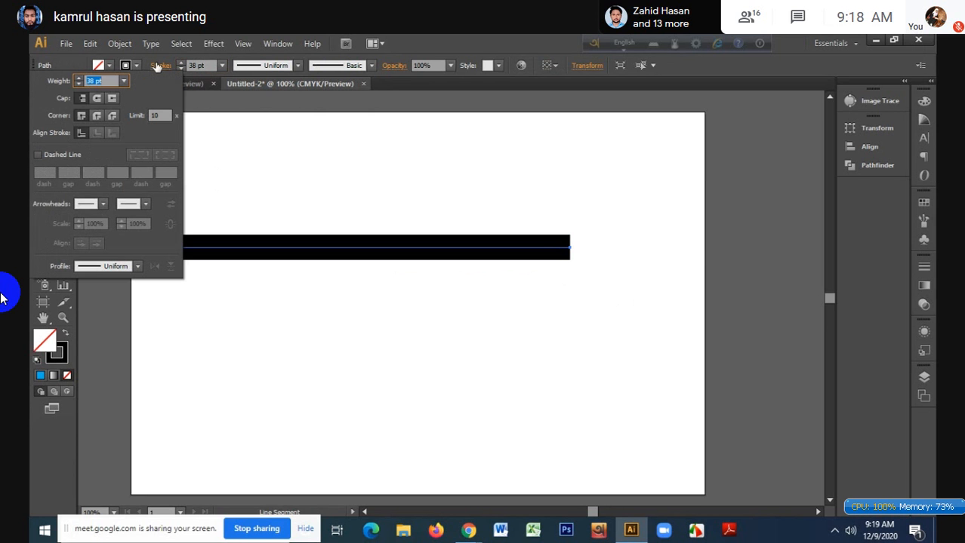
click(95, 116)
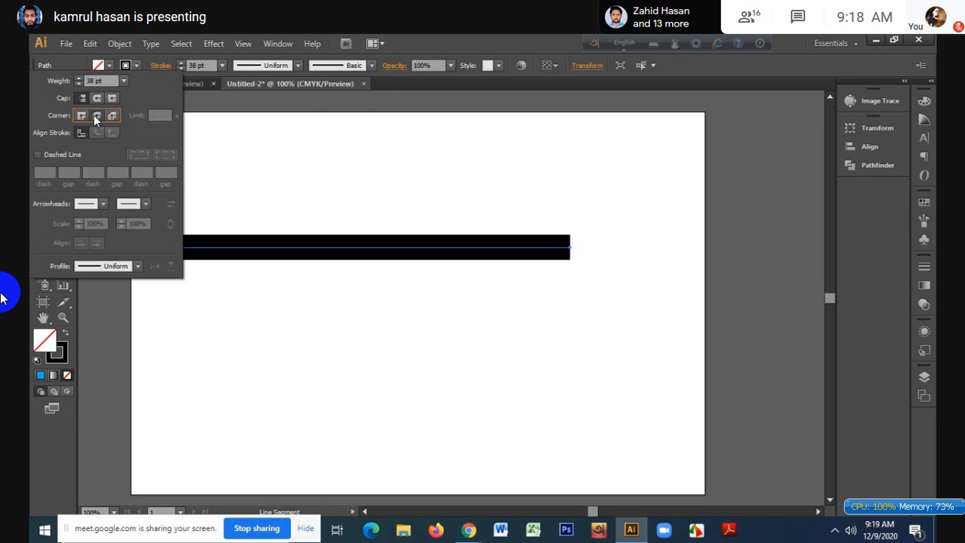
click(96, 97)
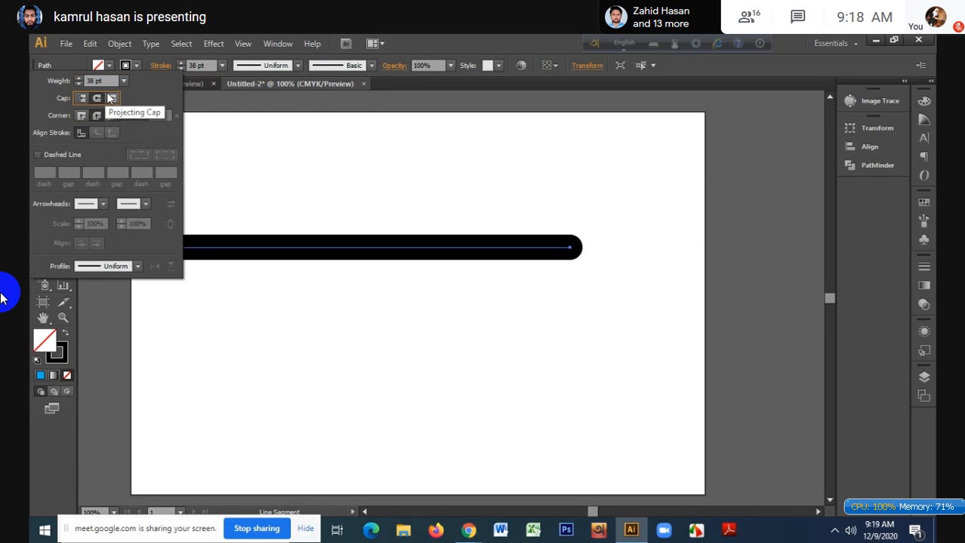
click(113, 99)
click(96, 98)
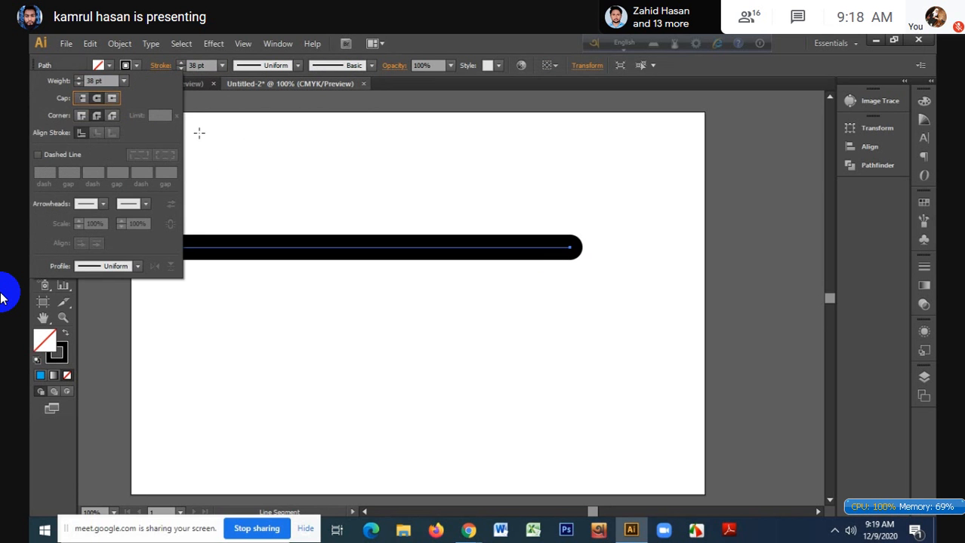
- Move the round-capped line slightly right and up with the Selection tool, then delete it
click(48, 105)
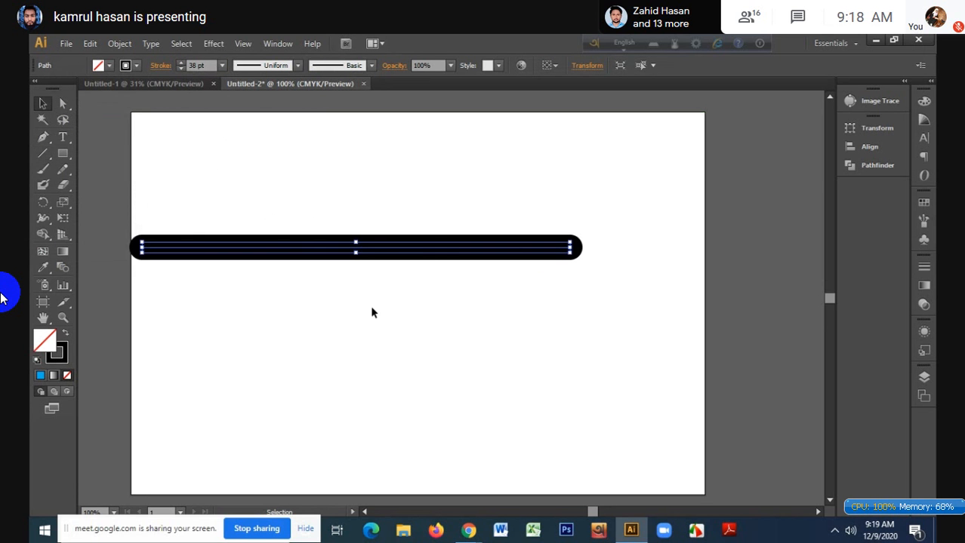
drag(366, 246, 389, 239)
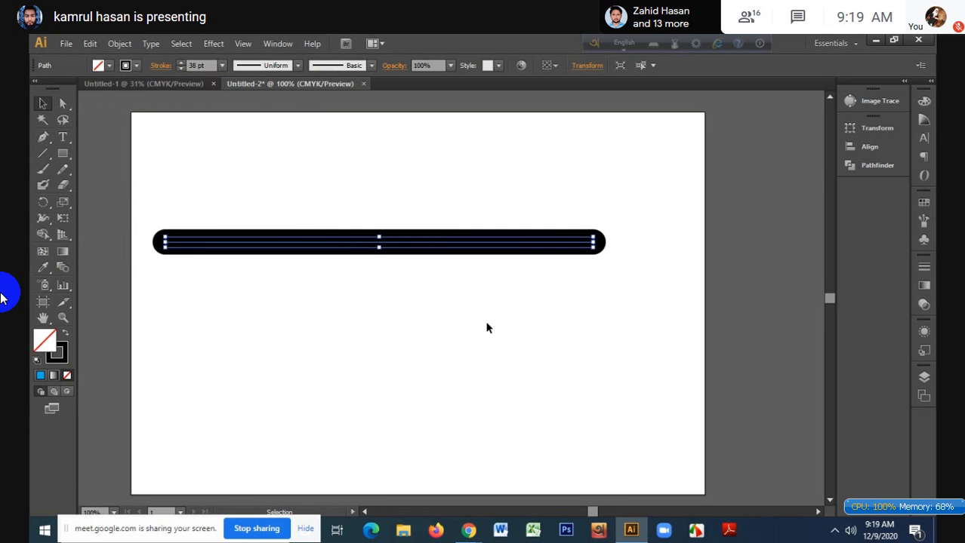
key(Delete)
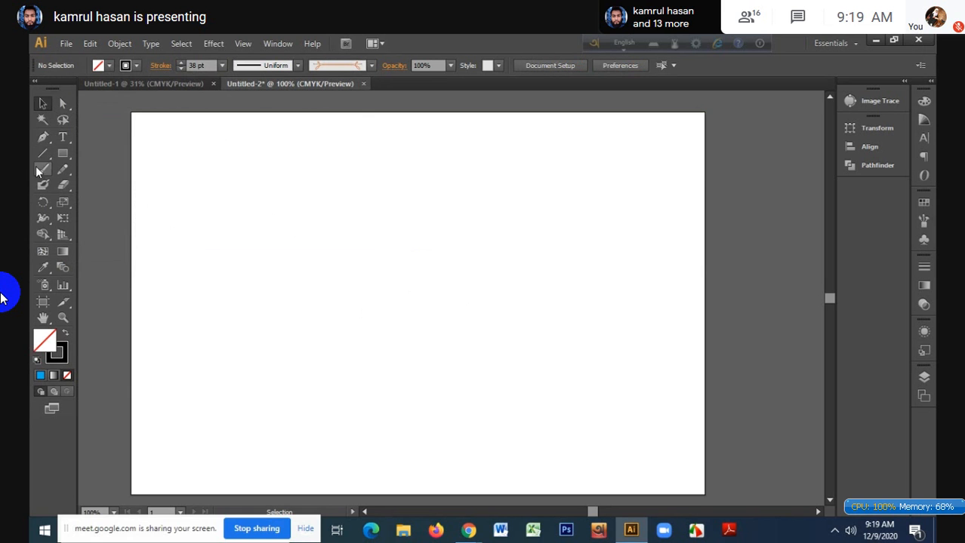
- Draw a large rectangle in the artboard's upper-left area and swap its fill and stroke to make it solid black without an outline
drag(42, 154, 90, 152)
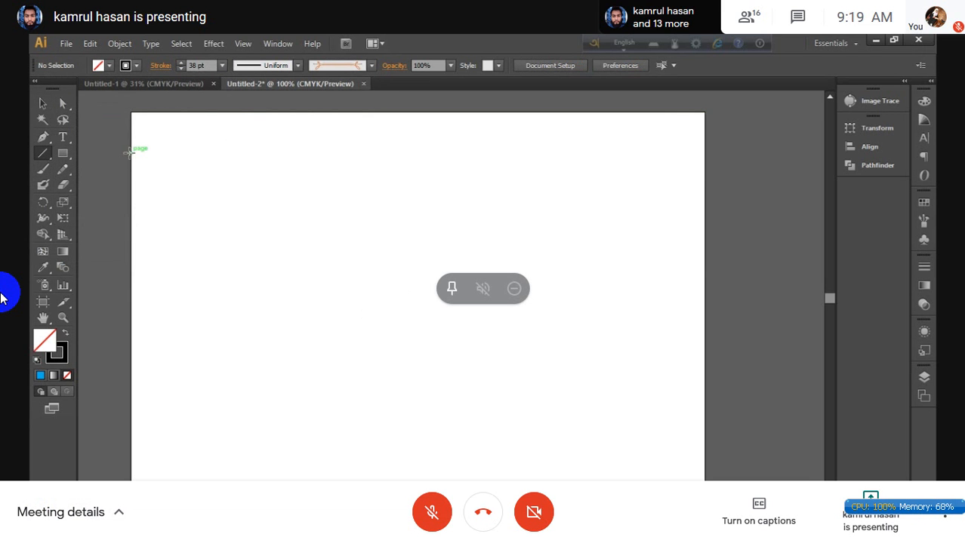
click(65, 156)
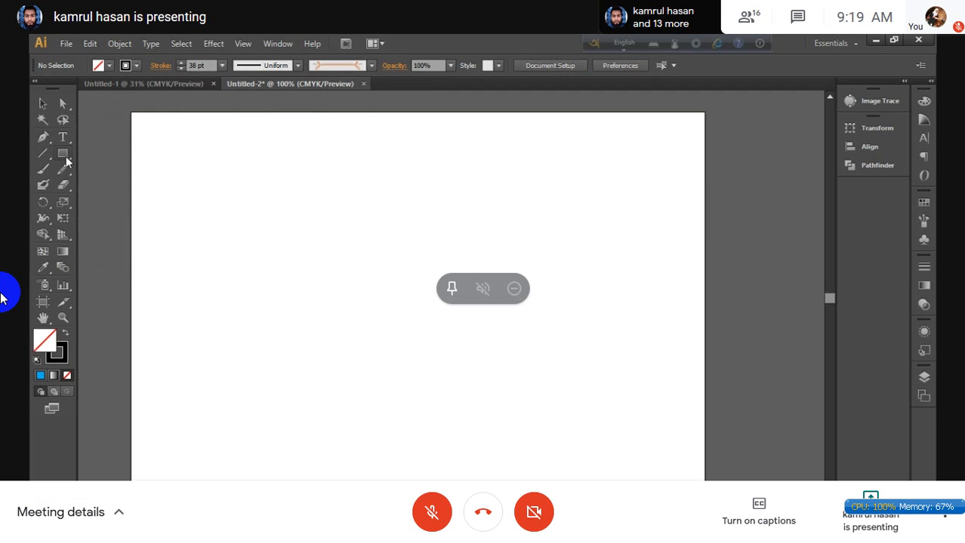
drag(162, 169, 428, 349)
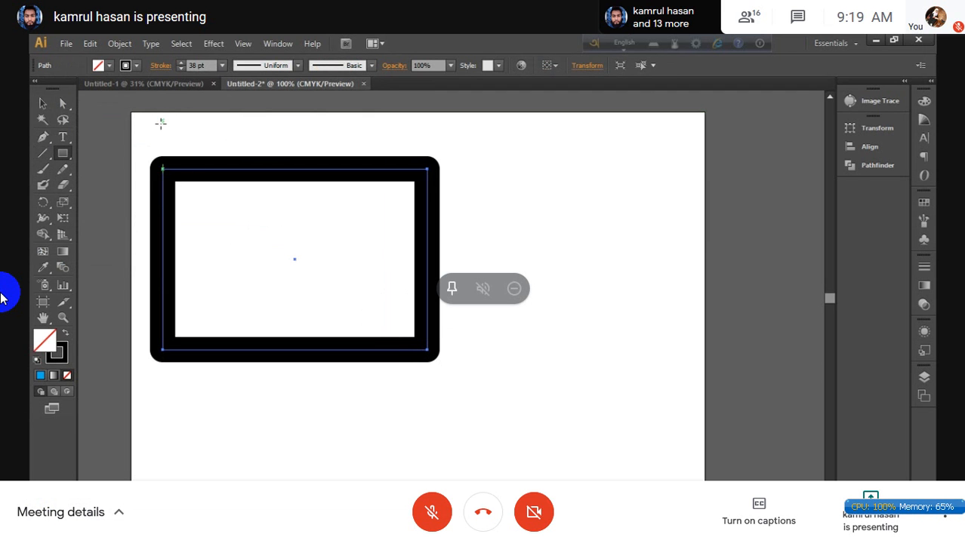
click(66, 334)
- Draw a vertical line through the left part of the black rectangle, extending beyond its top and bottom edges, and activate the Selection tool
click(43, 154)
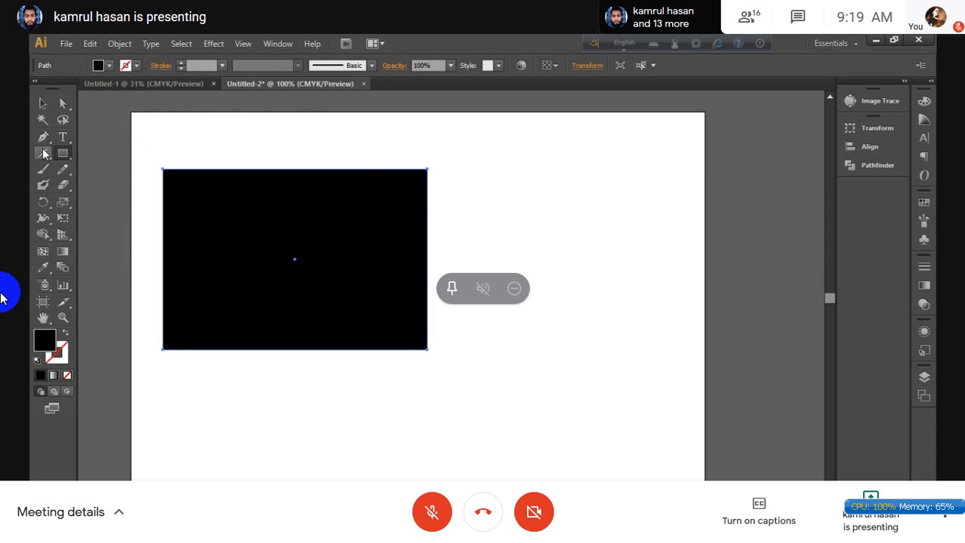
mouse_move(206, 136)
mouse_down()
mouse_move(209, 432)
mouse_move(239, 427)
mouse_up()
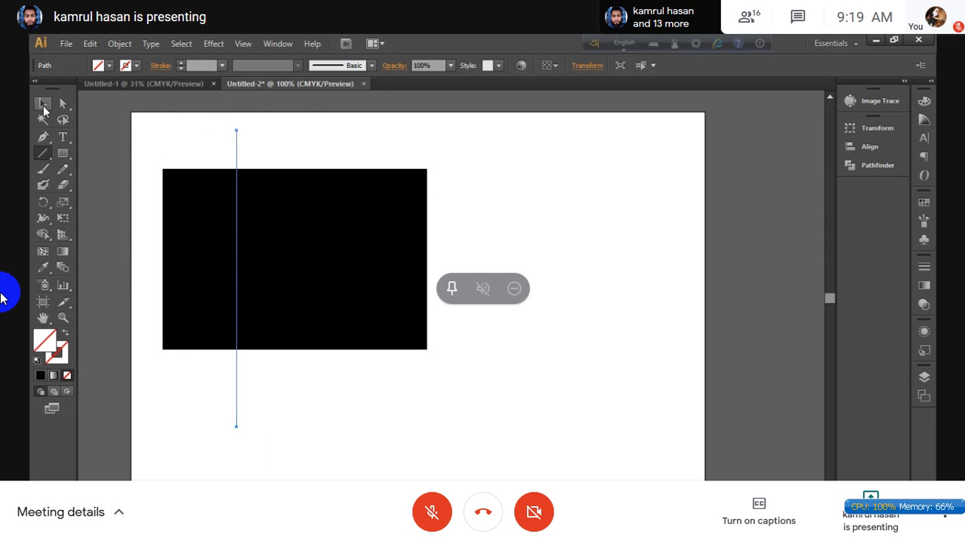
click(43, 105)
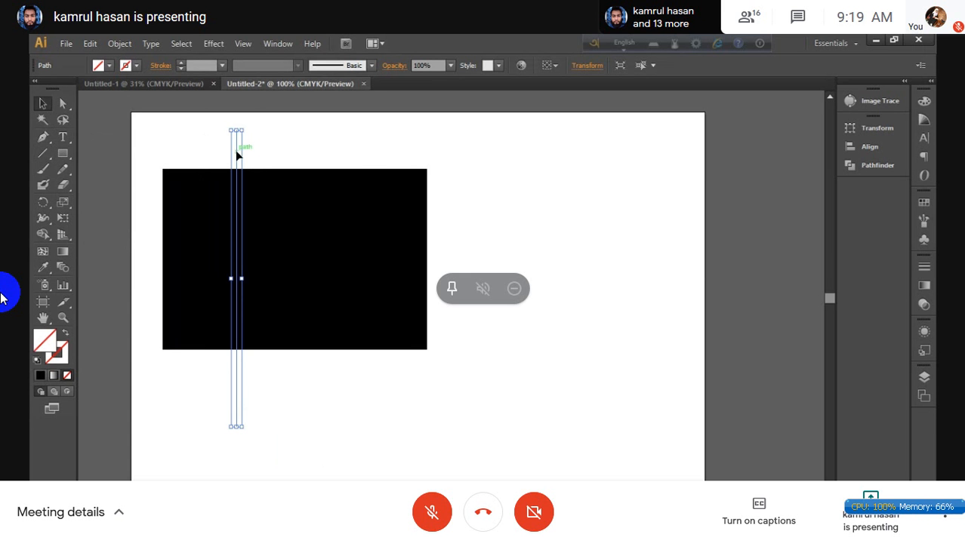
- Move the vertical line horizontally into the right half of the black rectangle, undoing the first move and repeating it
drag(237, 155, 323, 155)
key(ctrl+z)
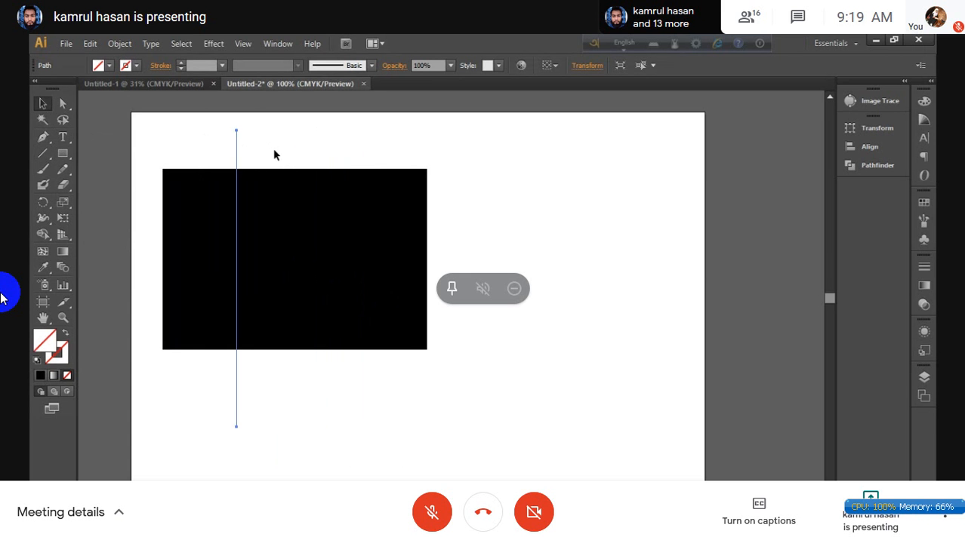
drag(236, 154, 331, 155)
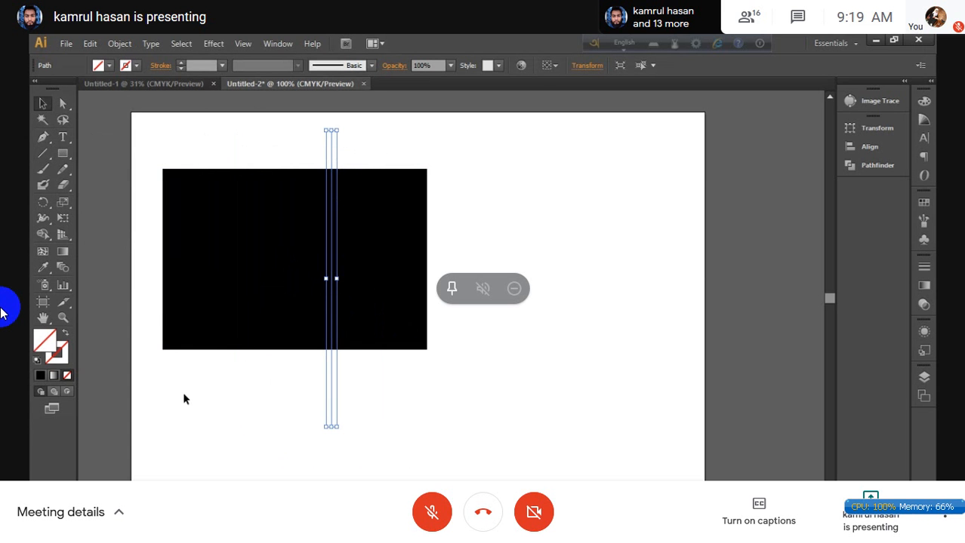
- Select both vertical lines and rotate a copy of them 90° so two horizontal lines cross the black rectangle
drag(207, 392, 390, 413)
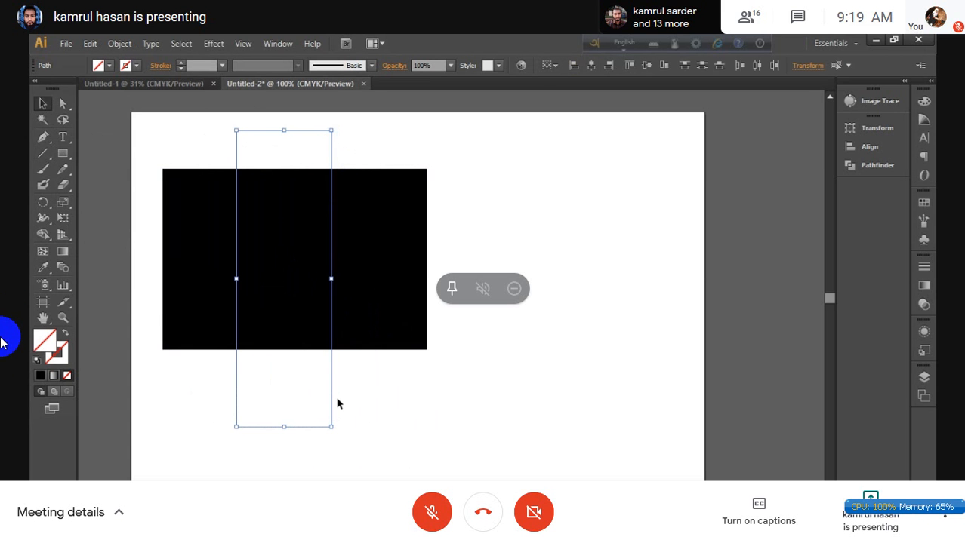
key(ctrl+shift+b)
key(ctrl+shift+b)
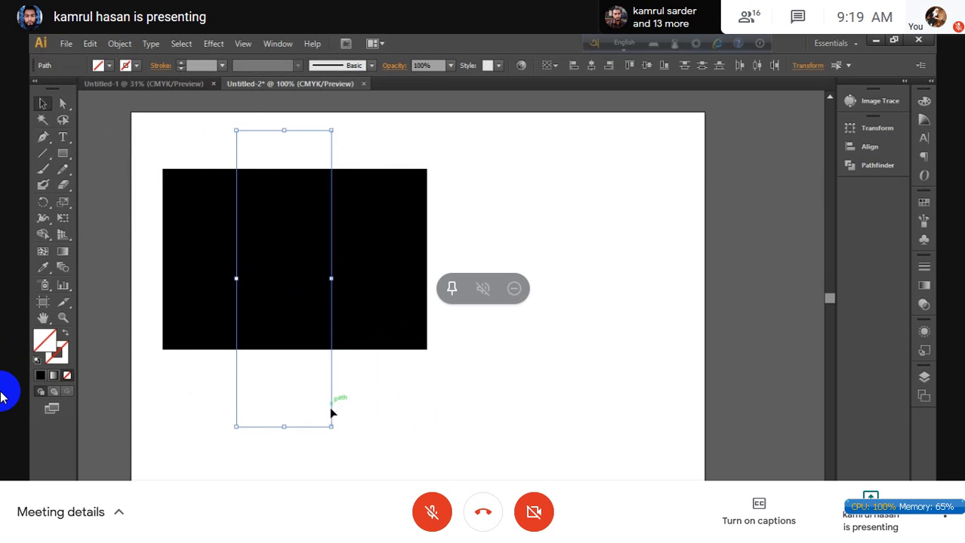
drag(338, 429, 416, 218)
- Select the rectangle with all four lines, split it with the Pathfinder Divide operation, and ungroup the resulting pieces
drag(137, 140, 481, 393)
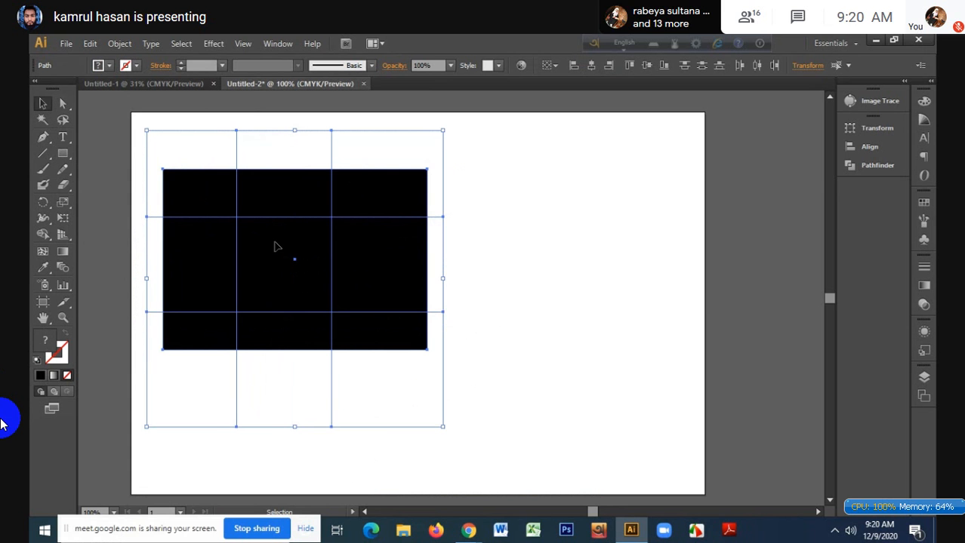
click(877, 164)
click(696, 181)
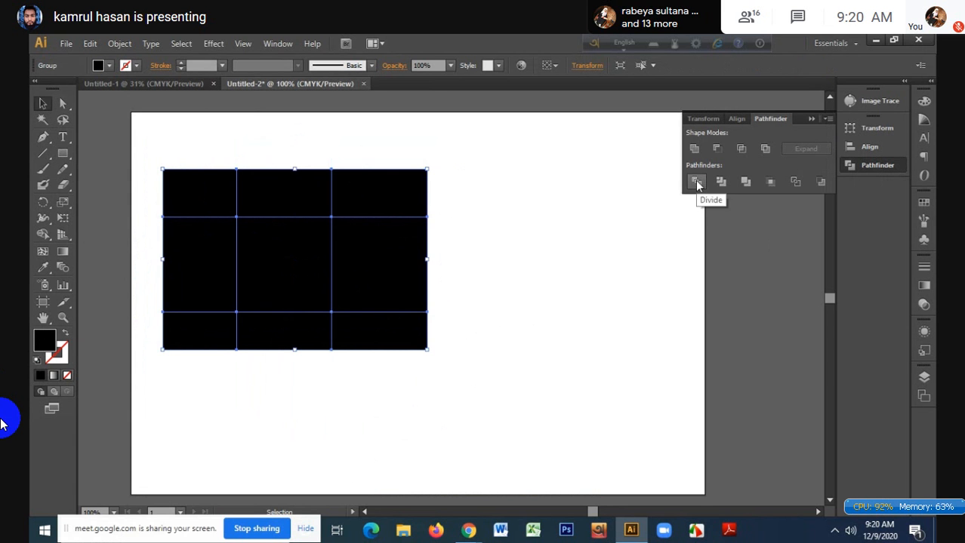
right_click(371, 219)
click(413, 294)
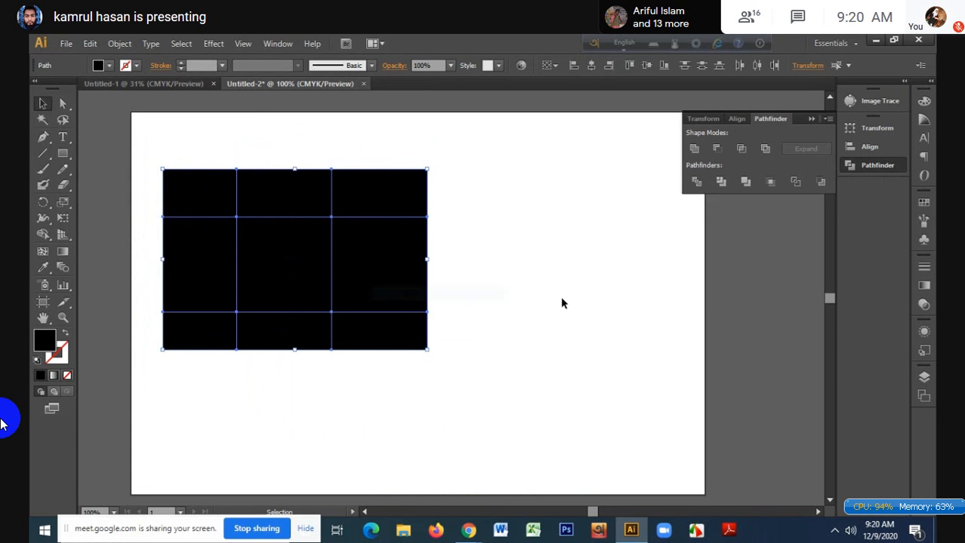
click(561, 304)
- Move the divided black pieces apart one by one so that all nine lie separately across and around the artboard
click(417, 200)
drag(370, 200, 533, 181)
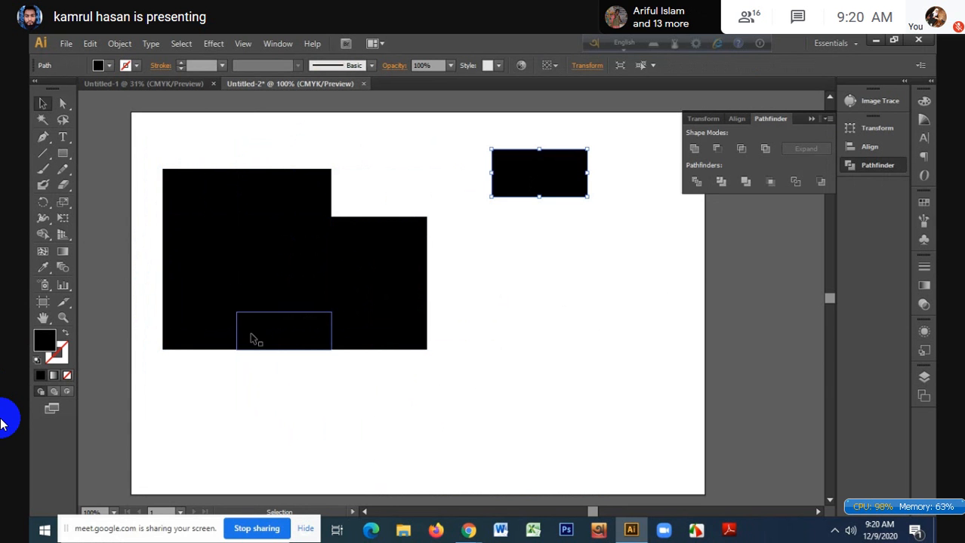
drag(254, 339, 258, 442)
drag(209, 200, 113, 149)
drag(269, 196, 356, 136)
drag(286, 248, 270, 408)
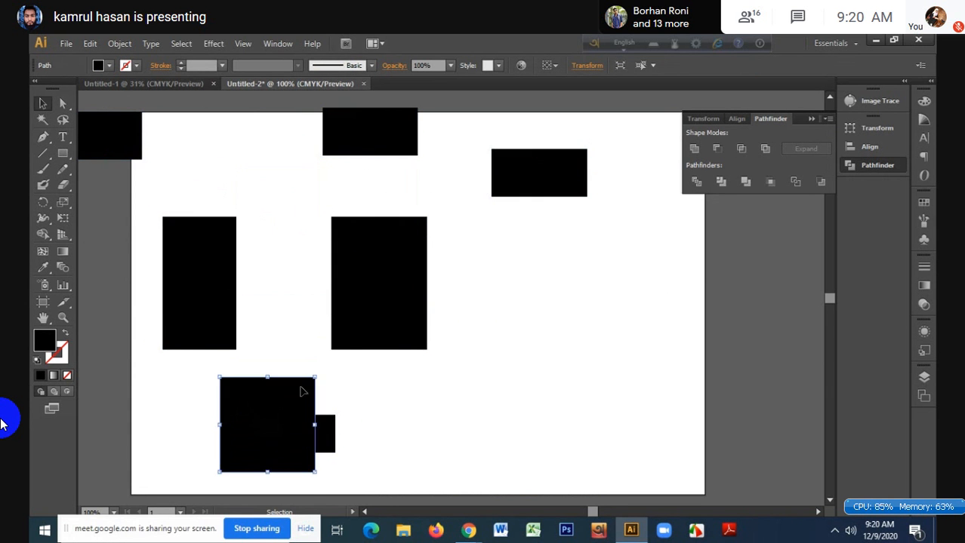
drag(361, 333, 453, 359)
drag(381, 249, 512, 249)
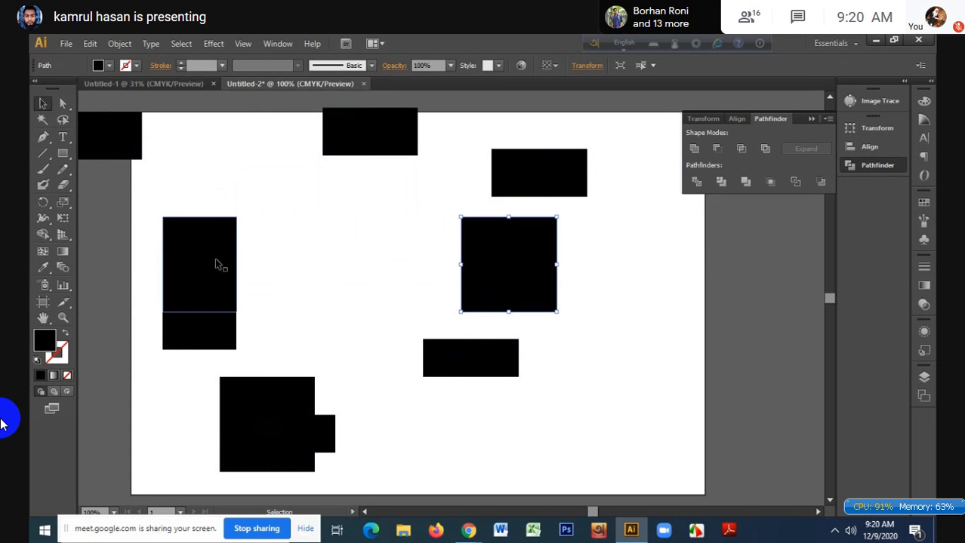
drag(215, 264, 269, 207)
drag(237, 314, 240, 322)
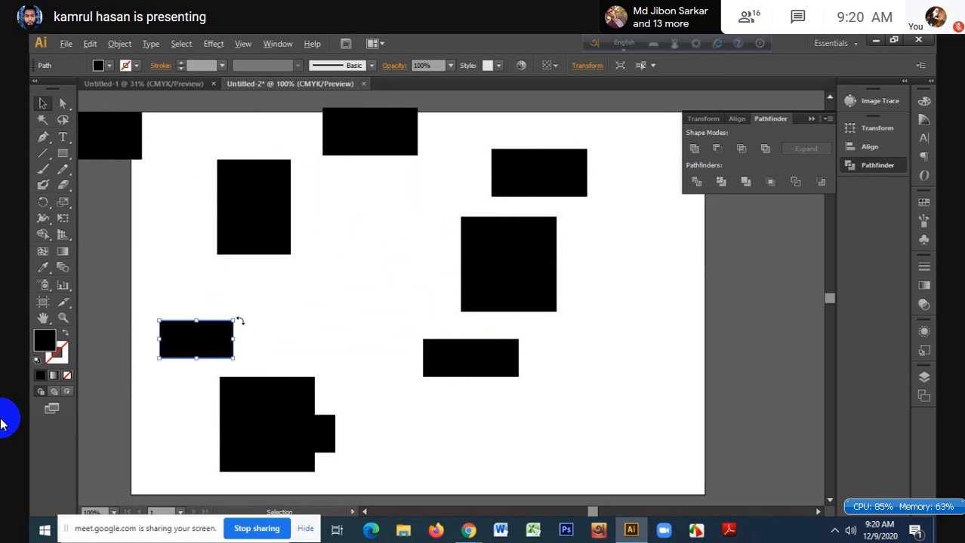
key(ctrl+minus)
drag(306, 398, 436, 395)
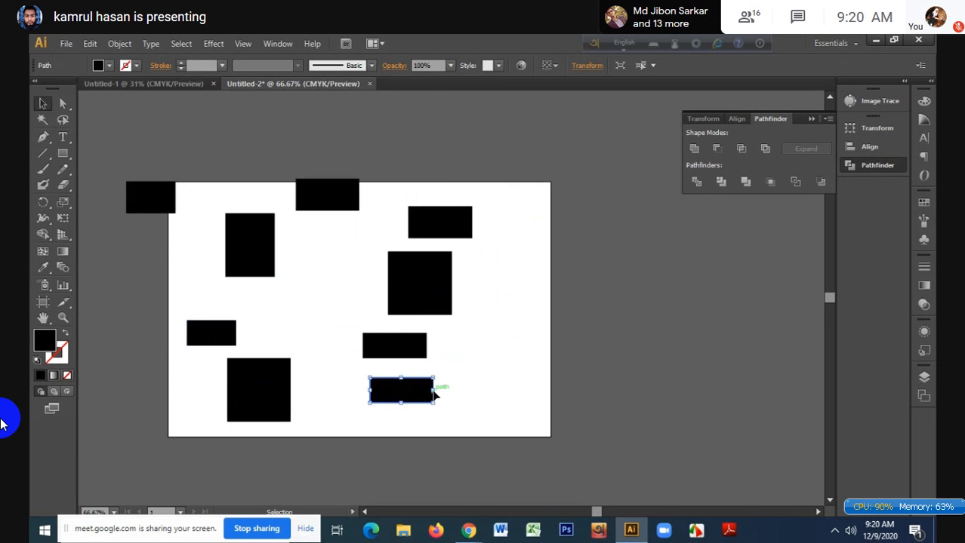
- Select all the separated black pieces and delete them
key(ctrl+minus)
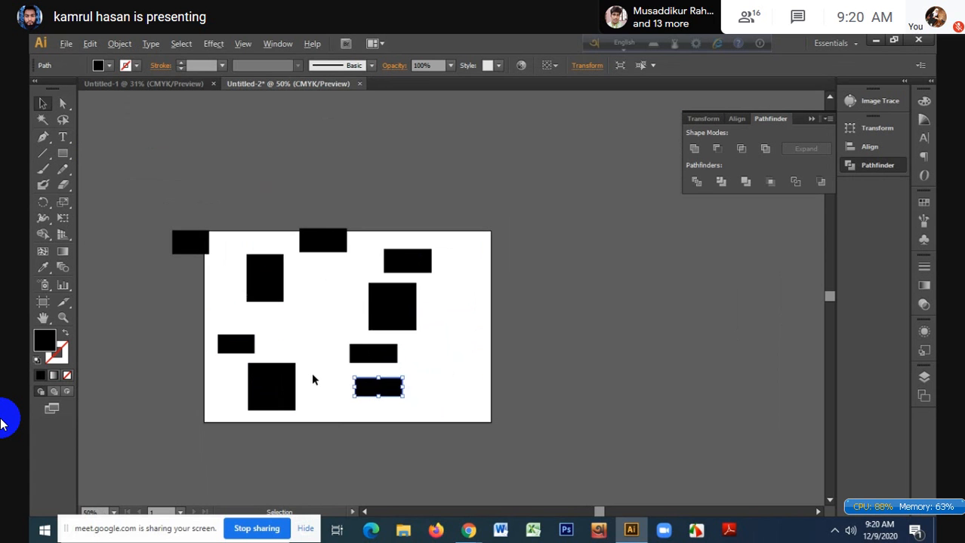
drag(169, 211, 434, 442)
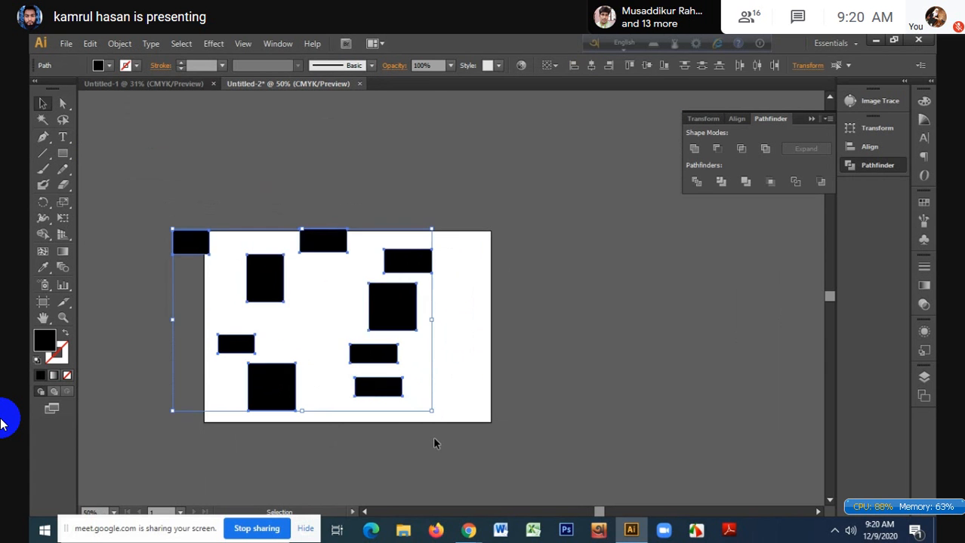
key(Delete)
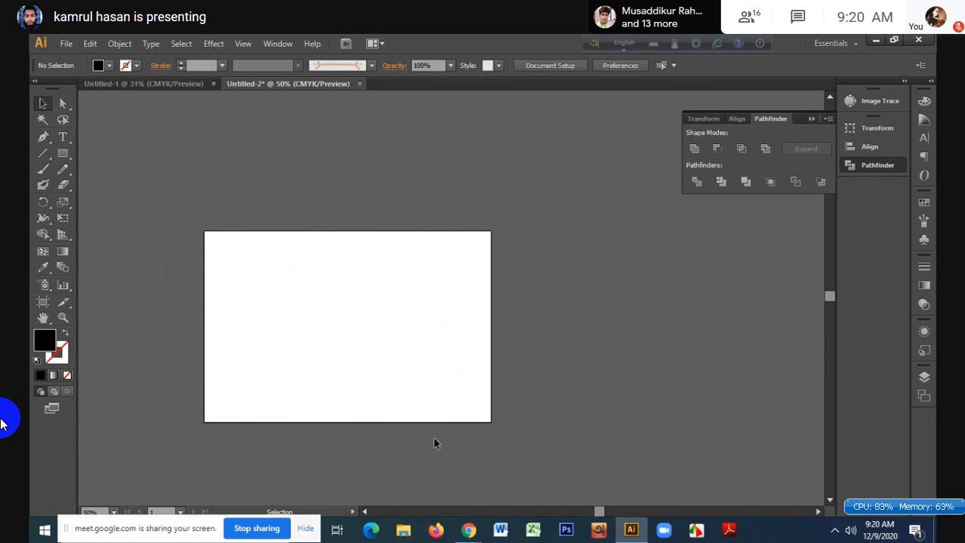
- Draw three connected arcs in the left half of the artboard with the Arc tool
click(43, 157)
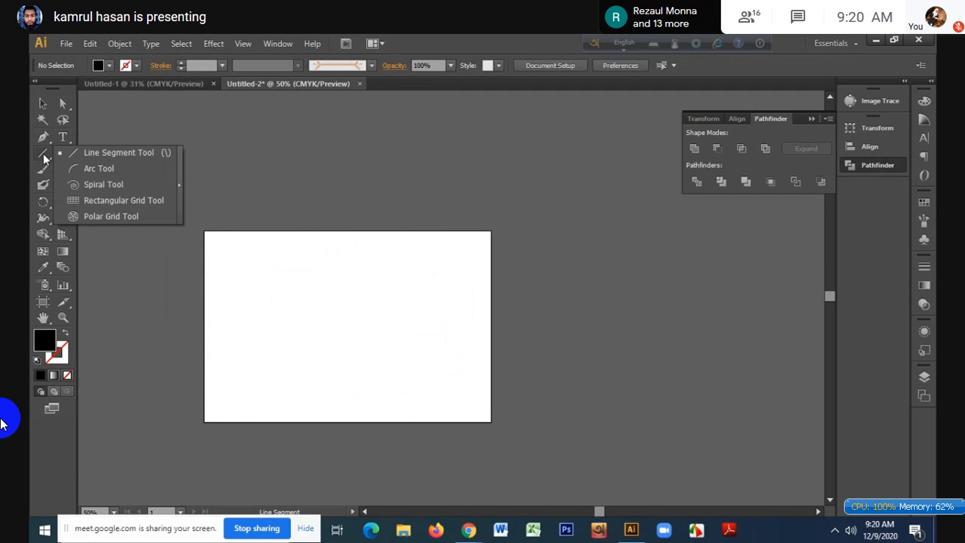
click(120, 171)
key(ctrl+1)
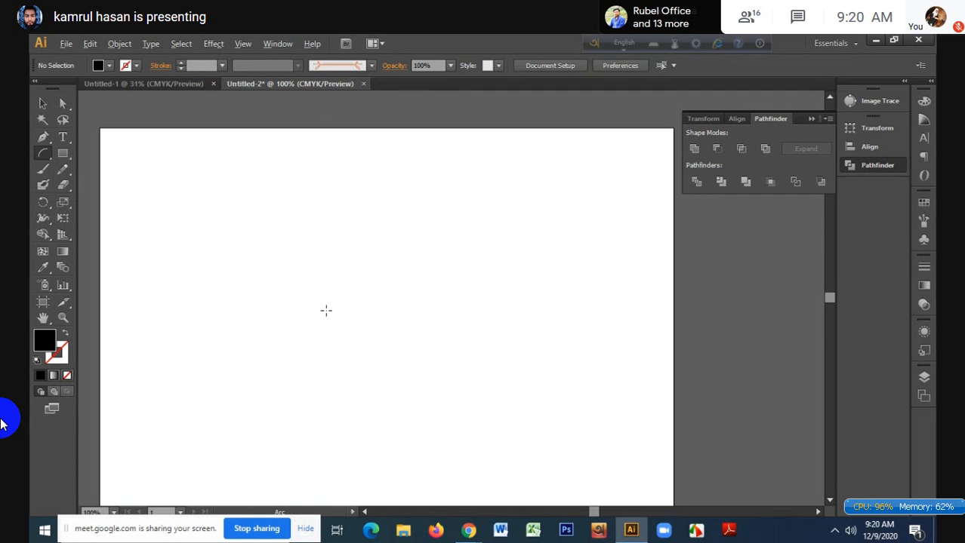
mouse_move(392, 185)
mouse_down()
mouse_move(359, 226)
mouse_move(344, 401)
mouse_move(585, 340)
mouse_move(366, 377)
mouse_move(347, 390)
mouse_move(297, 330)
mouse_up()
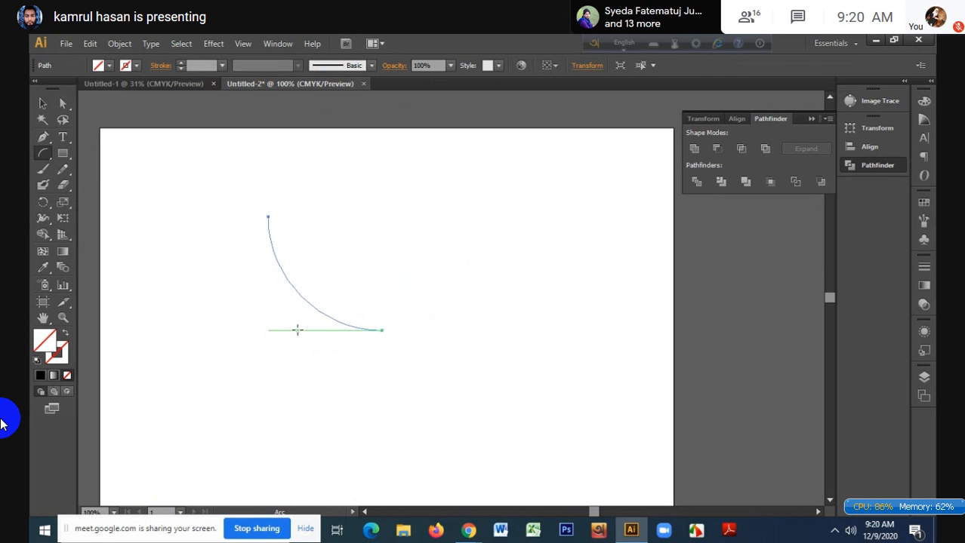
key(ctrl+z)
mouse_move(268, 217)
mouse_down()
mouse_move(198, 336)
mouse_move(246, 400)
mouse_up()
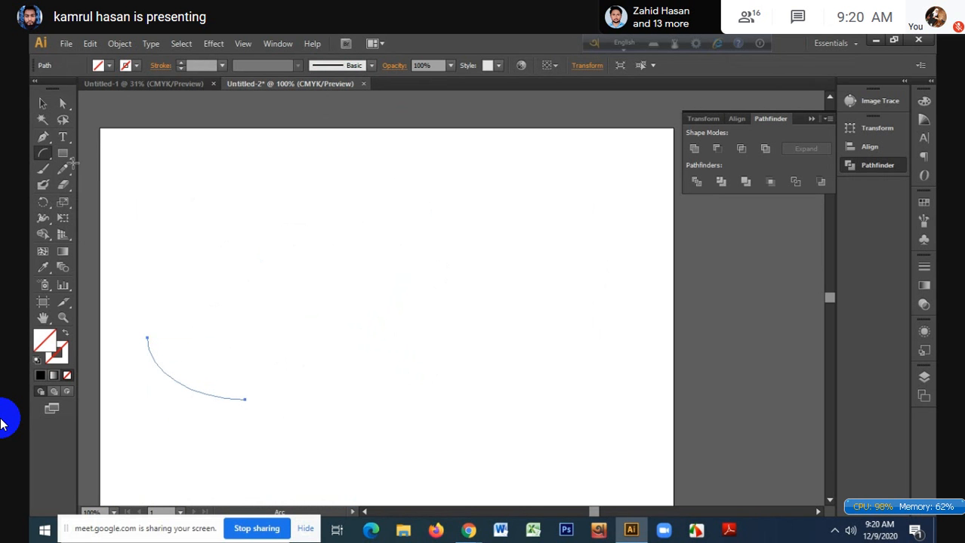
- Select the three arcs and deselect them again, and set the stroke weight to 1 pt with nothing selected
click(42, 104)
drag(172, 205, 431, 427)
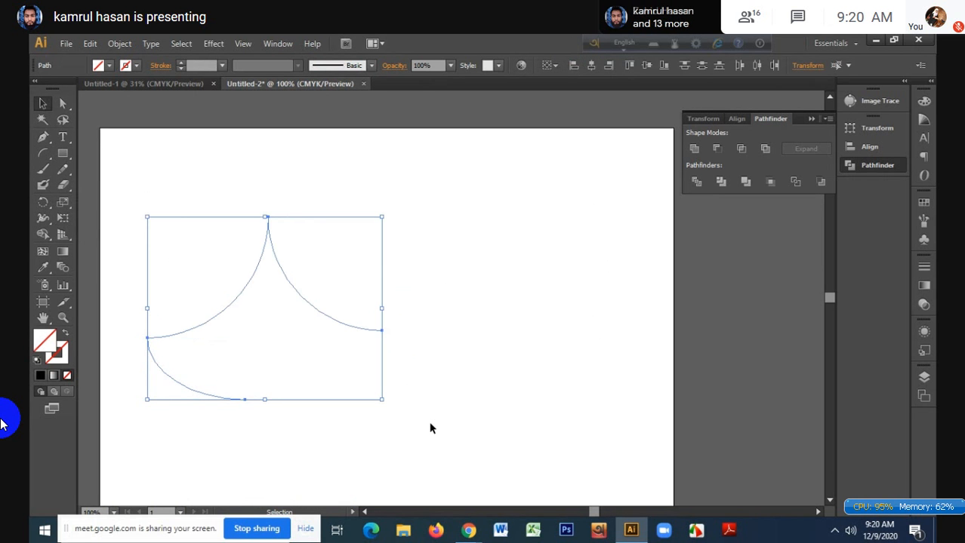
click(430, 428)
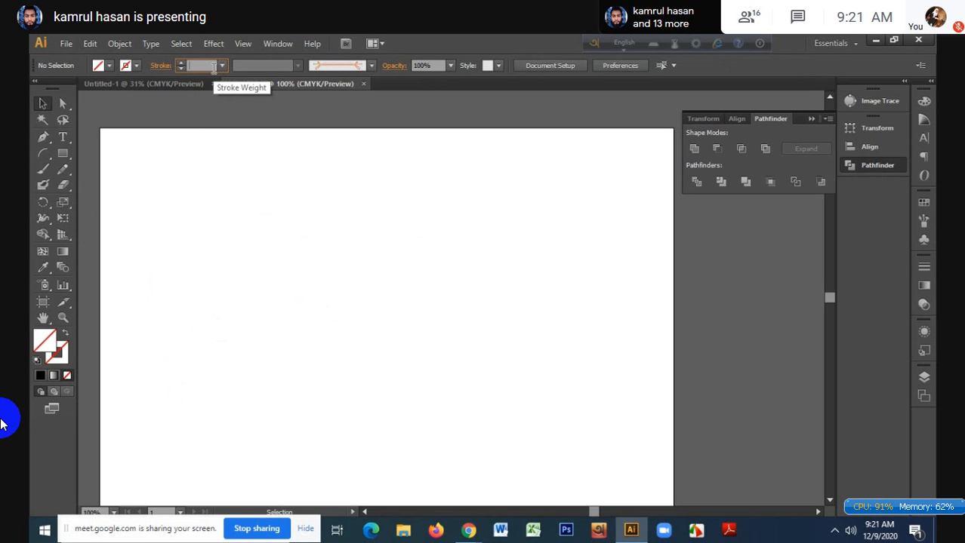
text(1)
key(Return)
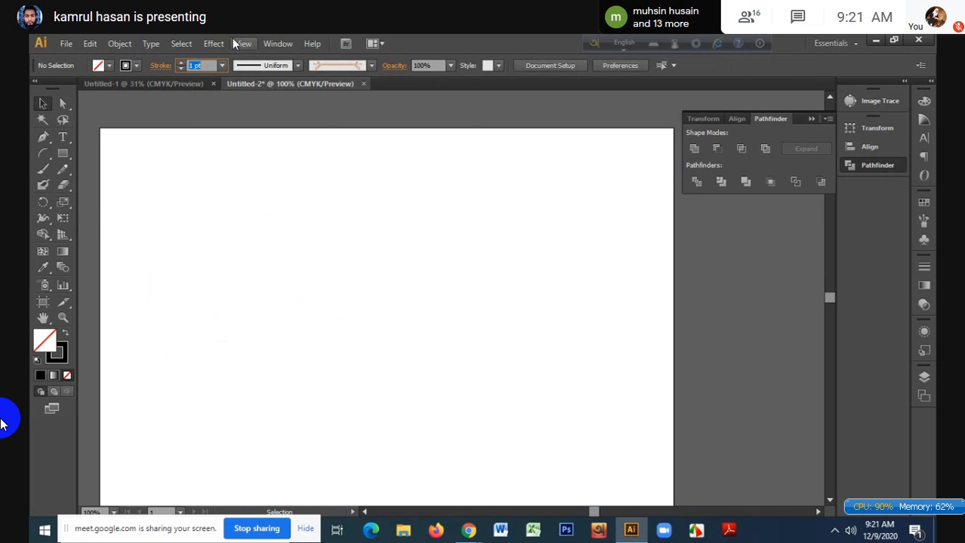
- Show the document grid, hide it, and show it again
click(235, 44)
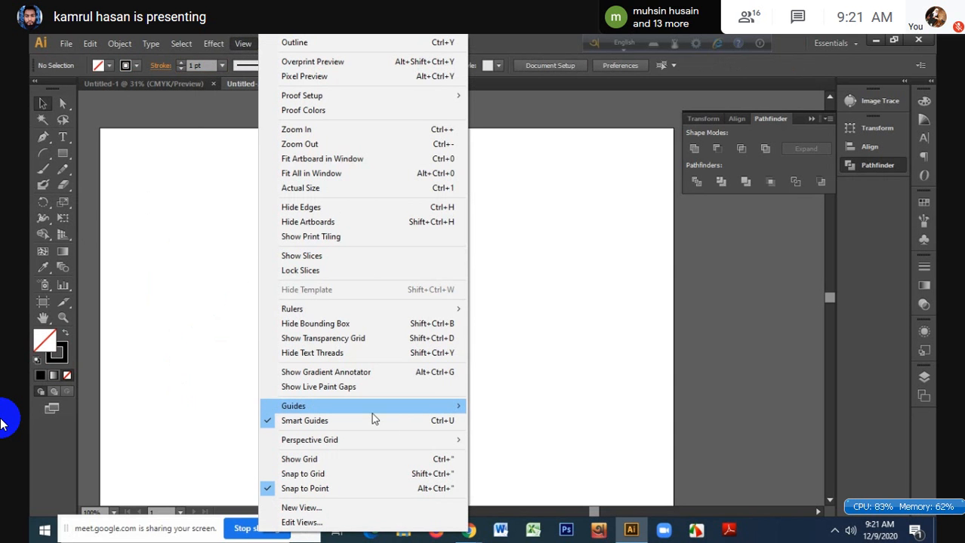
mouse_move(371, 413)
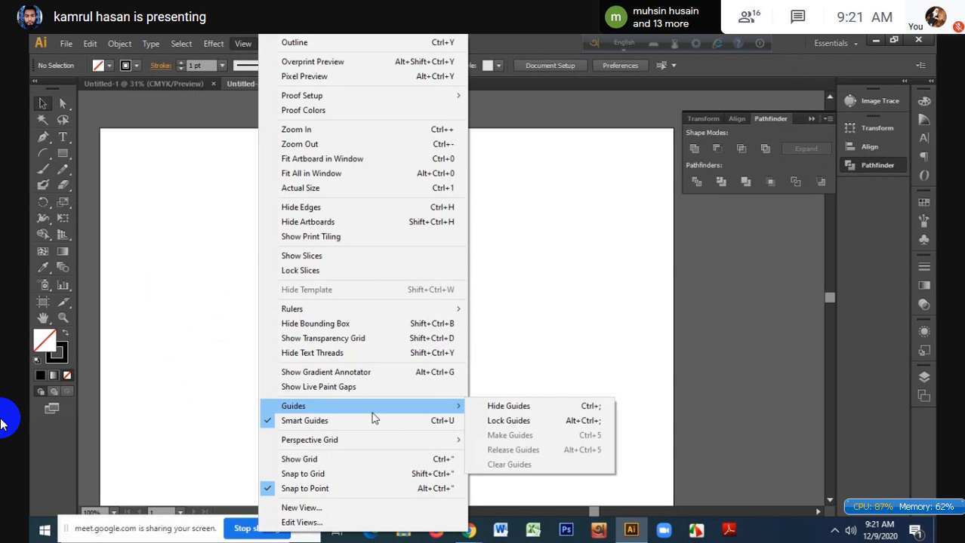
click(352, 461)
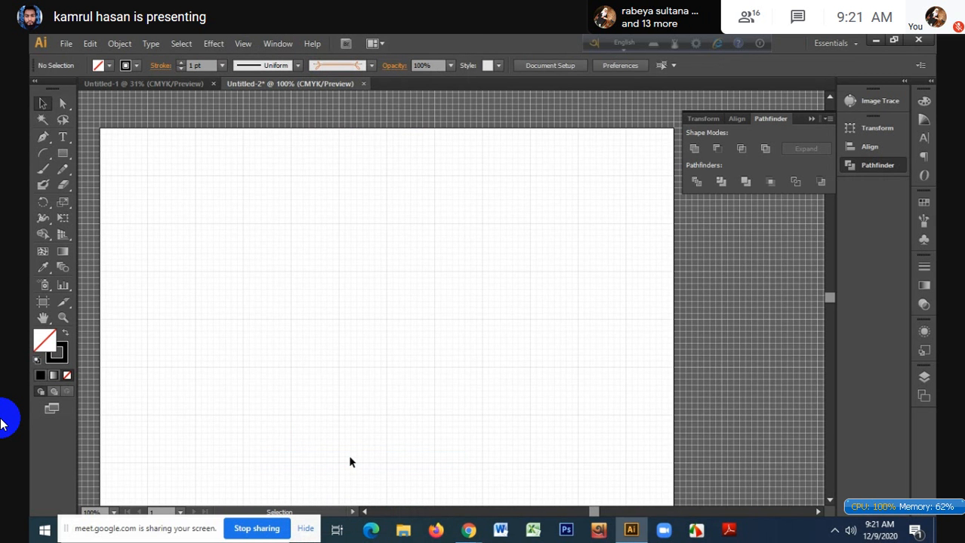
click(242, 40)
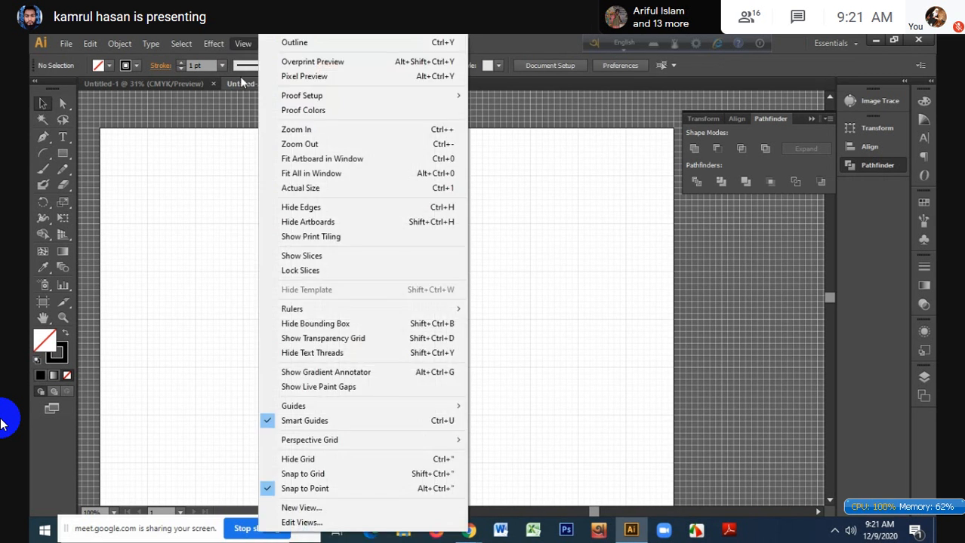
click(317, 462)
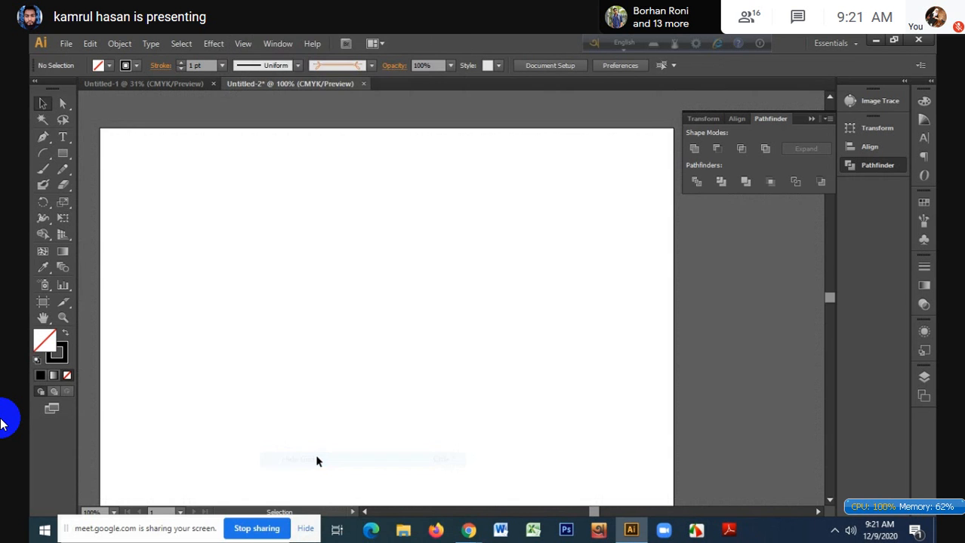
click(238, 39)
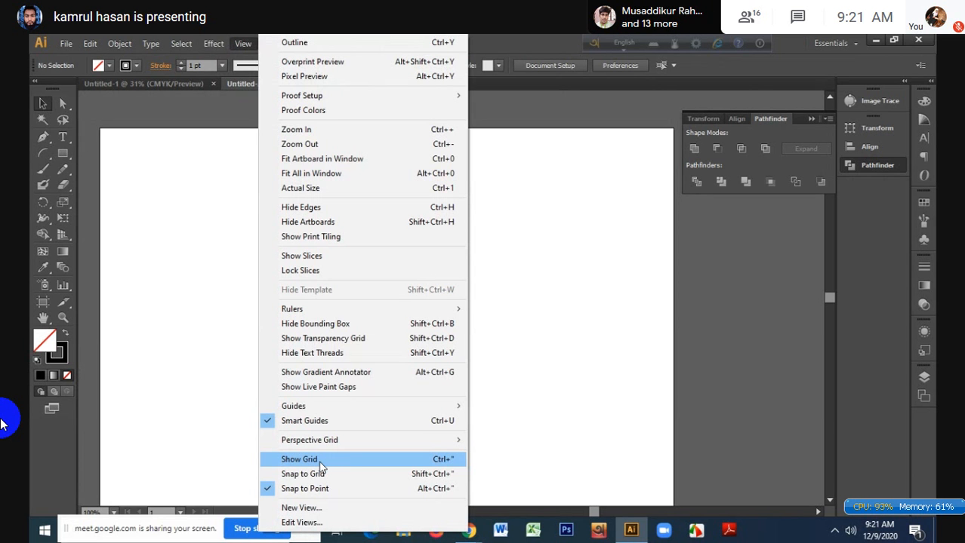
click(322, 460)
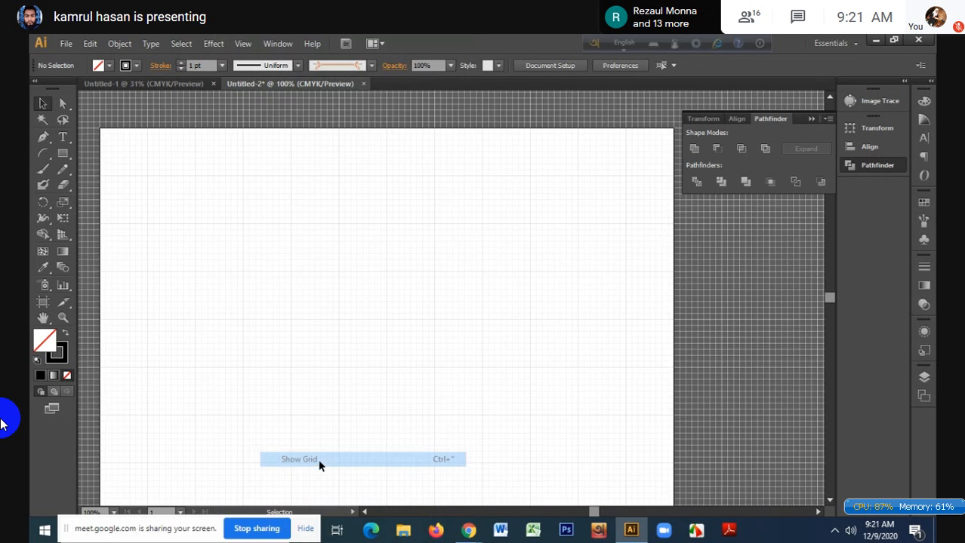
- Switch to the Google Meet window in Chrome, admit the waiting participants, and return to Illustrator
mouse_move(462, 532)
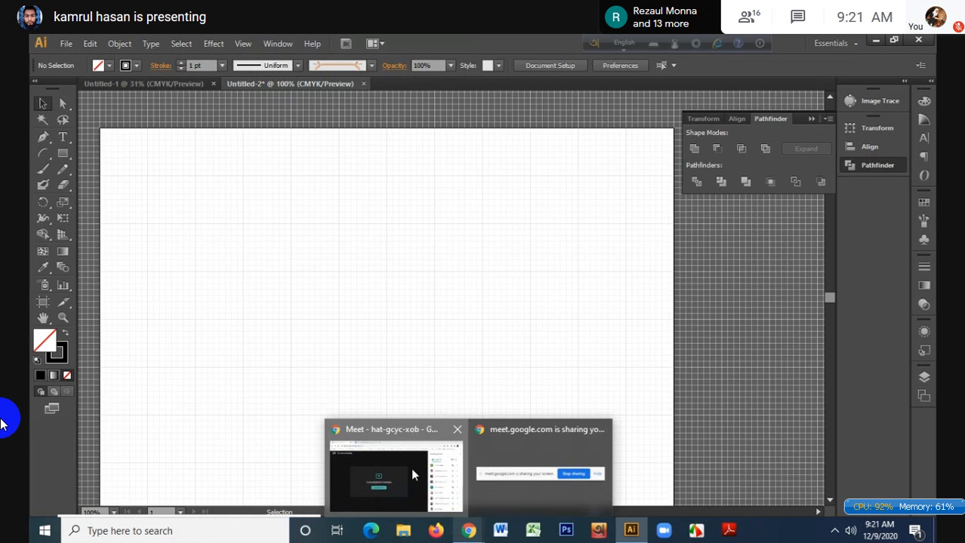
click(411, 468)
click(618, 182)
click(618, 182)
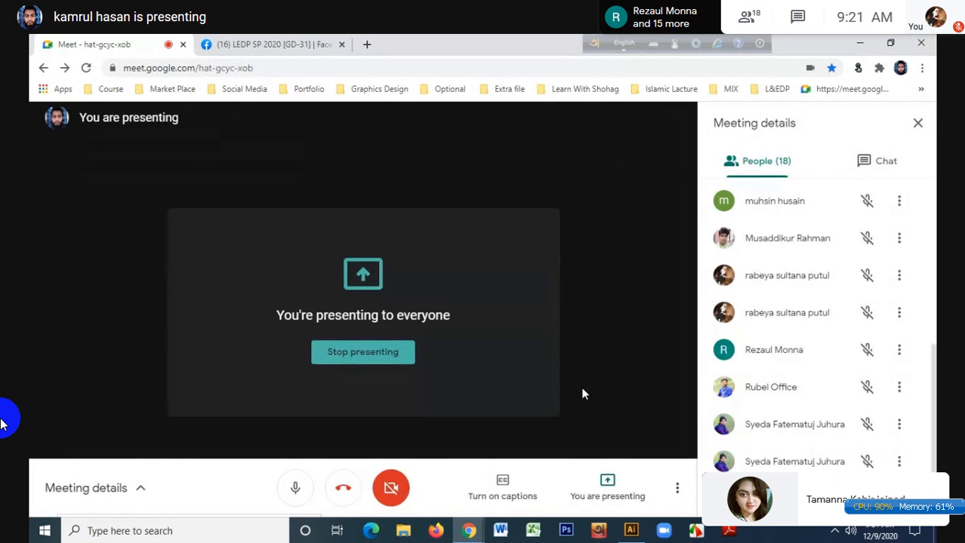
click(631, 531)
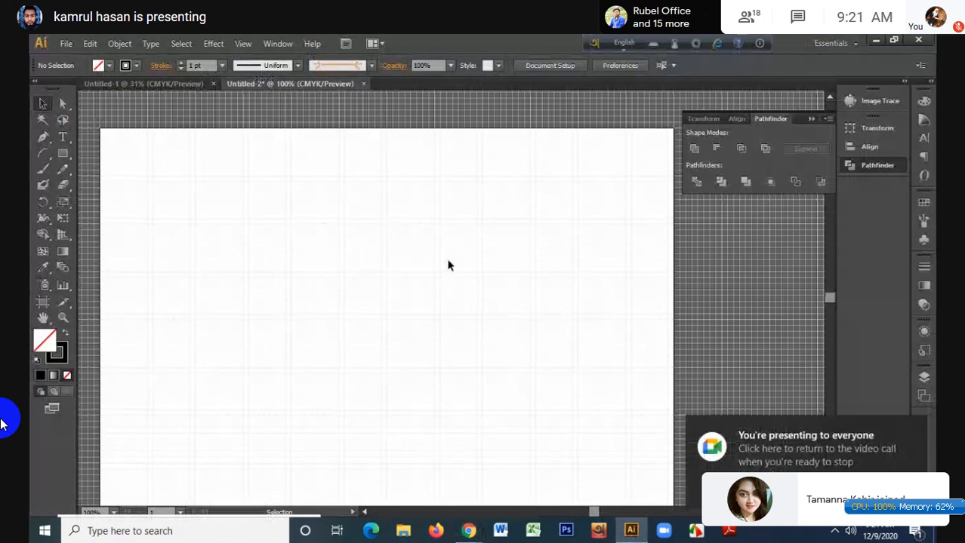
- Draw two mirrored arcs with the Arc tool, each spanning one major grid square and meeting at a shared right-hand point
scroll(382, 245, up, 7)
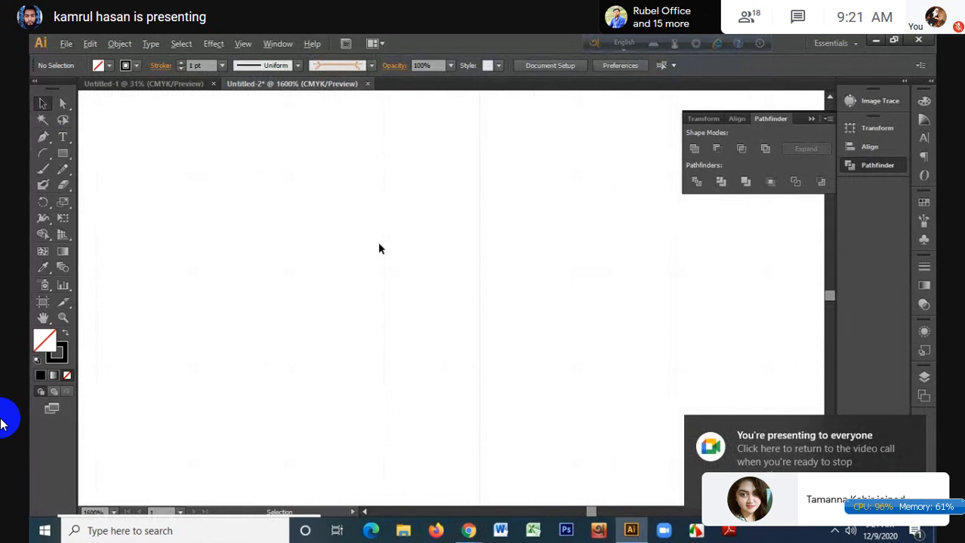
scroll(379, 248, down, 1)
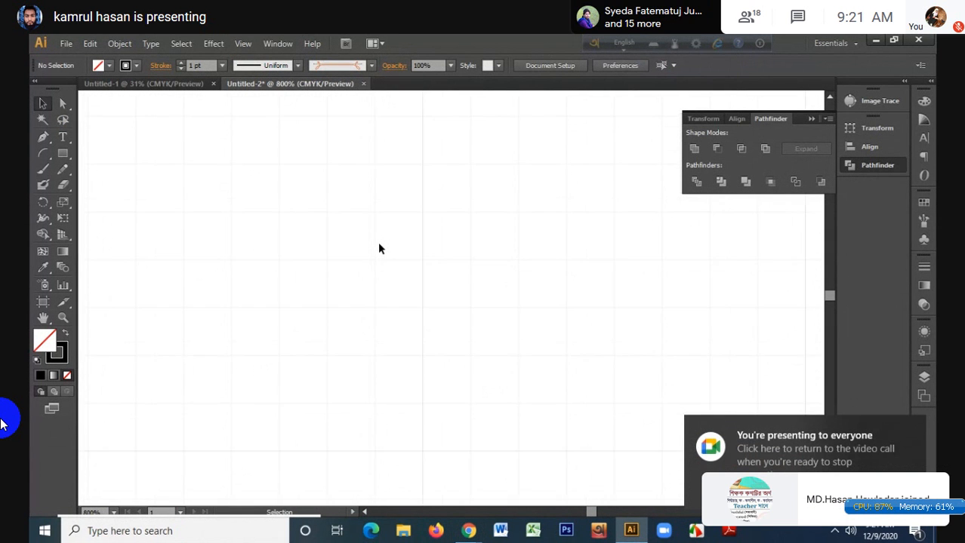
scroll(378, 249, down, 2)
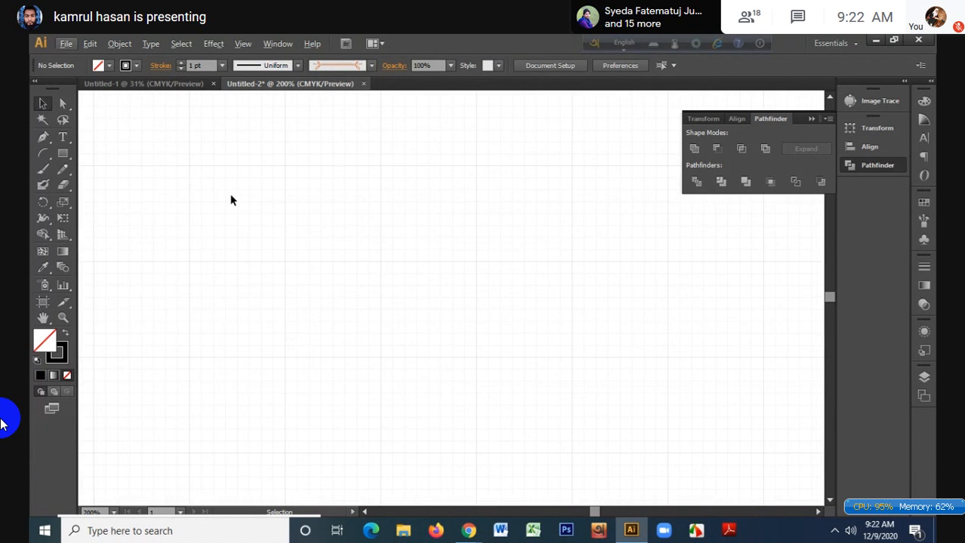
scroll(254, 198, down, 2)
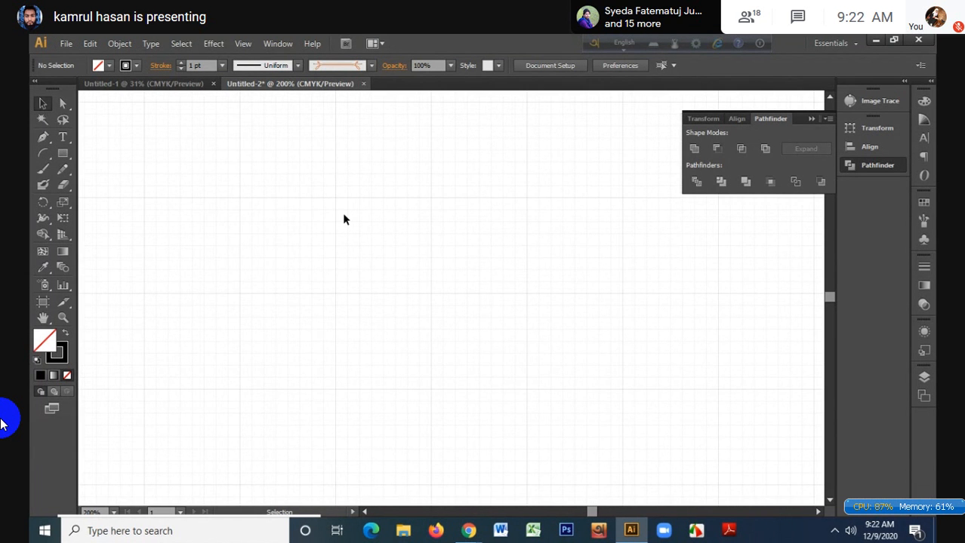
drag(49, 148, 116, 168)
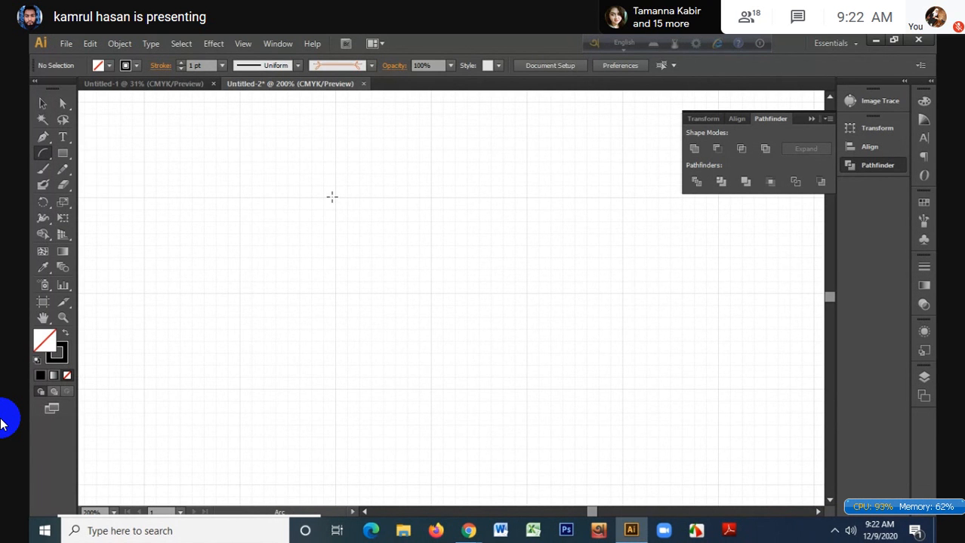
drag(335, 197, 430, 293)
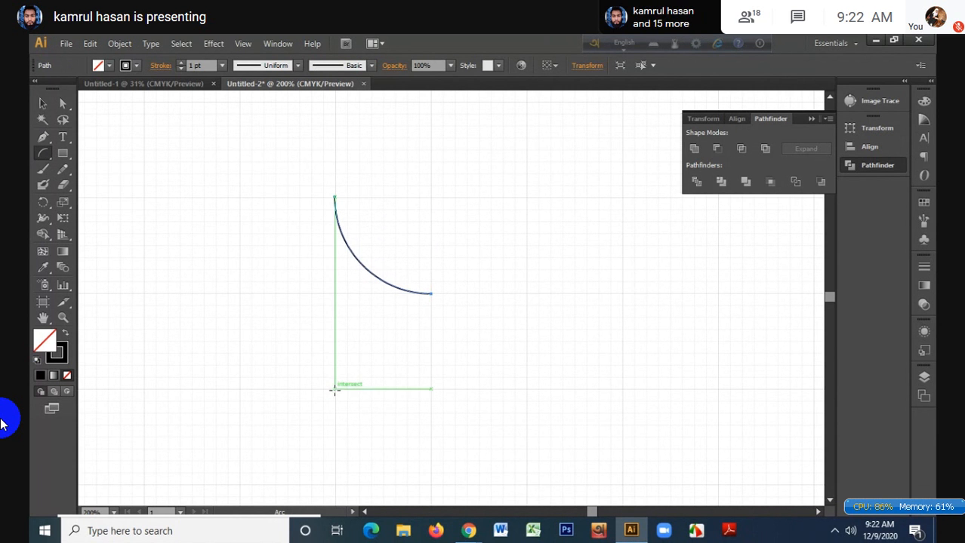
drag(334, 390, 431, 294)
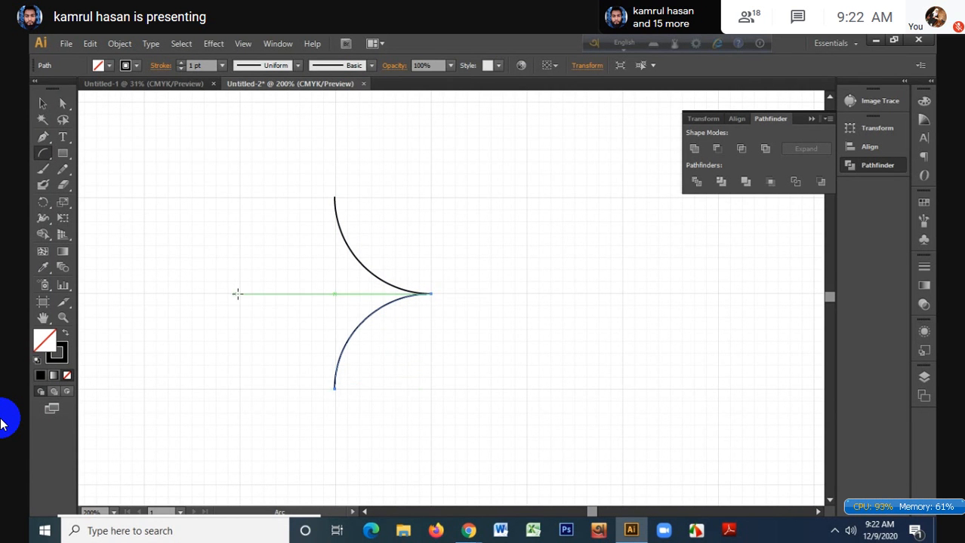
drag(237, 293, 281, 326)
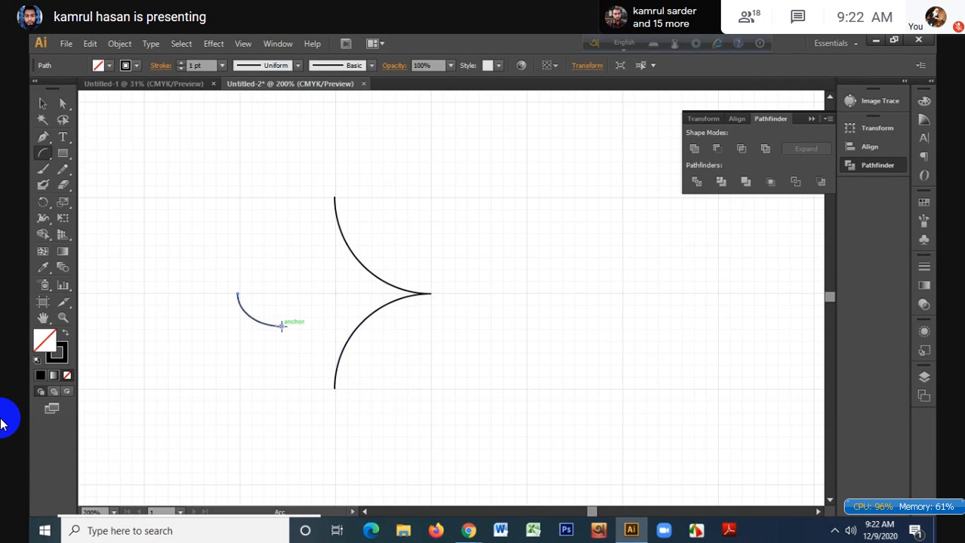
key(ctrl)
key(ctrl+z)
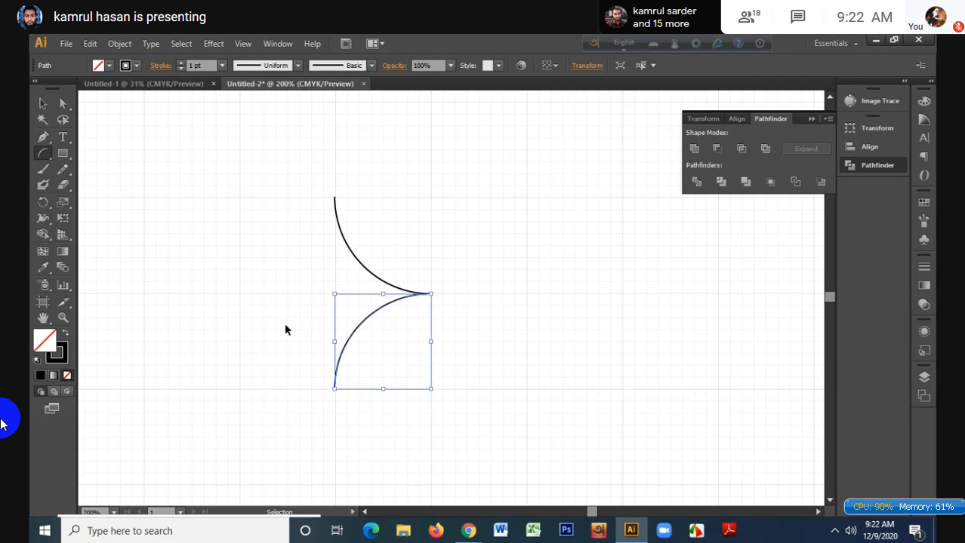
- Draw the two remaining arcs, each one major grid square in size, to close the four-pointed star outline
drag(335, 388, 238, 293)
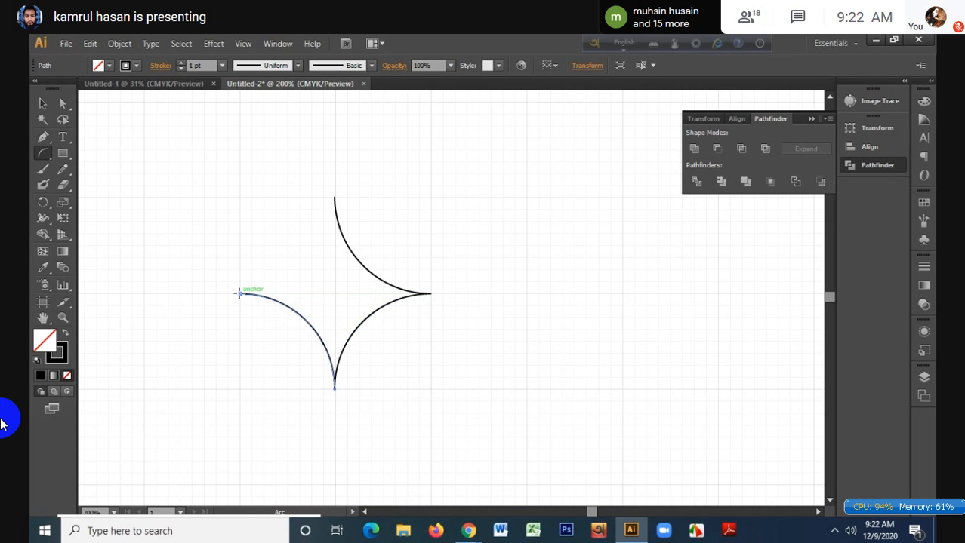
drag(334, 198, 238, 293)
click(45, 102)
drag(232, 181, 428, 390)
click(468, 270)
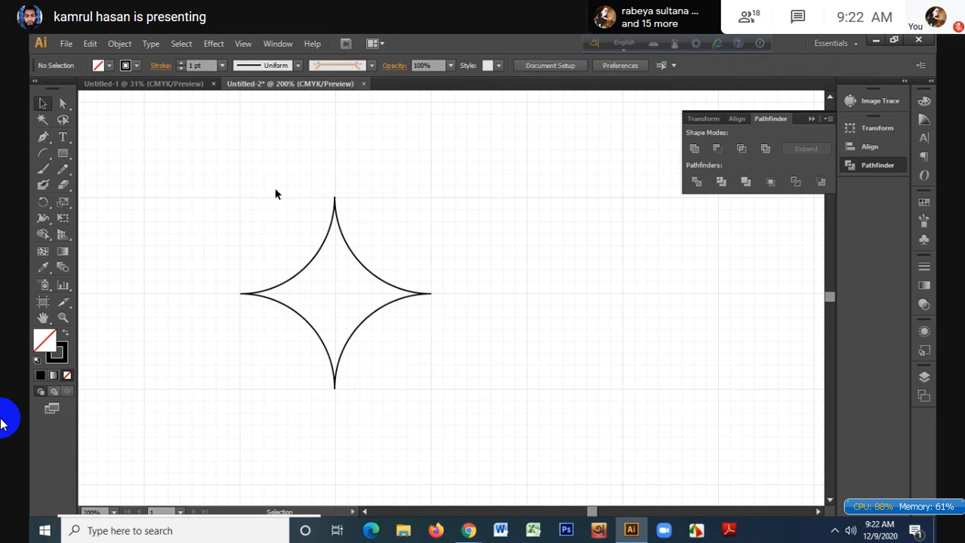
- Select all four arcs of the star and join them into one path
drag(349, 251, 428, 223)
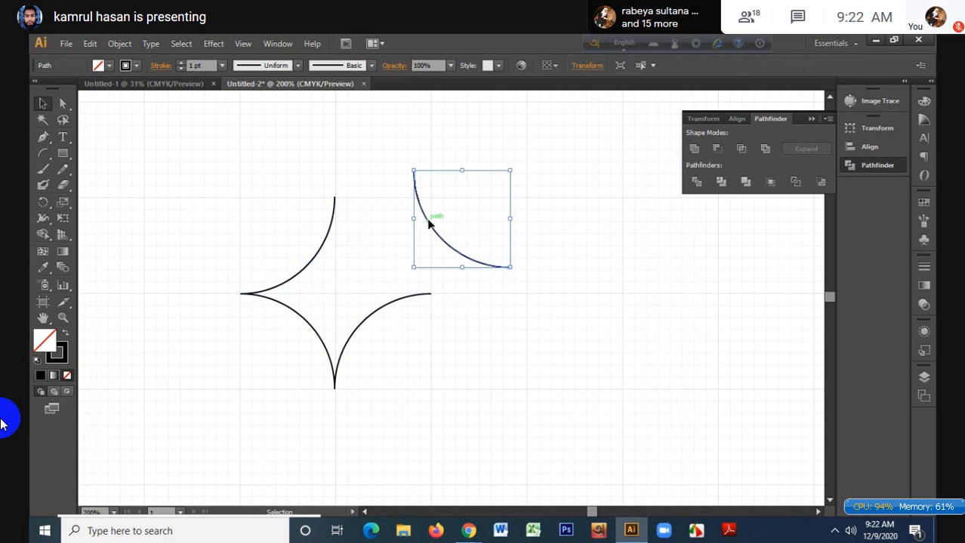
key(ctrl+z)
drag(351, 202, 384, 232)
drag(219, 170, 469, 416)
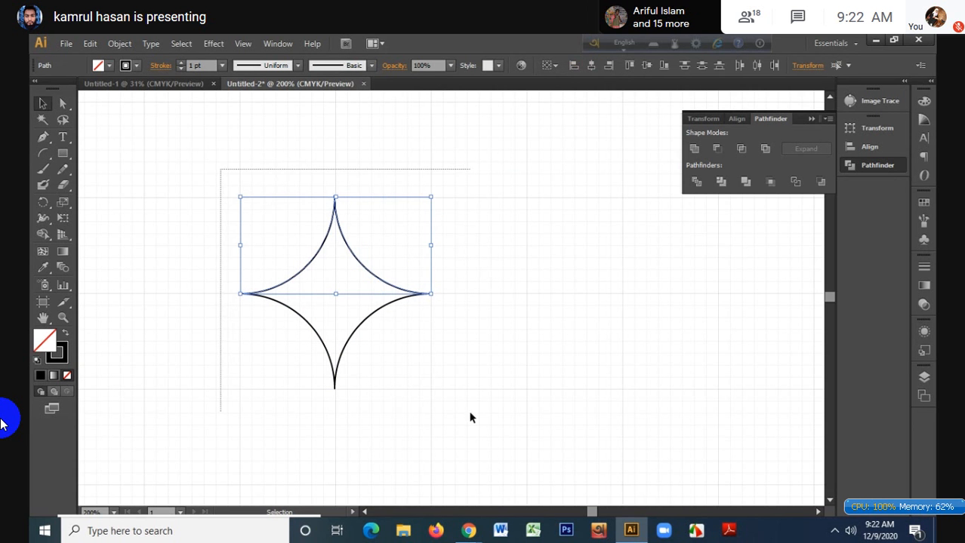
right_click(349, 205)
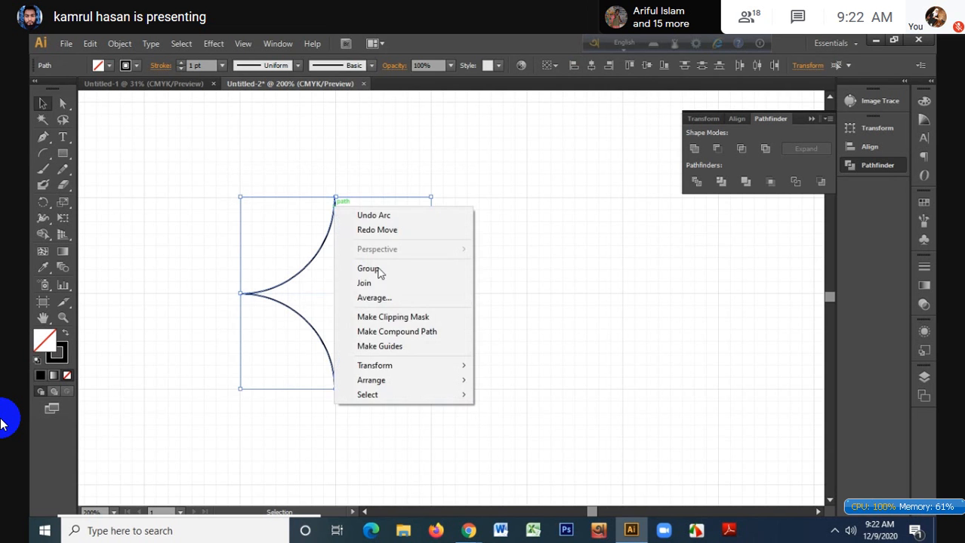
click(385, 282)
click(360, 246)
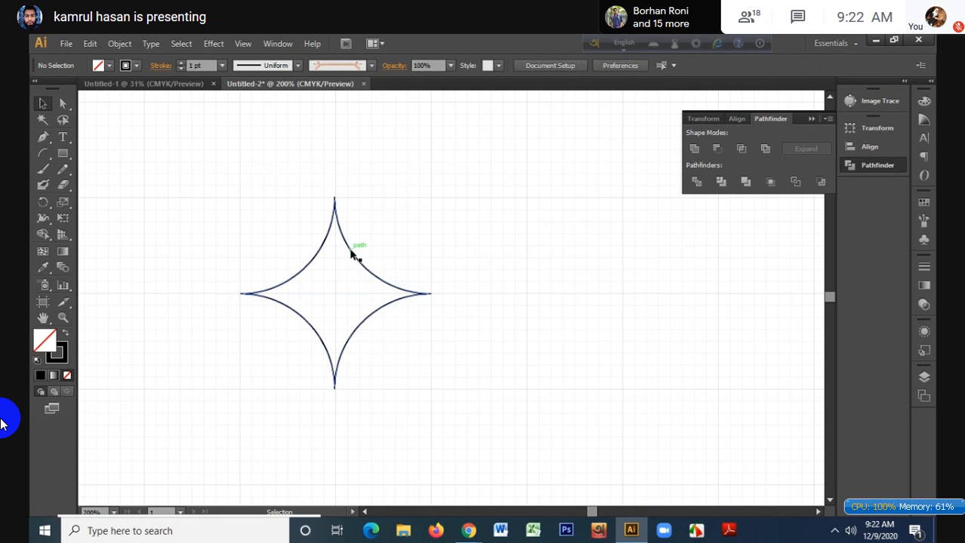
- Move the joined star to the right as a test, undo the move, and deselect the star
click(351, 252)
drag(351, 252, 524, 239)
key(a)
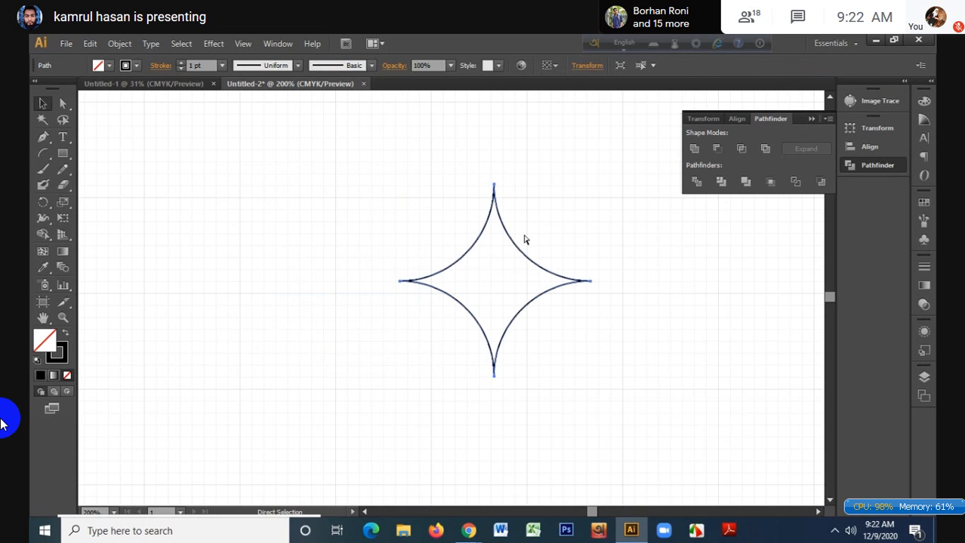
key(ctrl+z)
click(443, 224)
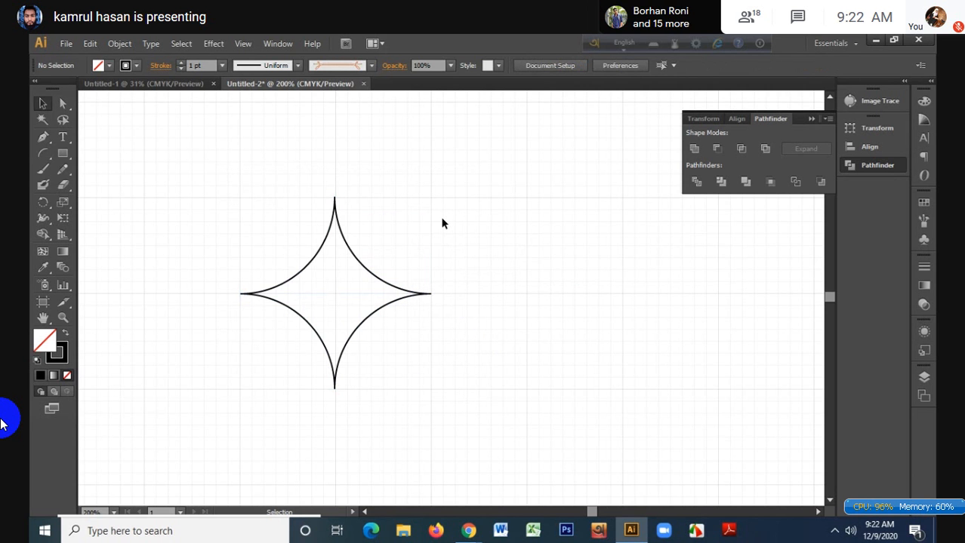
- Draw two arcs sharing a top point to the right of the star and join them
key(backslash)
drag(609, 155, 487, 275)
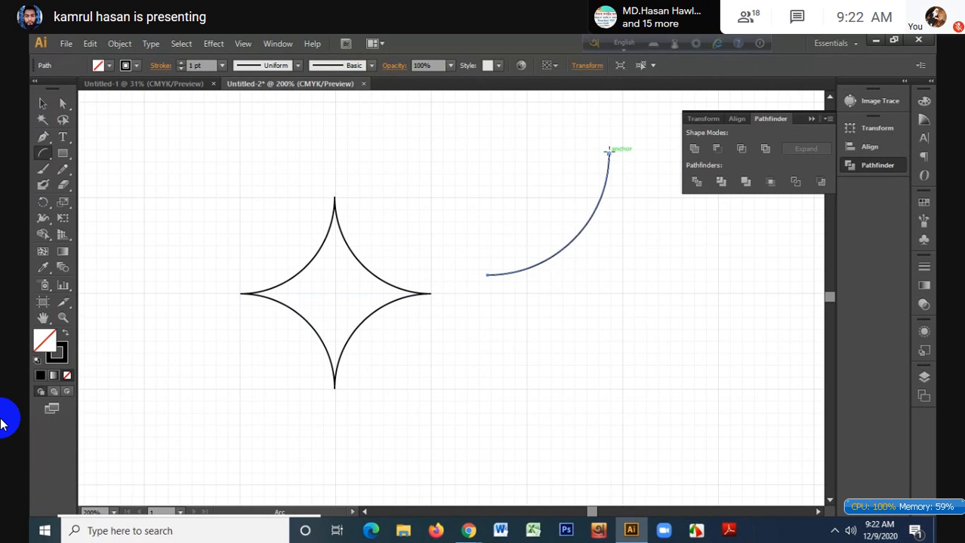
drag(609, 155, 717, 306)
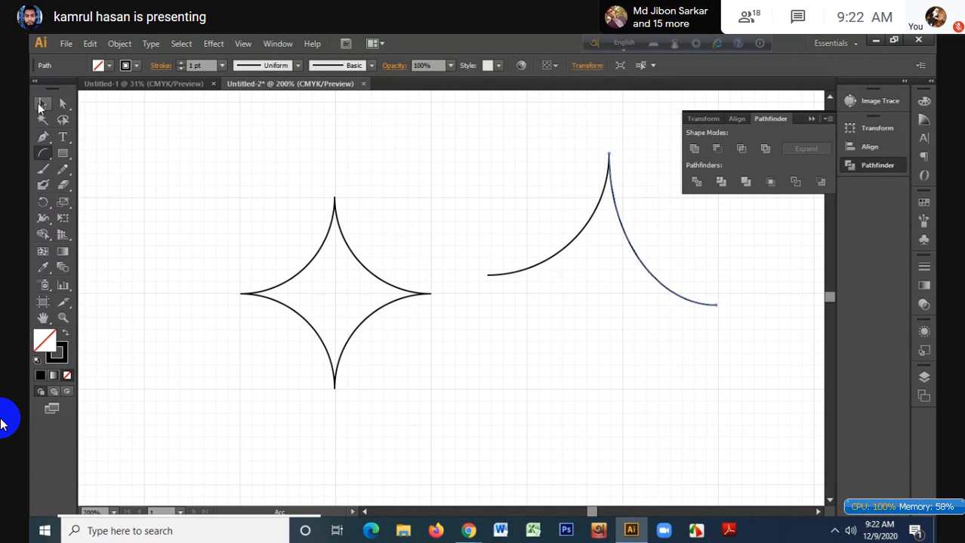
click(42, 102)
drag(602, 136, 703, 249)
right_click(608, 164)
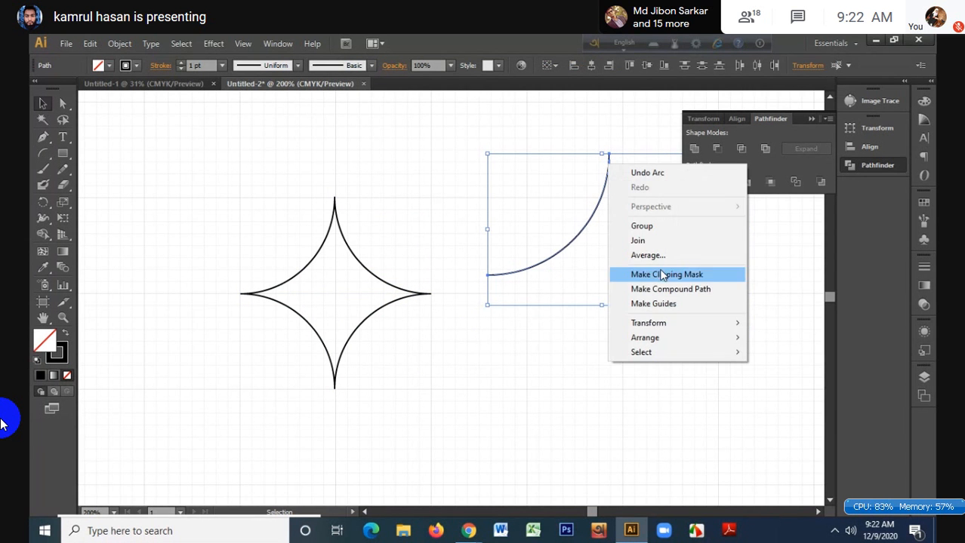
click(647, 244)
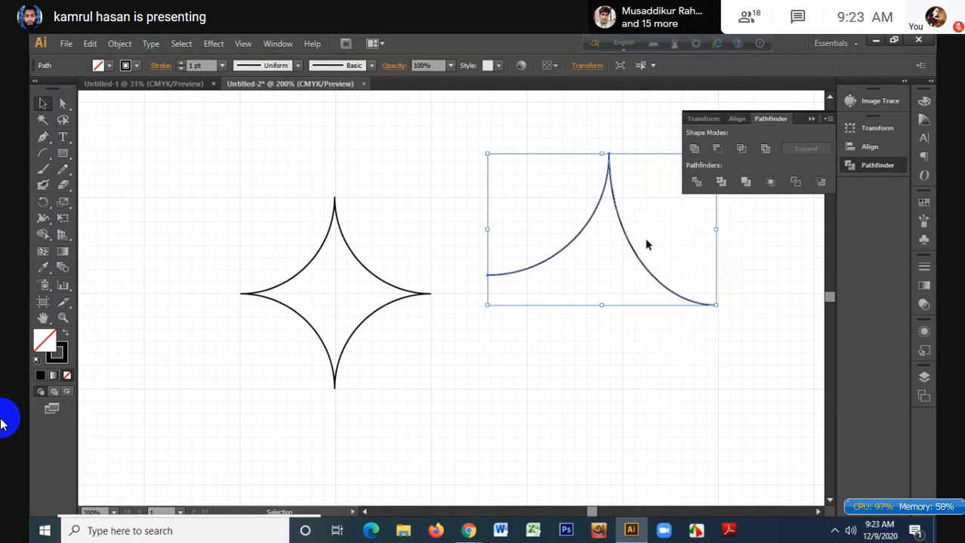
- Move the joined pair of arcs up and to the left, and delete it
click(638, 247)
drag(630, 249, 583, 210)
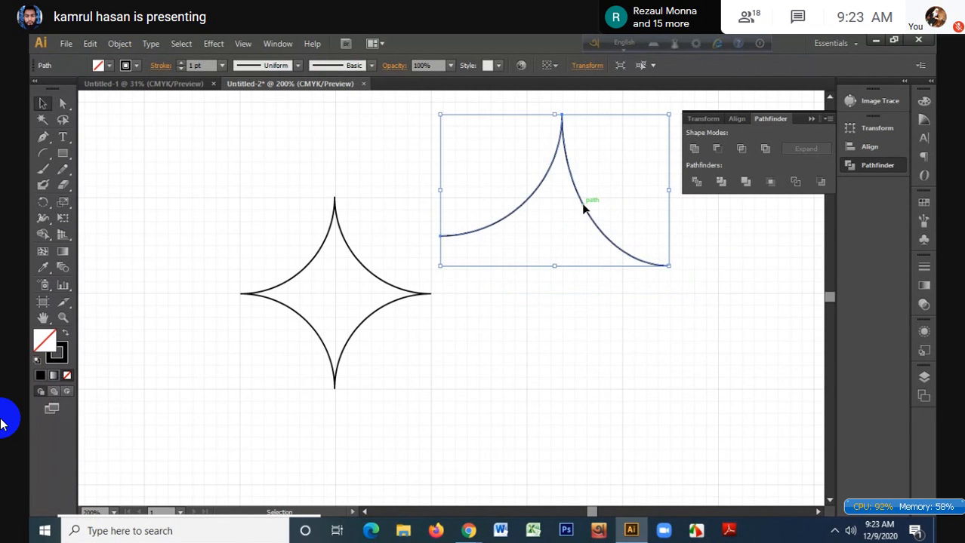
key(Delete)
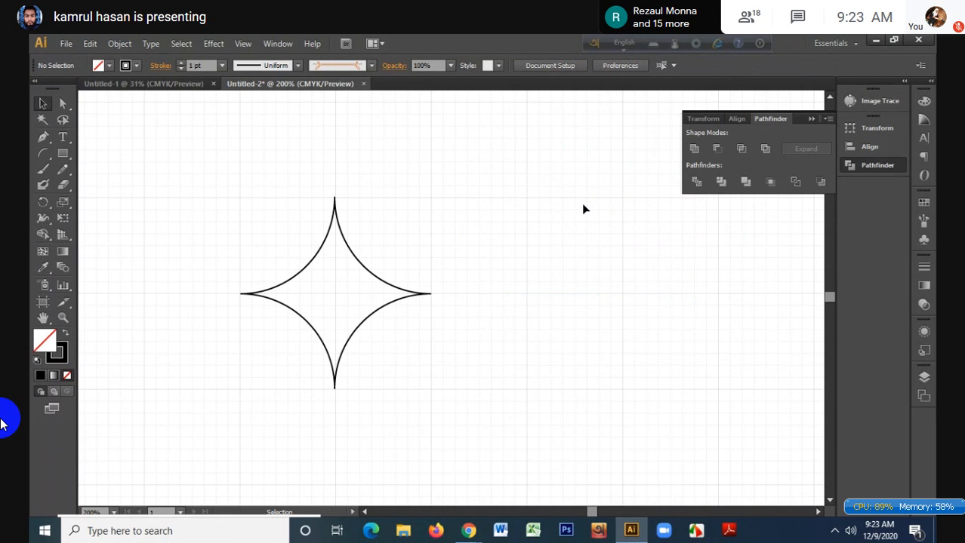
- Create an enlarged copy of the four-pointed star around the same centre
click(369, 273)
key(a)
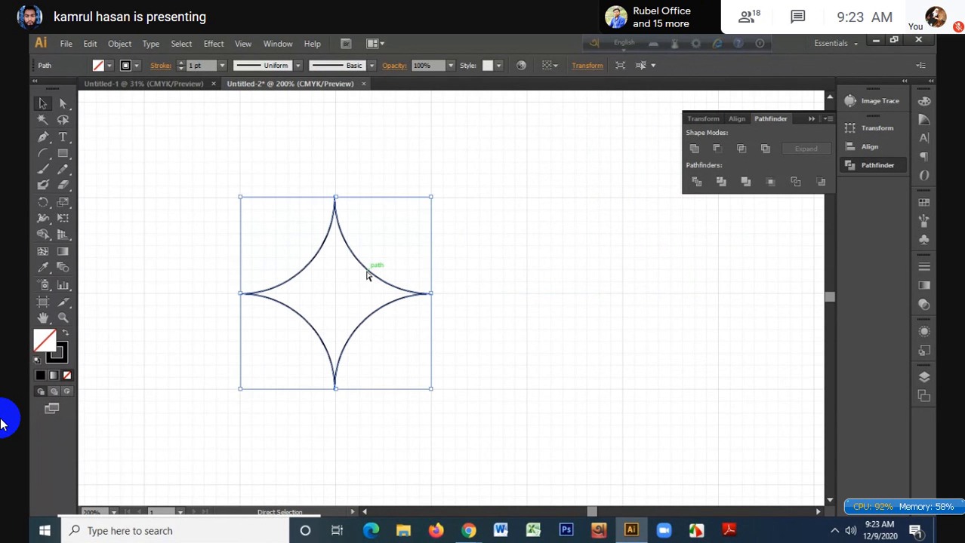
key(v)
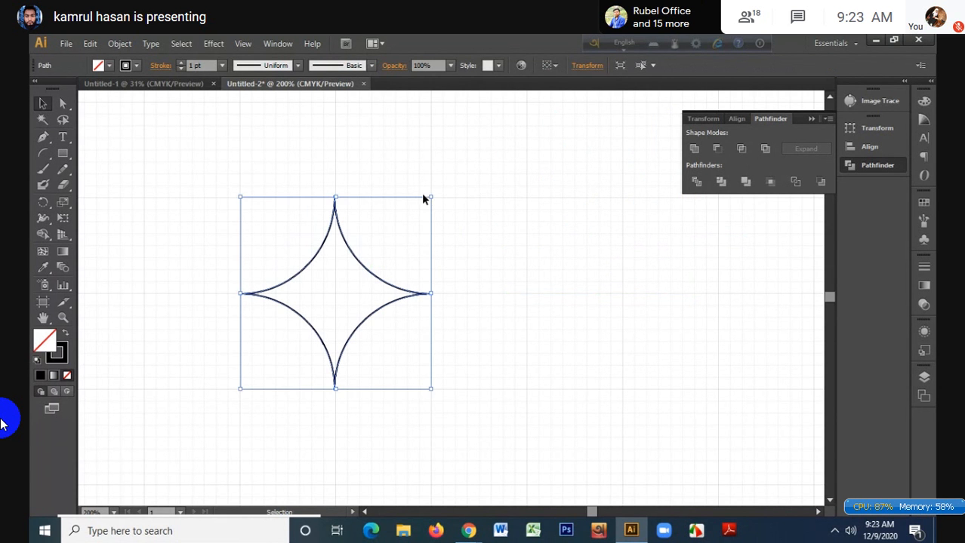
drag(430, 197, 518, 127)
- Create two progressively smaller copies of the original star nested around the same centre
click(351, 254)
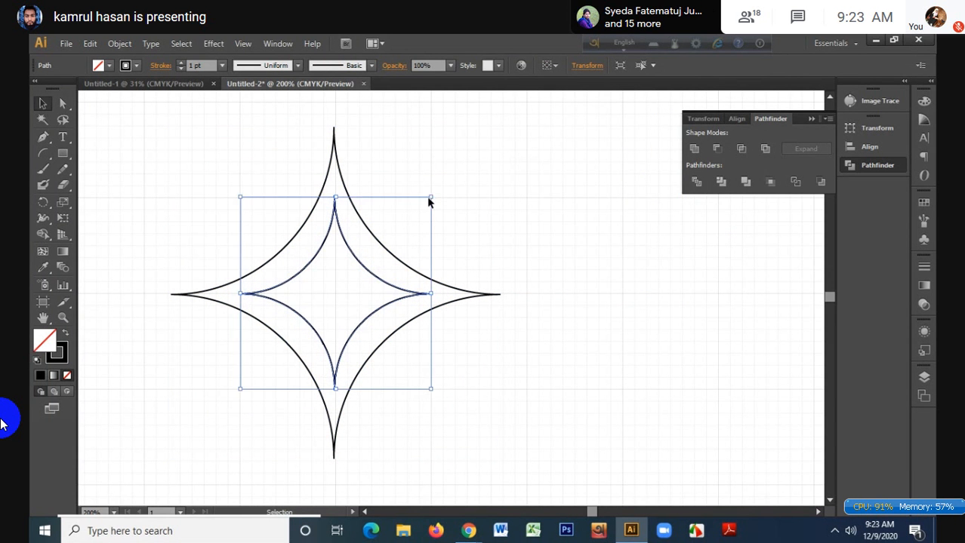
drag(429, 198, 395, 243)
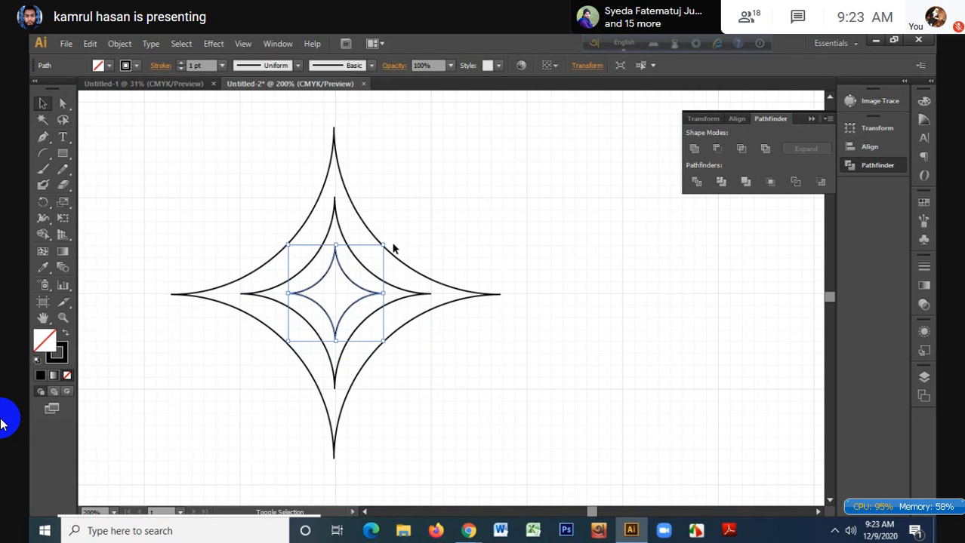
key(a)
click(367, 279)
key(v)
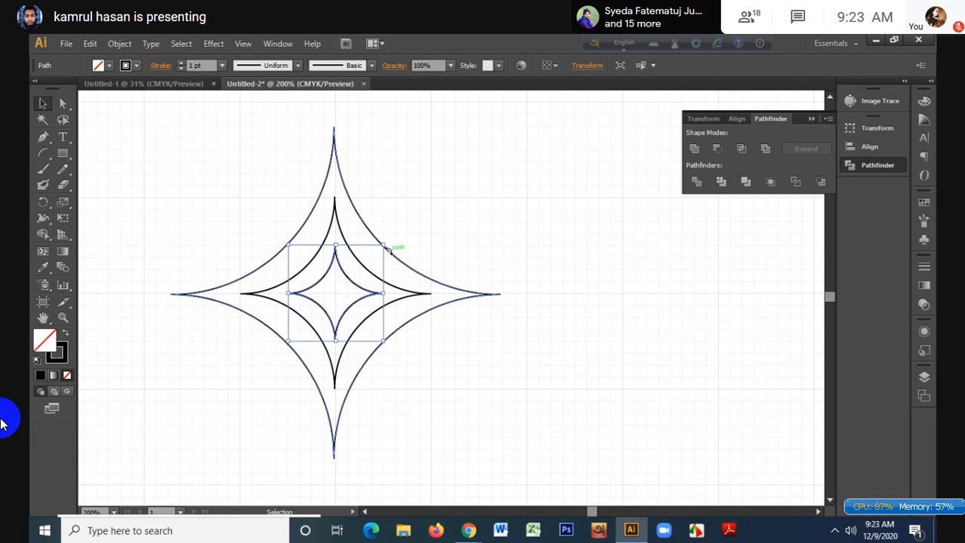
drag(389, 243, 351, 277)
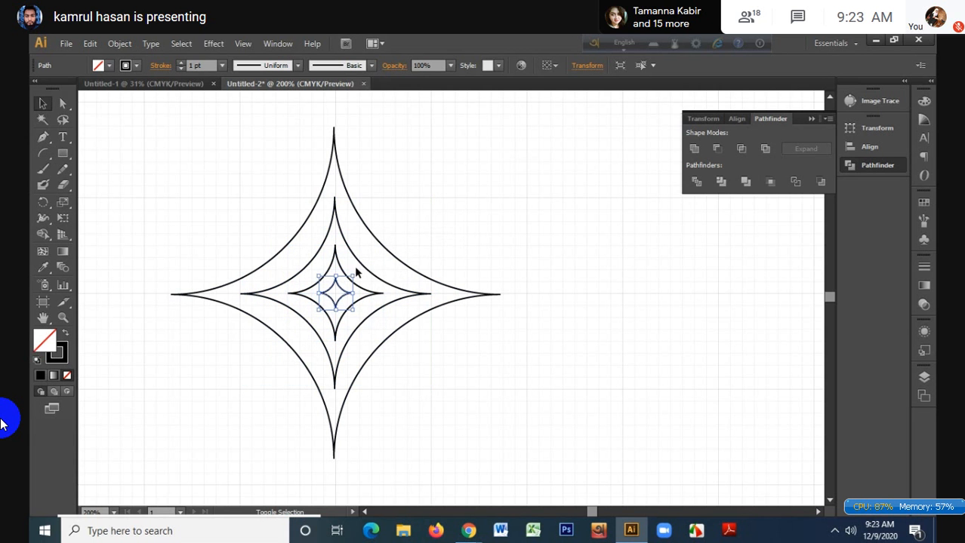
- Select all four nested stars together and deselect them again
click(258, 205)
drag(400, 316, 452, 350)
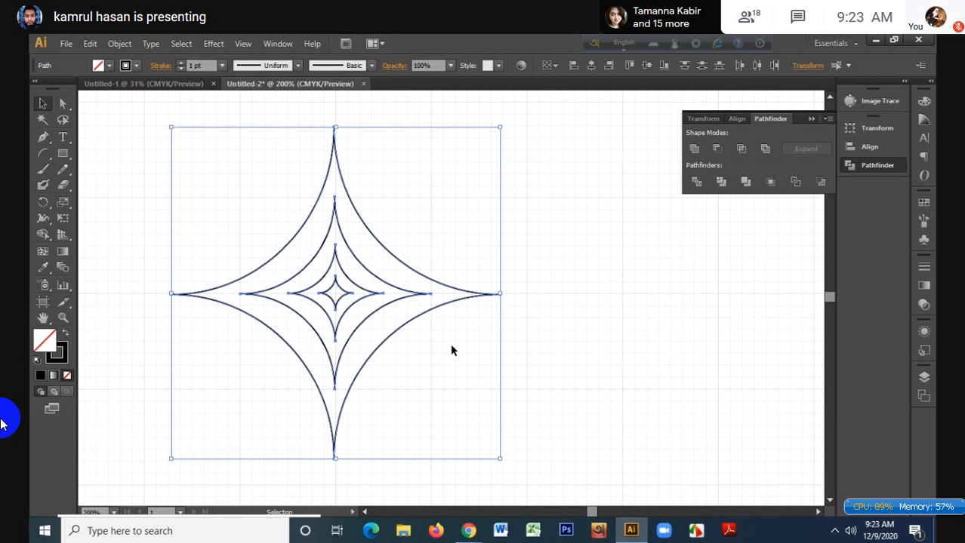
click(452, 349)
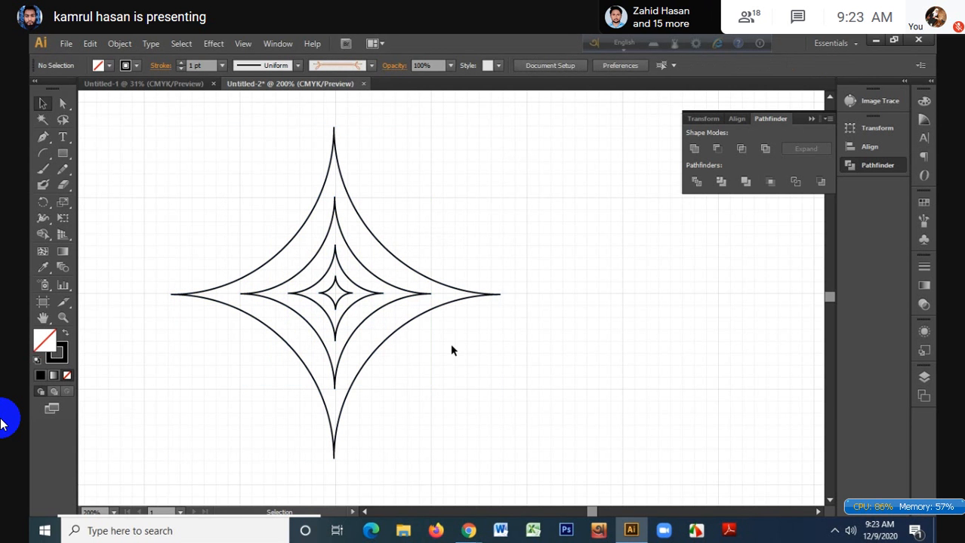
scroll(451, 349, down, 2)
scroll(452, 349, up, 2)
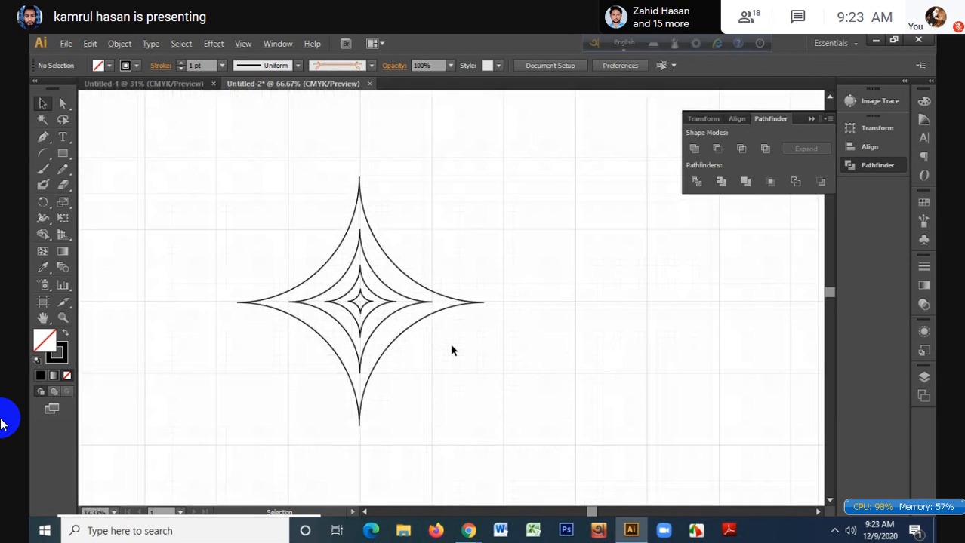
scroll(451, 350, down, 2)
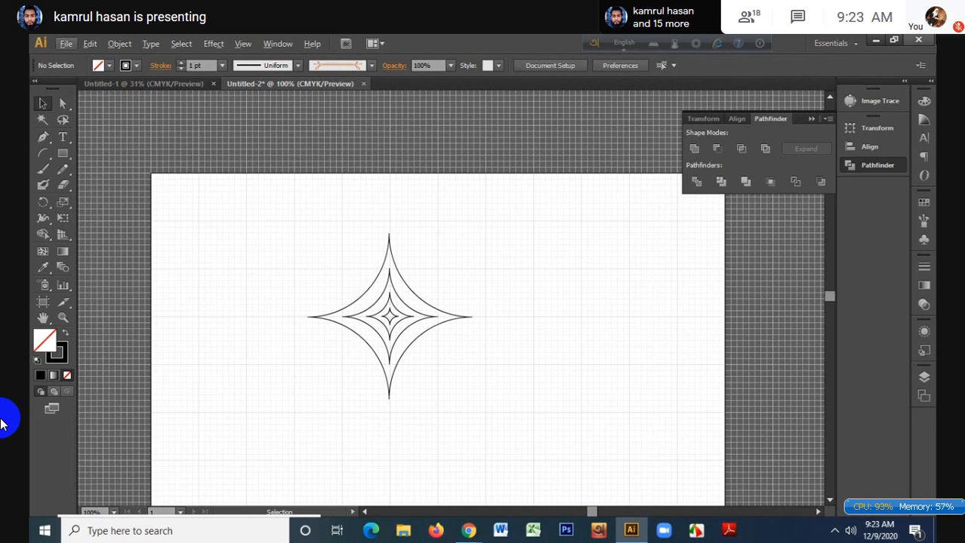
- Draw a single arc spanning one major grid square below and to the right of the nested stars
click(45, 152)
drag(44, 153, 90, 169)
drag(476, 268, 534, 224)
scroll(534, 222, up, 3)
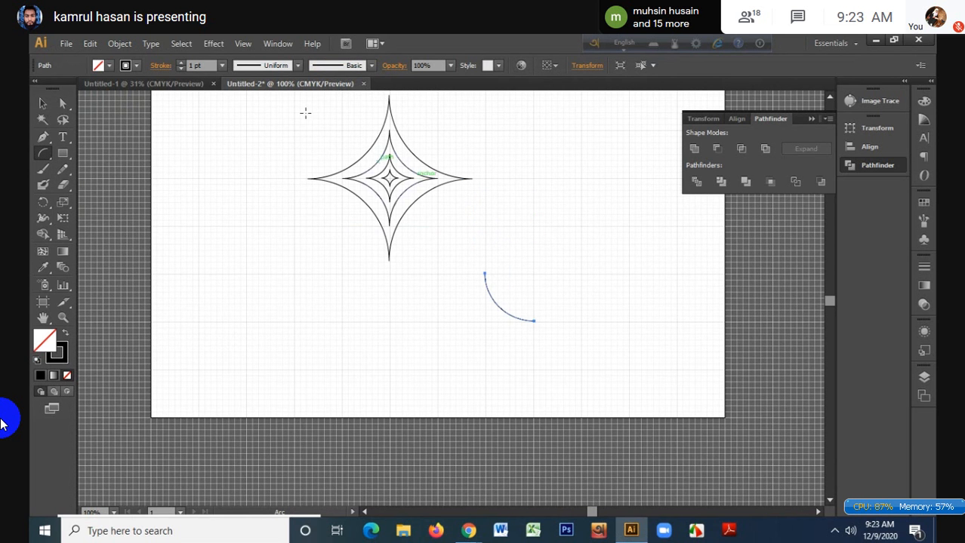
- Give the single arc the elliptical width profile that tapers at both ends and set its stroke weight to 19 pt
click(291, 65)
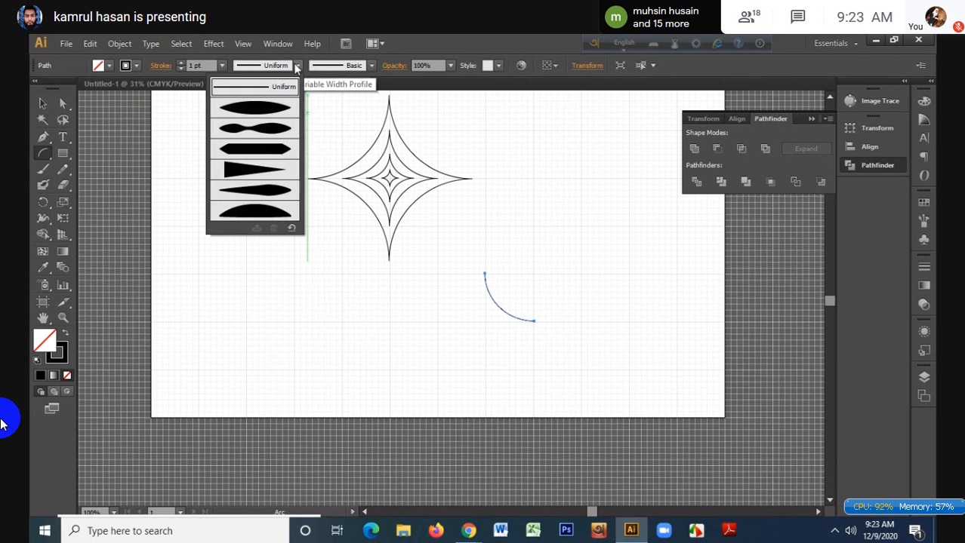
click(245, 131)
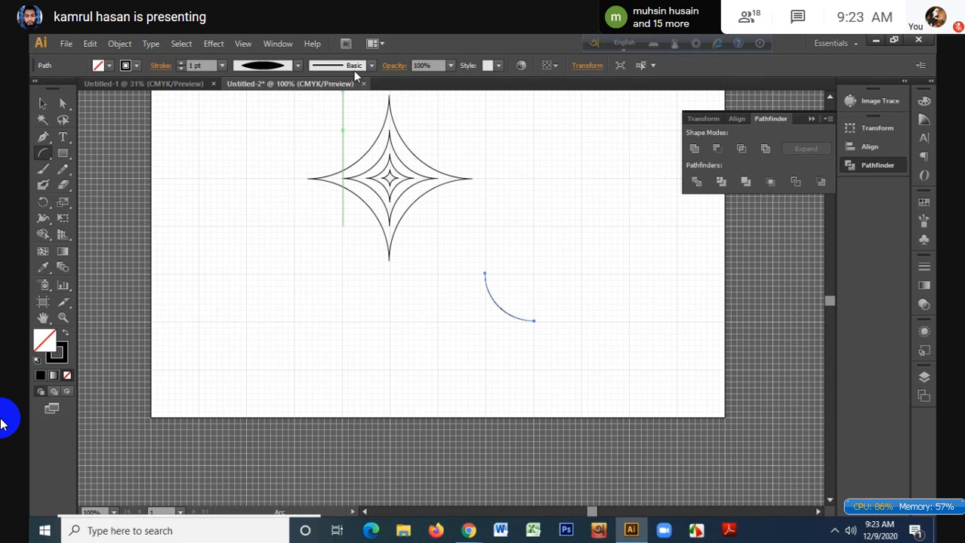
click(209, 66)
text(27)
key(Return)
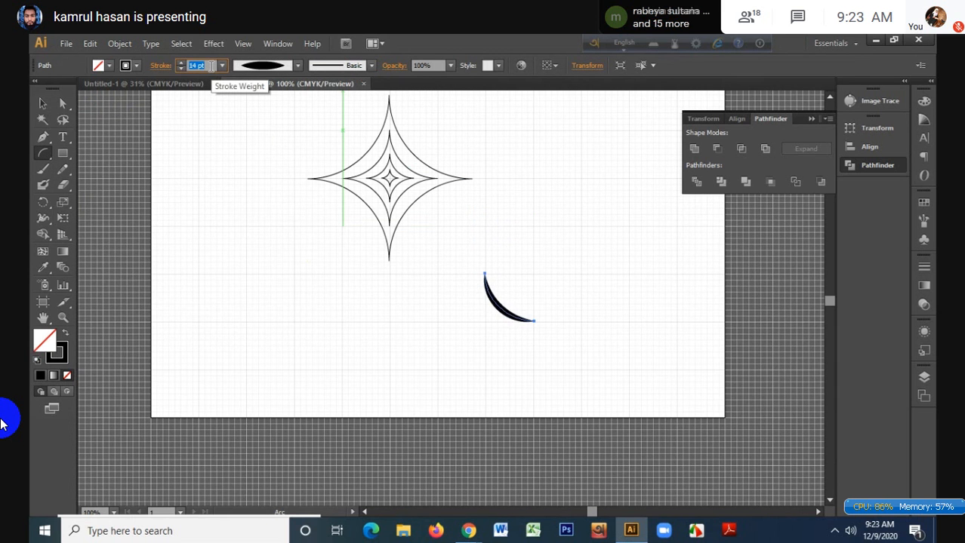
text(19)
key(Return)
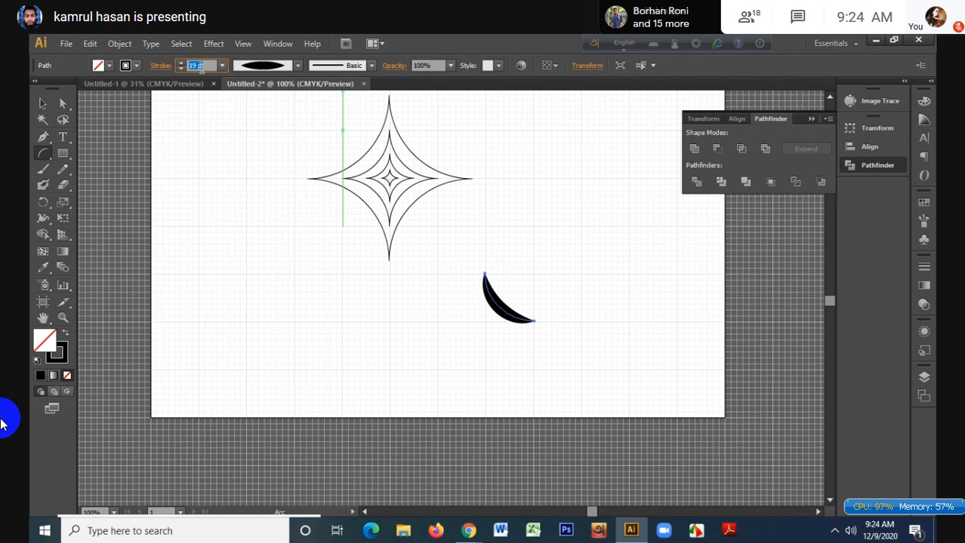
- Draw a spiral below and to the left of the nested stars with the Spiral tool
click(43, 154)
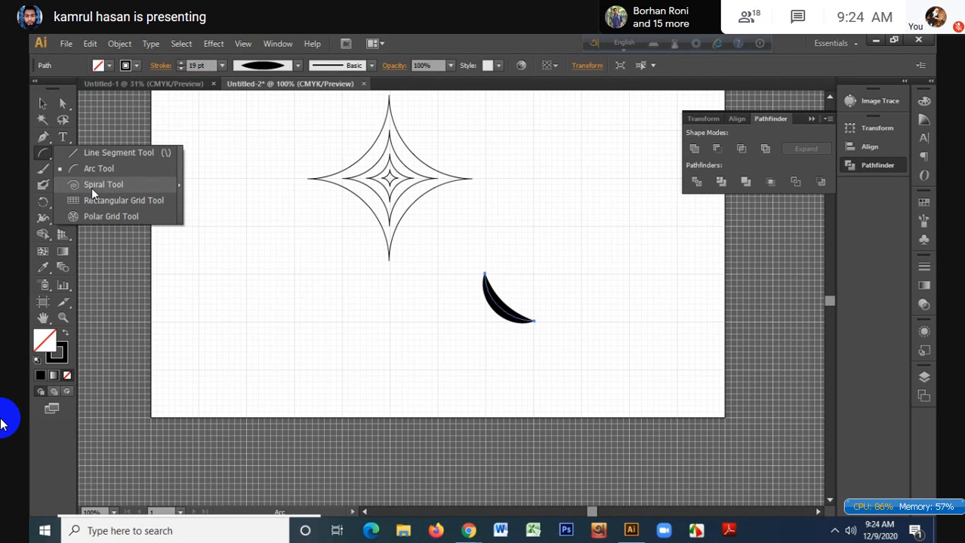
click(92, 189)
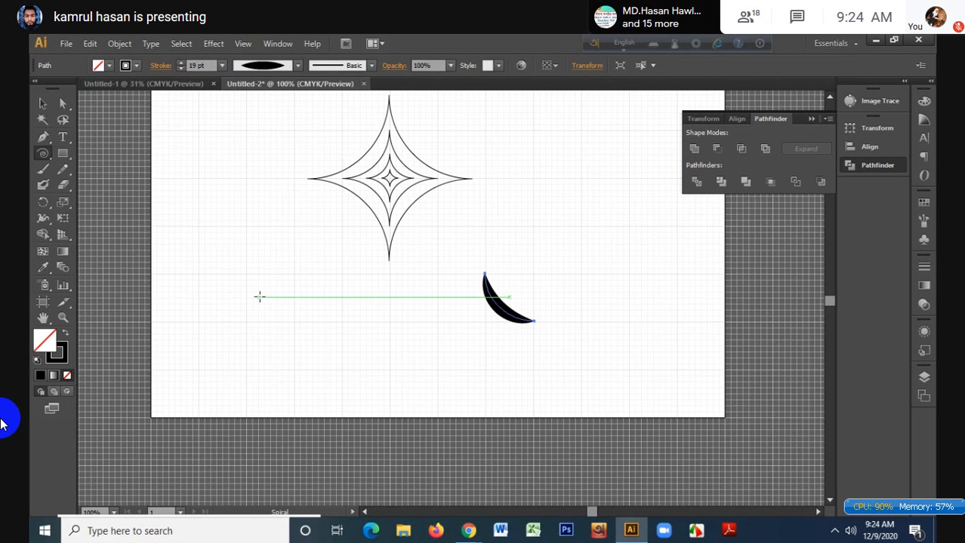
mouse_move(259, 292)
mouse_down()
mouse_move(278, 302)
mouse_move(307, 350)
mouse_up()
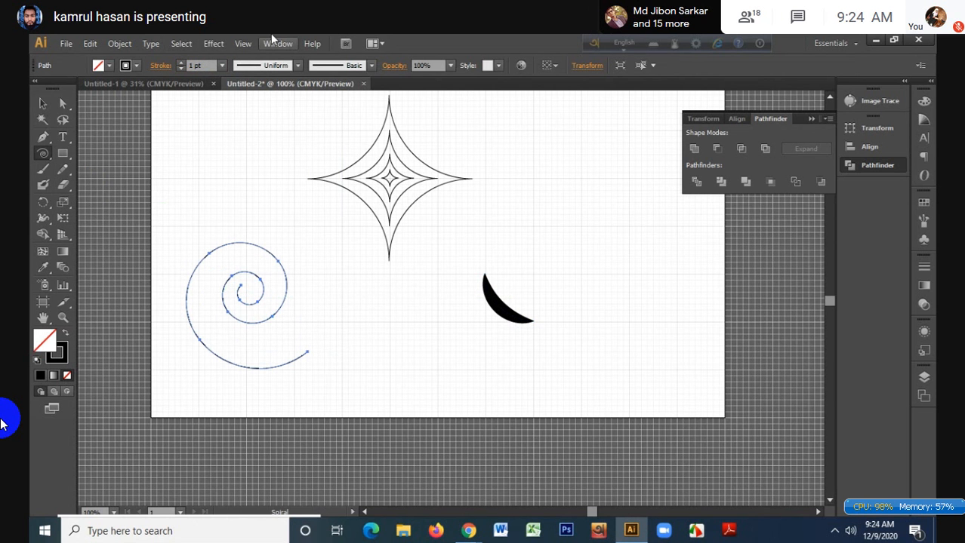
- Hide the document grid
click(245, 43)
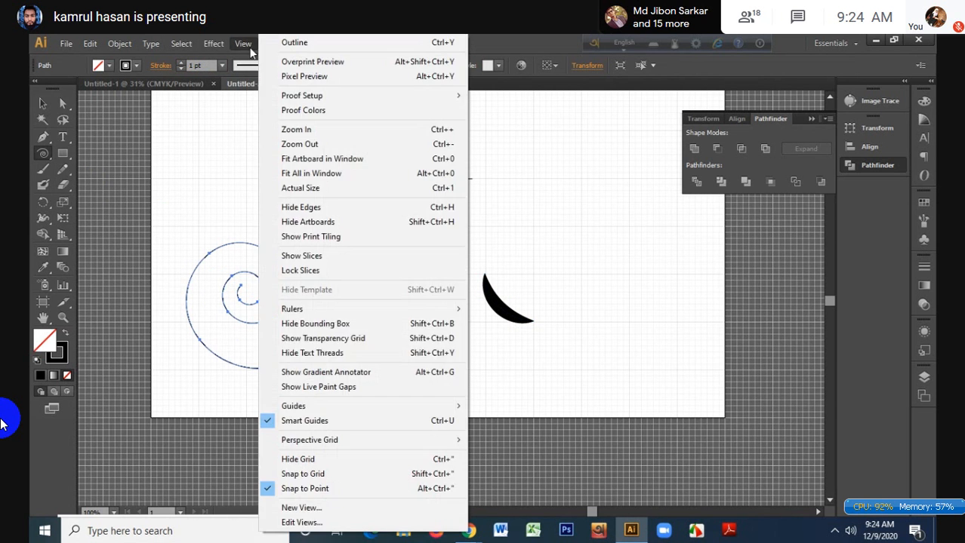
click(306, 459)
scroll(315, 407, up, 3)
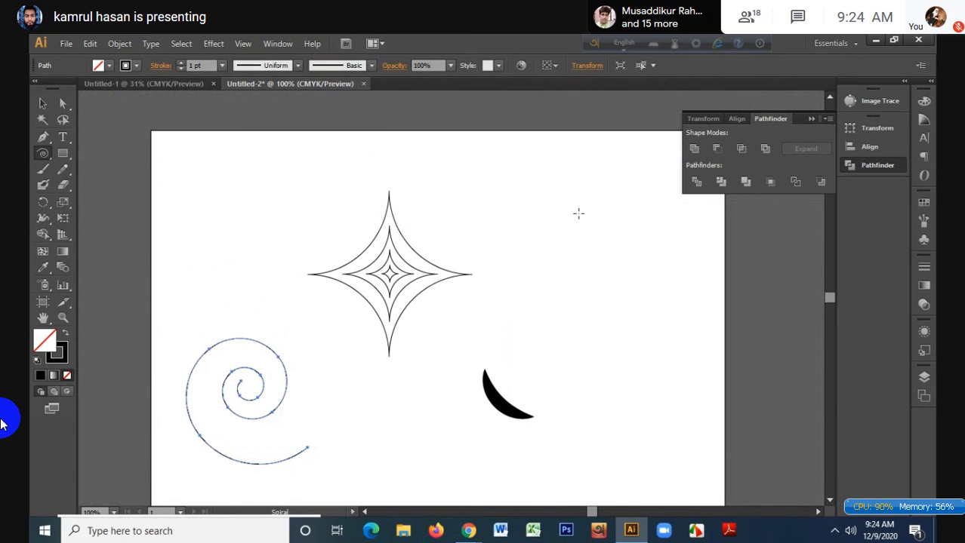
- Draw a larger spiral above and to the right of the stars and give it a 10 pt orange stroke
mouse_move(578, 214)
mouse_down()
mouse_move(653, 441)
mouse_move(650, 394)
mouse_move(615, 302)
mouse_move(626, 331)
mouse_move(622, 309)
mouse_up()
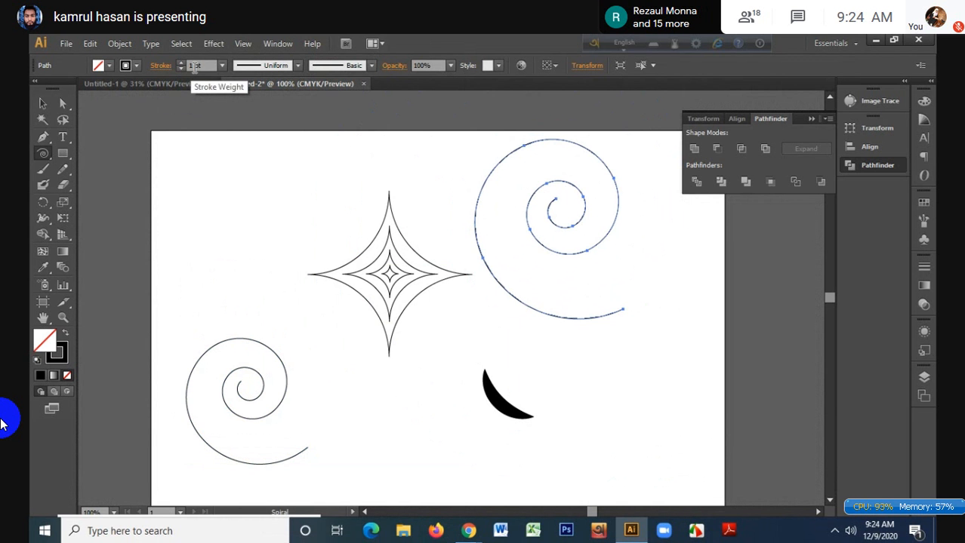
click(195, 66)
scroll(195, 66, up, 13)
scroll(194, 65, down, 4)
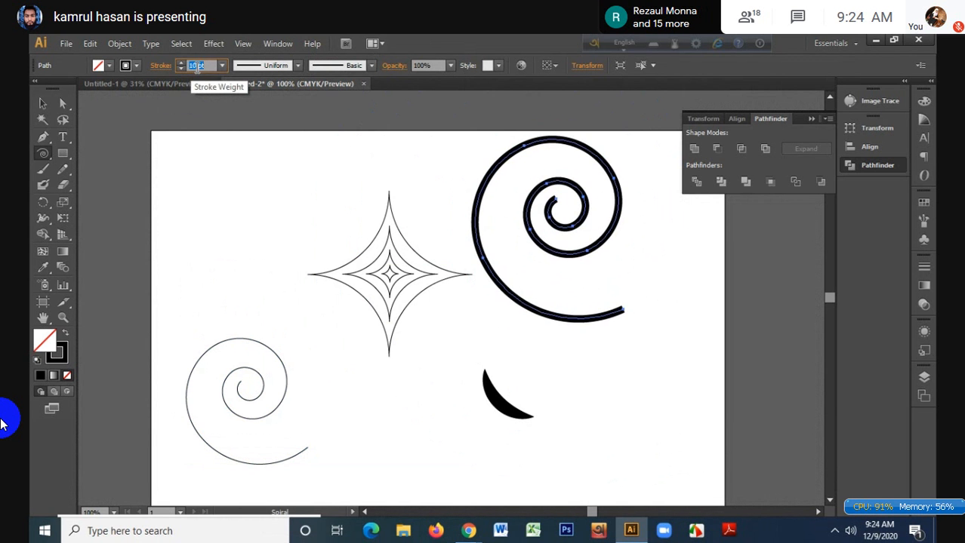
click(137, 66)
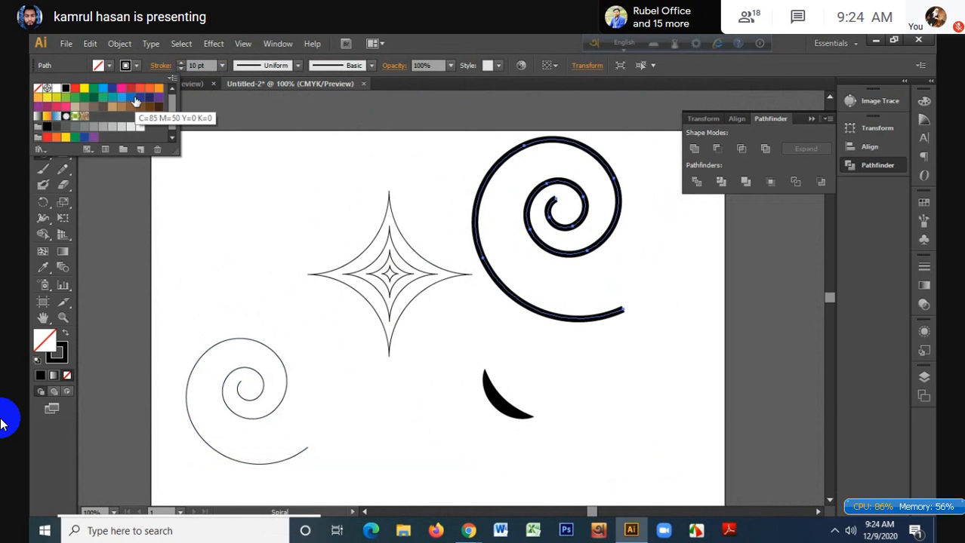
click(153, 89)
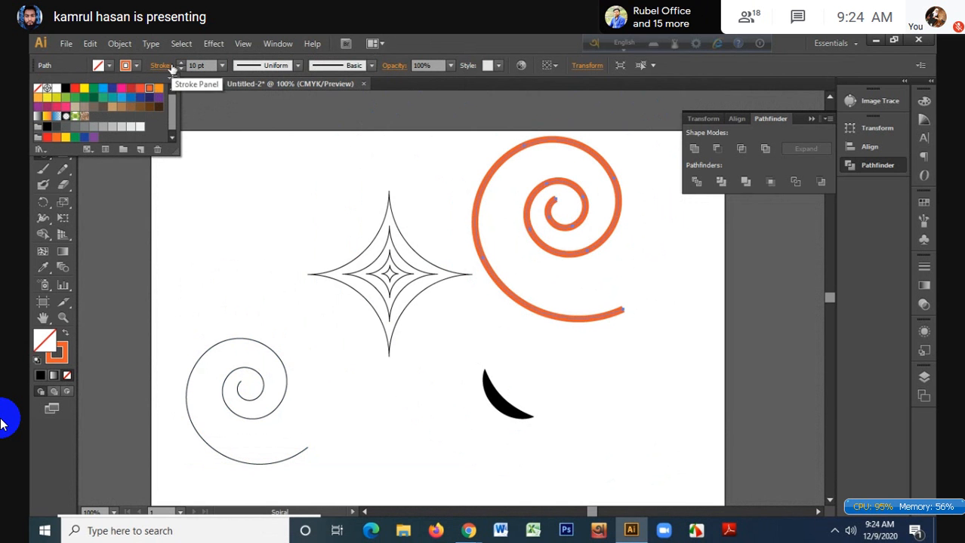
- Set round caps on the orange spiral's stroke and apply the elliptical width profile that tapers at both ends
click(161, 65)
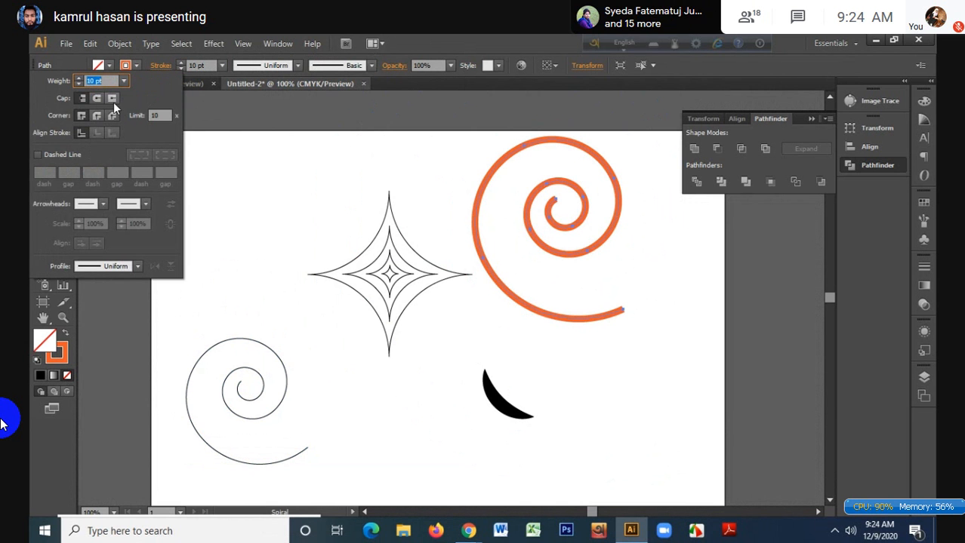
click(102, 102)
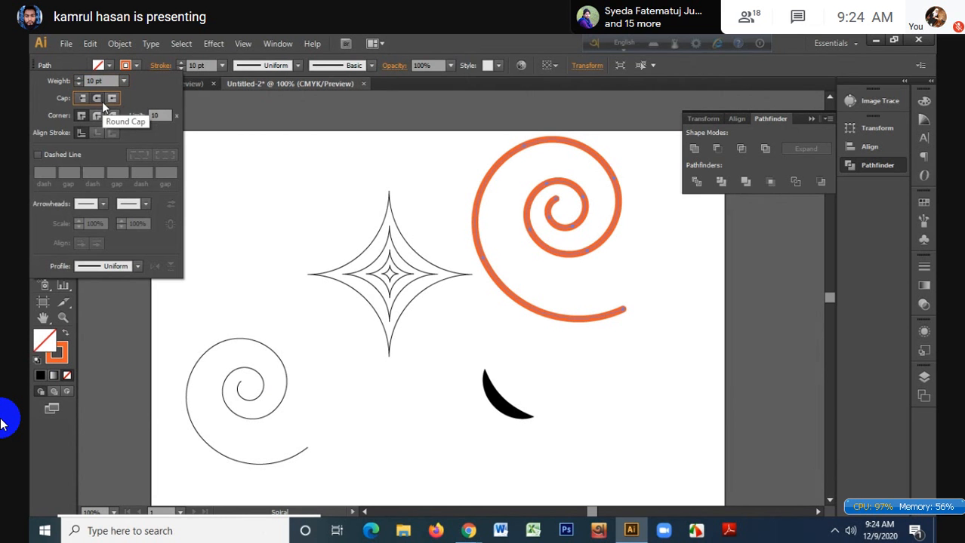
click(295, 66)
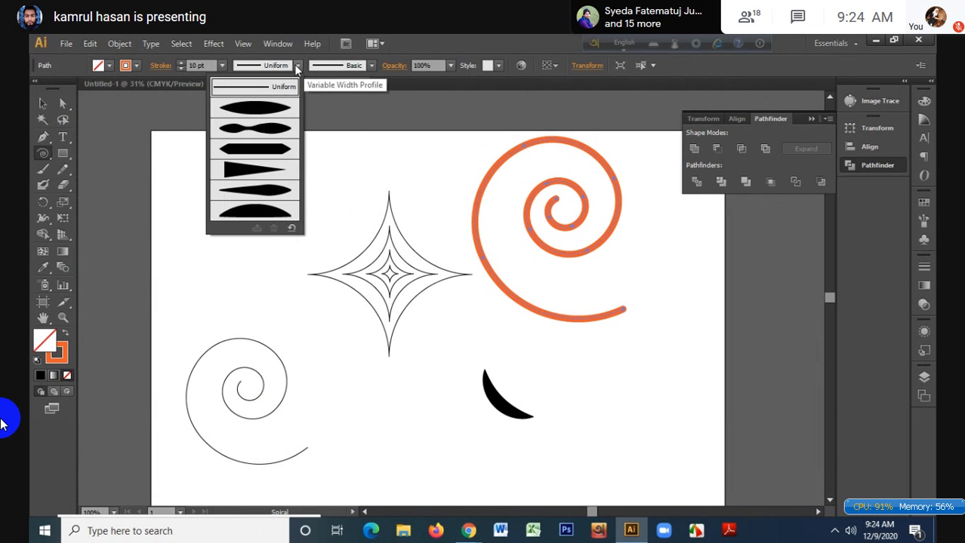
click(263, 111)
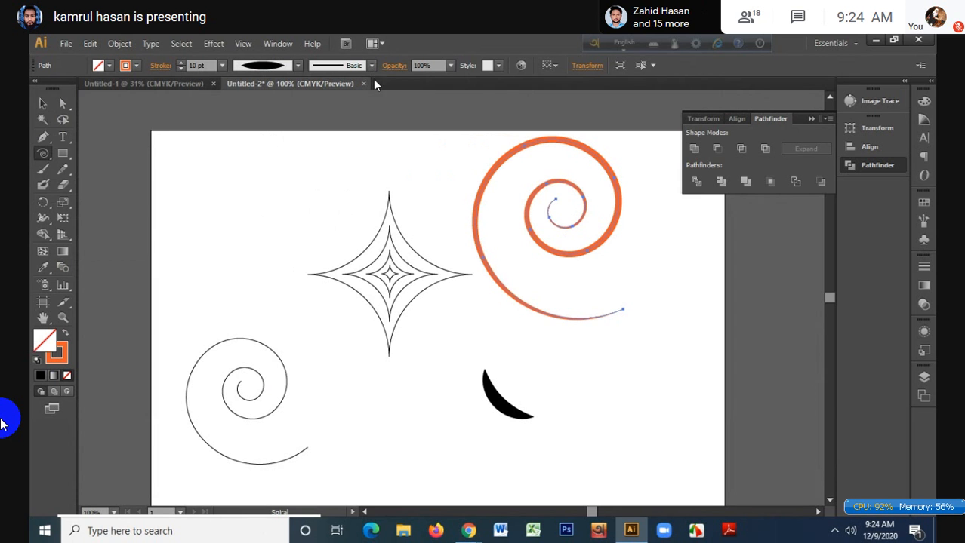
- Delete all stars, spirals and the arc from the artboard
click(42, 155)
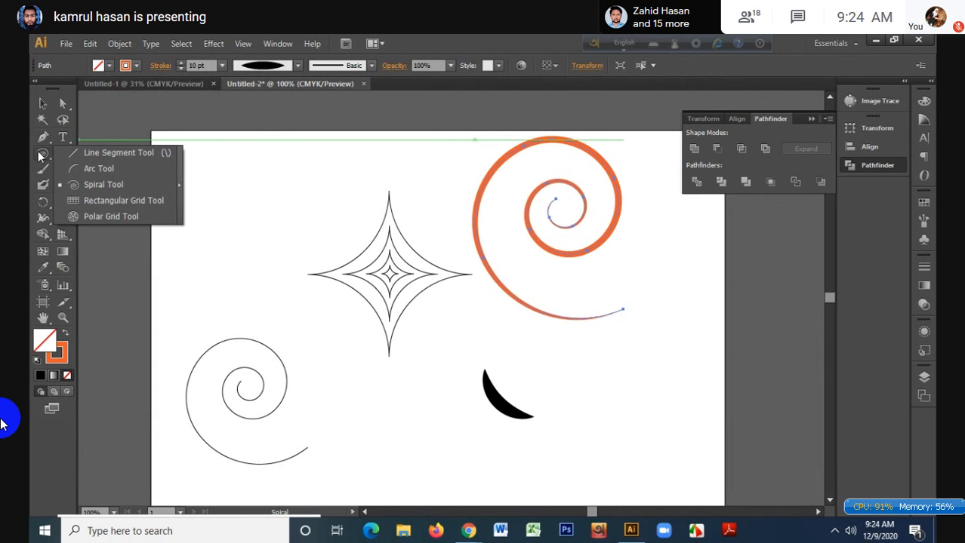
click(123, 216)
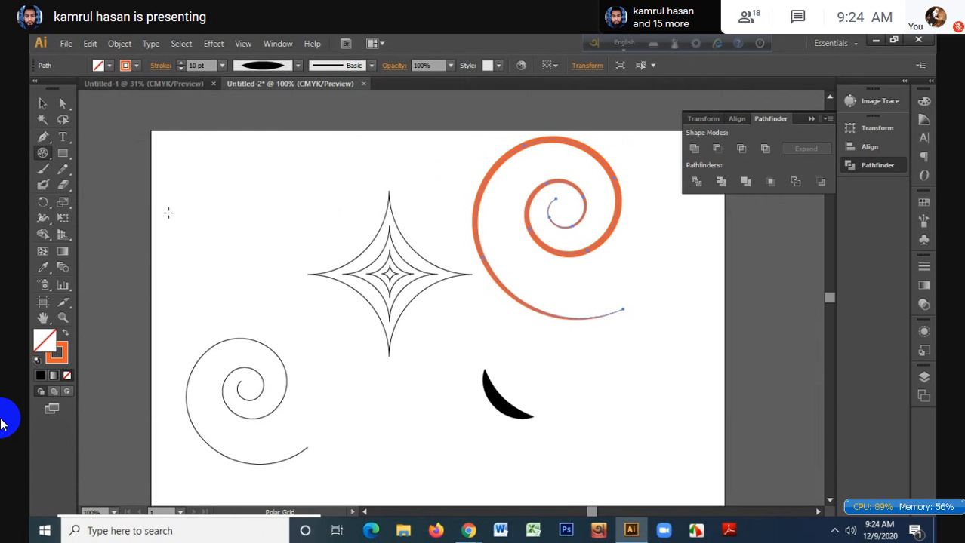
click(43, 103)
drag(152, 194, 574, 453)
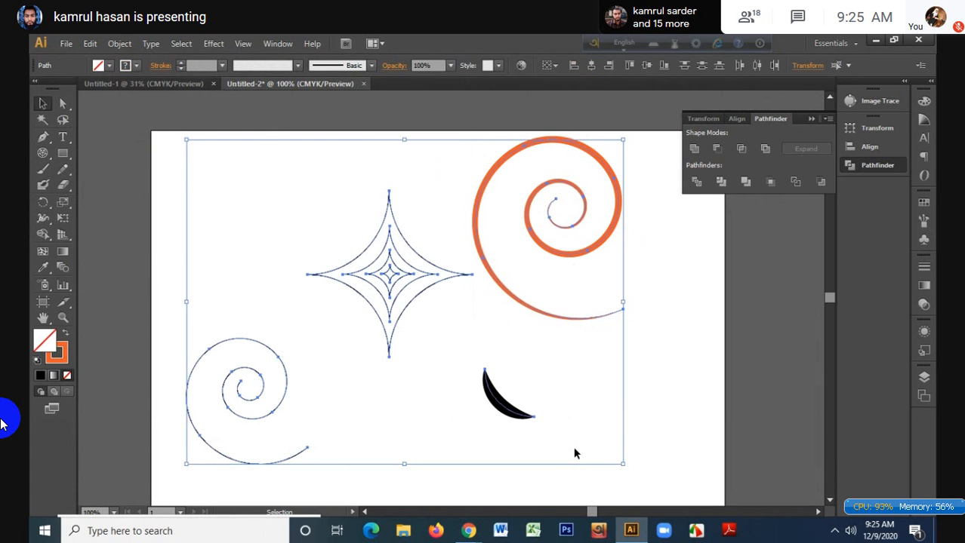
key(Delete)
- Create a 1.39 in by 1.39 in polar grid with 5 concentric and 5 radial dividers near the artboard's centre
click(42, 152)
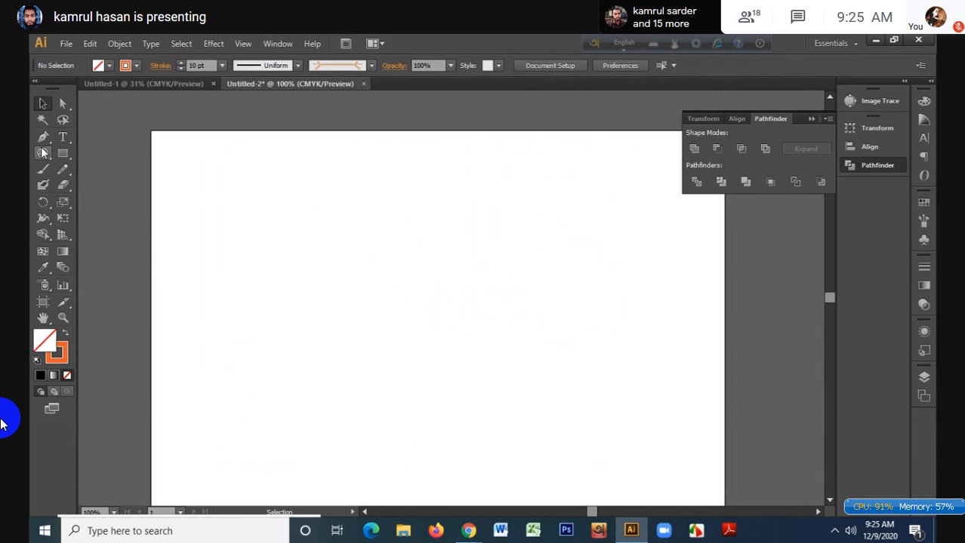
click(374, 279)
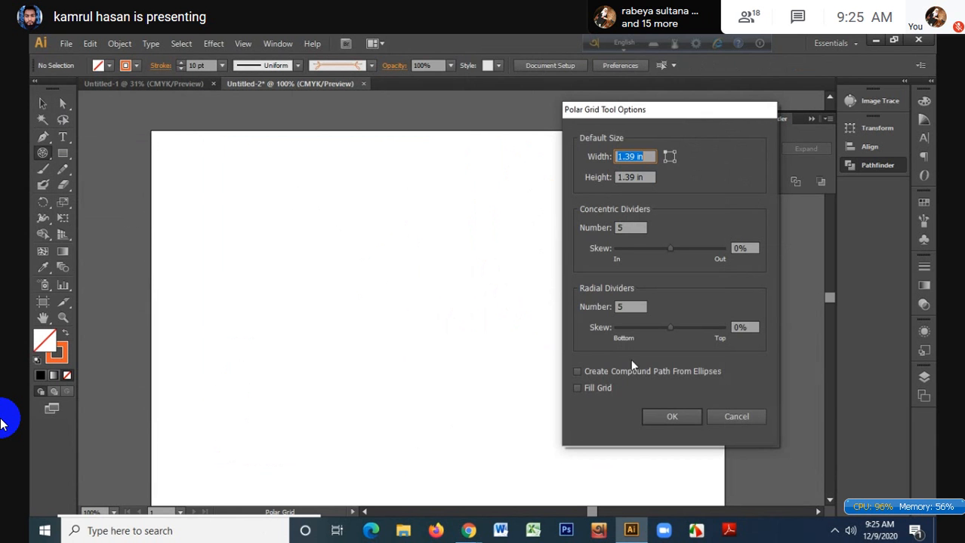
click(663, 416)
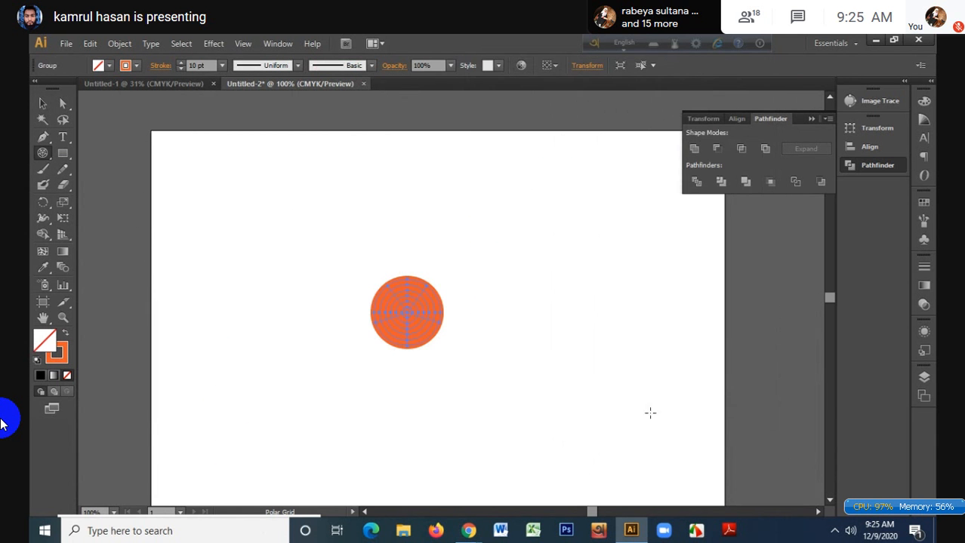
- Enlarge the polar grid proportionally around its centre to about four times its size and leave it selected
key(ctrl)
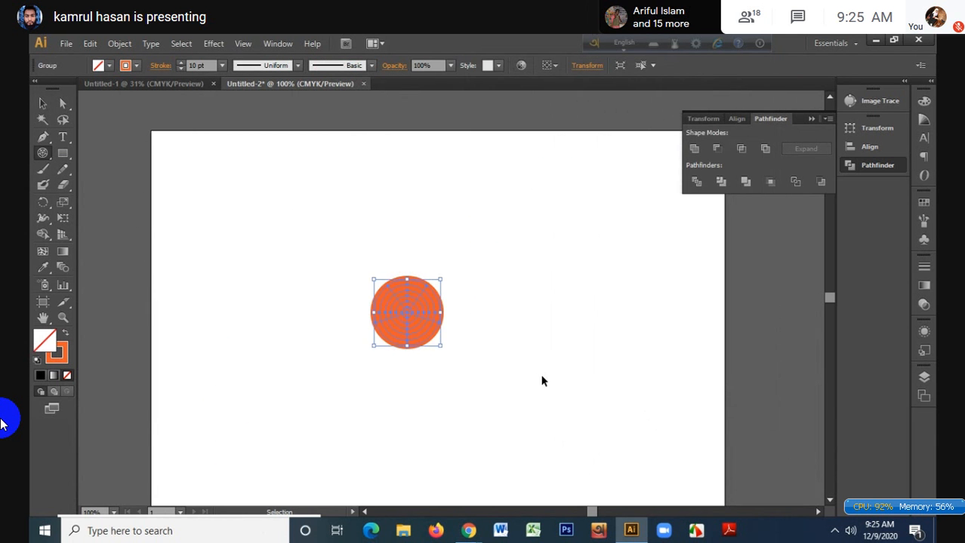
key(ctrl+t)
key(v)
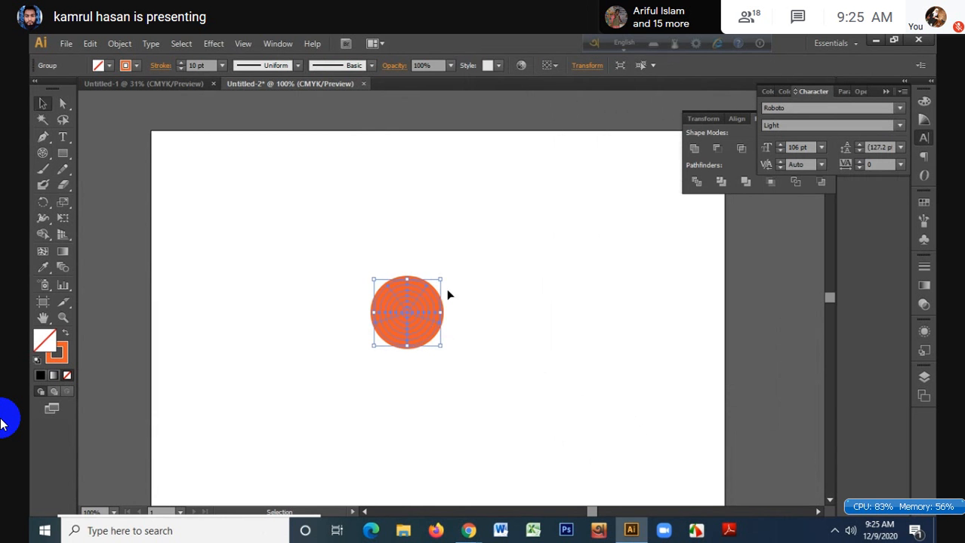
mouse_move(441, 346)
mouse_down()
mouse_move(582, 450)
mouse_move(585, 439)
mouse_up()
click(586, 439)
scroll(456, 344, up, 1)
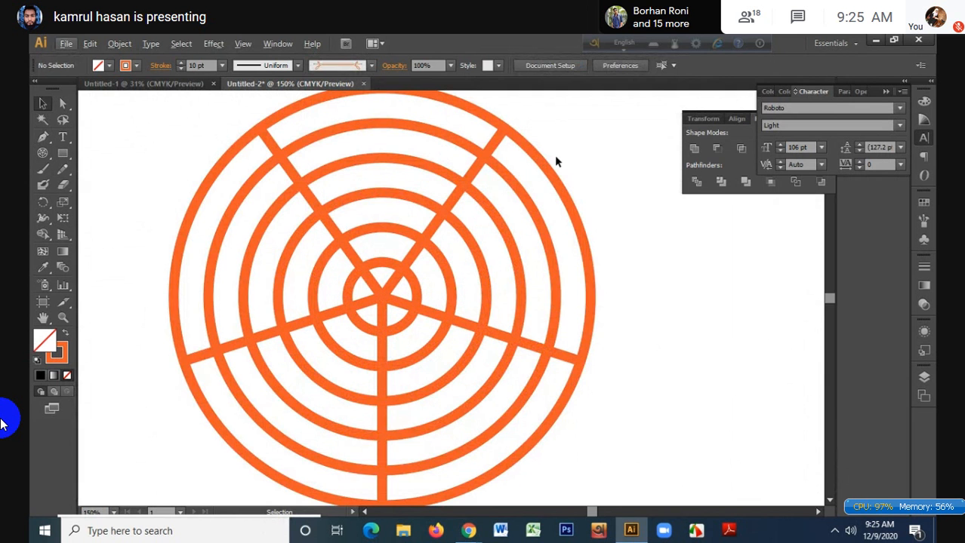
click(542, 174)
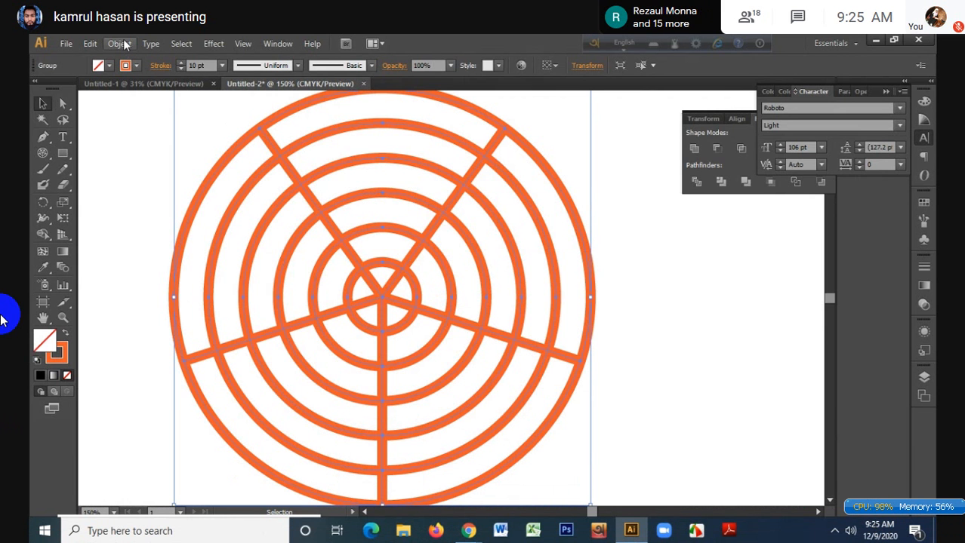
- Create a second polar grid 5 in wide and 5 in high with 5 concentric and 4 radial dividers beside the first
click(42, 153)
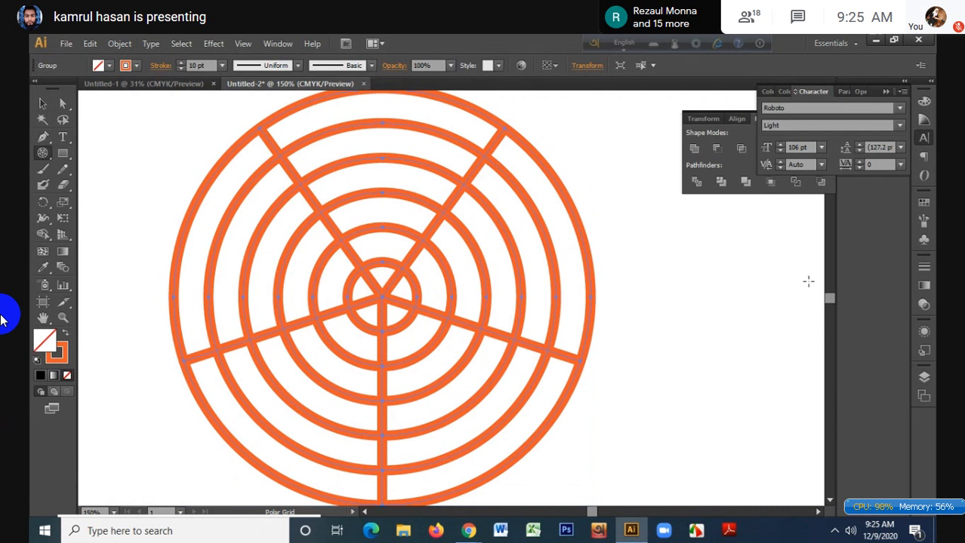
click(696, 258)
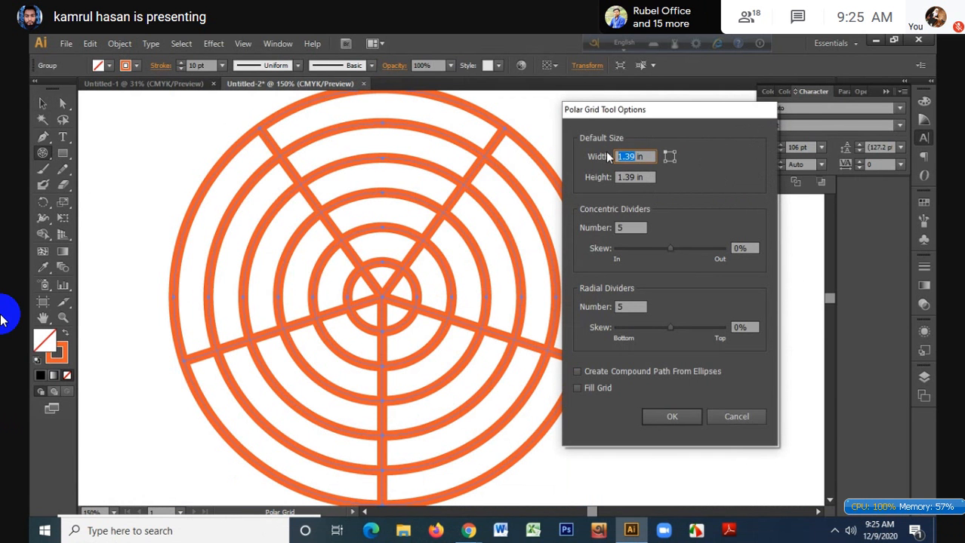
text(5 in)
click(629, 176)
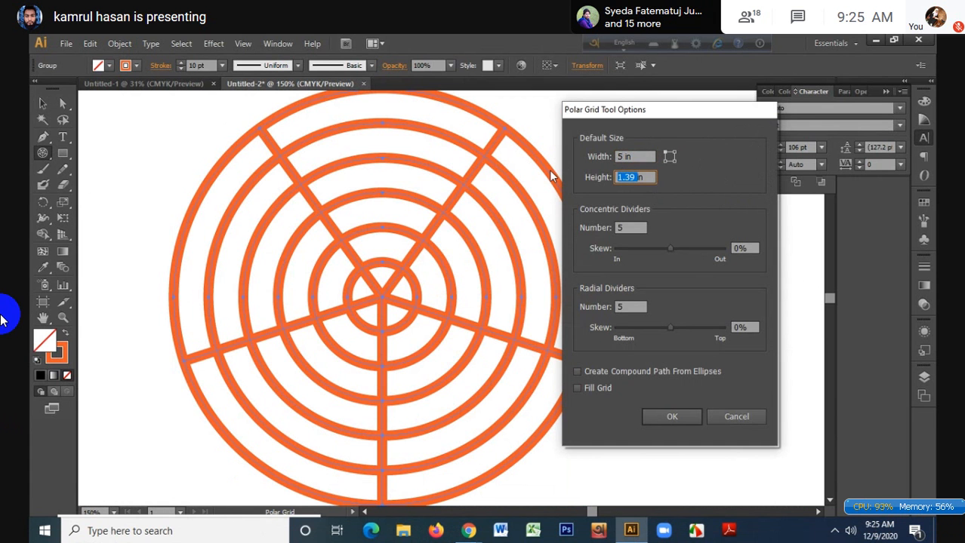
text(5in)
click(634, 307)
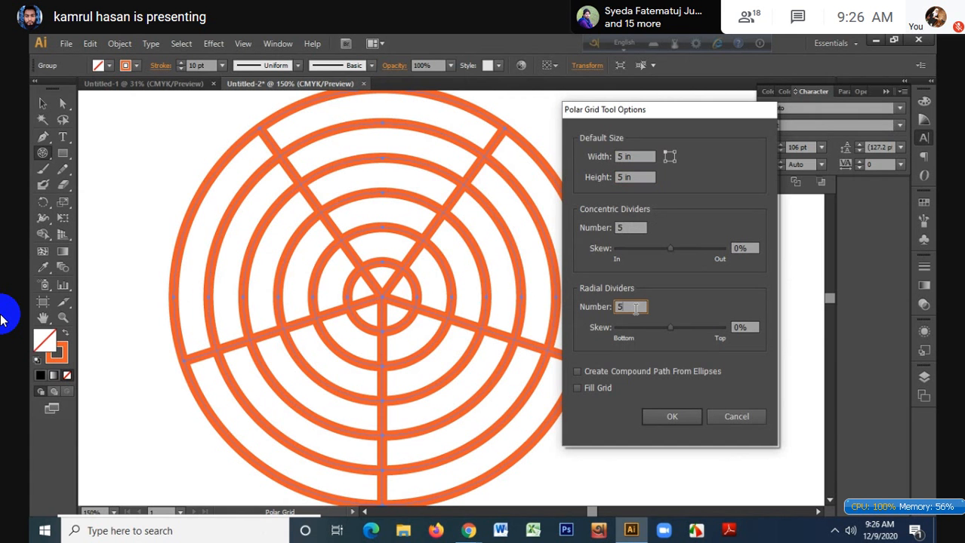
key(Down)
click(672, 417)
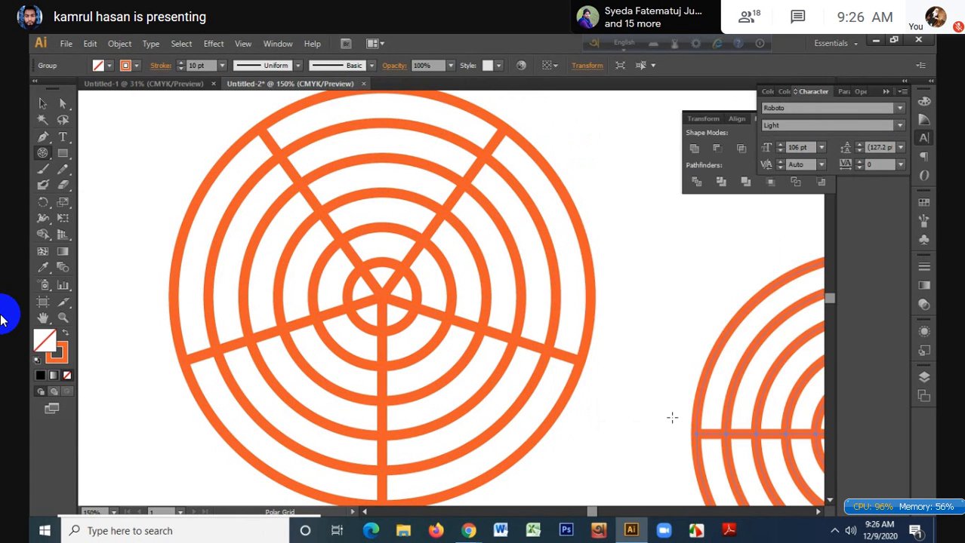
- Move the second polar grid up and to the left so it slightly overlaps the first grid's right edge
key(v)
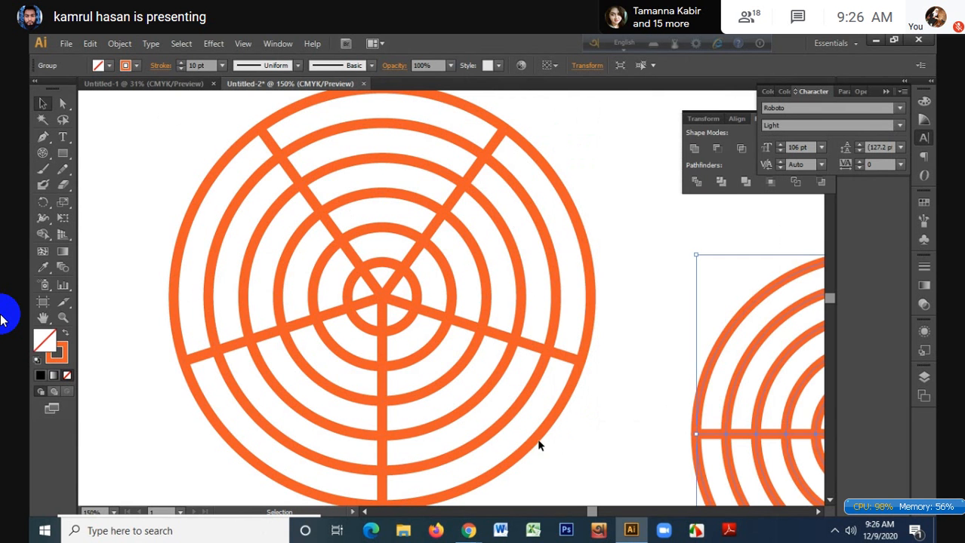
drag(596, 506, 603, 506)
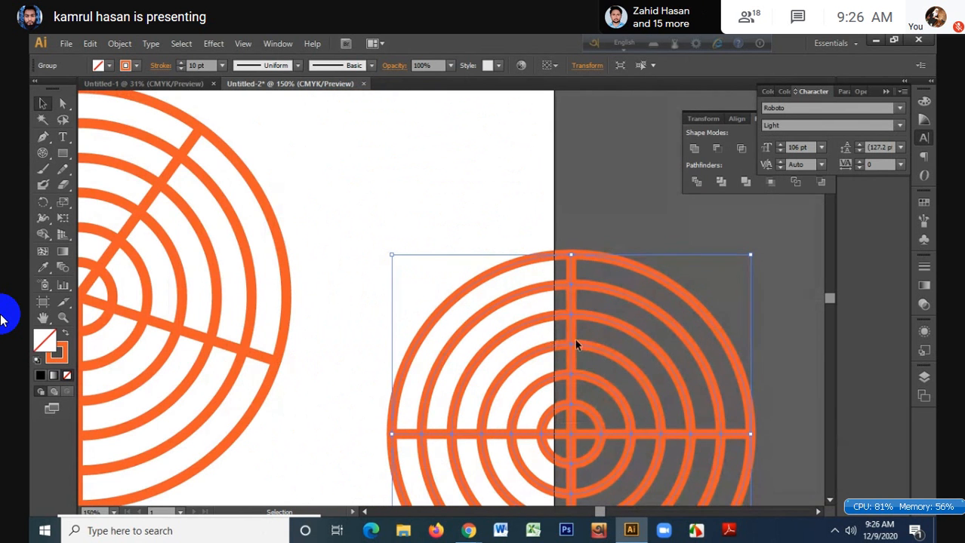
drag(572, 336, 452, 181)
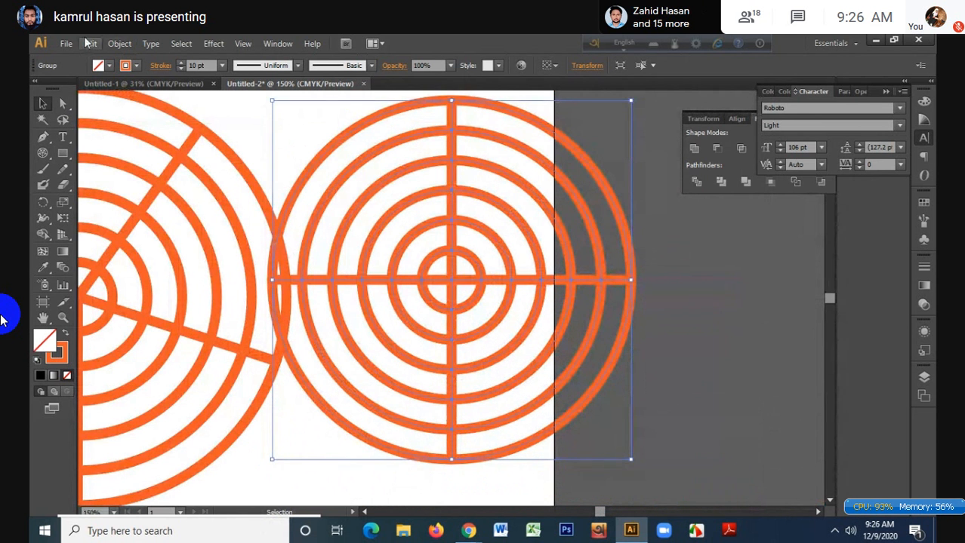
- Create a third polar grid 5 in wide and 5 in high with 4 concentric and 5 radial dividers beside the second grid
click(43, 153)
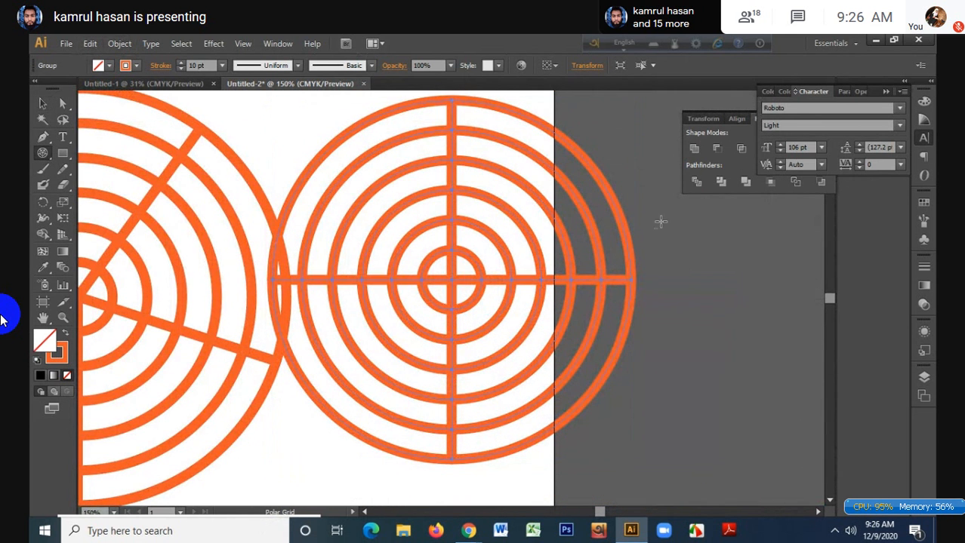
click(683, 215)
double_click(626, 307)
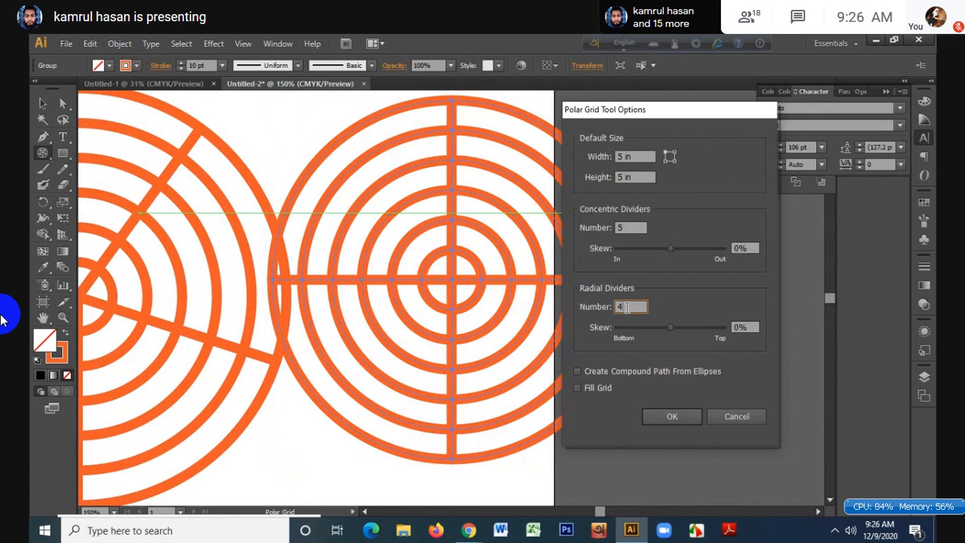
double_click(621, 227)
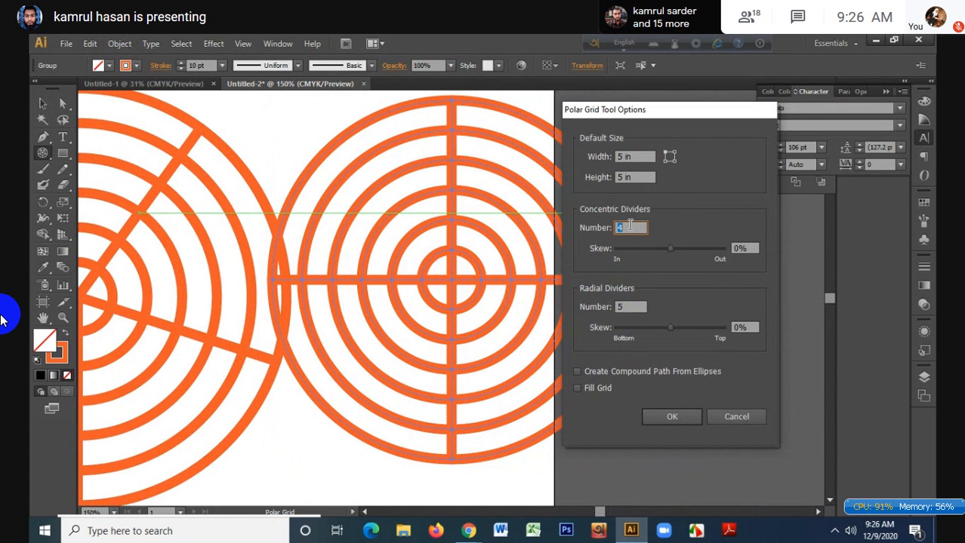
text(4)
click(672, 416)
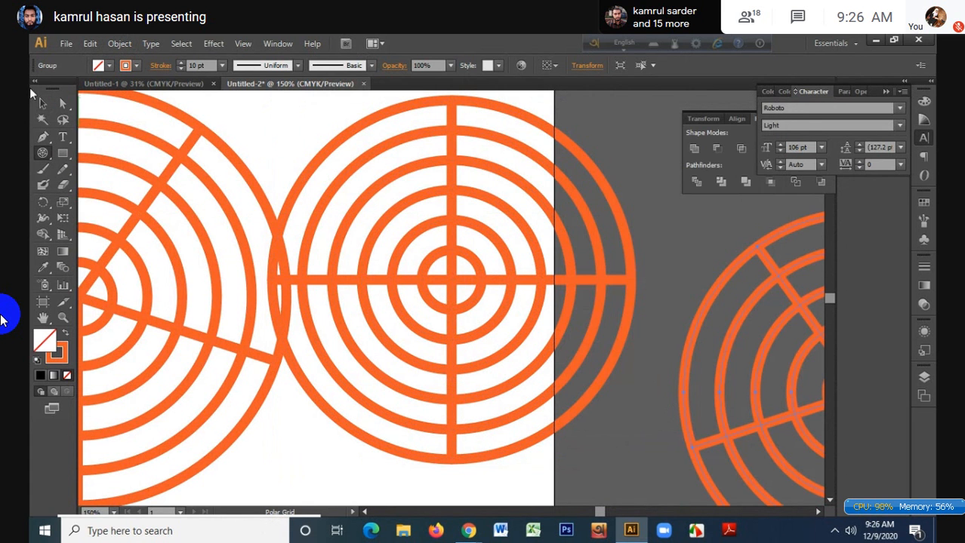
- Delete all three polar grids from the artboard and the area beside it
key(v)
drag(175, 120, 654, 341)
key(Delete)
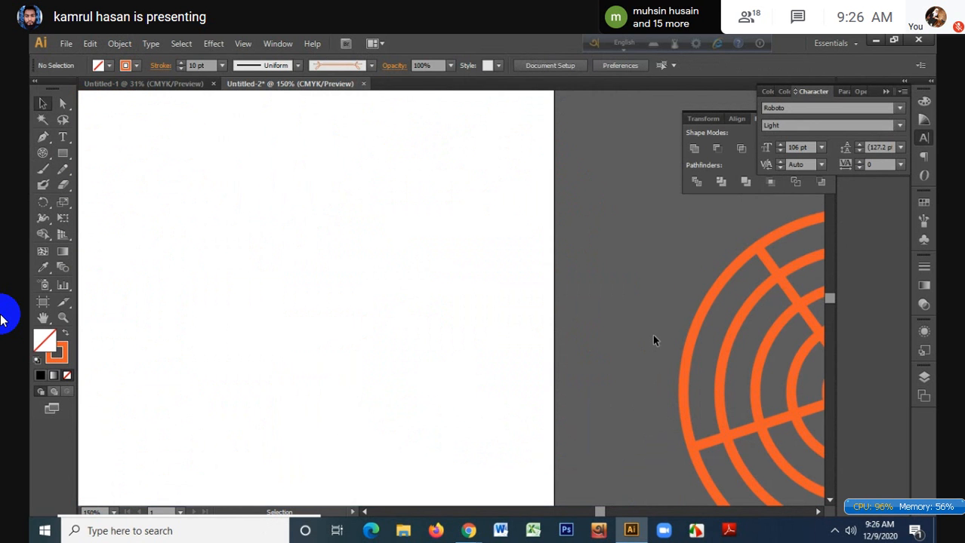
click(687, 352)
key(Delete)
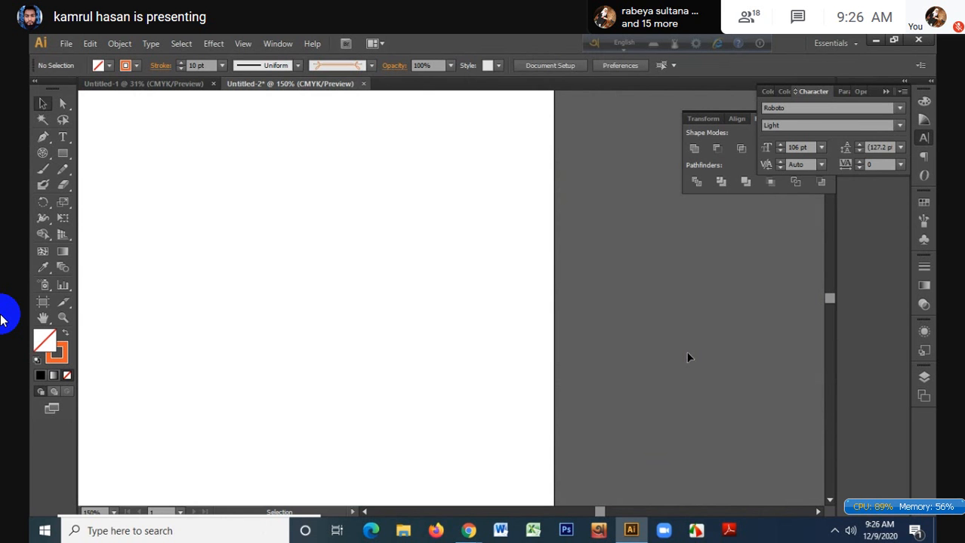
- Draw a rectangular grid about 4.5 in wide and 3.12 in high, move it up and left inside the artboard, and deselect it
click(44, 153)
drag(44, 153, 120, 197)
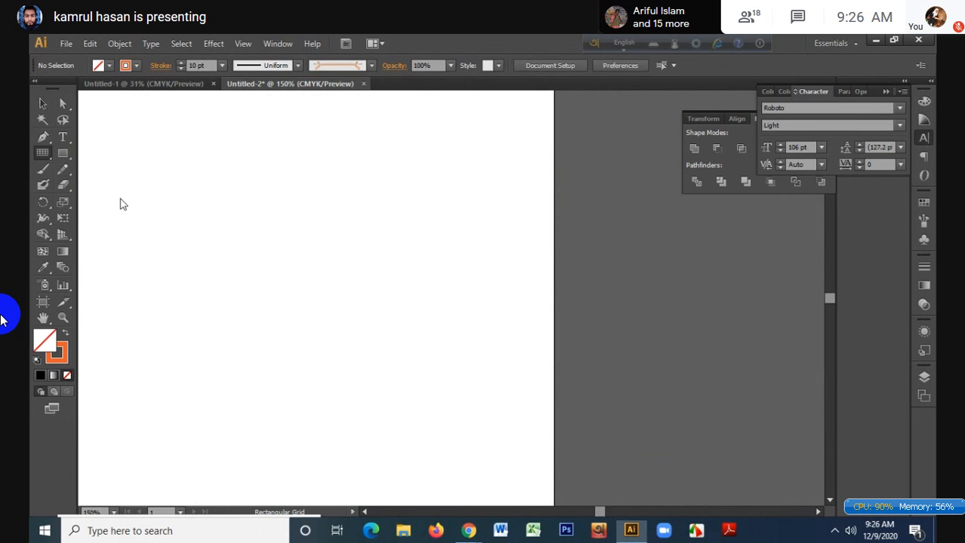
mouse_move(231, 181)
mouse_down()
mouse_move(316, 207)
mouse_move(530, 366)
mouse_move(555, 405)
mouse_up()
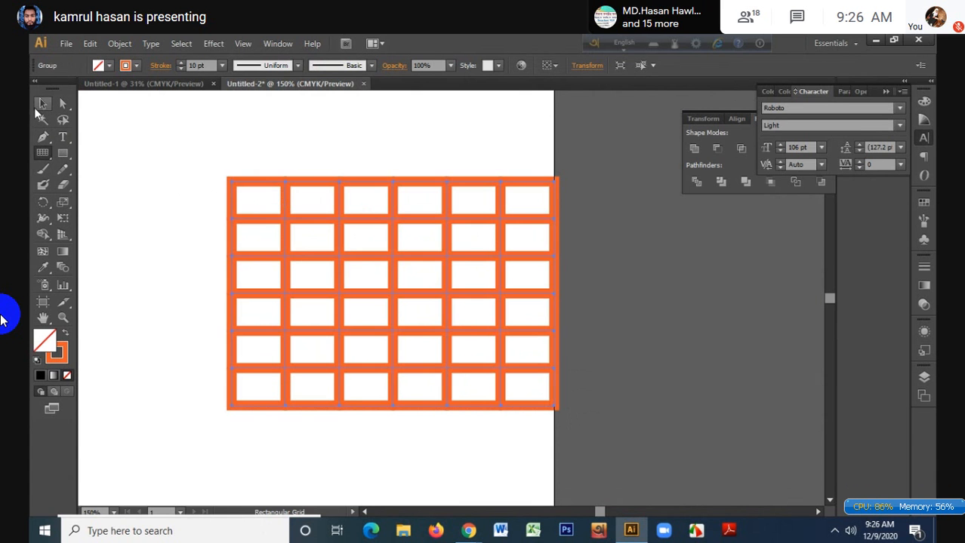
key(v)
drag(394, 218, 309, 177)
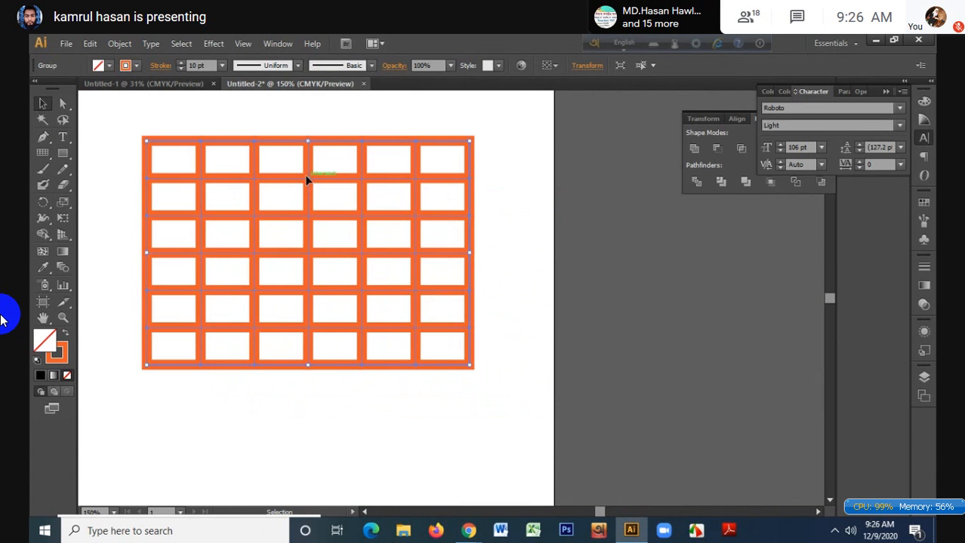
click(340, 117)
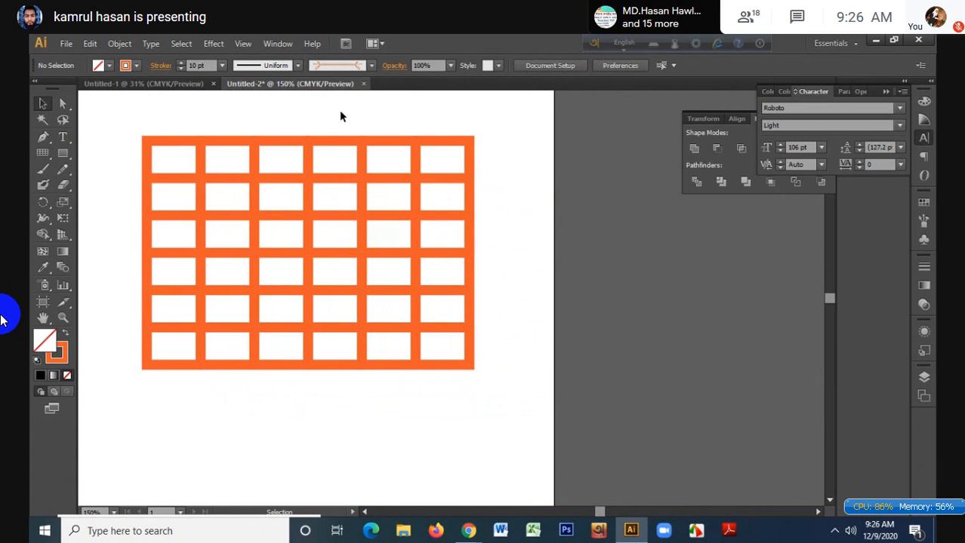
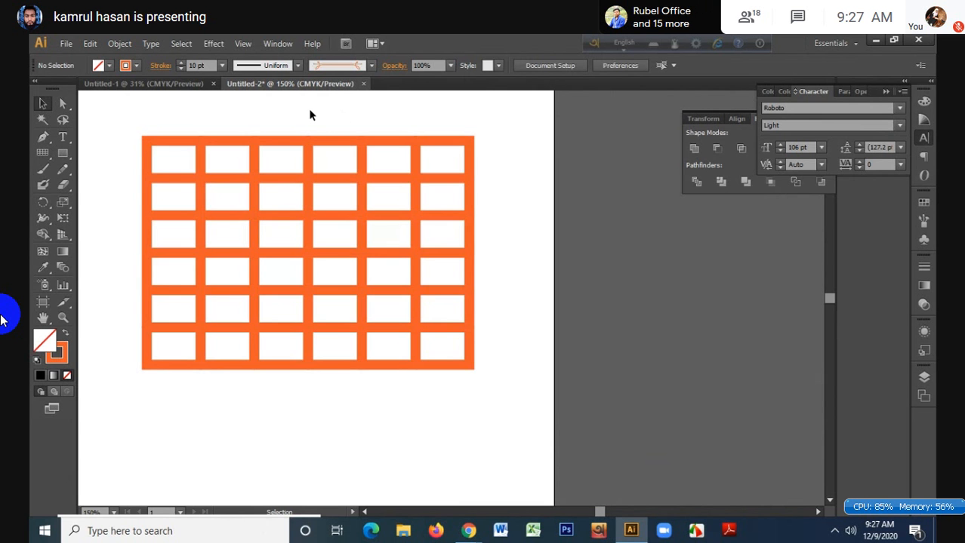
- Move the rectangular grid slightly right and down within the artboard, with a brief switch to the Google Meet window
drag(243, 114, 424, 265)
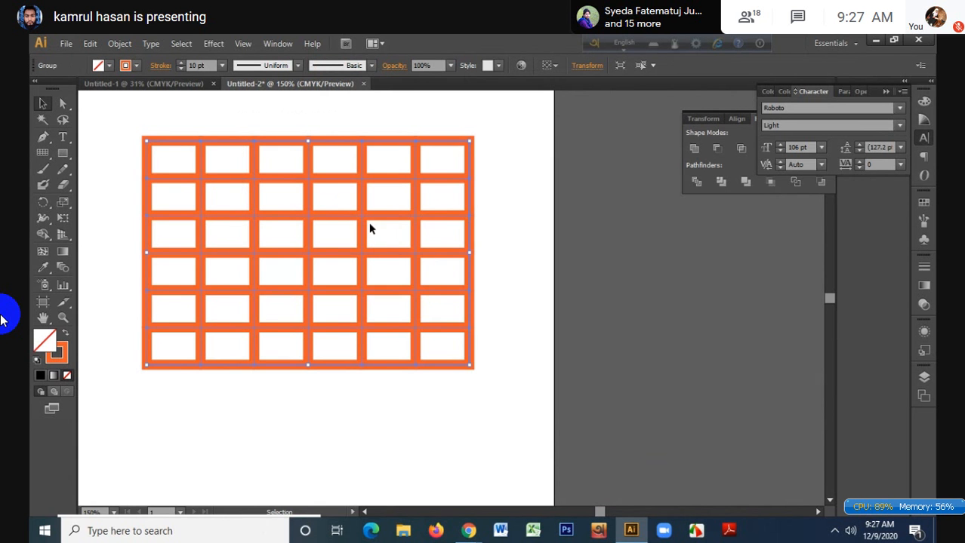
drag(392, 214, 426, 210)
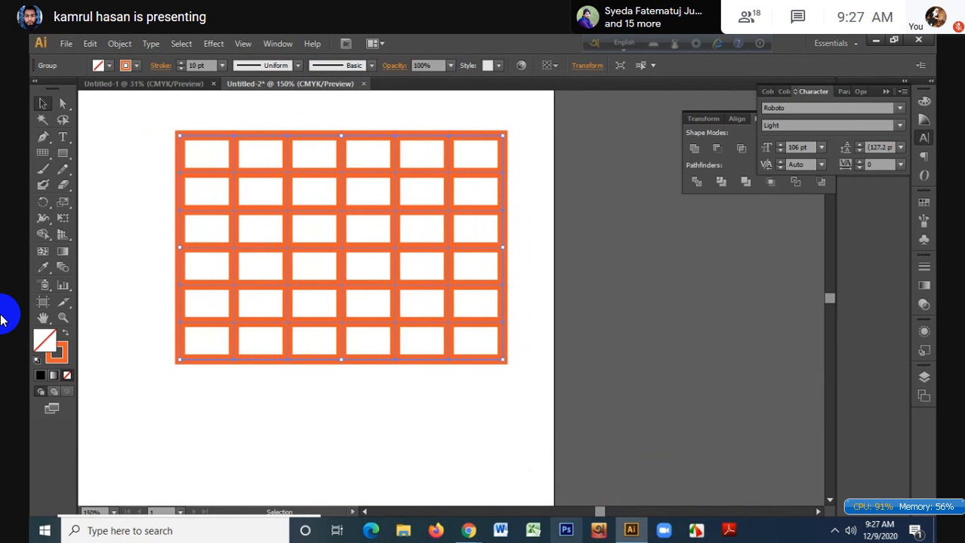
mouse_move(469, 530)
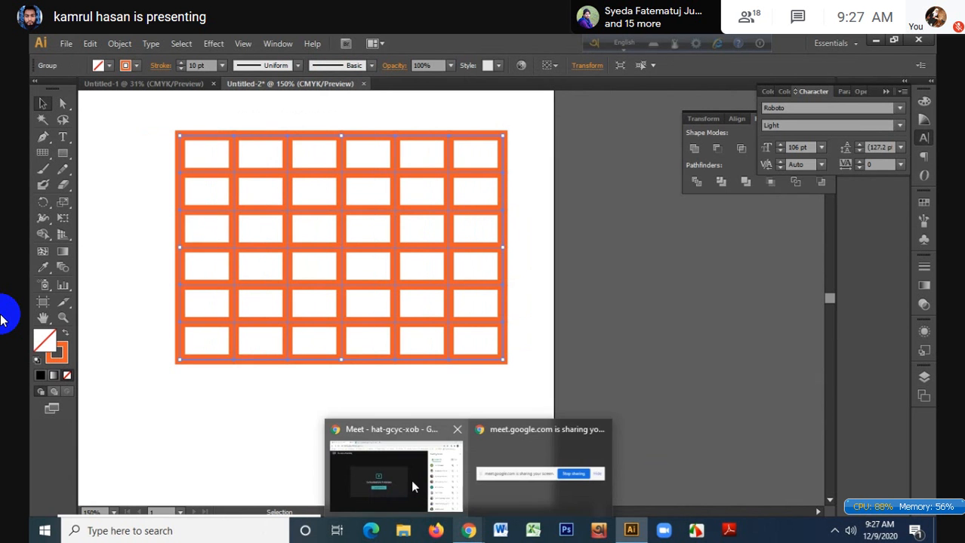
click(411, 480)
key(alt+Tab)
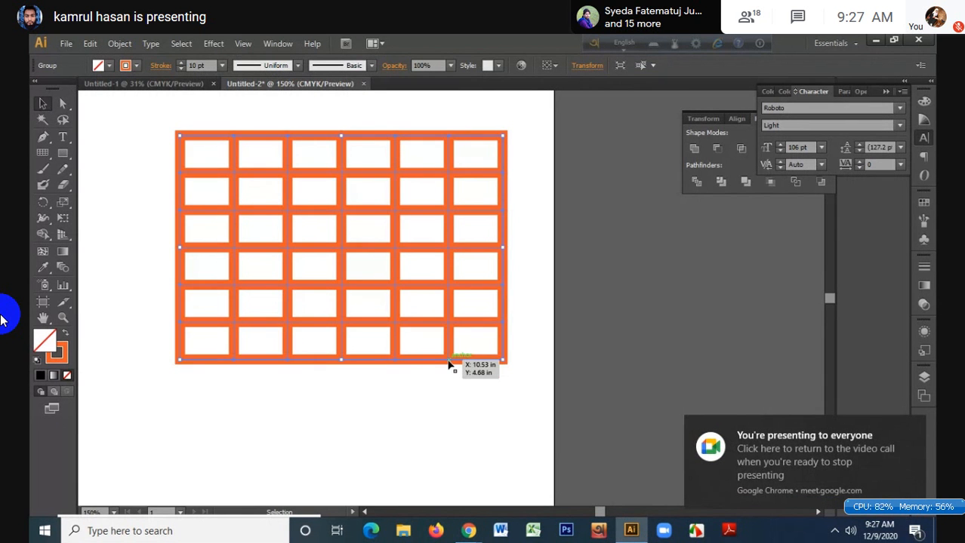
drag(448, 365, 462, 381)
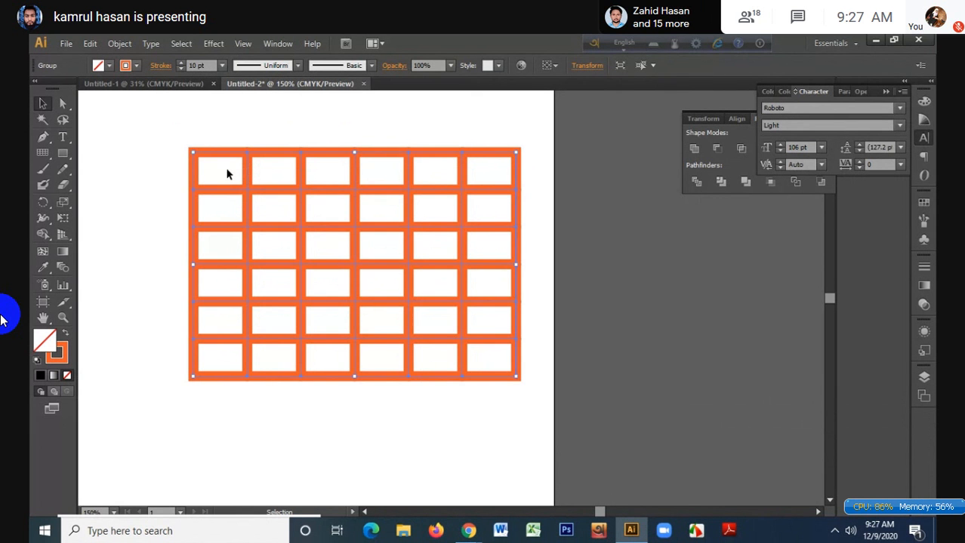
drag(168, 141, 227, 191)
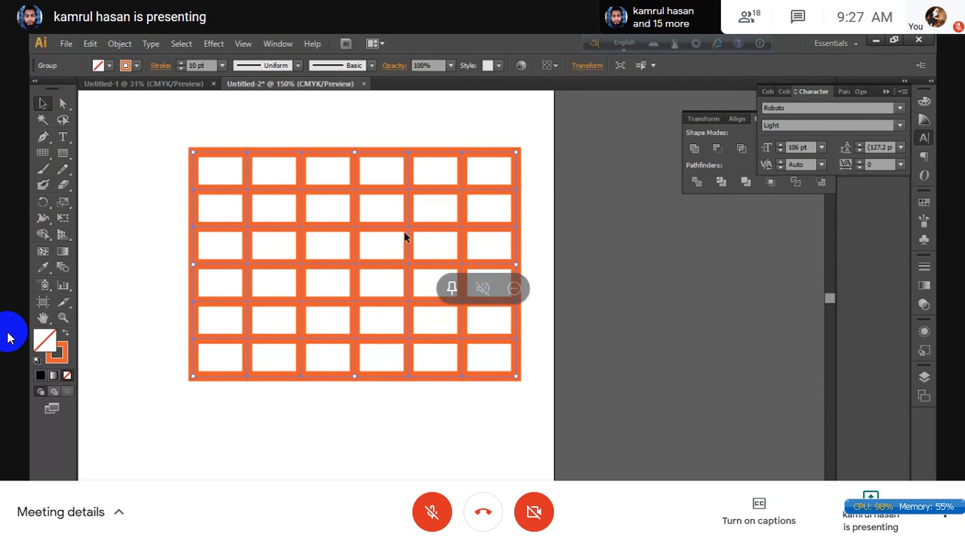
- Replace the rectangular grid with one 6 in wide and 3.5 in high with 5 horizontal and 3 vertical dividers
drag(44, 153, 96, 200)
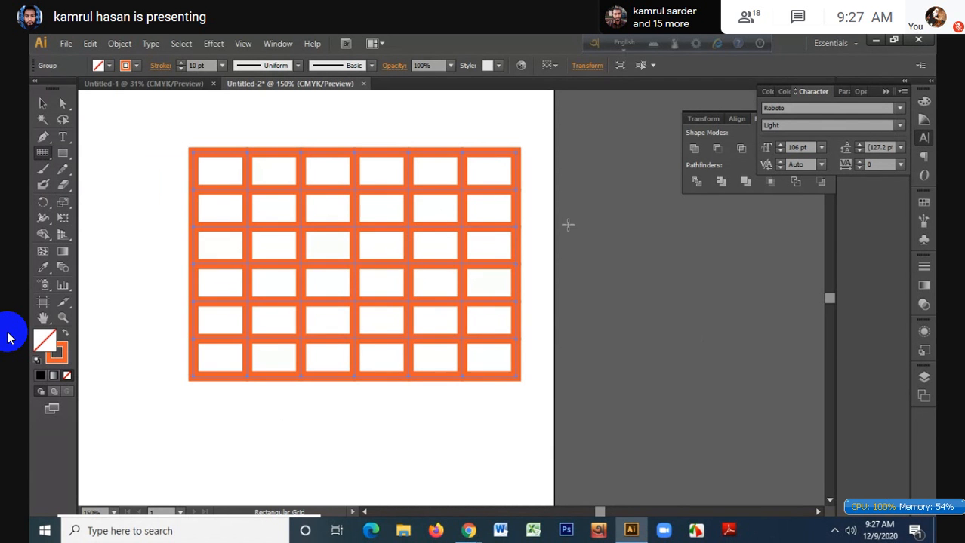
key(Delete)
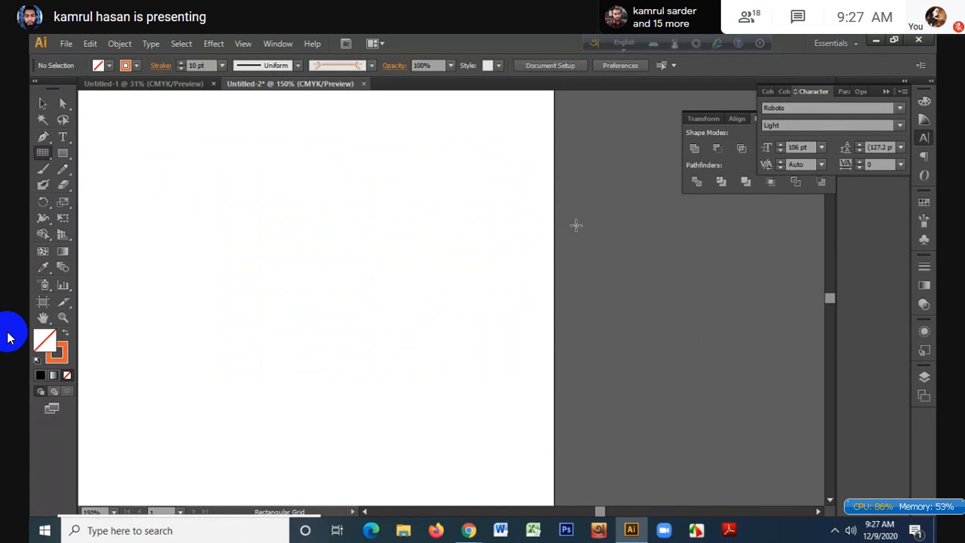
click(260, 272)
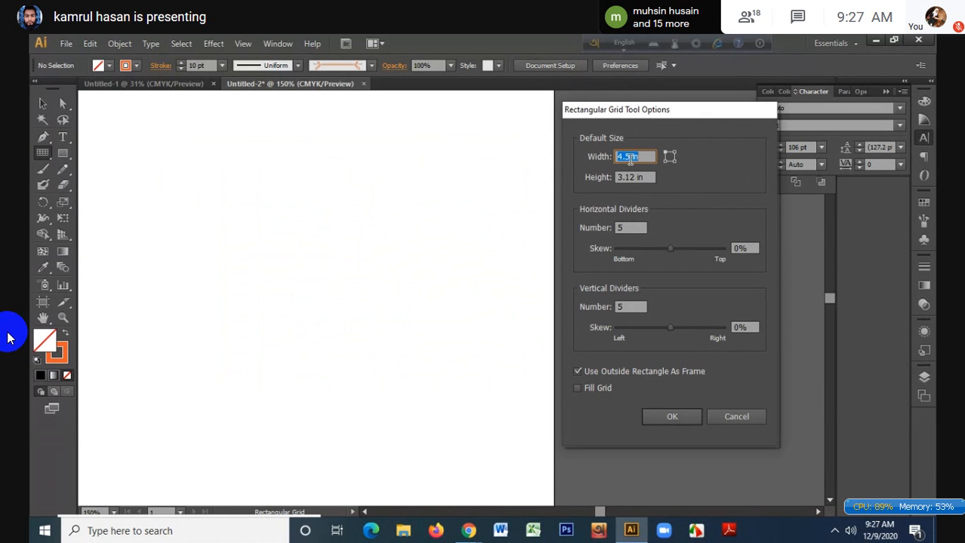
double_click(623, 156)
text(6)
double_click(624, 176)
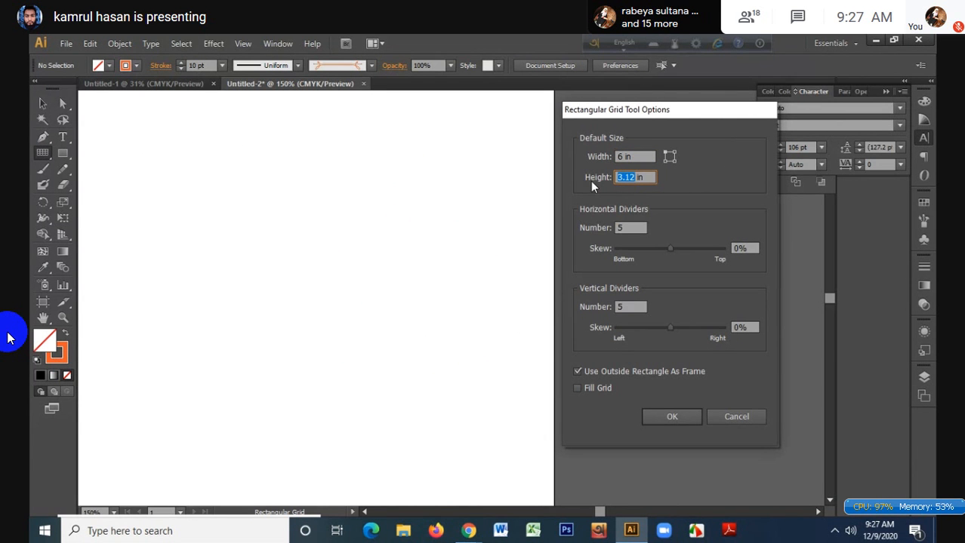
text(3.5)
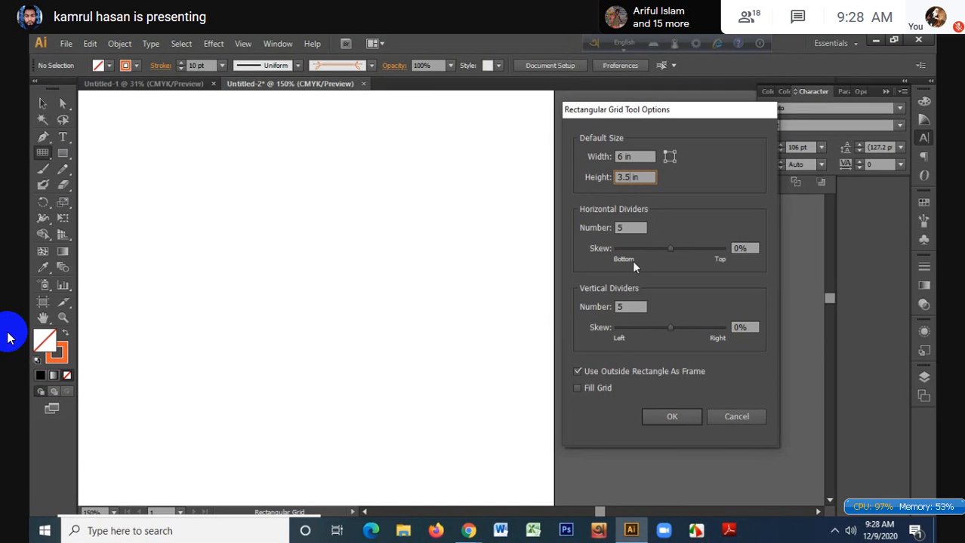
double_click(623, 306)
text(3)
click(678, 420)
- Move the new rectangular grid up and left until it lies fully inside the artboard
click(42, 103)
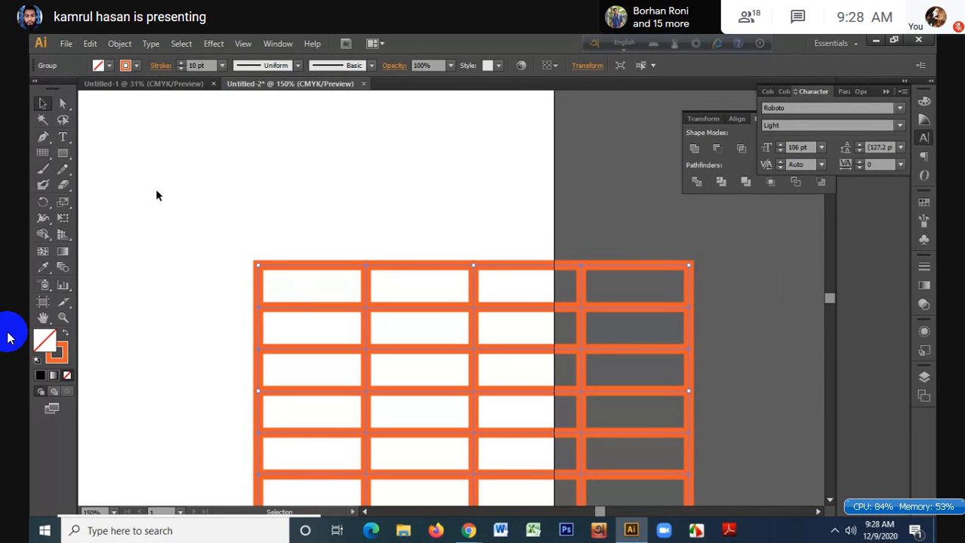
drag(249, 298, 247, 233)
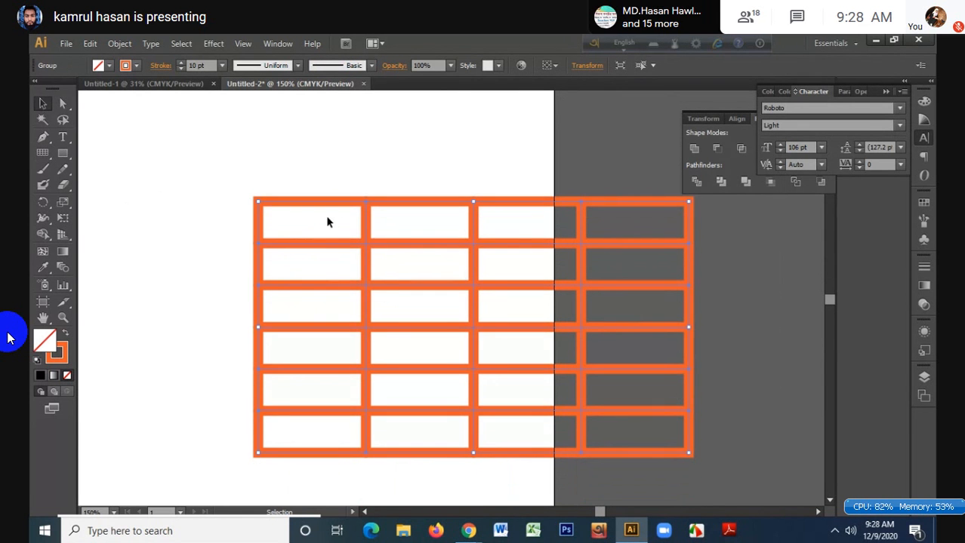
drag(368, 249, 225, 177)
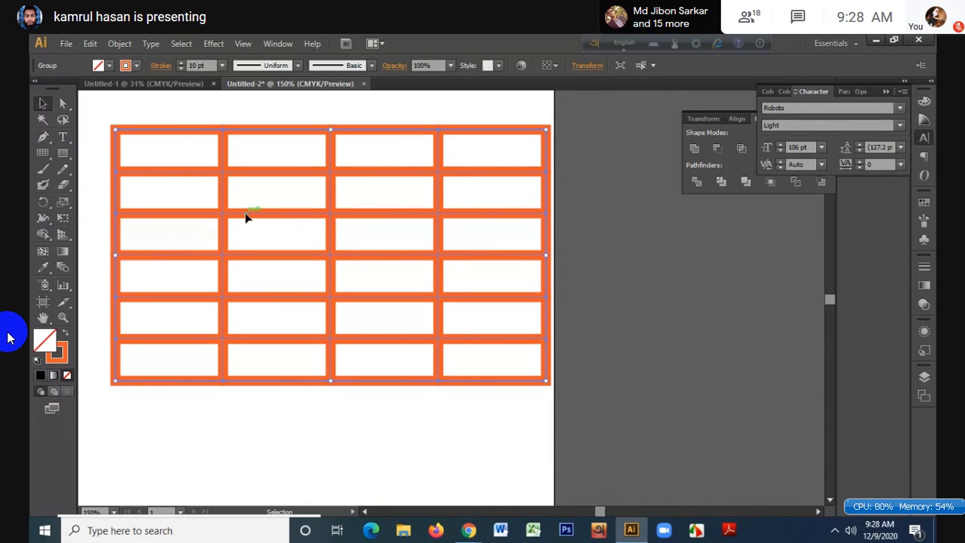
- Align the rectangular grid's stroke to the outside of its frame
click(161, 65)
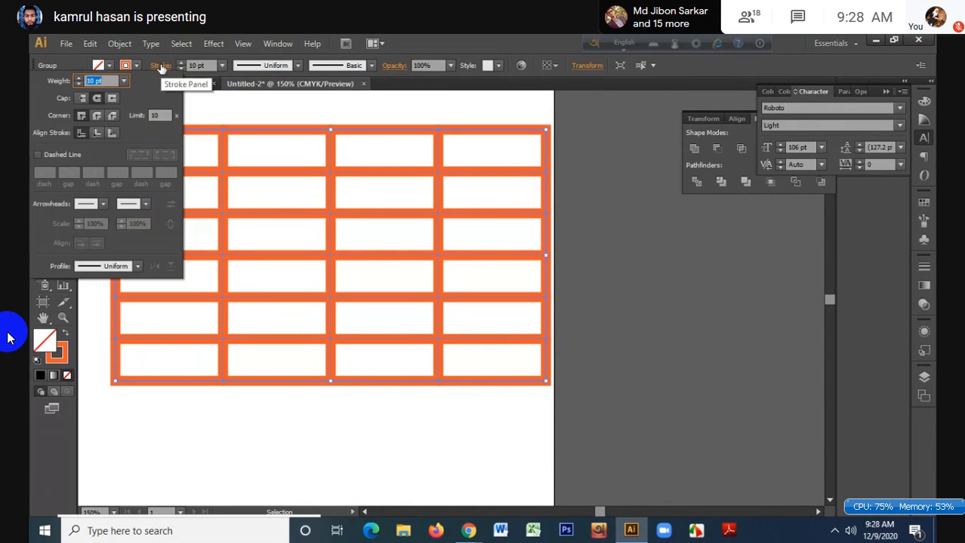
click(111, 133)
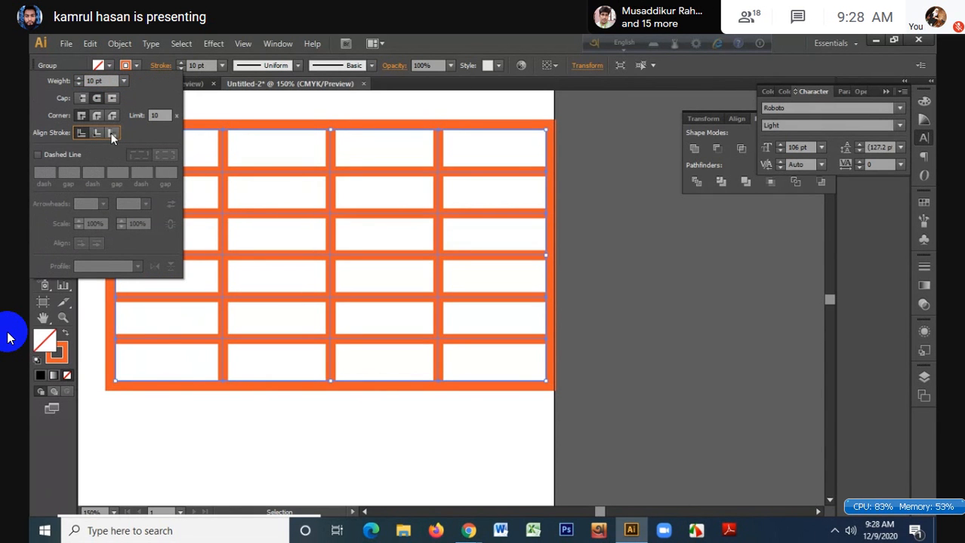
click(294, 115)
- Draw a rectangle over the grid from corner to corner of its frame and set its stroke to none
click(65, 151)
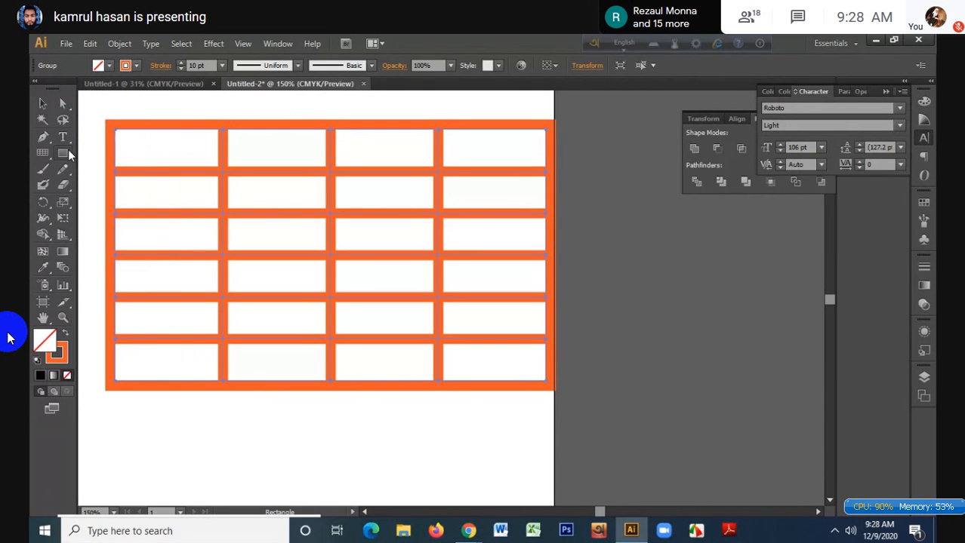
click(95, 153)
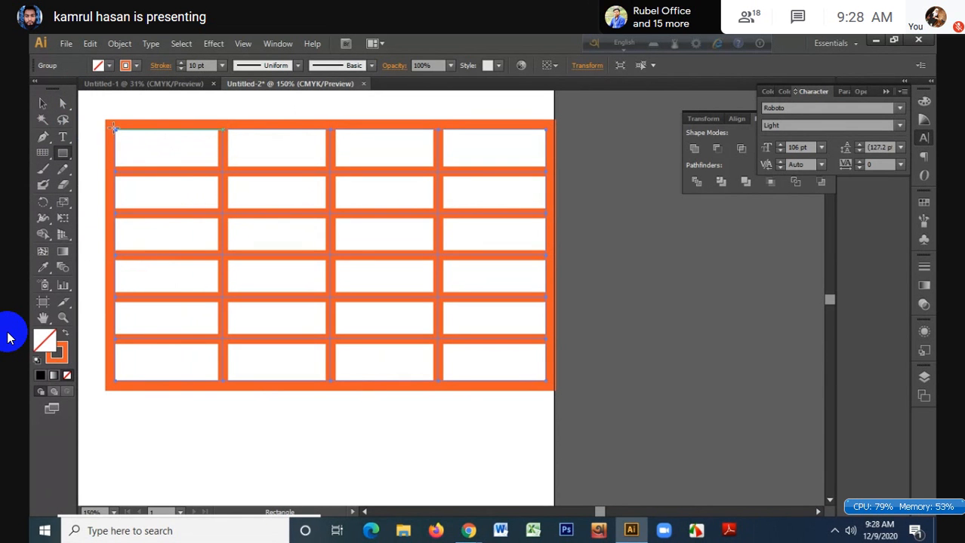
drag(114, 128, 545, 380)
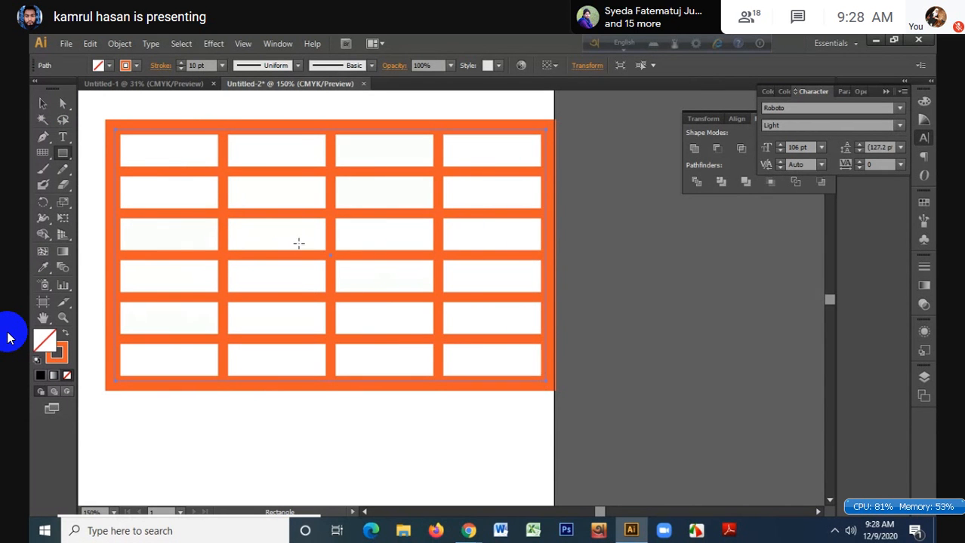
click(137, 65)
click(38, 88)
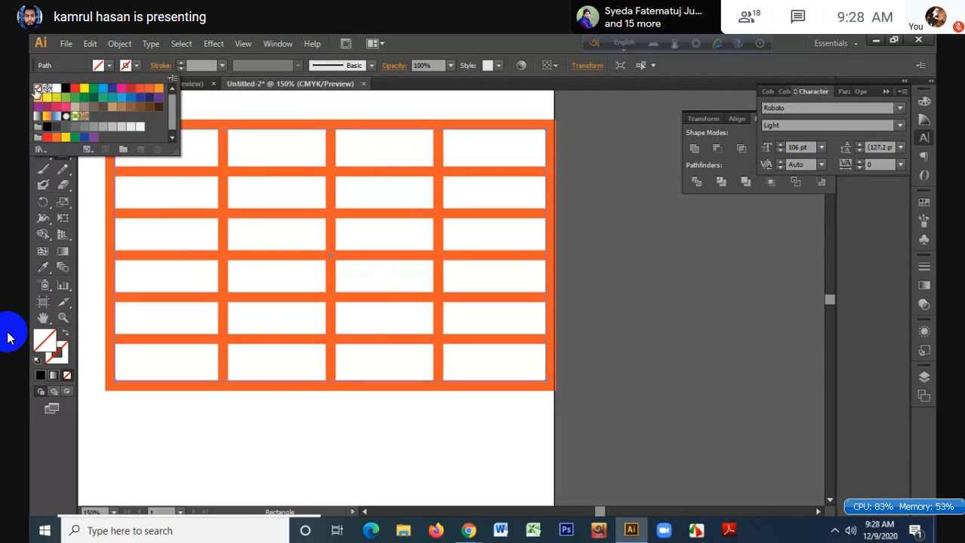
- Fill the rectangle with light blue, place it behind the grid lines, and deselect it
click(110, 66)
click(110, 66)
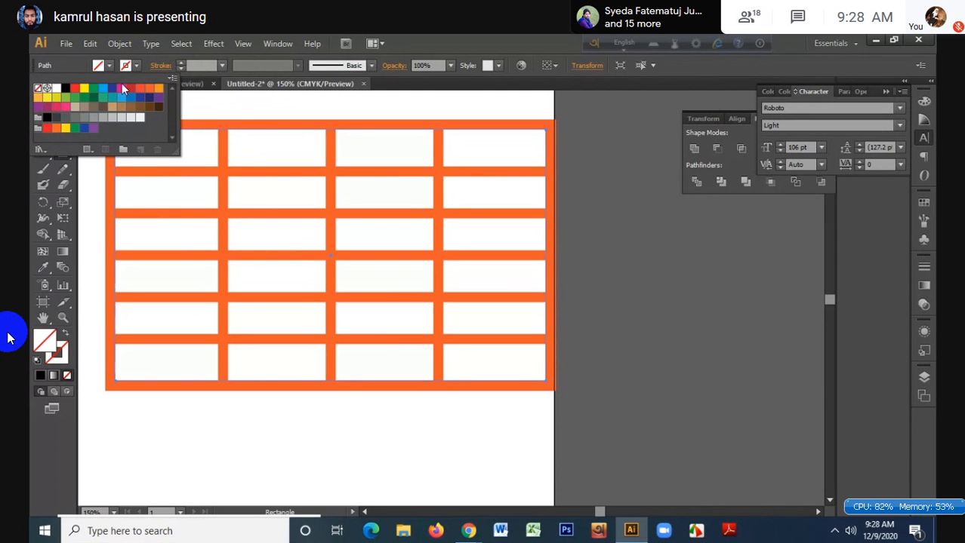
click(104, 89)
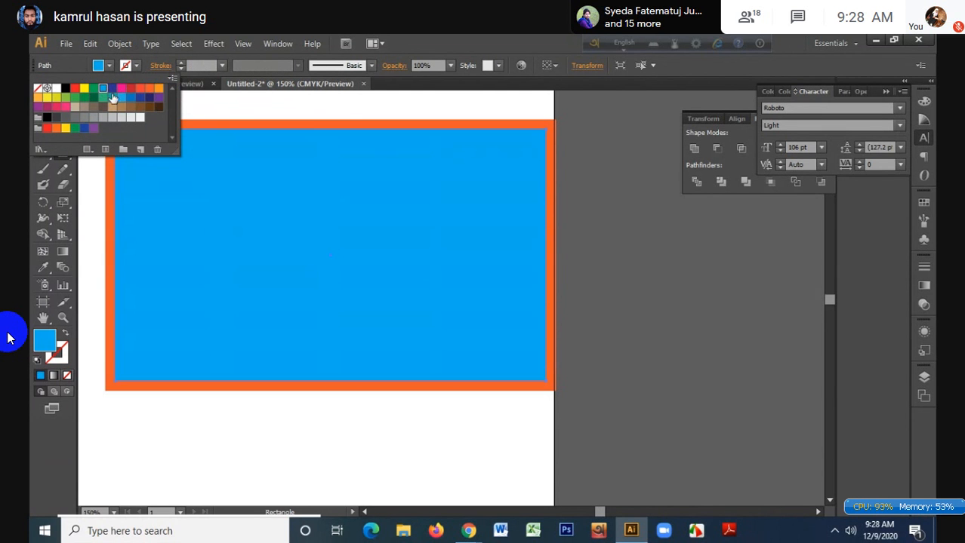
click(343, 118)
click(39, 104)
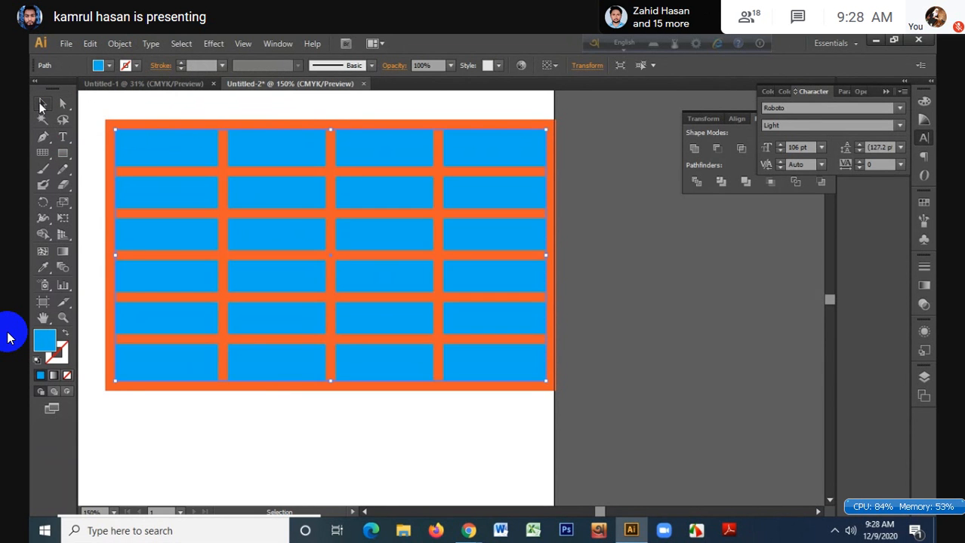
click(265, 107)
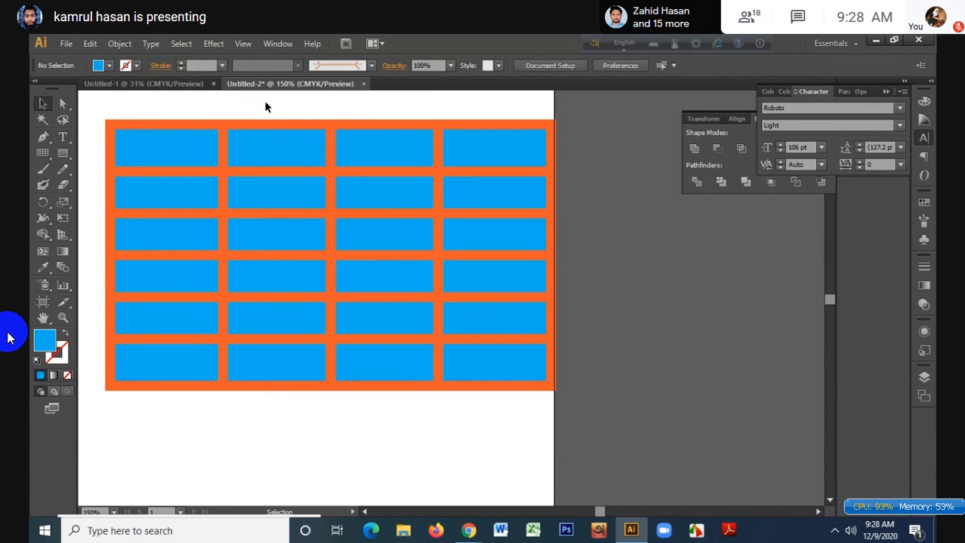
- Expand the appearance of the orange rectangular grid, ungroup it, and select individual divider lines to check they are separate
click(224, 173)
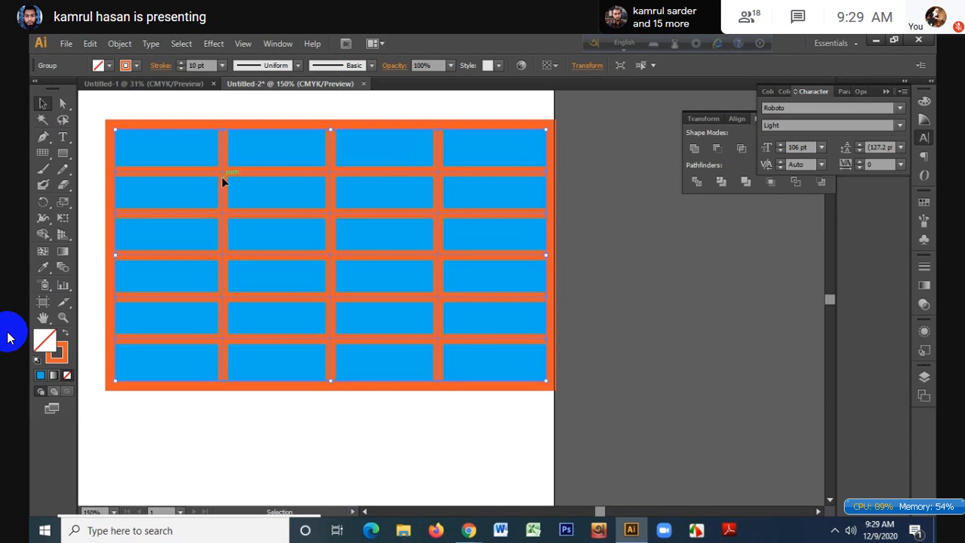
click(119, 44)
click(162, 200)
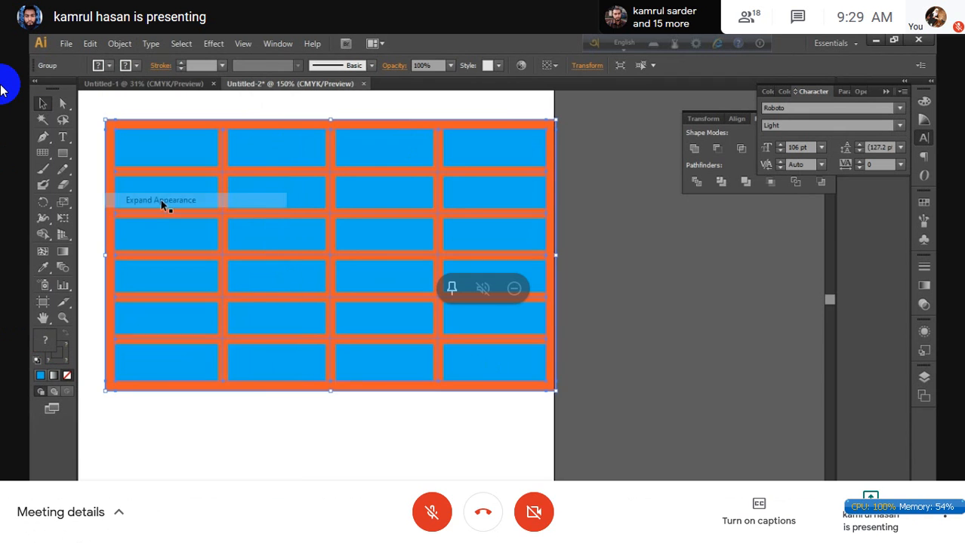
right_click(329, 229)
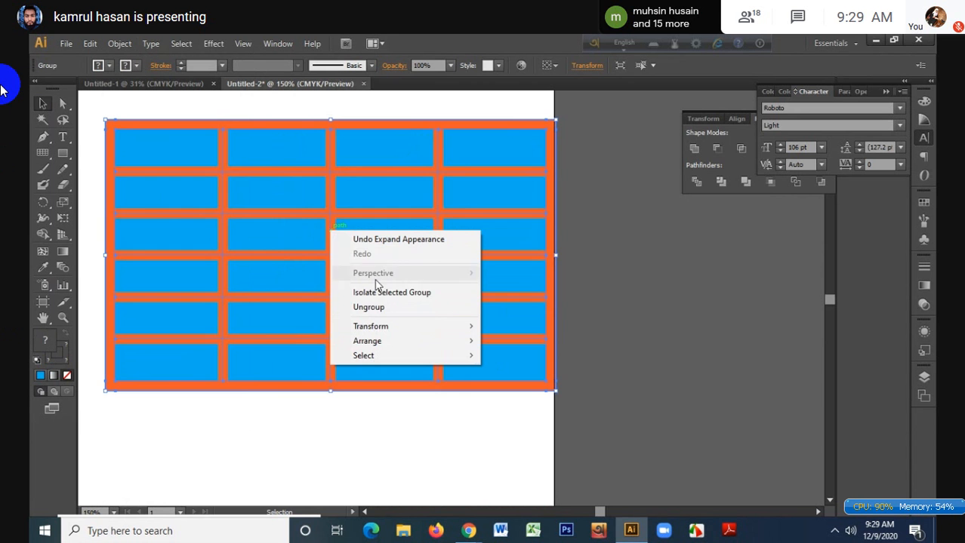
click(380, 307)
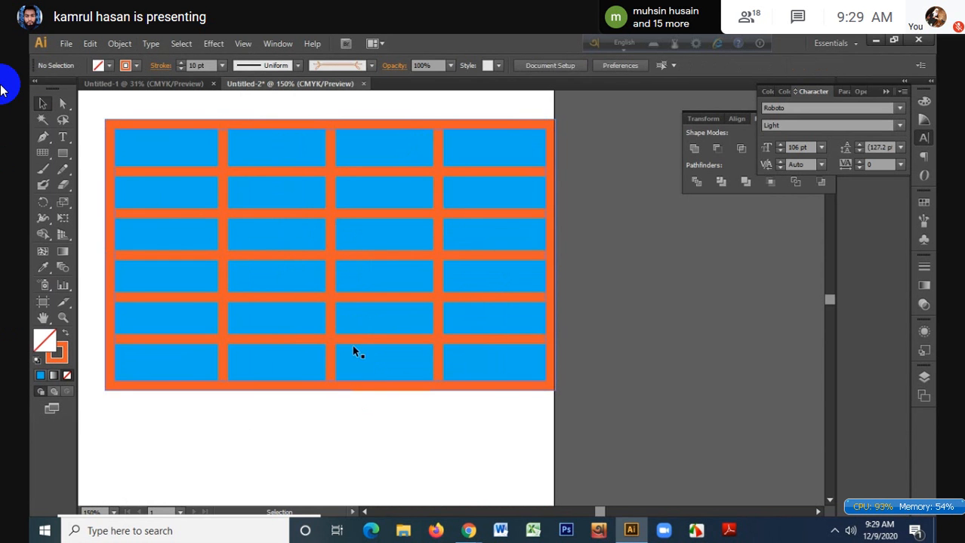
click(380, 256)
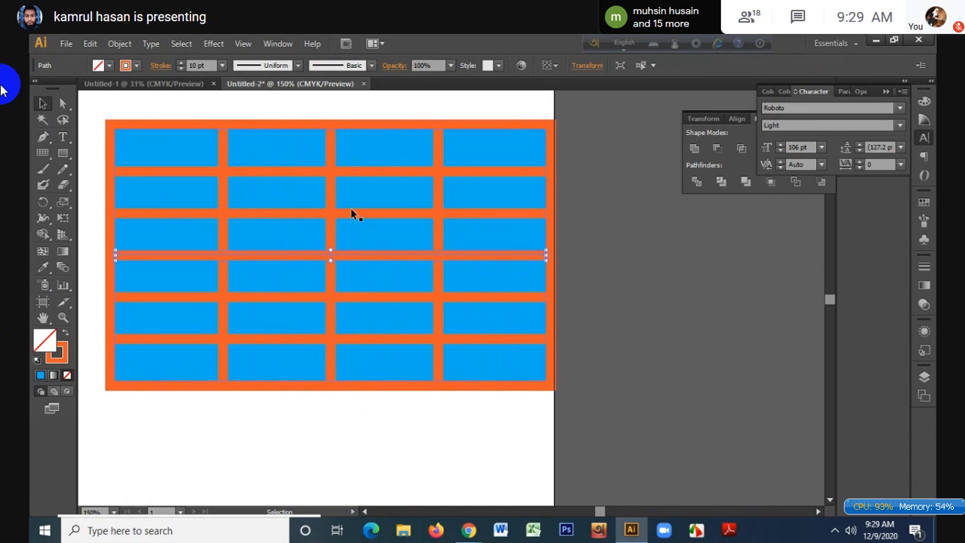
click(330, 181)
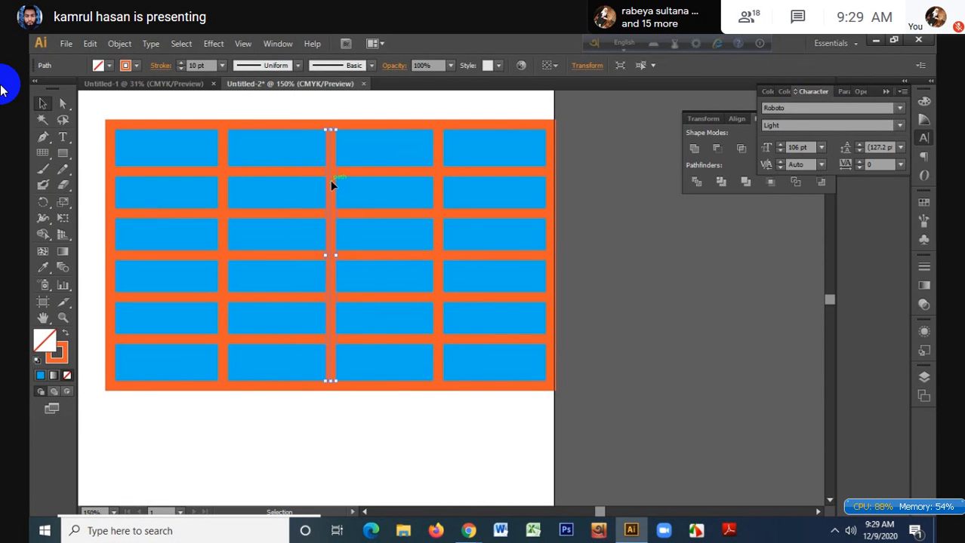
- Apply the Divide pathfinder to all grid pieces together with the blue background, then ungroup the result and deselect it
drag(101, 106, 602, 404)
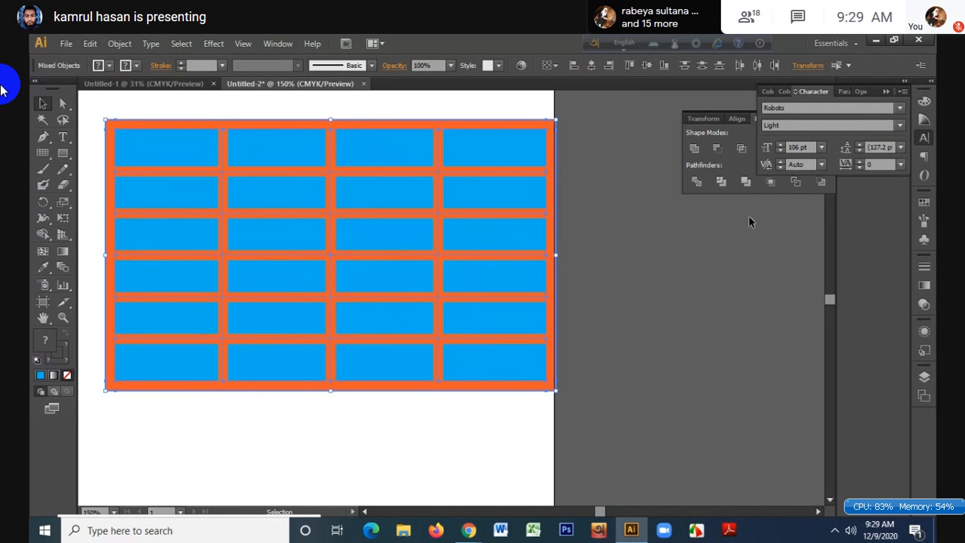
click(701, 181)
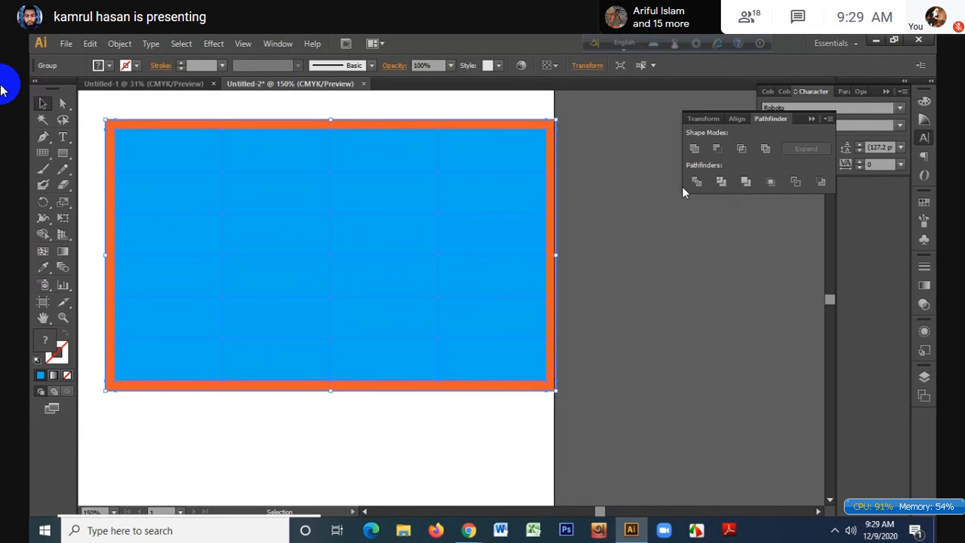
right_click(483, 181)
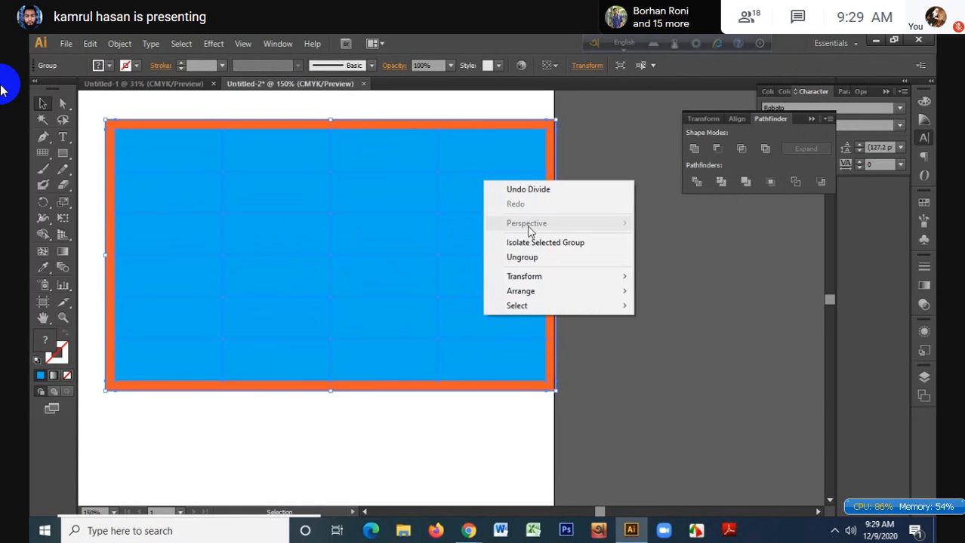
click(540, 257)
click(619, 250)
- Fill the last cell of the grid's first row with green and the third cell of the second row with tan
click(508, 145)
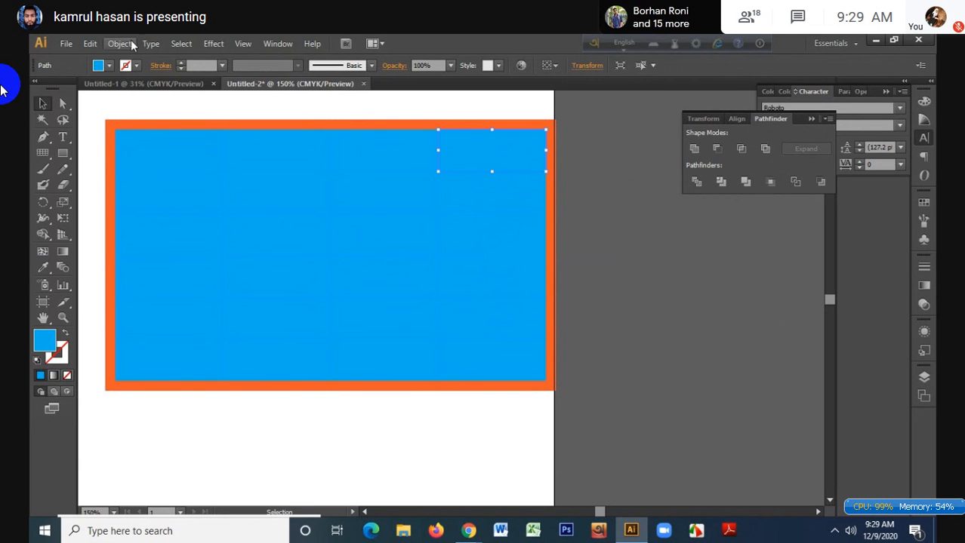
click(99, 66)
click(93, 89)
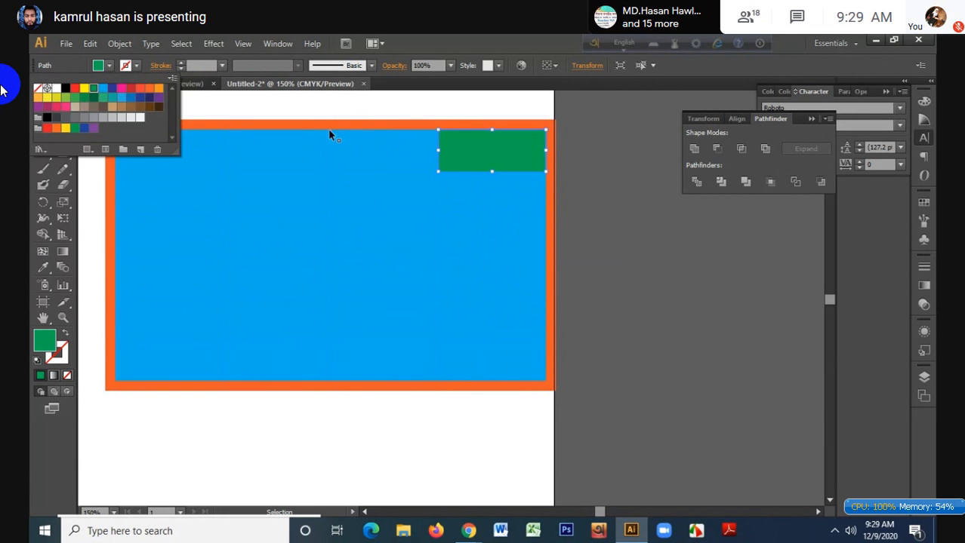
click(342, 203)
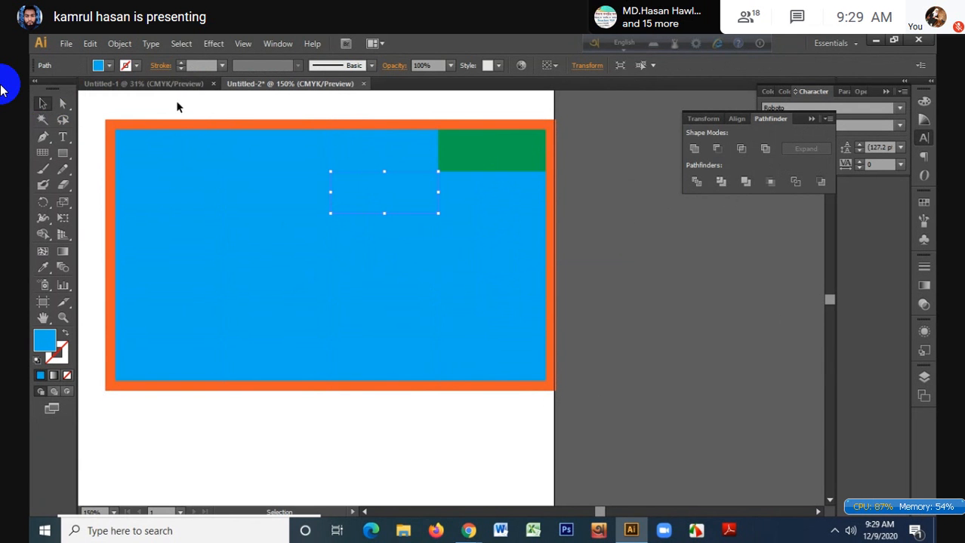
click(99, 67)
click(114, 110)
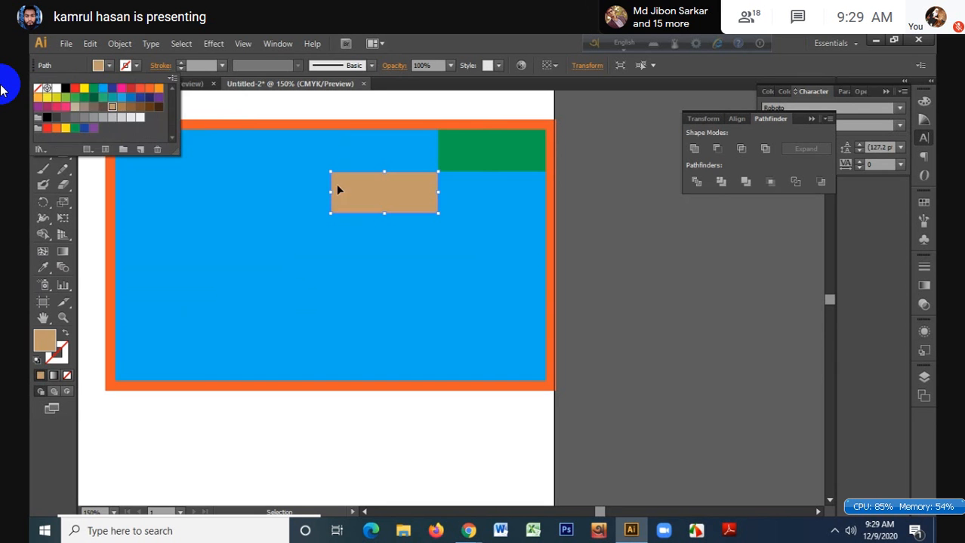
click(582, 228)
- Try moving the third cell of the first row down and left within the grid, and undo the move
click(476, 241)
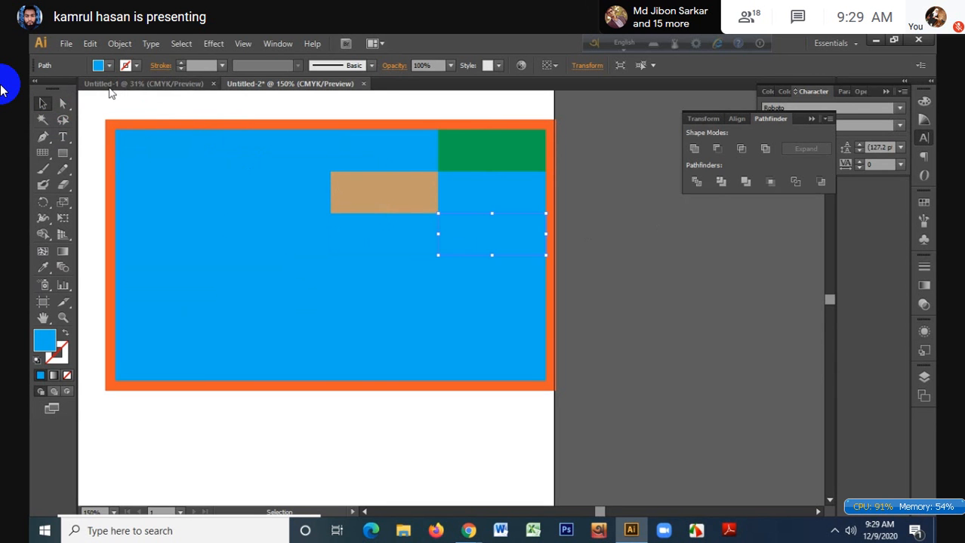
click(350, 124)
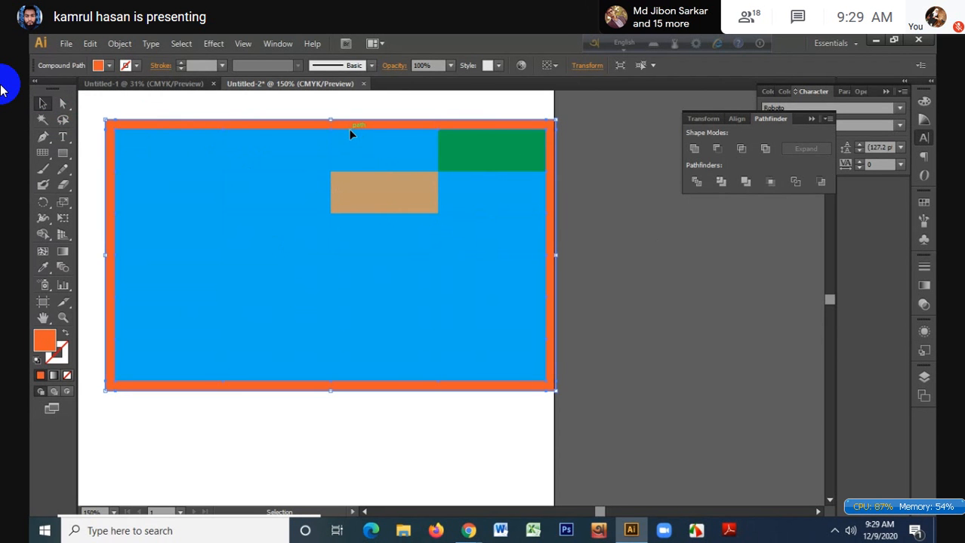
drag(374, 160, 274, 308)
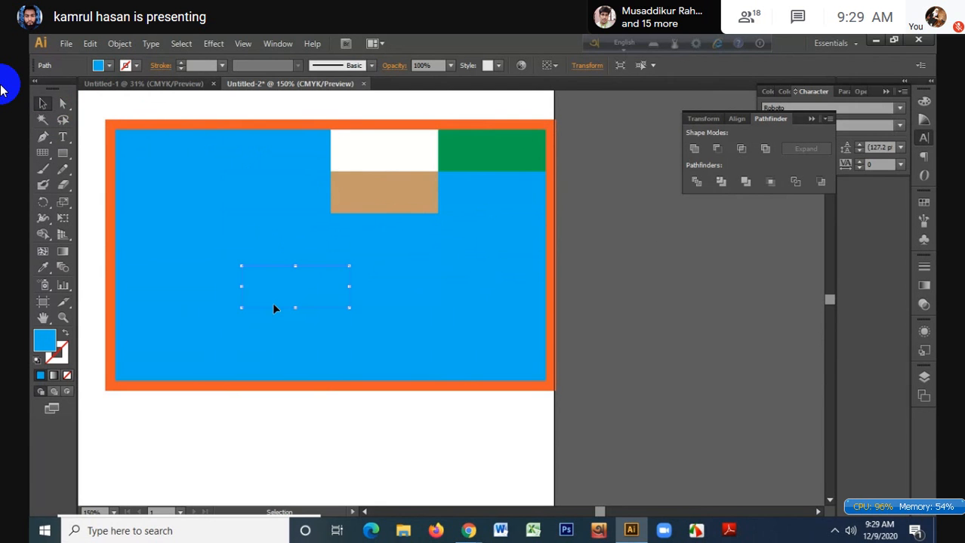
key(ctrl+z)
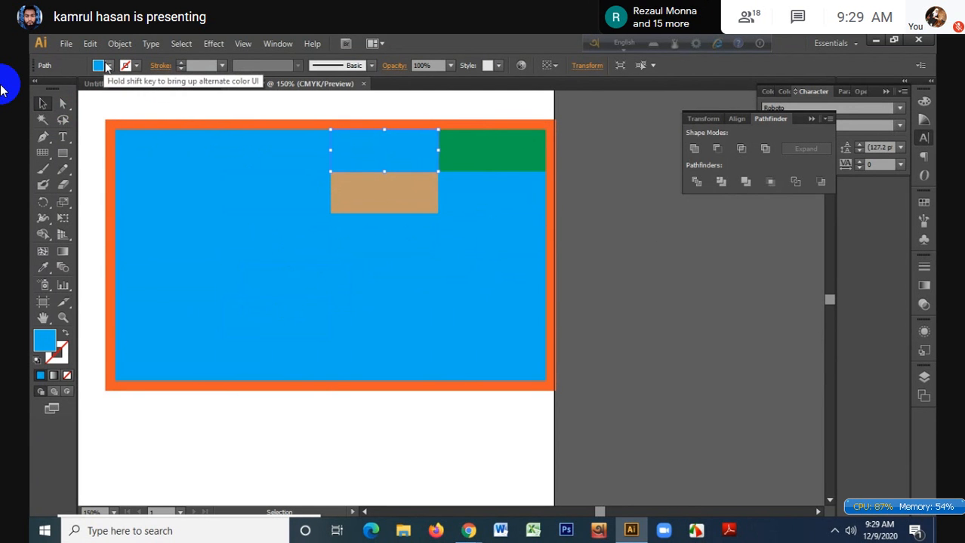
- Fill the third cell of the grid's first row with dark brown
click(108, 67)
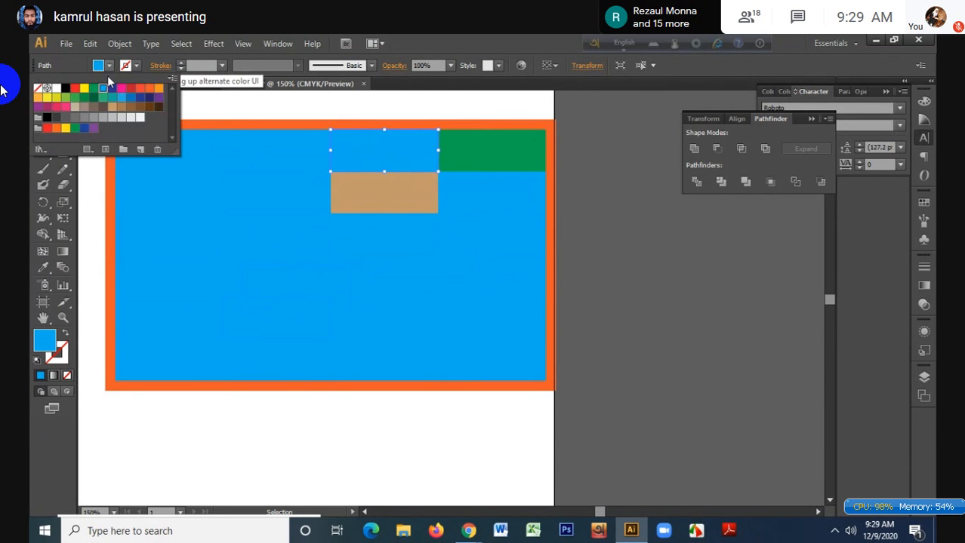
click(150, 106)
click(354, 253)
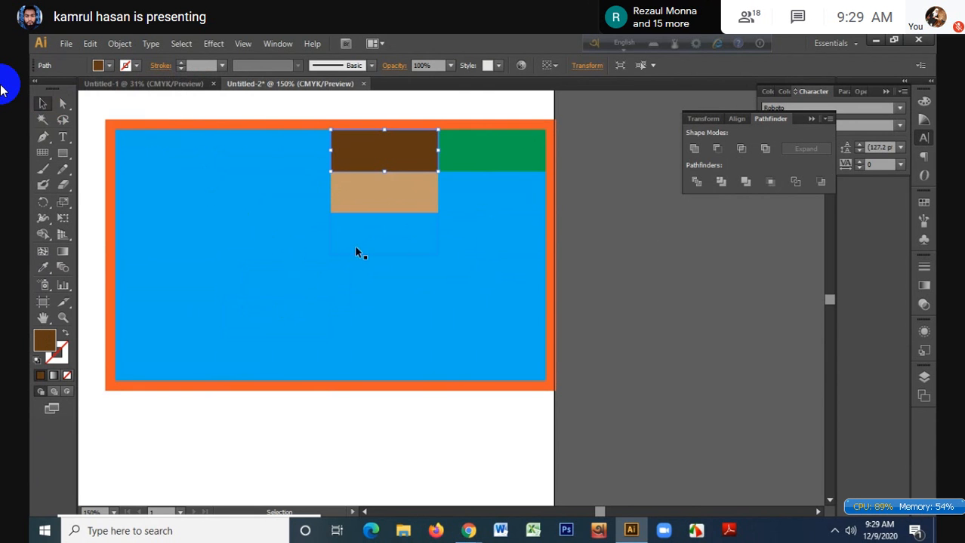
- Select the frame and all divided cells of the coloured grid and delete them from the artboard
click(188, 179)
click(219, 246)
click(144, 240)
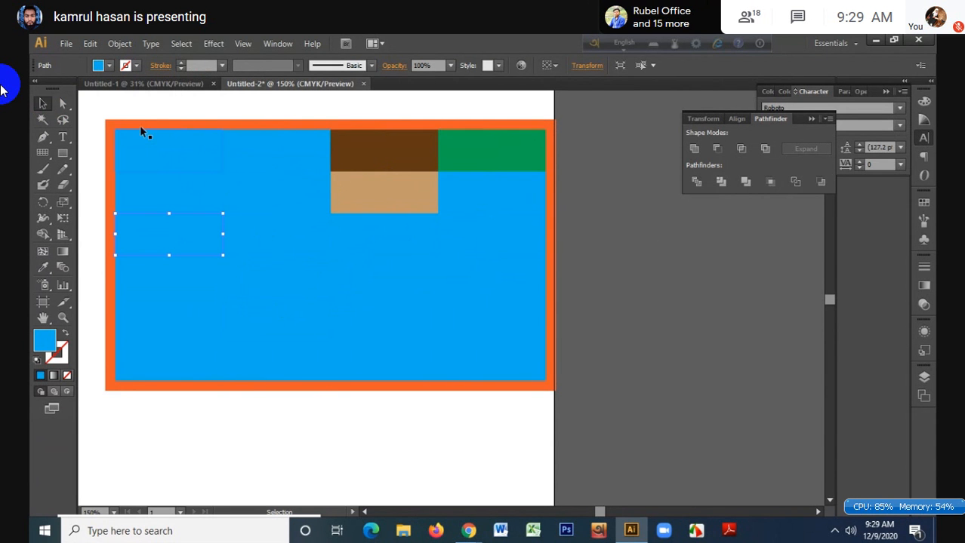
drag(93, 118, 597, 438)
key(Delete)
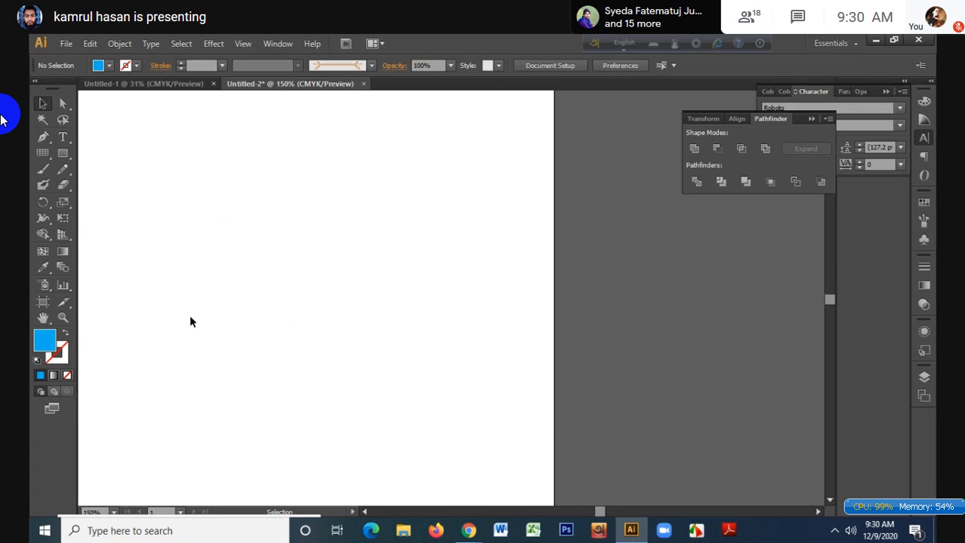
- Draw a new rectangular grid across the middle of the empty artboard and set its stroke weight to 4 pt
click(65, 154)
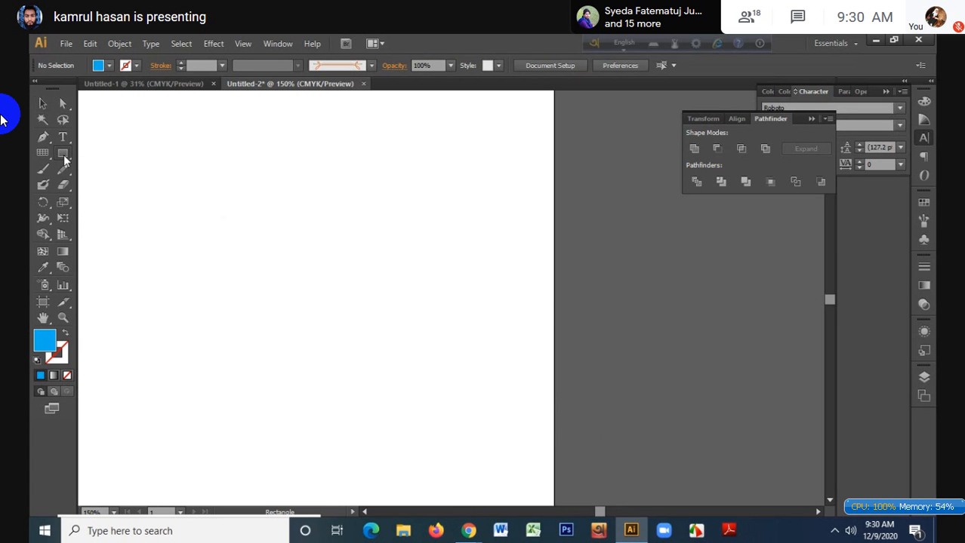
click(43, 155)
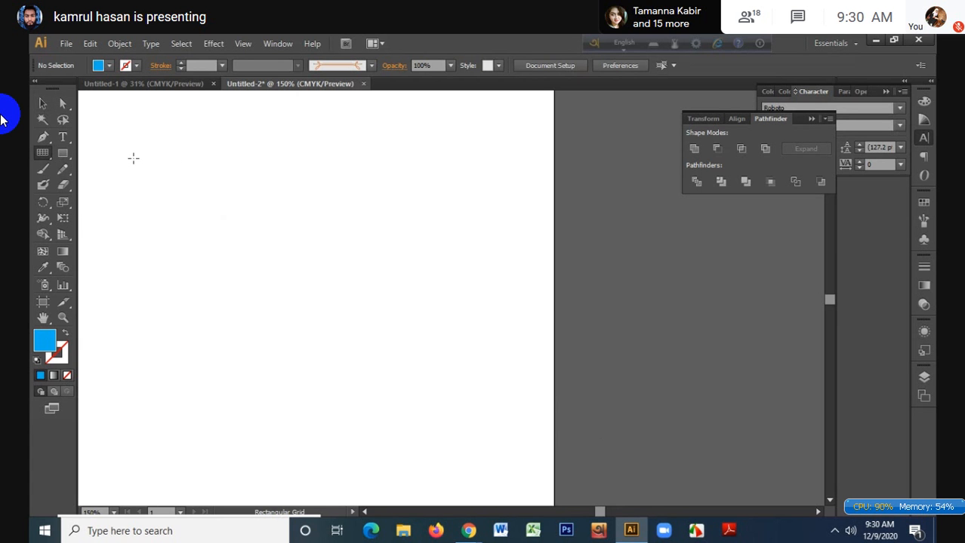
drag(132, 159, 502, 375)
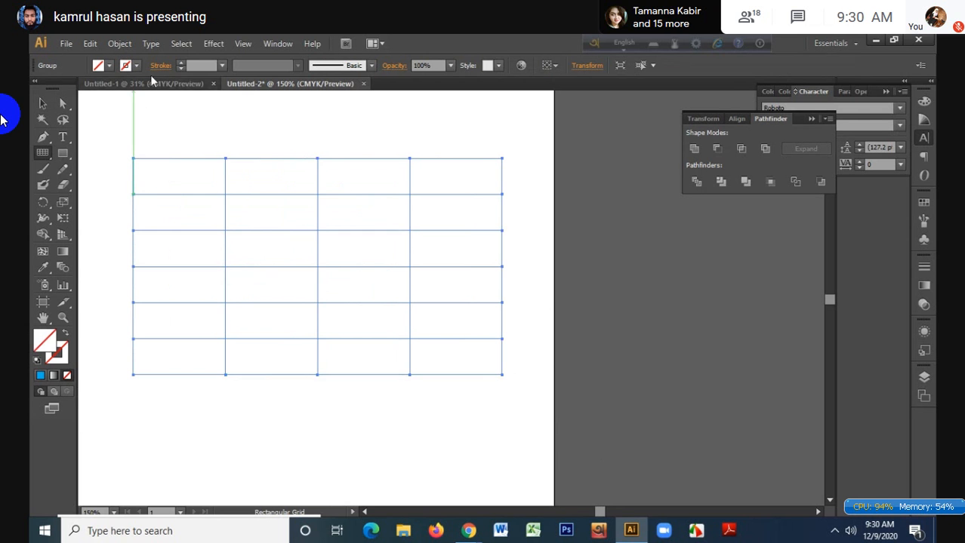
click(200, 66)
text(4)
key(Return)
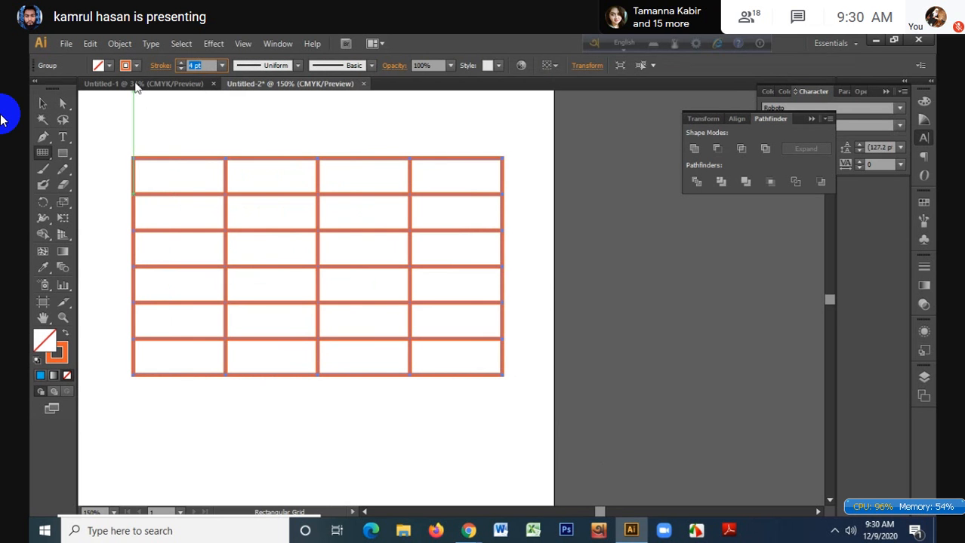
- Expand the new grid with both Fill and Stroke enabled to convert its lines into filled shapes
click(42, 105)
click(42, 106)
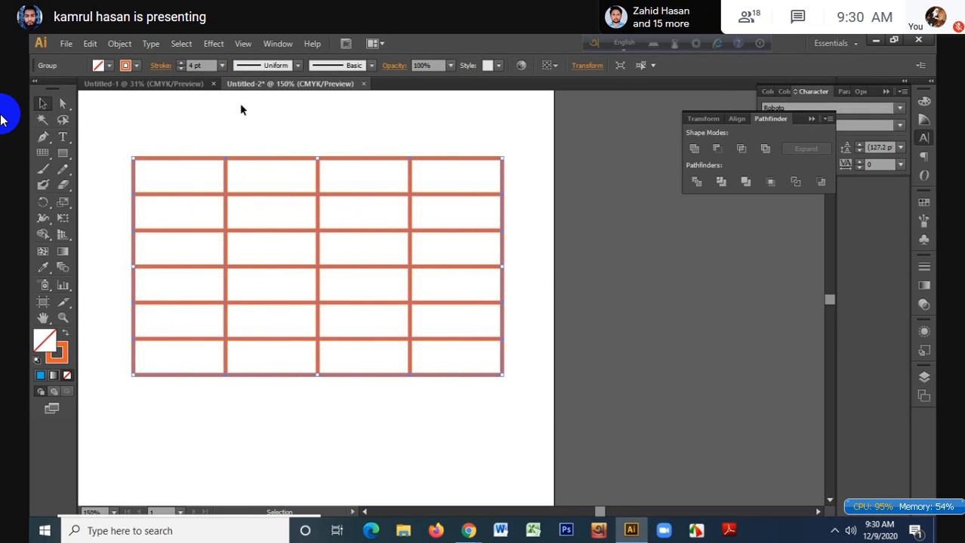
click(121, 45)
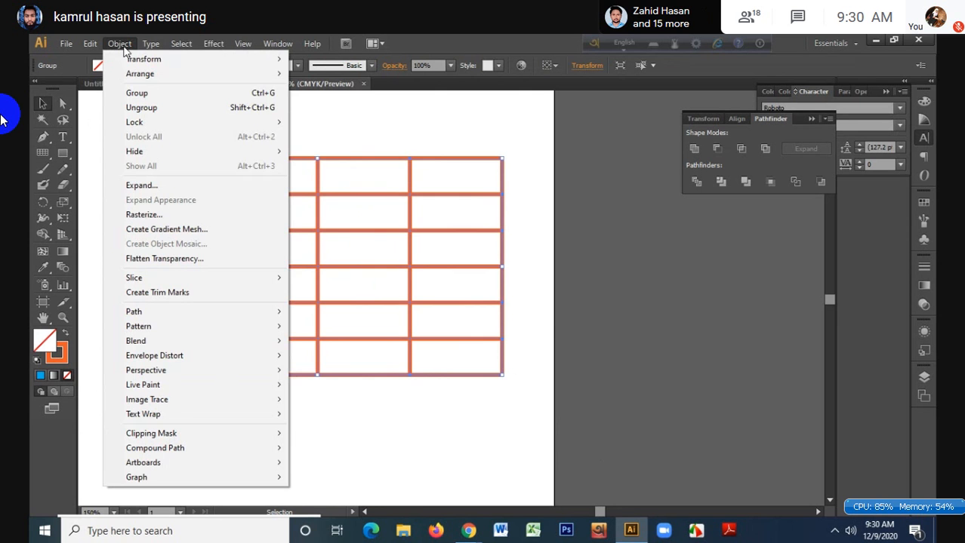
click(194, 185)
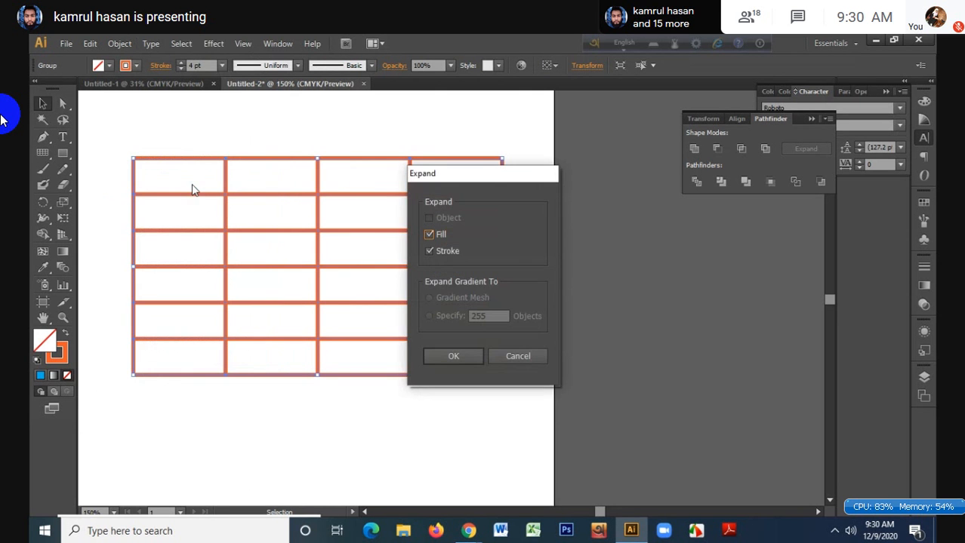
click(462, 357)
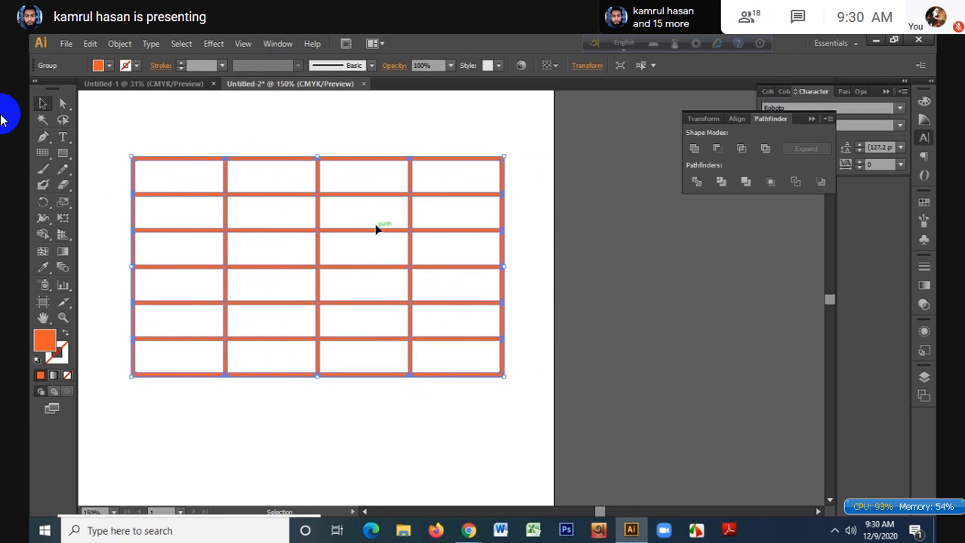
- Draw a rectangle over the expanded grid from corner to corner and fill it with CMYK Blue
click(63, 153)
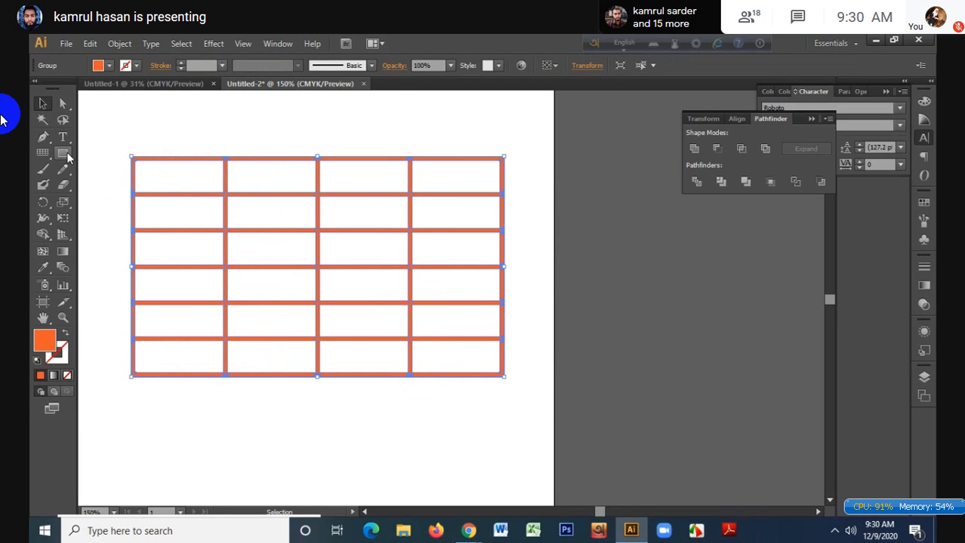
mouse_move(129, 156)
mouse_down()
mouse_move(225, 217)
mouse_move(505, 356)
mouse_move(504, 375)
mouse_up()
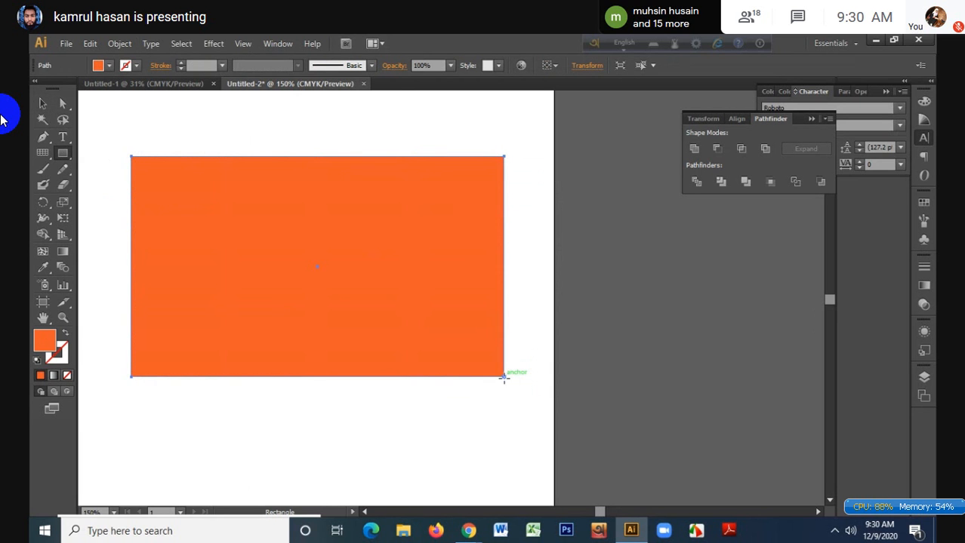
click(110, 66)
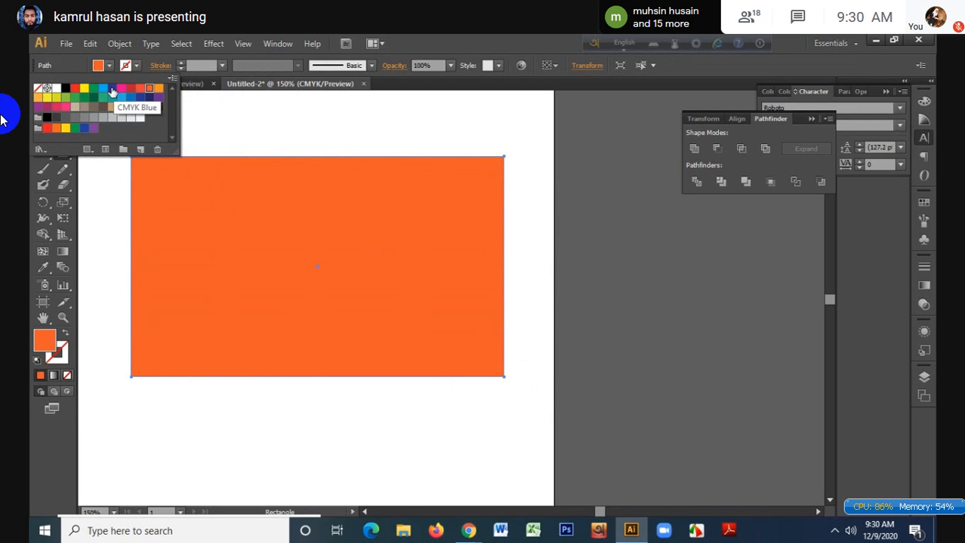
click(112, 88)
key(Escape)
key(v)
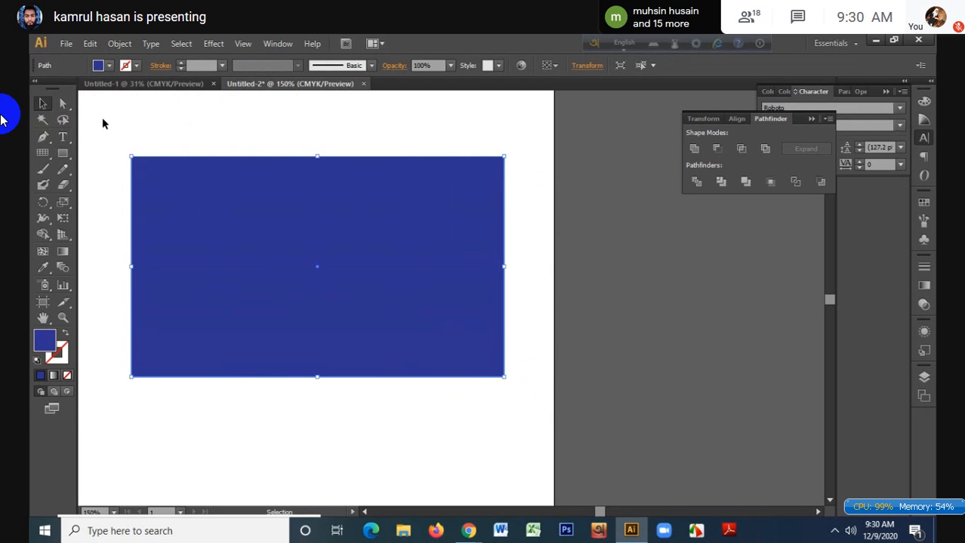
- Send the blue rectangle to the back so it lies behind the expanded orange grid
right_click(232, 208)
mouse_move(318, 388)
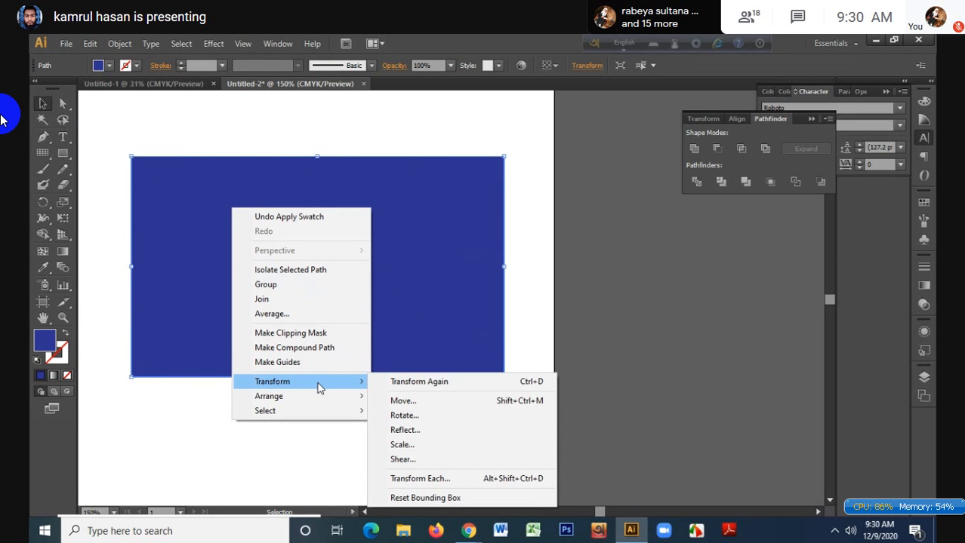
mouse_move(319, 405)
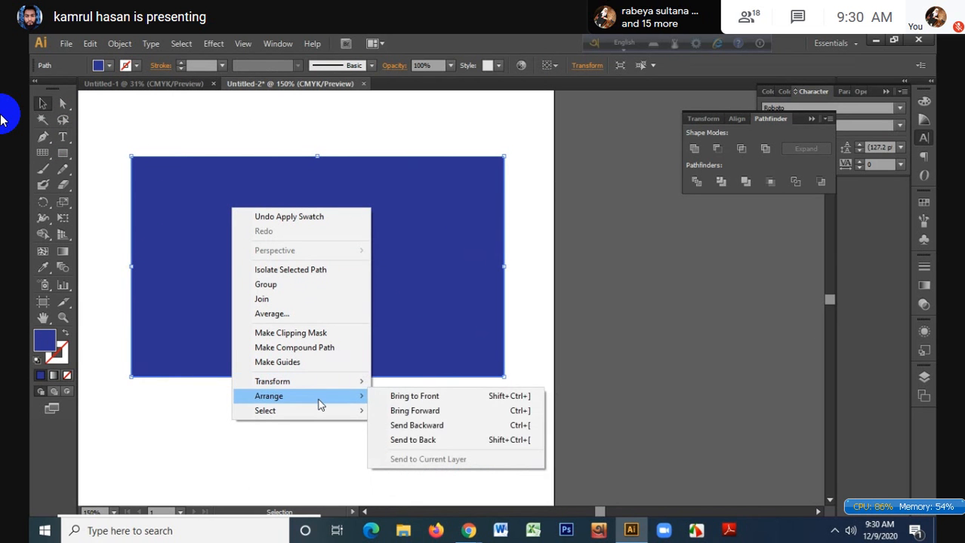
click(436, 440)
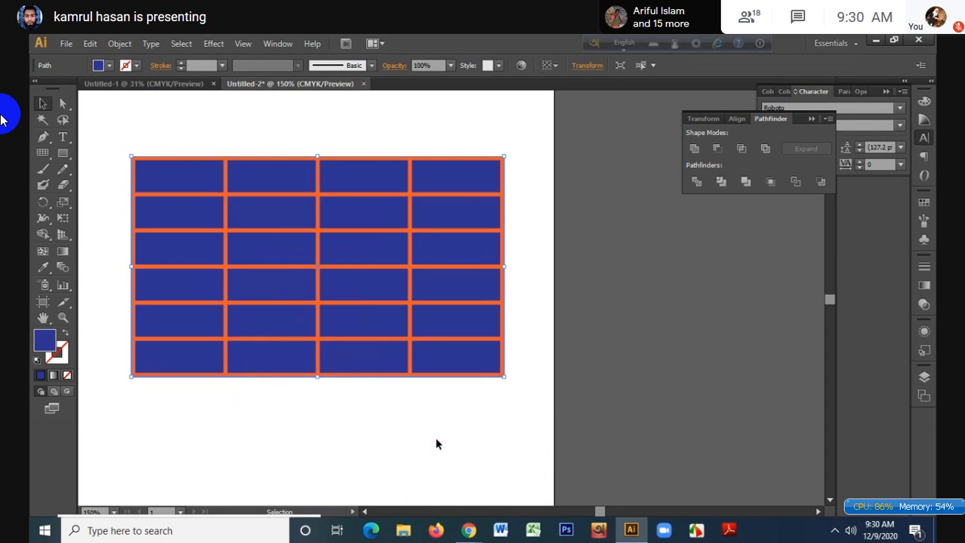
click(240, 120)
click(269, 171)
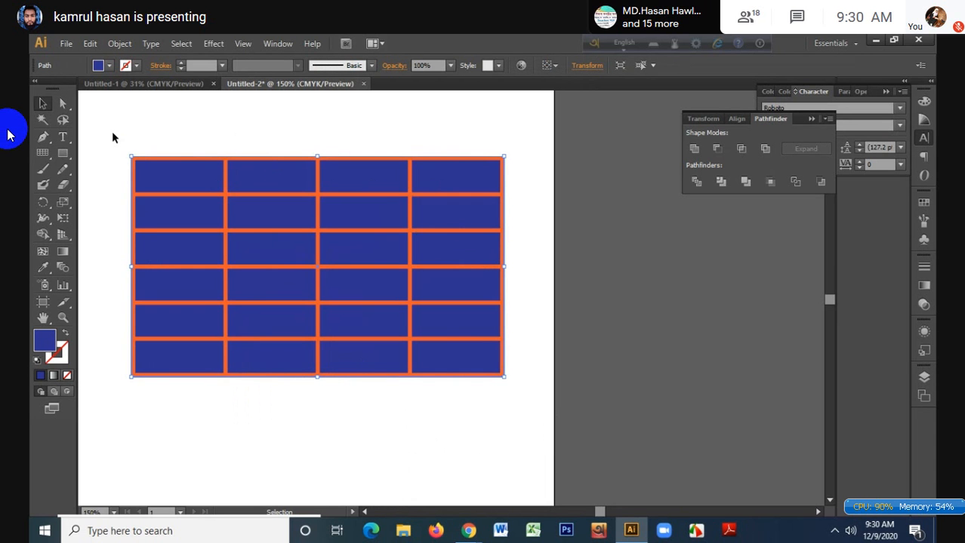
- Select the grid together with the blue rectangle, split them with Pathfinder Divide, and ungroup the result
drag(111, 132, 560, 417)
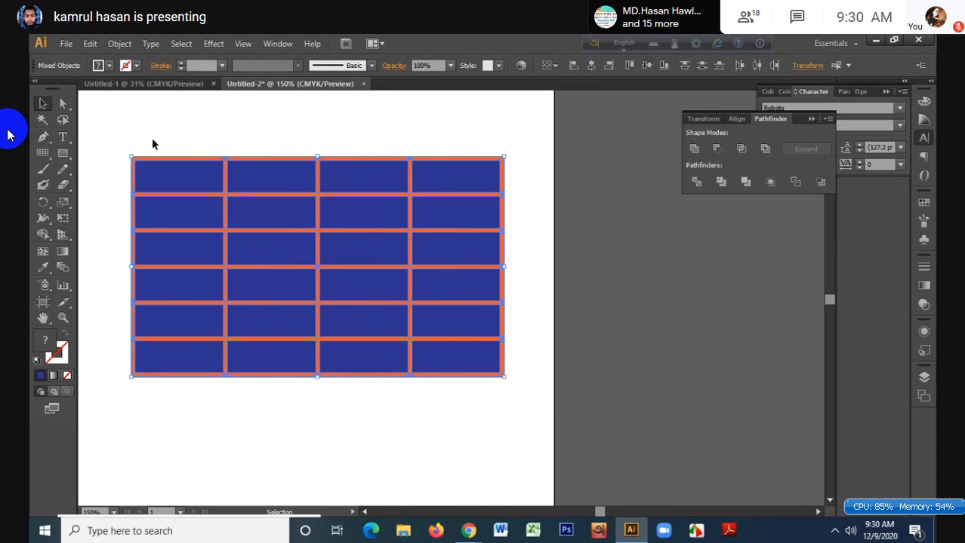
drag(211, 190, 542, 402)
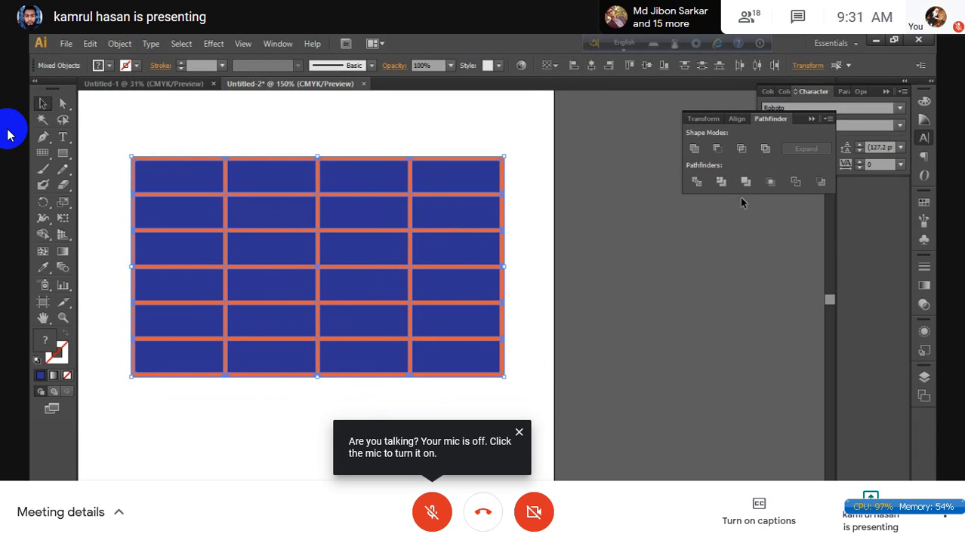
click(697, 184)
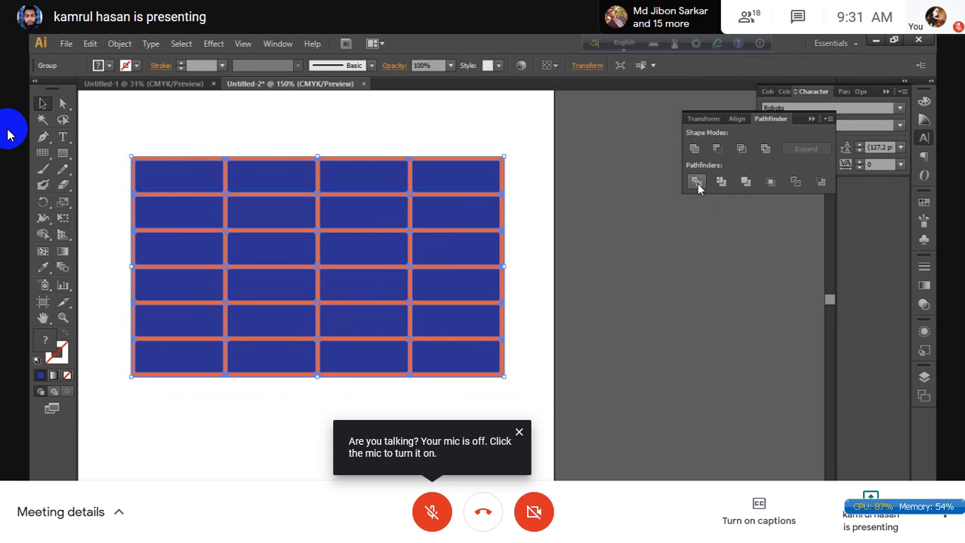
right_click(420, 171)
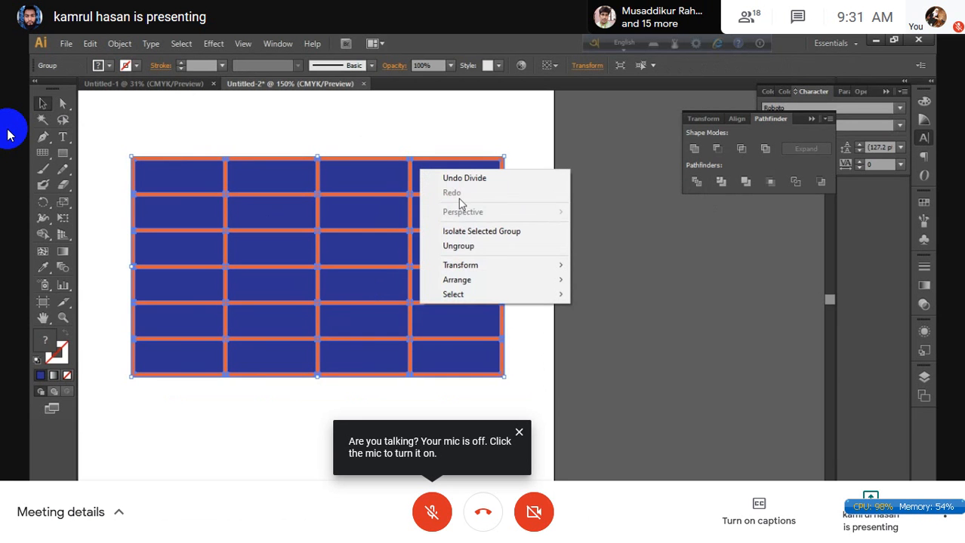
click(473, 248)
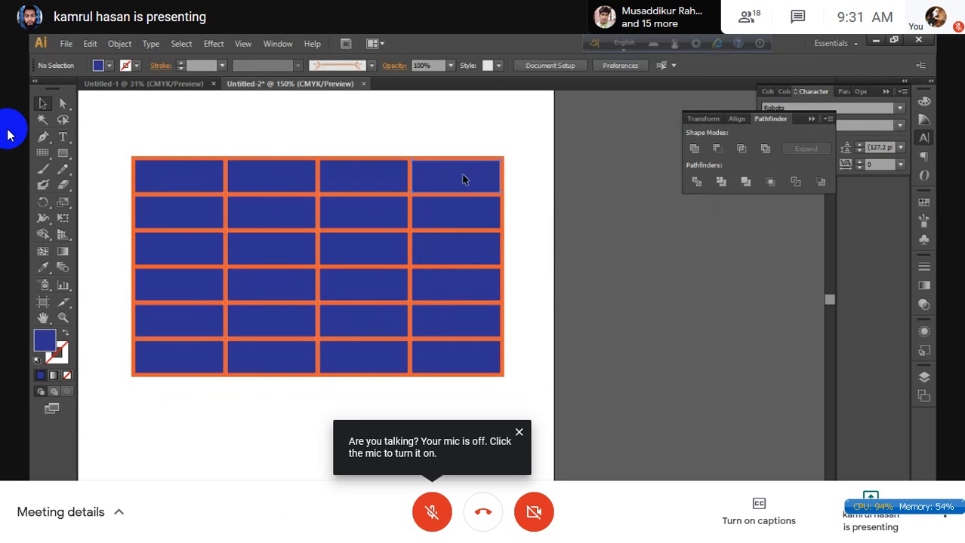
- Select the four cells running diagonally from the first row's first cell to the fourth row's last cell and fill them purple
click(387, 169)
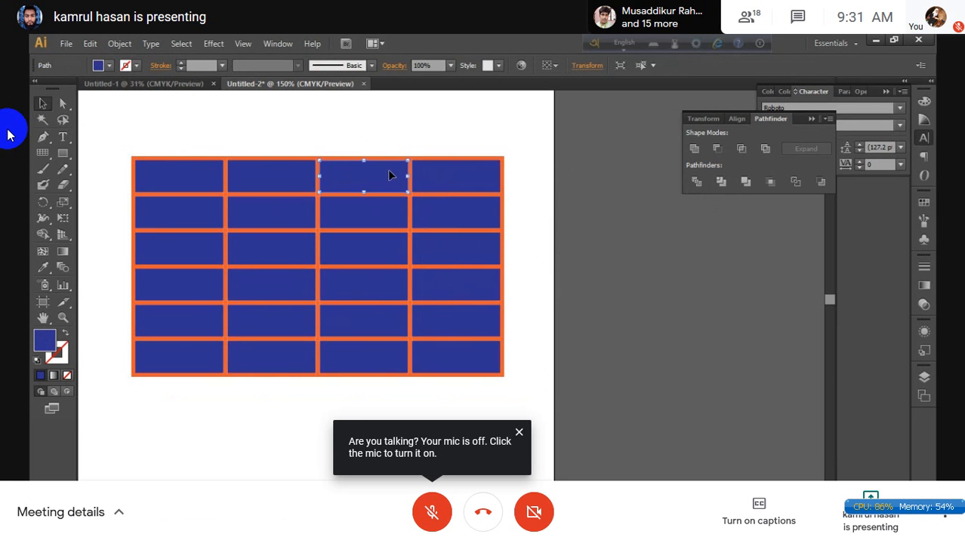
click(208, 174)
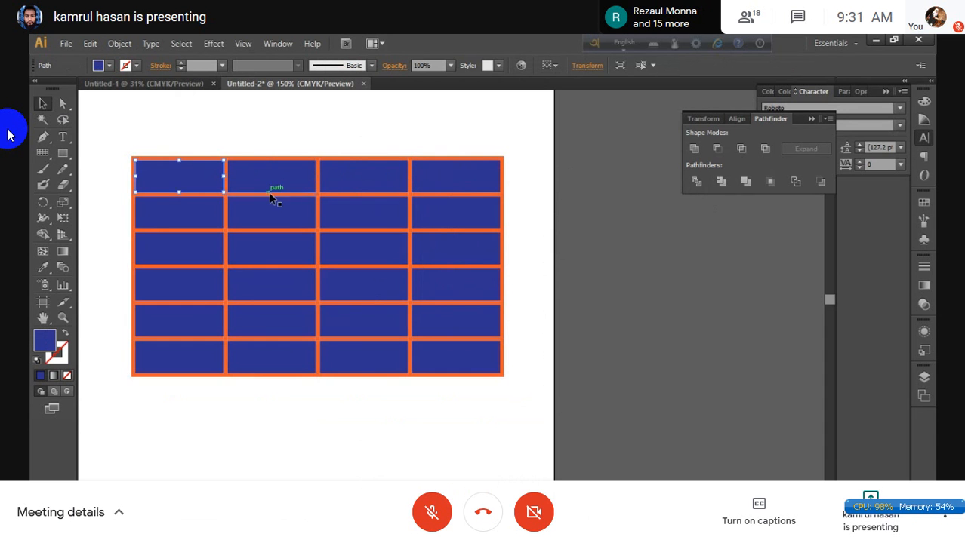
shift+click(291, 224)
shift+click(347, 250)
shift+click(436, 293)
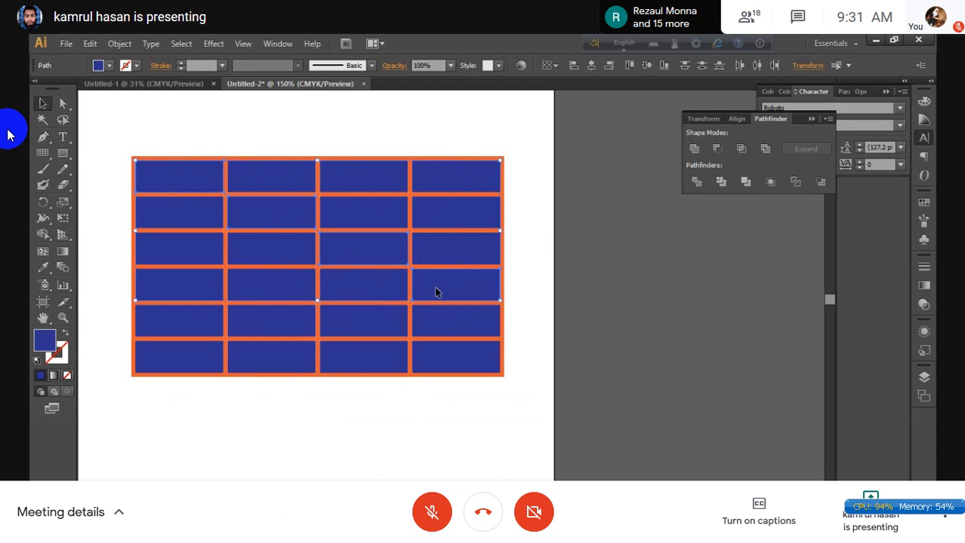
click(109, 65)
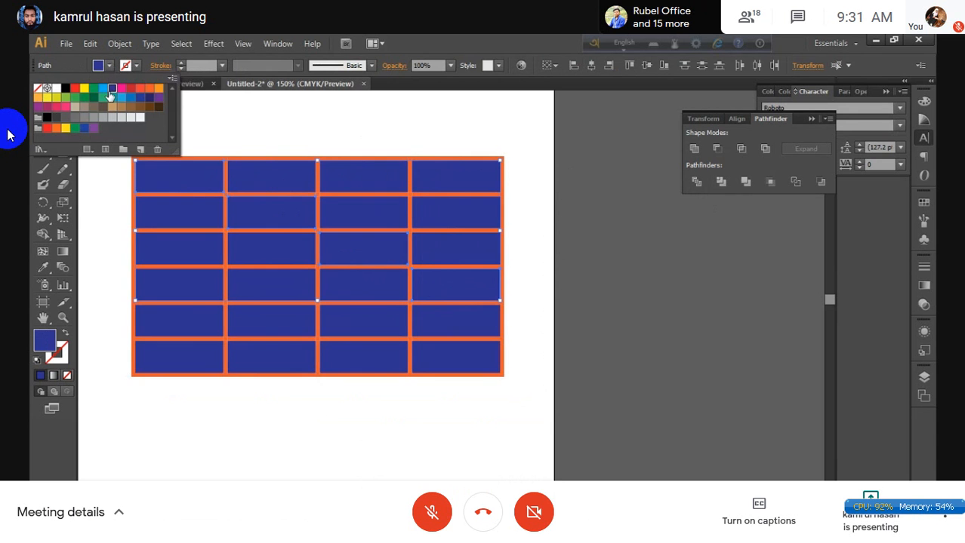
click(149, 89)
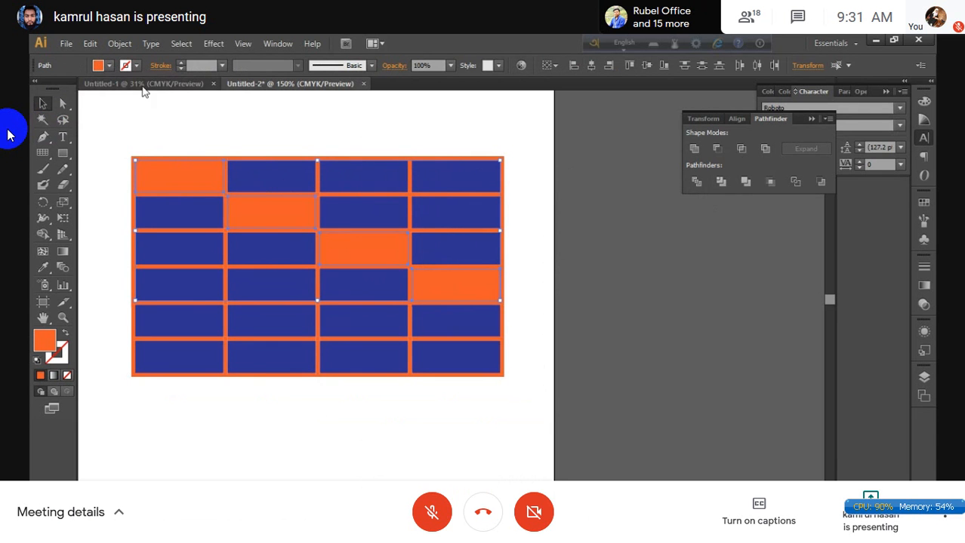
click(110, 65)
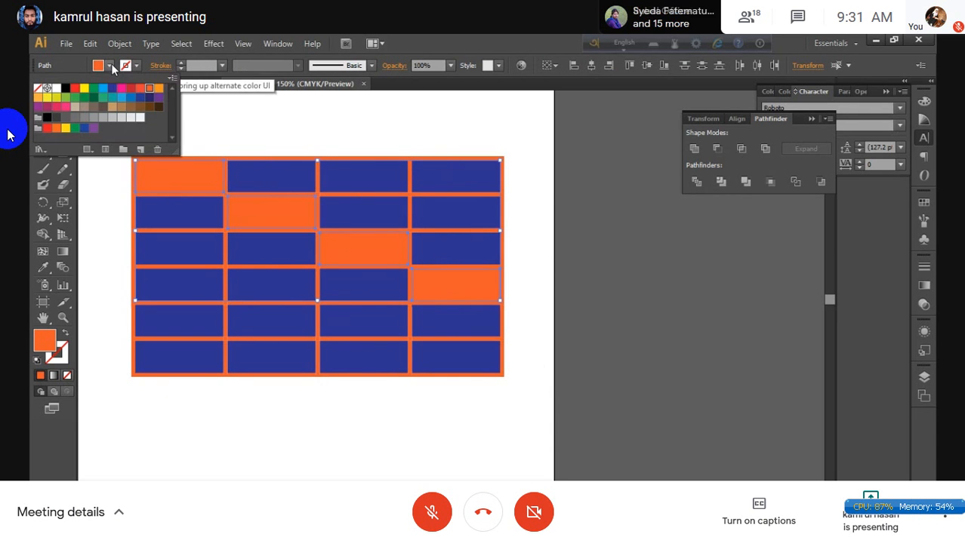
click(160, 98)
click(253, 127)
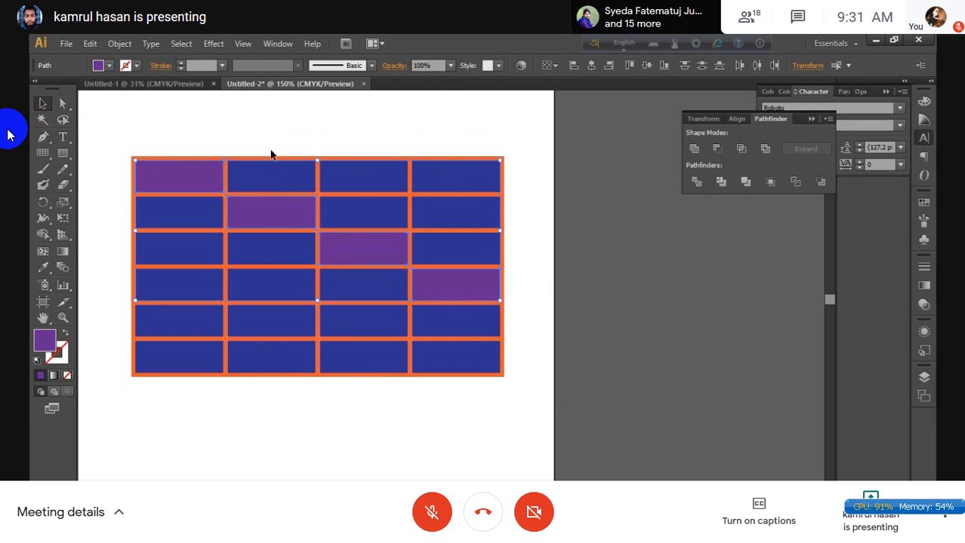
- Fill the three cells diagonally above the purple ones, from the first row's second cell to the third row's last cell, with dark navy
click(278, 175)
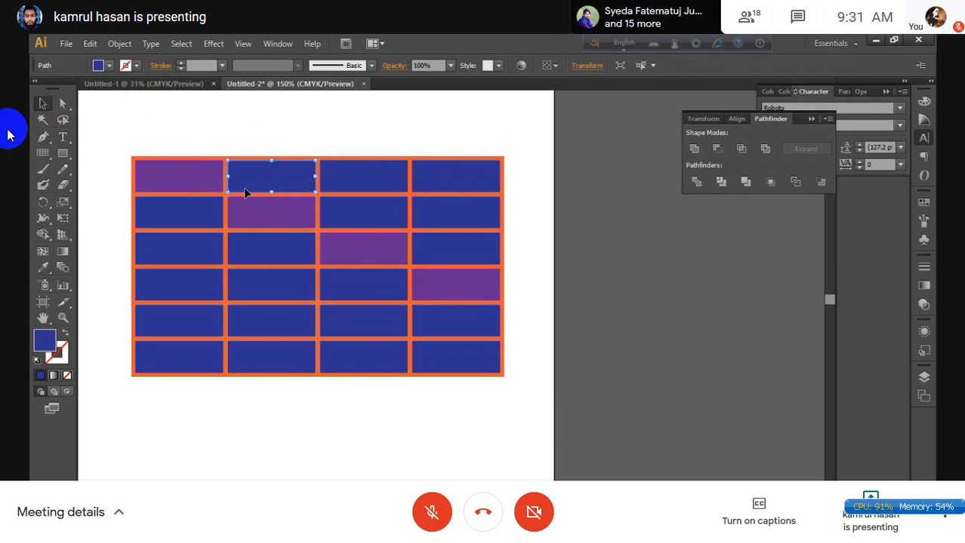
shift+click(352, 205)
shift+click(444, 220)
shift+click(447, 243)
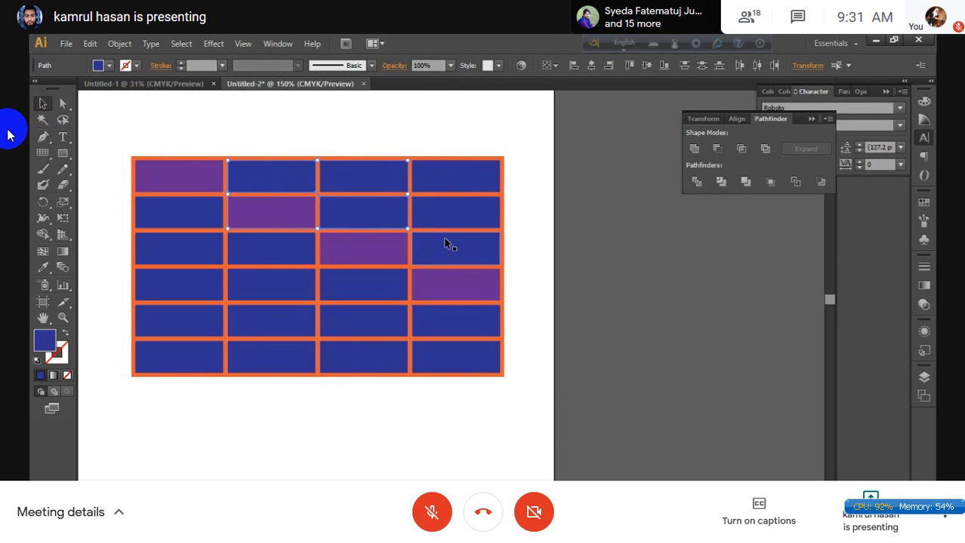
shift+click(453, 175)
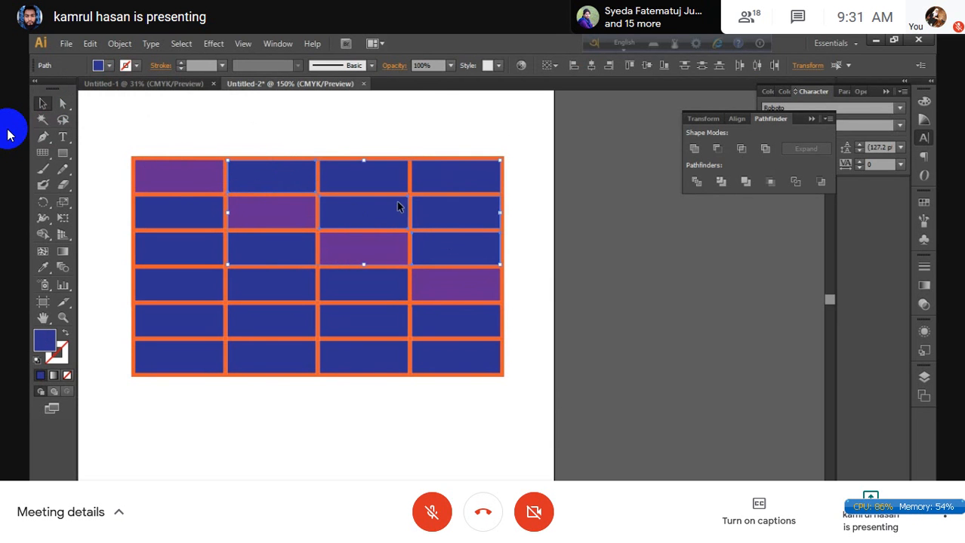
click(110, 66)
click(156, 99)
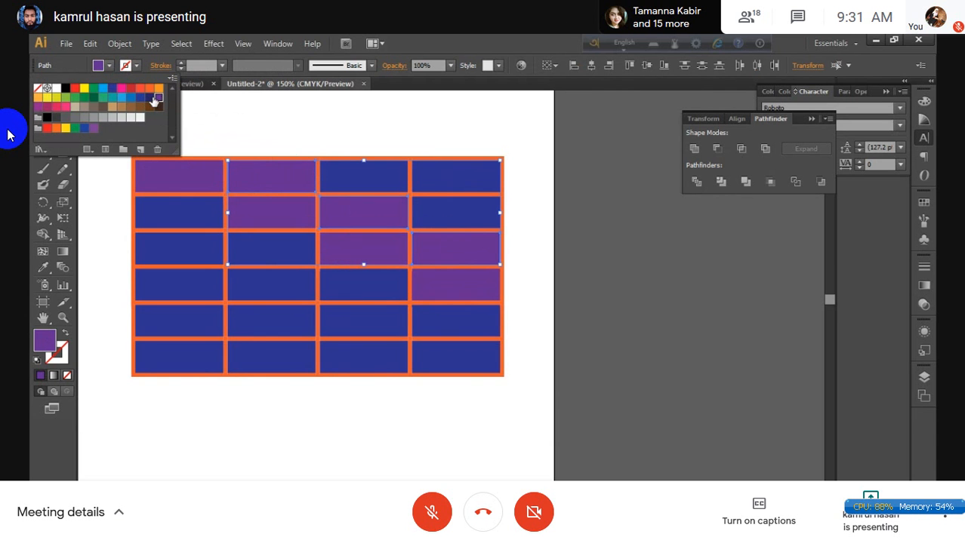
click(149, 99)
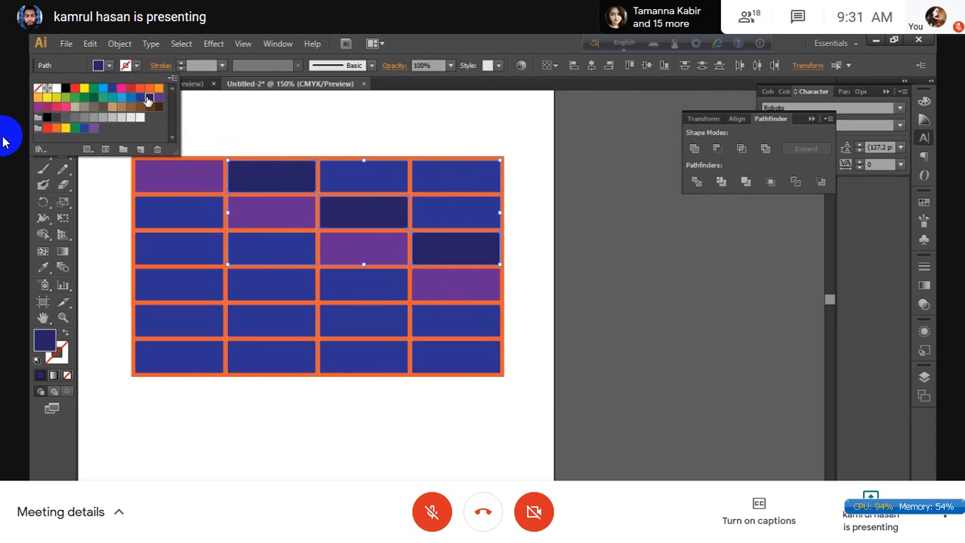
click(329, 128)
click(339, 126)
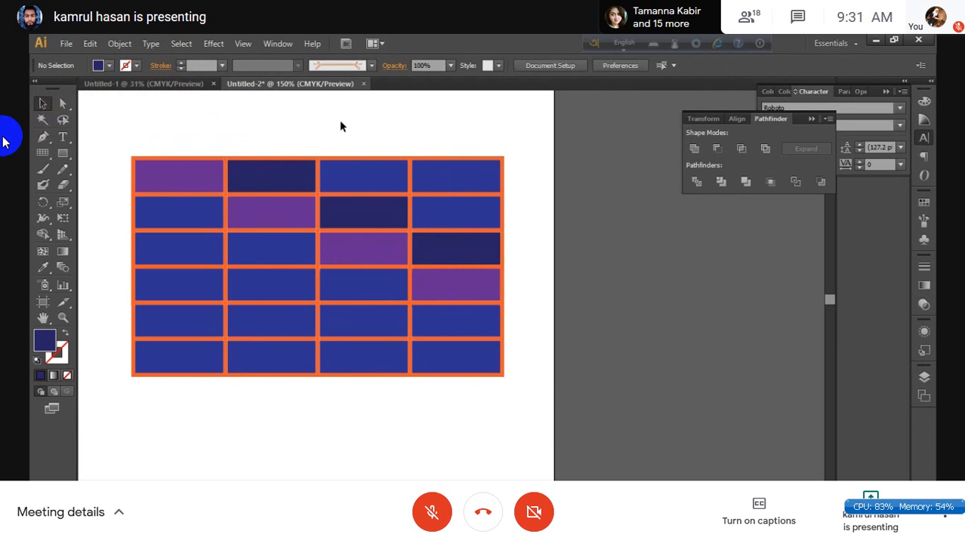
scroll(237, 177, up, 4)
click(336, 181)
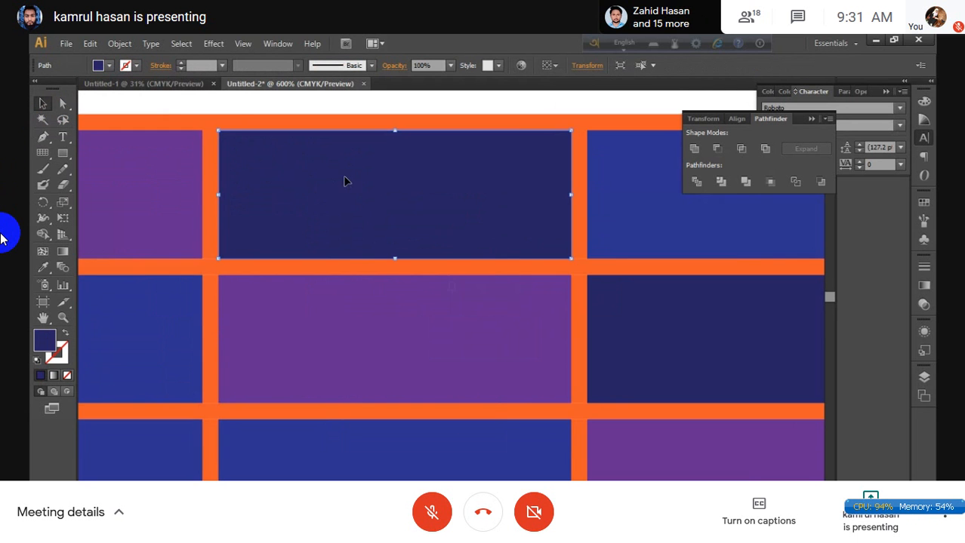
scroll(343, 181, down, 3)
click(474, 182)
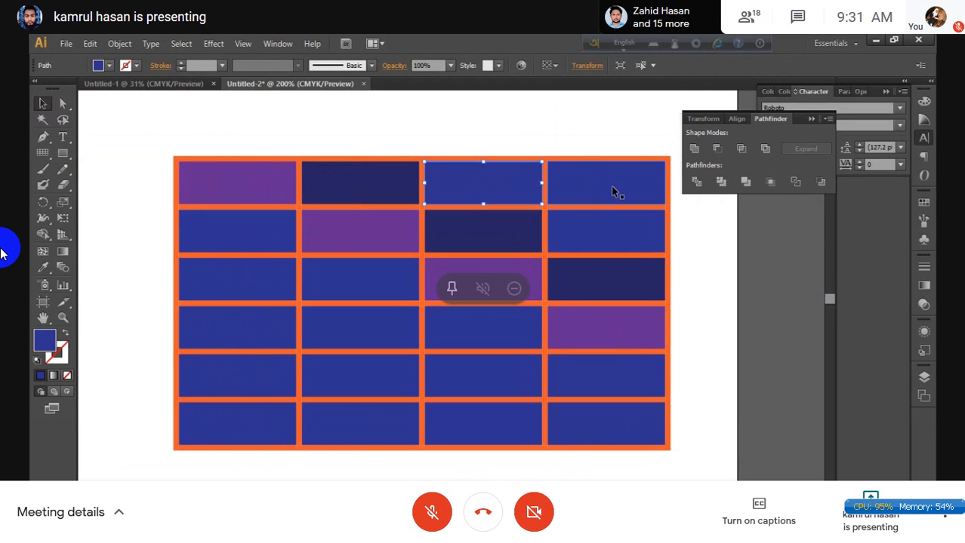
click(611, 185)
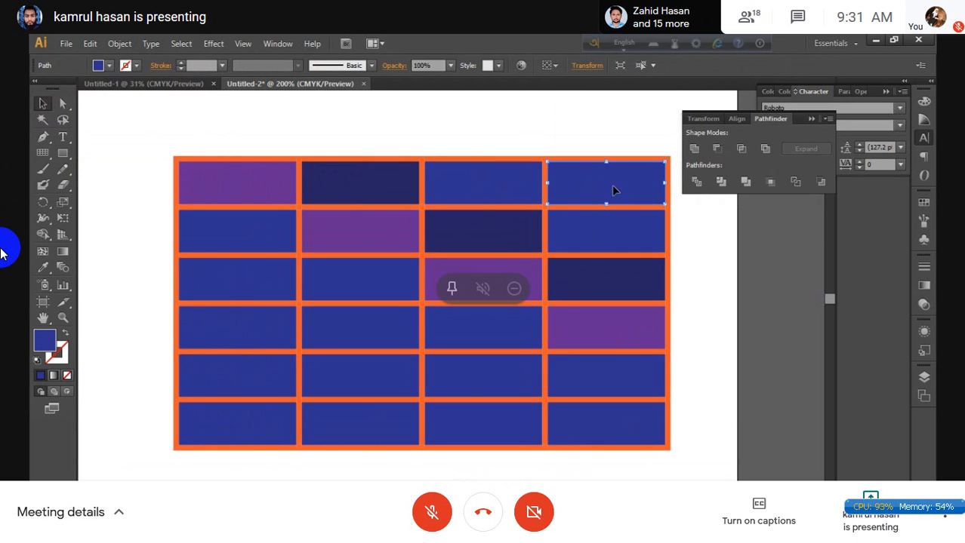
- Try to place text inside the grid's first purple cell with the Area Type Tool
click(60, 136)
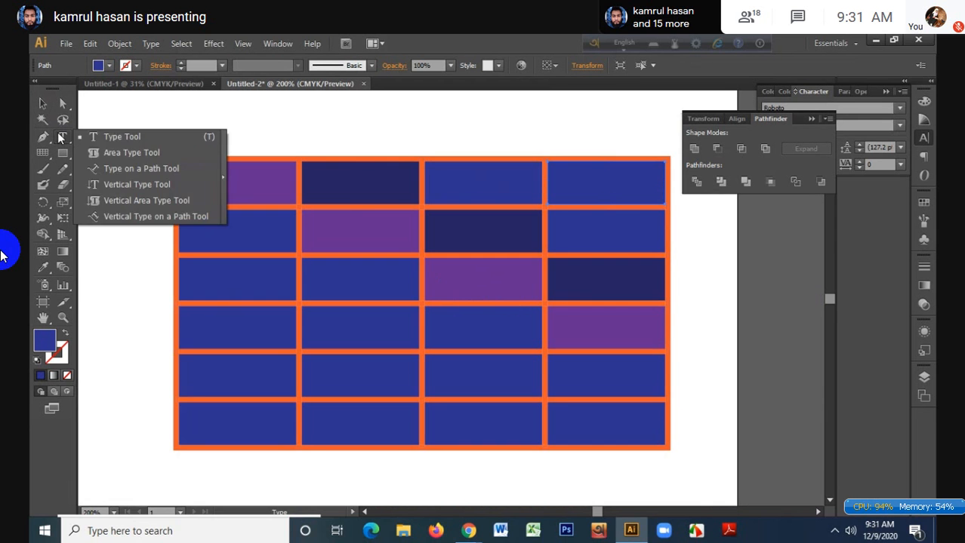
click(195, 161)
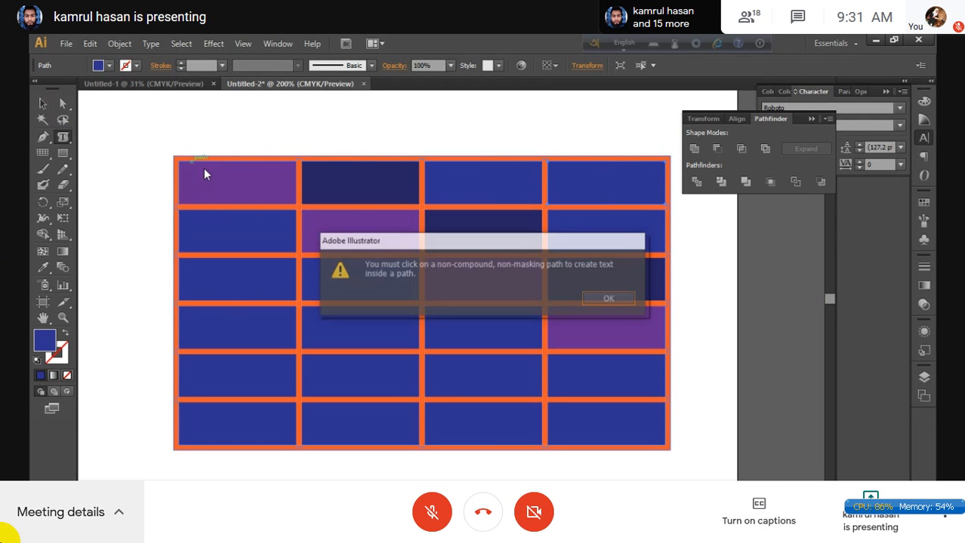
click(617, 298)
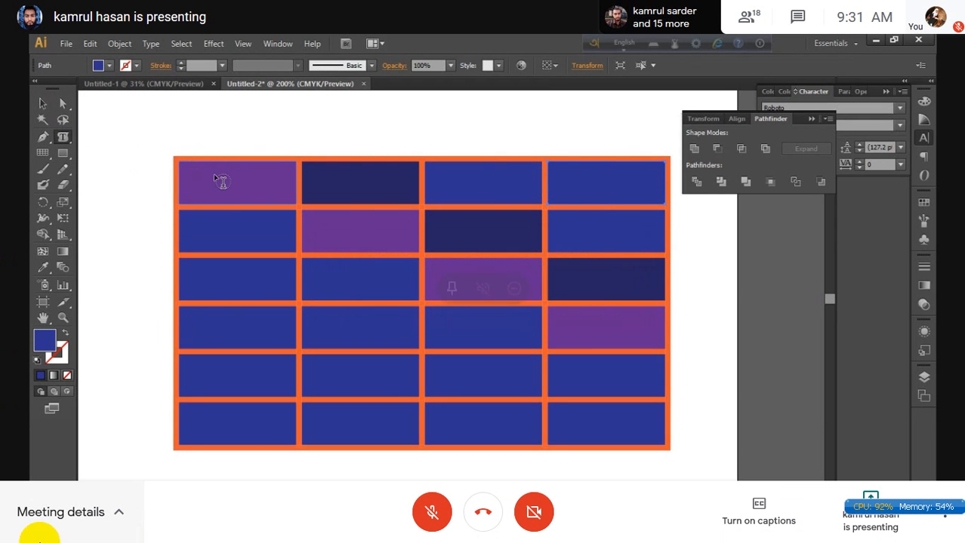
click(218, 162)
click(612, 299)
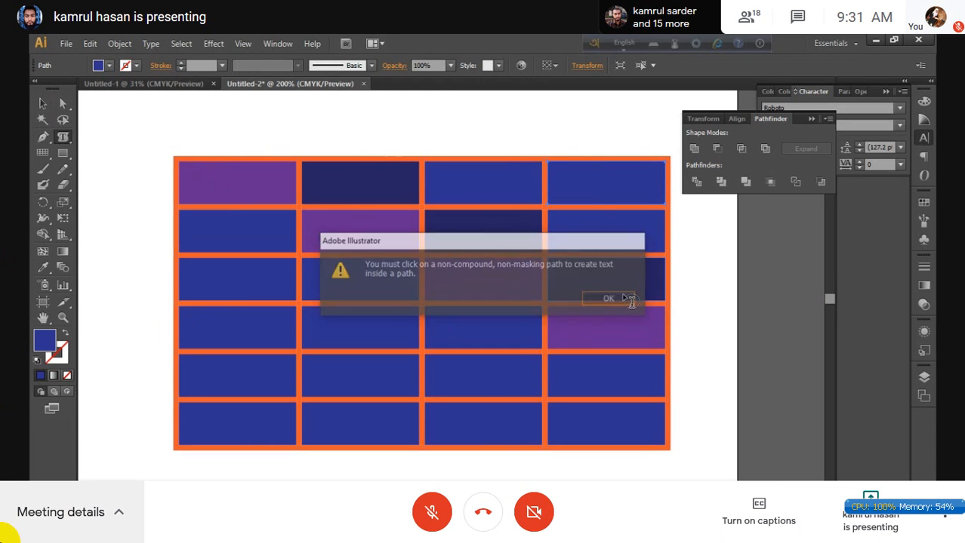
- Move the first row's purple cell out of the grid to the blank area just above it
click(43, 102)
click(219, 187)
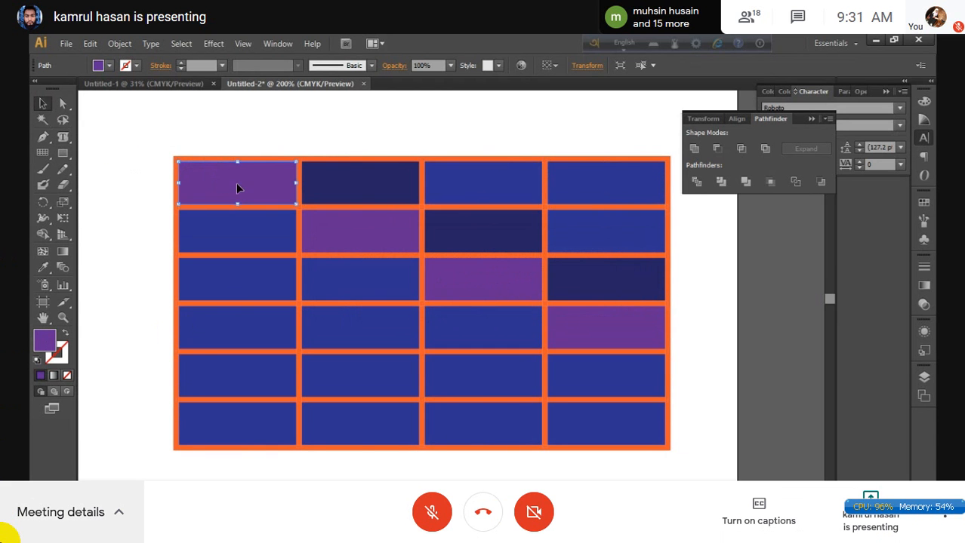
drag(236, 183, 240, 131)
scroll(240, 131, up, 1)
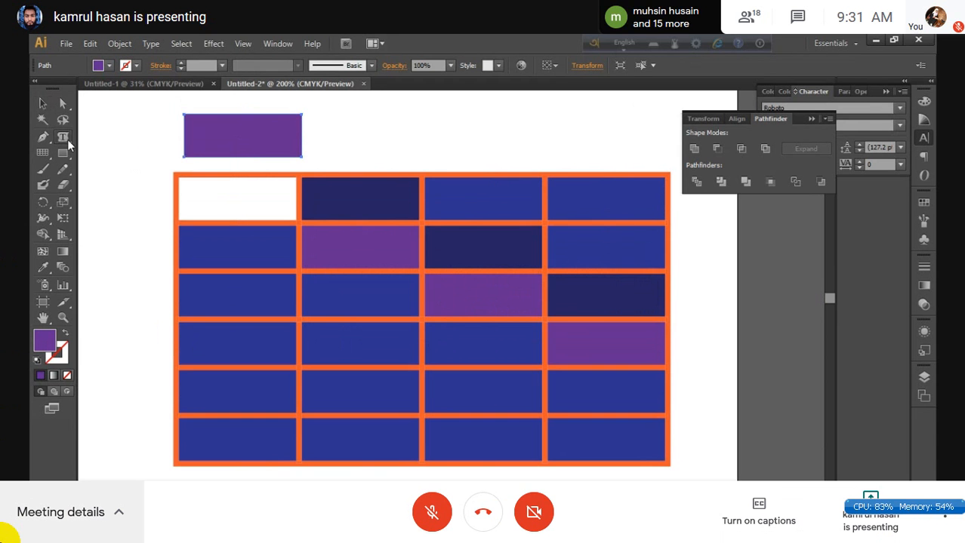
- Convert the detached purple rectangle above the grid into a text frame with the Area Type Tool, leaving it empty
click(65, 138)
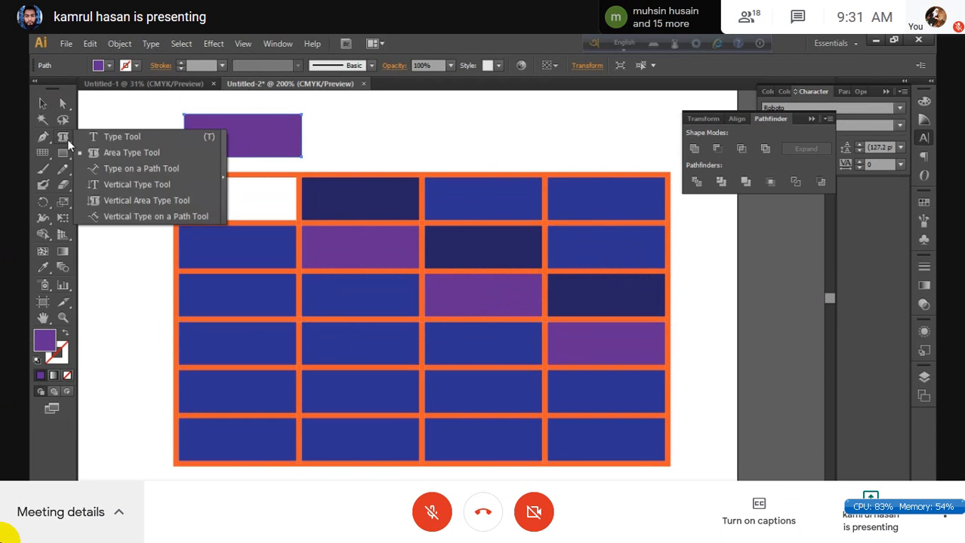
click(200, 115)
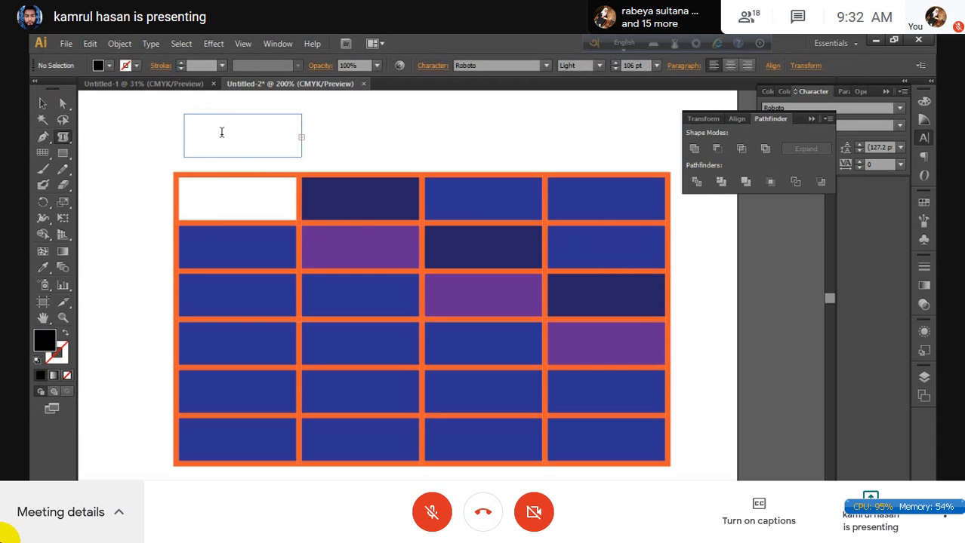
click(43, 104)
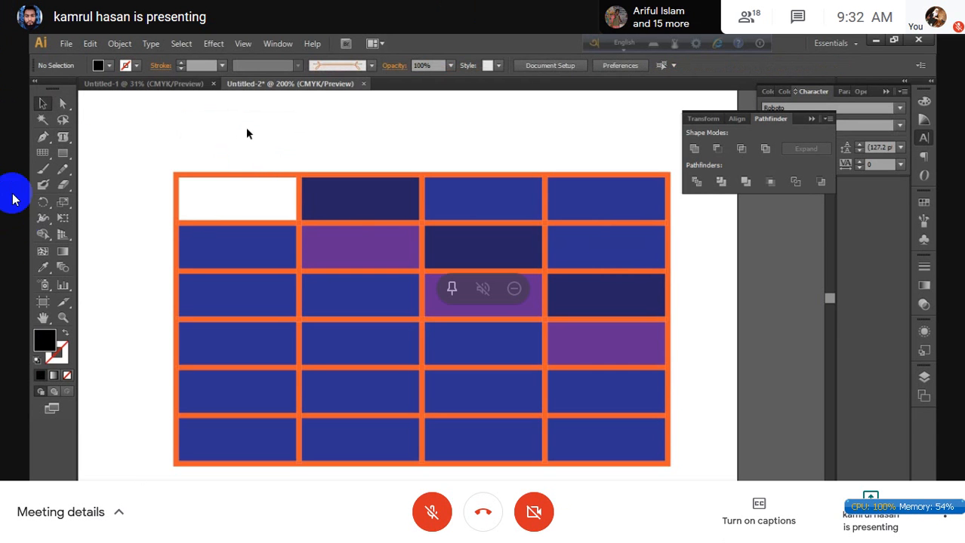
click(349, 238)
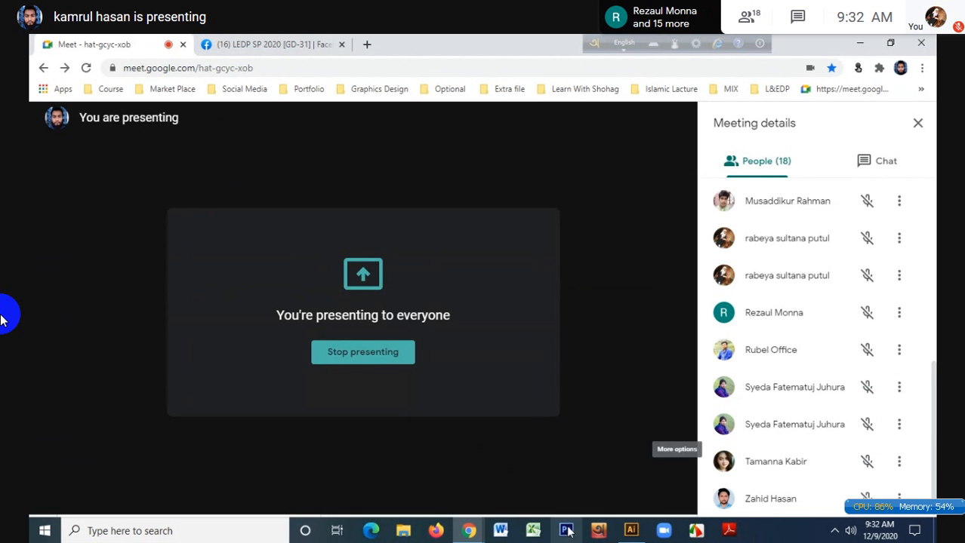
- Switch back to Illustrator and draw a purple rectangle in the blank area above the grid
mouse_move(625, 532)
click(613, 483)
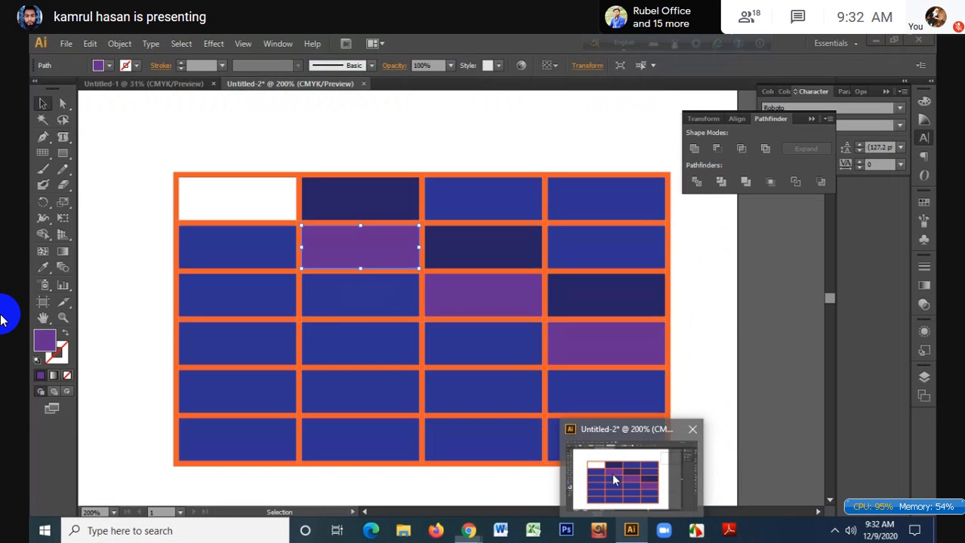
scroll(612, 478, up, 1)
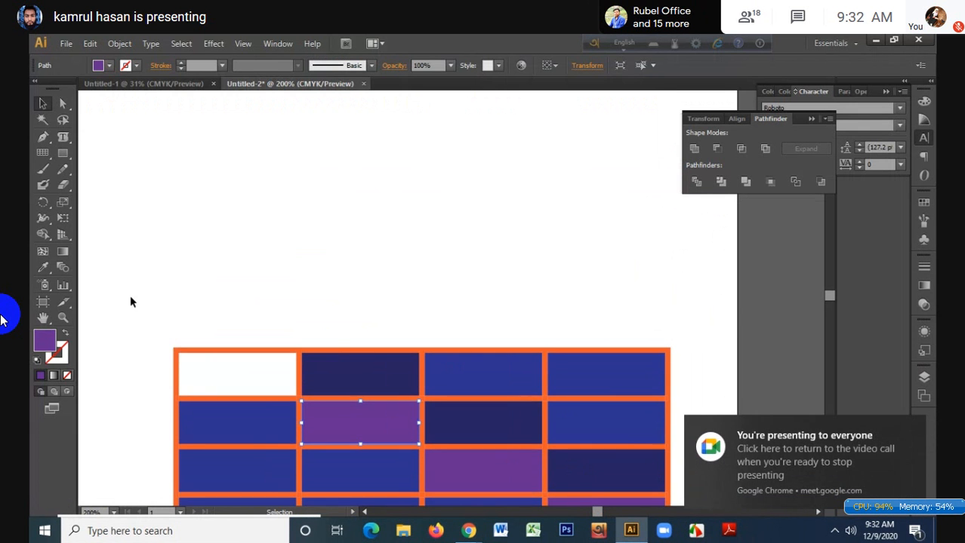
click(63, 153)
drag(296, 151, 548, 252)
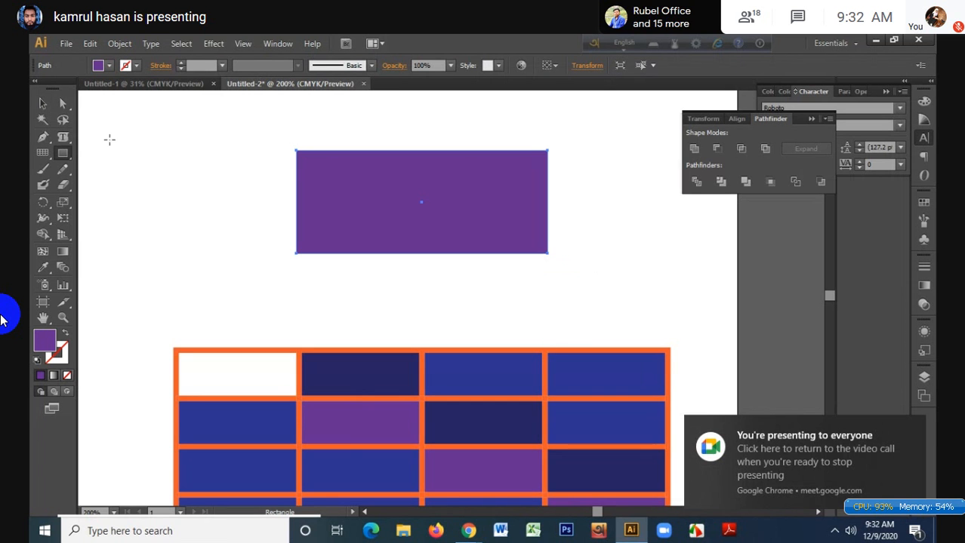
- Convert the new purple rectangle above the grid into an empty text frame with the Area Type Tool and select it
click(62, 140)
drag(62, 140, 122, 153)
click(304, 159)
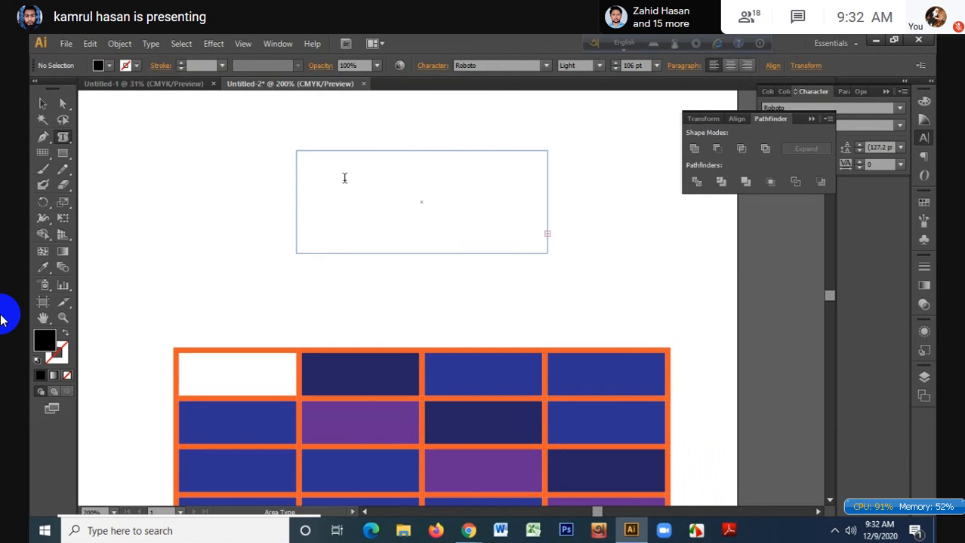
click(43, 107)
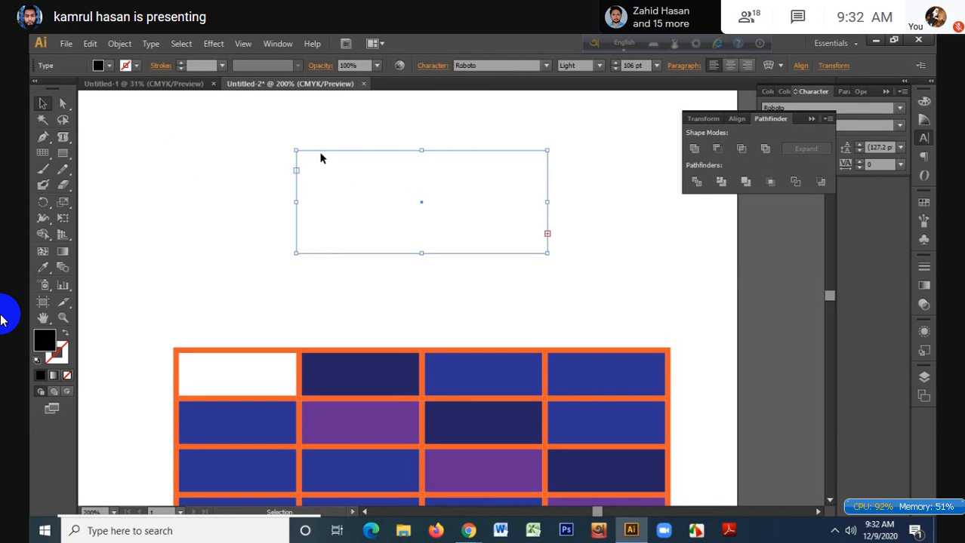
- Create a narrow text frame inside the large empty text frame and delete it
key(t)
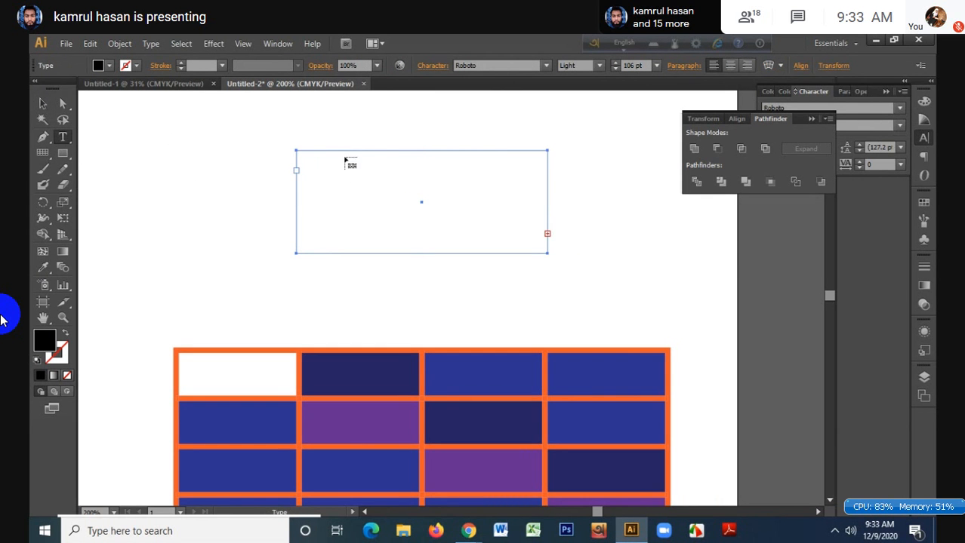
drag(351, 150, 375, 218)
key(t)
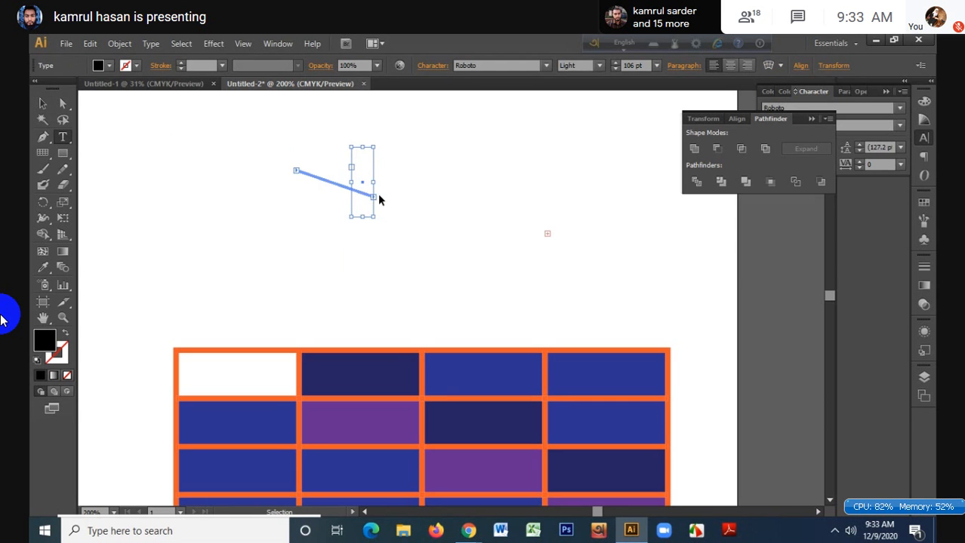
key(Delete)
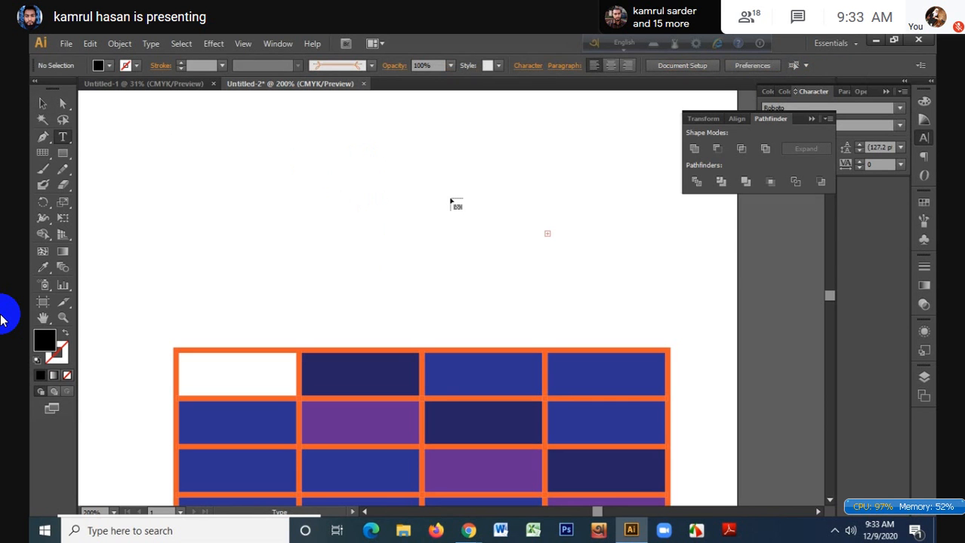
- Clear the leftover empty text frame from the area above the grid
click(42, 103)
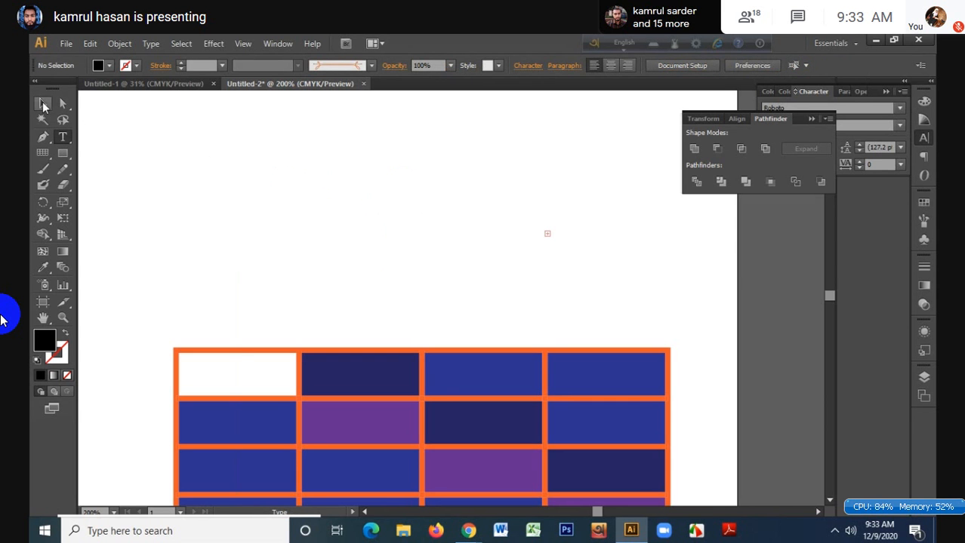
click(70, 138)
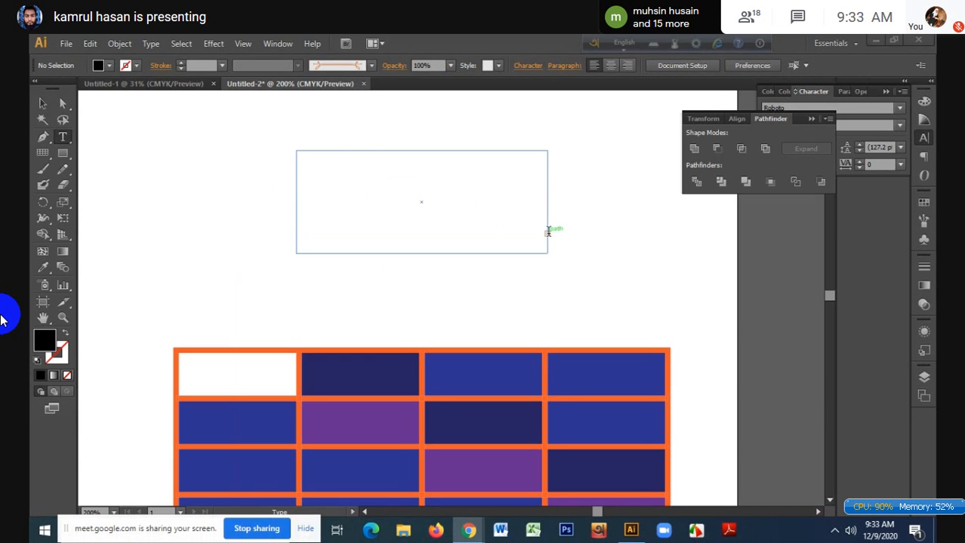
click(548, 232)
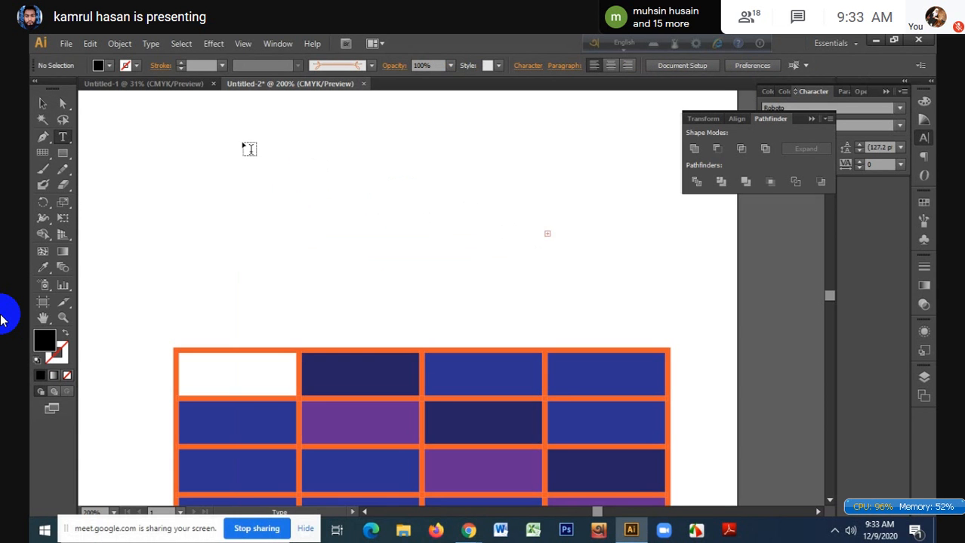
click(44, 103)
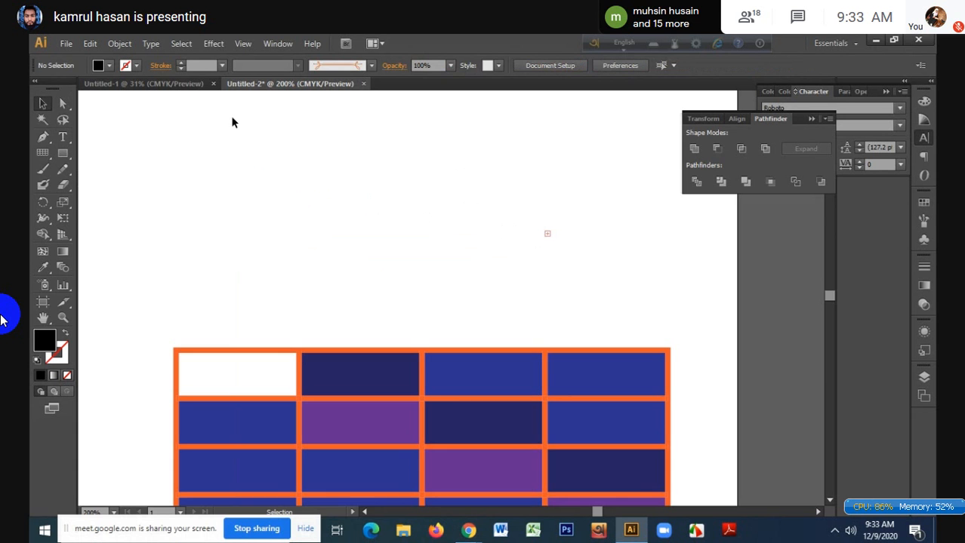
drag(264, 132, 697, 317)
click(477, 314)
- Paint a wavy horizontal stroke above the grid with the Paintbrush Tool, using the brush with looped arrow ends
click(44, 153)
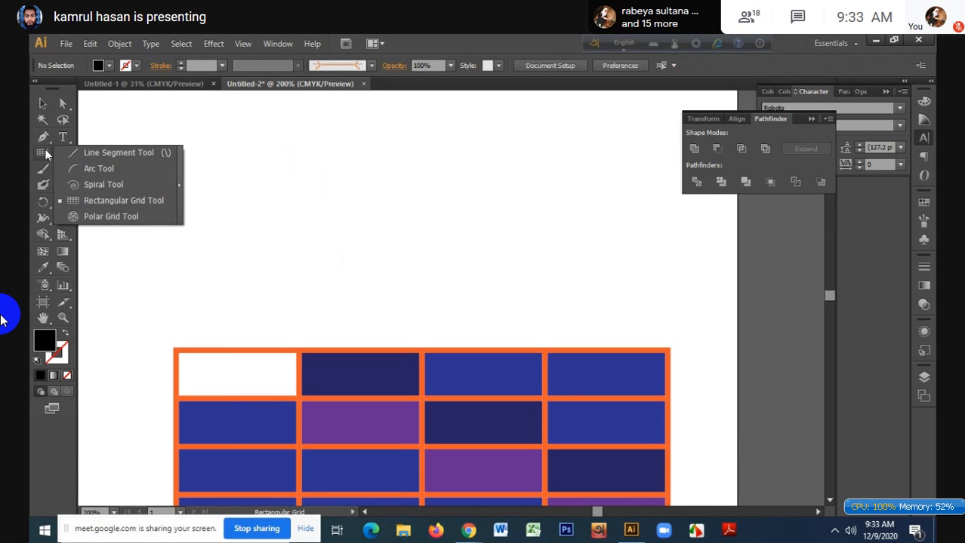
click(61, 153)
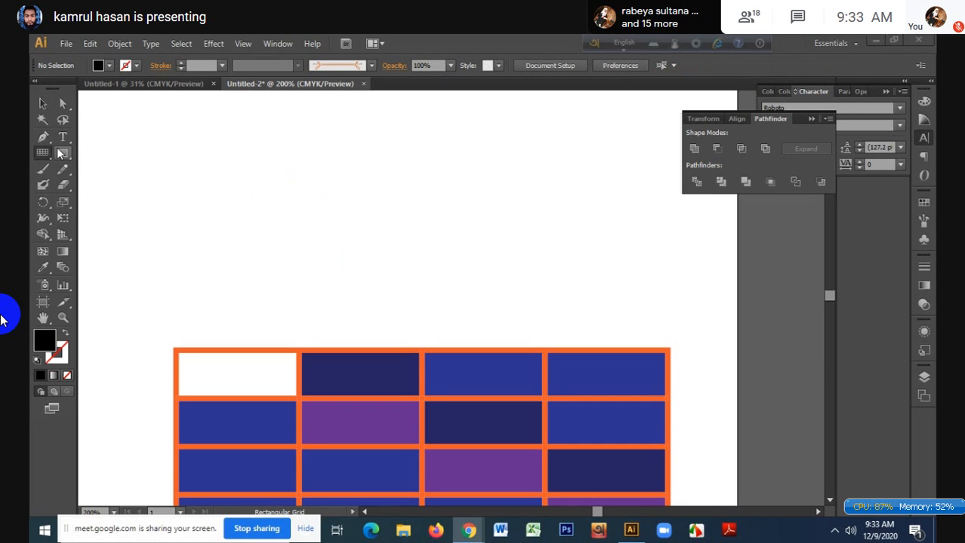
click(44, 169)
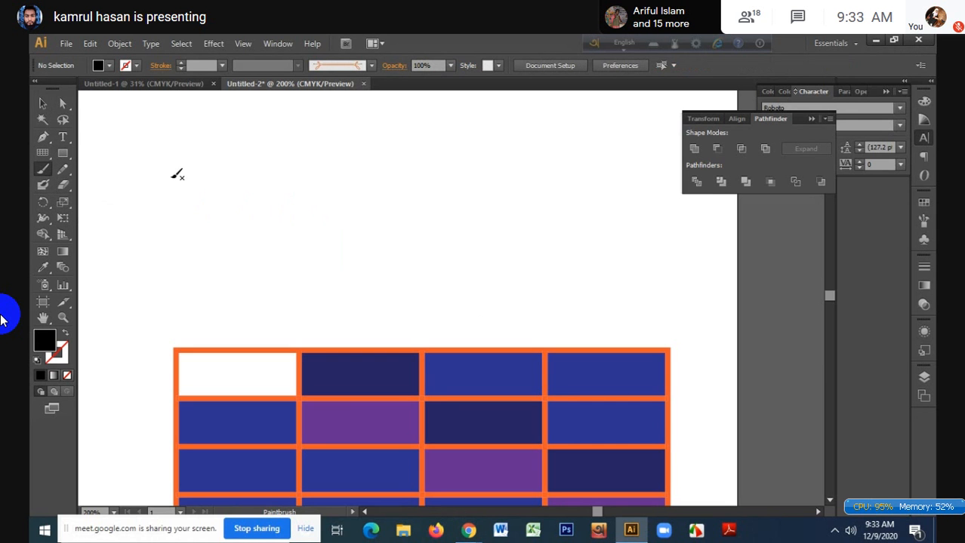
mouse_move(173, 176)
mouse_down()
mouse_move(218, 196)
mouse_move(259, 167)
mouse_move(354, 182)
mouse_move(437, 171)
mouse_move(490, 194)
mouse_up()
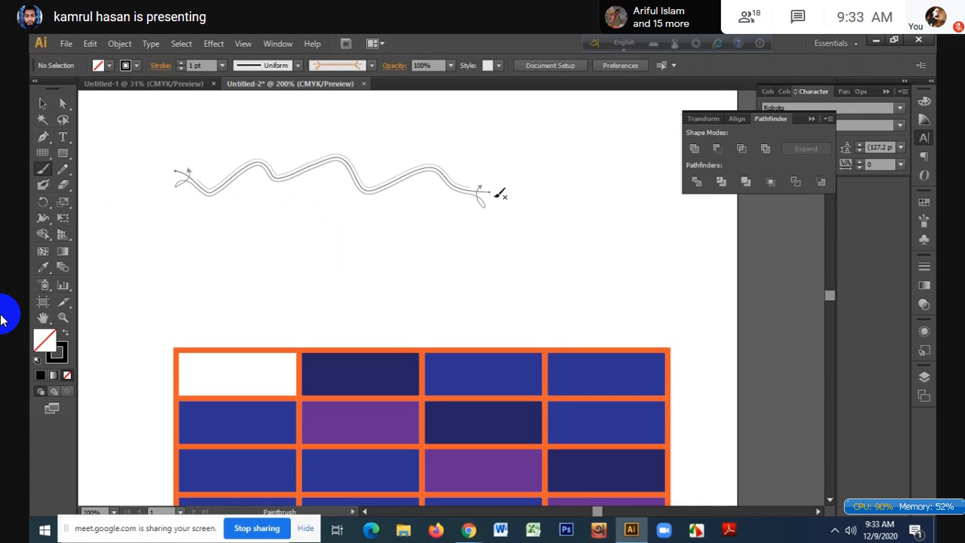
- Choose the Basic brush definition and paint a second long stroke below the first wavy one
click(371, 65)
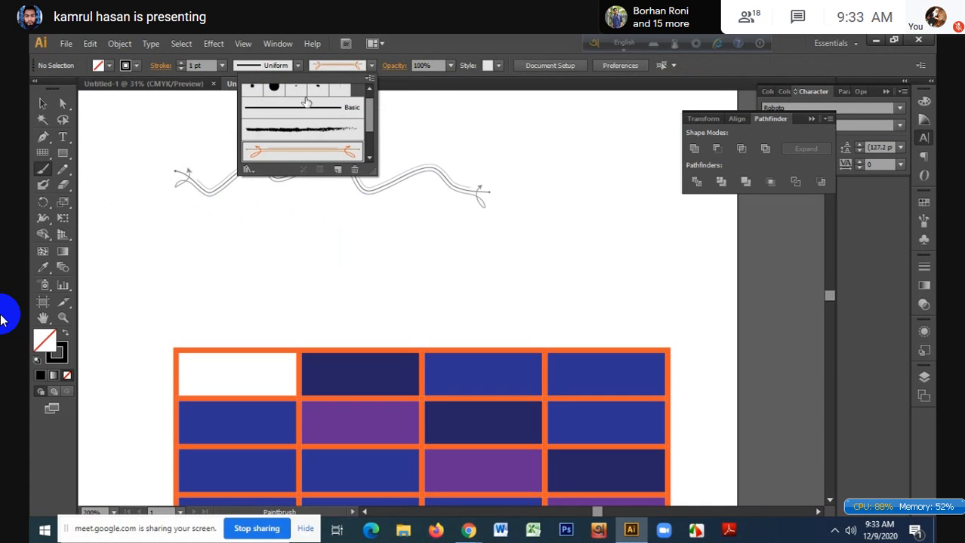
click(302, 108)
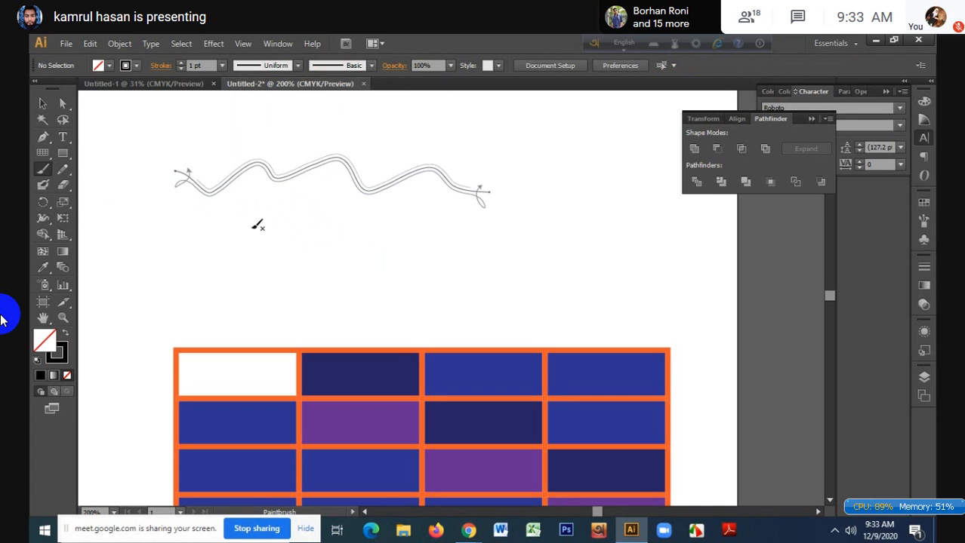
click(369, 67)
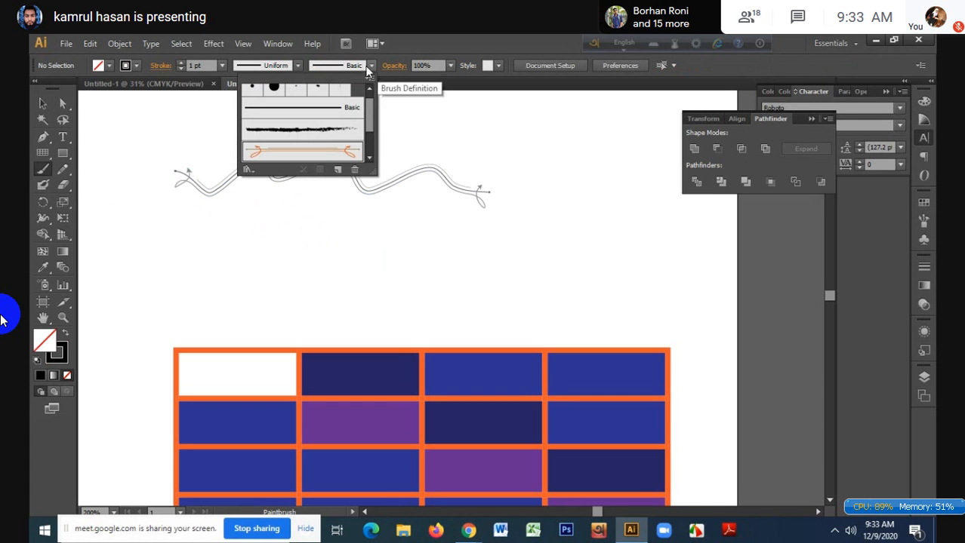
click(234, 226)
mouse_move(182, 232)
mouse_down()
mouse_move(299, 228)
mouse_move(539, 261)
mouse_up()
- Paint more freehand strokes around the first two: one wavy at the upper right, one long between them and two short ones
scroll(374, 159, up, 2)
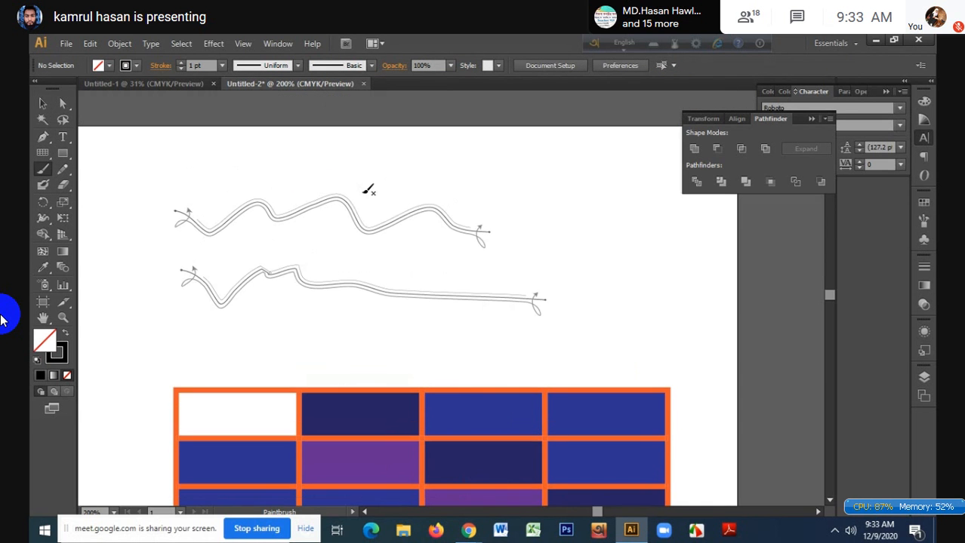
drag(459, 178, 619, 211)
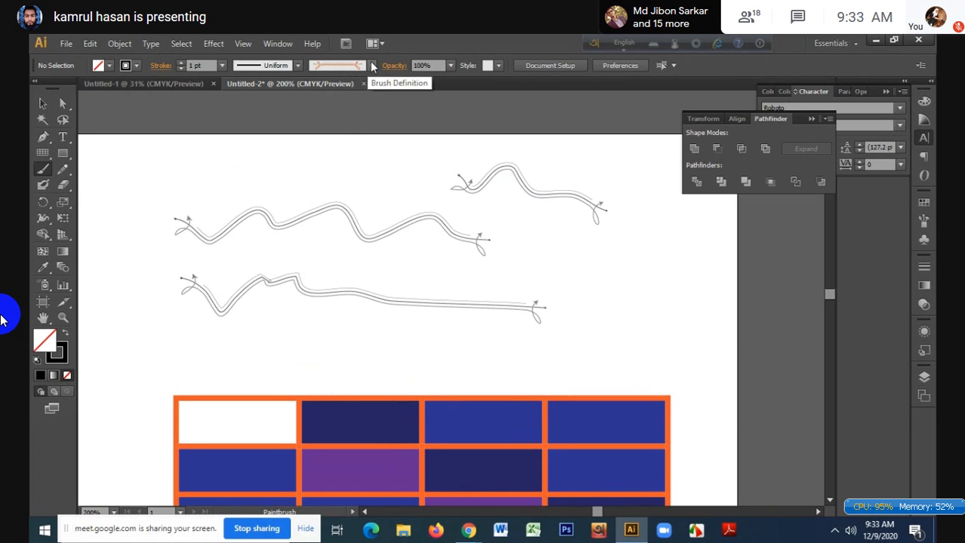
scroll(339, 99, down, 3)
mouse_move(323, 178)
mouse_down()
mouse_move(340, 198)
mouse_move(558, 202)
mouse_move(579, 219)
mouse_move(665, 222)
mouse_up()
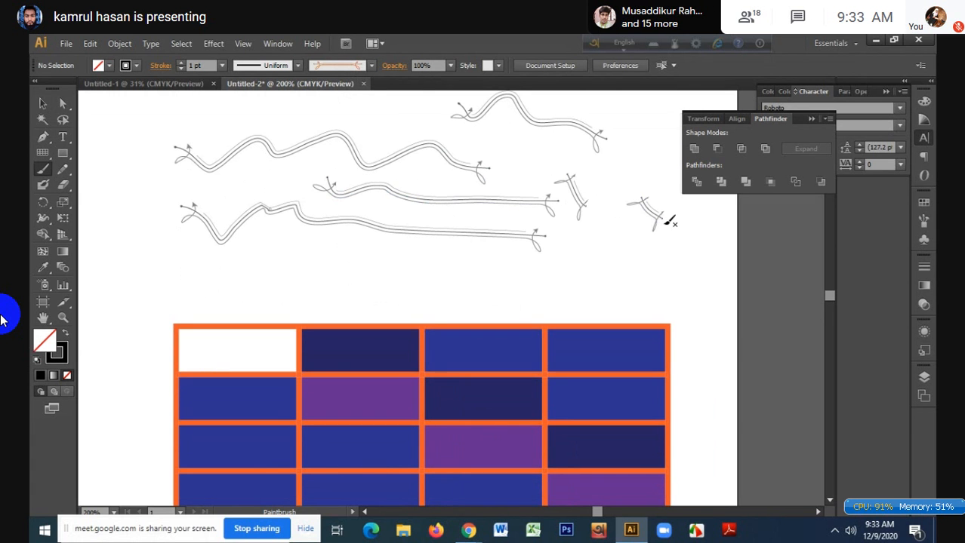
- Apply the double-bulge variable width profile and paint a short stroke near the top edge of the artboard
click(298, 66)
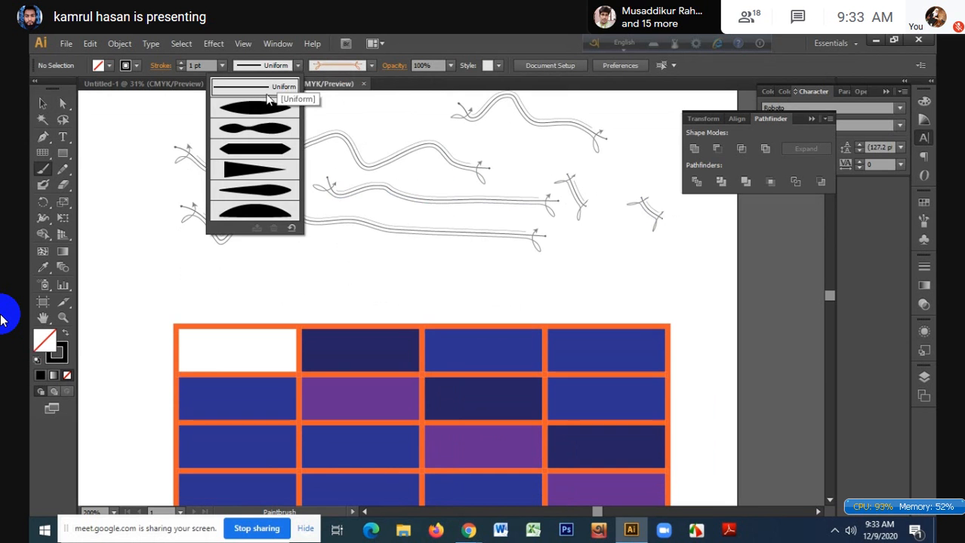
click(257, 125)
scroll(259, 123, up, 2)
mouse_move(228, 118)
mouse_down()
mouse_move(242, 137)
mouse_move(353, 125)
mouse_up()
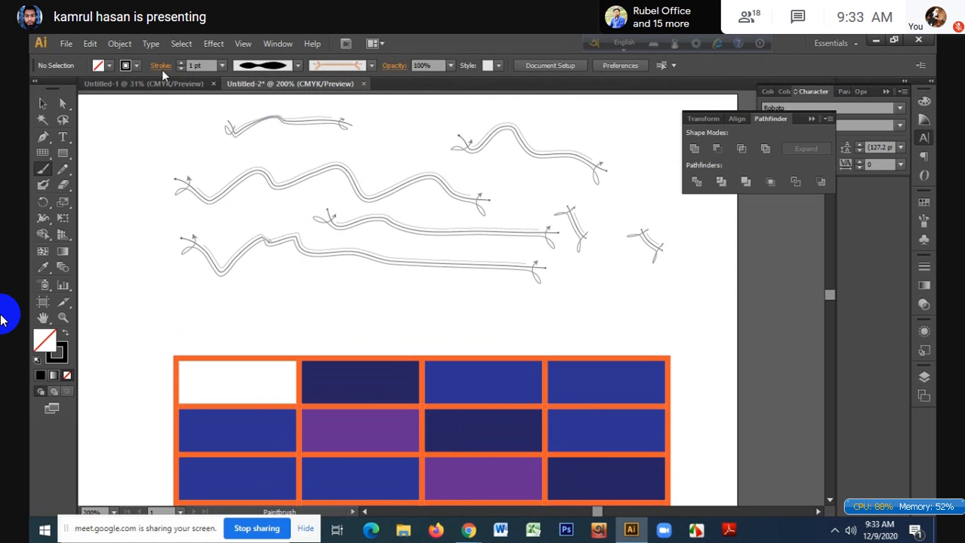
- Set the stroke weight to 6 pt and paint a short stroke in the artboard's upper-left corner and a long one just above the grid
text(6)
key(Return)
drag(146, 127, 219, 134)
scroll(219, 136, up, 1)
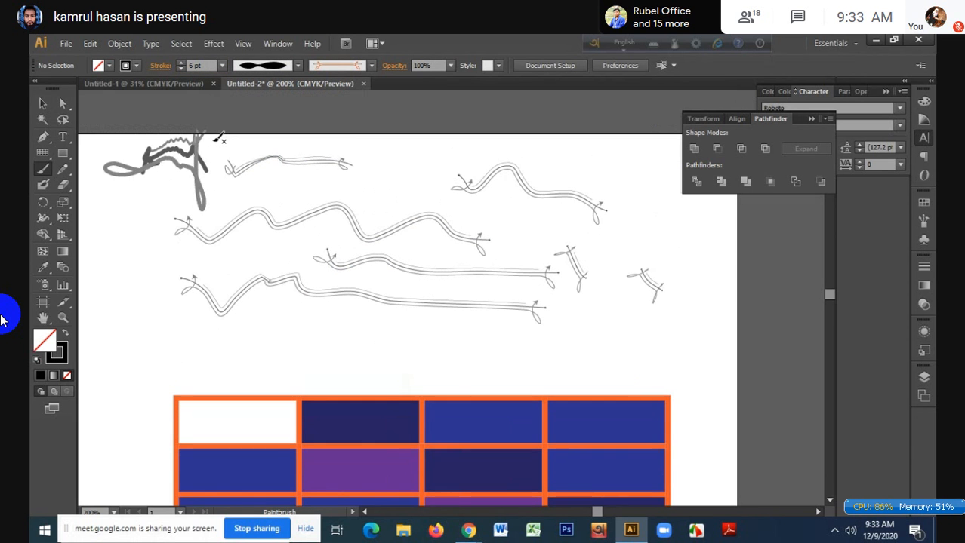
scroll(218, 138, down, 1)
drag(160, 262, 543, 308)
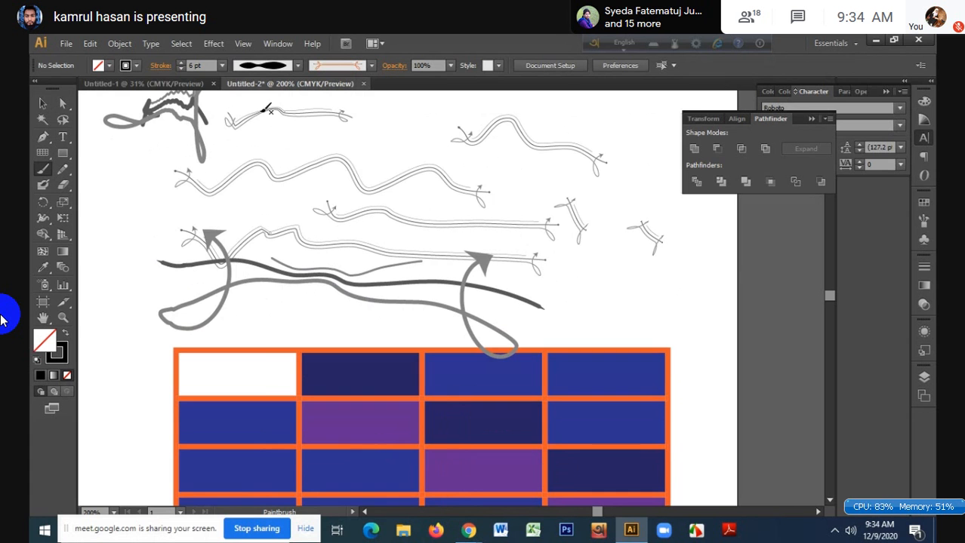
- Set the stroke weight to 1 pt and paint a short wavy stroke under the short one near the artboard's top
click(222, 66)
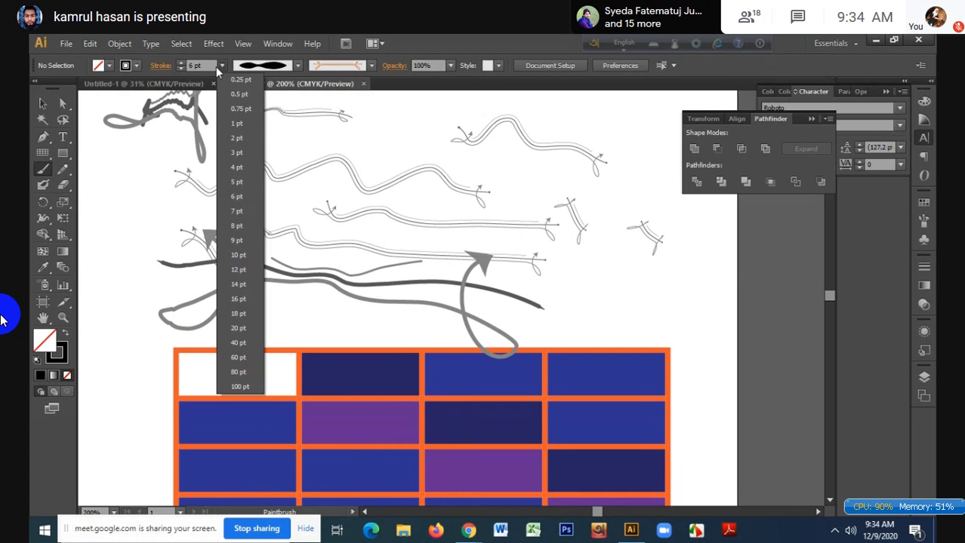
click(237, 123)
drag(273, 139, 389, 146)
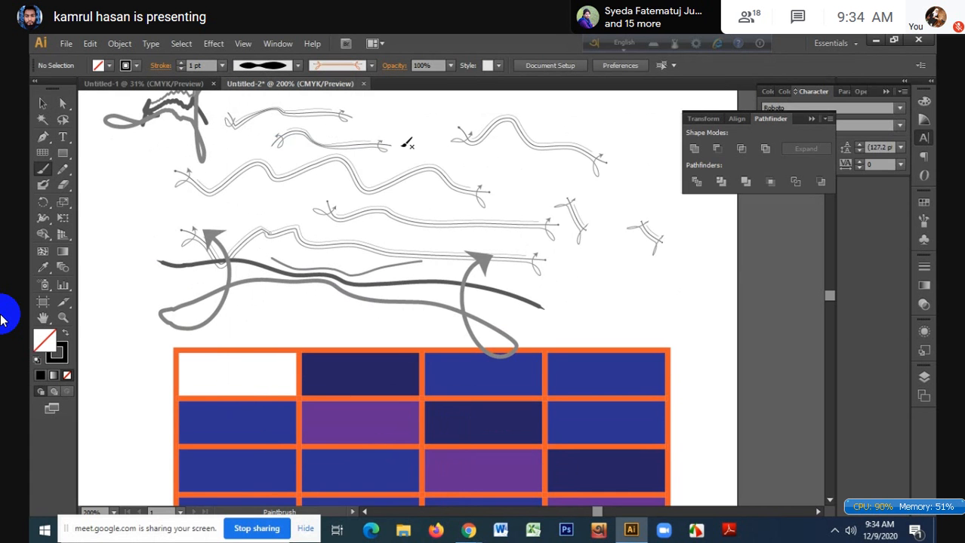
- Examine the tools grouped with the Pencil Tool, including Smooth and Path Eraser, and activate the Pencil Tool
click(64, 171)
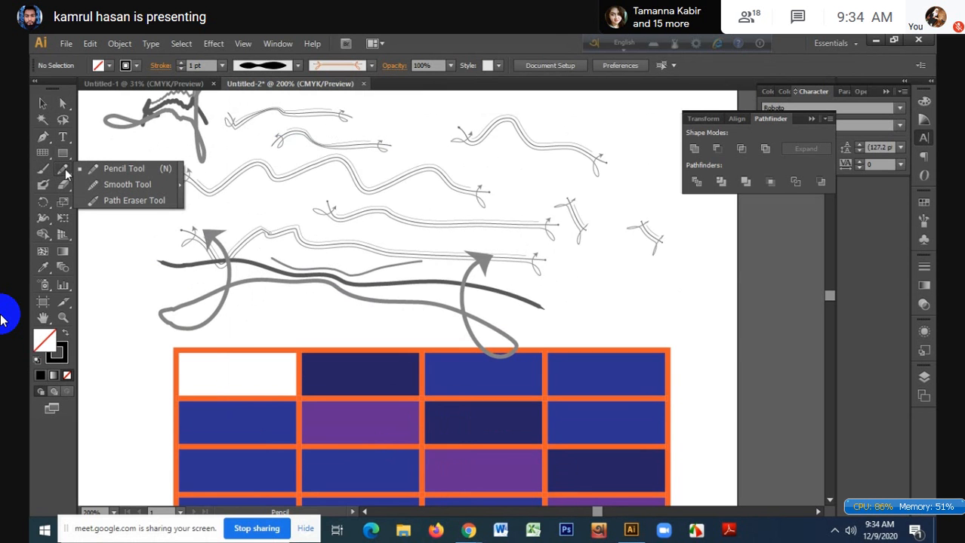
click(65, 173)
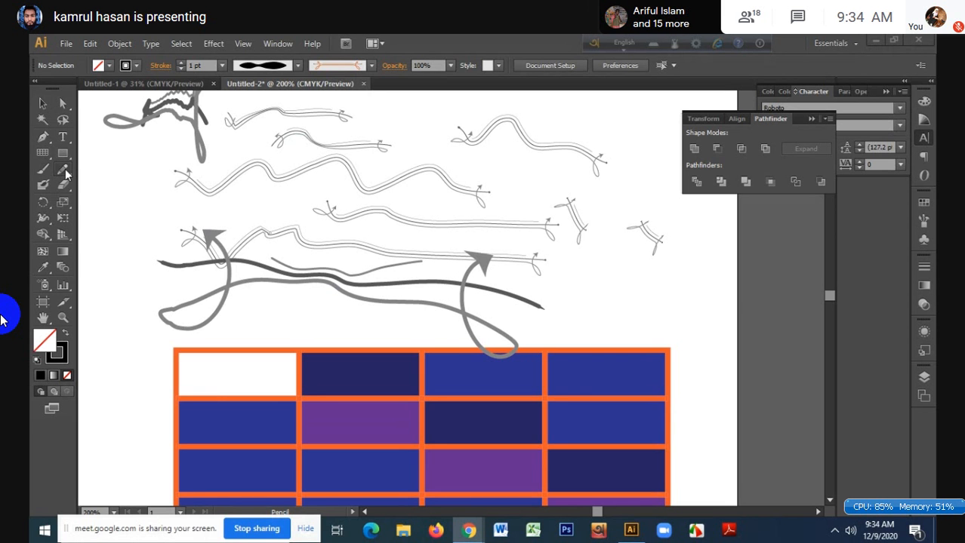
click(63, 170)
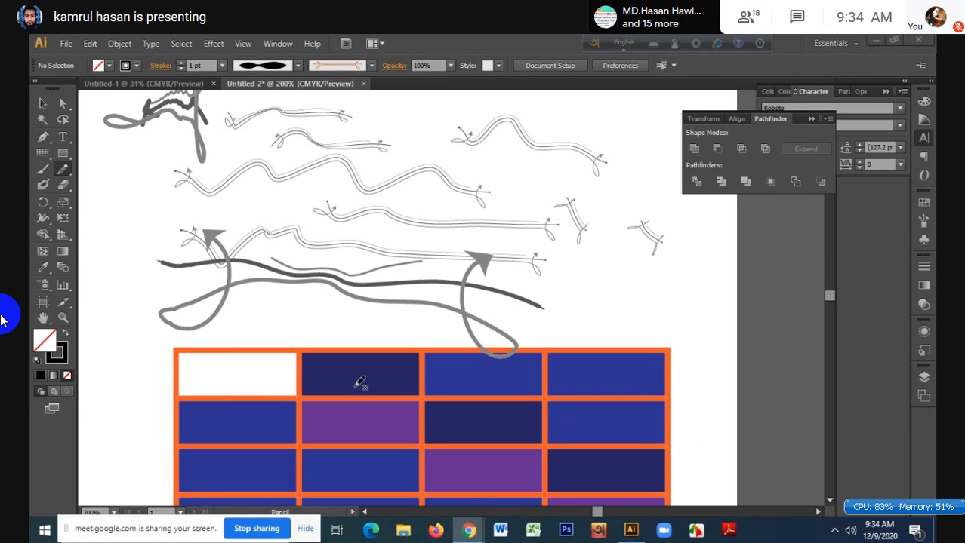
- Select all the brush strokes together with the coloured grid and delete them from the artboard
click(43, 104)
scroll(114, 181, up, 2)
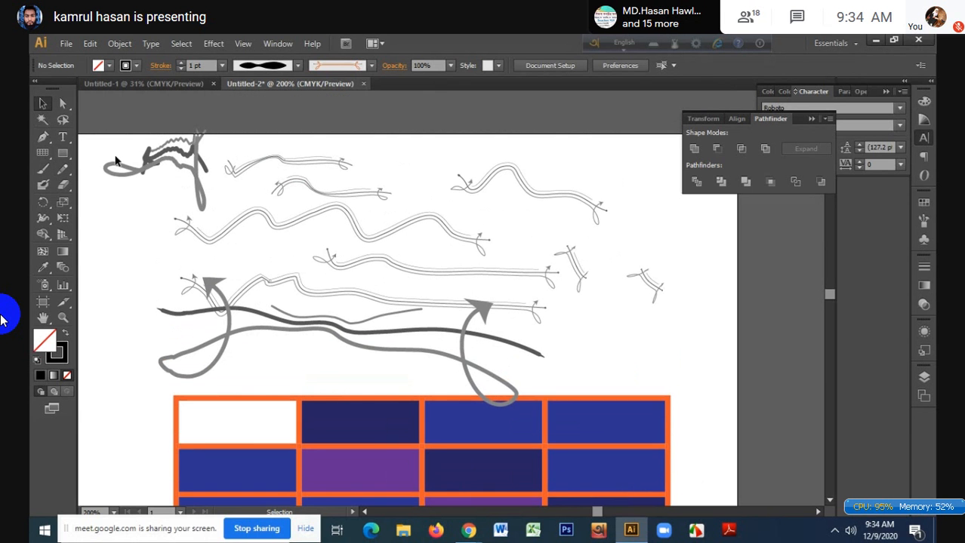
mouse_move(115, 151)
mouse_down()
mouse_move(535, 423)
mouse_move(639, 504)
mouse_move(688, 440)
mouse_up()
key(Delete)
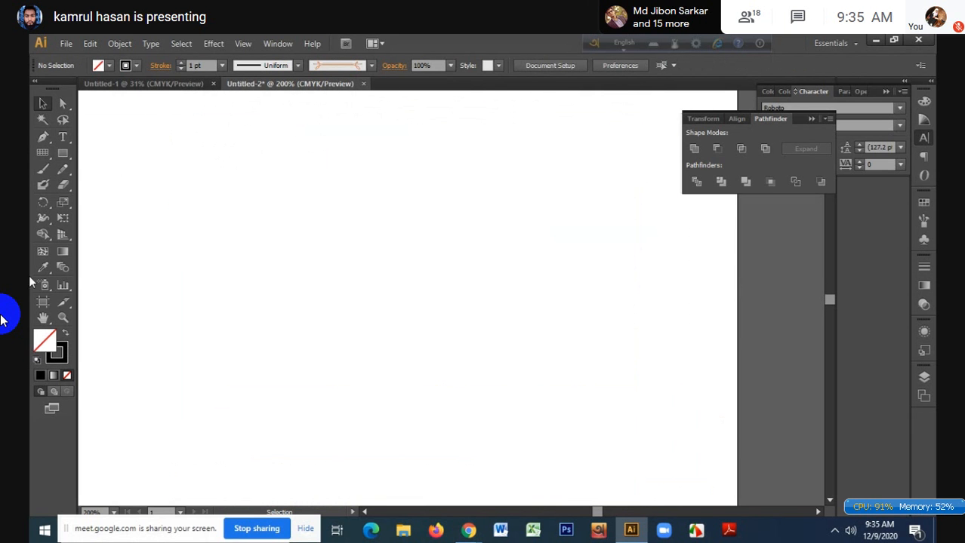
- Draw a wide rectangle with no fill and a 1 pt black stroke on the empty artboard
right_click(210, 150)
key(Escape)
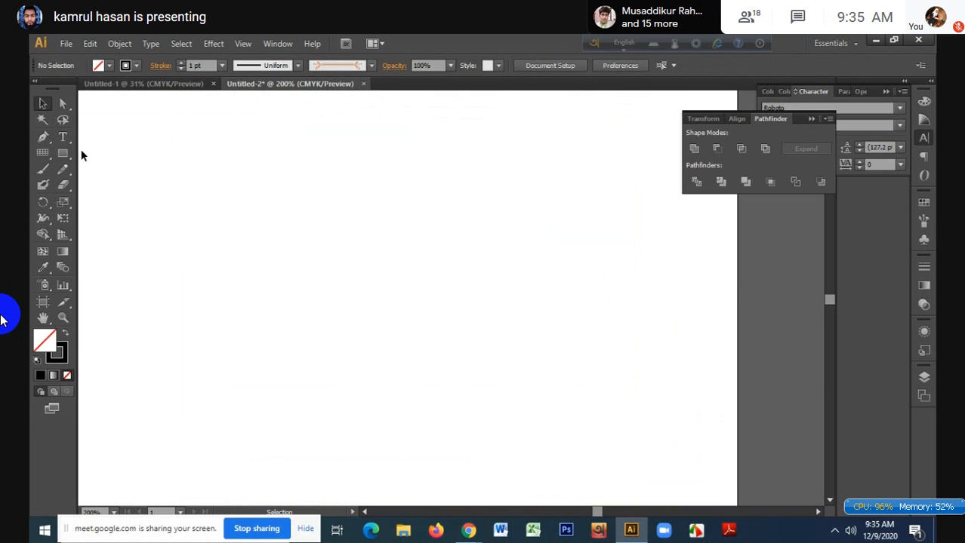
click(63, 154)
drag(214, 165, 468, 293)
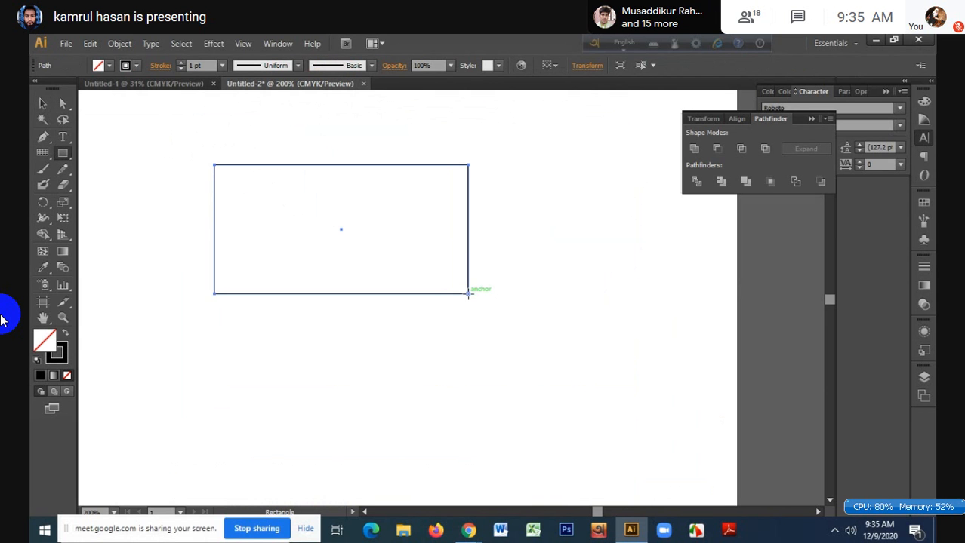
- Swap the rectangle's fill and stroke for a black fill without outline, and look through its Transform commands such as Move, Rotate and Reflect
click(65, 332)
click(43, 104)
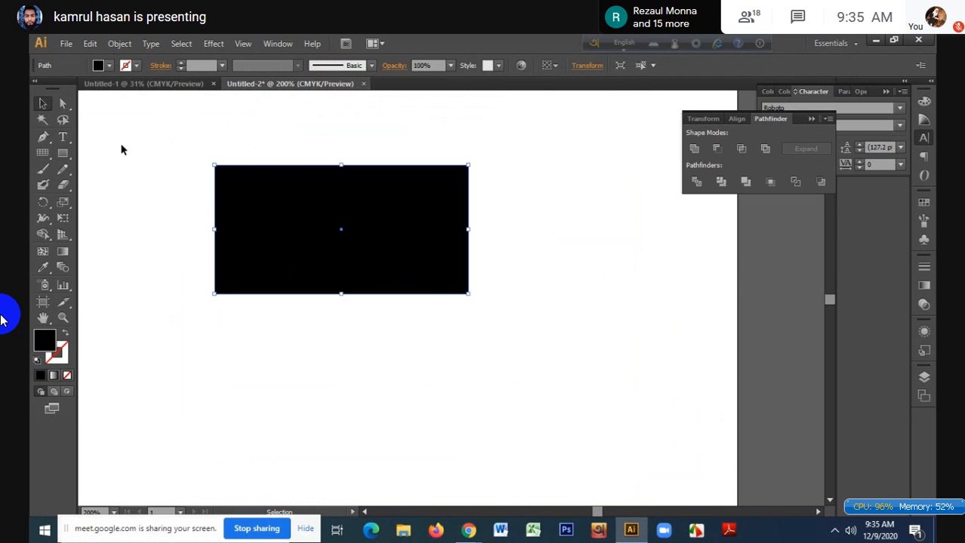
right_click(301, 202)
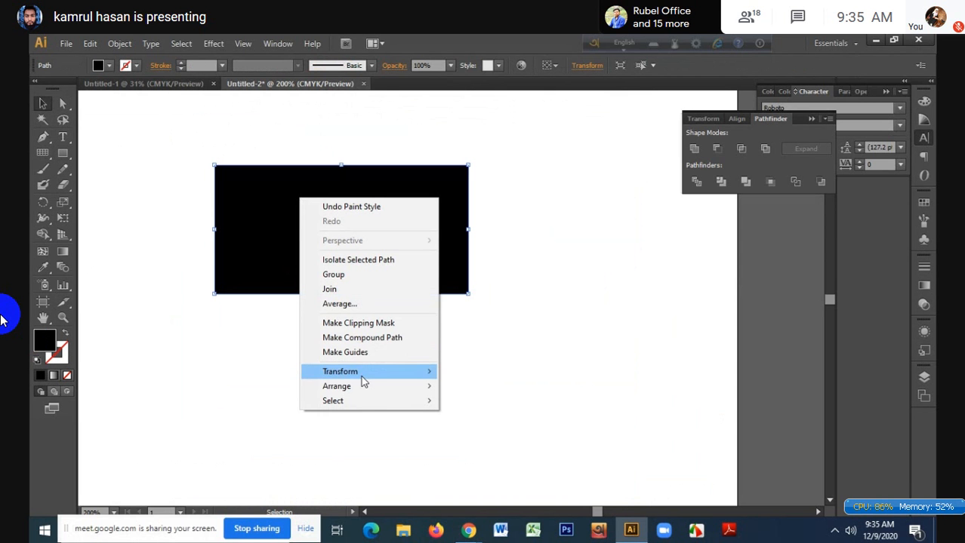
mouse_move(361, 373)
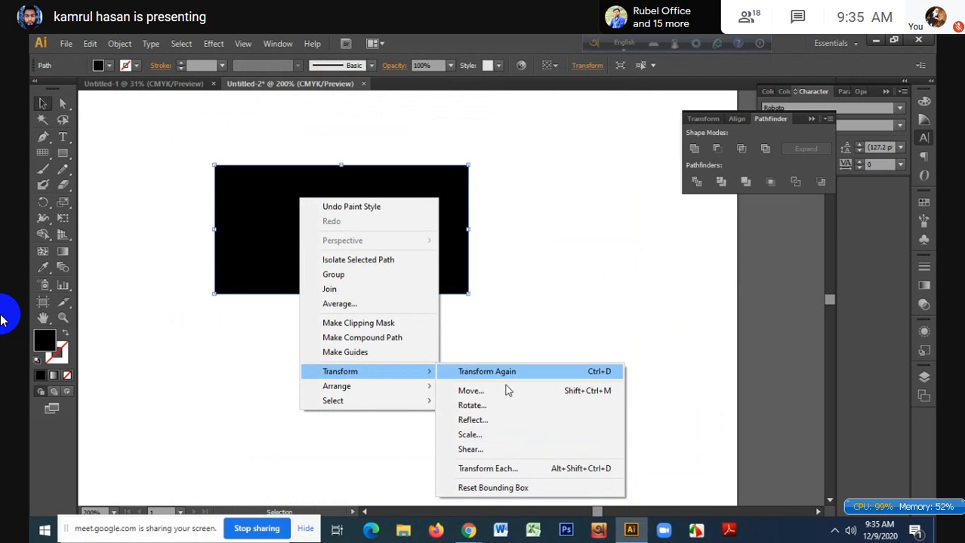
mouse_move(397, 387)
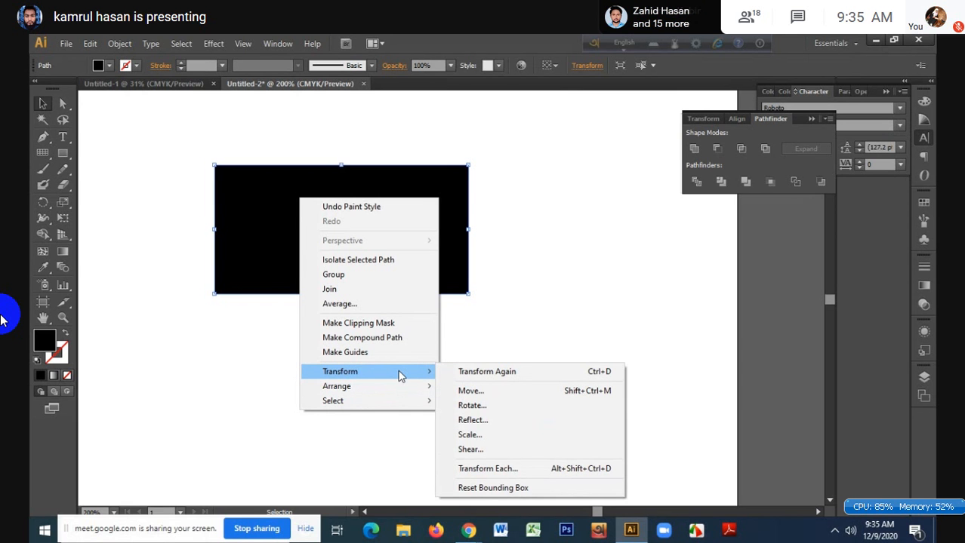
- Bring up the Transform panel, check that it is enabled, and deselect the black rectangle
click(268, 36)
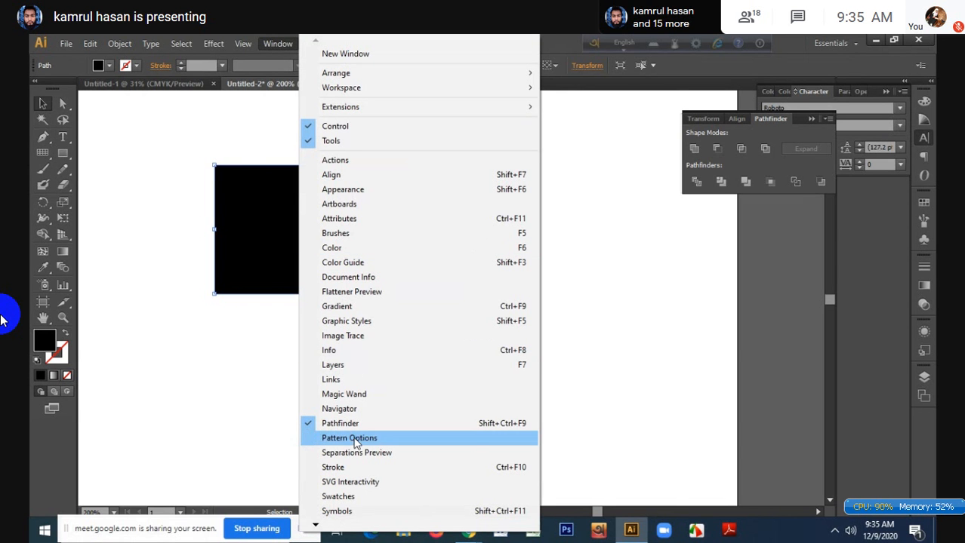
mouse_move(317, 525)
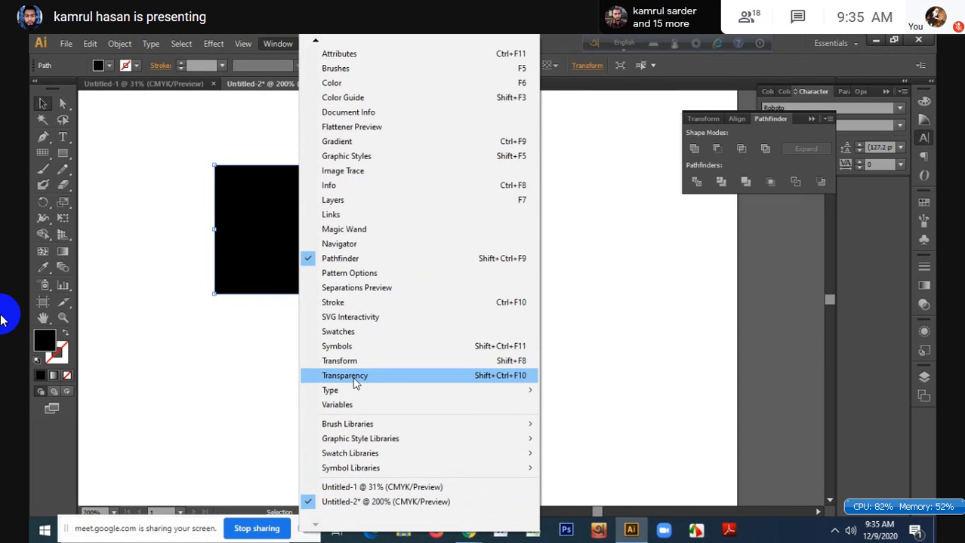
click(529, 366)
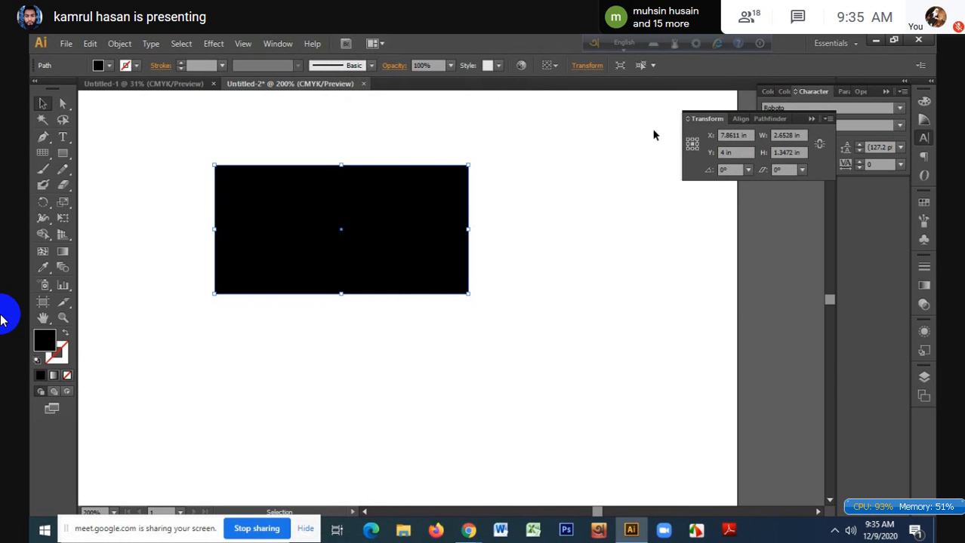
click(280, 40)
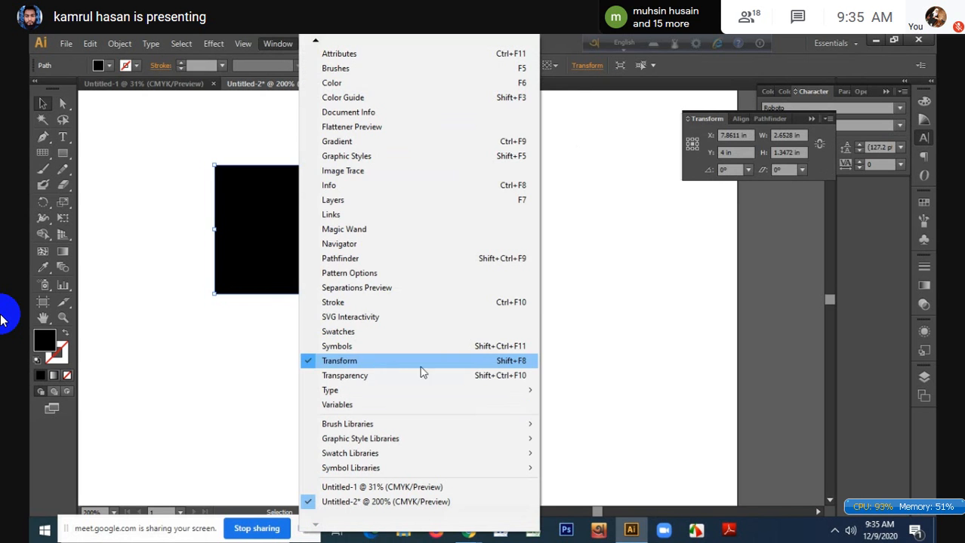
click(576, 298)
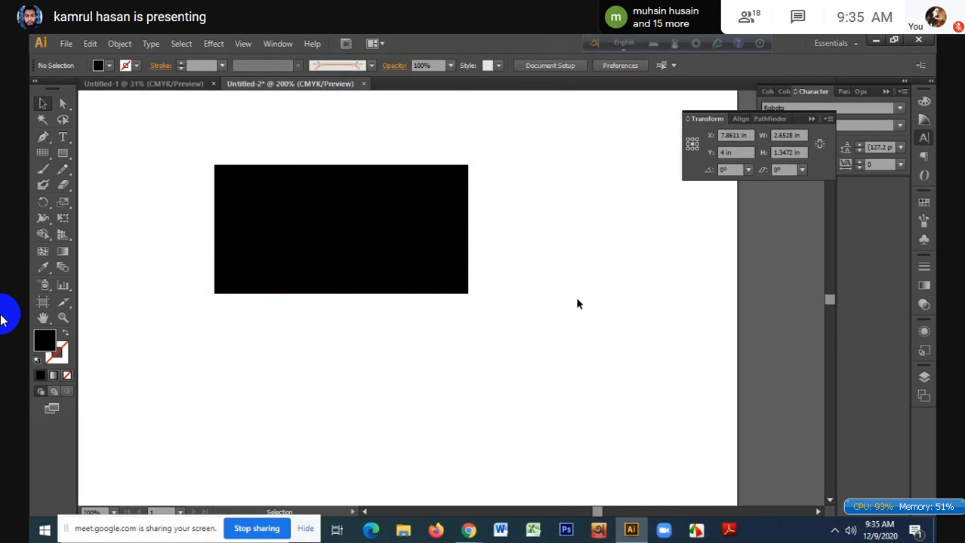
- Select the black rectangle and try shifting it vertically by stepping its Y value up and down, ending at 4 in
click(387, 225)
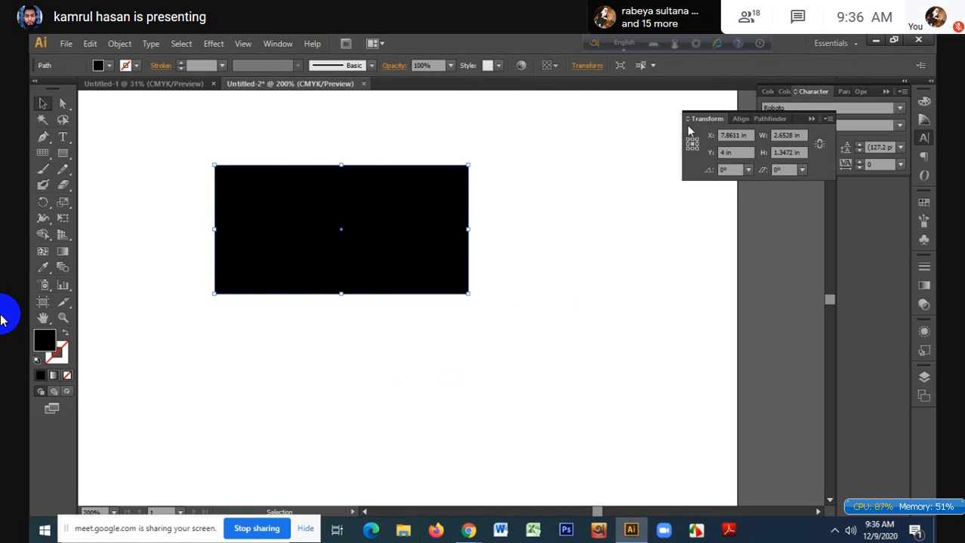
click(737, 153)
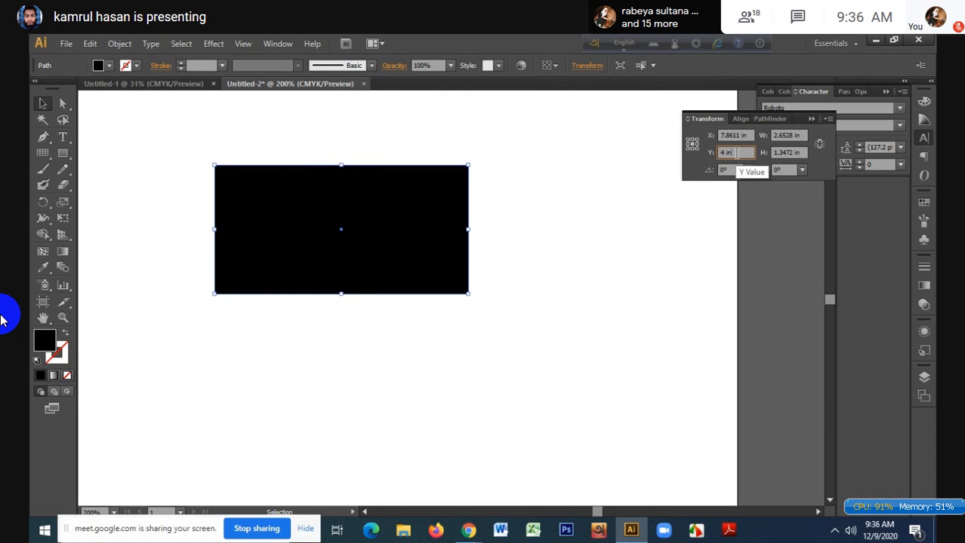
scroll(737, 154, up, 4)
scroll(737, 153, down, 3)
scroll(736, 153, up, 3)
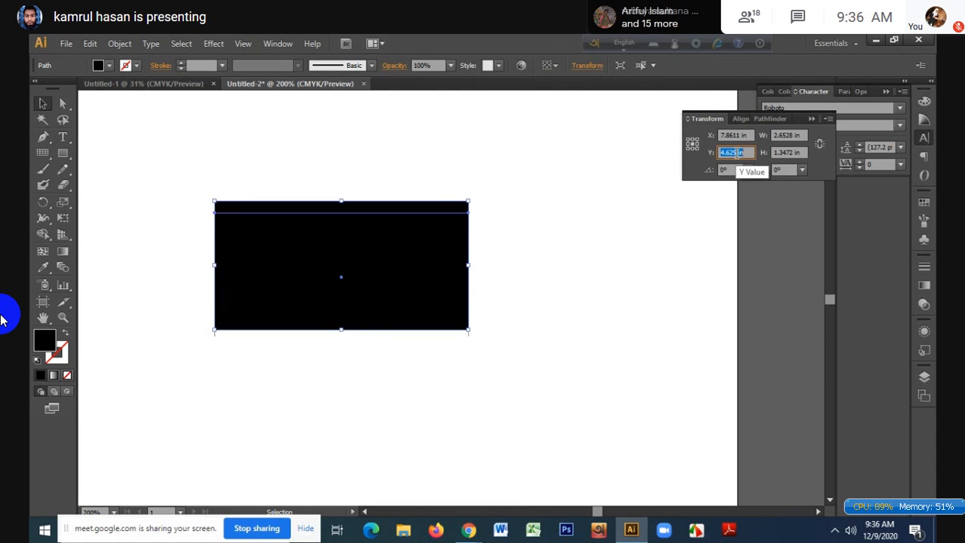
scroll(737, 153, down, 5)
scroll(736, 153, up, 1)
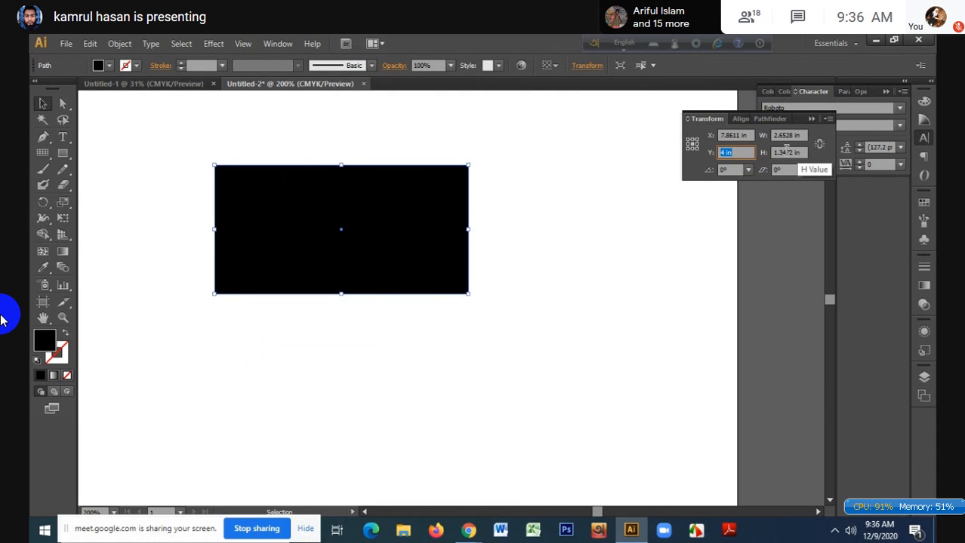
- Set the black rectangle's height to 2.086 in by stepping the H value up and down
click(786, 152)
scroll(786, 153, up, 8)
scroll(786, 151, down, 6)
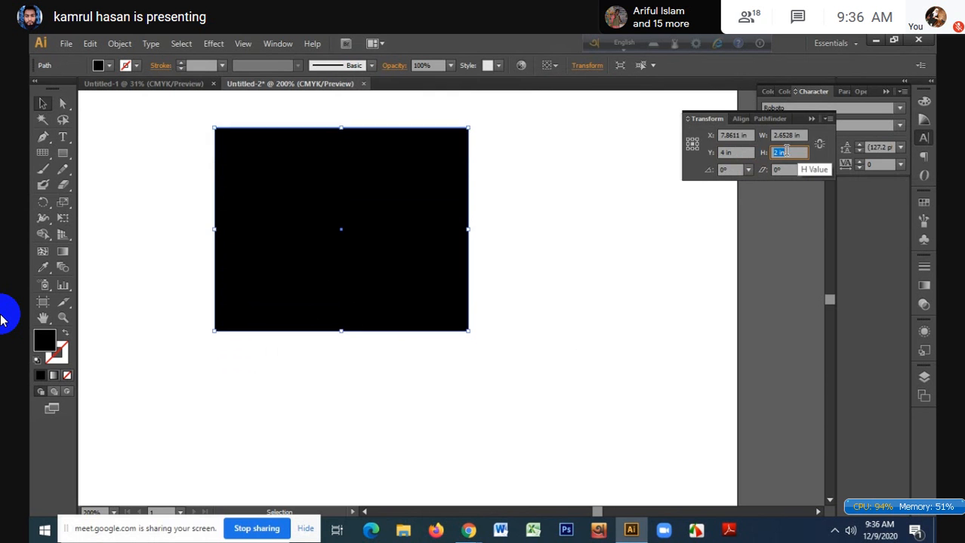
scroll(786, 151, up, 5)
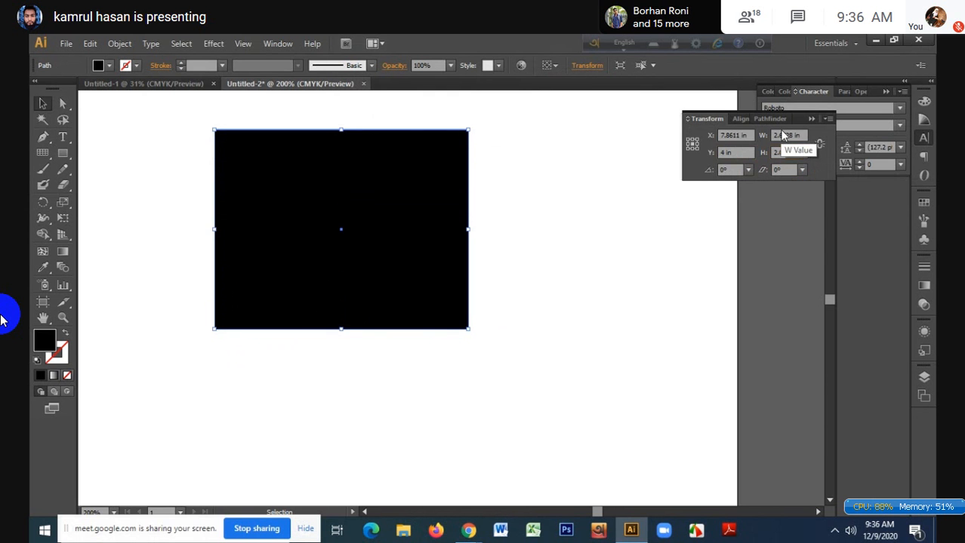
- Widen the black rectangle to 3.625 in by stepping its W value
click(785, 135)
scroll(785, 136, up, 10)
scroll(785, 135, down, 7)
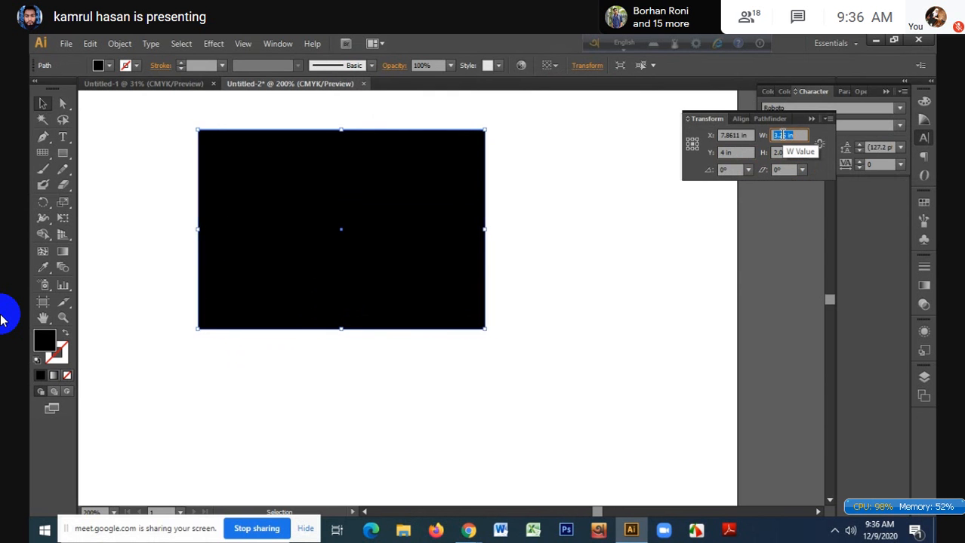
scroll(785, 135, up, 9)
scroll(785, 135, down, 2)
- Shift the rectangle back and forth horizontally by stepping its X value, ending at 7.625 in
click(736, 135)
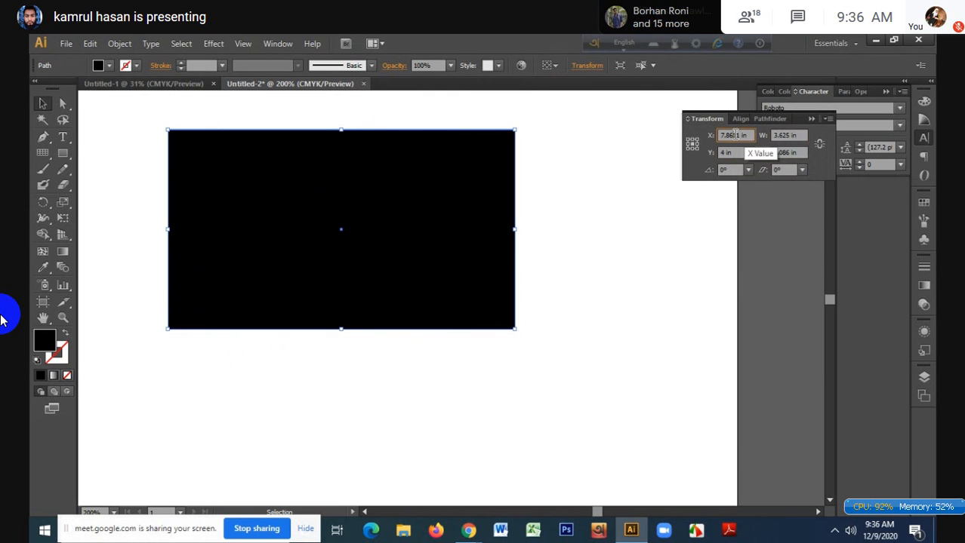
scroll(734, 135, up, 5)
scroll(734, 135, down, 9)
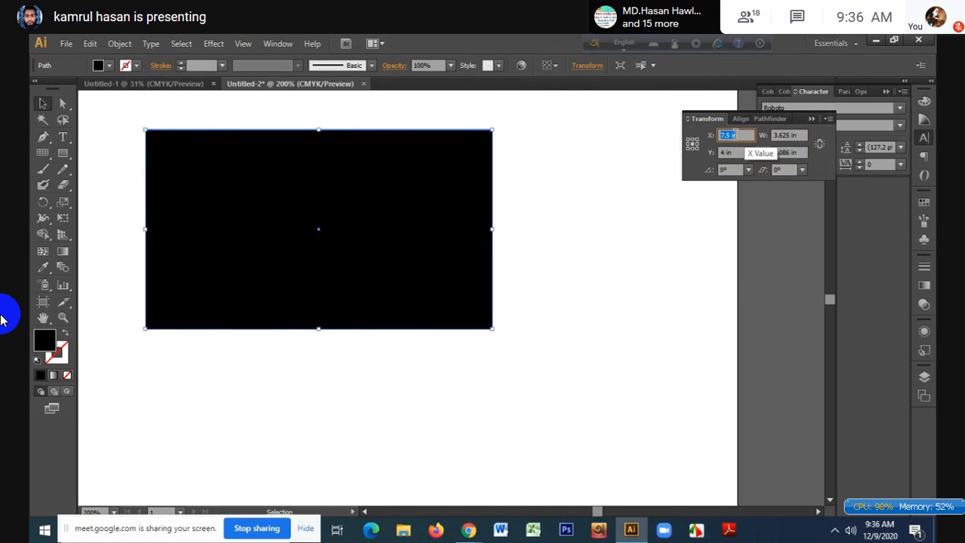
scroll(734, 135, up, 11)
scroll(735, 135, down, 8)
scroll(732, 135, down, 1)
scroll(733, 135, up, 8)
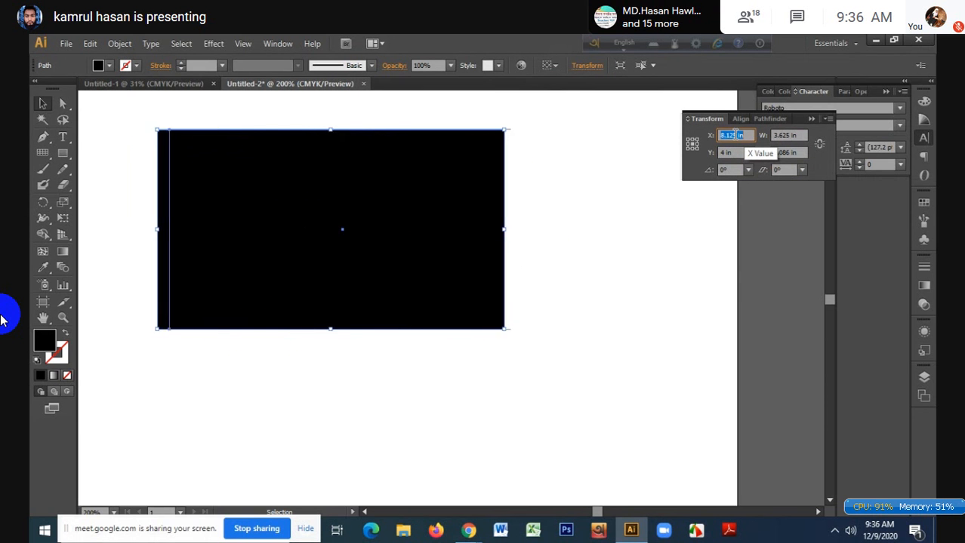
scroll(732, 135, down, 2)
scroll(732, 136, down, 5)
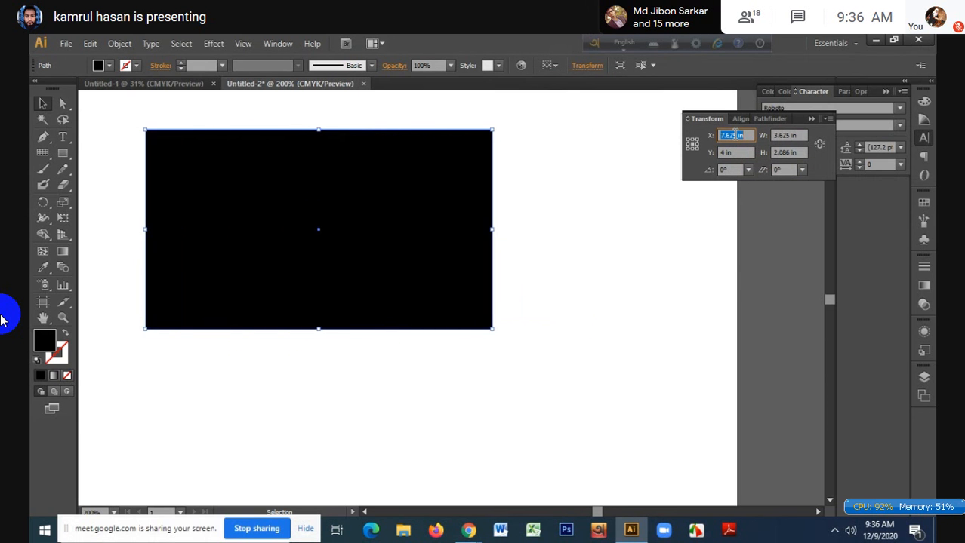
- Shift the rectangle vertically by stepping its Y value in both directions, ending at 4 in
click(731, 152)
scroll(732, 151, up, 6)
scroll(734, 151, down, 10)
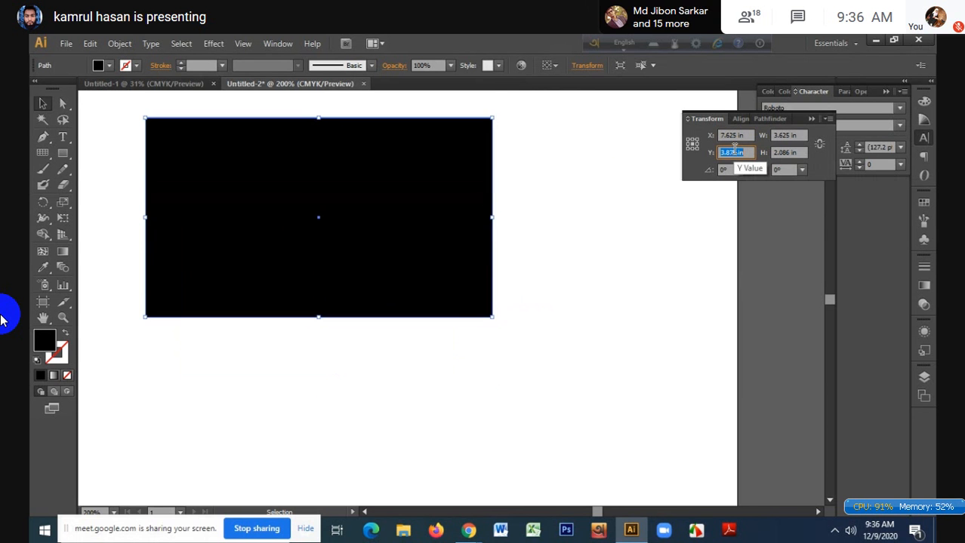
scroll(733, 151, up, 4)
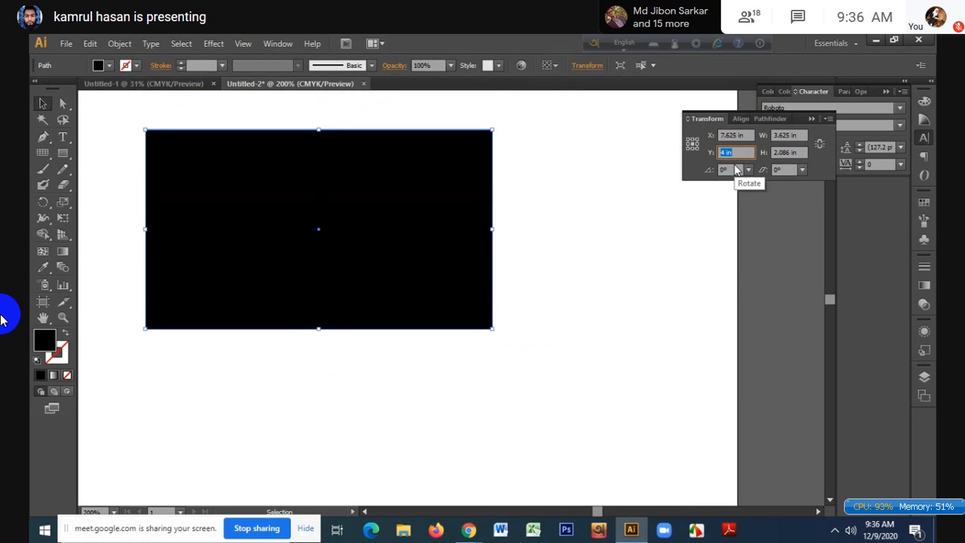
- Rotate the rectangle in small steps, first counterclockwise and finally to a clockwise tilt
click(735, 169)
scroll(735, 169, up, 8)
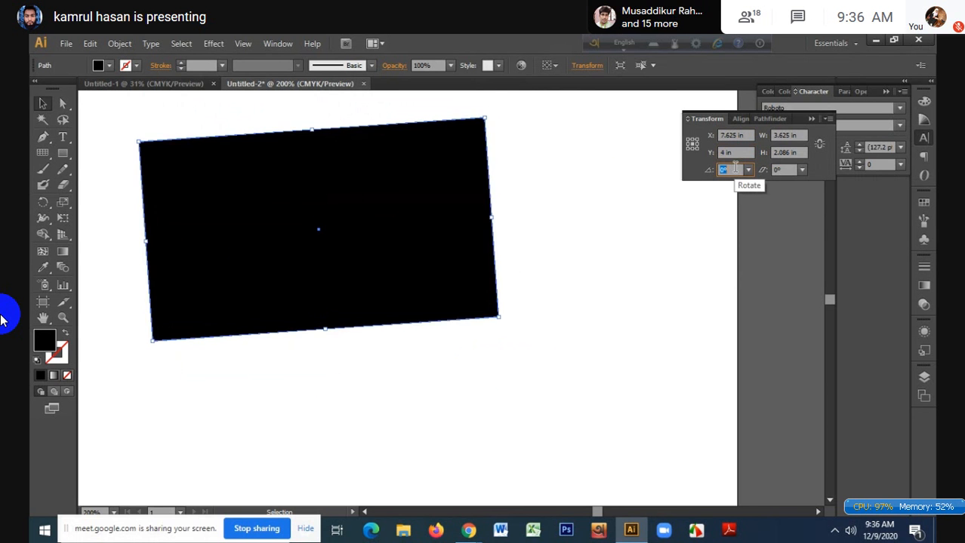
scroll(734, 170, down, 12)
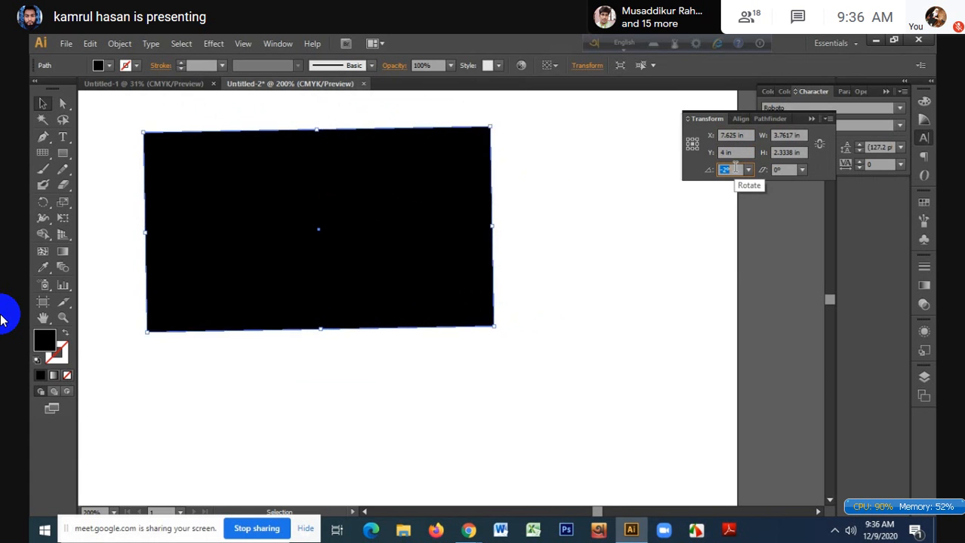
- Shear the tilted rectangle in small increments so it becomes a parallelogram slanting to the right
click(778, 169)
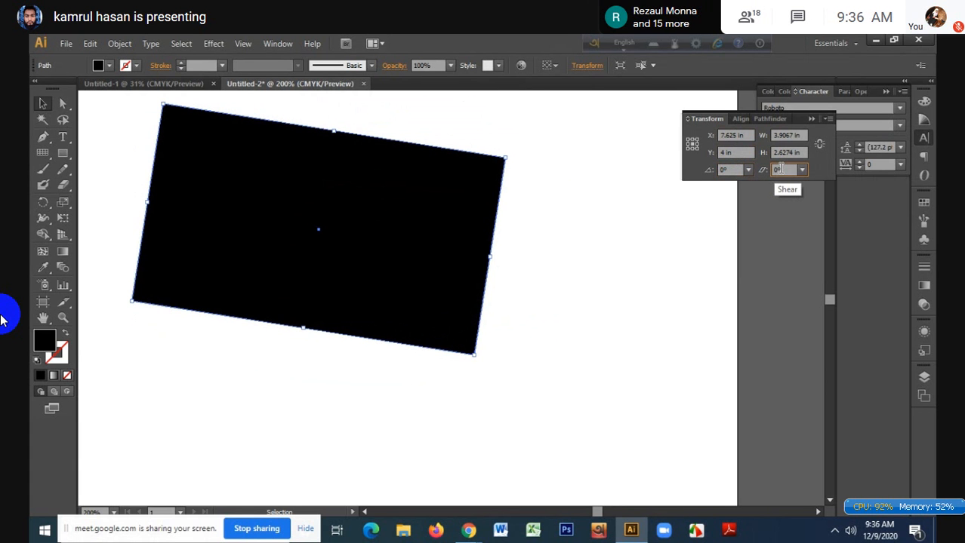
scroll(781, 169, up, 10)
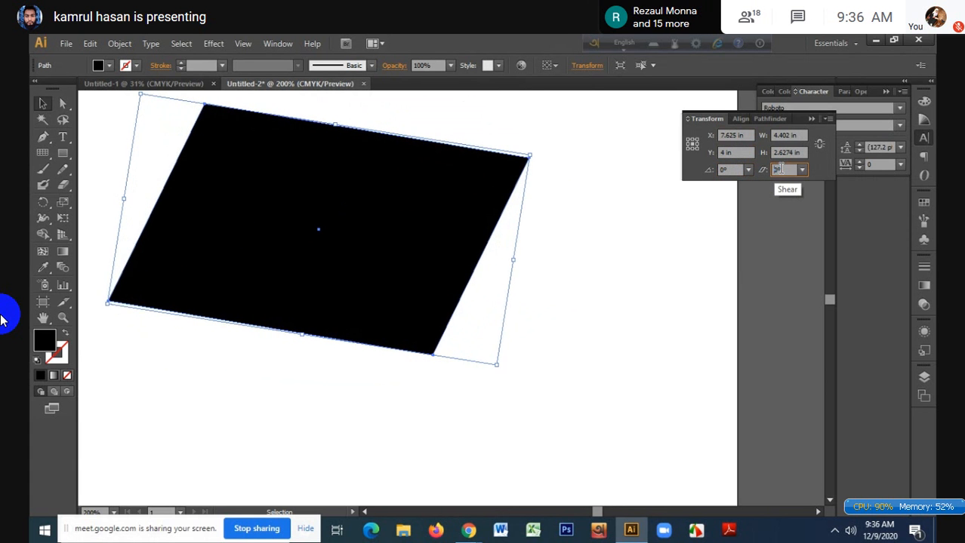
scroll(781, 169, down, 5)
scroll(782, 168, up, 5)
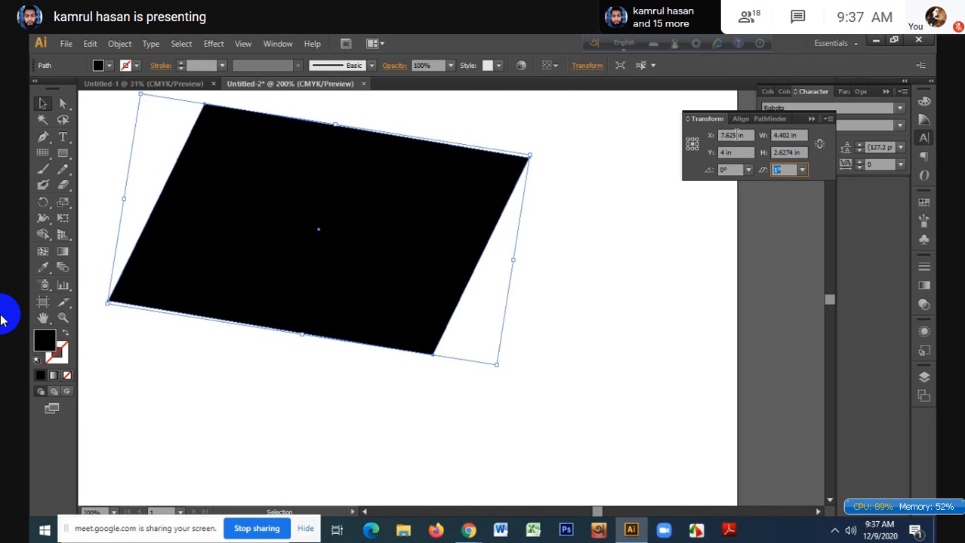
- Move the parallelogram horizontally by stepping its X value to 8.5 in, back to 6.5 in, and finally to 7.5 in
key(Tab)
key(Up)
key(Up)
key(Up)
key(Up)
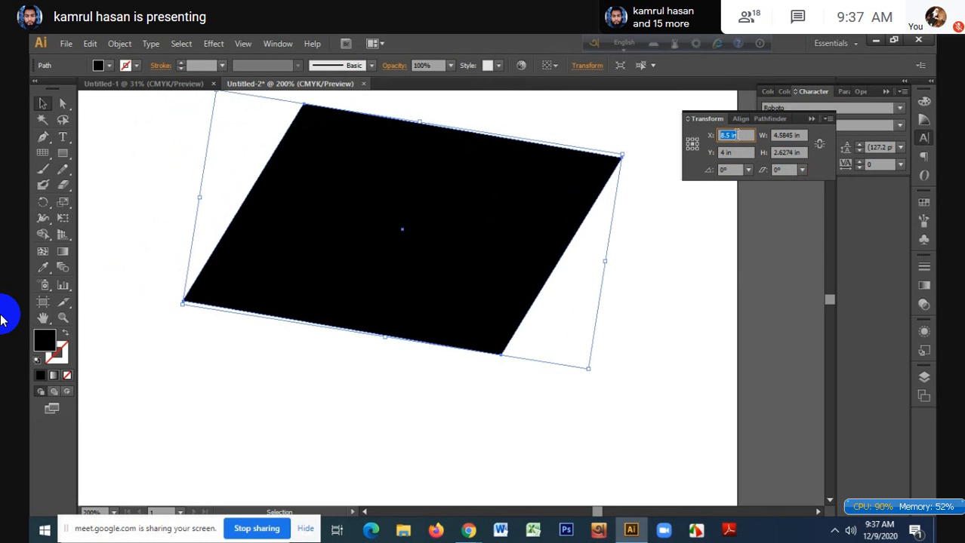
key(Down)
key(Down)
key(Down)
key(Down)
key(Down)
key(Down)
key(Down)
key(Down)
key(Down)
key(Down)
key(Down)
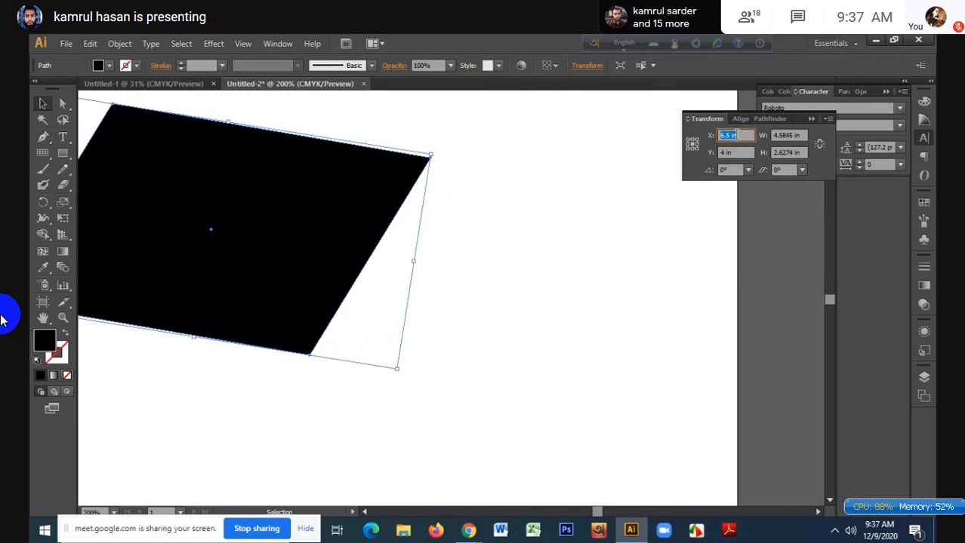
key(Up)
key(Up)
key(Up)
key(Up)
key(Up)
key(Up)
key(Up)
key(Up)
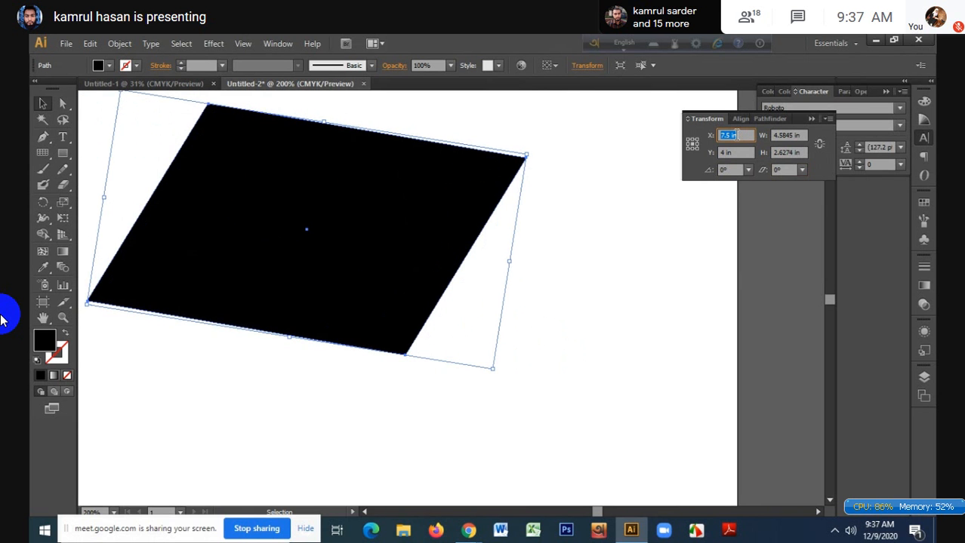
- Move the parallelogram up and down the artboard by stepping its Y value, ending at 4.125 in
key(Tab)
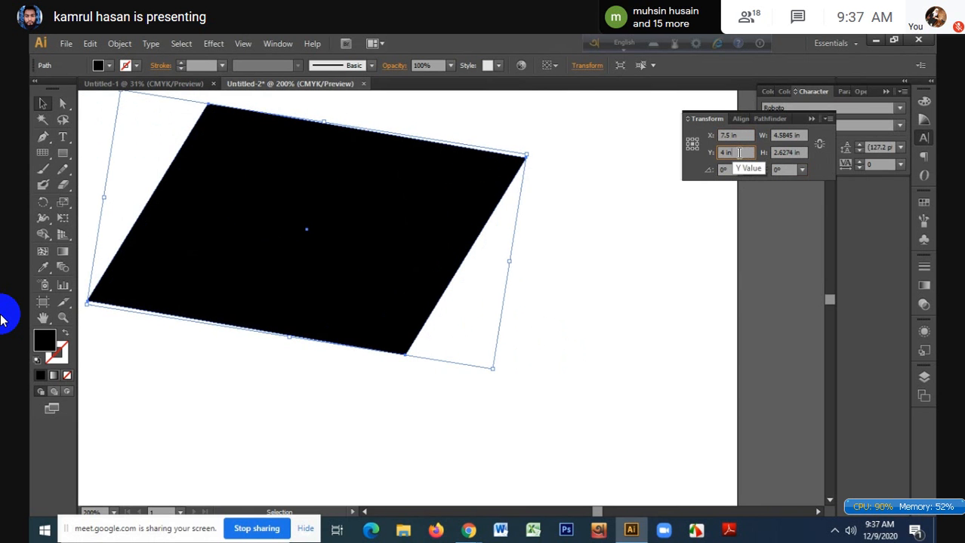
key(Up)
key(Up)
key(Up)
key(Up)
key(Up)
key(Up)
key(Up)
key(Down)
key(Down)
key(Down)
key(Down)
key(Down)
key(Down)
key(Down)
key(Down)
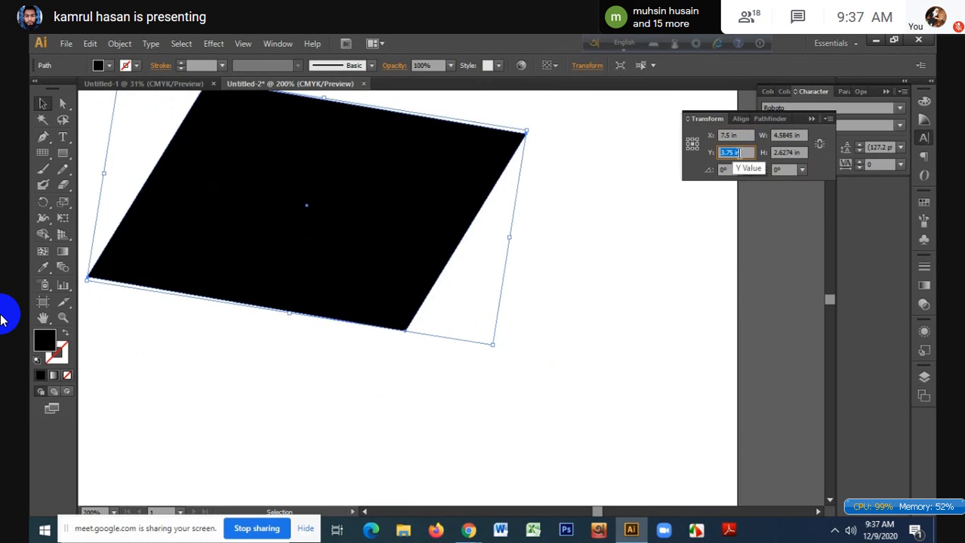
key(Up)
key(Up)
key(Up)
key(Up)
key(Up)
key(Up)
key(Up)
key(Up)
key(Up)
key(Up)
key(Up)
key(Up)
key(Up)
key(Up)
key(Up)
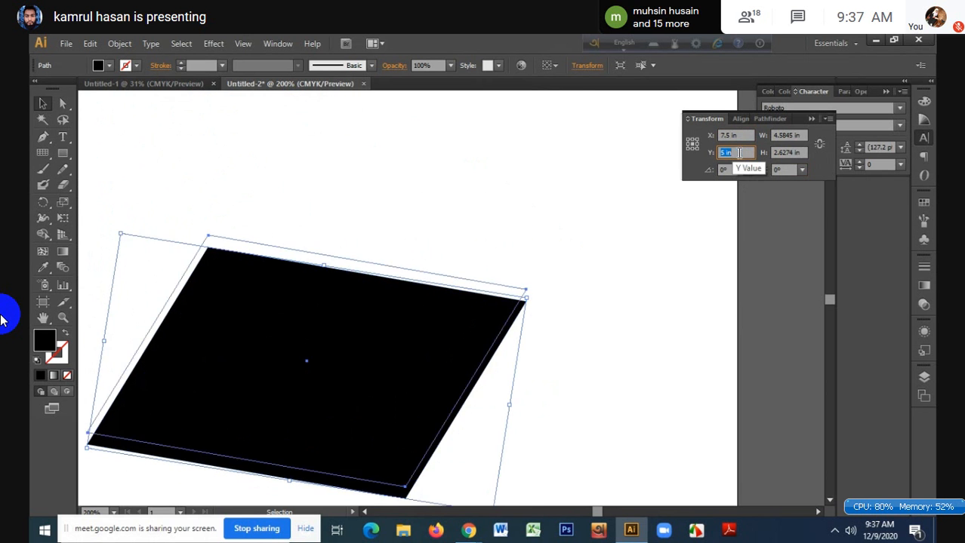
key(Up)
key(Down)
key(Down)
key(Down)
key(Down)
key(Down)
key(Down)
key(Down)
key(Down)
key(Down)
key(Down)
key(Down)
key(Down)
key(Down)
key(Down)
key(Down)
key(Down)
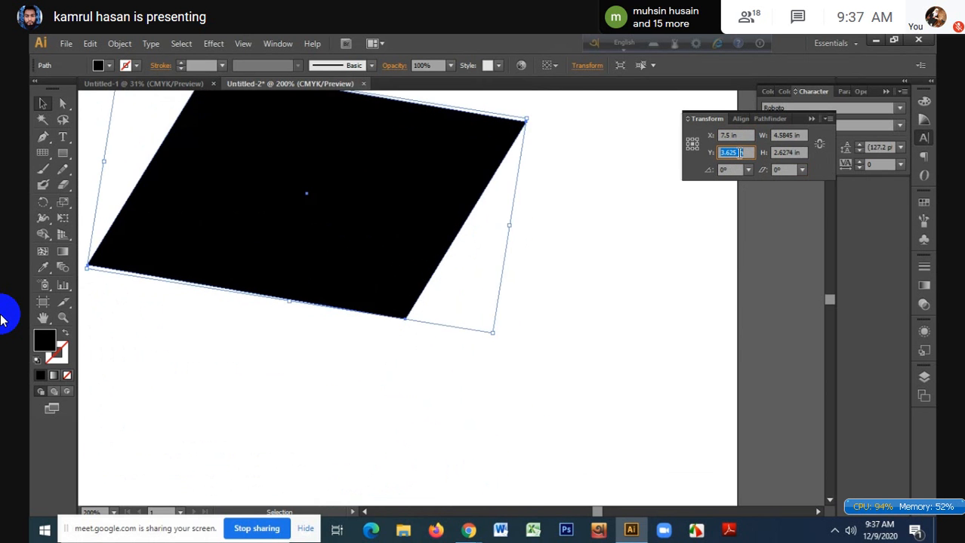
key(Up)
key(Up)
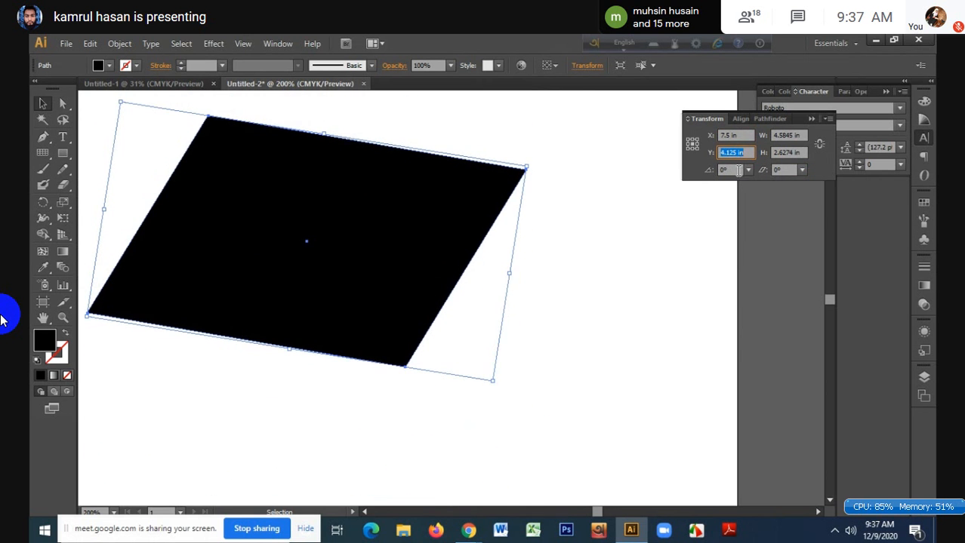
- Rotate the parallelogram in one-degree increments both ways, ending with a slight counterclockwise tilt of its long edges
click(734, 172)
key(Up)
key(Up)
key(Up)
key(Up)
key(Up)
key(Up)
key(Up)
key(Up)
key(Up)
key(Up)
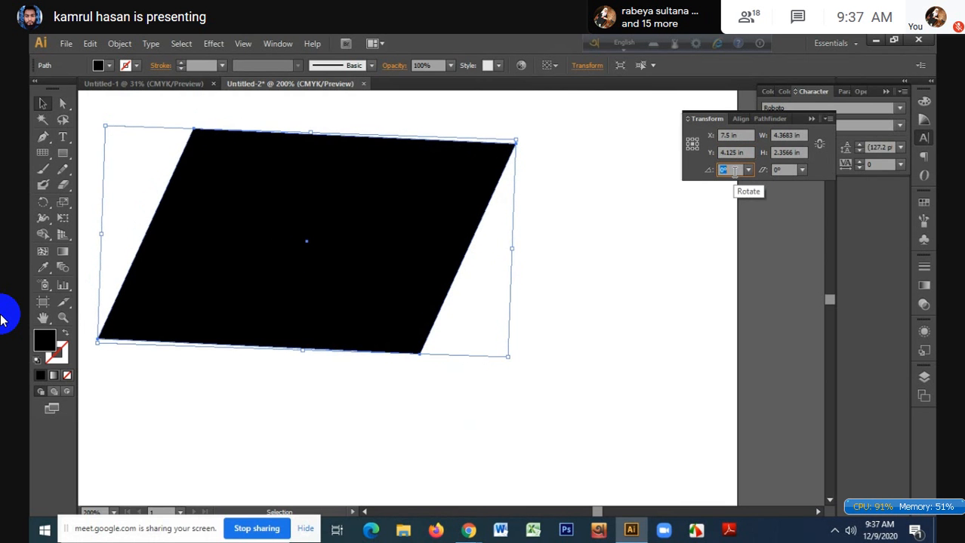
key(Up)
key(Up)
key(Up)
key(Up)
key(Down)
key(Down)
key(Down)
key(Down)
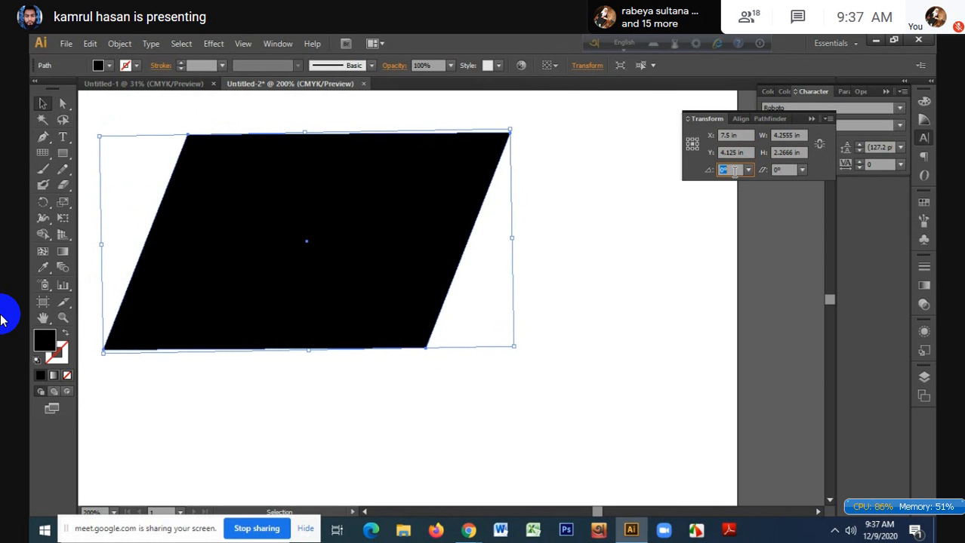
key(Up)
key(Down)
key(Down)
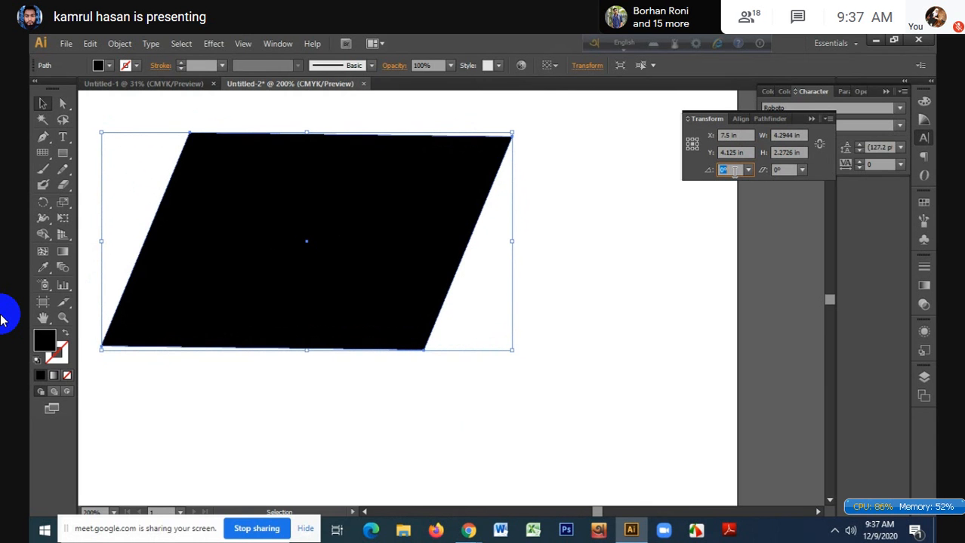
key(Up)
key(Up)
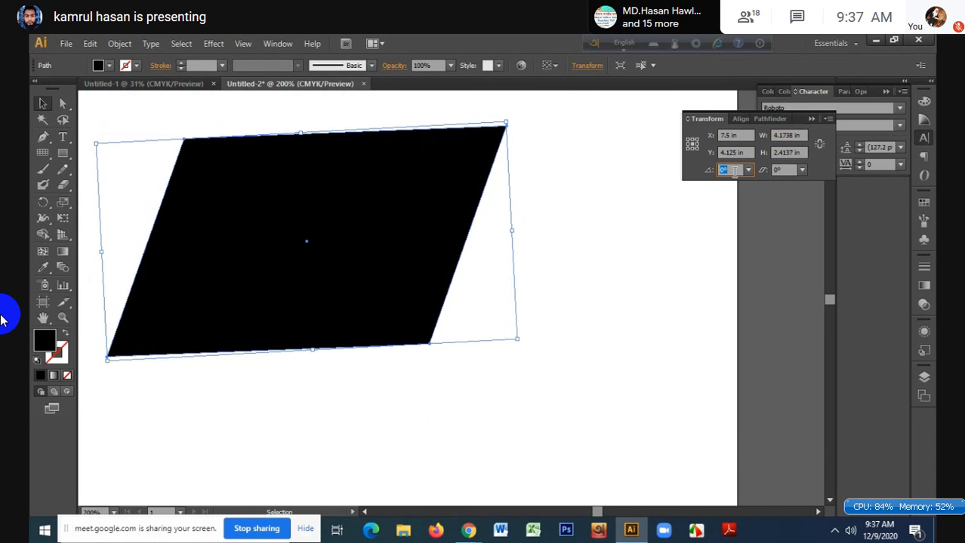
- Rotate the parallelogram a few degrees clockwise and counterclockwise around its current angle, returning it to the same slight tilt
click(733, 170)
key(Up)
key(Down)
key(Down)
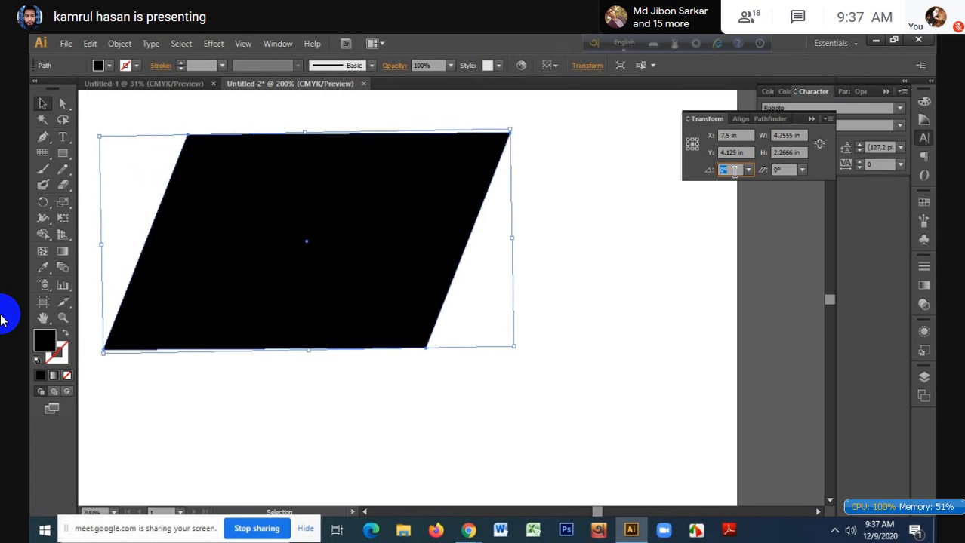
key(Up)
key(Up)
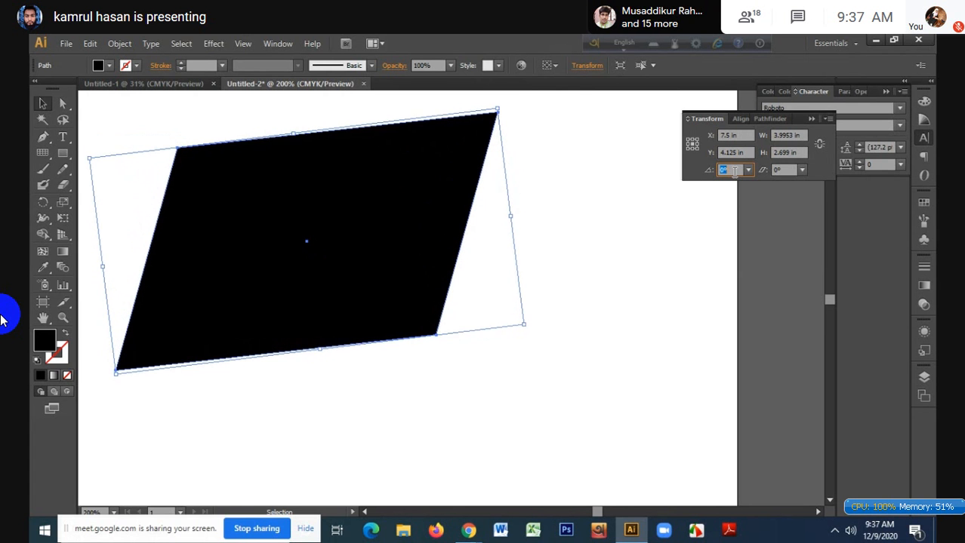
key(Down)
key(Down)
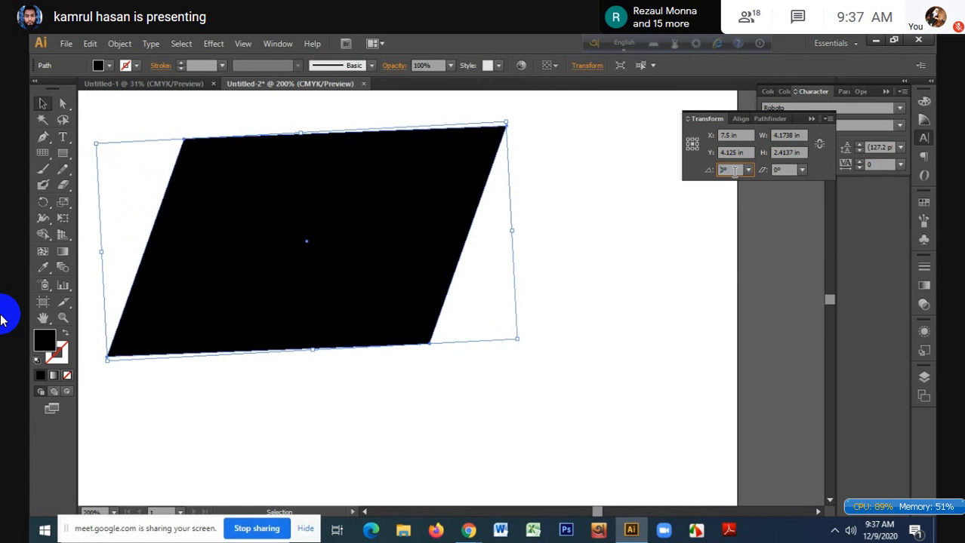
- Increase the parallelogram's shear in repeated small increments until its short sides slant strongly to the right
click(786, 171)
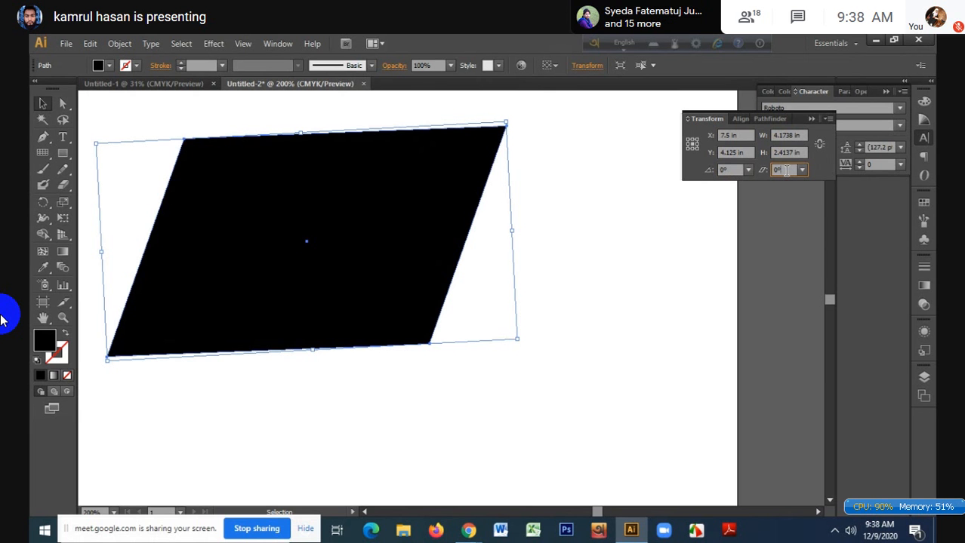
key(Up)
key(Up)
key(Up)
key(Up)
key(Up)
key(Up)
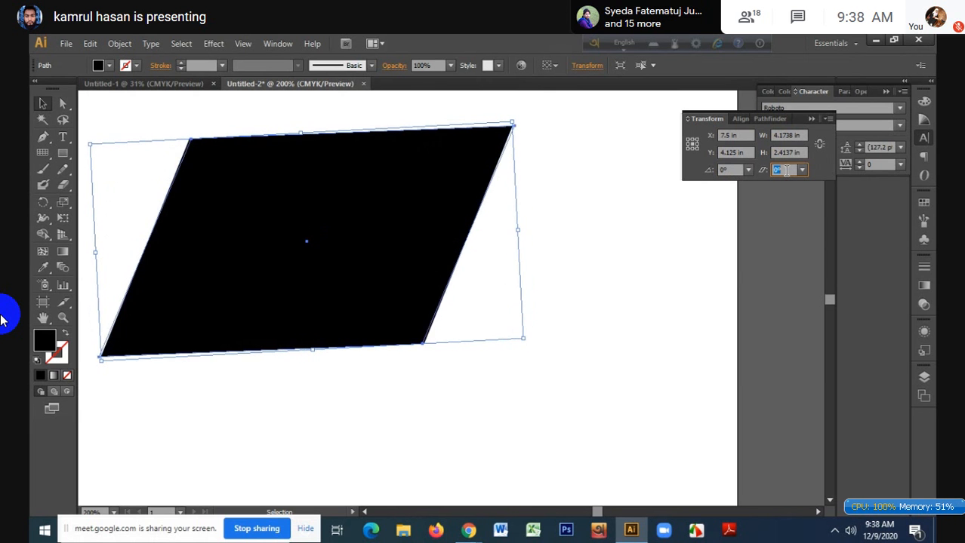
key(Up)
key(Up)
key(Up)
key(Up)
key(Up)
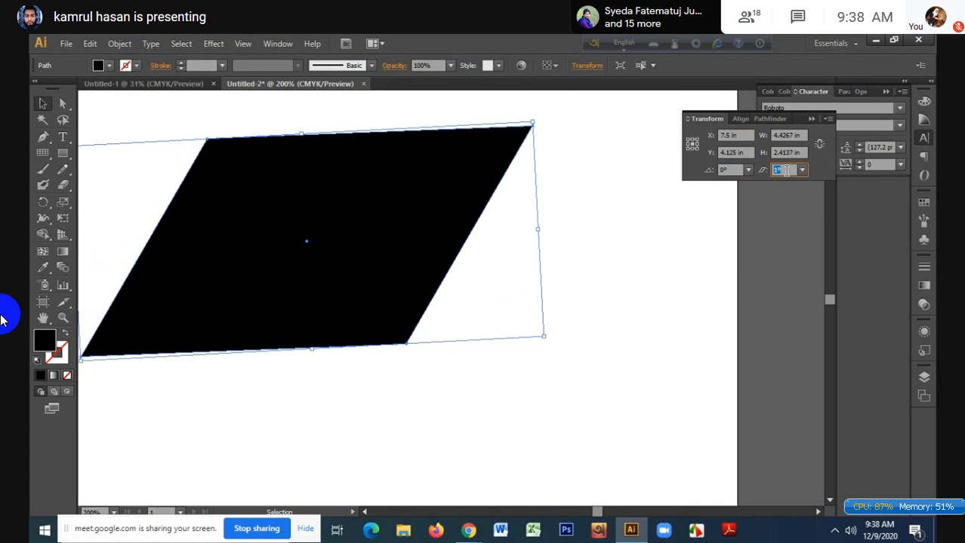
key(Up)
key(Up)
key(Up)
key(Up)
key(Up)
key(Up)
key(Up)
key(Up)
key(Up)
key(Up)
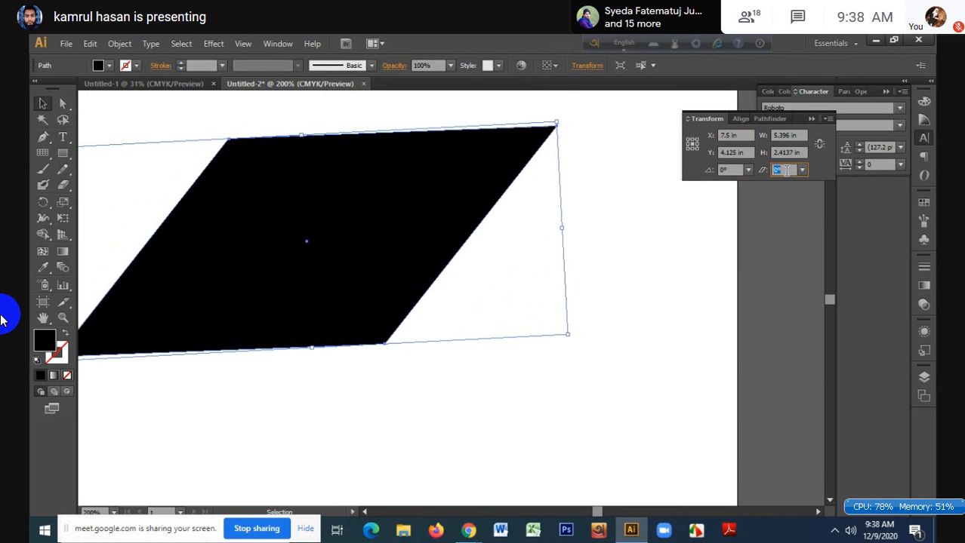
key(Up)
key(Up)
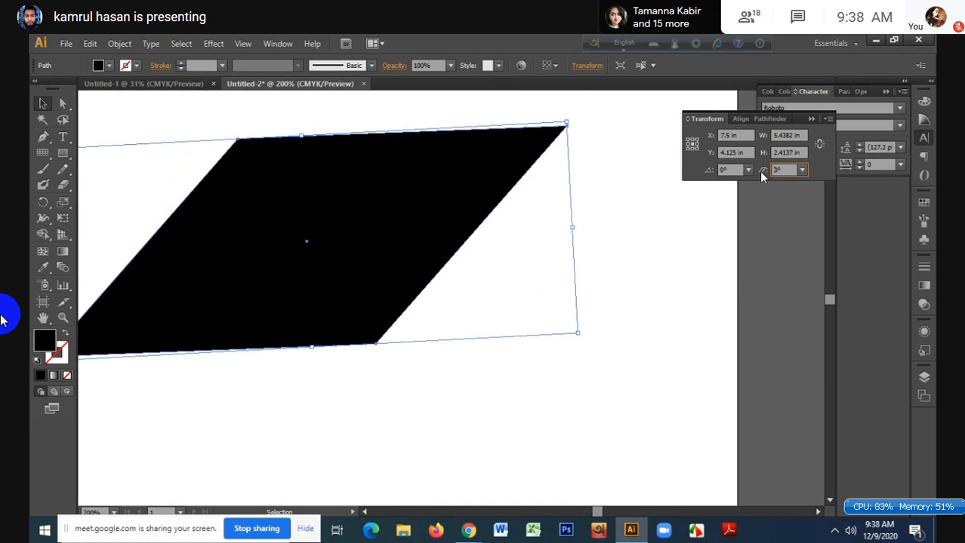
key(Return)
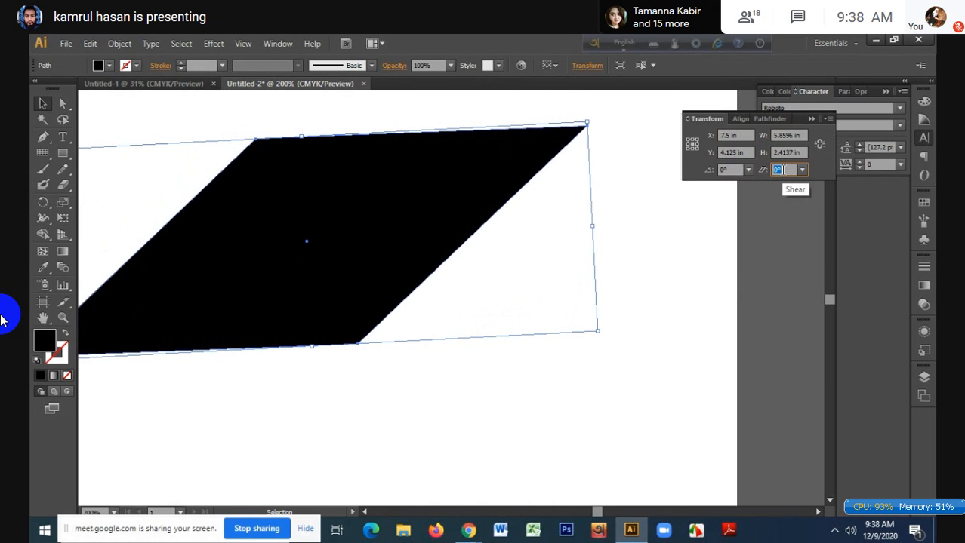
- Shear the parallelogram back and forth in small increments, ending with a moderate rightward slant of its short sides
click(789, 170)
scroll(792, 172, up, 13)
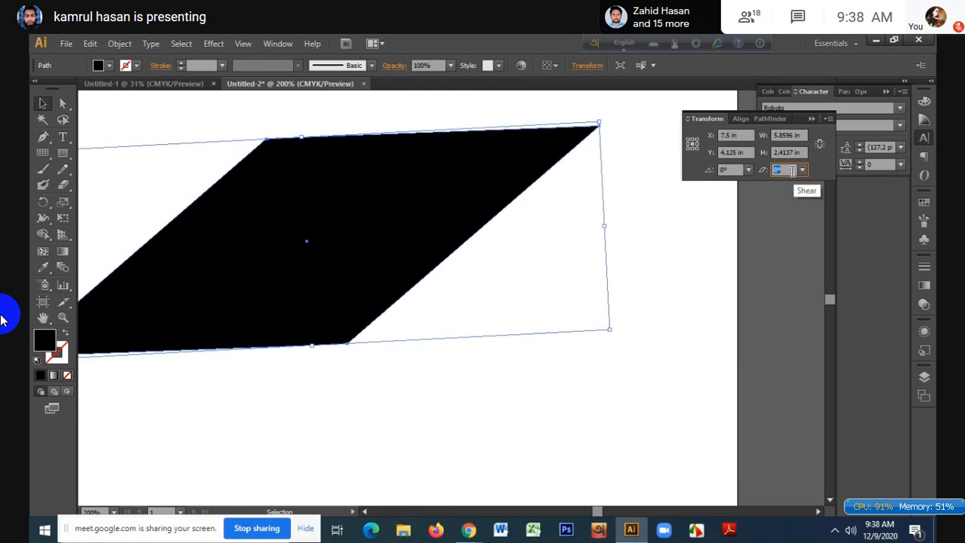
scroll(792, 170, down, 15)
scroll(792, 171, down, 3)
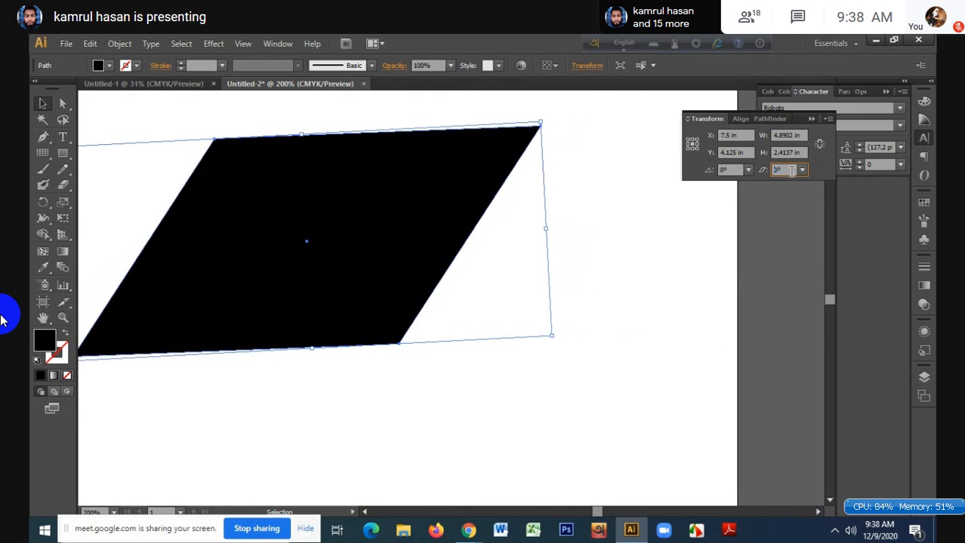
click(801, 170)
click(822, 273)
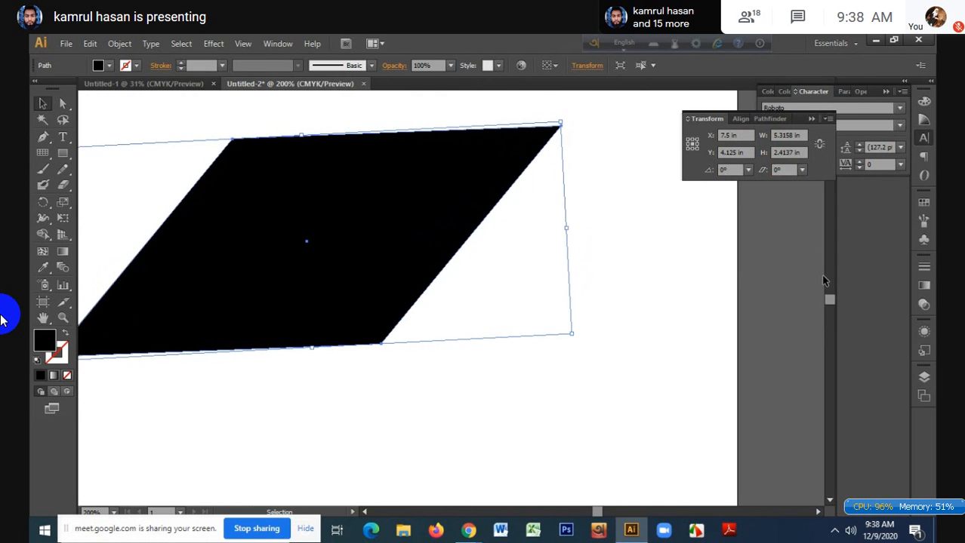
click(785, 172)
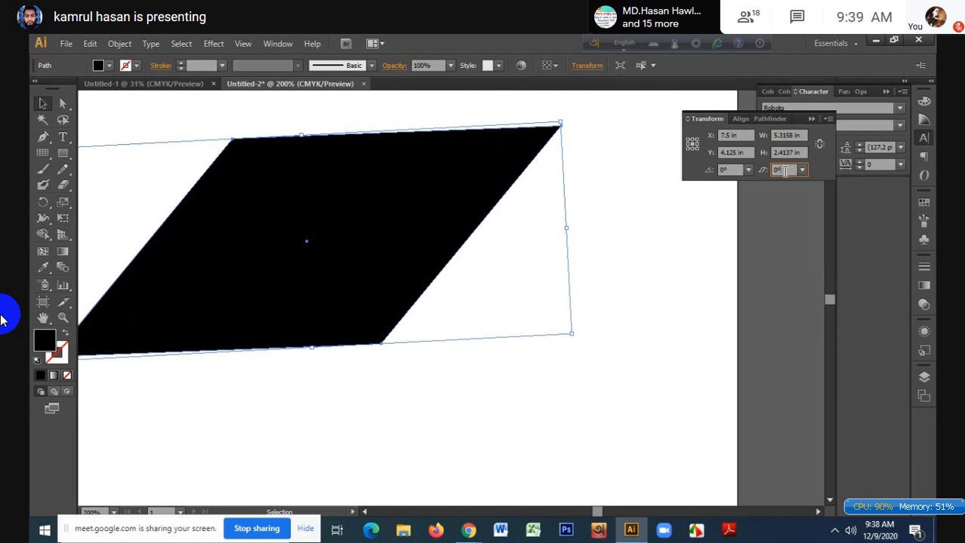
- Step the parallelogram's width up and down, ending at 7.1634 in
click(797, 135)
scroll(798, 136, up, 3)
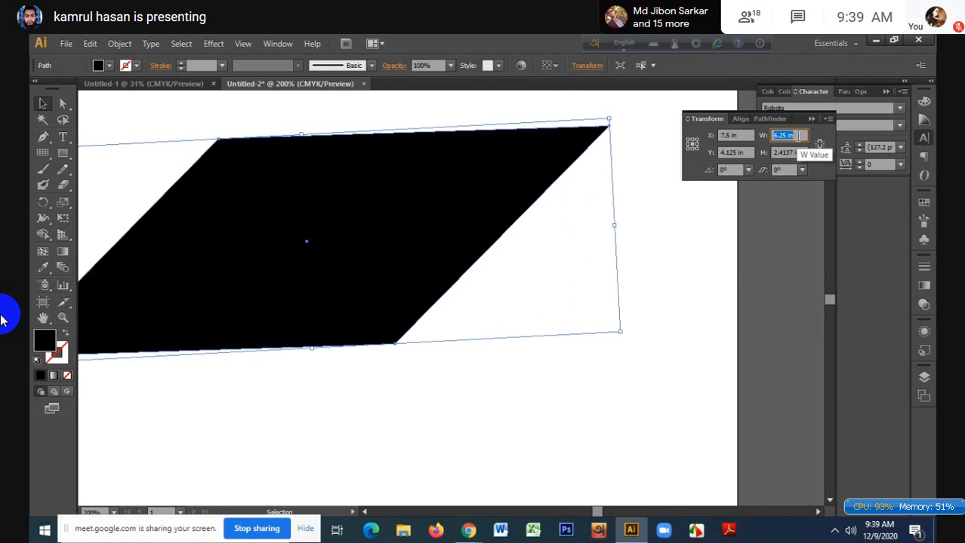
scroll(797, 136, down, 2)
scroll(798, 136, up, 4)
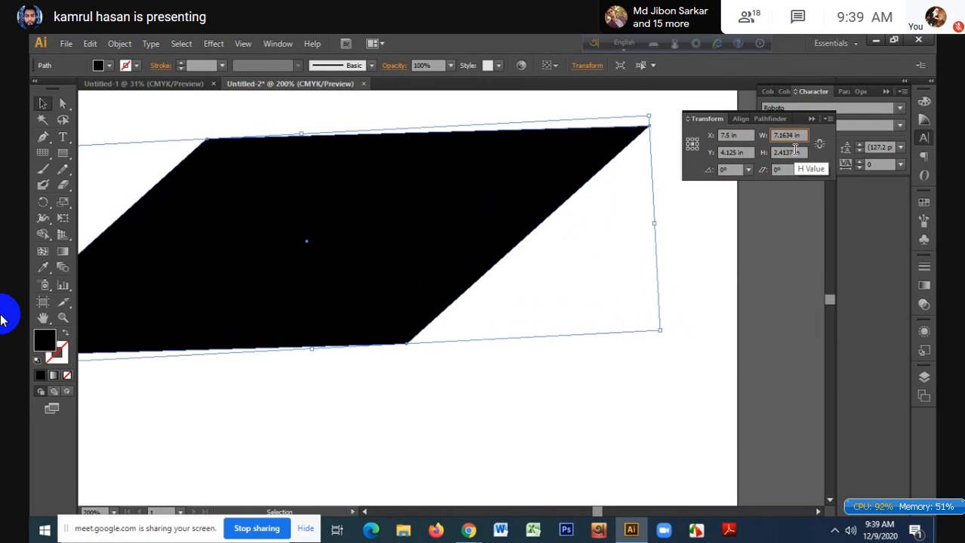
- Stretch the parallelogram's height to more than 5.5 in and shrink it to 0.9195 in
click(795, 150)
scroll(795, 150, up, 5)
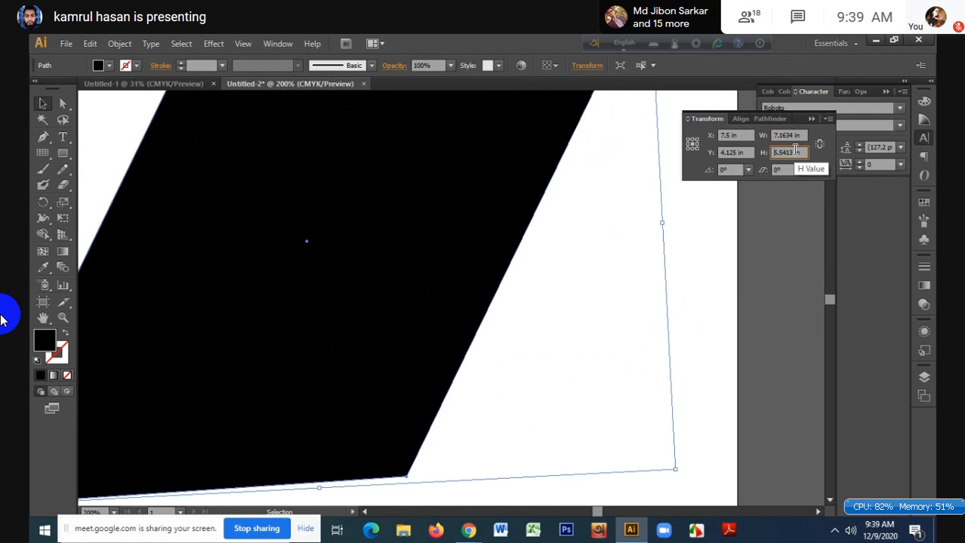
scroll(794, 149, up, 1)
scroll(795, 150, down, 2)
scroll(795, 150, down, 10)
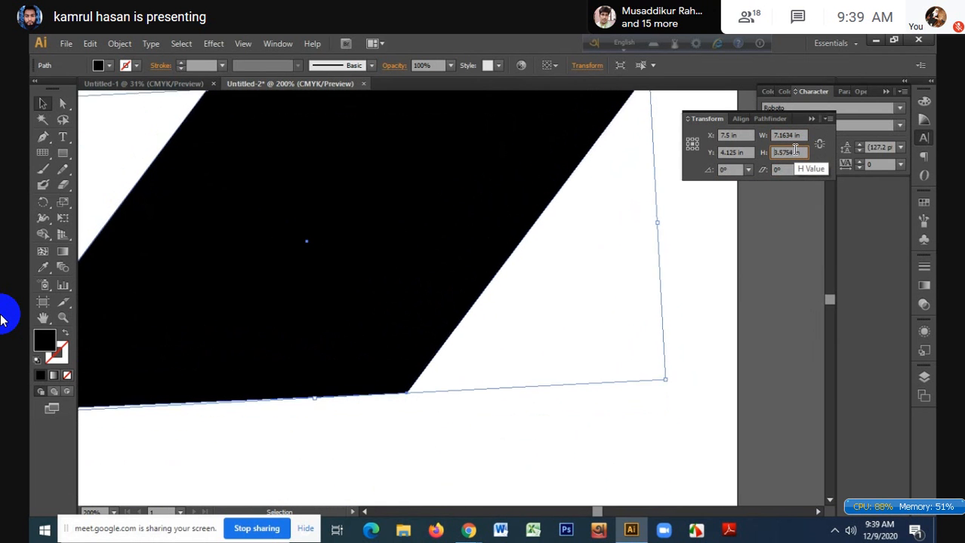
scroll(795, 149, down, 2)
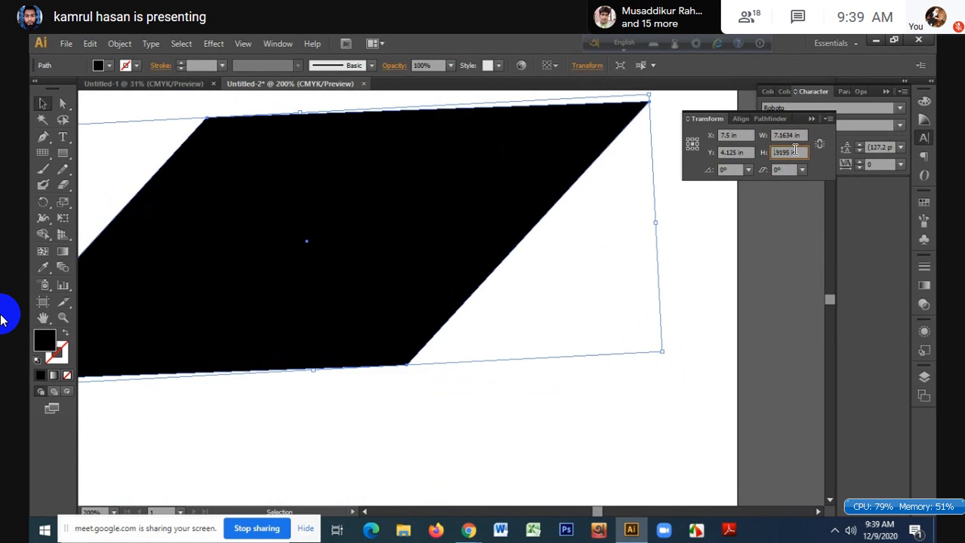
- Delete the parallelogram and draw a new black rectangle about 3.83 in wide and 1.56 in high on the artboard
click(37, 104)
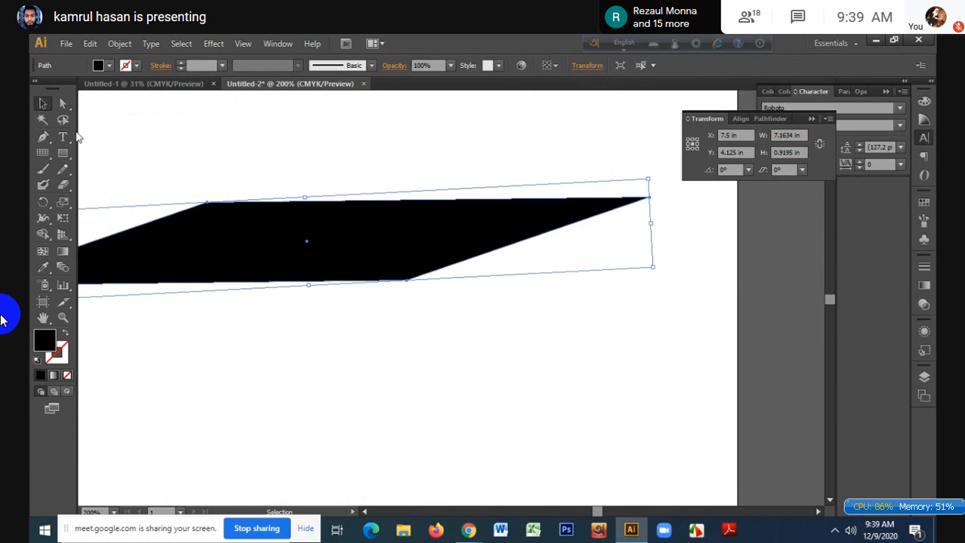
key(Delete)
click(62, 152)
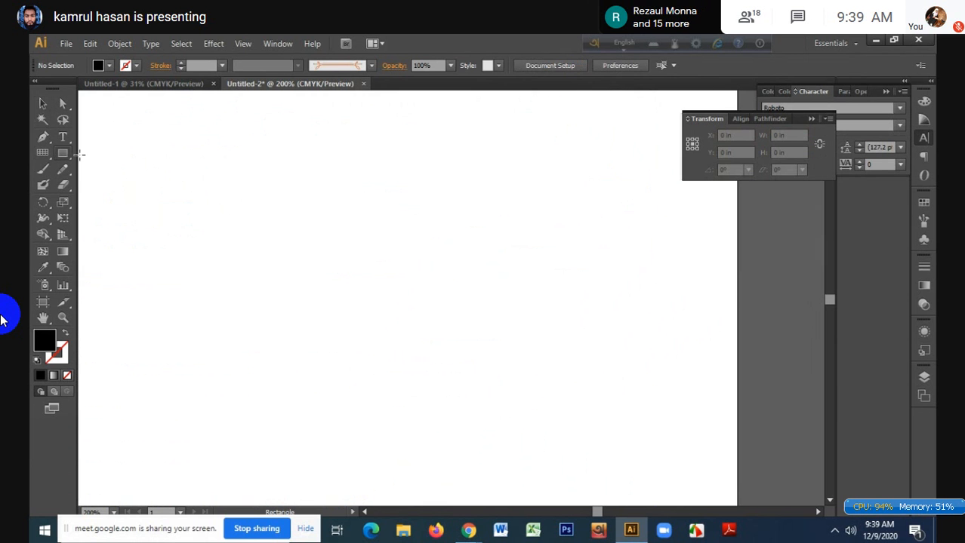
drag(176, 163, 543, 311)
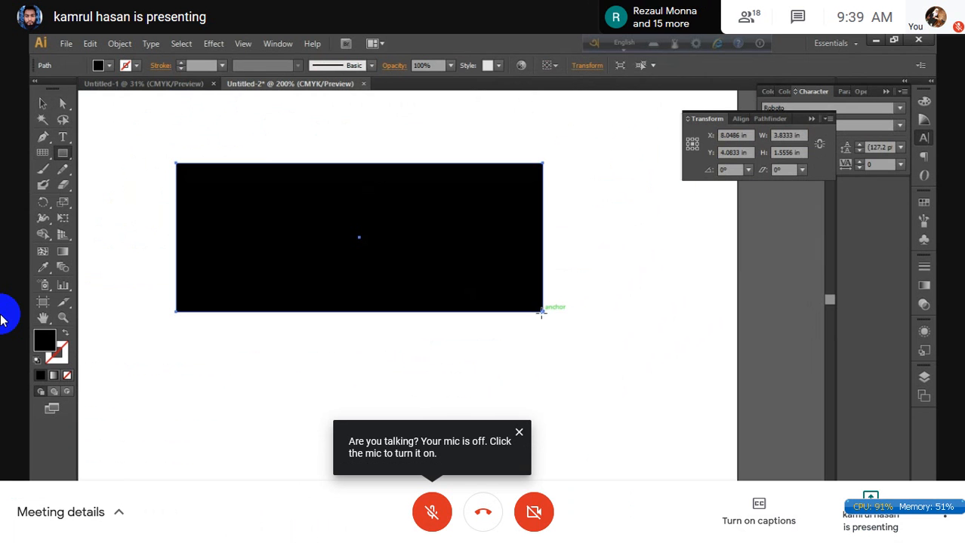
click(734, 136)
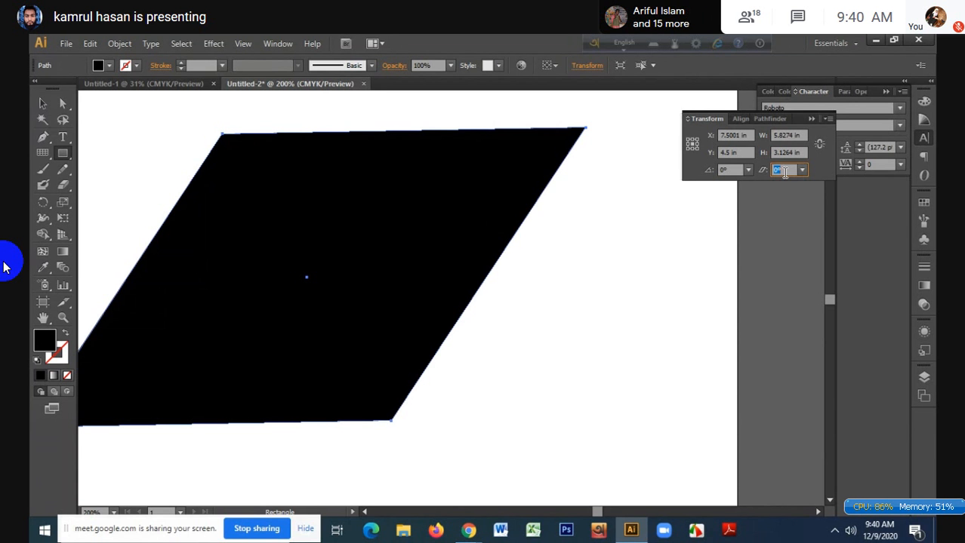
click(43, 104)
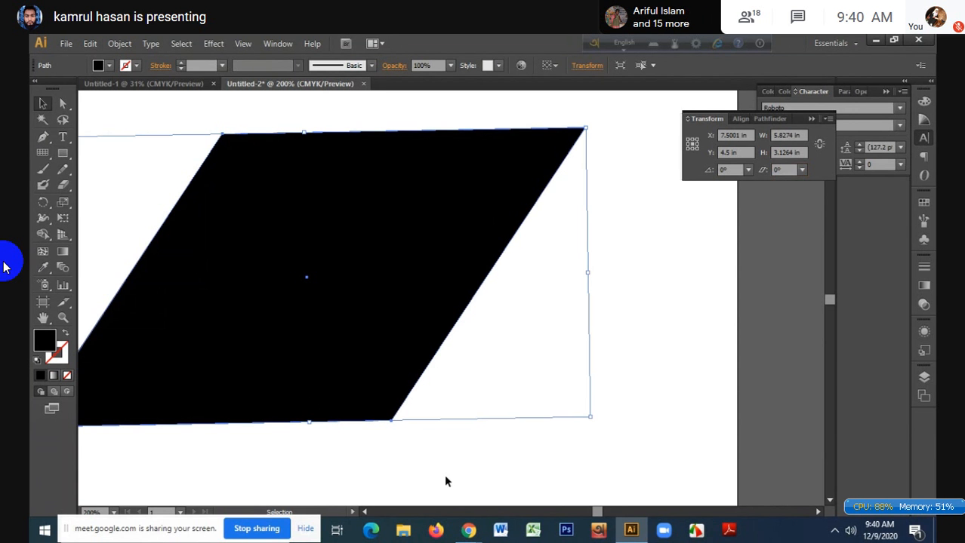
- Switch to the Google Meet window, look through the participant list, and return to Illustrator
mouse_move(478, 530)
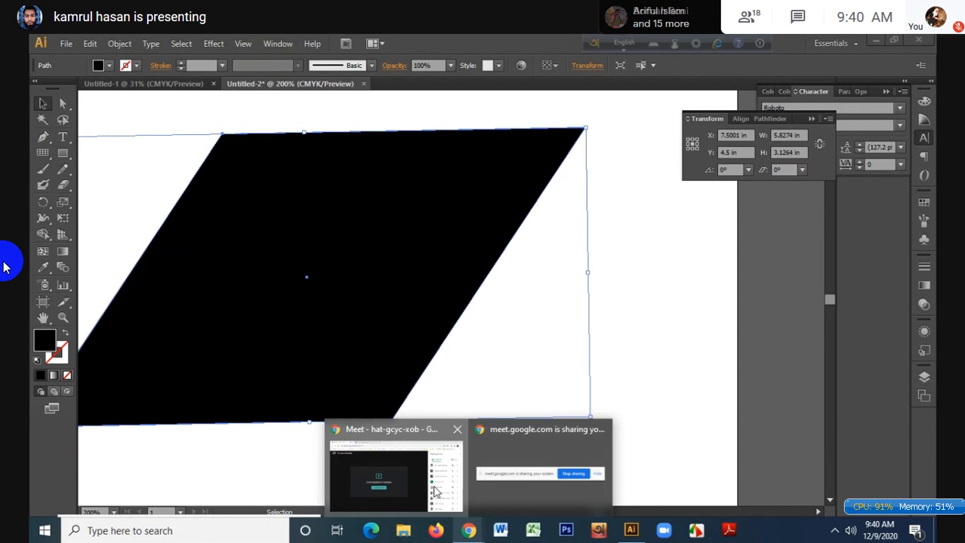
click(433, 486)
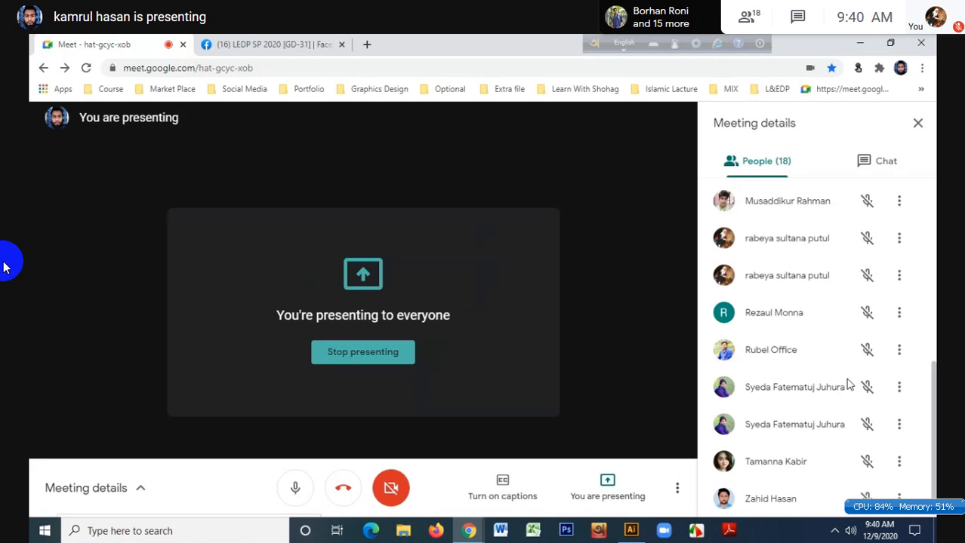
scroll(849, 384, up, 5)
click(631, 530)
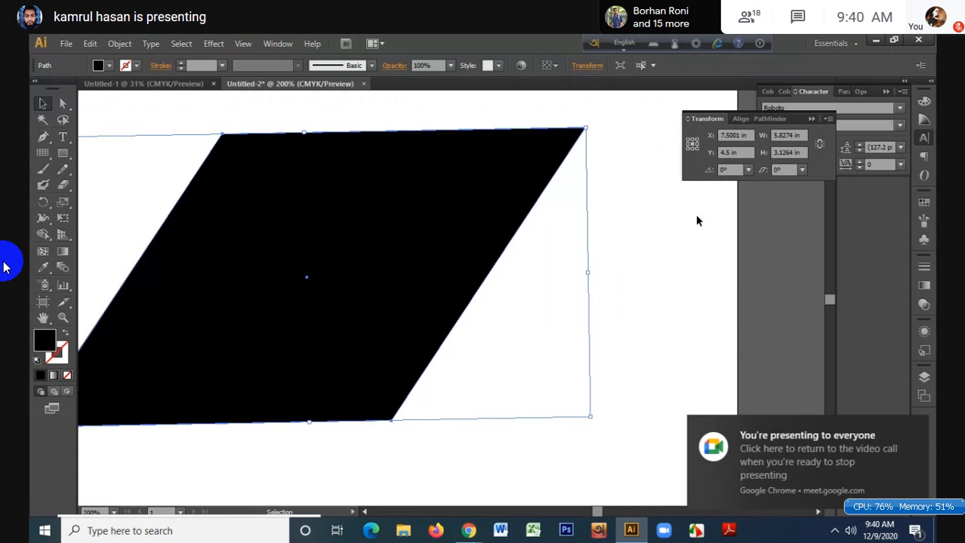
- Close the floating Transform panel and replace the parallelogram with a newly drawn, nearly square black rectangle mid-artboard
click(813, 119)
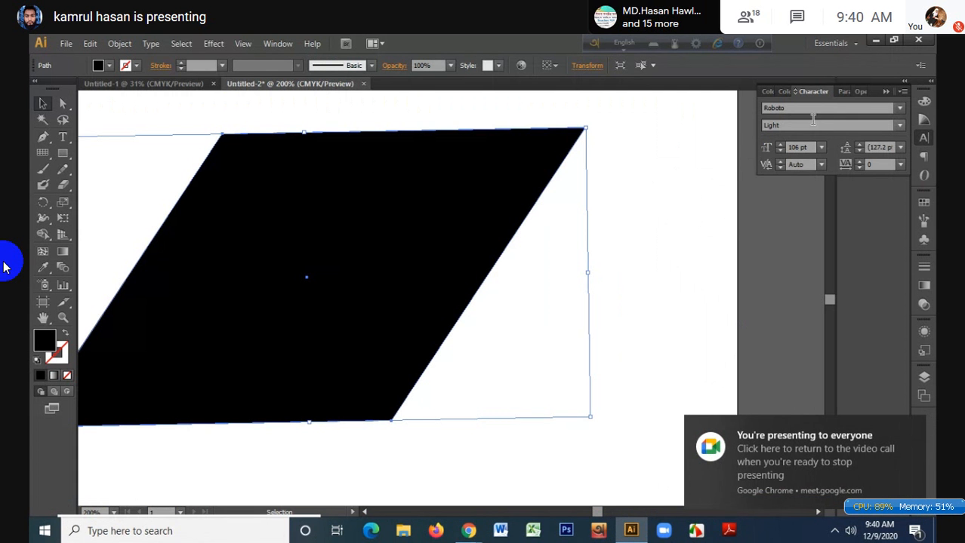
key(Delete)
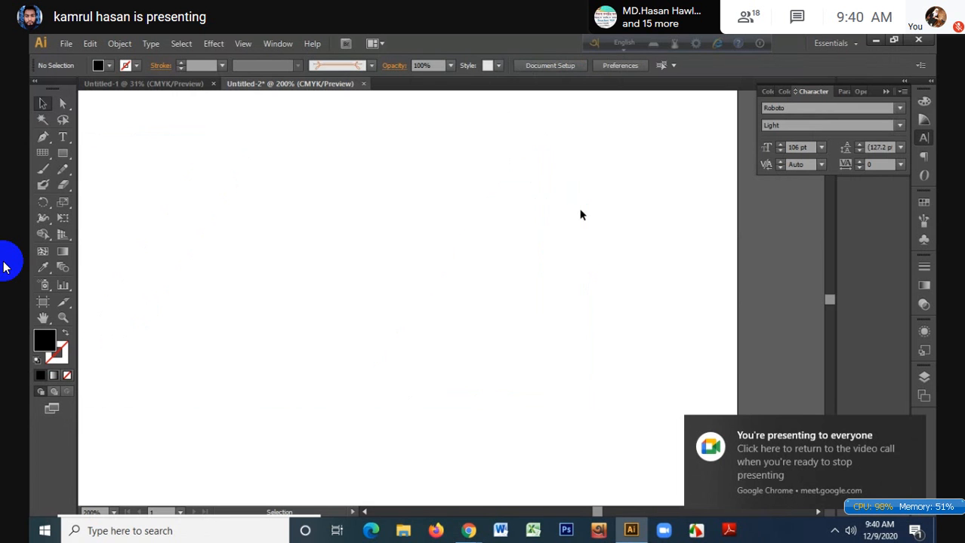
click(63, 153)
drag(274, 186, 507, 393)
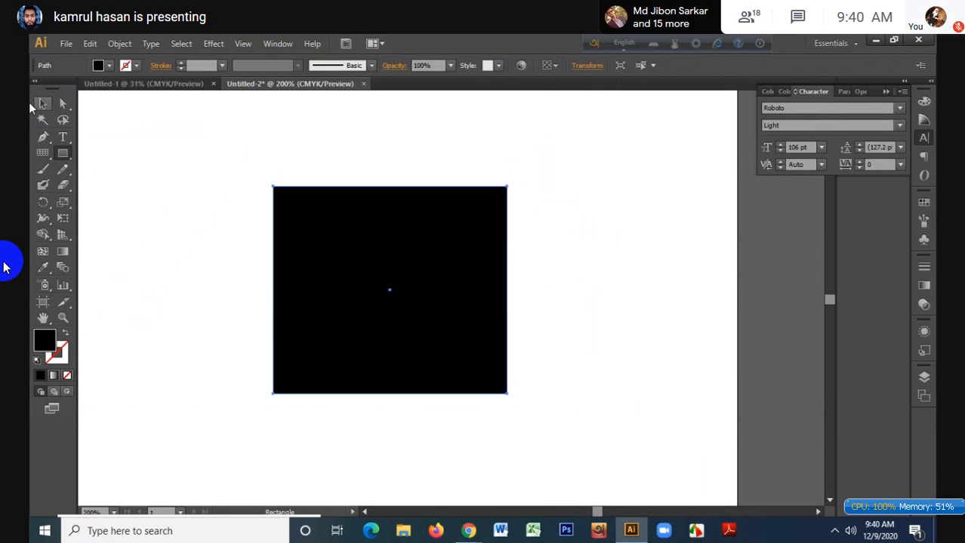
click(43, 103)
- Start the Move transformation for the nearly square rectangle and enable its preview
right_click(312, 196)
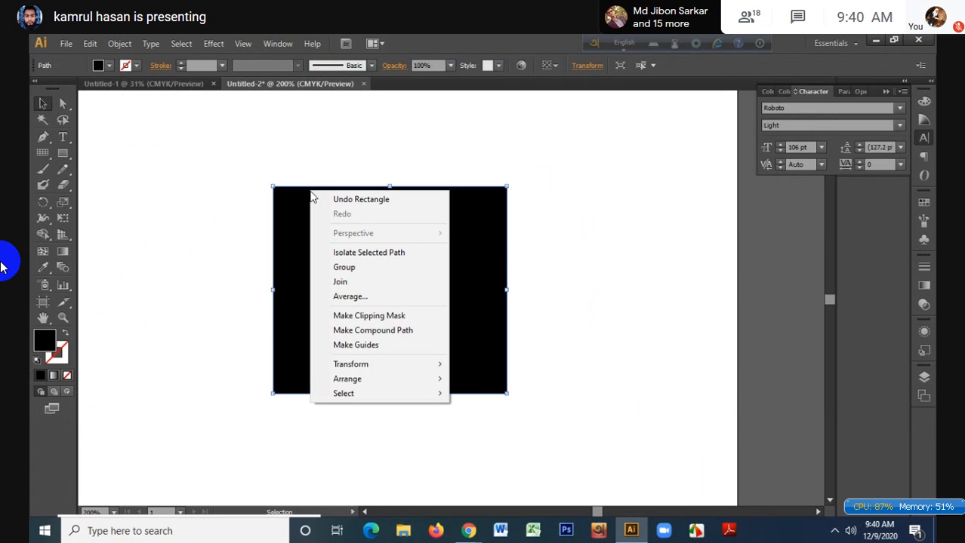
mouse_move(374, 368)
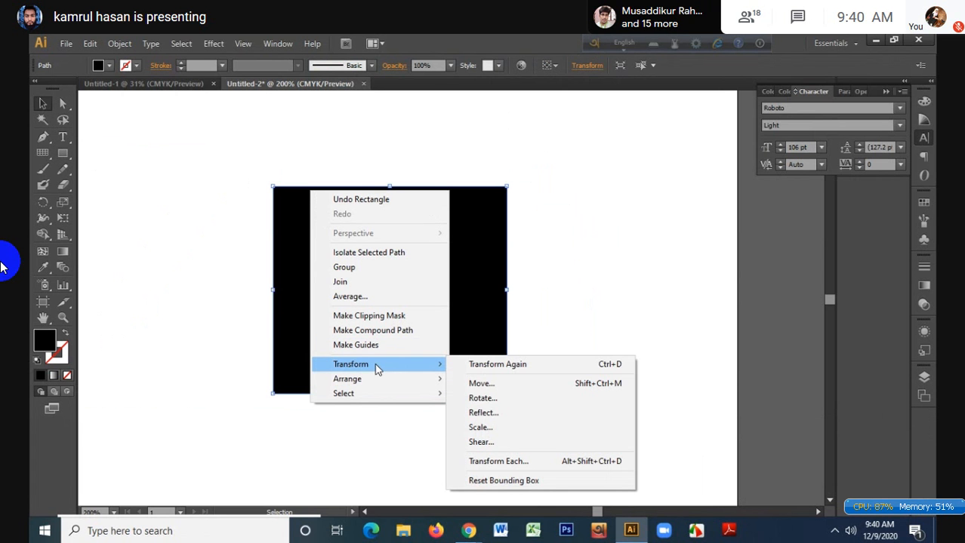
click(510, 367)
right_click(451, 308)
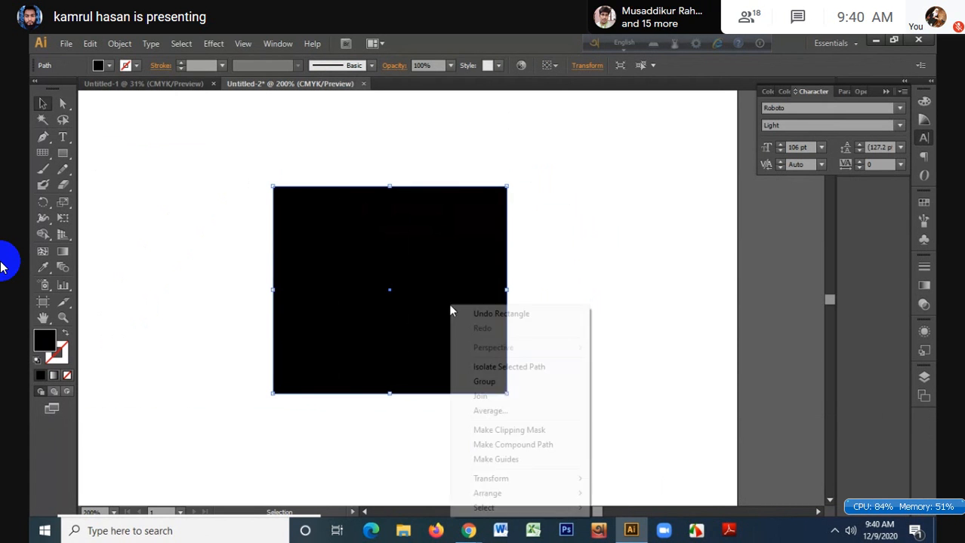
mouse_move(504, 483)
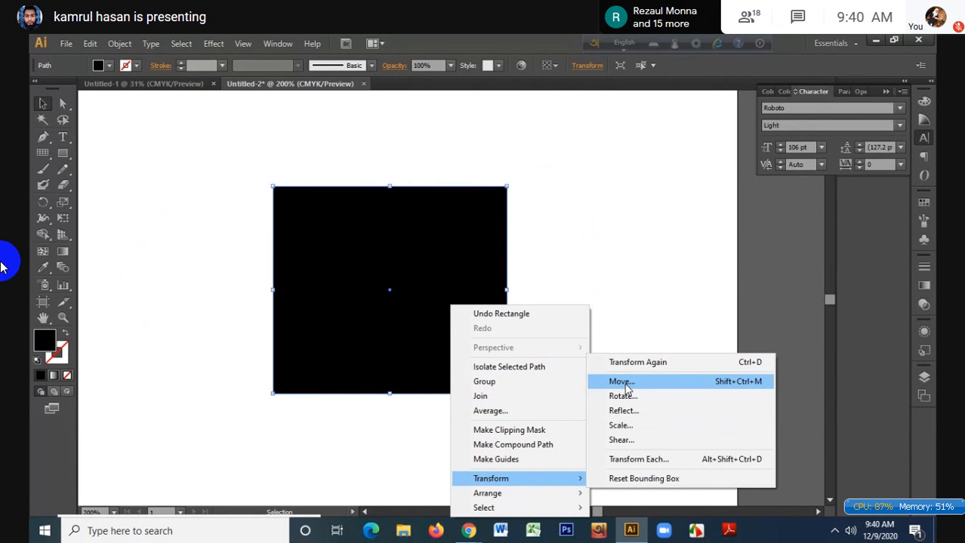
click(625, 387)
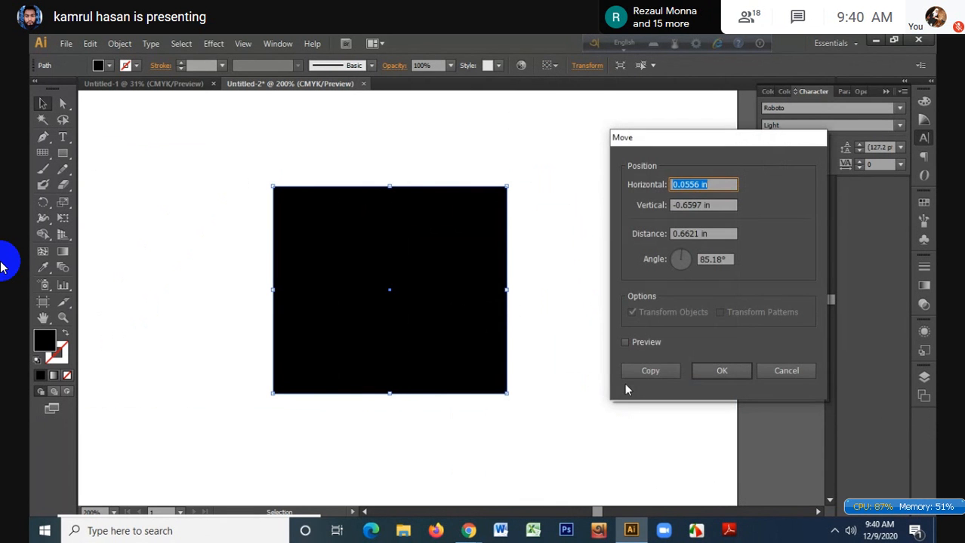
click(625, 342)
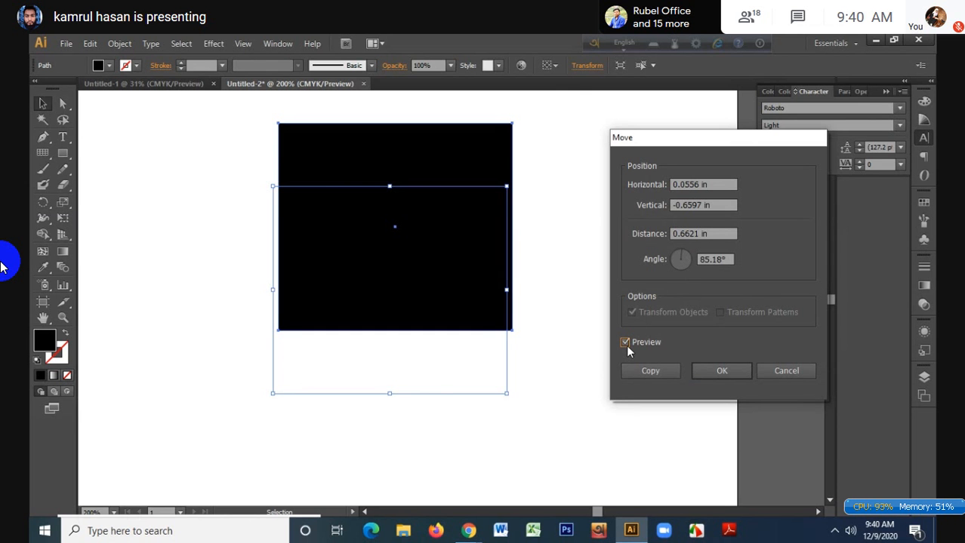
- Preview the rectangle's move at a distance of 1.25 in, and at 0.625 in
double_click(708, 232)
text(1.25)
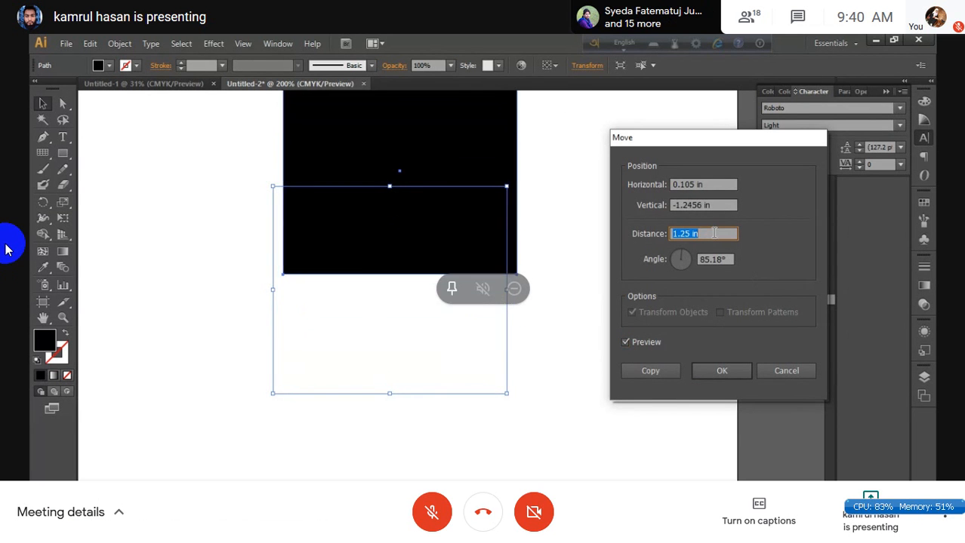
text(0.625)
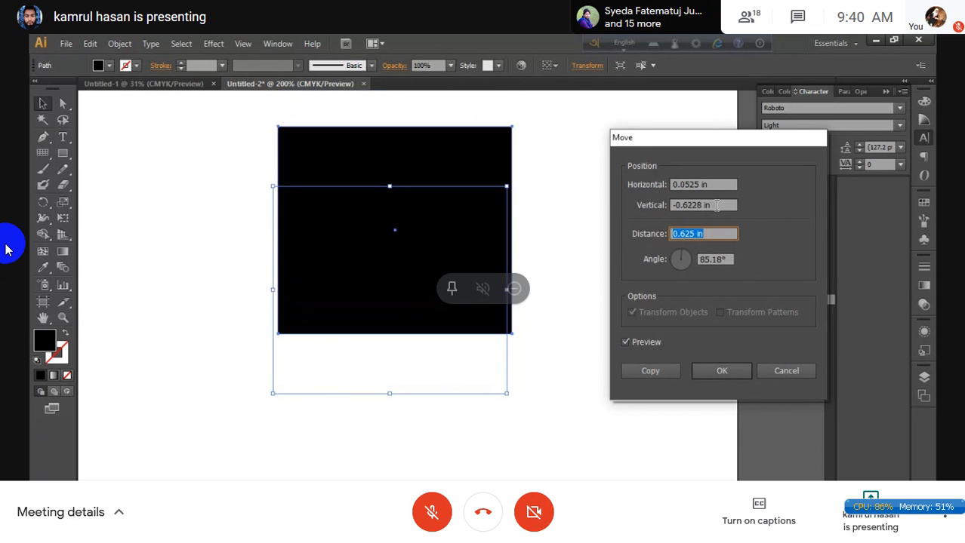
- Set the move's vertical offset to 0 in and try horizontal offsets of -1.375 in and 0.25 in, ending at 0.25 in
double_click(716, 205)
text(0)
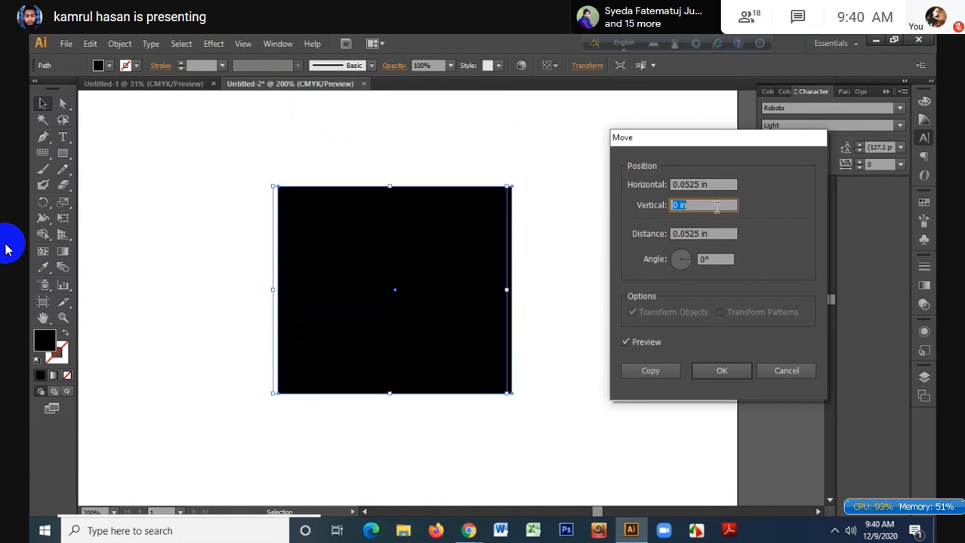
double_click(716, 185)
text(-1.375)
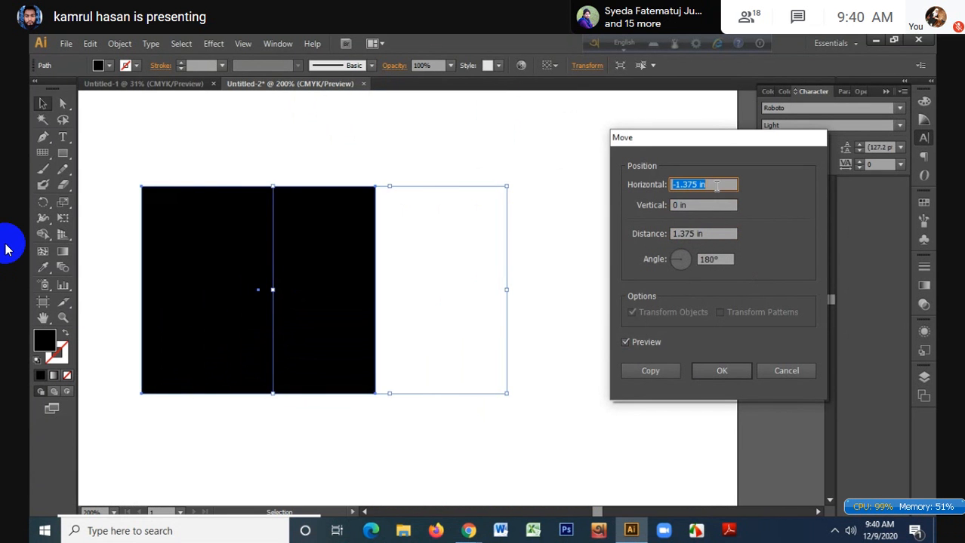
text(0.25)
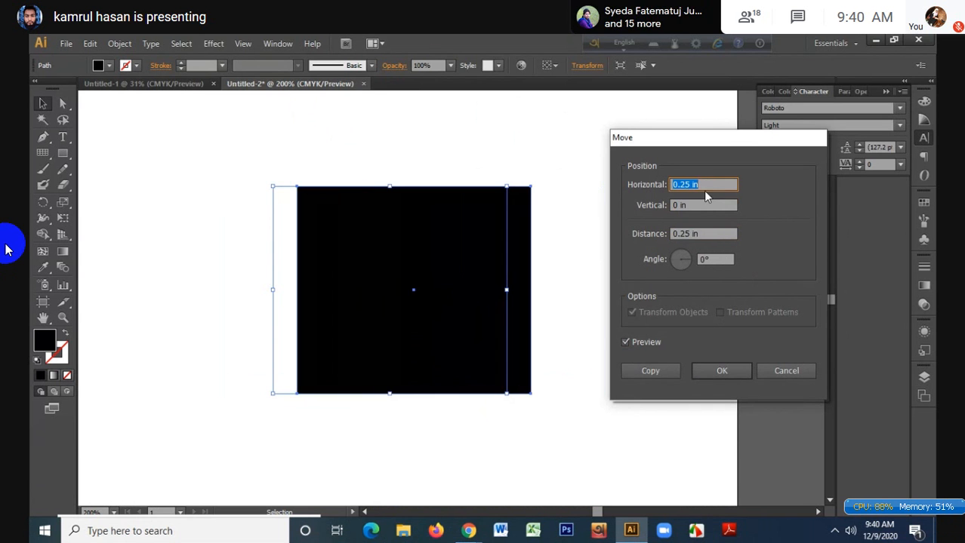
- Set the vertical offset to -0.125 in, step it up to 1.375 in, and bring it back to -0.125 in
double_click(701, 205)
text(-0.125)
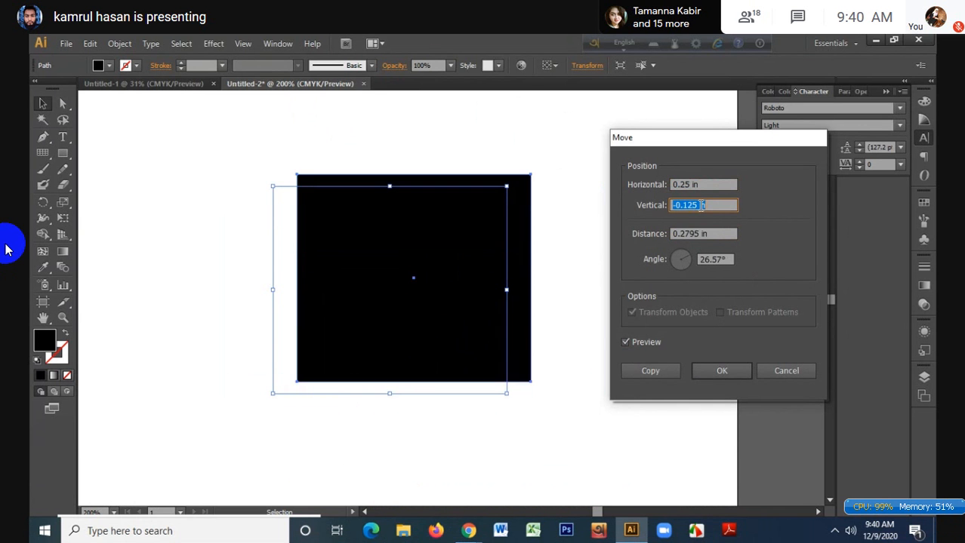
key(Down)
key(Up)
key(Down)
key(Up)
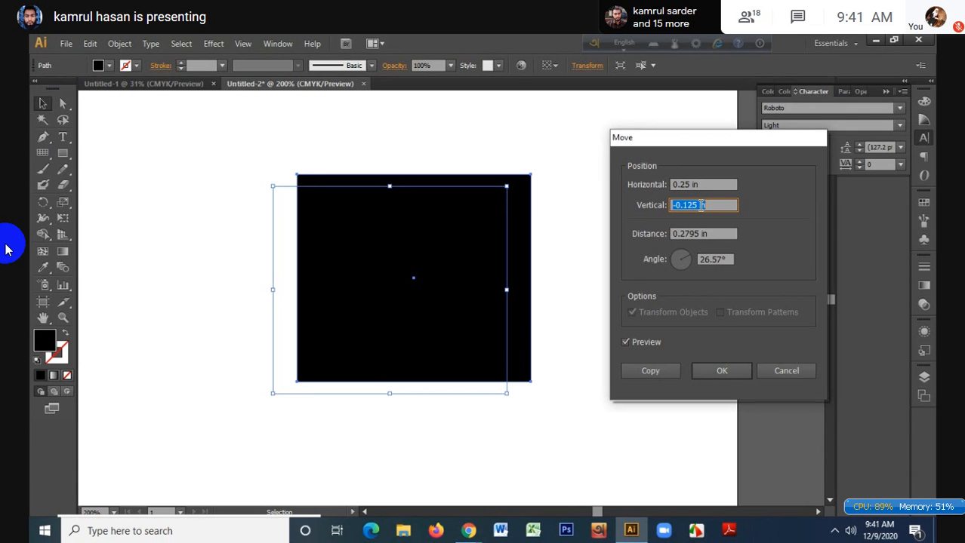
key(Up)
key(Up)
key(Up)
key(Up)
key(Up)
key(Up)
key(Up)
key(Up)
key(Up)
key(Up)
key(Up)
key(Up)
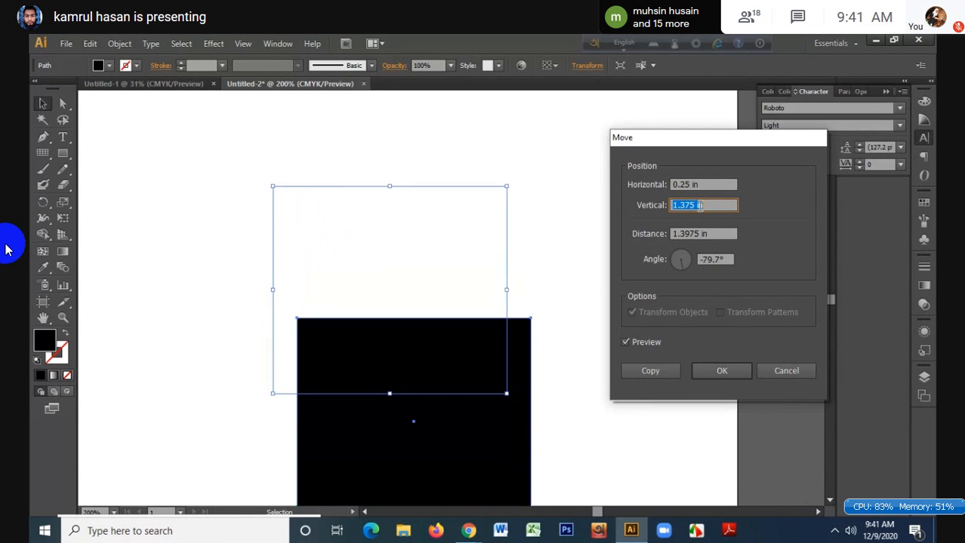
key(Down)
key(Down)
key(Down)
key(Down)
key(Down)
key(Down)
key(Down)
key(Down)
key(Down)
key(Down)
key(Down)
key(Down)
click(707, 184)
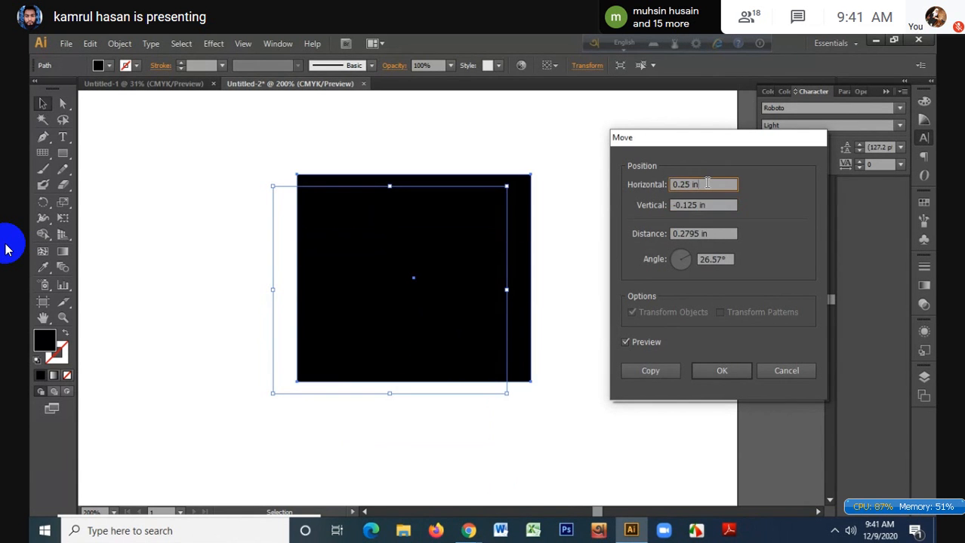
- Step the move's horizontal offset down to -0.625 in with the preview on
key(Down)
key(Down)
key(Down)
key(Down)
key(Down)
key(Down)
key(Down)
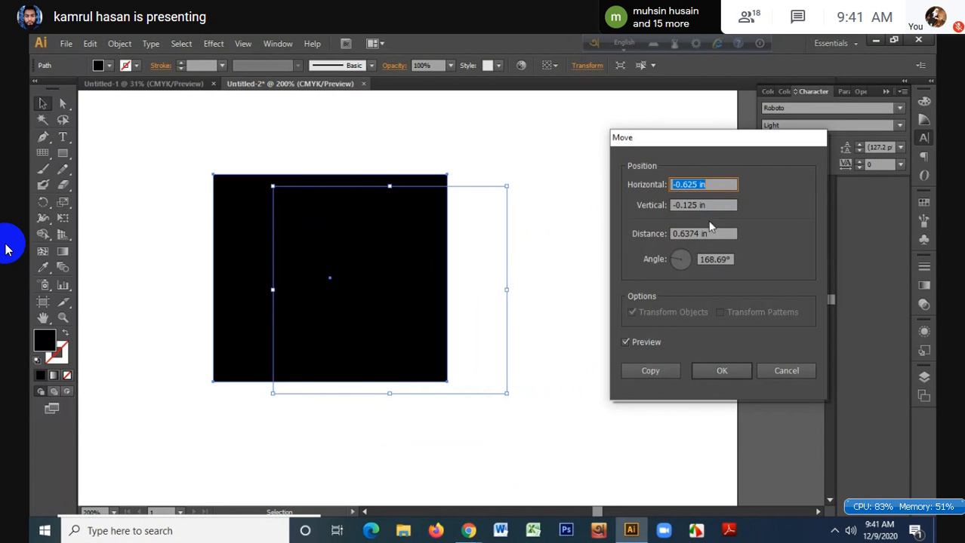
- Try different move distances for the rectangle, including 0.5 in and 0 in, ending at -0.125 in
click(713, 234)
key(Up)
key(Up)
key(Up)
key(Up)
key(Up)
key(Up)
key(Down)
key(Down)
key(Down)
key(Down)
key(Down)
key(Down)
key(Down)
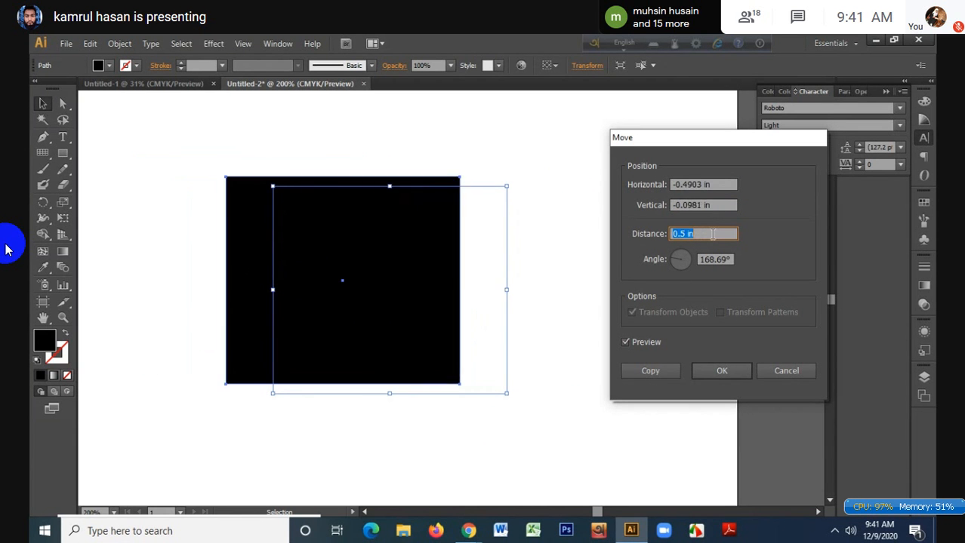
key(Down)
key(Down)
key(Down)
key(Down)
key(Down)
key(Down)
key(Up)
key(Up)
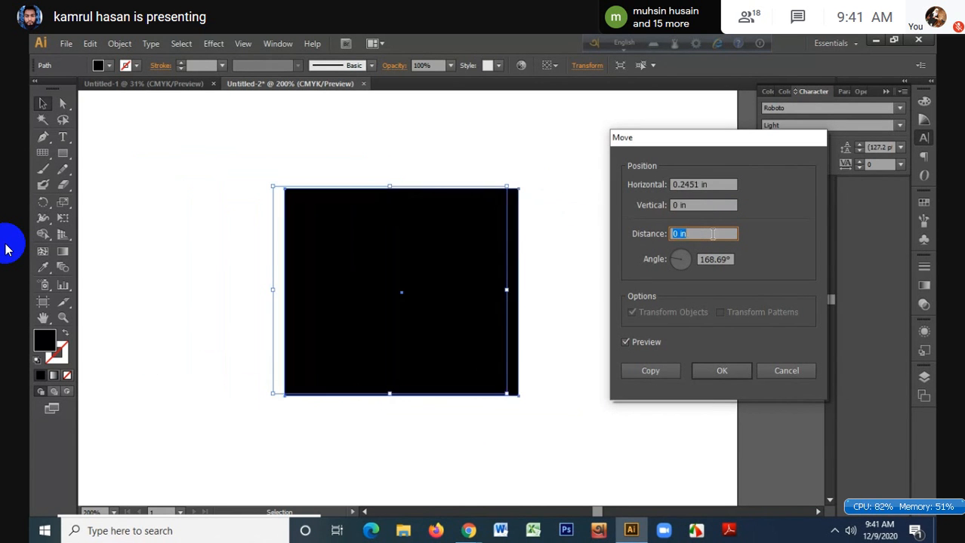
key(Up)
key(Down)
key(Down)
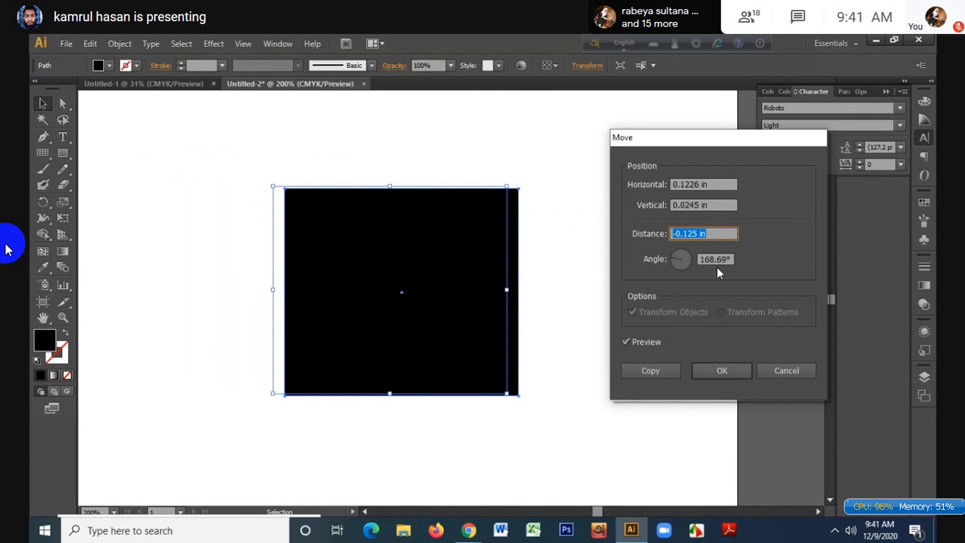
- Raise the move angle gradually to 229° while previewing the rectangle's position
click(722, 259)
key(Up)
key(Up)
key(Up)
key(Up)
key(Up)
key(Up)
key(Up)
key(Up)
key(Up)
key(Up)
key(Up)
key(Up)
key(Up)
key(Up)
key(Up)
key(Up)
key(Up)
key(Up)
key(Up)
key(Up)
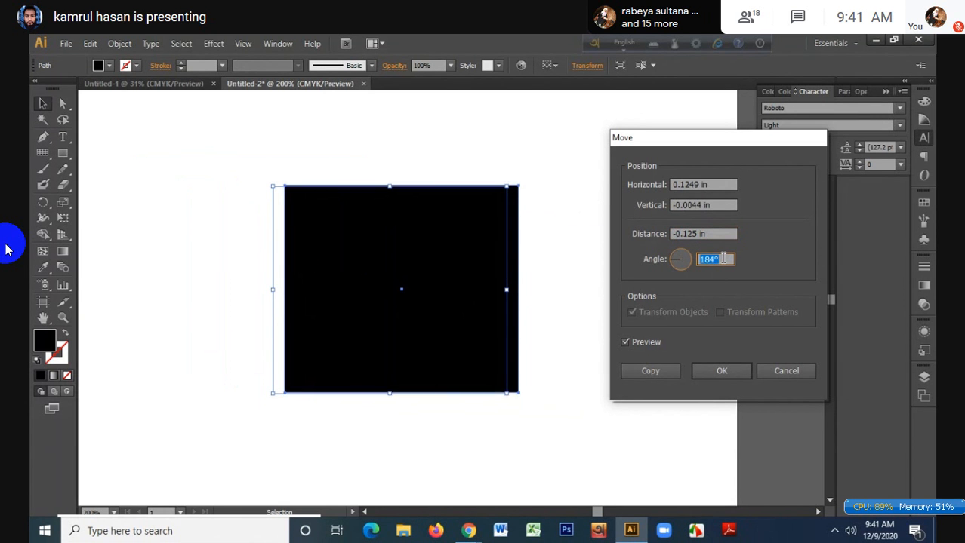
key(Up)
key(Up)
key(Up)
key(Up)
key(Up)
key(Up)
key(Up)
key(Up)
key(Up)
key(Up)
key(Up)
key(Up)
key(Up)
key(Up)
key(Up)
key(Up)
key(Up)
key(Up)
key(Up)
key(Up)
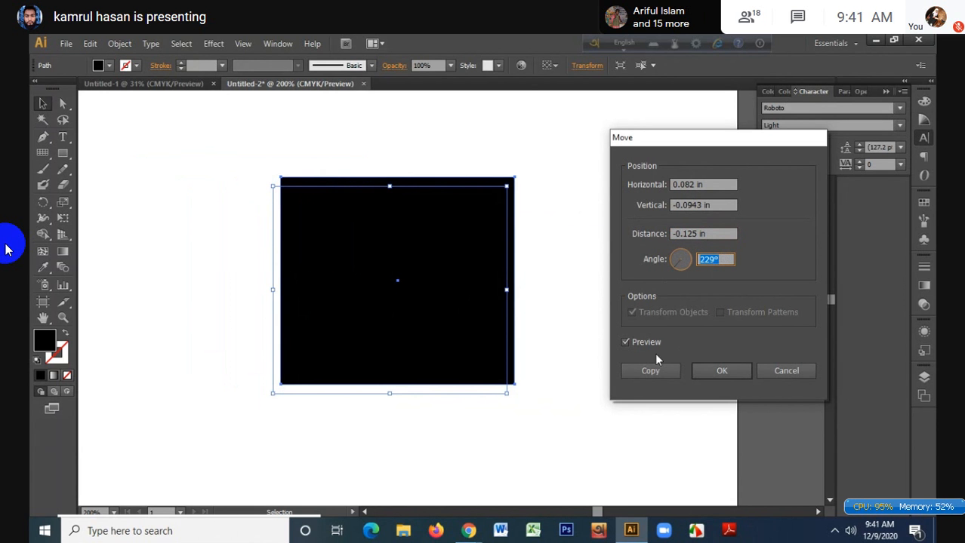
- Set the move distance to 0.875 in and create a moved copy of the black rectangle
click(702, 233)
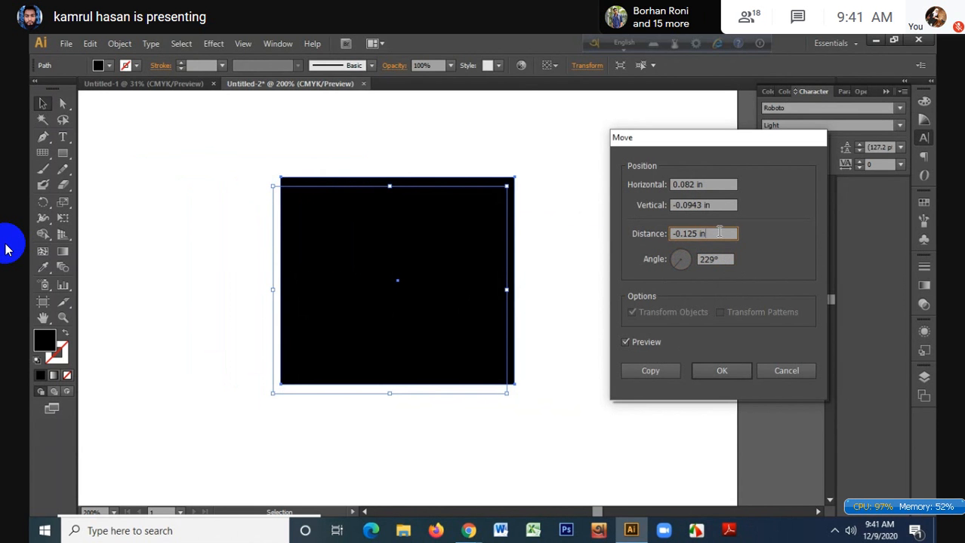
text(0.75)
key(Up)
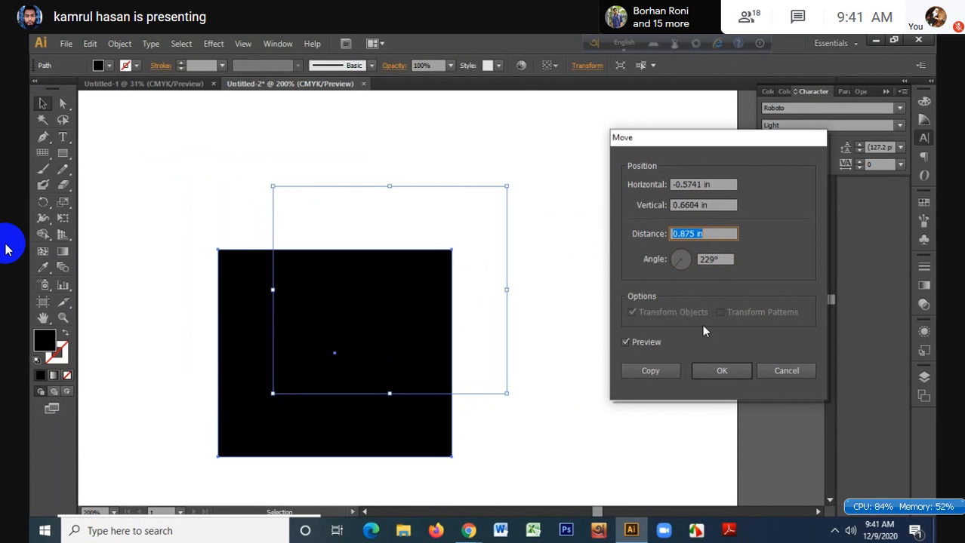
click(647, 371)
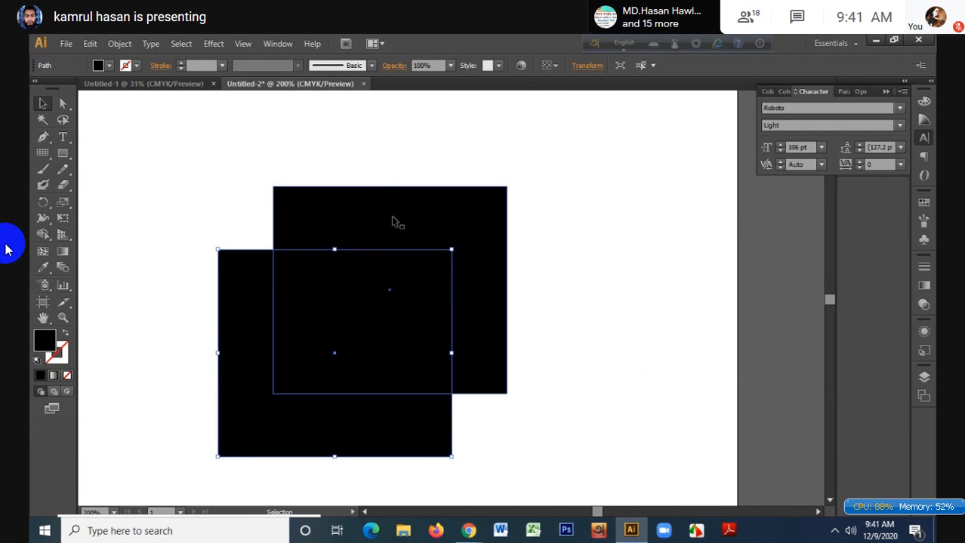
- Fill the original rectangle behind the copy with a dark gray swatch
click(391, 219)
click(109, 65)
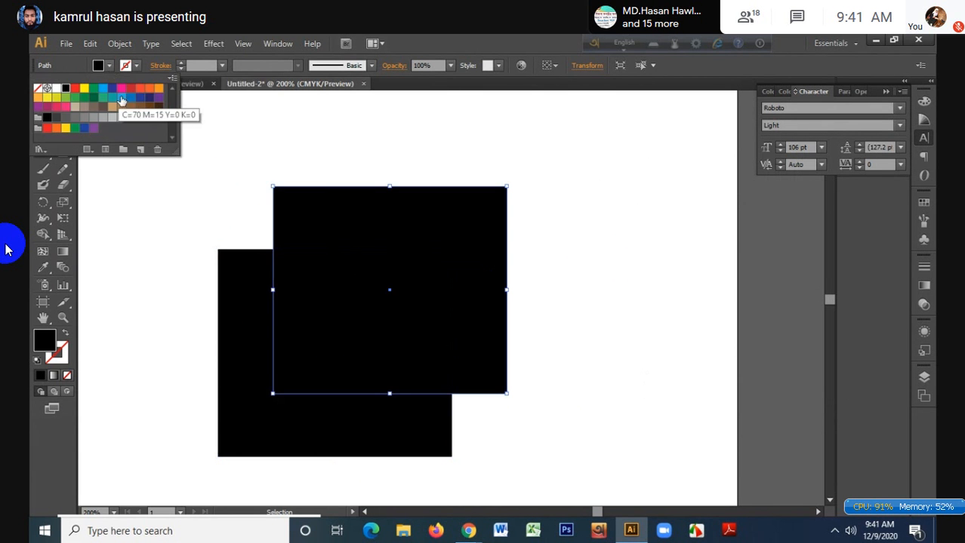
click(56, 117)
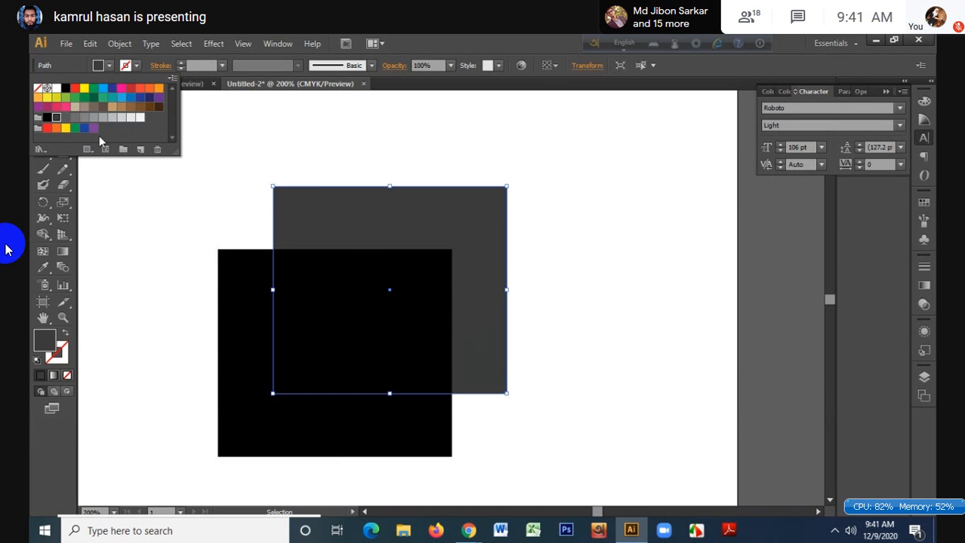
click(327, 168)
click(477, 219)
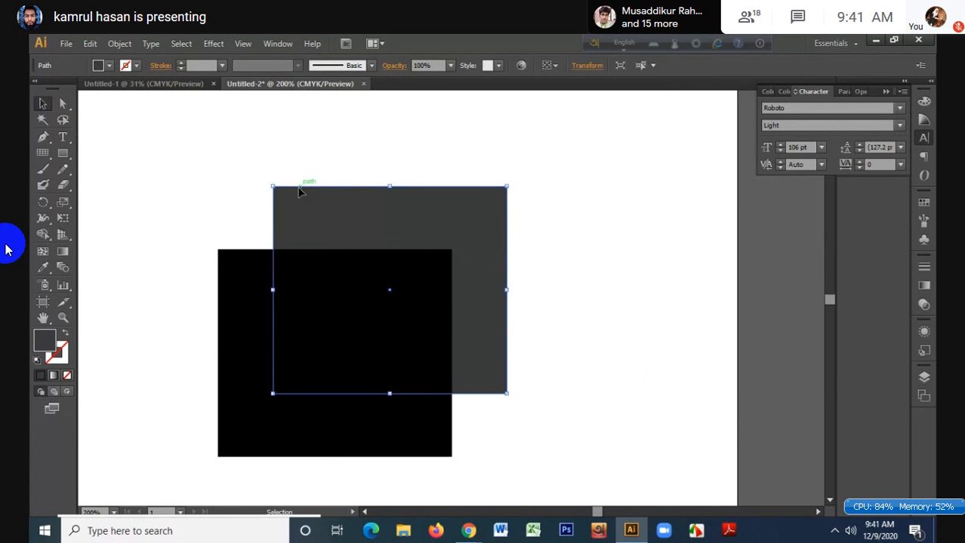
- Fill the front rectangle with a medium gray swatch and move both rectangles about 3.25 in to the left
click(227, 276)
click(109, 67)
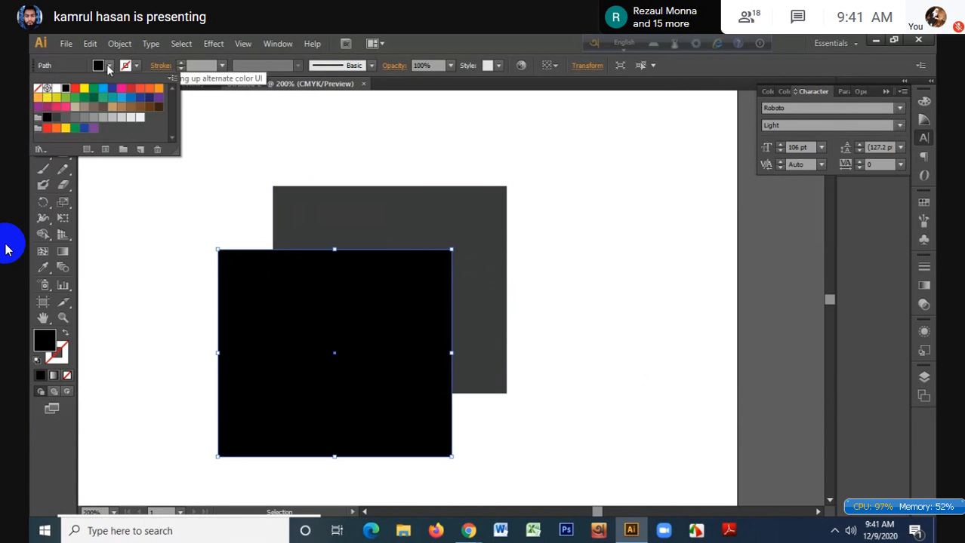
click(74, 118)
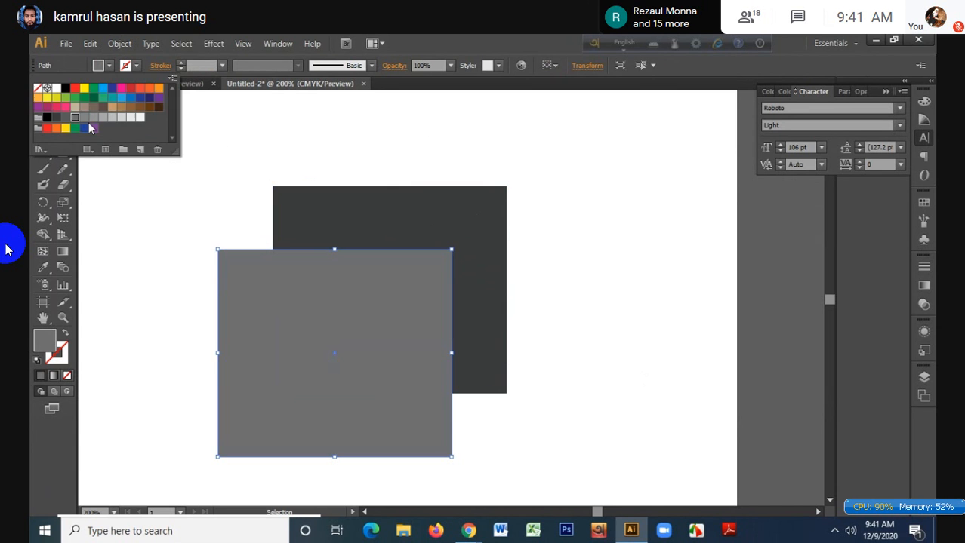
click(326, 166)
drag(403, 168, 172, 307)
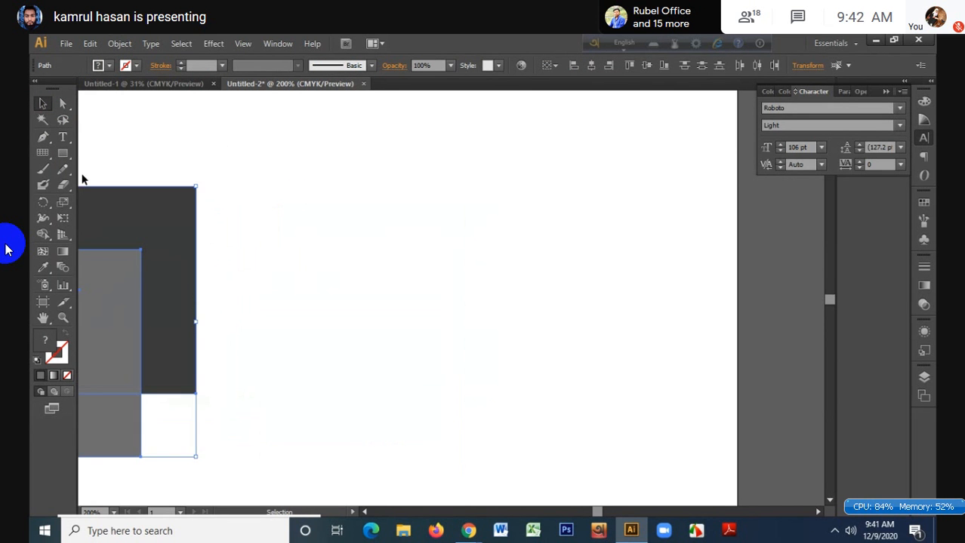
- Draw a wide rounded rectangle in the empty area right of the two rectangles
drag(65, 154, 126, 171)
drag(355, 202, 606, 352)
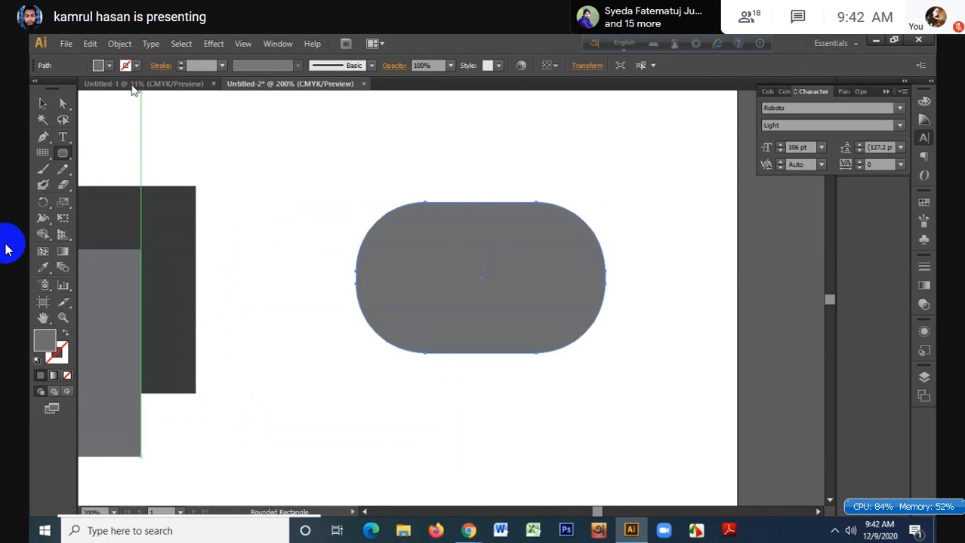
click(42, 103)
- Start the Move transformation for the rounded rectangle and adjust its distance to -0.75 in at an angle of 180°
right_click(502, 241)
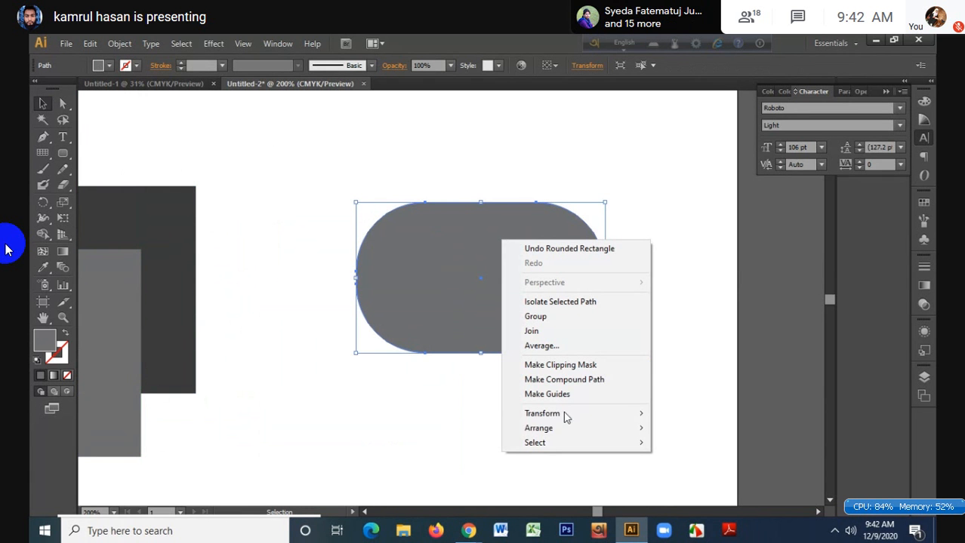
mouse_move(566, 415)
click(683, 434)
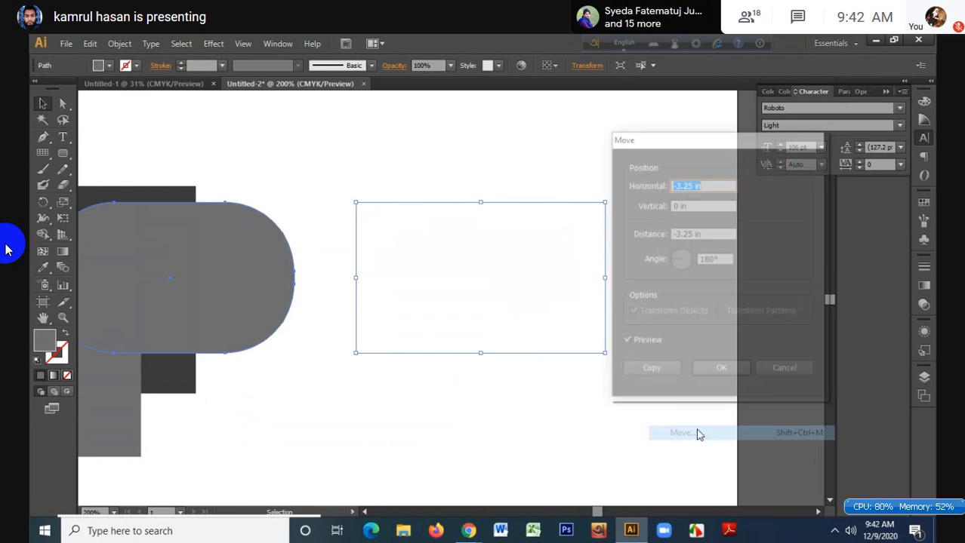
text(4.125)
click(707, 234)
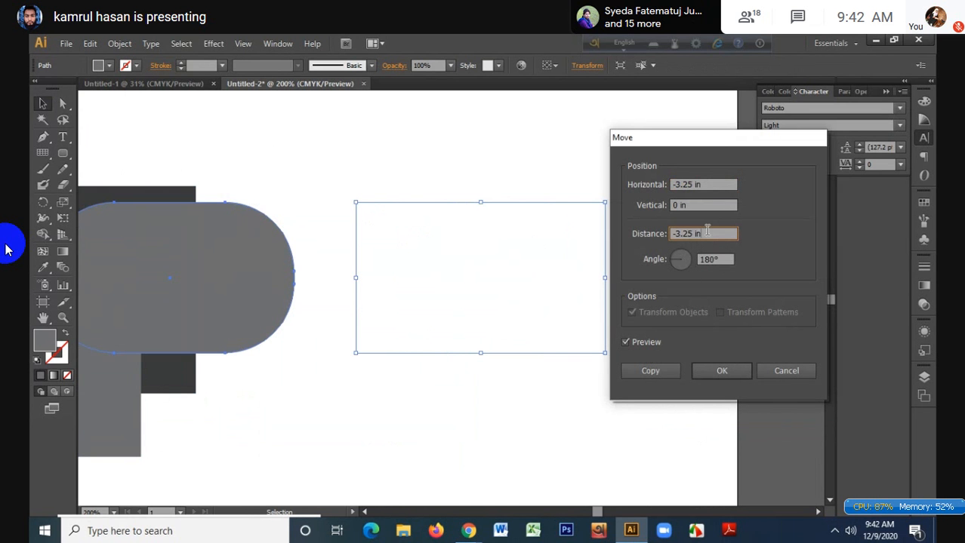
key(Up)
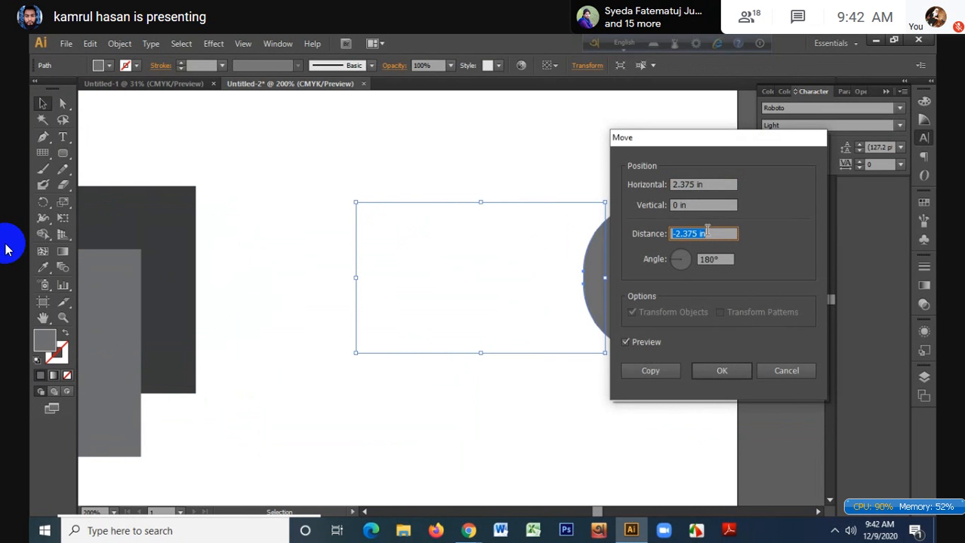
key(Up)
key(Up)
key(Up)
key(Up)
key(Up)
key(Up)
key(Up)
key(Up)
key(Up)
key(Up)
key(Up)
key(Up)
key(Up)
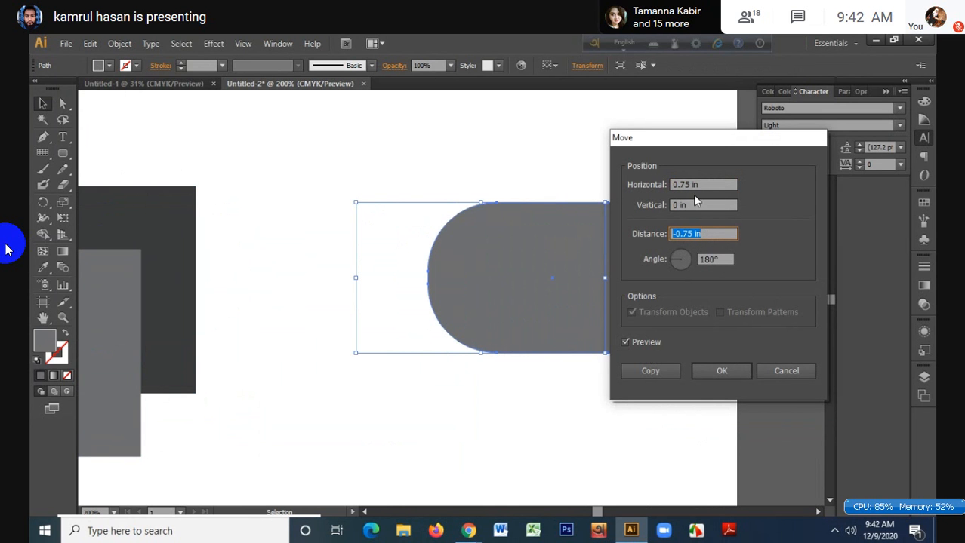
- Set the vertical offset to 0.75 in and create a moved copy of the rounded rectangle
click(698, 204)
key(Up)
key(Up)
key(Up)
key(Up)
key(Up)
key(Up)
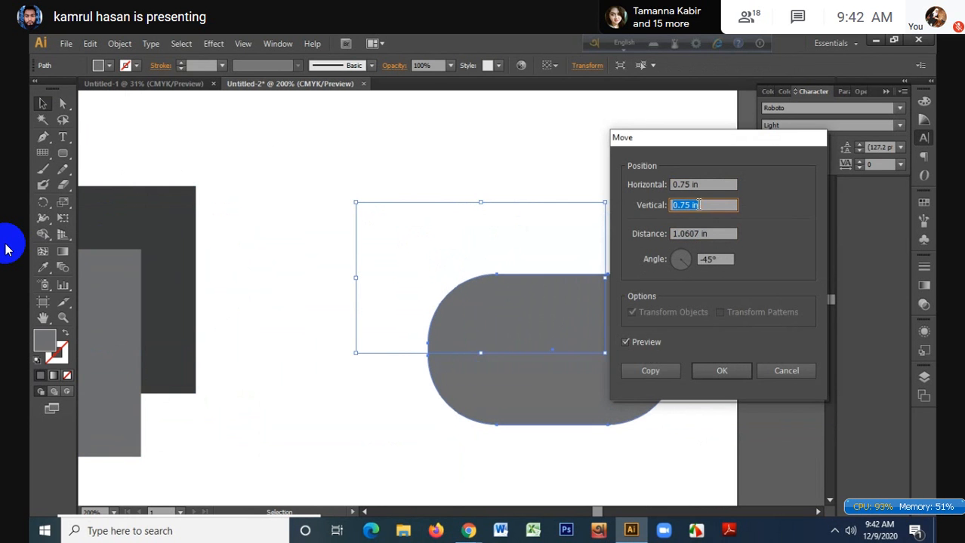
click(664, 370)
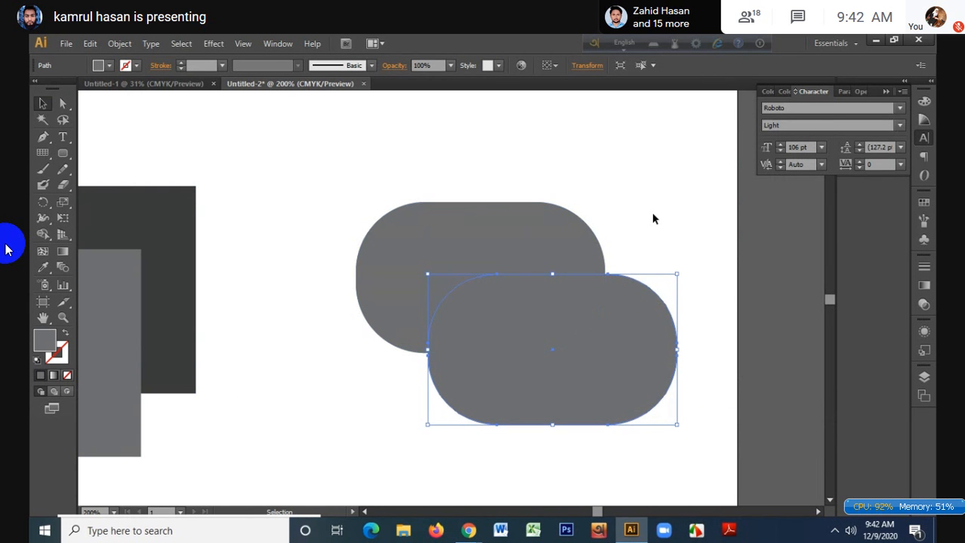
- Select both rounded rectangles, shift them up and to the left, and delete them
drag(543, 175, 643, 402)
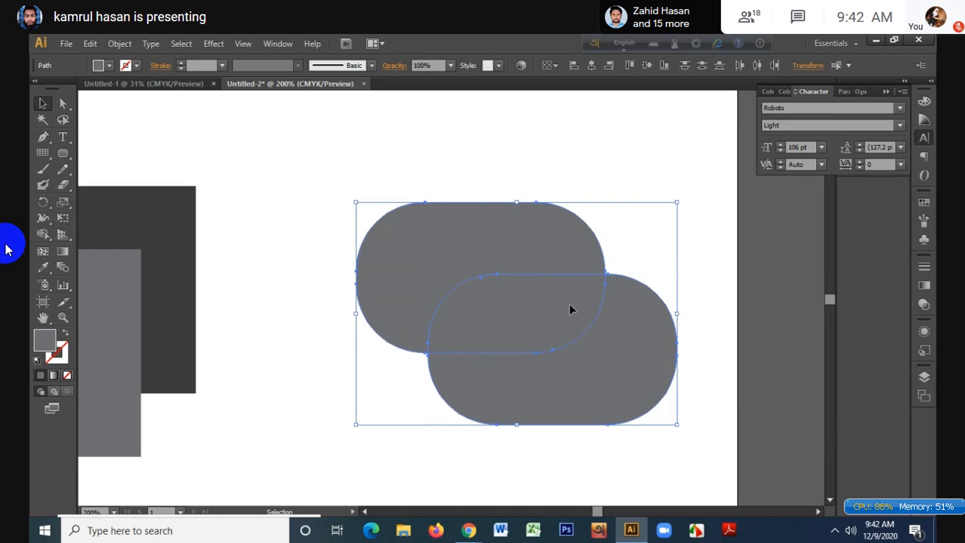
drag(605, 330, 474, 224)
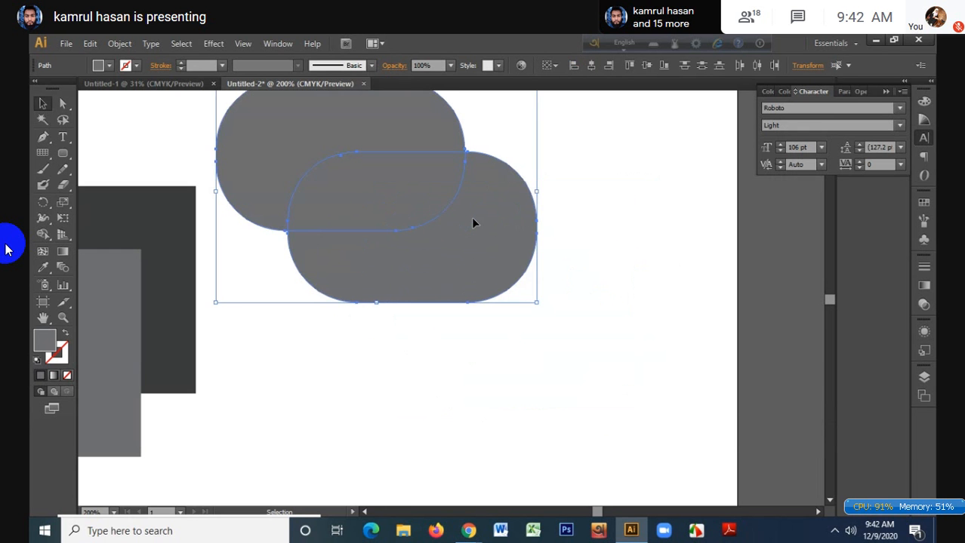
key(Delete)
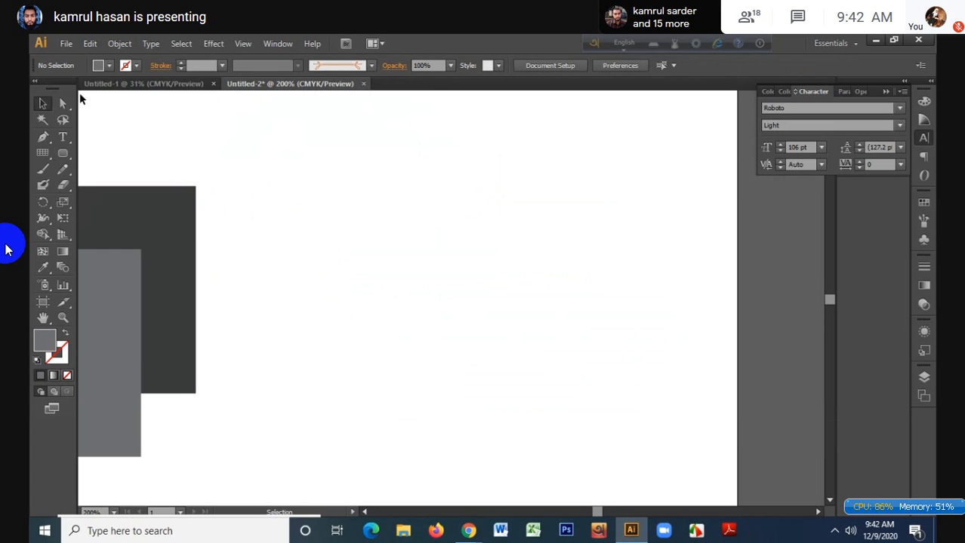
- Draw a gray rectangle in the empty area right of the overlapping pair
drag(63, 153, 106, 157)
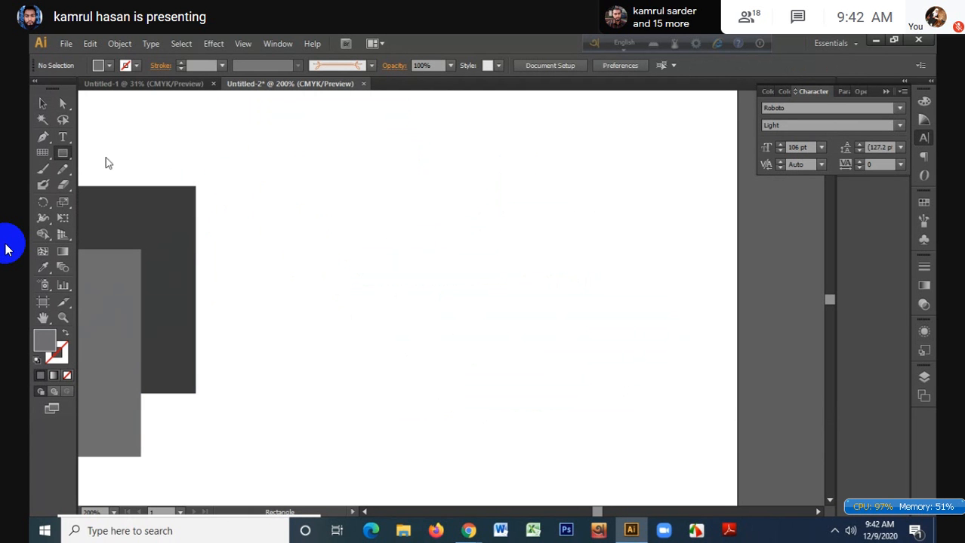
drag(281, 186, 525, 380)
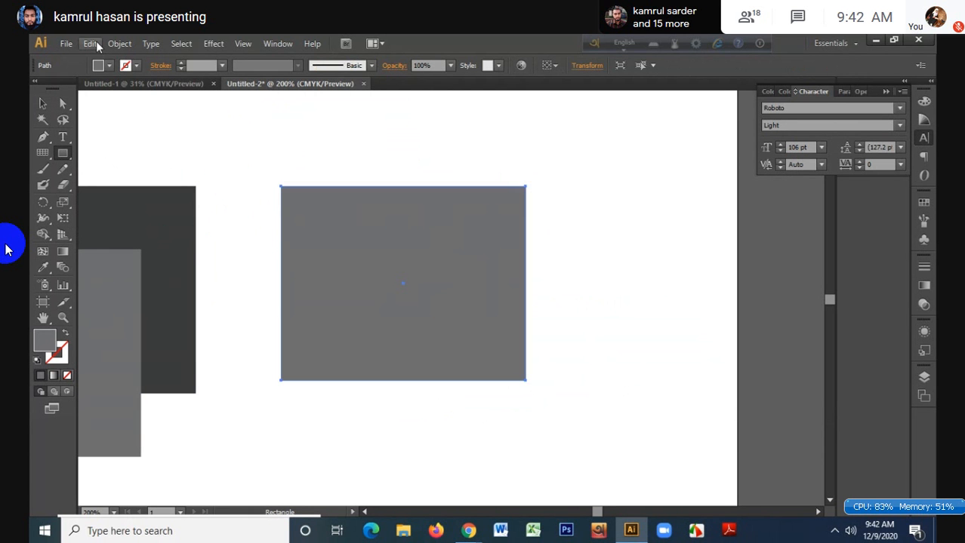
- Create a copy of the gray rectangle rotated by 56° with the Rotate transformation
right_click(339, 198)
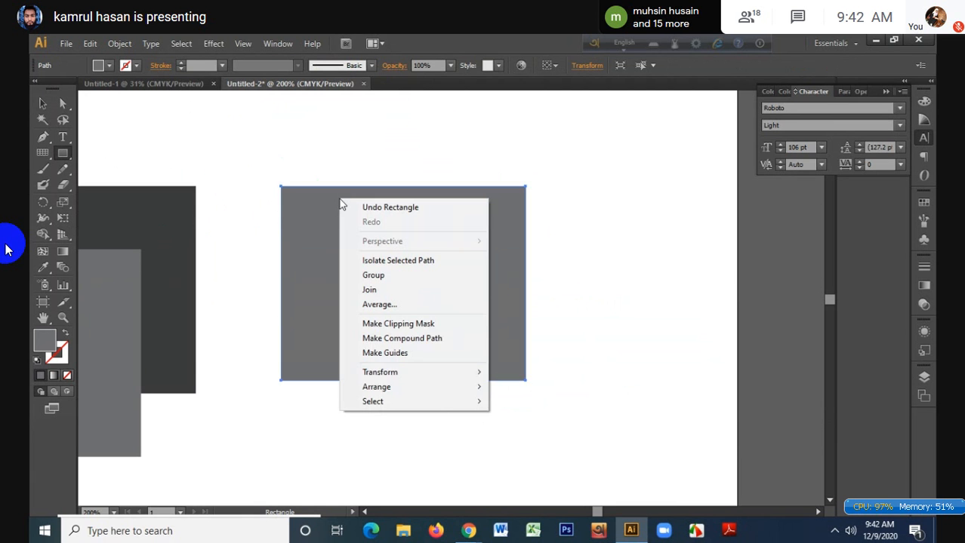
mouse_move(413, 377)
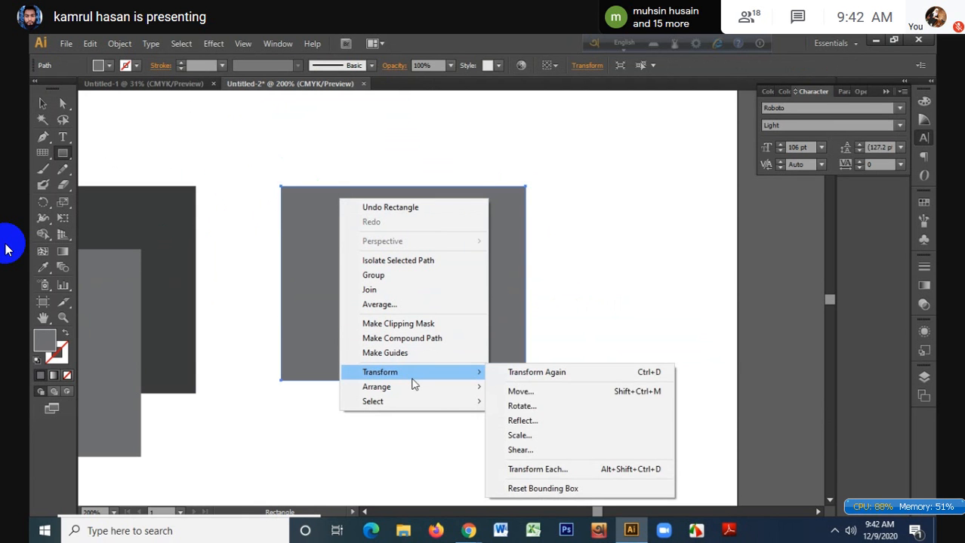
click(548, 409)
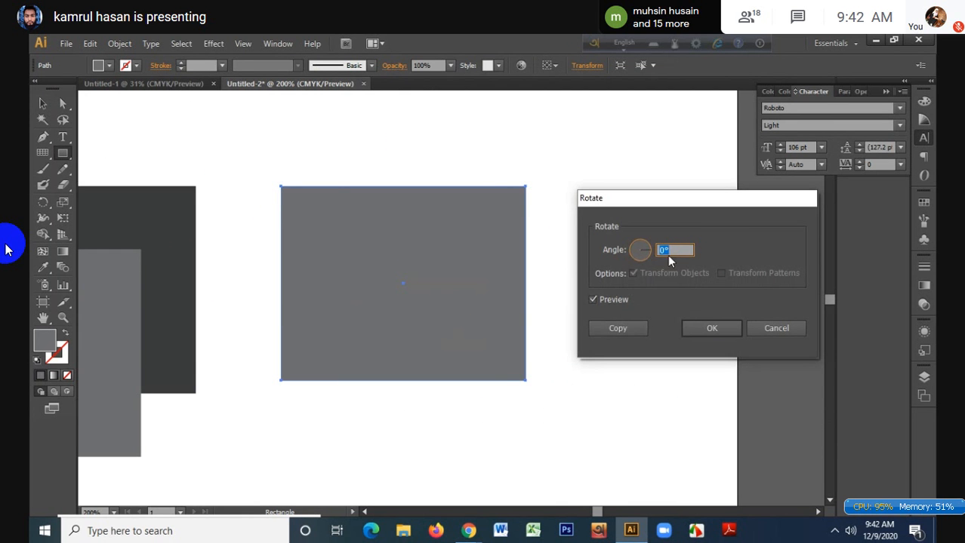
key(Up)
key(Up)
key(Up)
key(Up)
key(Up)
key(Up)
key(Up)
key(Up)
key(Up)
key(Up)
key(Up)
key(Up)
key(Up)
key(Up)
key(Up)
key(Up)
key(Up)
key(Up)
key(Up)
key(Up)
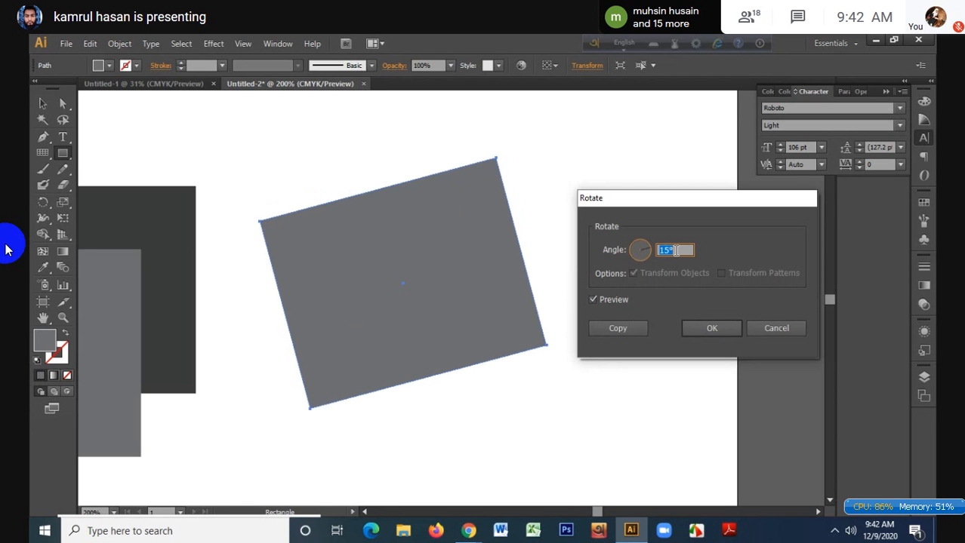
key(Up)
key(Up)
key(Up)
key(Up)
key(Up)
key(Up)
key(Up)
key(Up)
key(Up)
key(Up)
key(Up)
key(Up)
key(Up)
key(Up)
key(Up)
key(Up)
key(Up)
key(Up)
key(Up)
key(Up)
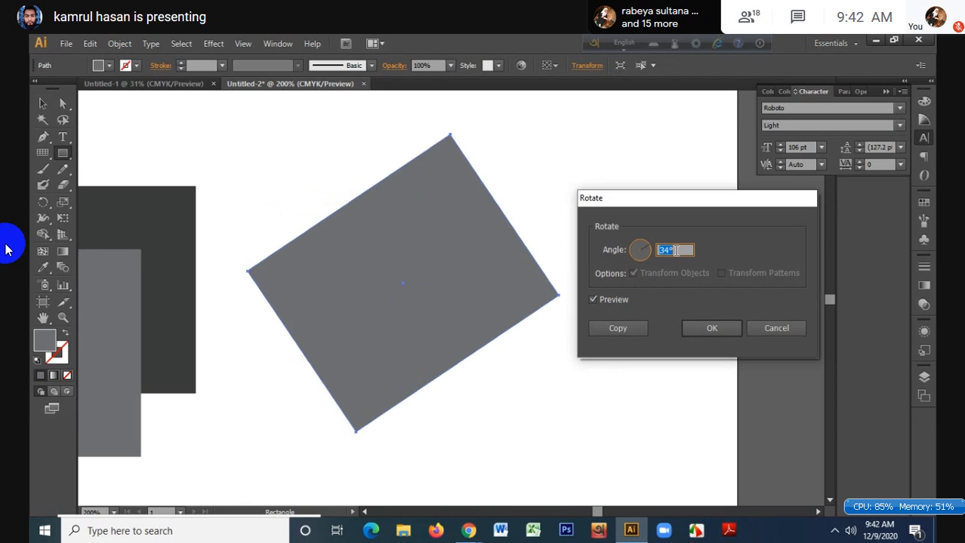
key(Up)
key(Up)
key(Up)
key(Up)
key(Up)
key(Up)
key(Up)
key(Up)
key(Up)
key(Up)
key(Up)
key(Up)
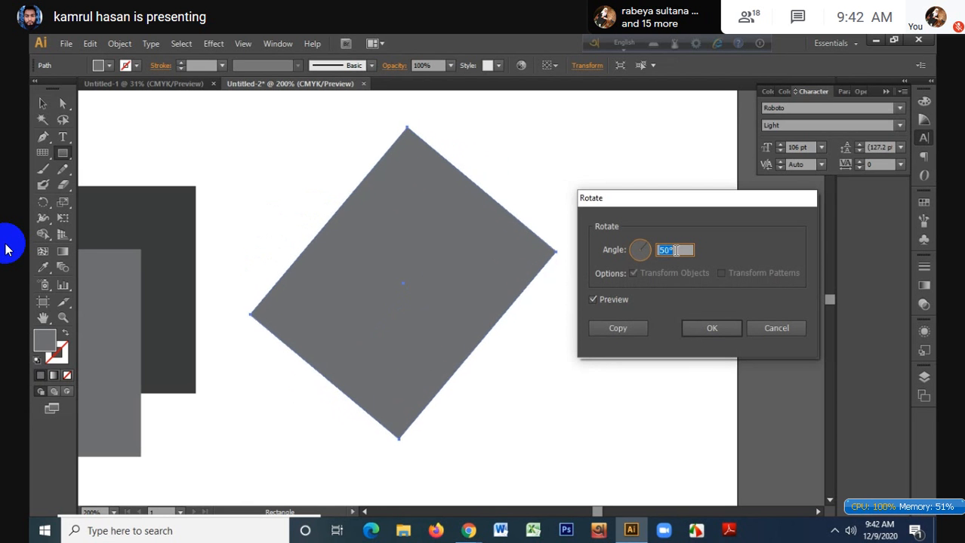
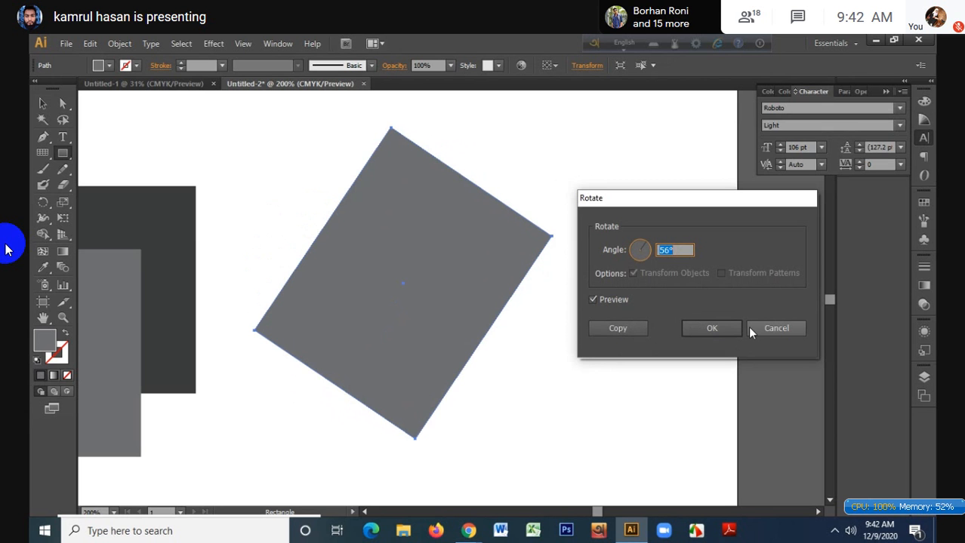
click(636, 328)
- Shift the rotated copy to the right of the original gray rectangle and delete both shapes
click(43, 103)
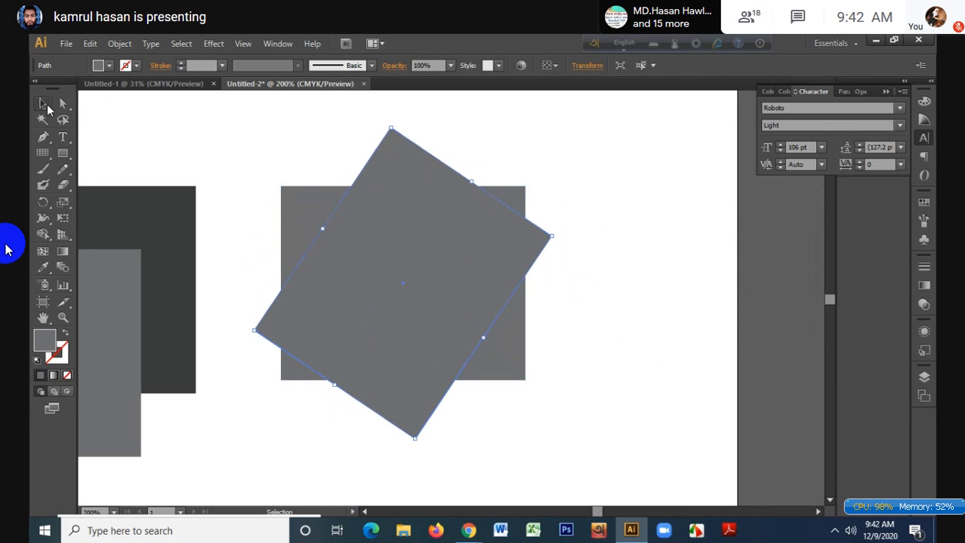
shift+click(306, 197)
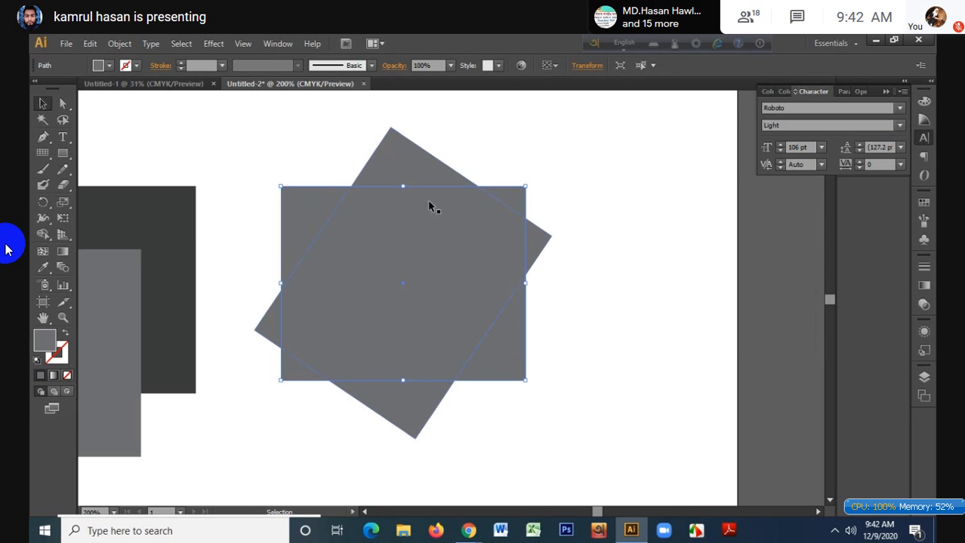
shift+click(506, 191)
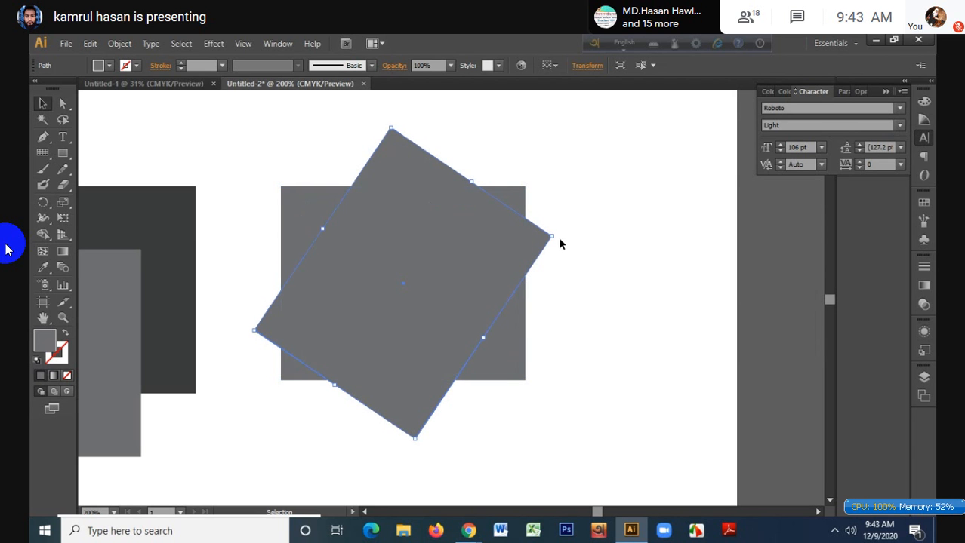
drag(487, 233, 589, 237)
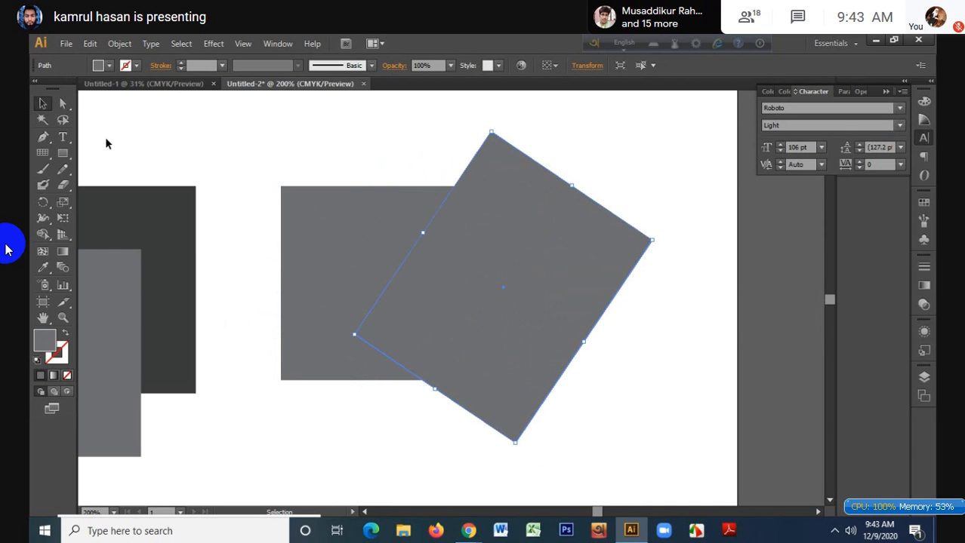
key(ctrl+a)
key(Delete)
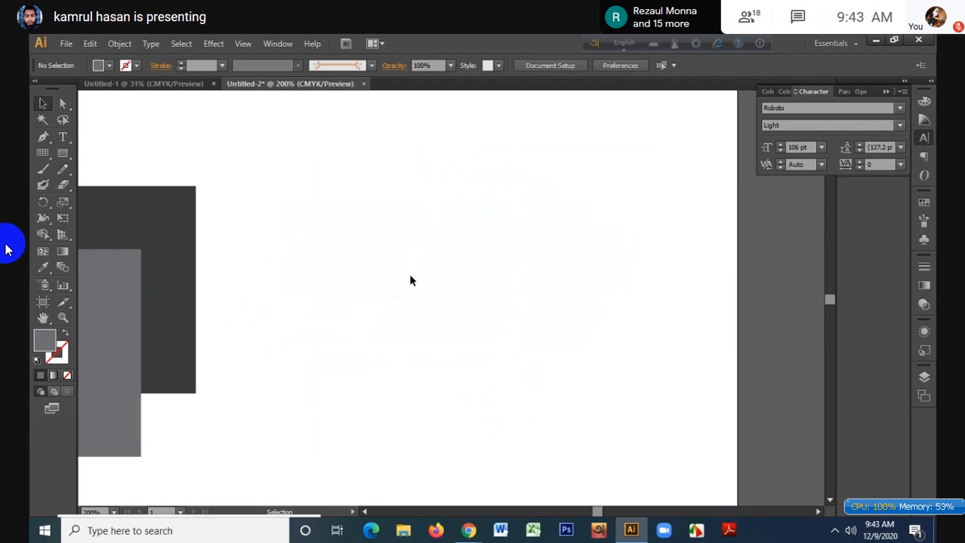
- Draw a gray square in the empty area right of the overlapping rectangle pair
click(63, 153)
mouse_move(505, 234)
mouse_down()
mouse_move(566, 300)
mouse_move(457, 286)
mouse_move(600, 375)
mouse_move(564, 341)
mouse_up()
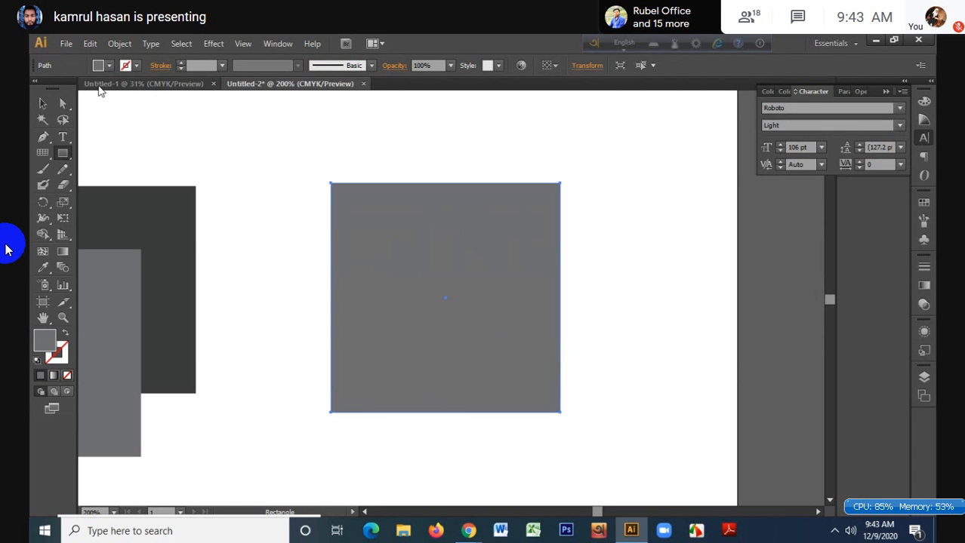
click(42, 104)
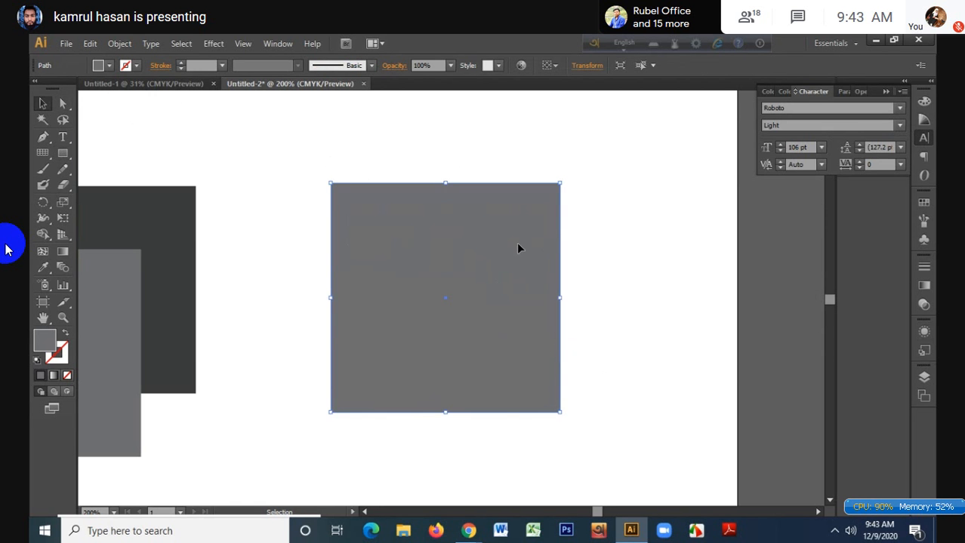
- Create a copy of the gray square rotated by 45° with the Rotate transformation
right_click(445, 247)
mouse_move(501, 417)
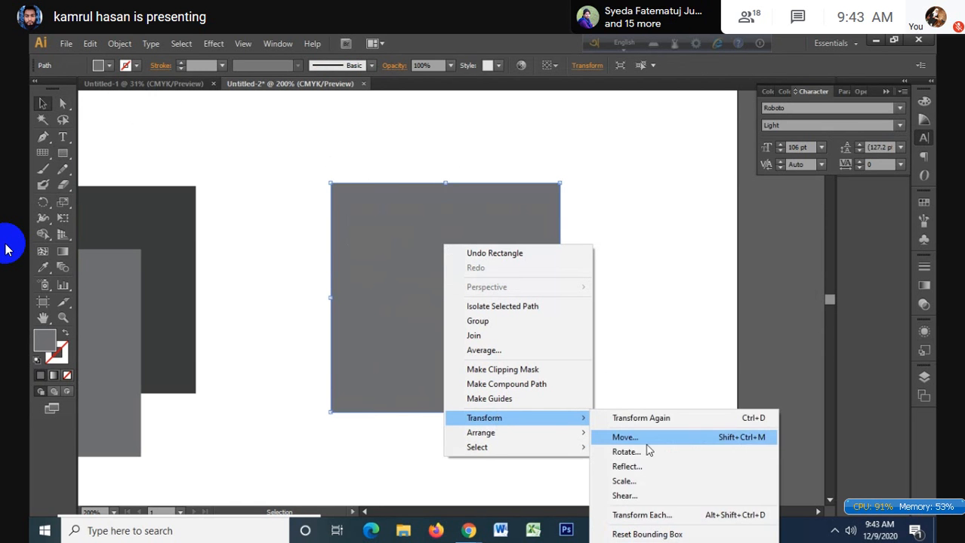
click(663, 453)
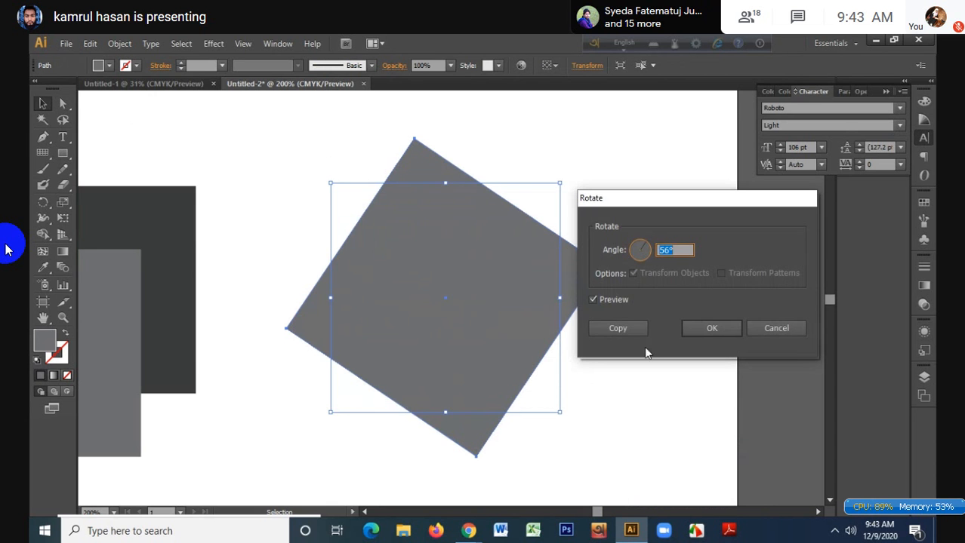
key(Down)
key(Down)
key(Down)
key(Down)
key(Down)
key(Down)
key(Down)
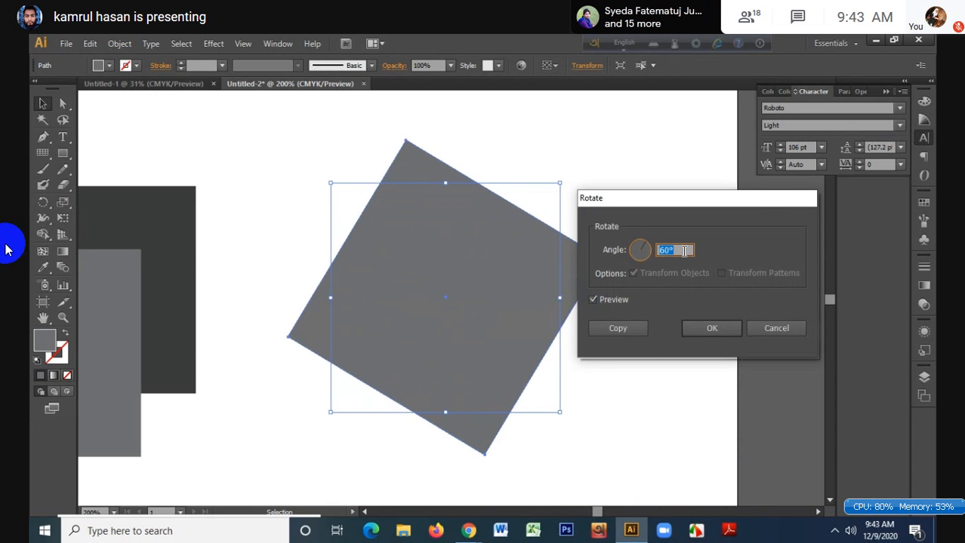
key(Down)
key(Down)
key(Down)
key(Down)
key(Down)
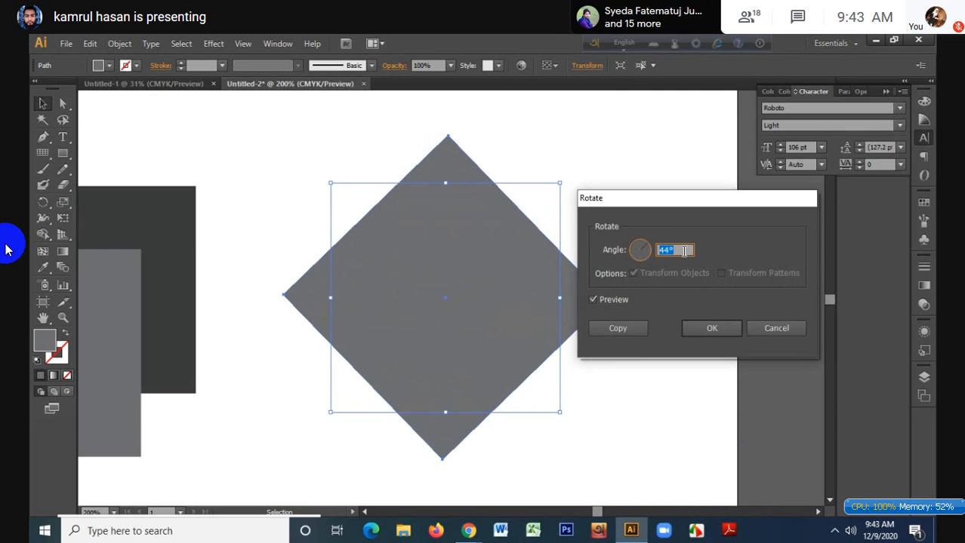
key(Up)
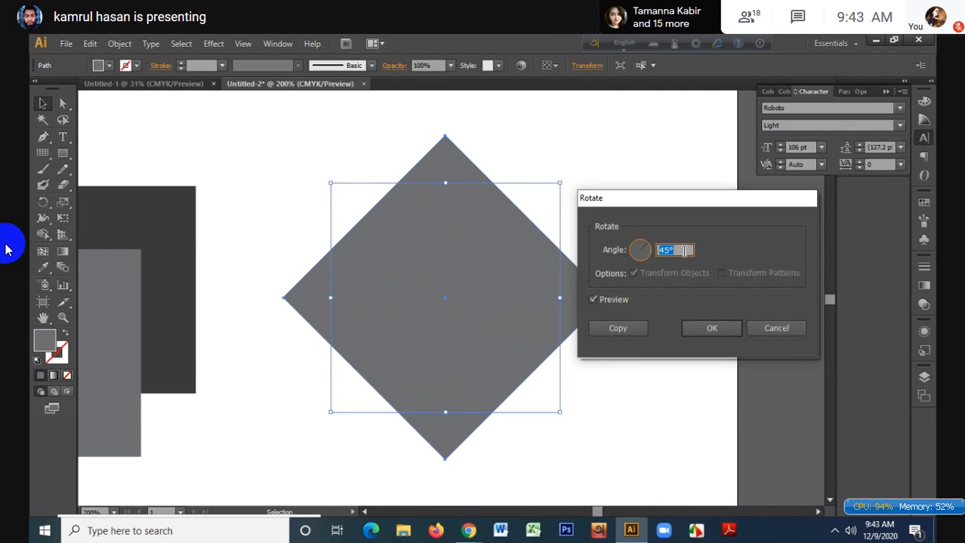
click(619, 329)
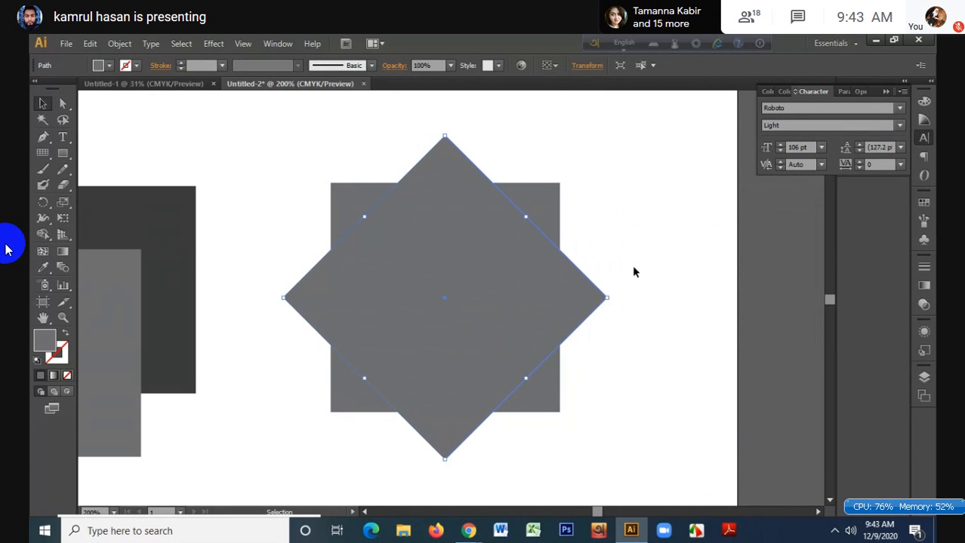
- Merge all regions of the two overlapping squares into a single eight-pointed star with the Shape Builder
drag(315, 134, 642, 420)
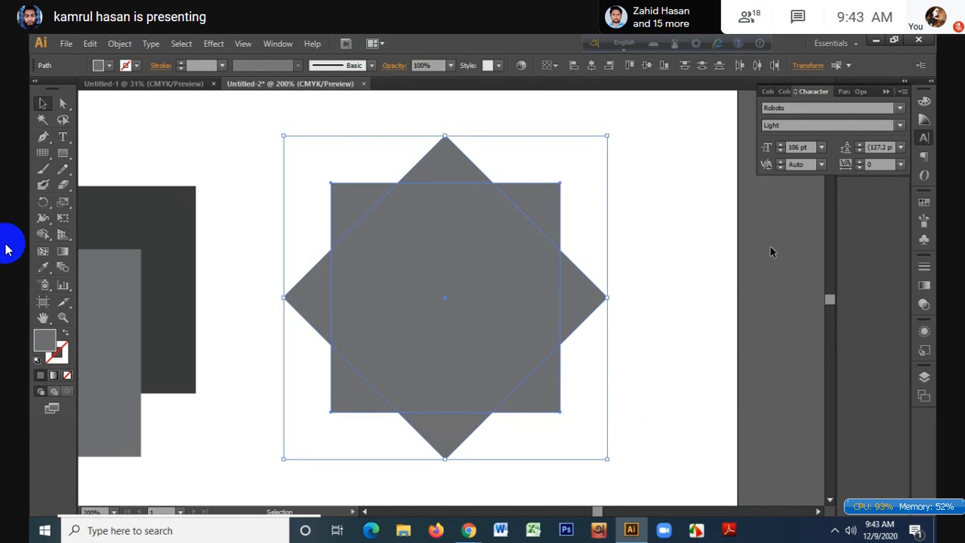
key(shift+m)
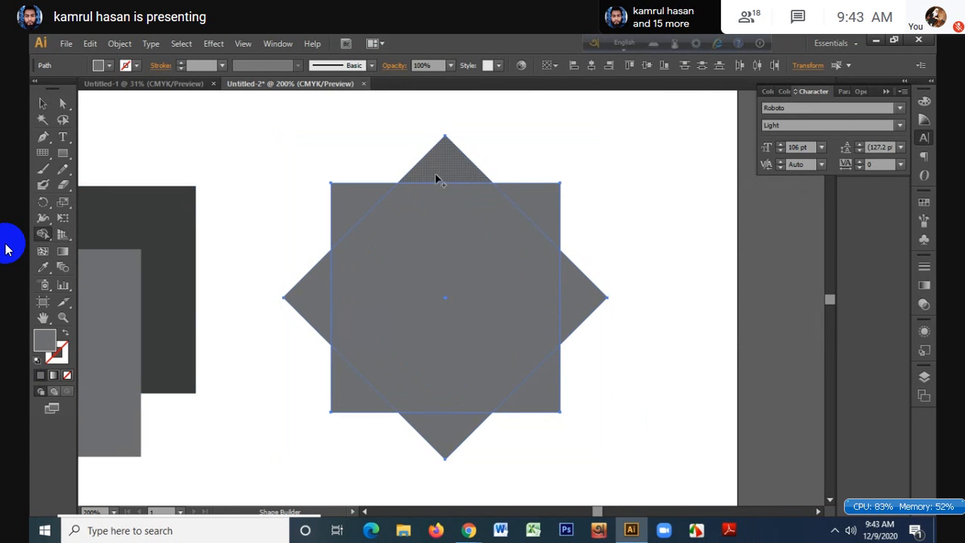
mouse_move(437, 175)
mouse_down()
mouse_move(438, 470)
mouse_move(452, 427)
mouse_up()
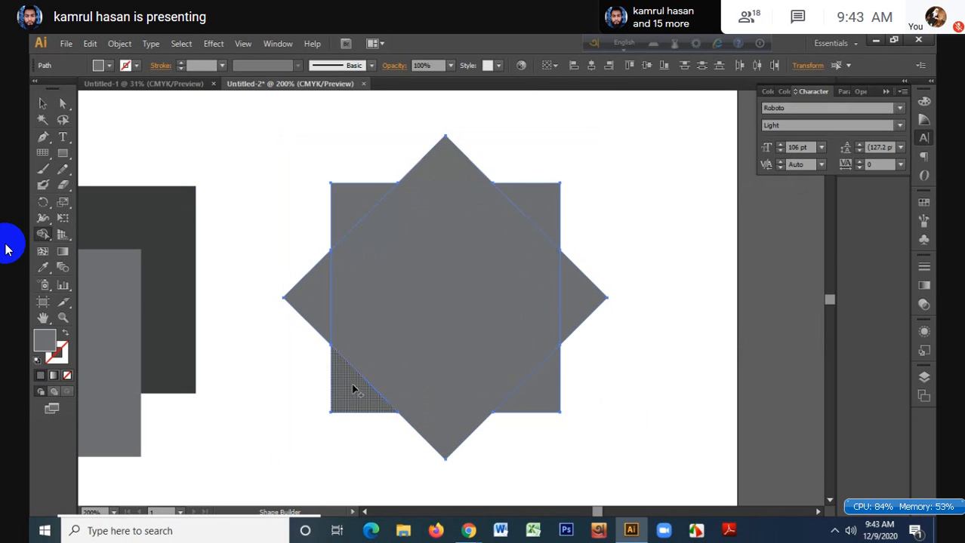
drag(348, 385, 398, 379)
mouse_move(538, 415)
mouse_down()
mouse_move(532, 390)
mouse_move(549, 308)
mouse_move(566, 304)
mouse_move(351, 222)
mouse_move(344, 286)
mouse_move(305, 293)
mouse_up()
mouse_move(502, 222)
mouse_down()
mouse_move(527, 210)
mouse_move(452, 274)
mouse_up()
key(ctrl+z)
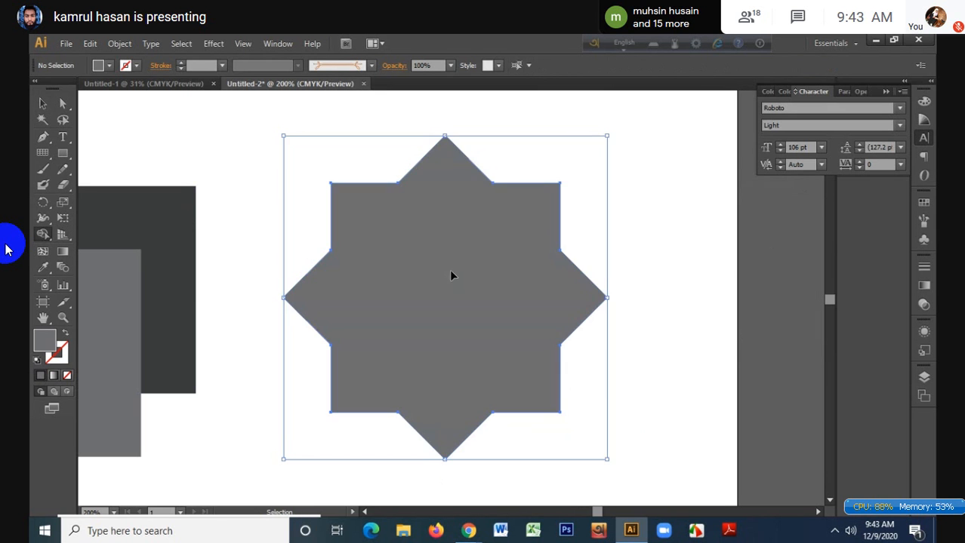
alt+click(455, 300)
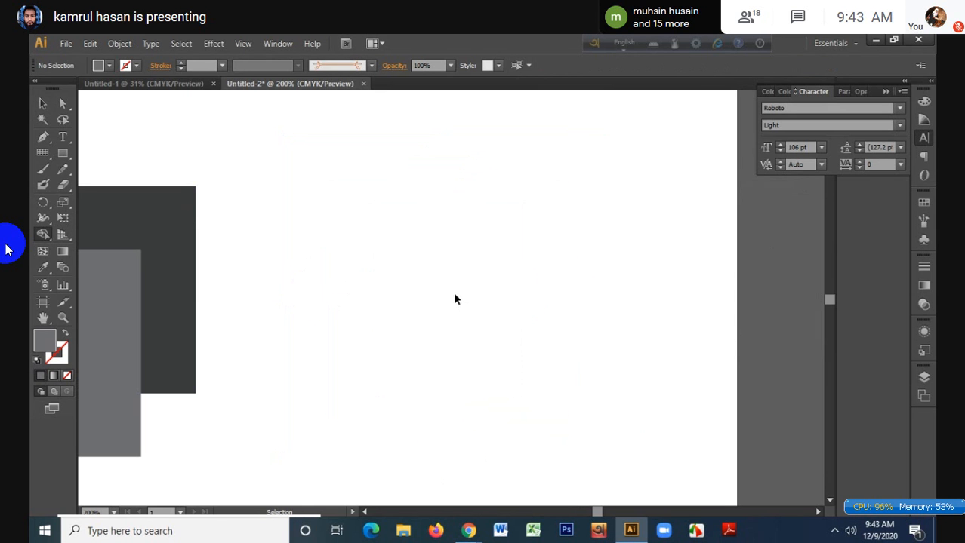
key(ctrl+z)
- Swap the star's fill and stroke colors to leave a gray outline without a fill
click(42, 103)
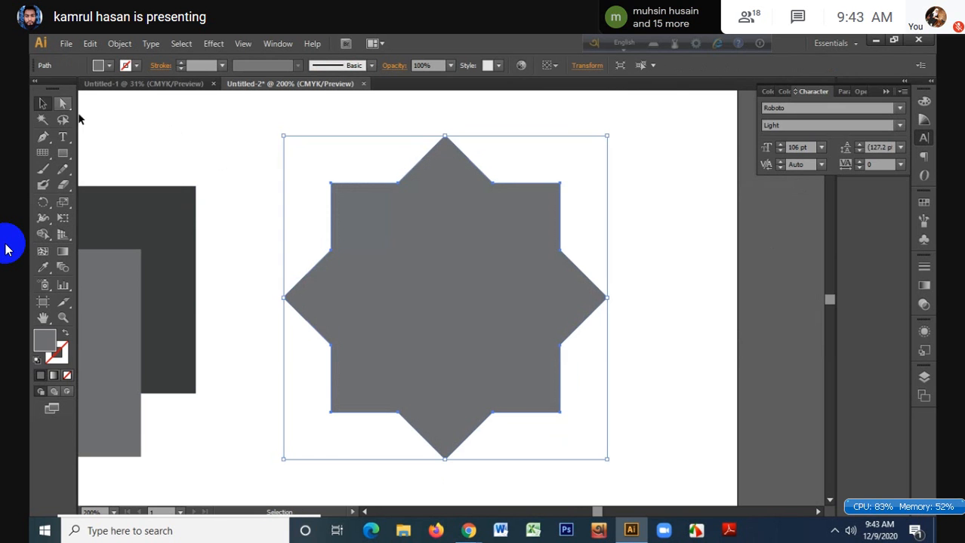
click(65, 335)
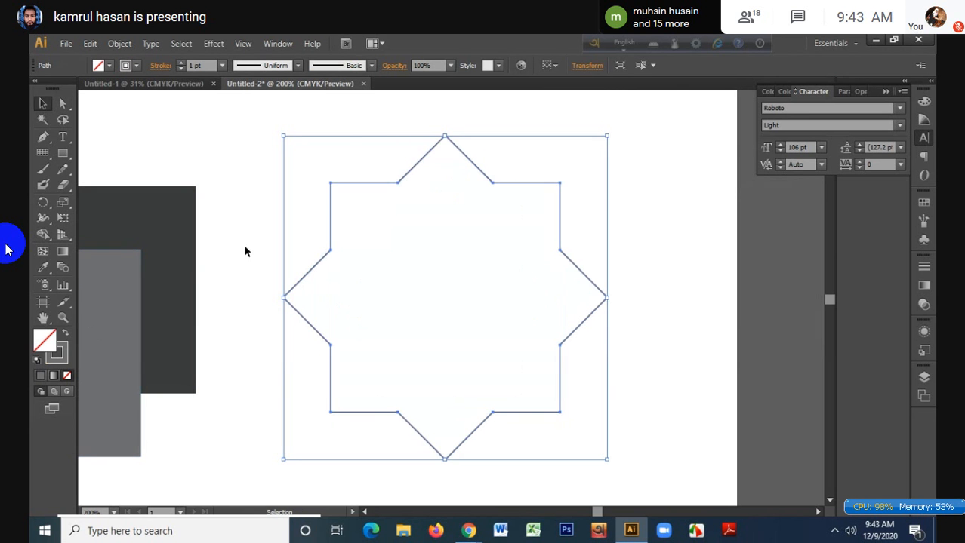
click(554, 163)
click(514, 361)
- Increase the star outline's stroke weight to 48 pt and deselect the star
click(198, 66)
text(6)
key(Return)
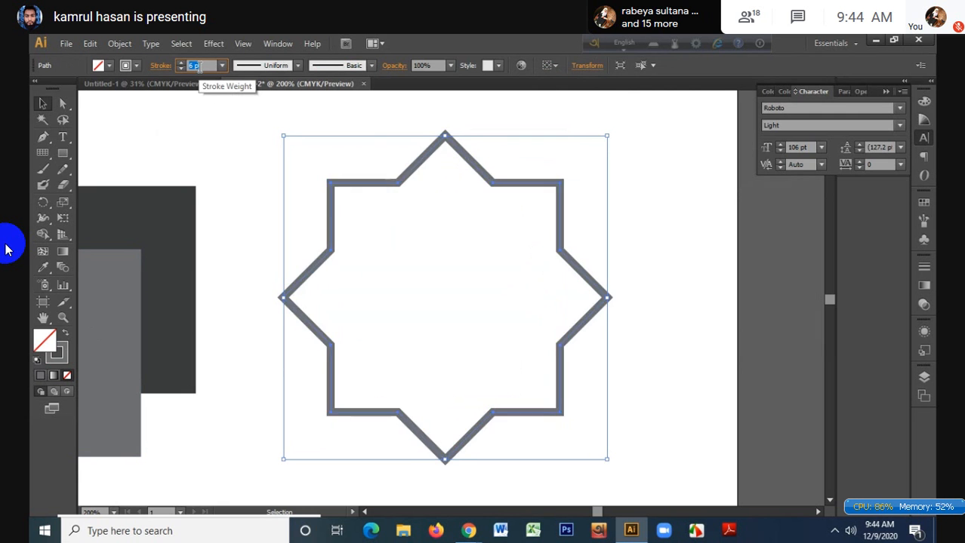
key(Up)
key(Up)
key(Up)
key(Up)
key(Up)
key(Up)
key(Up)
key(Up)
key(Up)
key(Up)
key(Up)
key(Up)
key(Up)
key(Up)
key(Up)
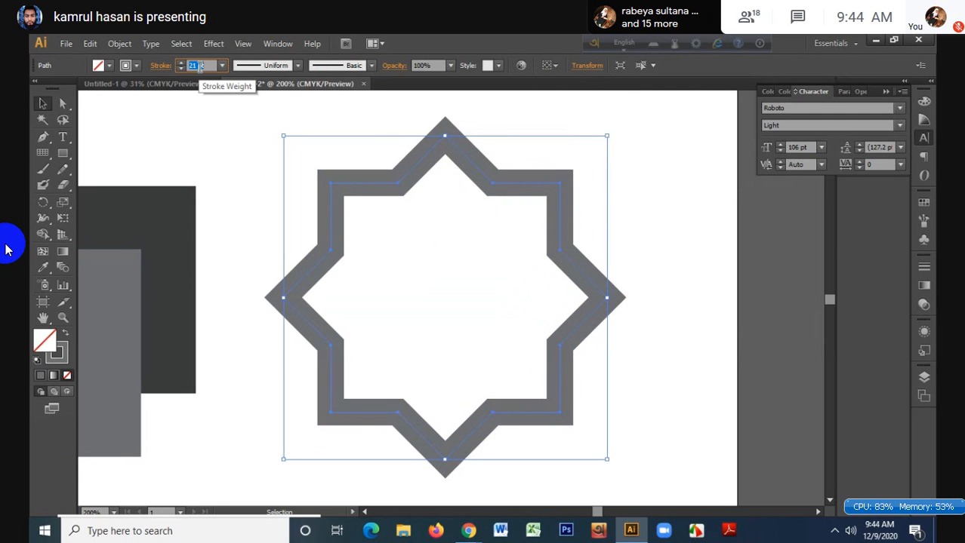
key(Up)
key(Up)
key(Up)
key(Up)
key(Up)
key(Up)
key(Up)
key(Up)
key(Up)
key(Up)
key(Up)
key(Up)
key(Up)
key(Up)
key(Up)
key(Up)
key(Up)
key(Up)
key(Up)
key(Up)
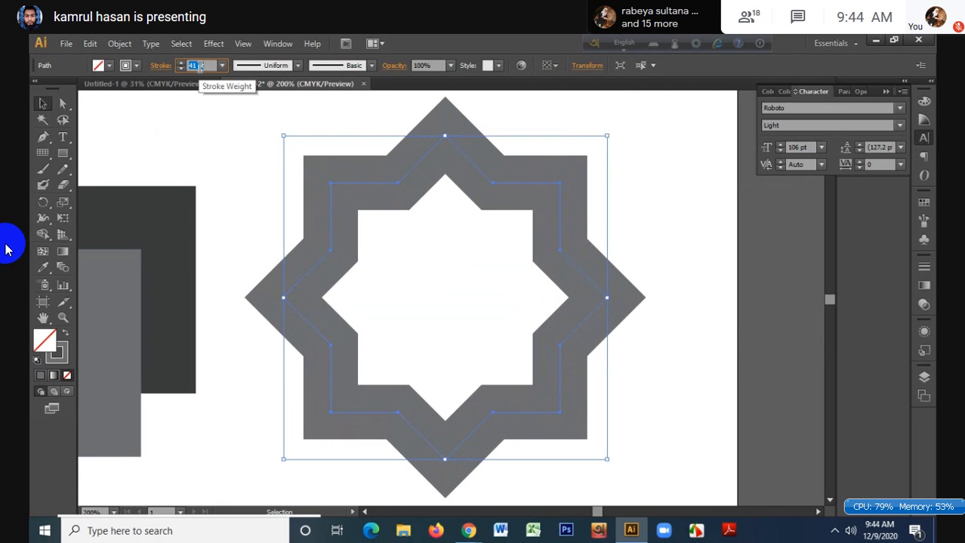
key(Up)
key(Up)
key(Up)
key(Up)
key(Up)
key(Up)
key(Up)
click(241, 171)
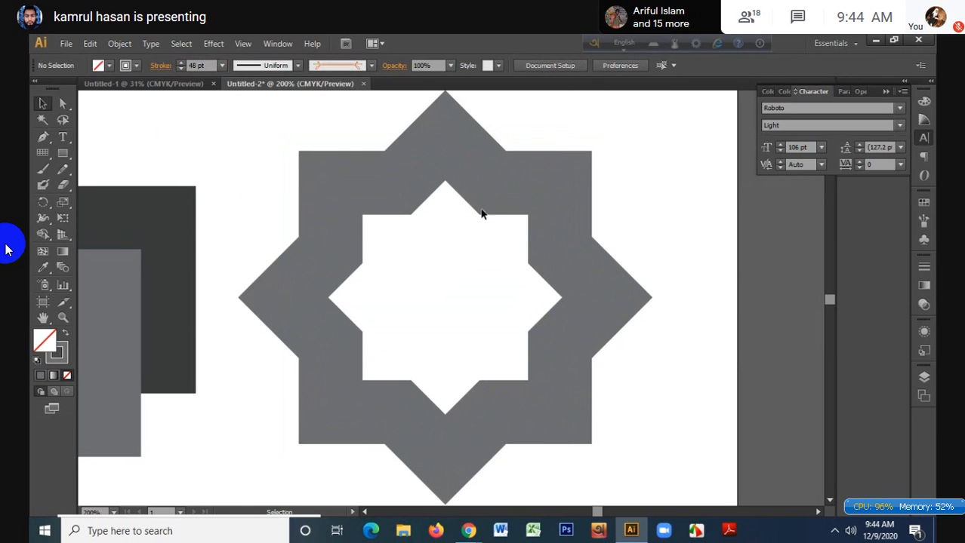
- Select the gray eight-pointed star outline and delete it
click(421, 157)
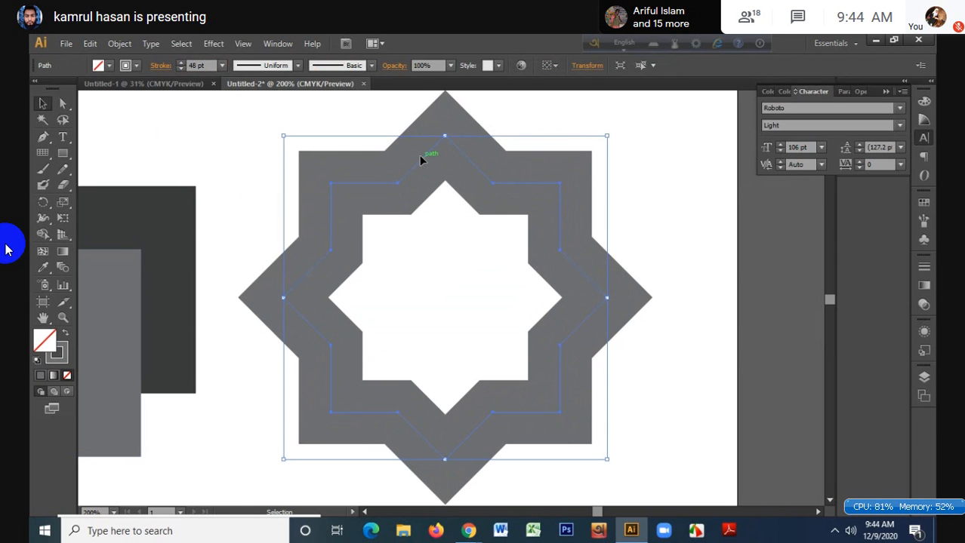
key(ctrl+shift+a)
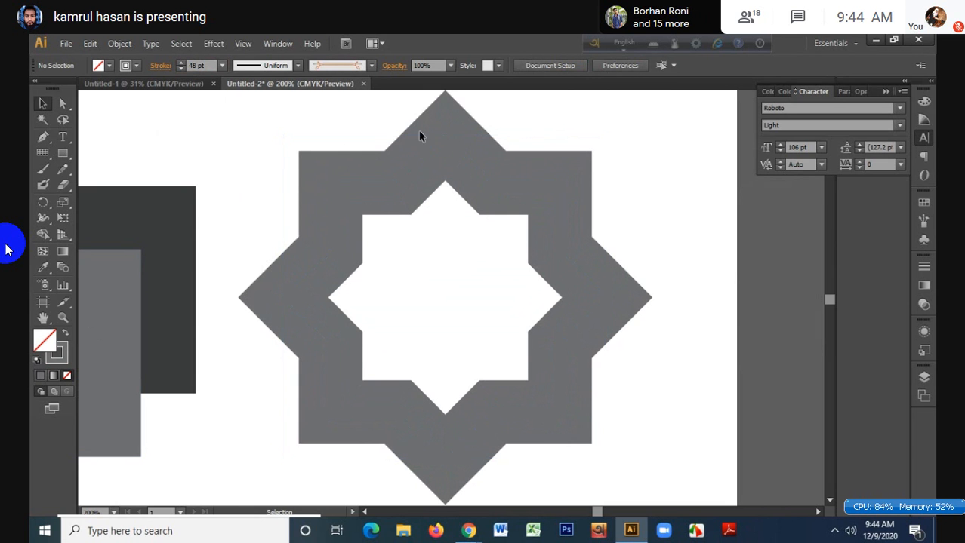
click(438, 137)
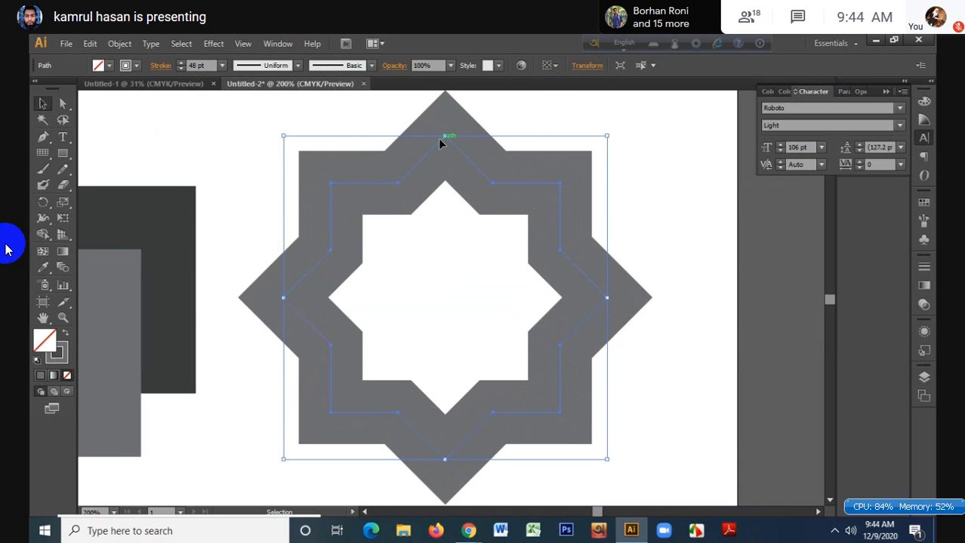
click(153, 41)
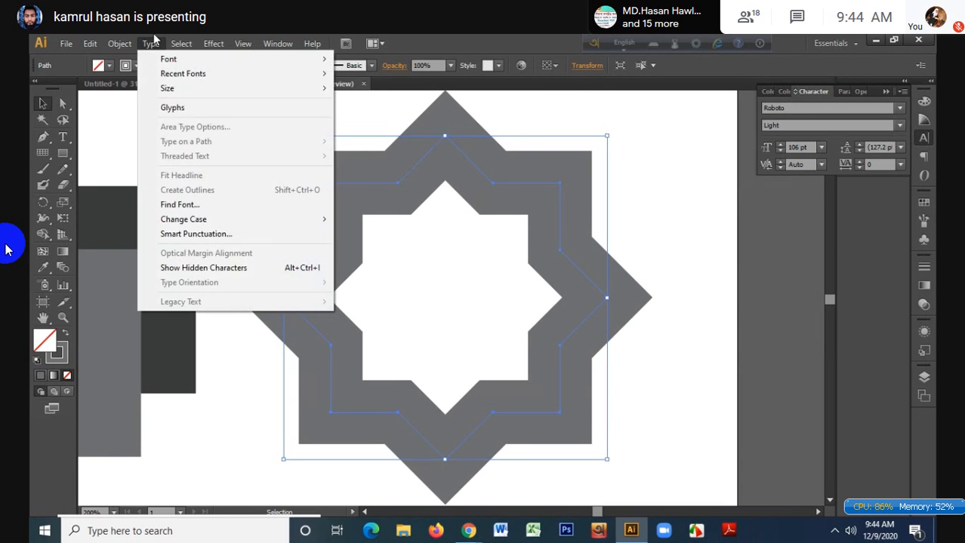
click(153, 39)
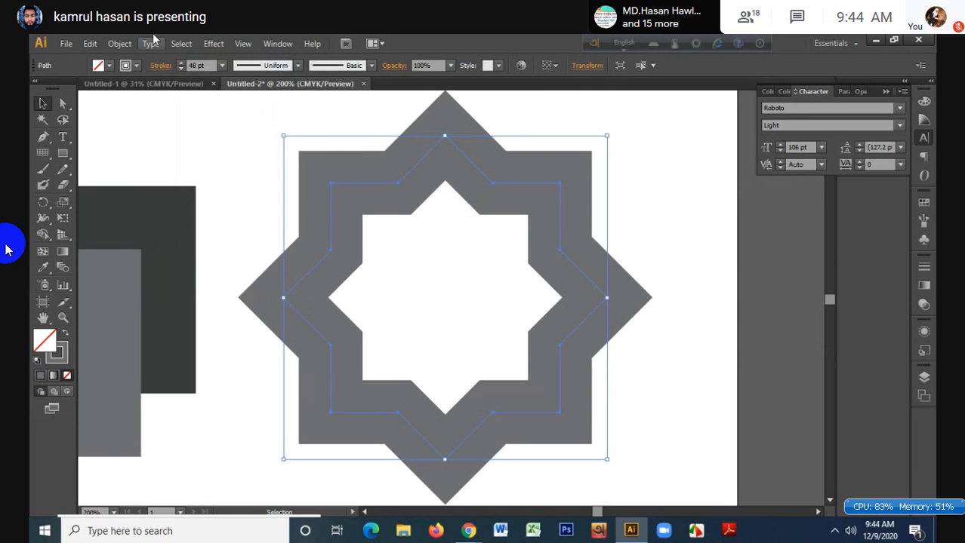
key(Delete)
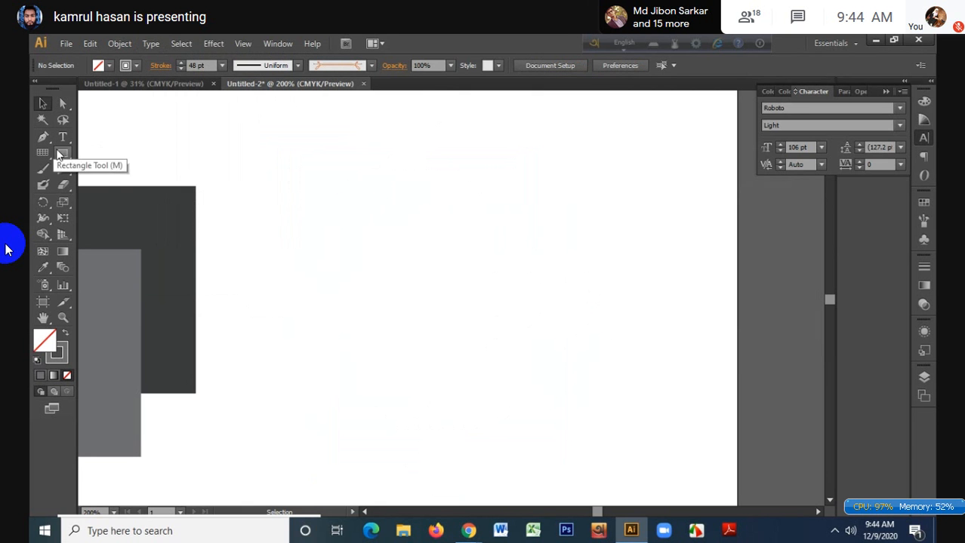
- Draw a wide rectangle in the empty area beside the dark shapes and swap its stroke and fill for a solid gray fill
click(63, 153)
mouse_move(277, 206)
mouse_down()
mouse_move(586, 349)
mouse_move(634, 393)
mouse_up()
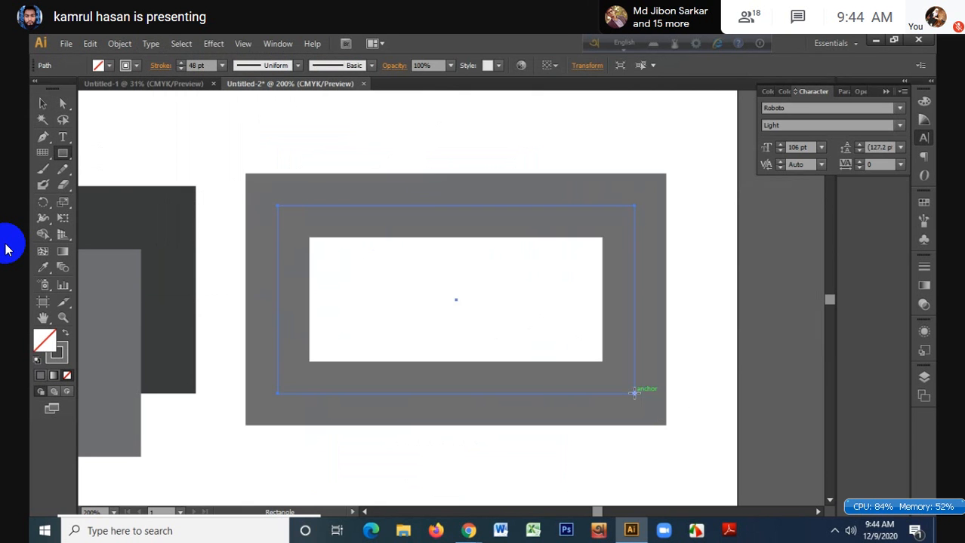
click(66, 333)
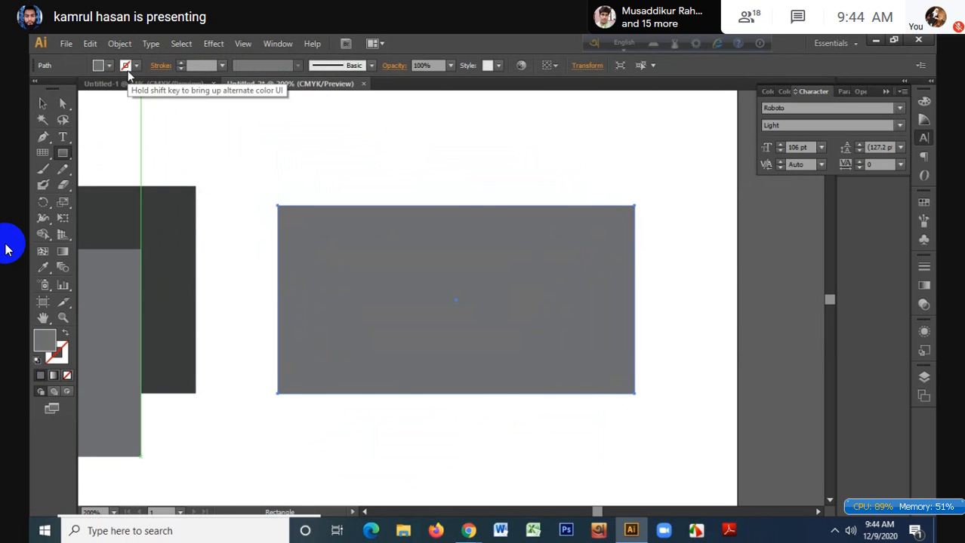
- Create a copy of the gray rectangle reflected across the horizontal axis
right_click(363, 242)
mouse_move(415, 419)
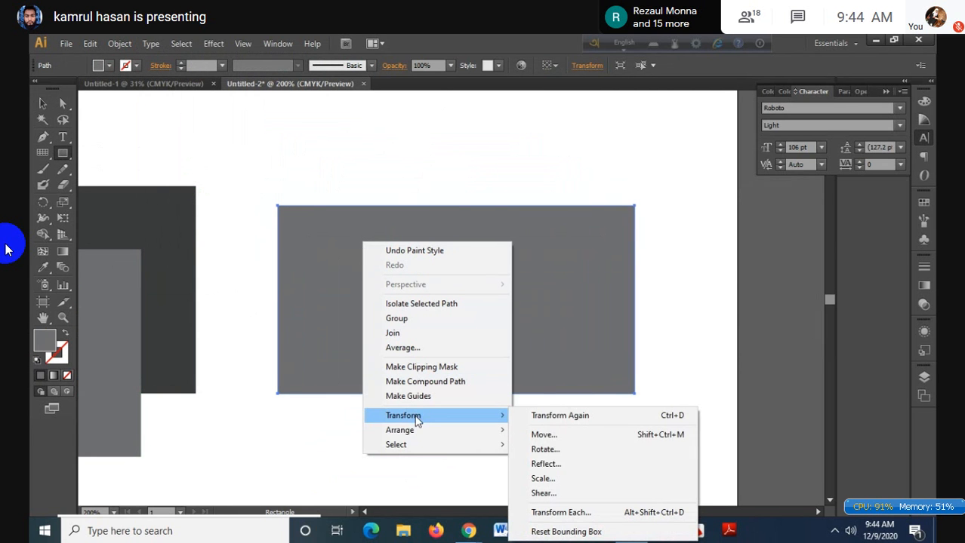
click(565, 466)
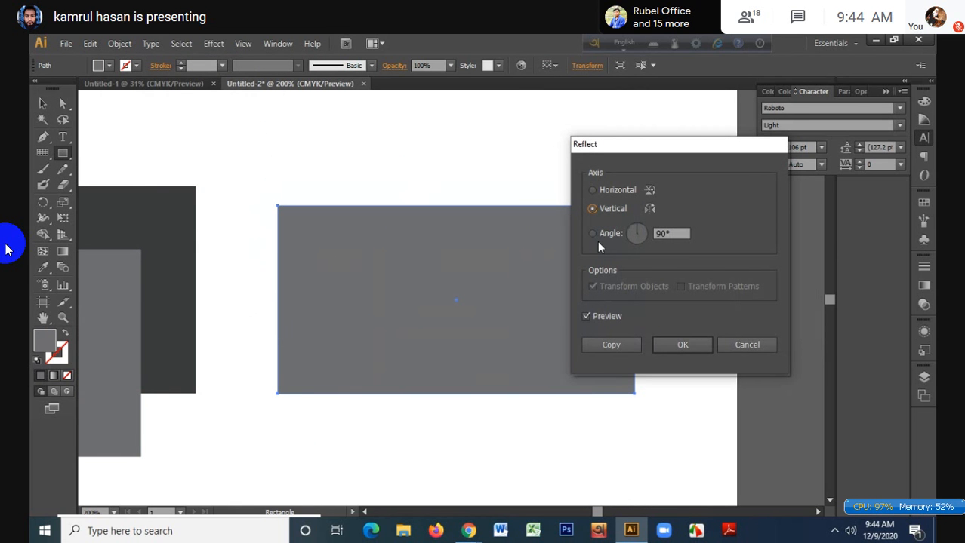
click(608, 190)
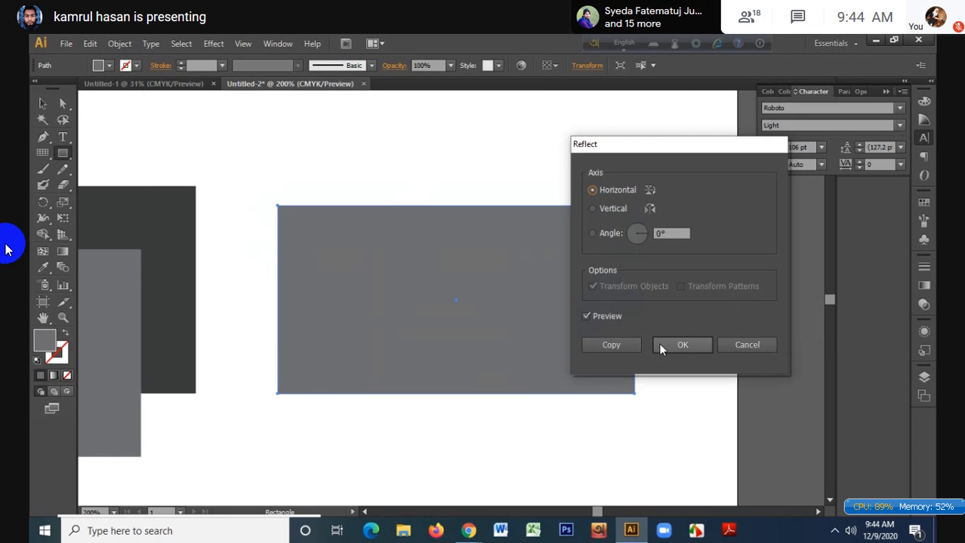
click(608, 344)
- Delete both the reflected copy and the original gray rectangle
click(43, 104)
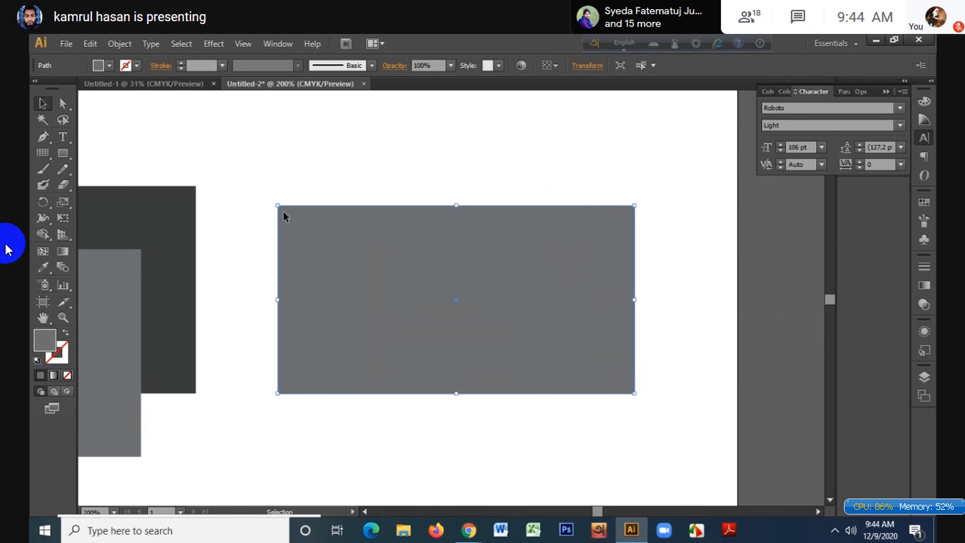
drag(283, 216, 443, 307)
key(Delete)
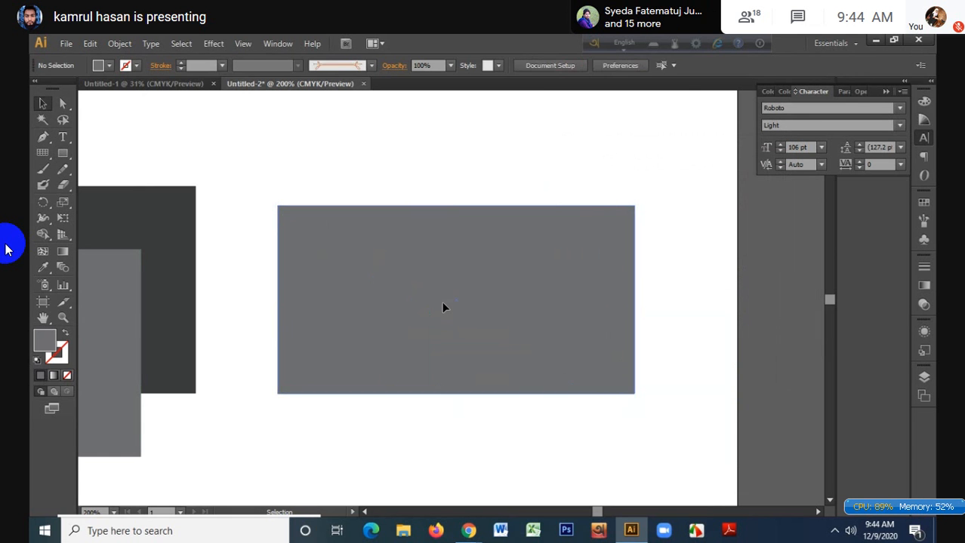
click(443, 307)
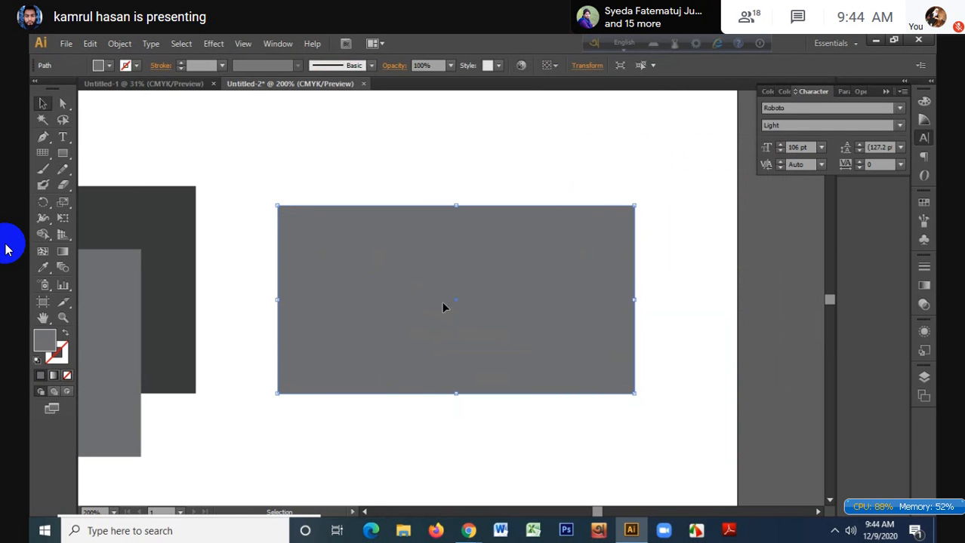
key(Delete)
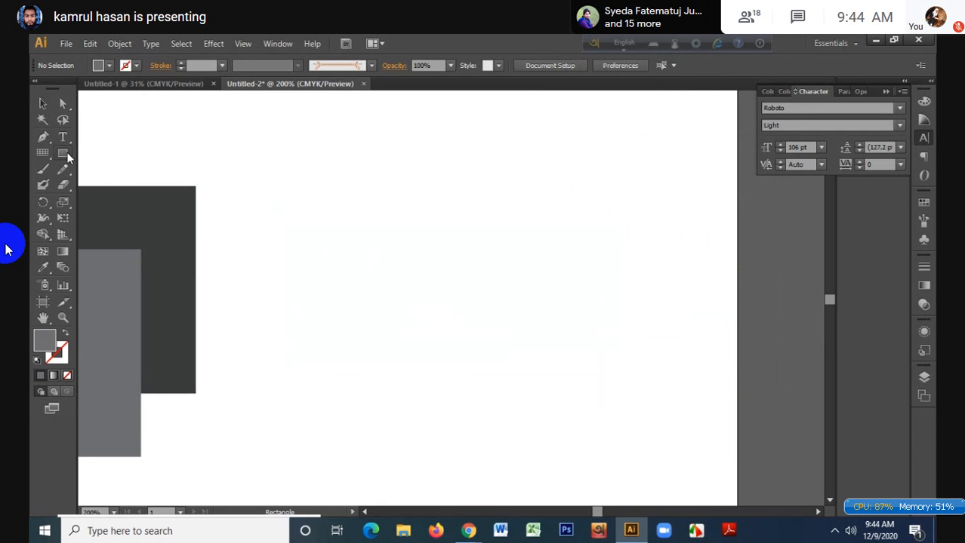
- Draw an upright gray triangle in the empty artboard area with the Polygon tool, reducing the polygon to three sides
drag(66, 152, 133, 202)
drag(466, 227, 526, 345)
key(Down)
key(Down)
key(Down)
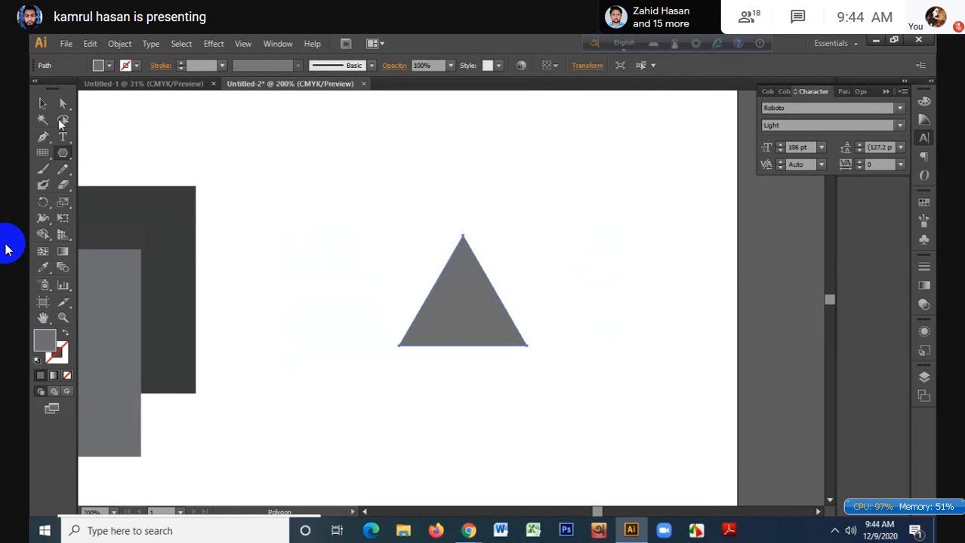
- Create a copy of the triangle reflected across the horizontal axis and place it to the right of the original
key(v)
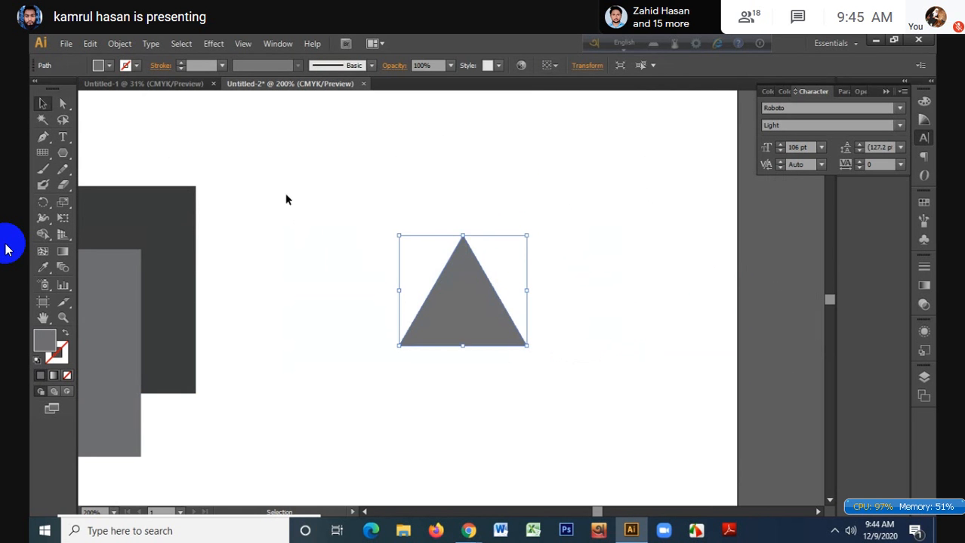
right_click(466, 258)
mouse_move(526, 450)
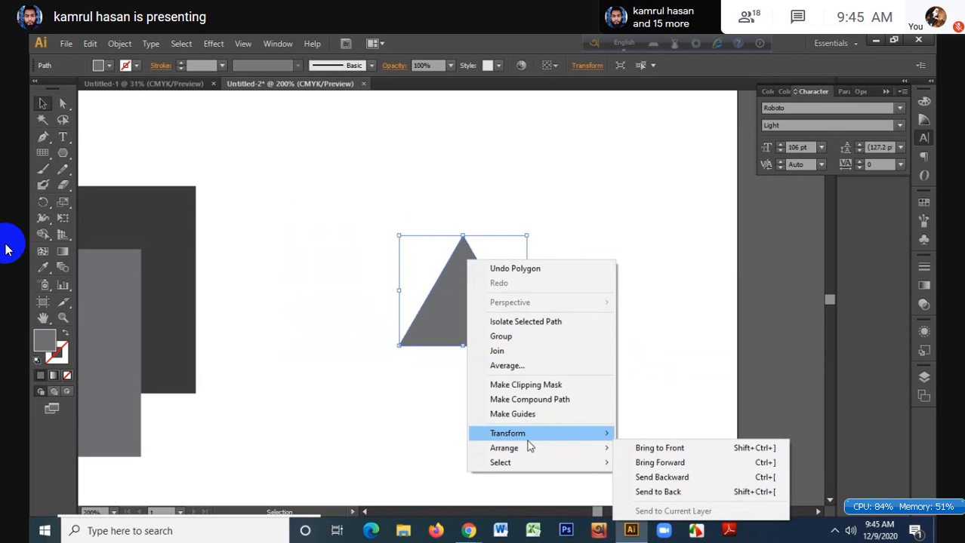
click(680, 367)
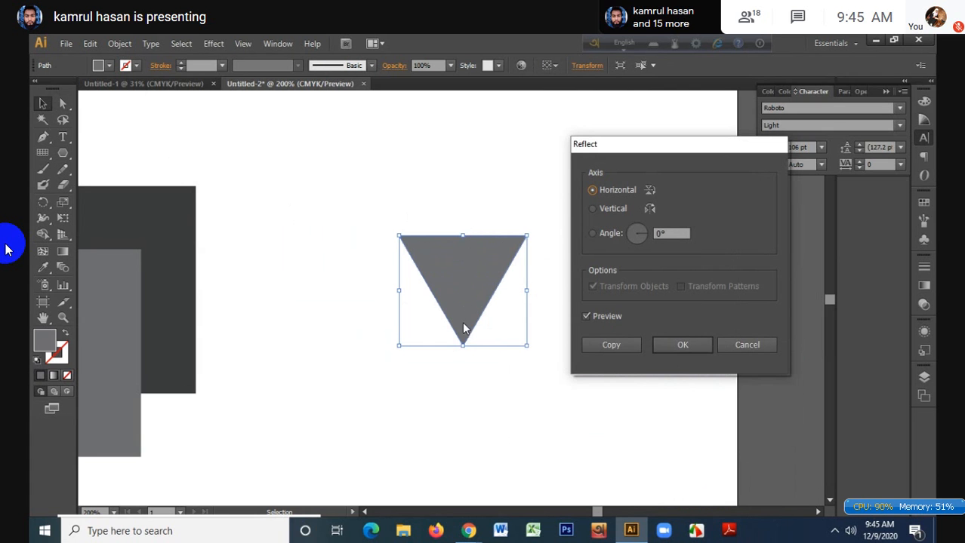
click(611, 345)
drag(476, 273, 646, 270)
click(484, 199)
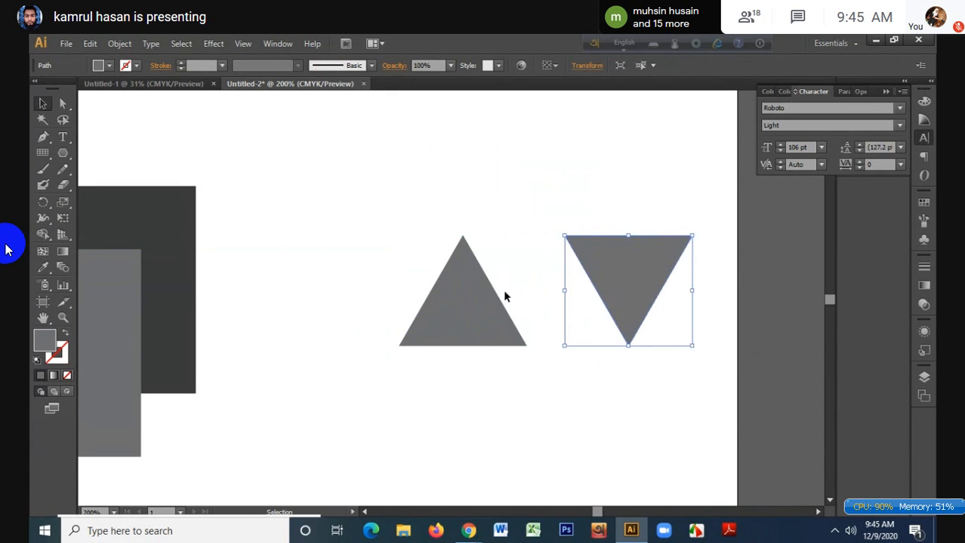
- Preview the Reflect transformation on the upright triangle with the vertical axis and with the horizontal axis
click(474, 295)
right_click(474, 296)
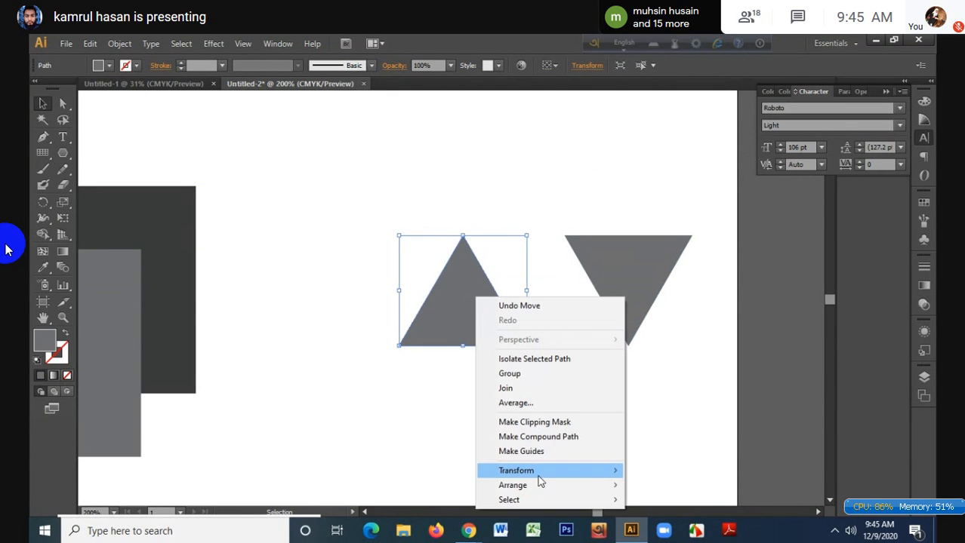
mouse_move(538, 474)
click(667, 407)
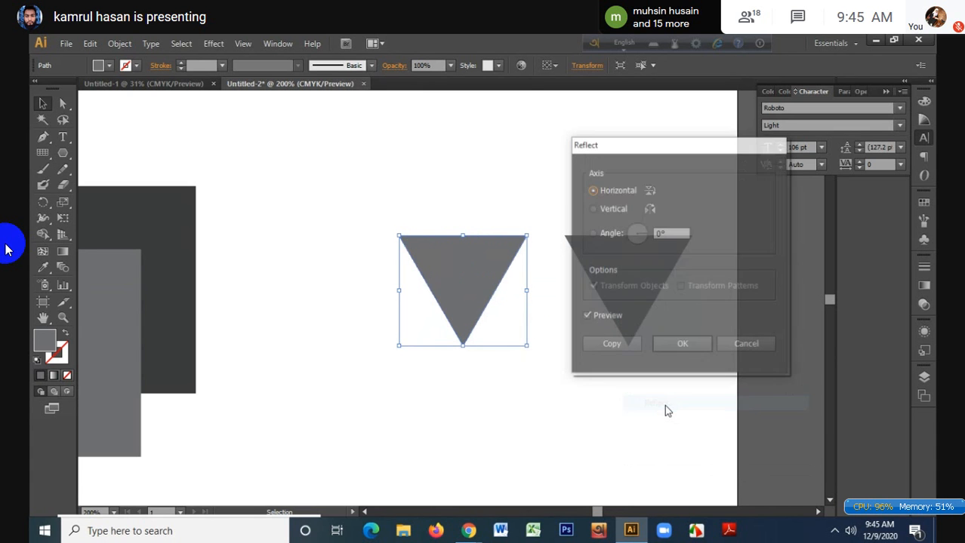
click(615, 207)
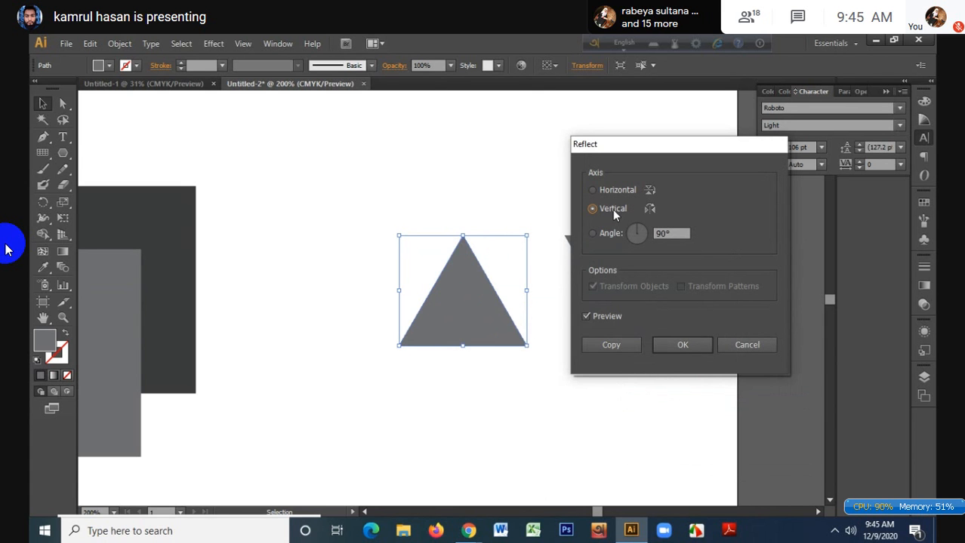
click(621, 190)
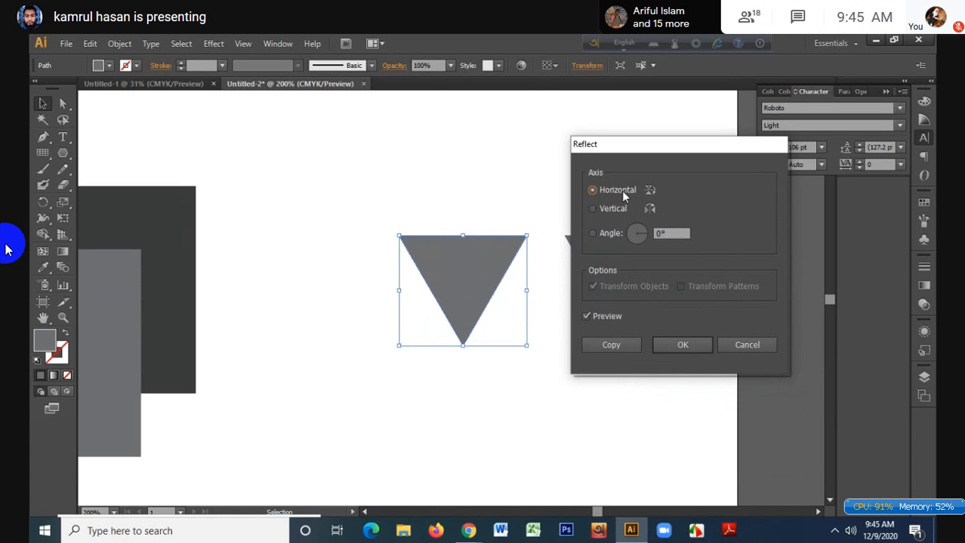
- Set the reflection axis angle to 45° and create a reflected copy of the upright triangle
double_click(677, 232)
text(19)
key(Tab)
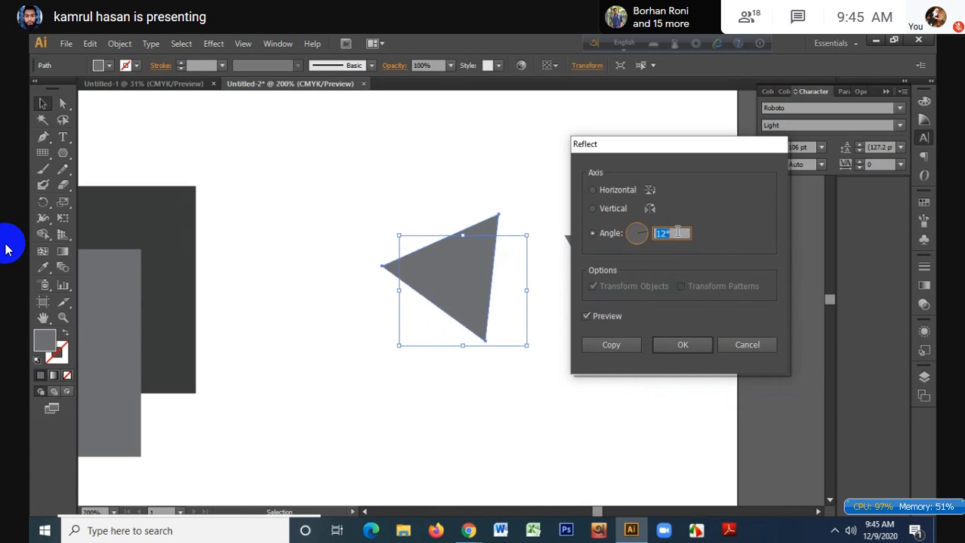
key(Up)
key(Up)
key(Up)
key(Up)
key(Up)
key(Up)
key(Up)
key(Up)
key(Up)
key(Up)
key(Up)
key(Up)
key(Up)
key(Up)
key(Up)
key(Up)
key(Up)
key(Up)
key(Up)
key(Up)
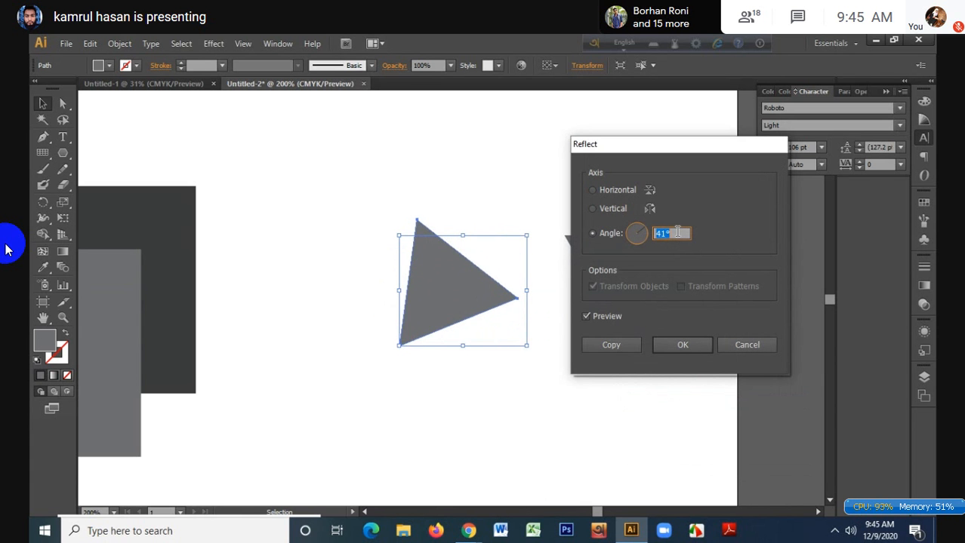
key(Up)
key(Up)
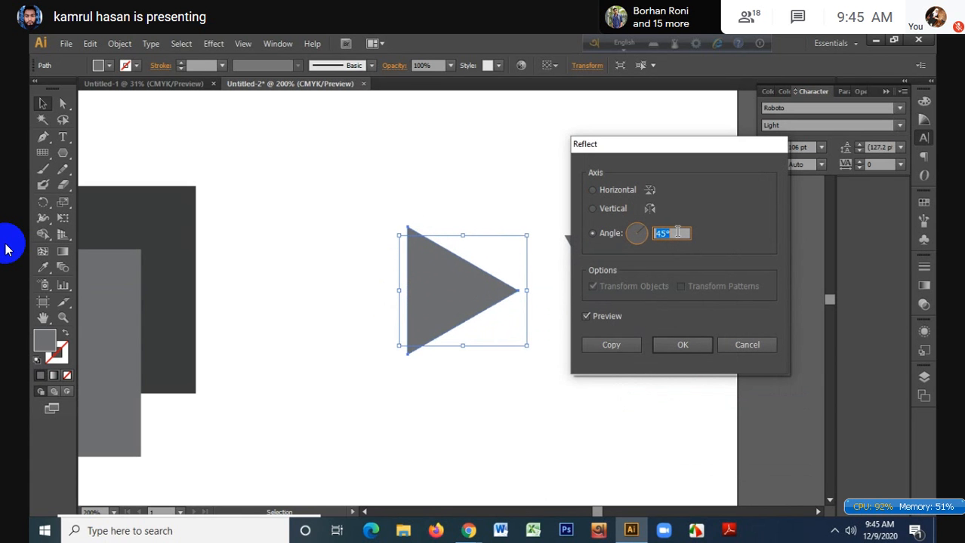
click(610, 345)
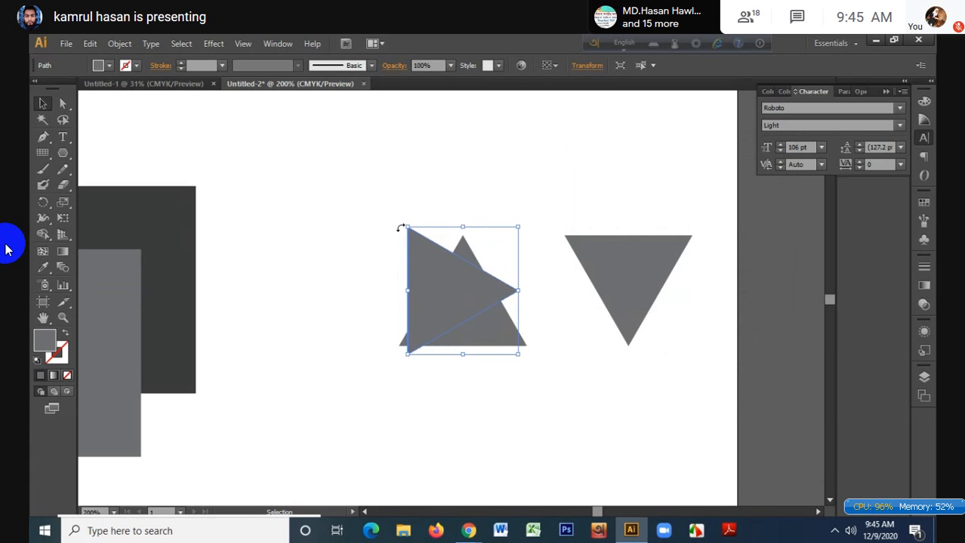
- Move the sideways triangle copy below and between the other two triangles and deselect it
drag(459, 270, 583, 397)
scroll(585, 387, down, 2)
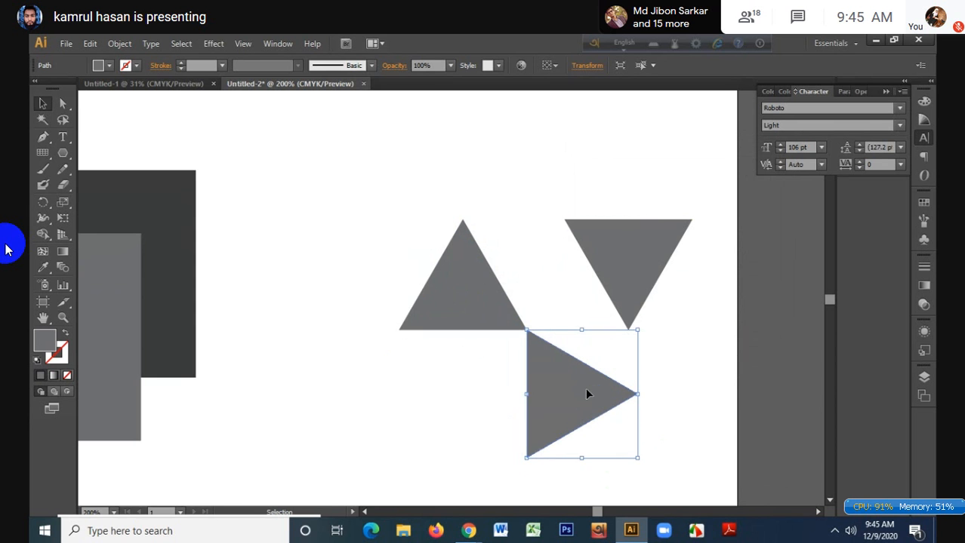
click(570, 283)
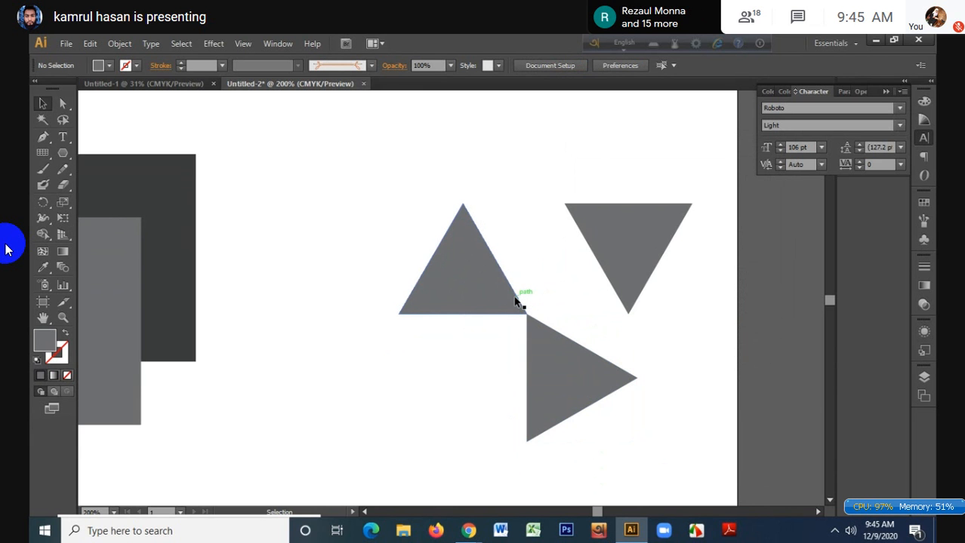
- Open the Scale settings for the upright triangle and set a non-uniform horizontal scale of 157%
drag(383, 243, 504, 345)
right_click(453, 283)
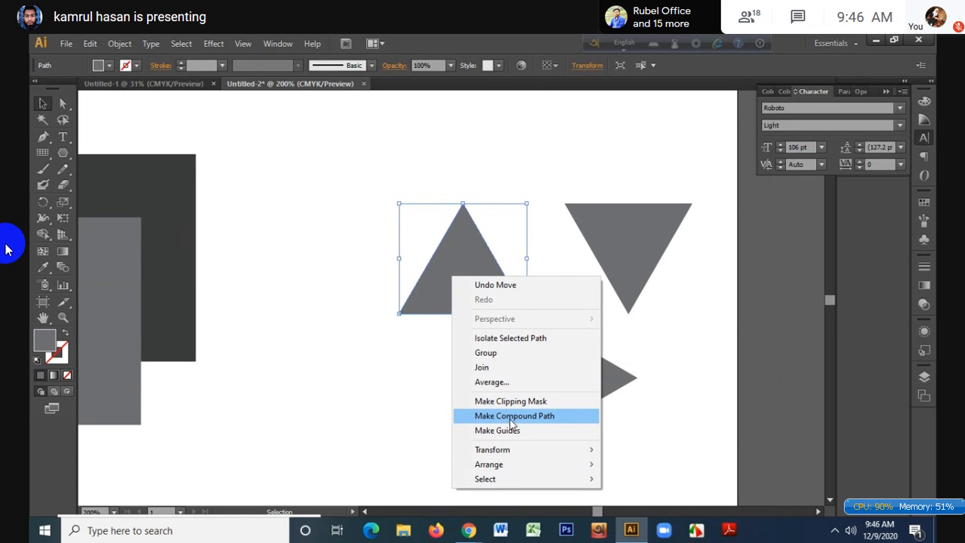
mouse_move(508, 457)
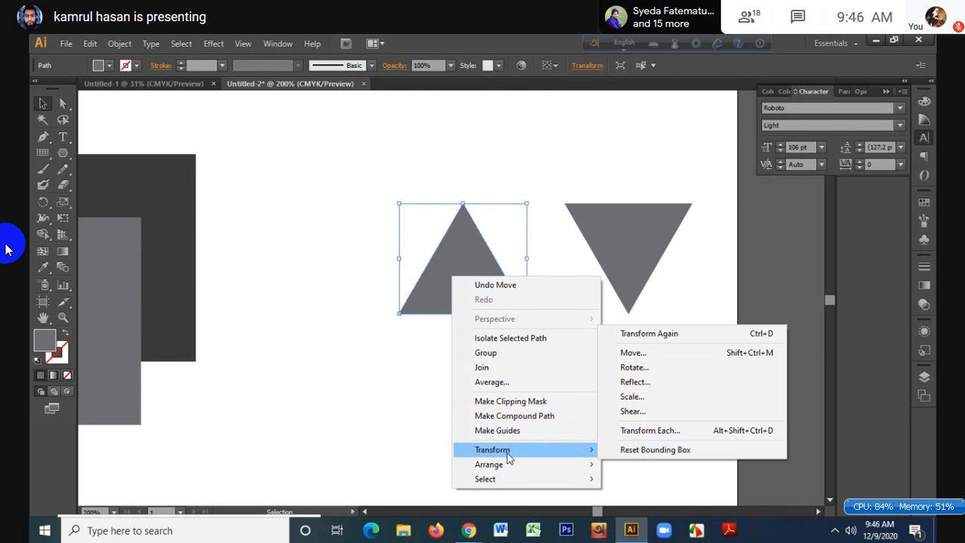
click(640, 400)
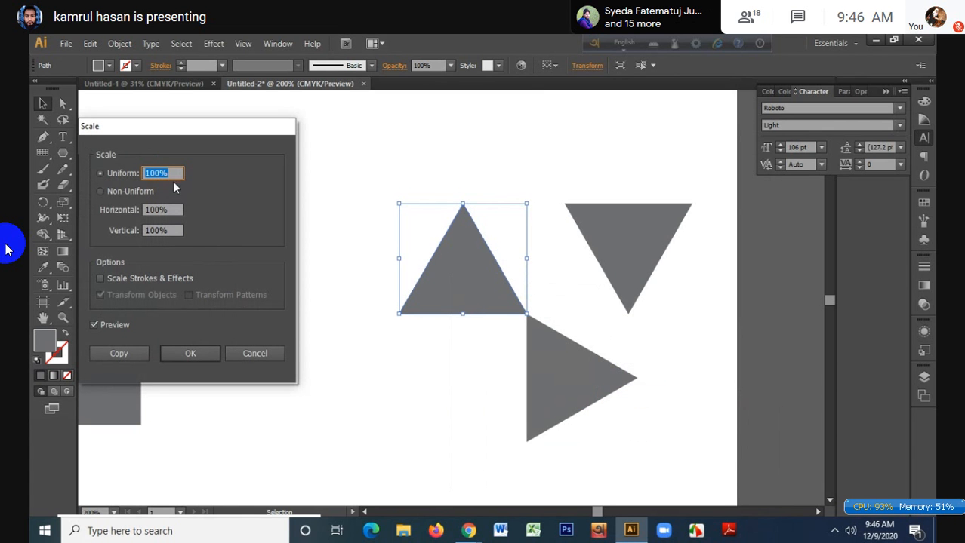
click(177, 212)
key(Up)
key(Up)
key(Up)
key(Up)
key(Up)
key(Up)
key(Up)
key(Up)
key(Up)
key(Up)
key(Up)
key(Up)
key(Up)
key(Up)
key(Up)
key(Up)
key(Up)
key(Up)
key(Up)
key(Up)
key(Up)
key(Up)
key(Up)
key(Up)
key(Up)
key(Up)
key(Up)
key(Up)
key(Up)
key(Up)
key(Up)
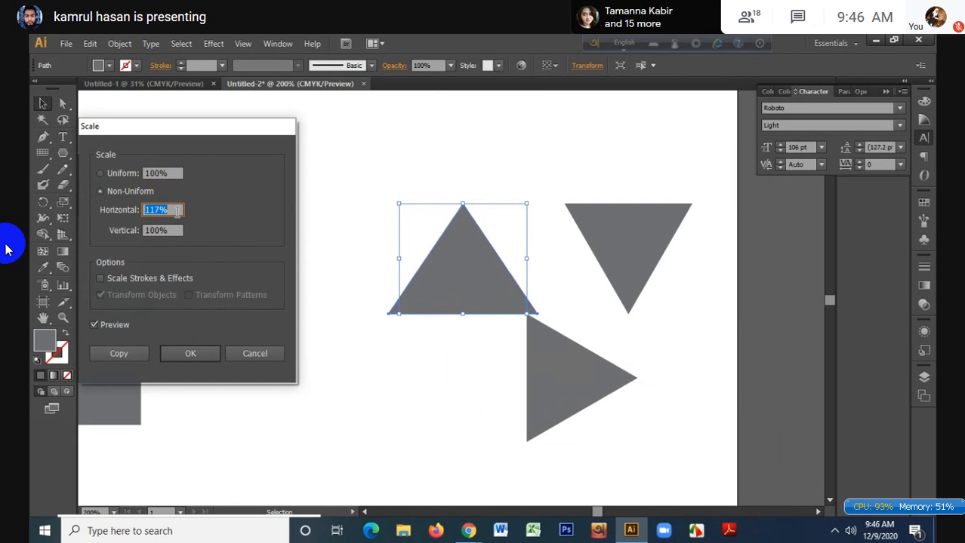
key(Up)
key(Up)
key(Up)
key(Up)
key(Up)
key(Up)
key(Up)
key(Up)
key(Up)
key(Up)
key(Up)
key(Up)
key(Up)
key(Up)
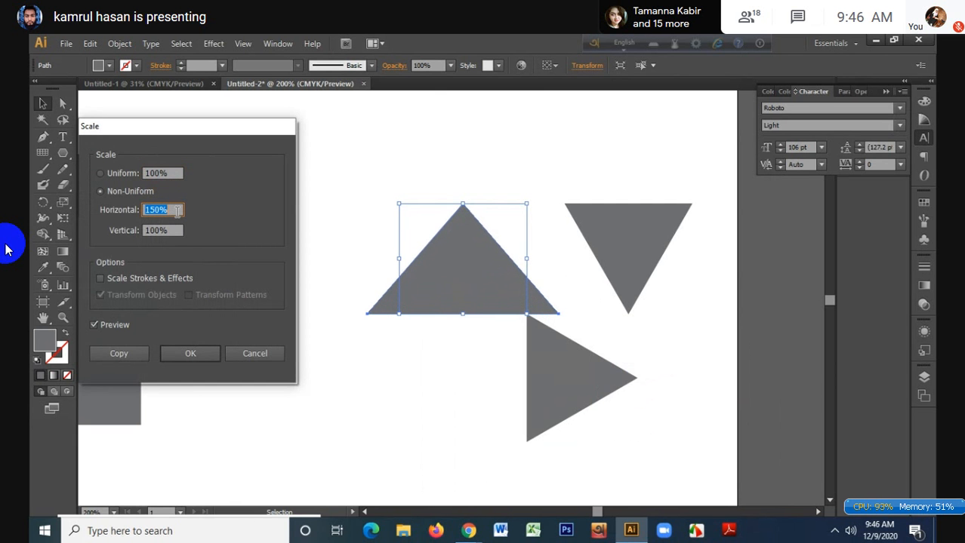
- Set the vertical scale to 136%, create the scaled copy and place it between the dark rectangle and the original triangle
click(171, 232)
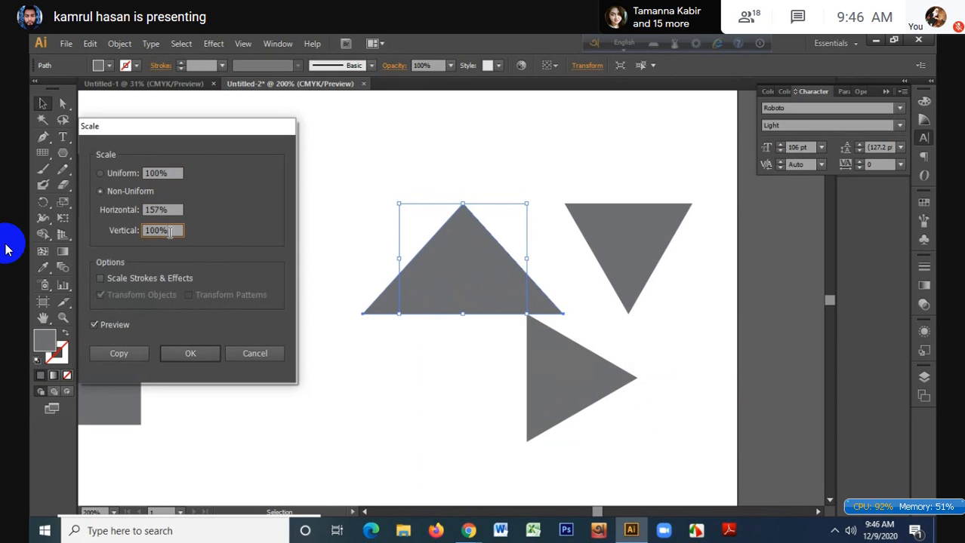
key(Up)
key(Up)
key(Up)
key(Up)
key(Up)
key(Up)
key(Up)
key(Up)
key(Up)
key(Up)
key(Up)
key(Up)
key(Up)
key(Up)
key(Up)
key(Up)
key(Up)
key(Up)
key(Up)
key(Up)
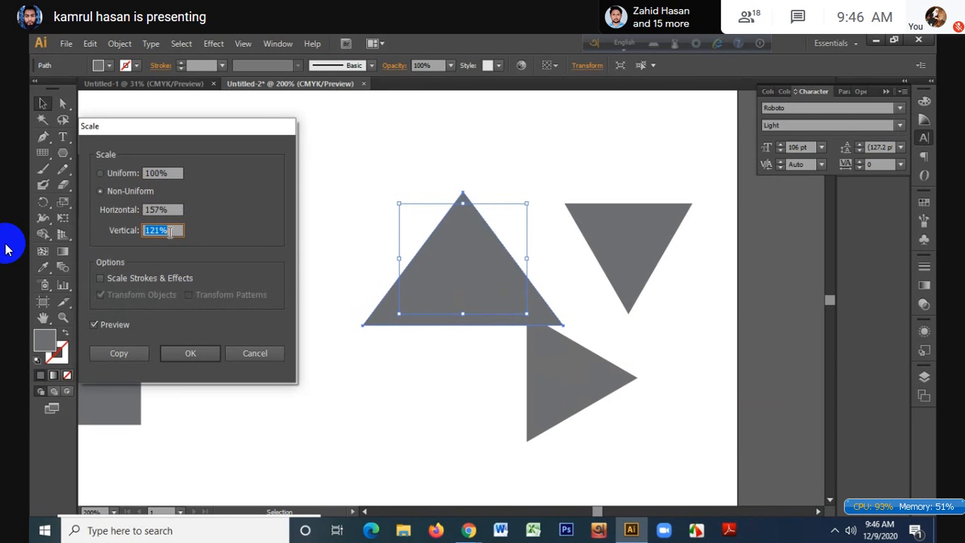
key(Up)
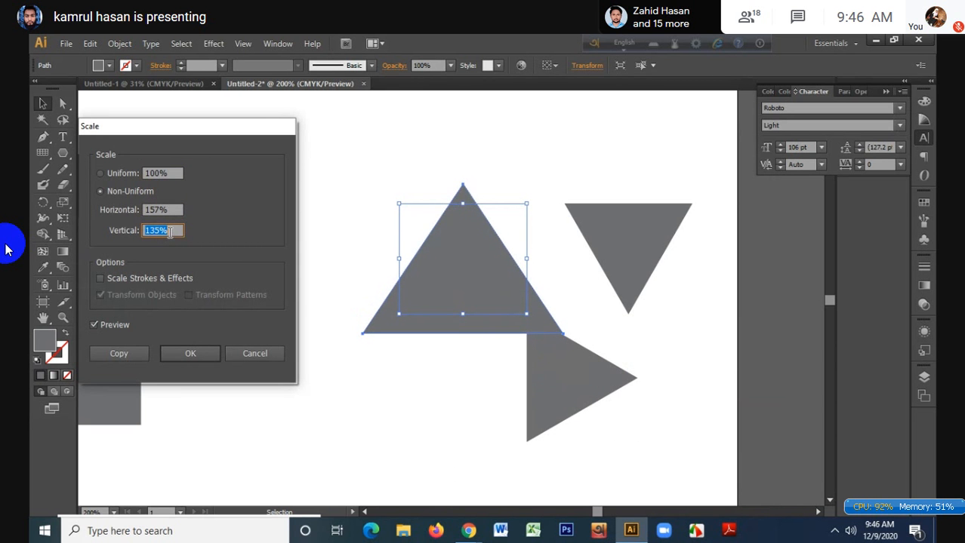
key(Down)
key(Down)
key(Down)
key(Down)
key(Down)
key(Down)
key(Down)
key(Up)
key(Up)
key(Up)
key(Up)
key(Up)
key(Up)
key(Up)
key(Up)
key(Up)
key(Up)
key(Up)
key(Up)
key(Up)
key(Up)
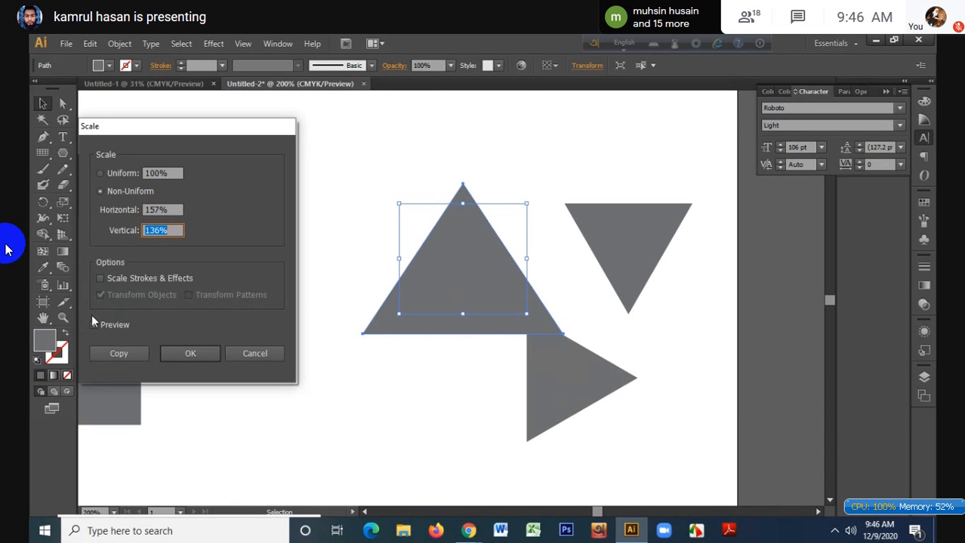
click(125, 358)
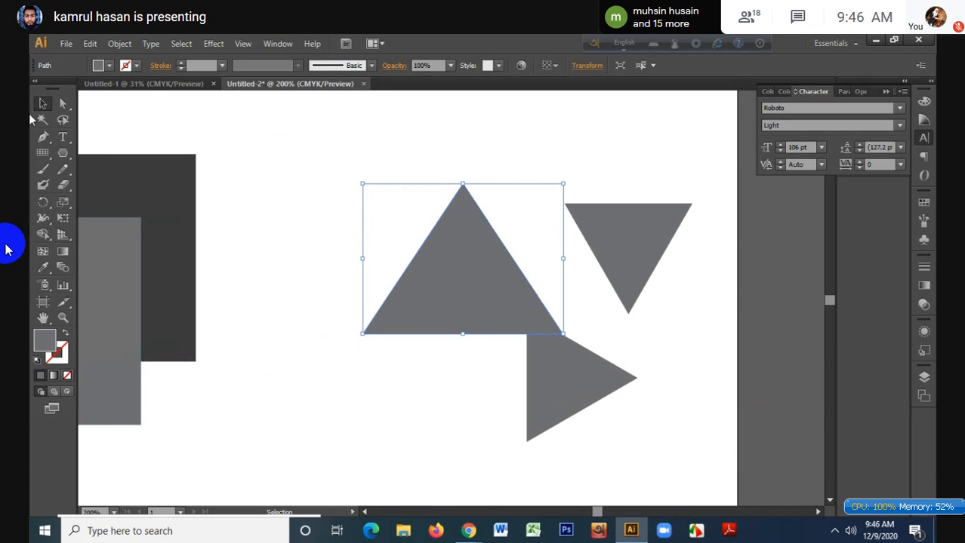
drag(471, 285, 346, 270)
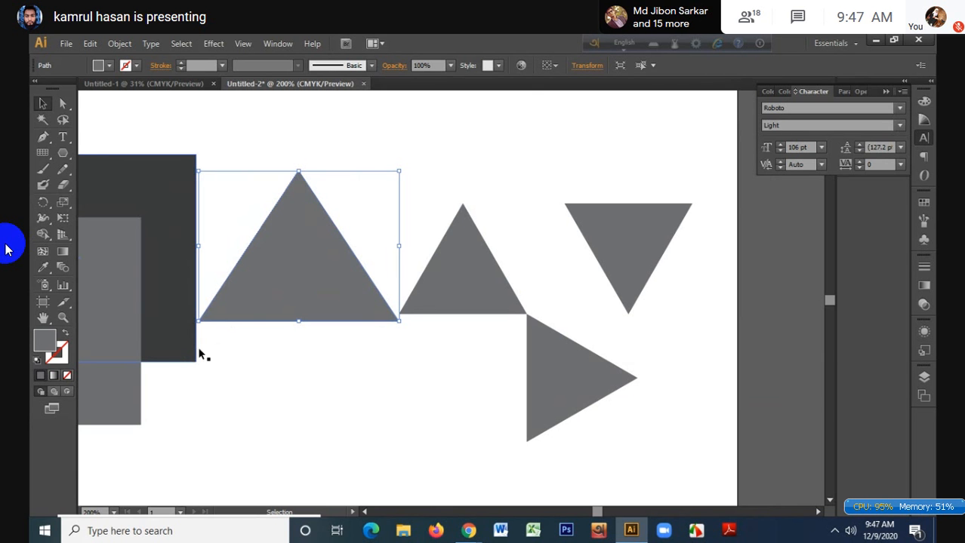
- Set a 34° shear angle for the large triangle and preview it along the vertical and horizontal axes
right_click(278, 288)
mouse_move(322, 468)
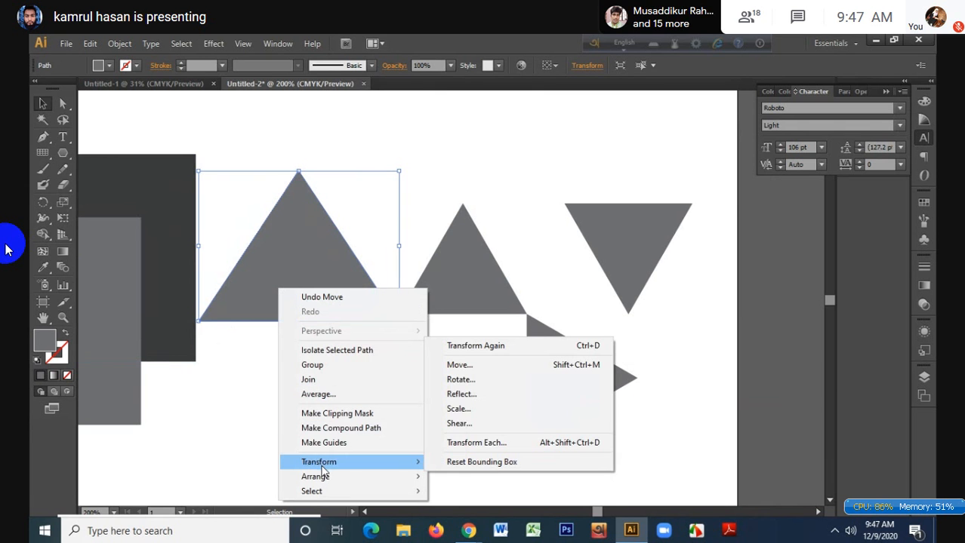
click(458, 424)
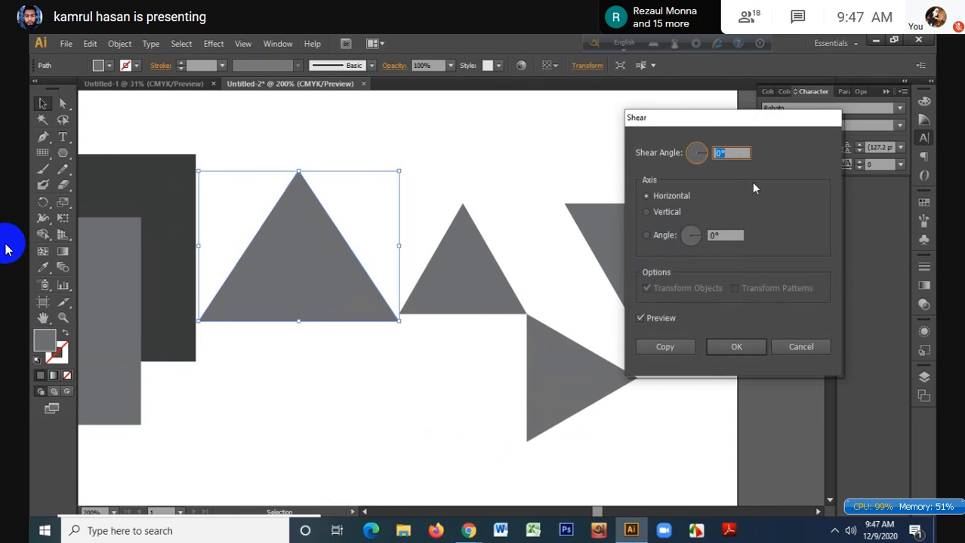
text(519)
key(Tab)
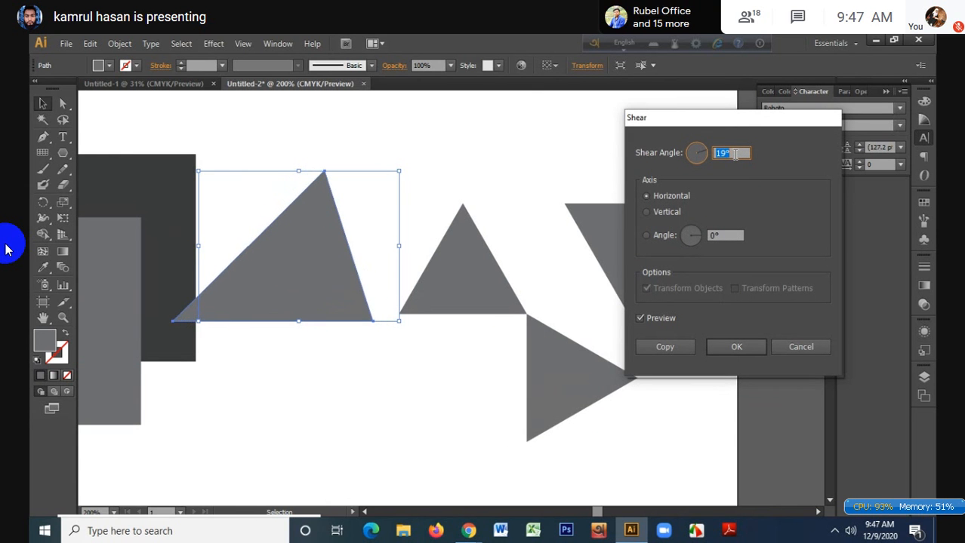
text(25)
key(Tab)
text(34)
key(Tab)
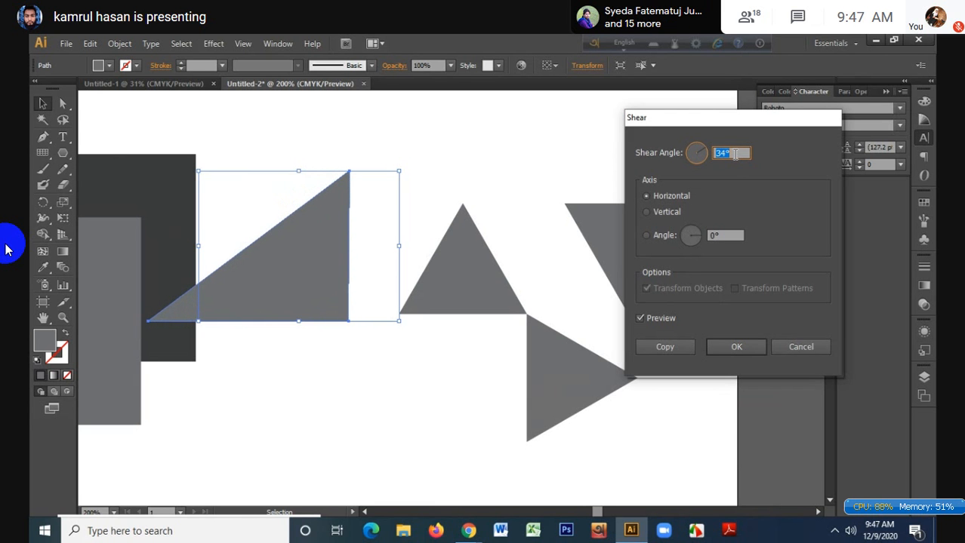
click(660, 214)
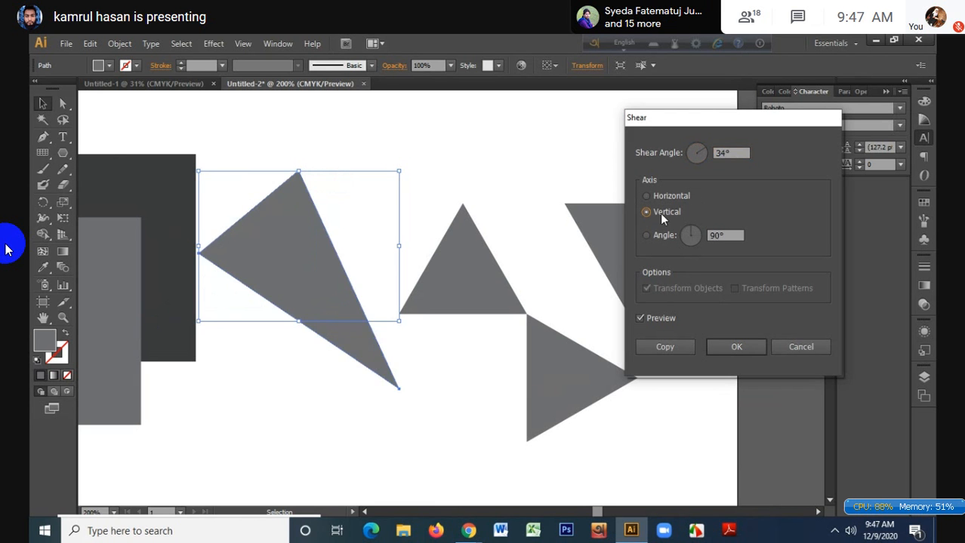
click(670, 194)
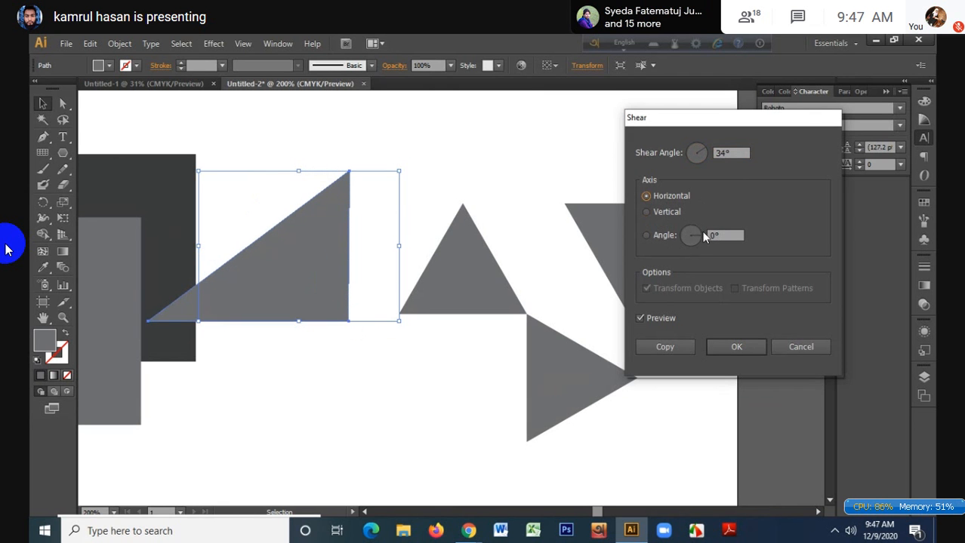
- Set the shear axis angle to 7°, create a sheared copy and move it over the small upright triangle
click(735, 238)
key(Up)
key(Up)
key(Up)
key(Up)
key(Up)
key(Up)
key(Up)
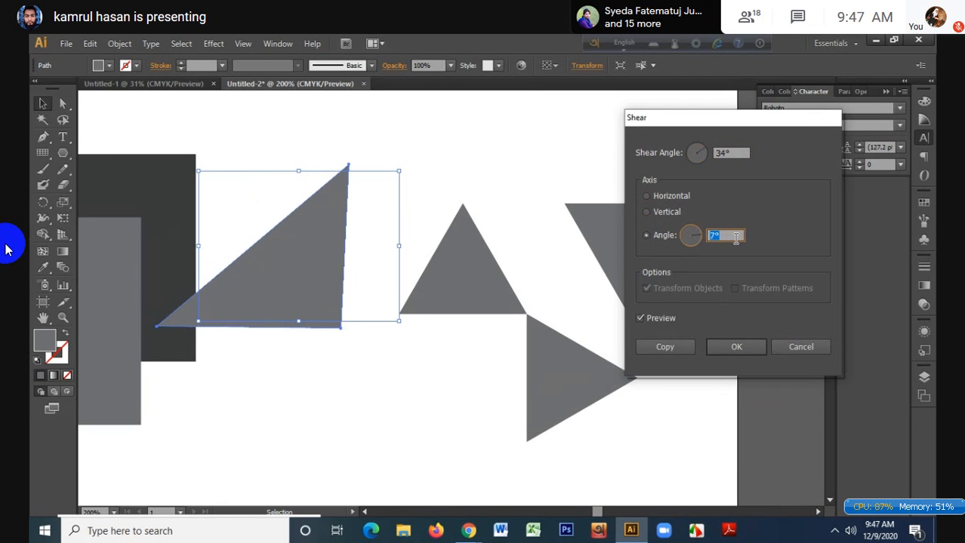
click(678, 351)
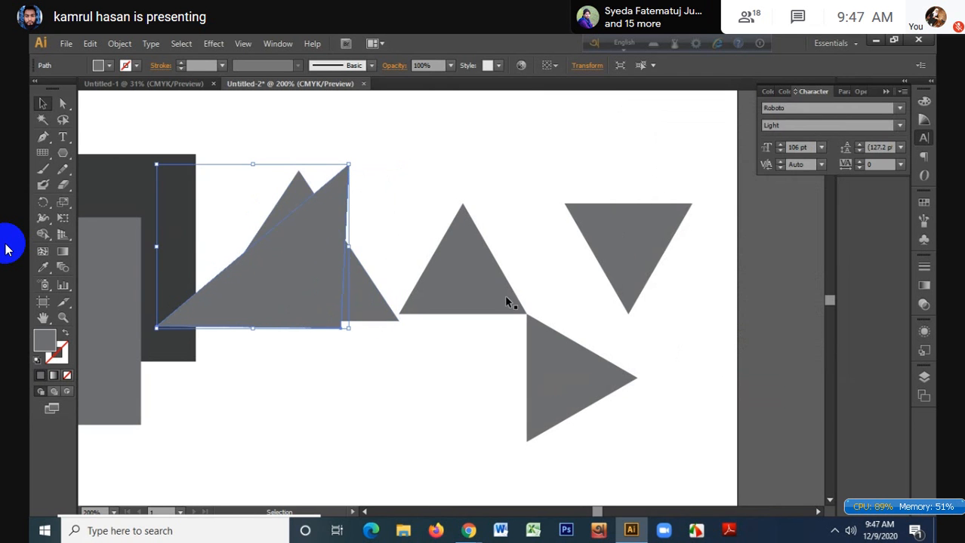
drag(328, 250, 563, 212)
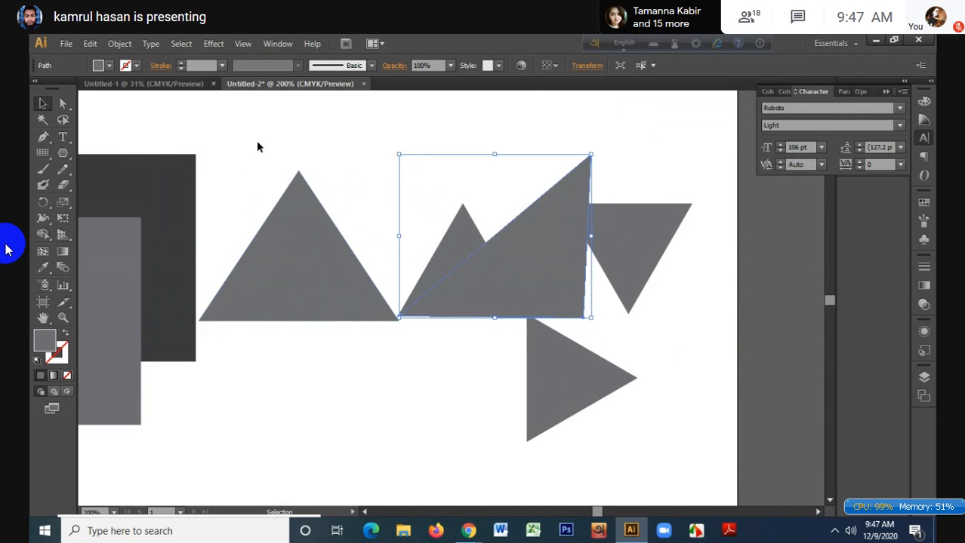
- Delete all the triangles and draw a new upright triangle with the Polygon tool in the cleared area beside the rectangles
drag(264, 144, 630, 421)
key(Delete)
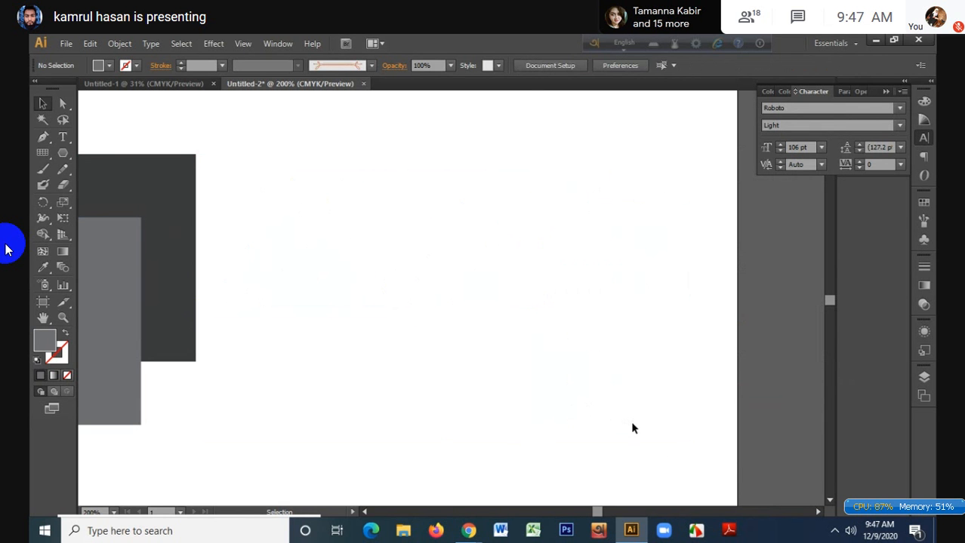
click(62, 154)
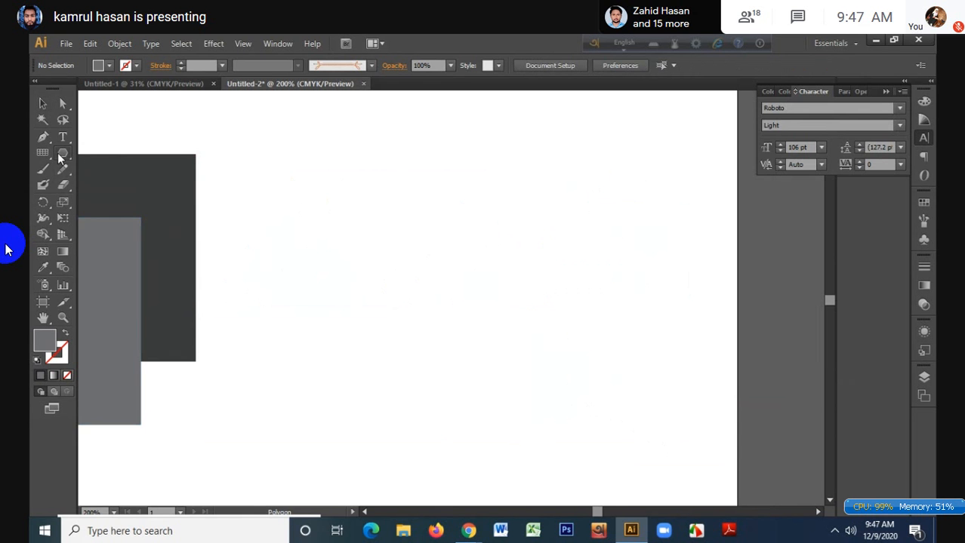
drag(60, 157, 123, 199)
drag(365, 233, 463, 285)
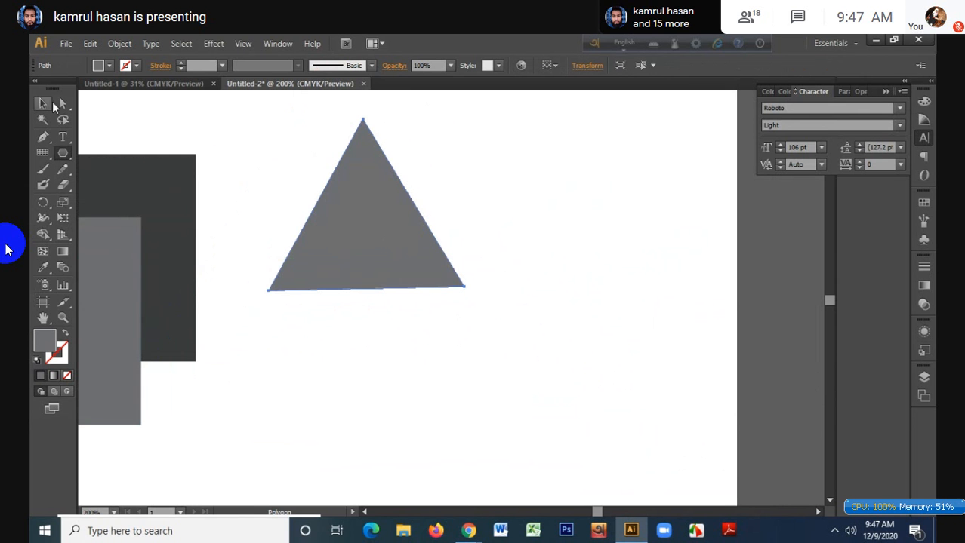
- Shear the new triangle with a shear angle of 27° and an axis angle of 42°
click(45, 103)
right_click(355, 200)
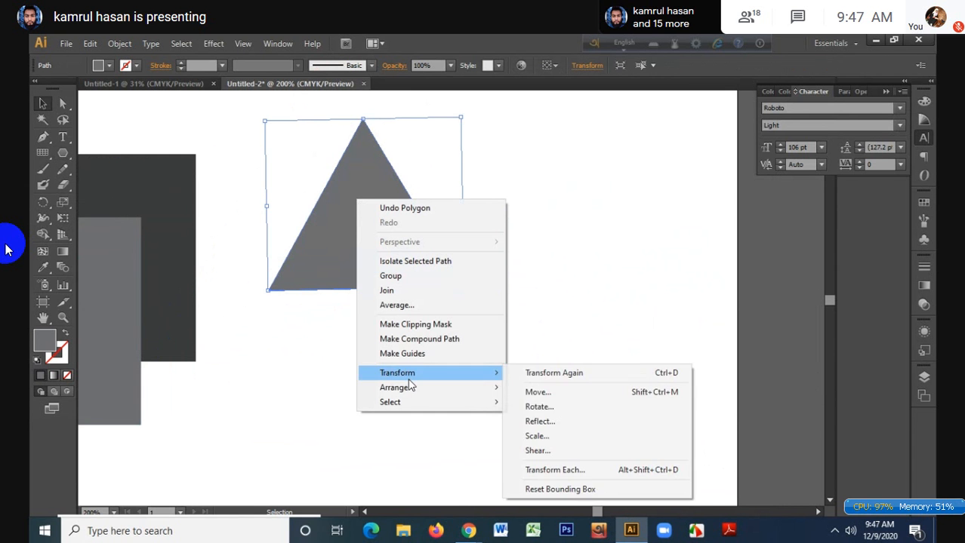
mouse_move(467, 373)
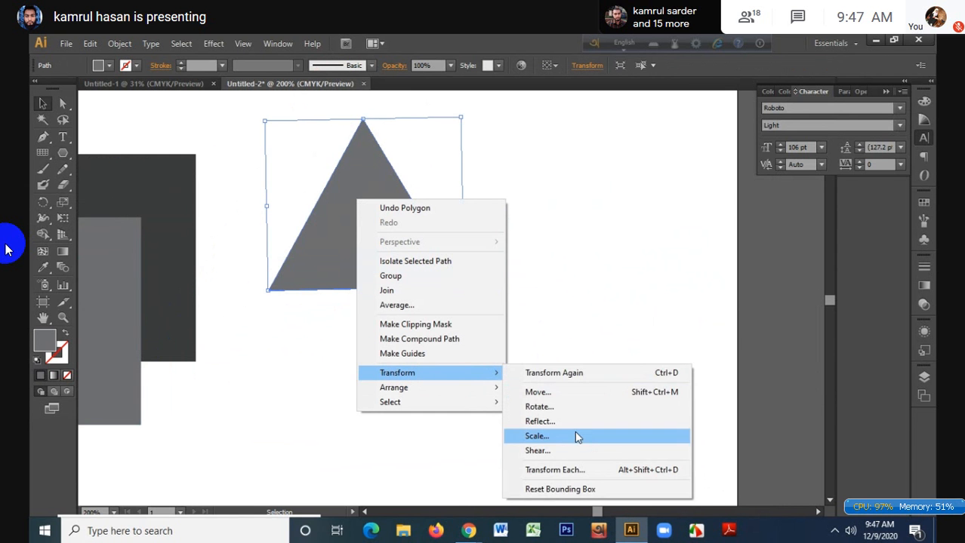
click(566, 451)
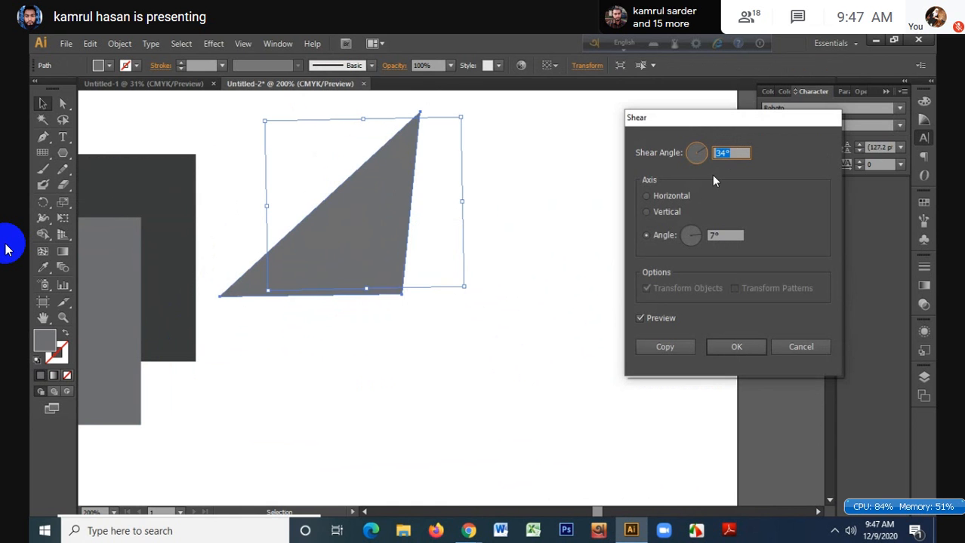
scroll(733, 153, down, 7)
click(733, 236)
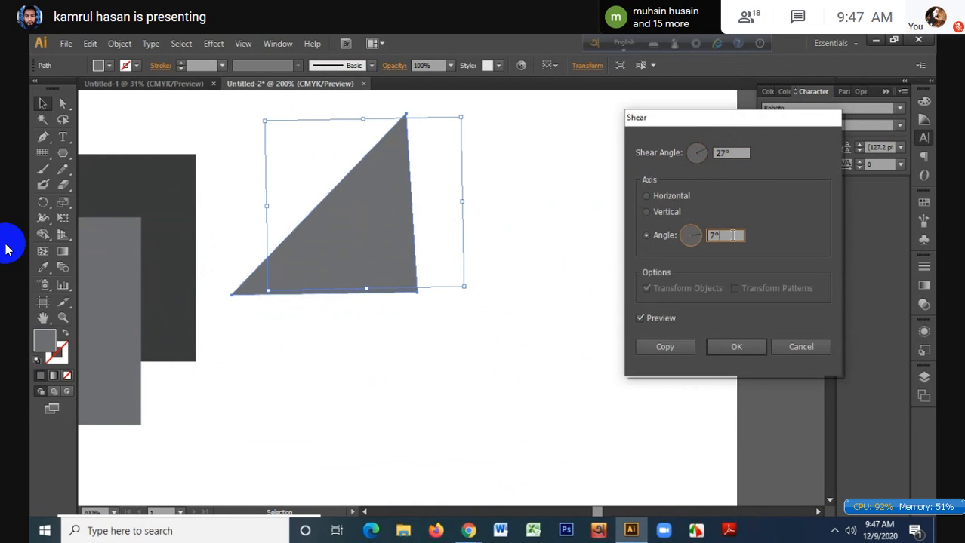
scroll(733, 235, up, 7)
scroll(732, 236, up, 20)
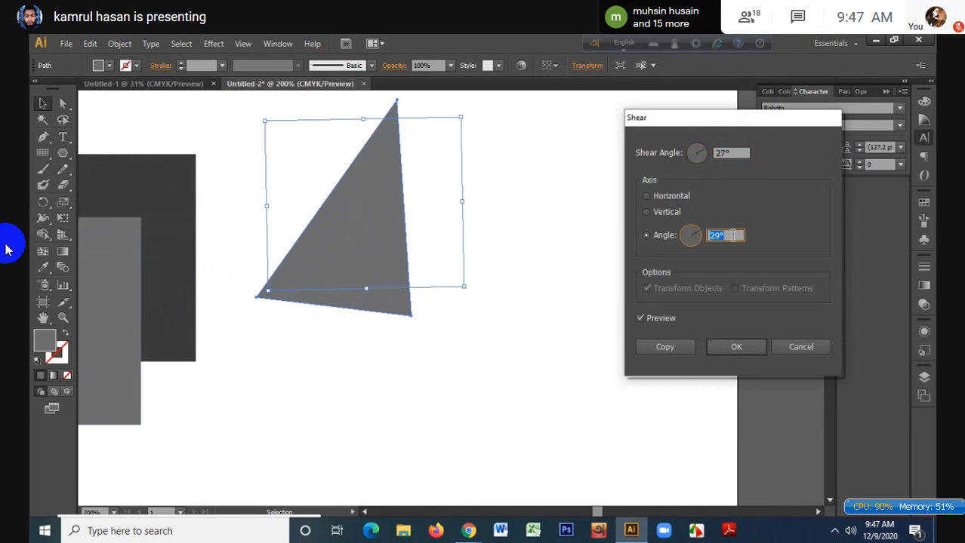
scroll(732, 236, up, 4)
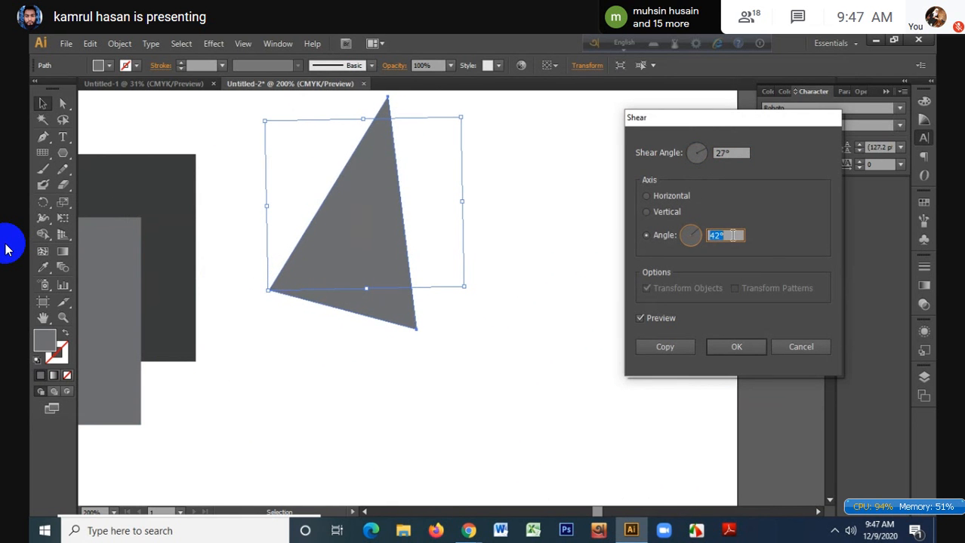
click(723, 349)
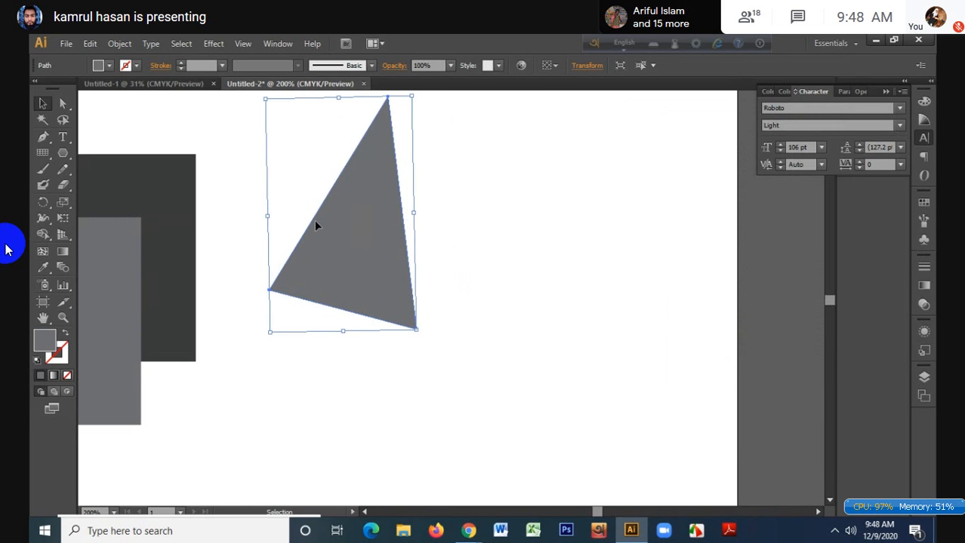
- Open Transform Each for the sheared triangle, turn on the preview and set the horizontal scale to 119%
right_click(358, 210)
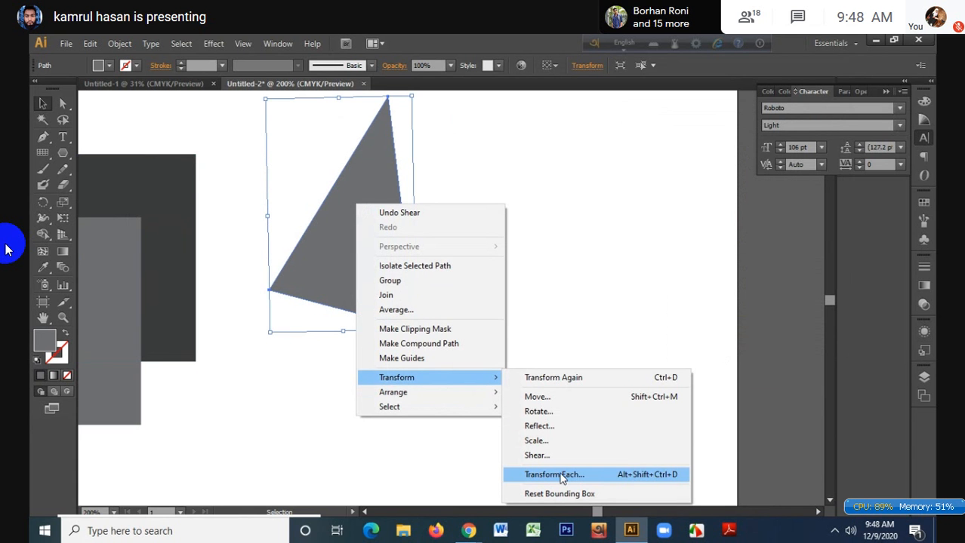
click(563, 481)
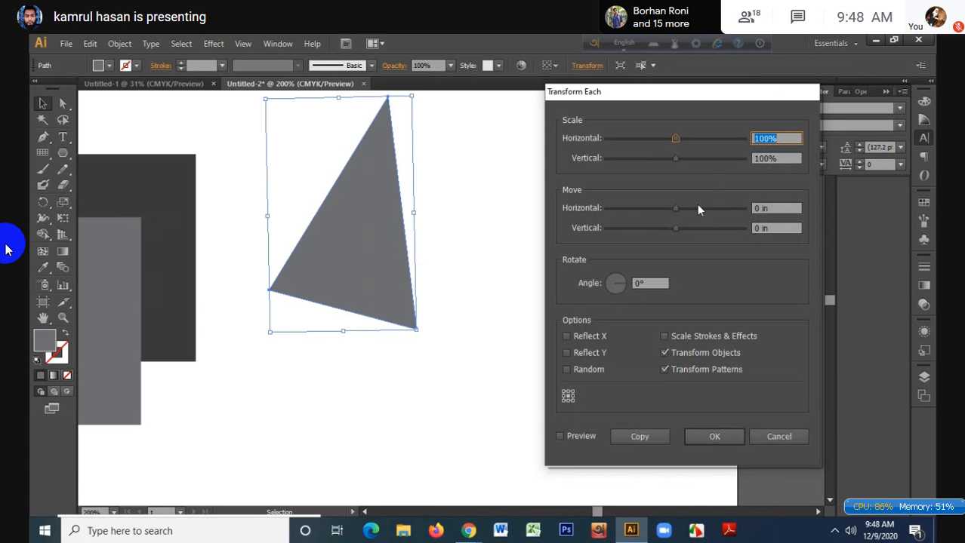
click(786, 141)
key(Up)
key(Up)
key(Up)
key(Up)
key(Up)
key(Up)
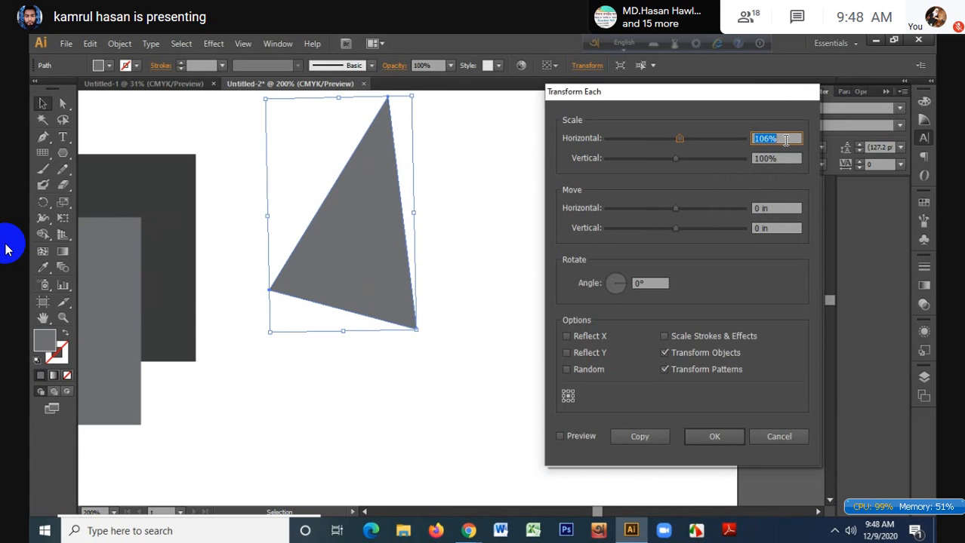
click(560, 436)
click(780, 138)
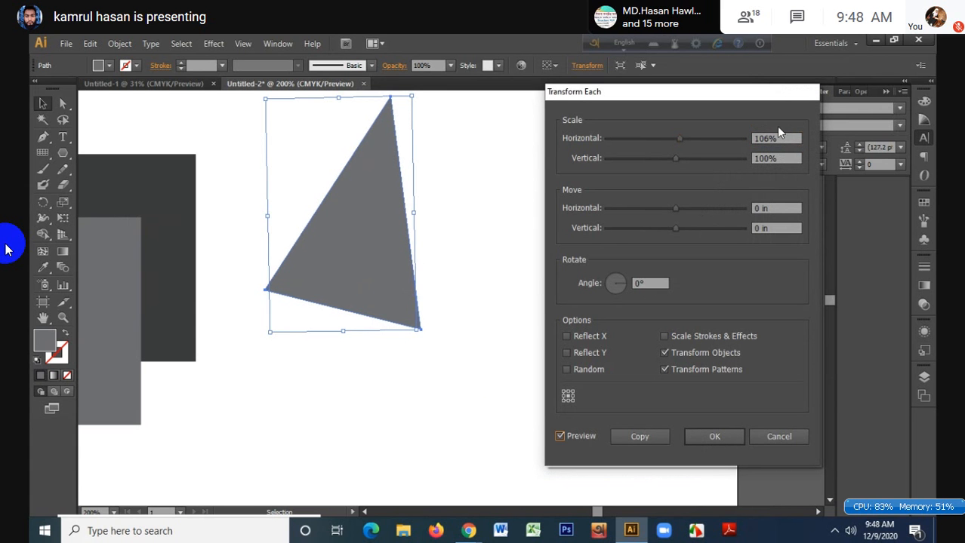
key(Up)
key(Up)
key(Up)
key(Up)
key(Up)
key(Up)
key(Up)
key(Up)
key(Up)
key(Up)
key(Up)
key(Up)
key(Up)
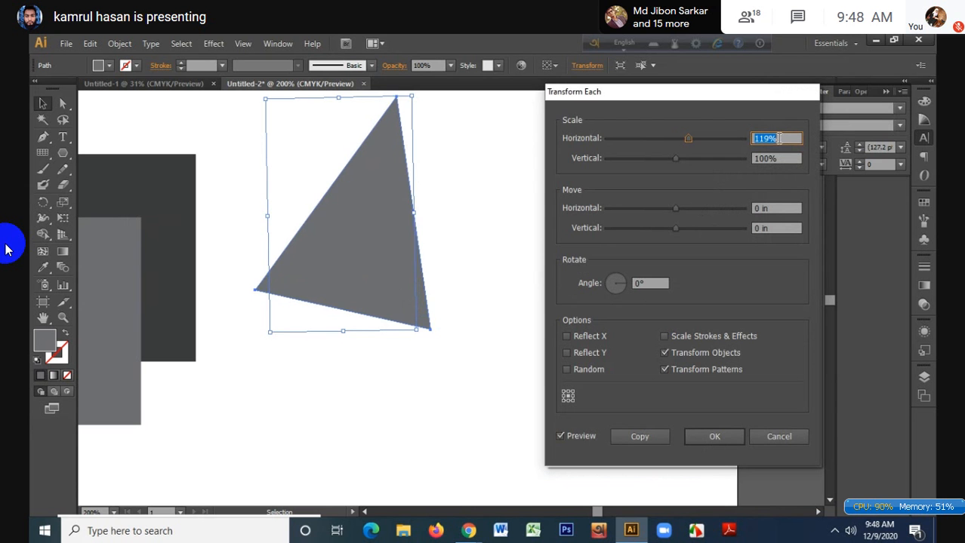
- Set the vertical scale of the triangle to 107% in Transform Each
click(790, 160)
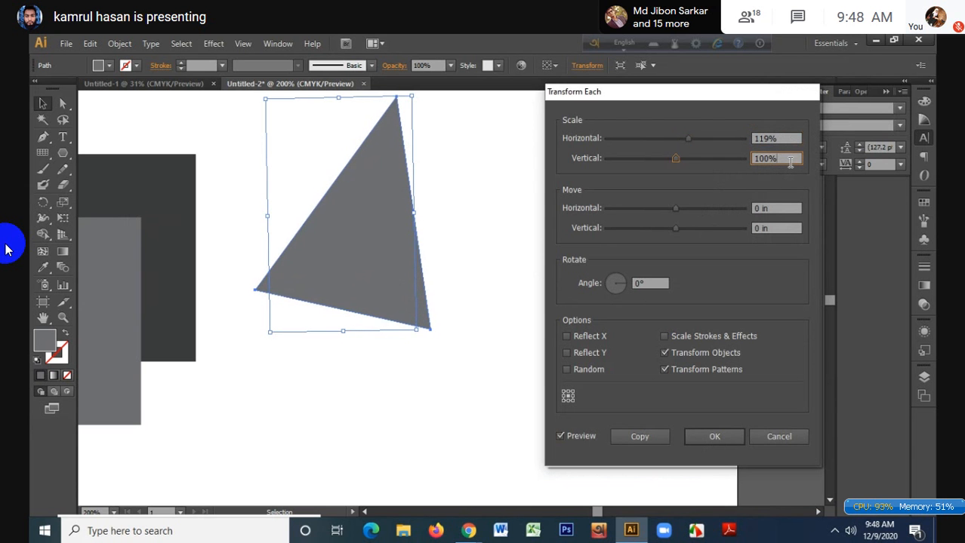
key(Up)
key(Up)
key(Up)
key(Up)
key(Up)
key(Up)
key(Up)
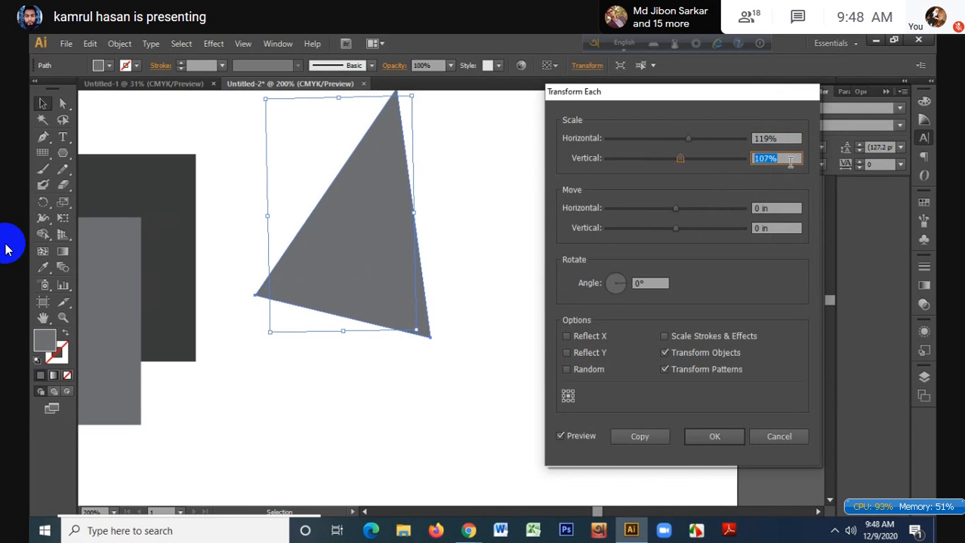
- Set the triangle's horizontal move distance to 0.75 in
click(773, 212)
key(Up)
key(Up)
key(Up)
key(Up)
key(Up)
key(Up)
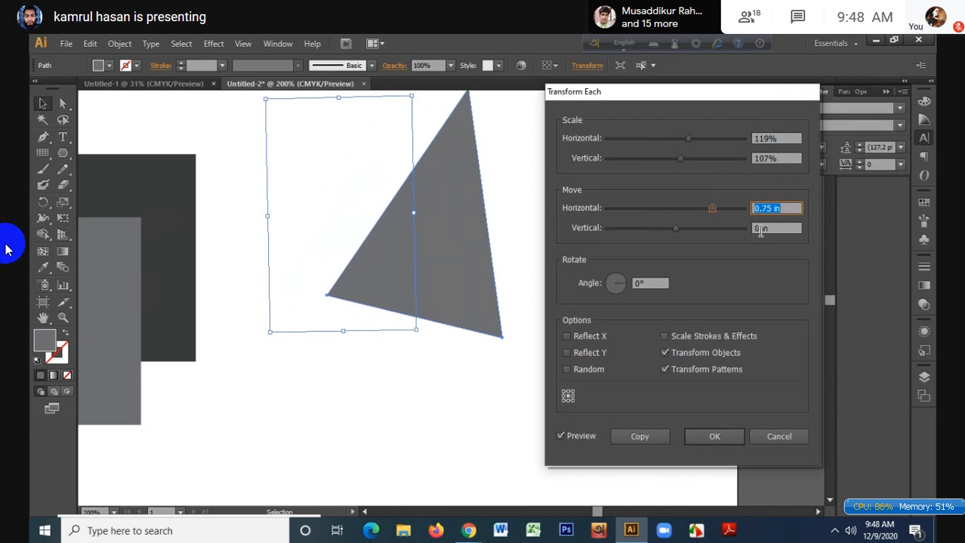
- Set the triangle's vertical move distance to 0.125 in
click(779, 227)
key(Up)
key(Up)
key(Up)
key(Up)
key(Up)
key(Up)
key(Down)
key(Down)
key(Down)
key(Down)
key(Down)
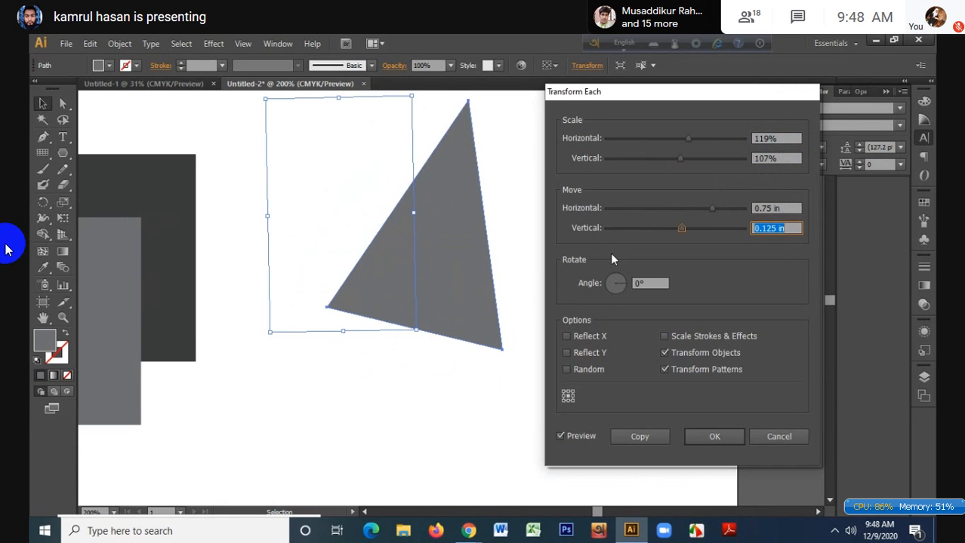
- Try positive and negative rotation angles on the triangle, settle on 14° and apply the Transform Each settings
click(660, 285)
key(Down)
key(Down)
key(Down)
key(Down)
key(Down)
key(Down)
key(Down)
key(Down)
key(Down)
key(Down)
key(Down)
key(Down)
key(Down)
key(Down)
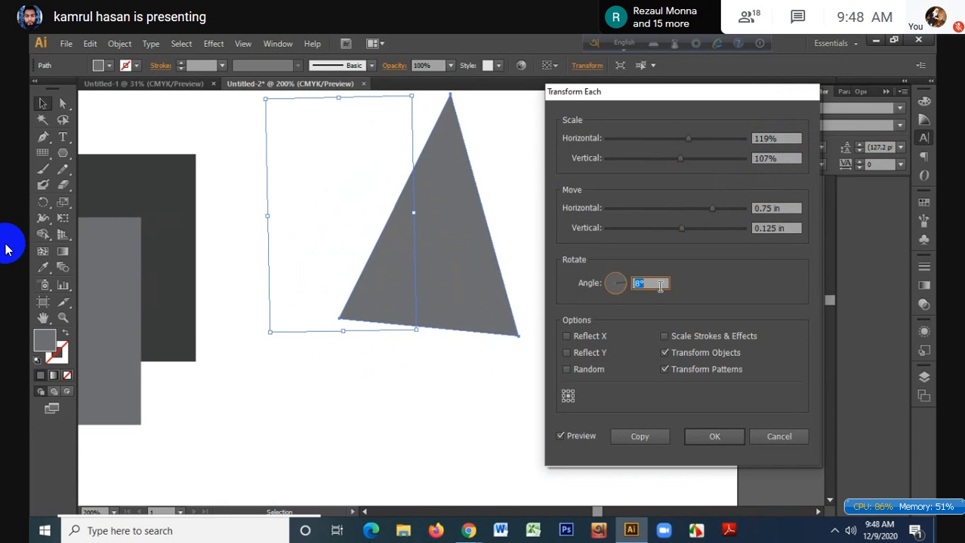
key(Up)
key(Up)
key(Up)
key(Up)
key(Up)
key(Up)
key(Up)
key(Up)
key(Up)
key(Up)
key(Up)
key(Up)
key(Up)
key(Up)
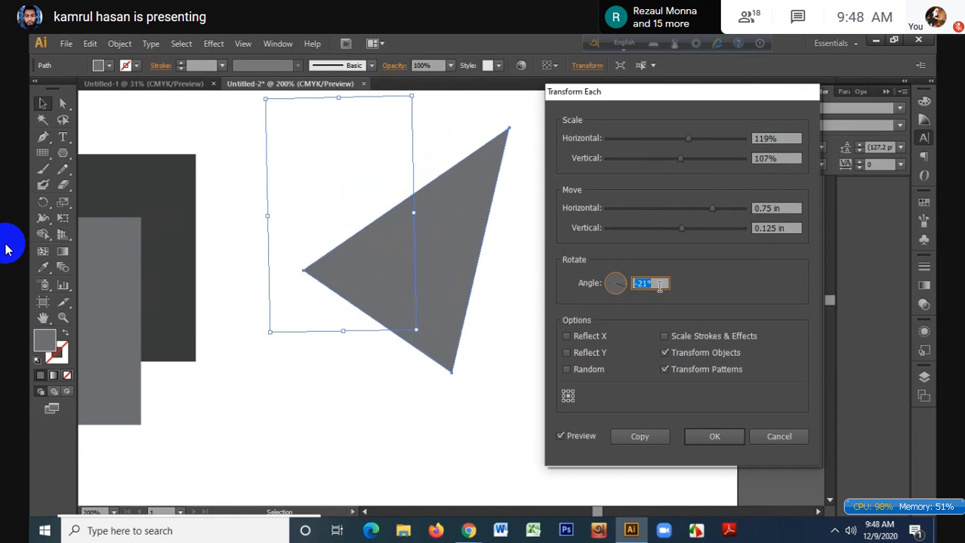
key(Up)
key(Up)
key(Up)
key(Up)
key(Up)
key(Up)
key(Up)
key(Up)
key(Up)
key(Up)
key(Up)
key(Up)
key(Up)
key(Up)
key(Up)
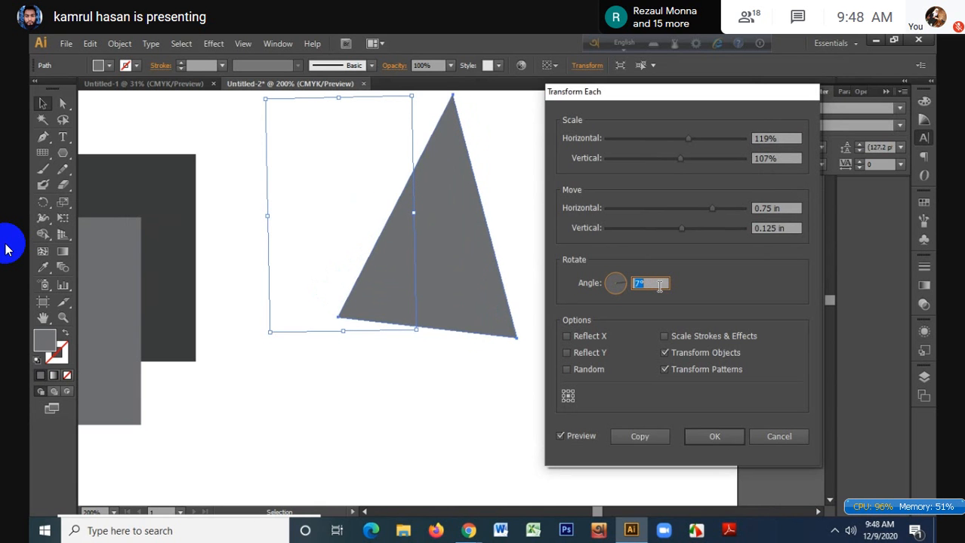
key(Down)
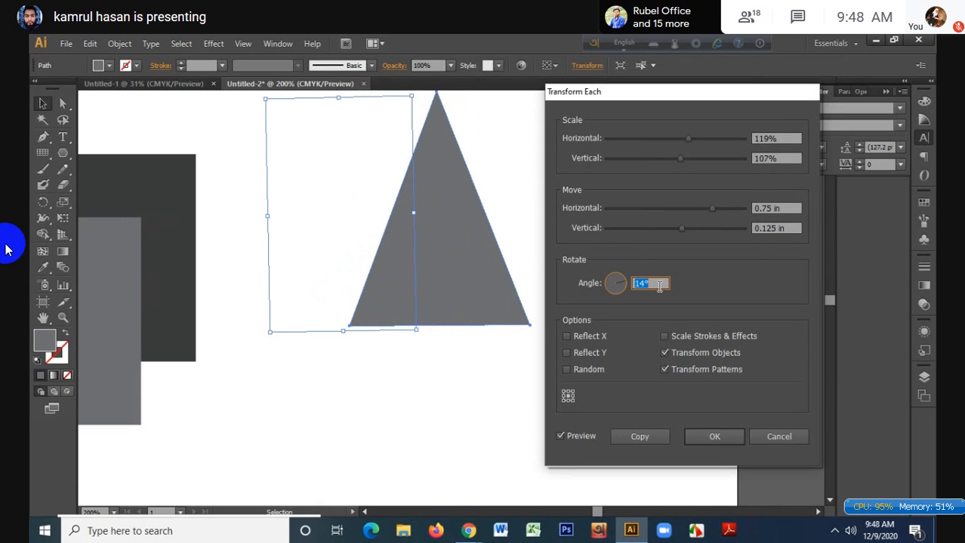
click(714, 436)
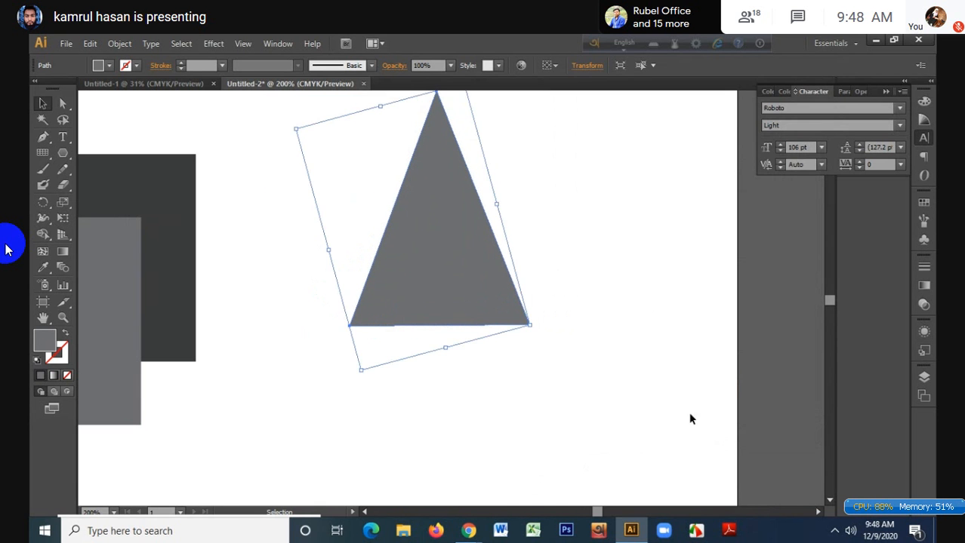
- Reselect the transformed triangle, look over its Transform commands and apply the Bring to Front arrangement
click(604, 220)
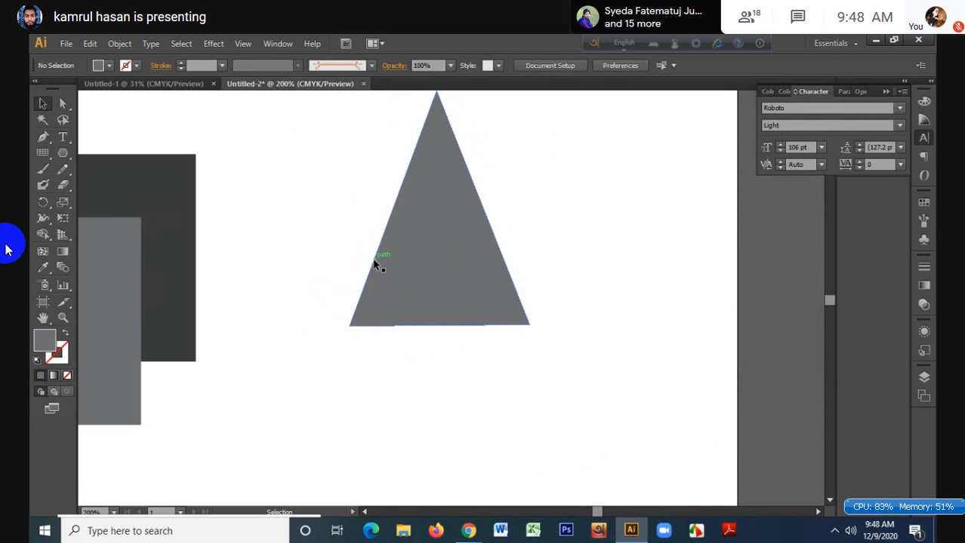
click(413, 235)
right_click(425, 233)
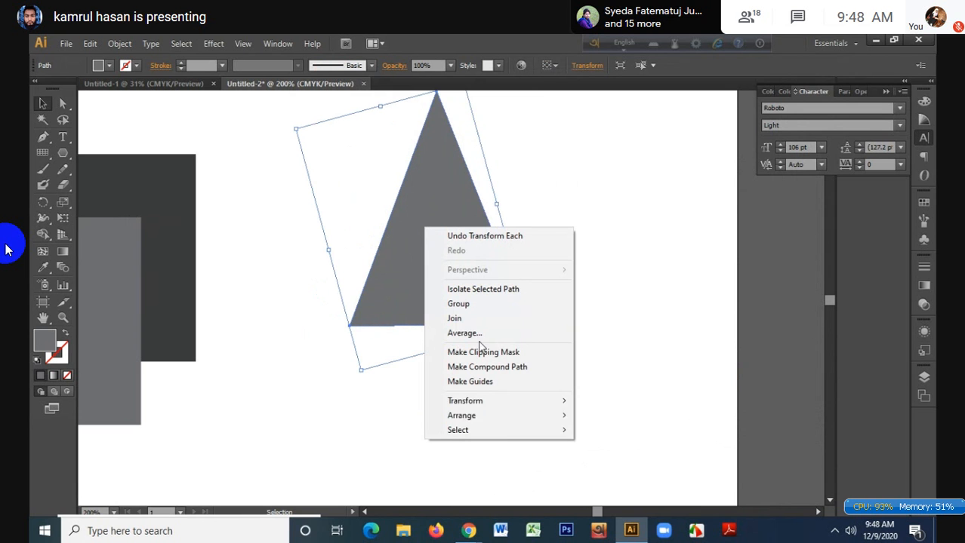
mouse_move(500, 402)
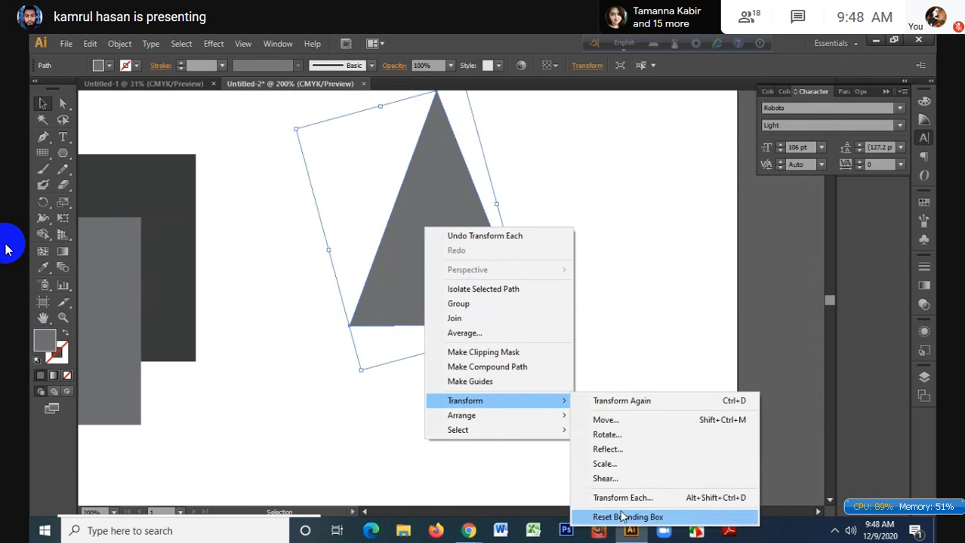
mouse_move(522, 414)
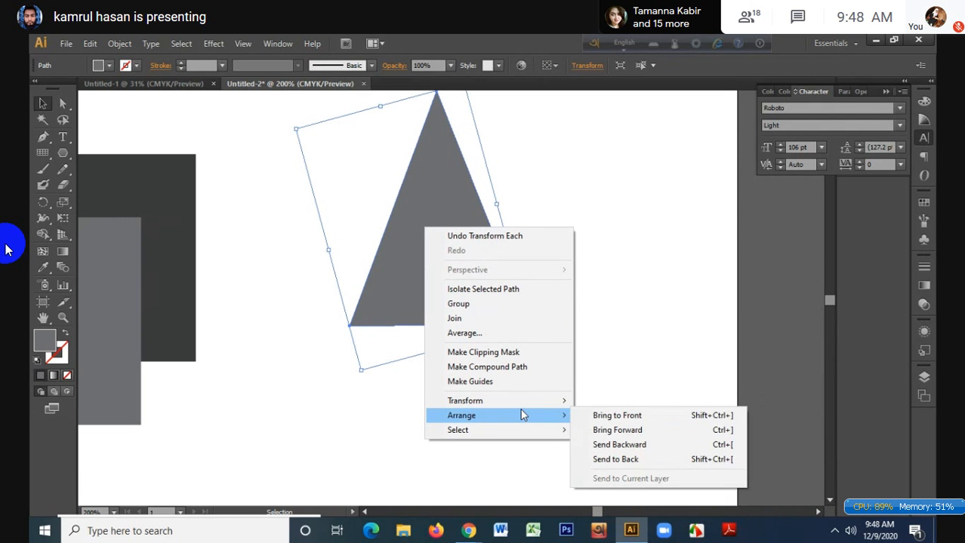
click(607, 416)
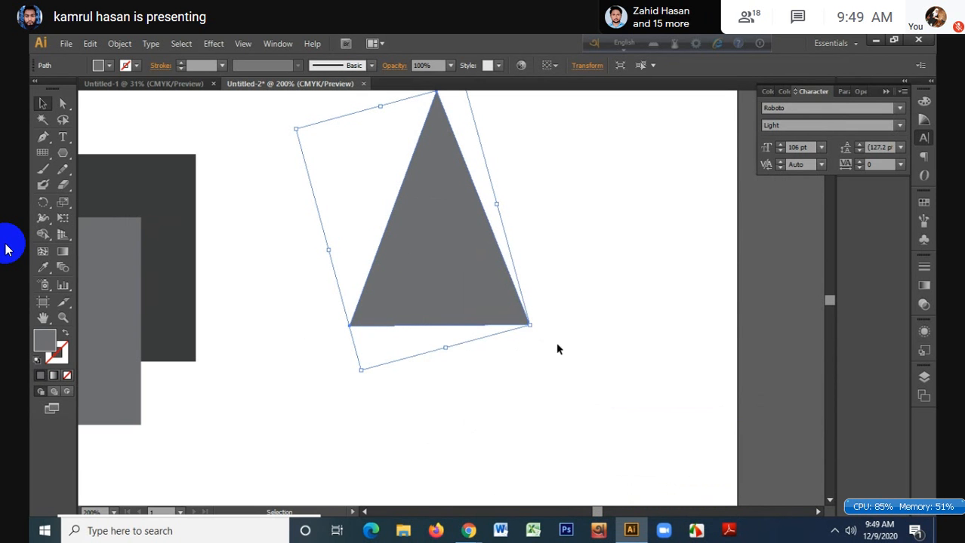
- Delete the triangle and draw a wide rectangle in the cleared area with the Rectangle tool
key(Delete)
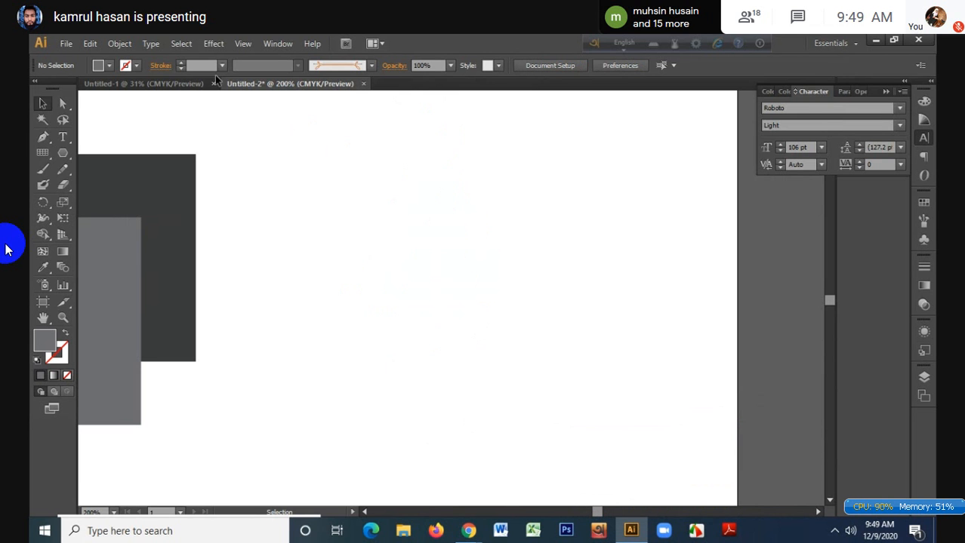
click(63, 154)
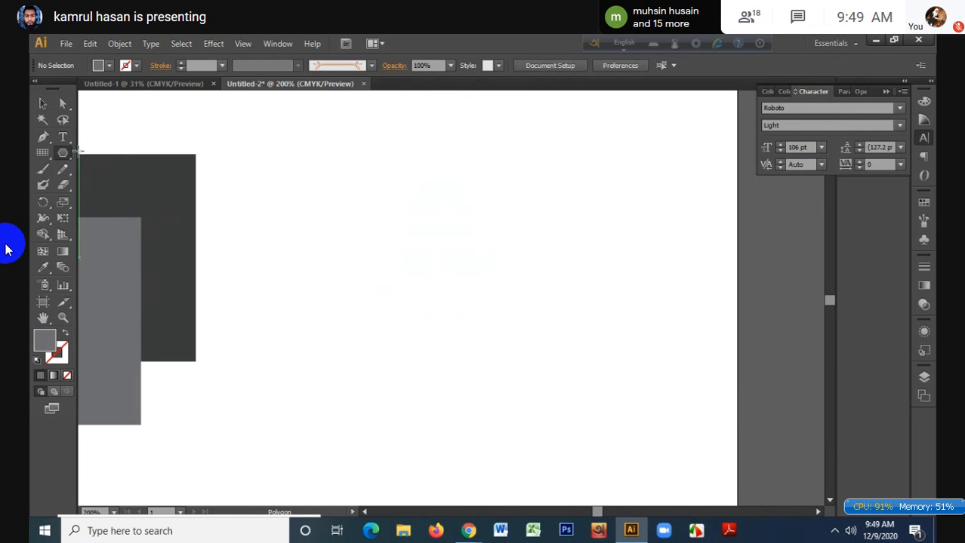
drag(63, 154, 98, 155)
drag(294, 167, 548, 308)
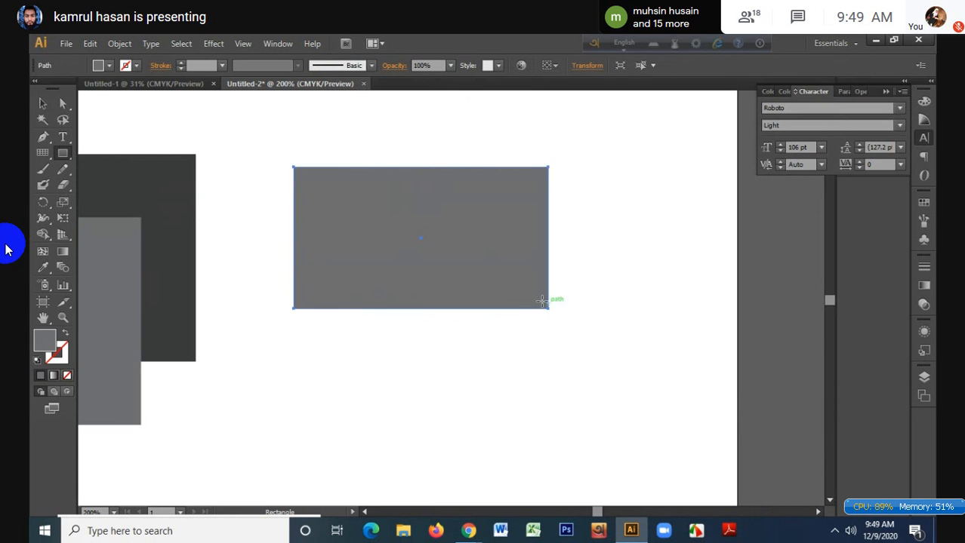
click(42, 103)
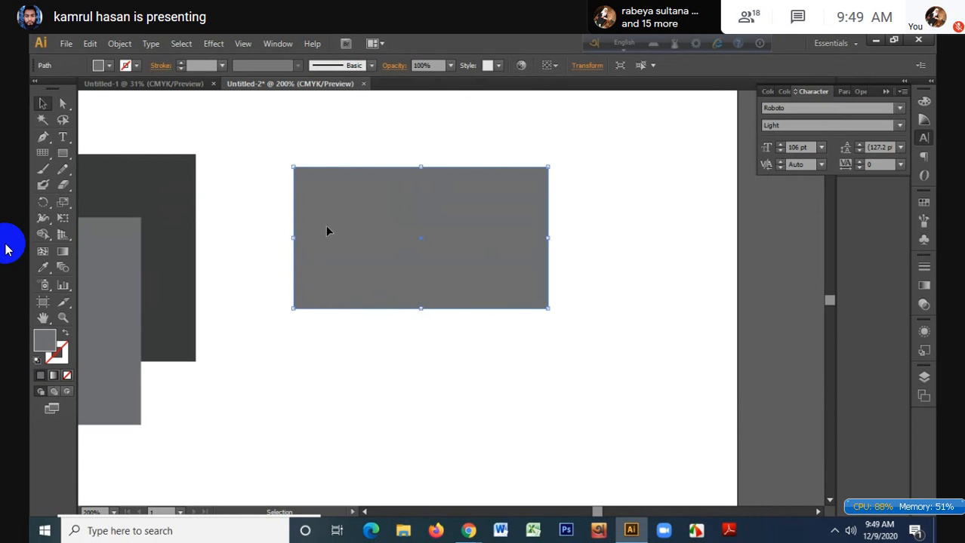
- Draw an upright triangle overlapping the rectangle's lower-left part and a circle over its upper-right corner
drag(63, 157, 125, 200)
drag(364, 264, 434, 354)
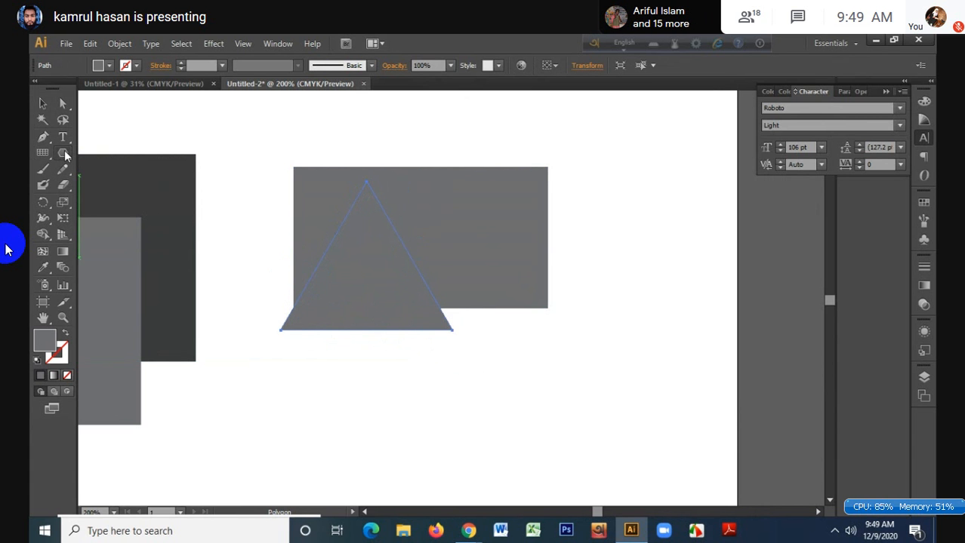
drag(65, 155, 98, 186)
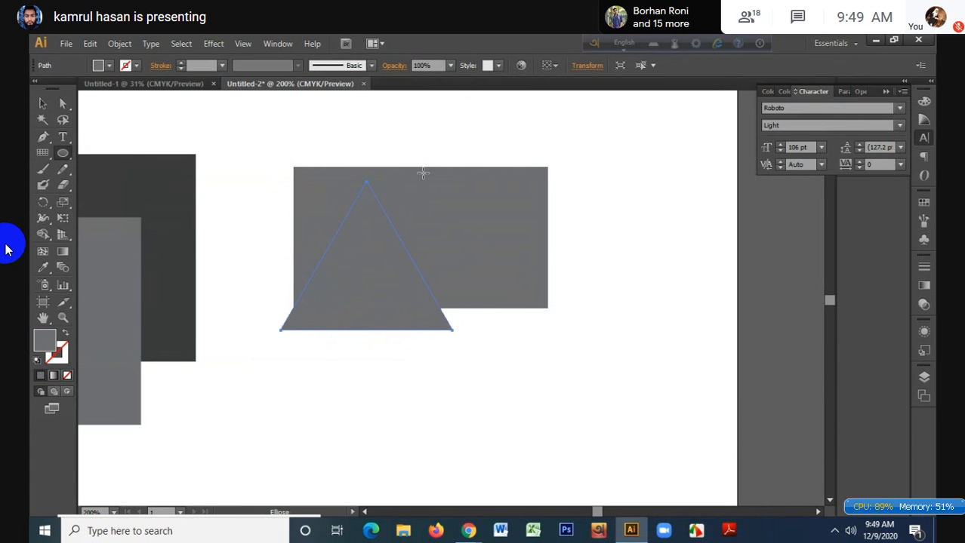
drag(467, 154, 604, 225)
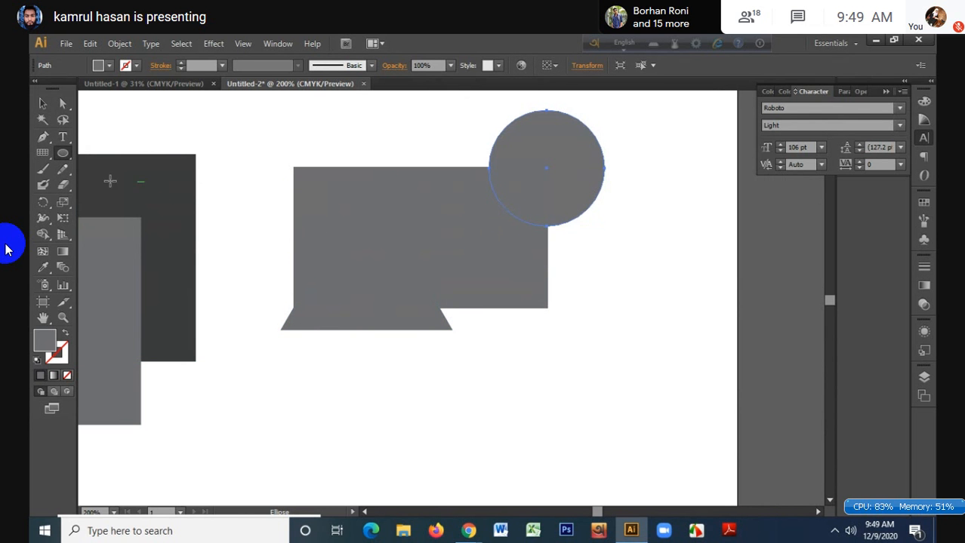
- Draw a tilted five-pointed star over the rectangle's lower-right corner and fill it with CMYK Green
drag(65, 157, 132, 218)
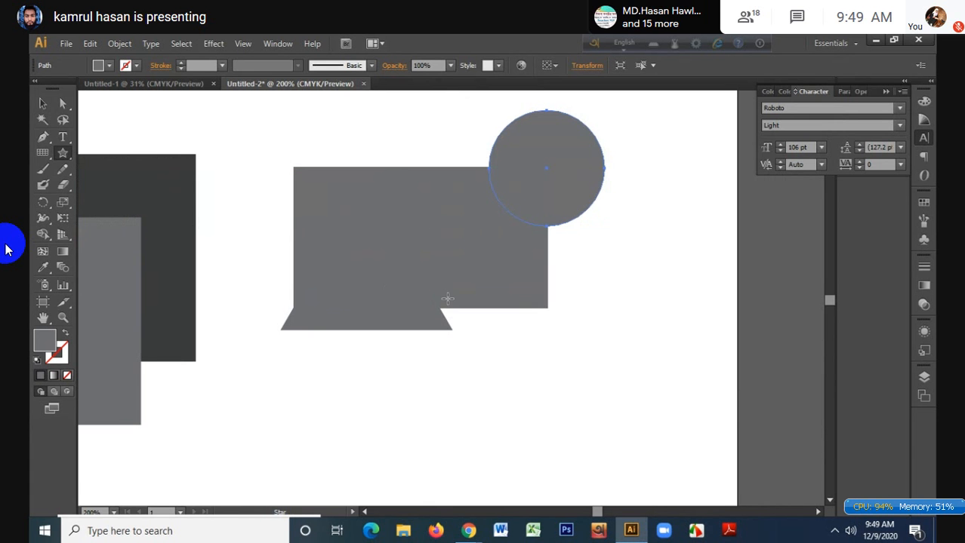
drag(511, 282, 632, 360)
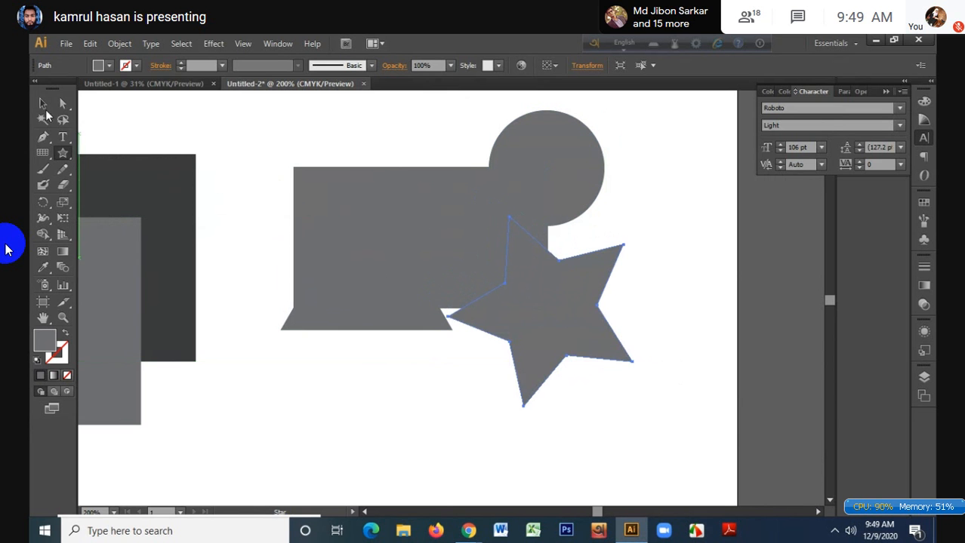
click(108, 67)
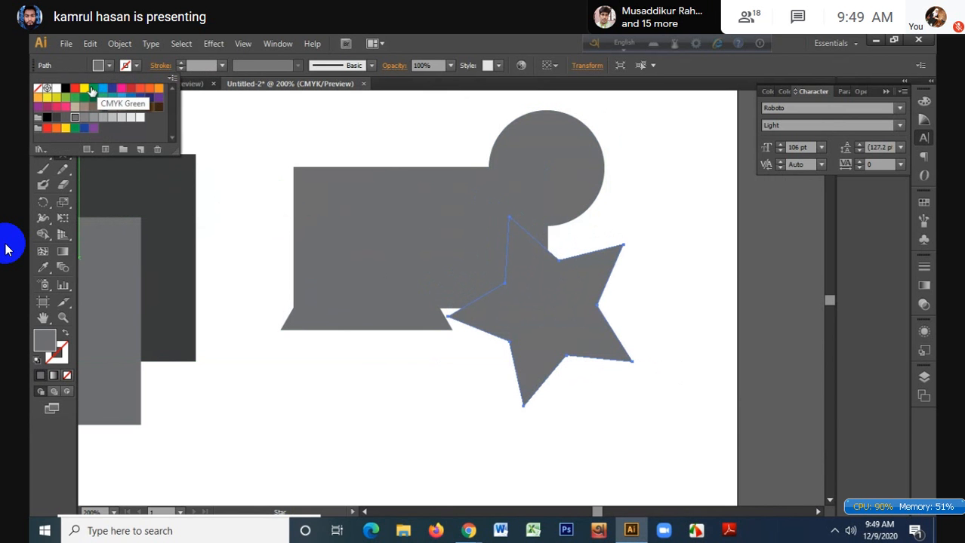
click(92, 89)
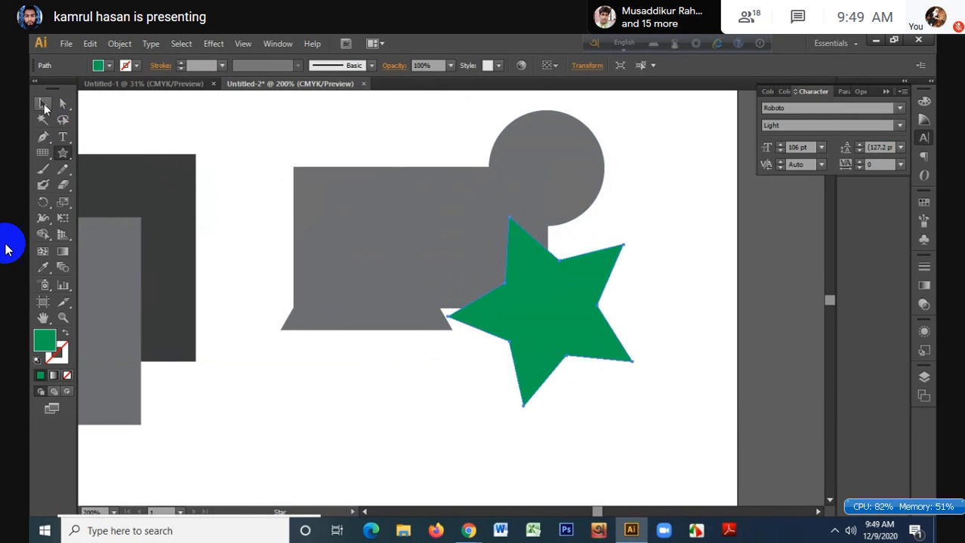
- Fill the wide rectangle with the orange-red swatch C=0 M=90 Y=85 K=0
click(43, 103)
click(326, 187)
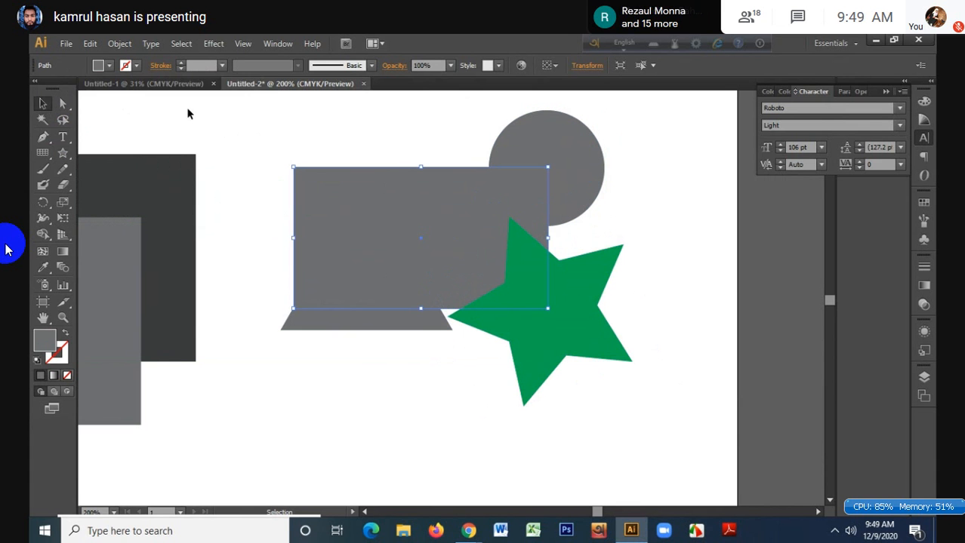
click(110, 66)
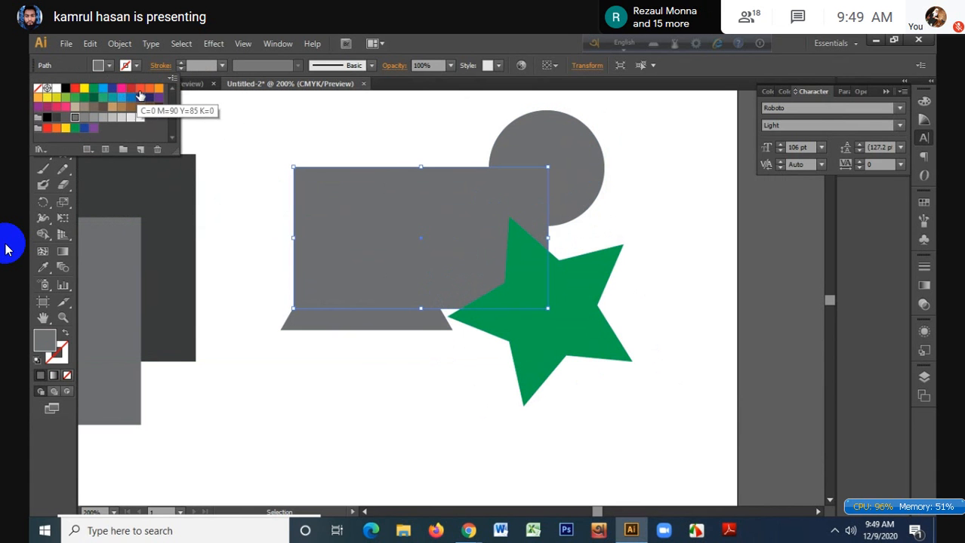
click(139, 91)
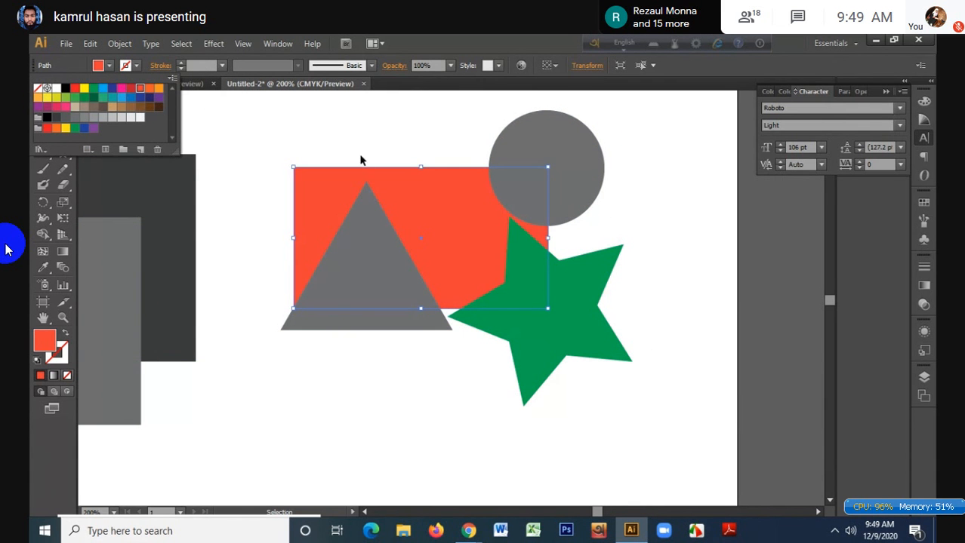
- Isolate the grey circle, fill it with a bright blue swatch, and leave isolation mode
double_click(550, 156)
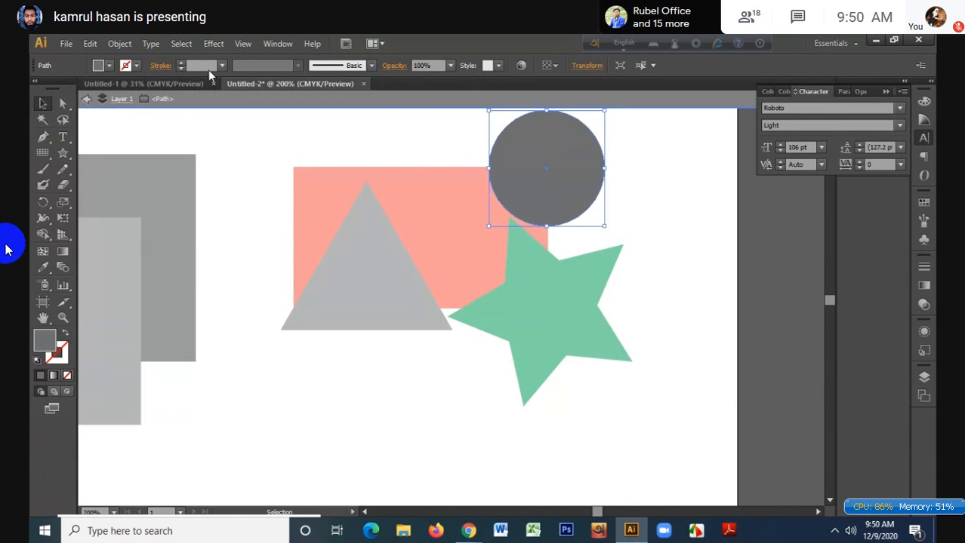
click(110, 66)
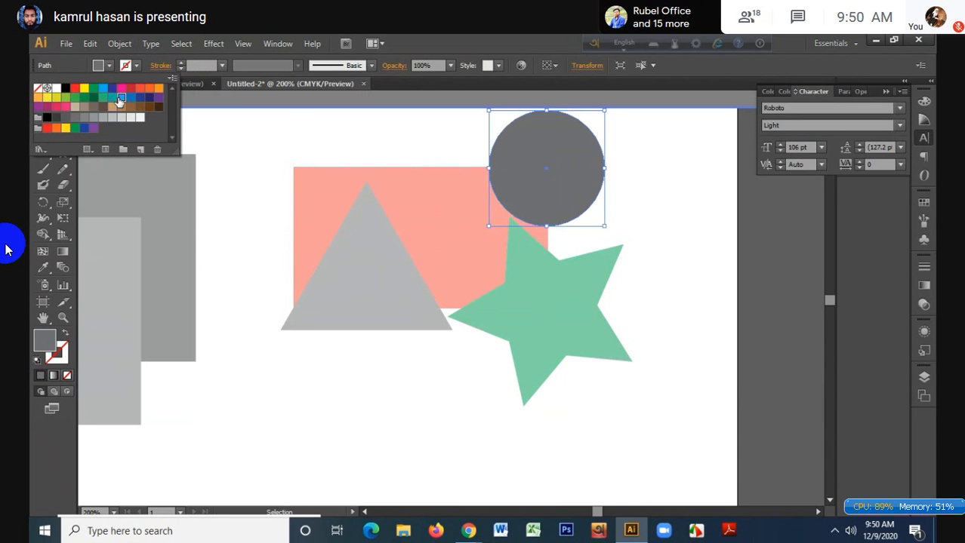
click(121, 98)
click(293, 105)
click(363, 247)
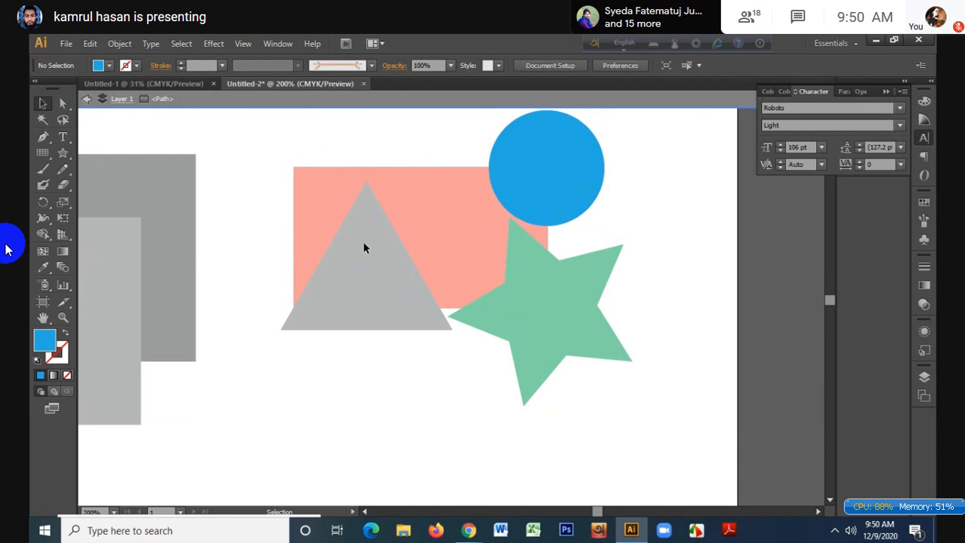
double_click(383, 117)
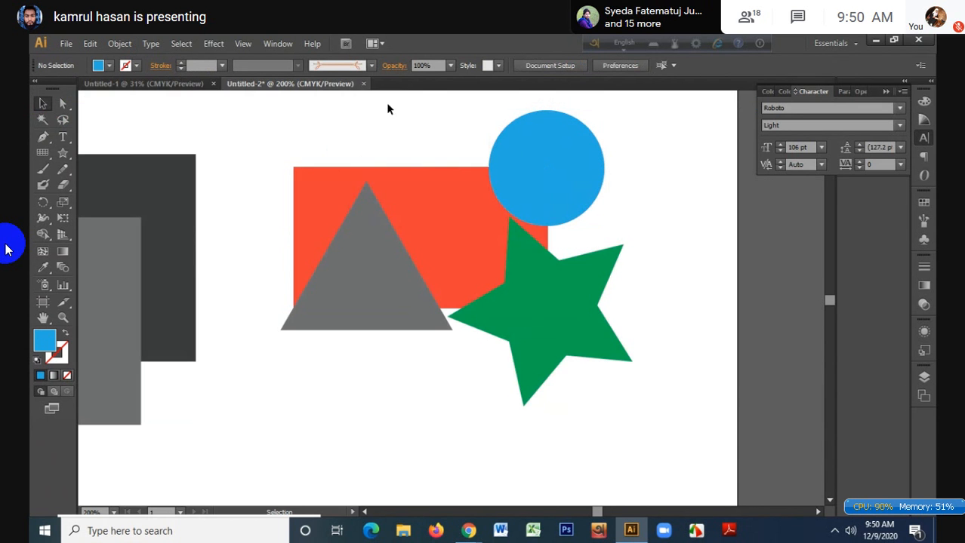
- Fill the grey triangle with a dark green swatch
click(352, 221)
click(124, 67)
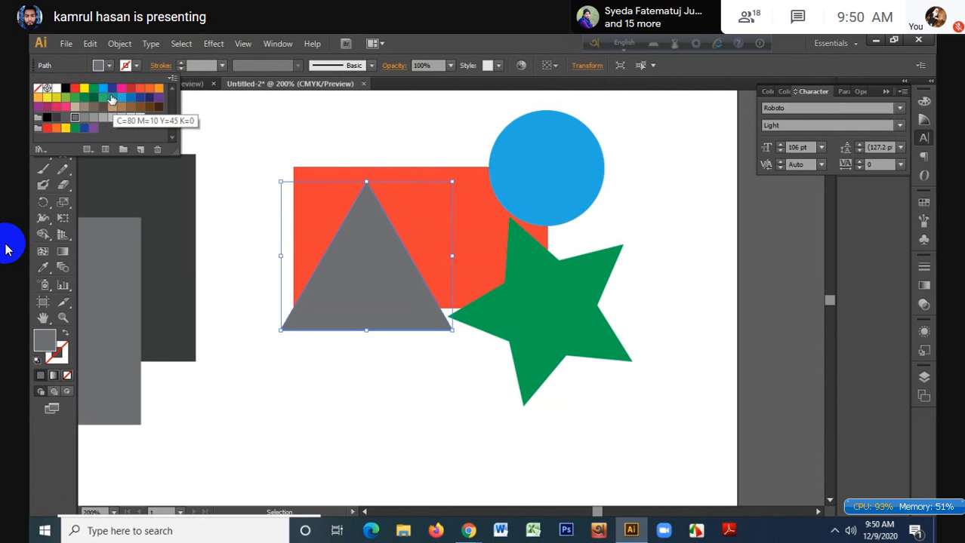
click(112, 100)
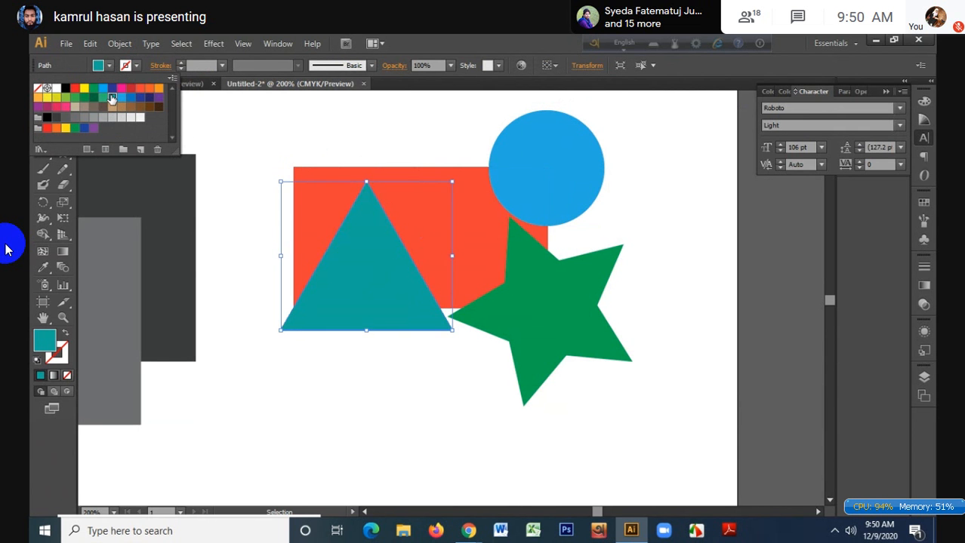
click(93, 97)
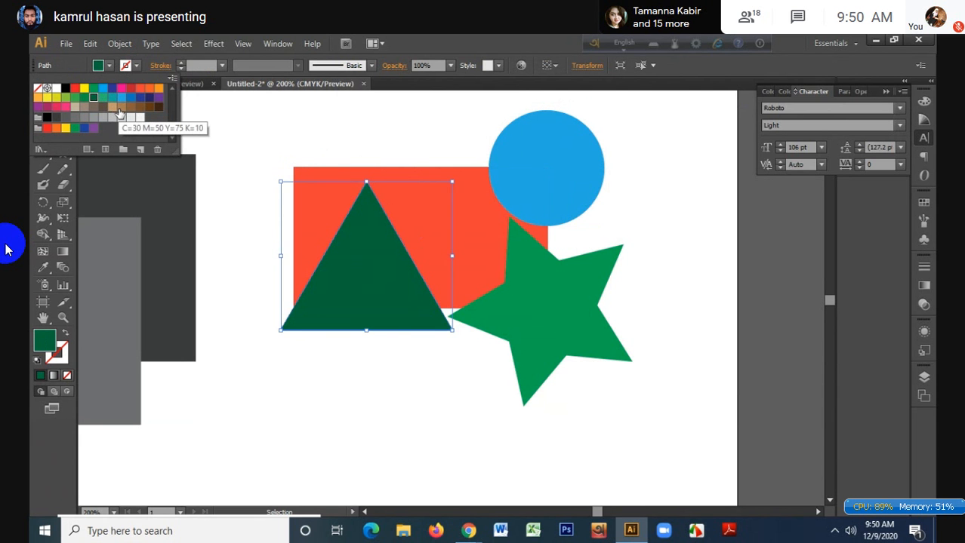
click(526, 182)
- Select the rectangle, triangle and star in turn to examine which shape lies in front of which
click(423, 188)
click(387, 234)
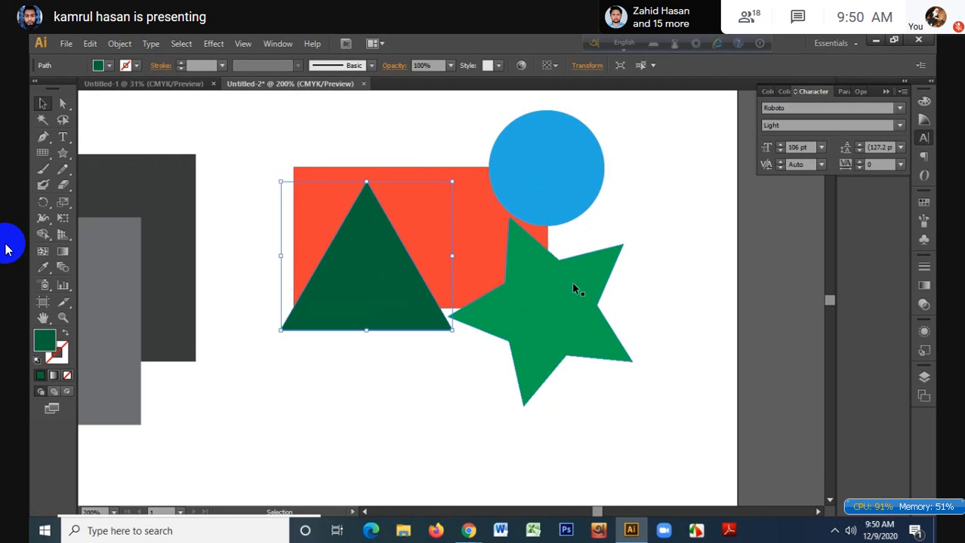
click(574, 281)
click(441, 207)
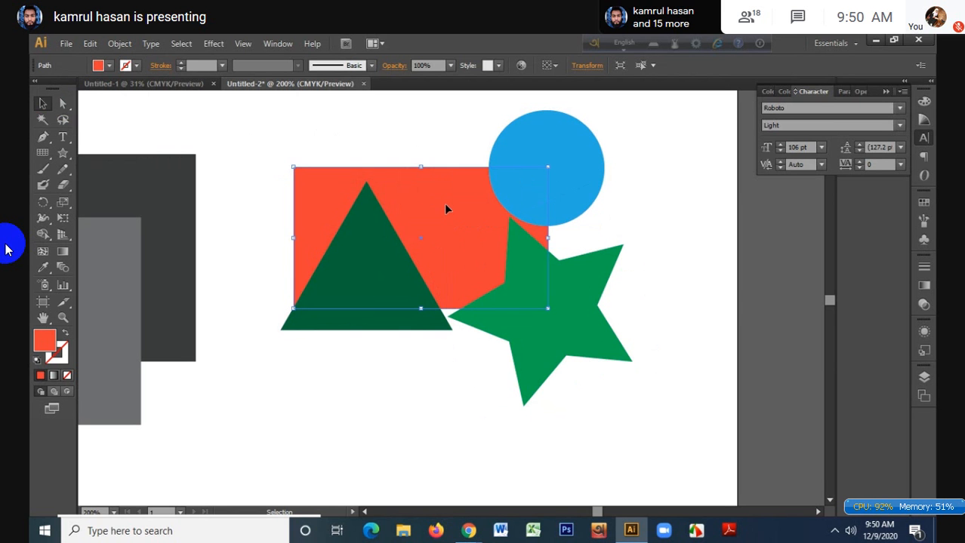
drag(391, 142, 482, 222)
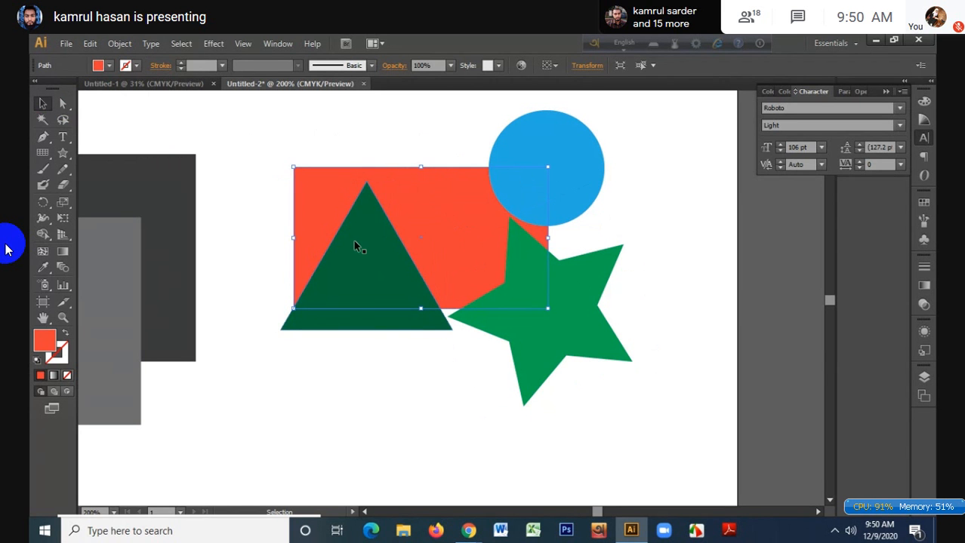
click(357, 247)
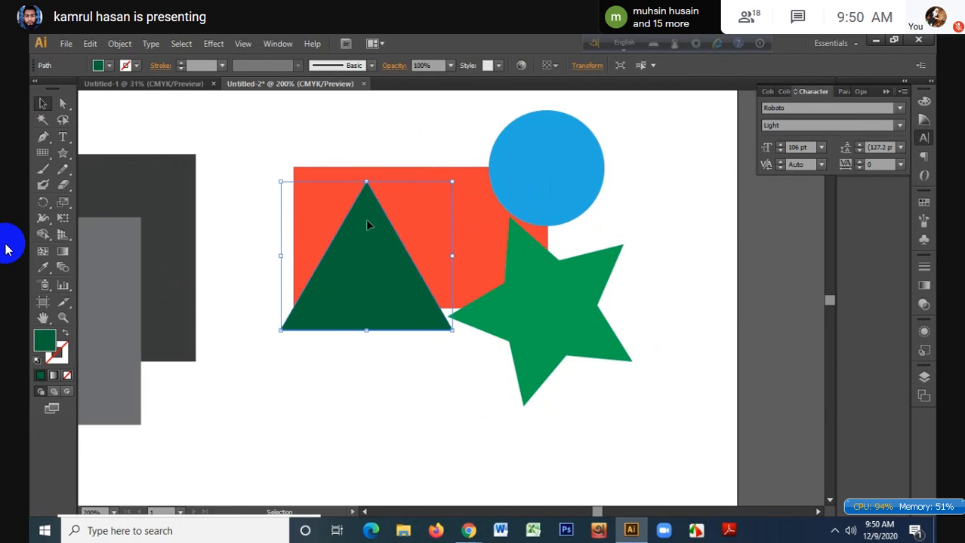
click(336, 169)
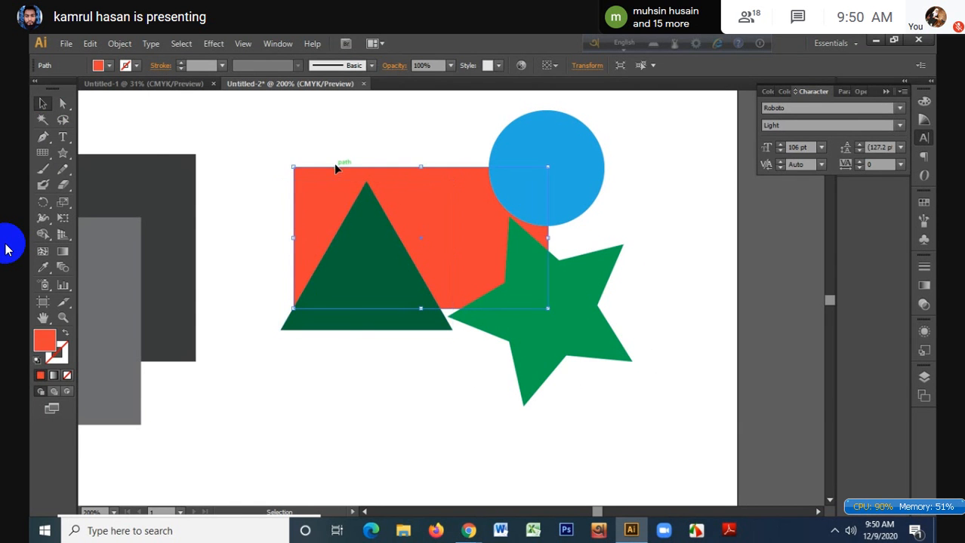
- Apply Send Backward twice to the dark green triangle to place it behind the orange-red rectangle
click(372, 237)
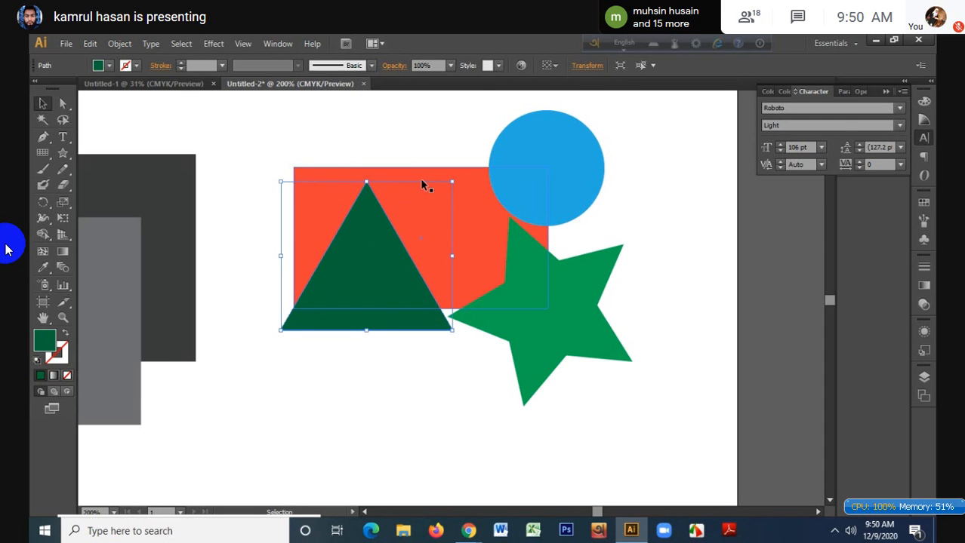
right_click(369, 233)
right_click(365, 207)
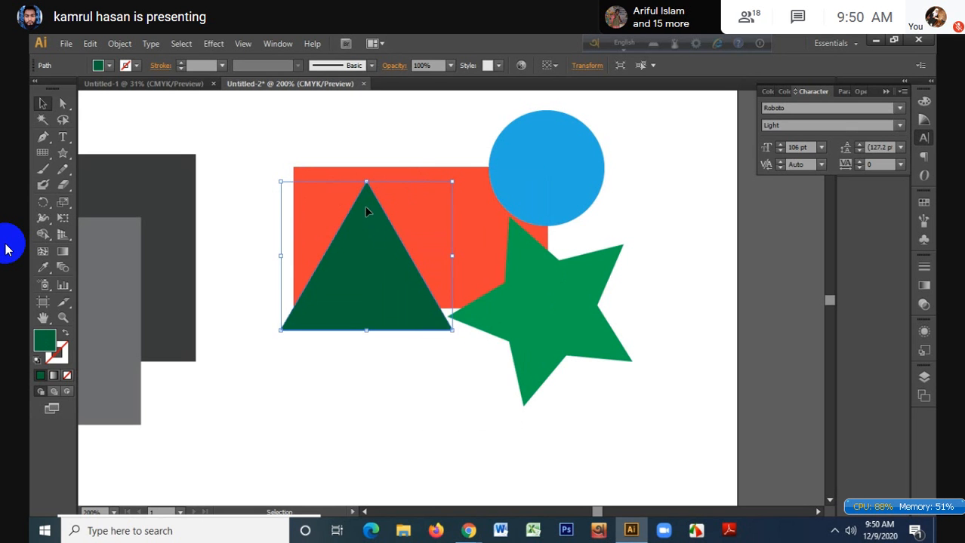
right_click(365, 207)
mouse_move(438, 394)
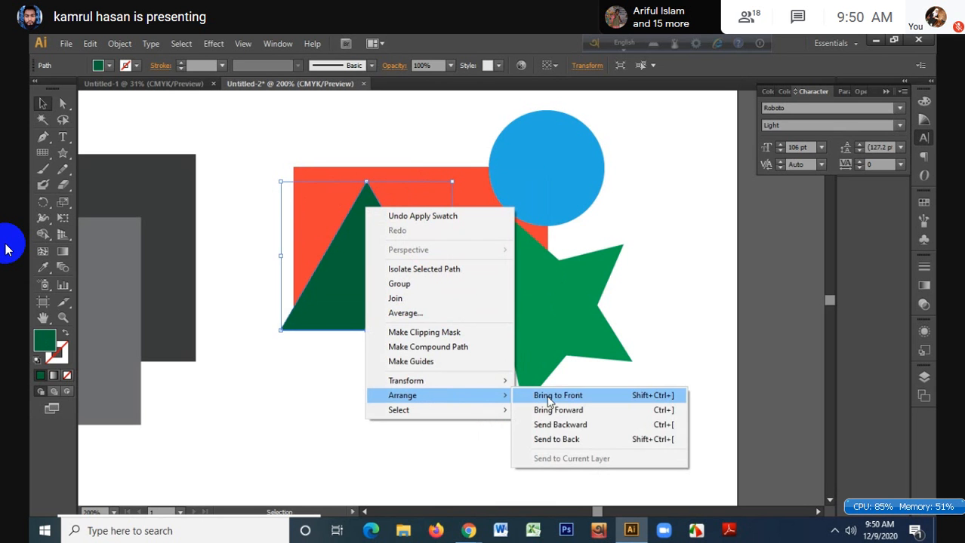
click(601, 426)
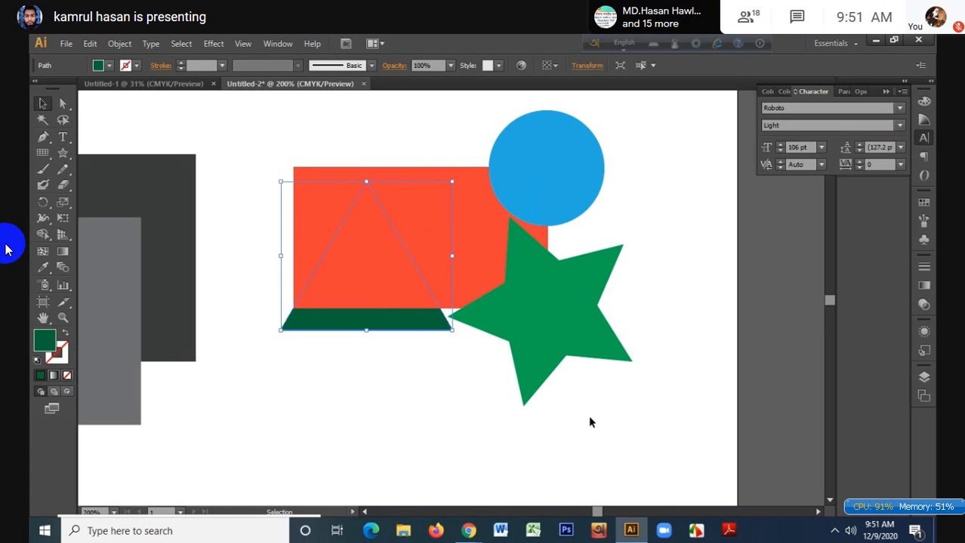
right_click(362, 279)
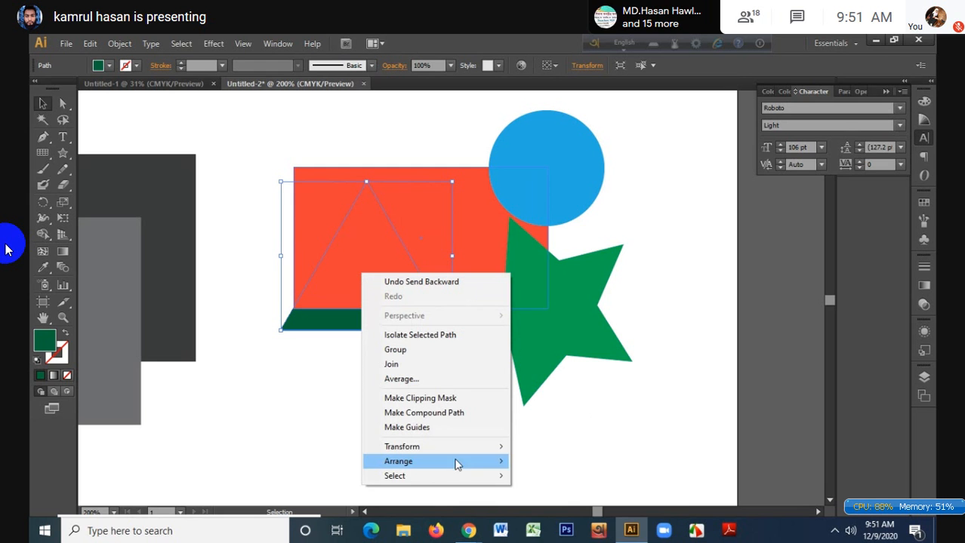
mouse_move(495, 462)
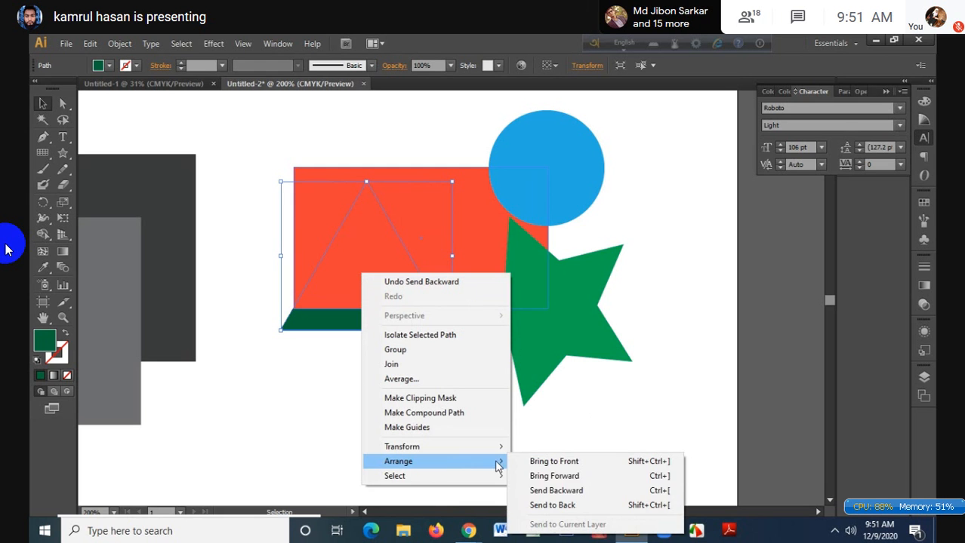
click(640, 491)
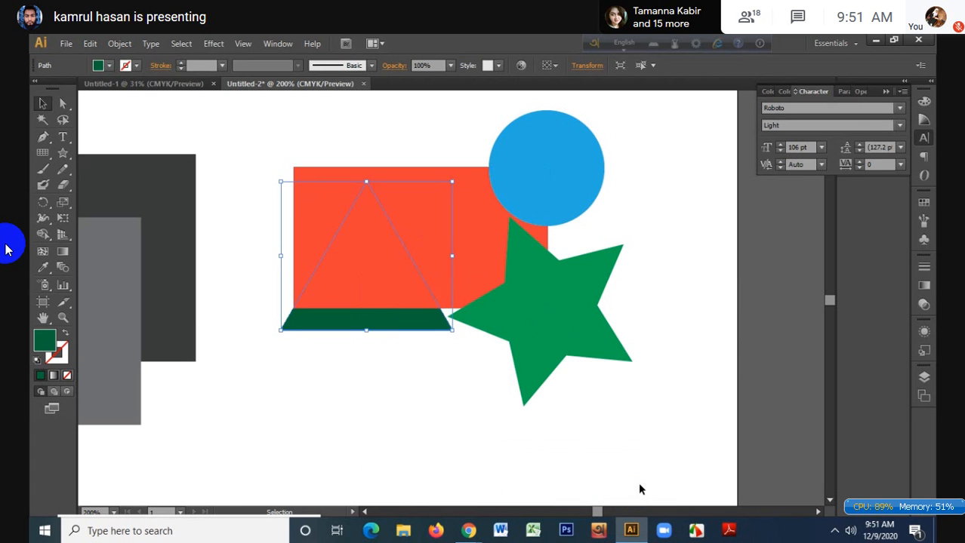
- Move the blue circle slightly further over the rectangle and the star's upper tip, and bring it forward one level
drag(548, 157, 526, 166)
right_click(536, 126)
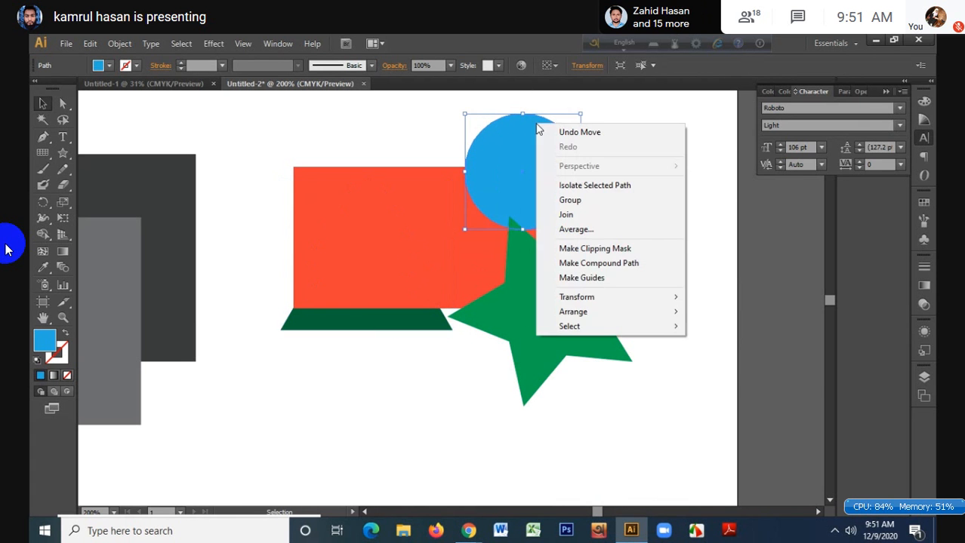
mouse_move(606, 313)
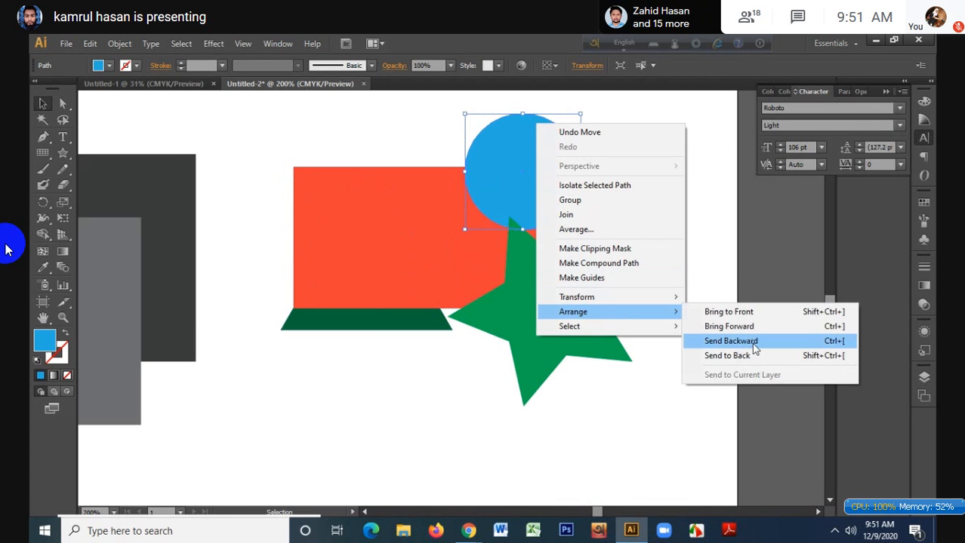
click(751, 328)
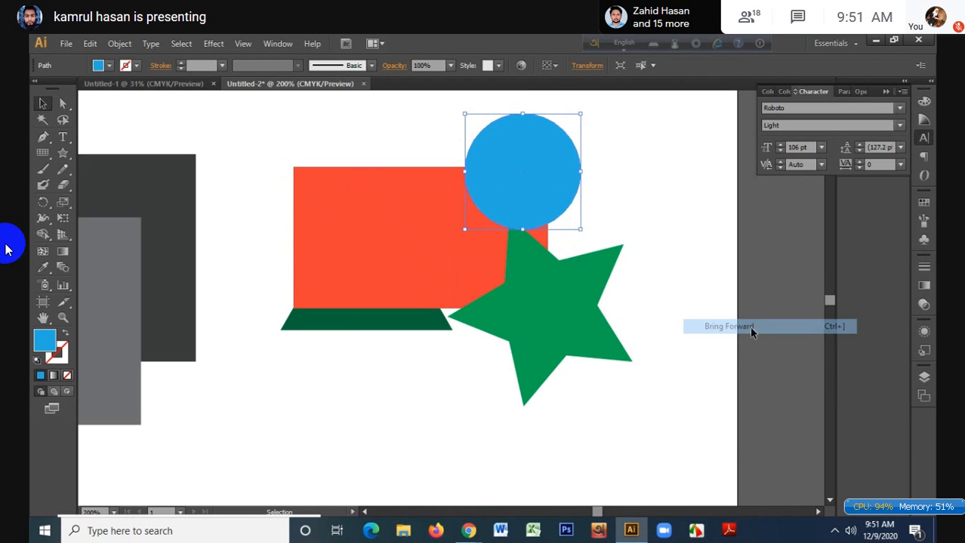
- Send the blue circle backward two levels, behind the star and the orange-red rectangle, and deselect it
right_click(551, 164)
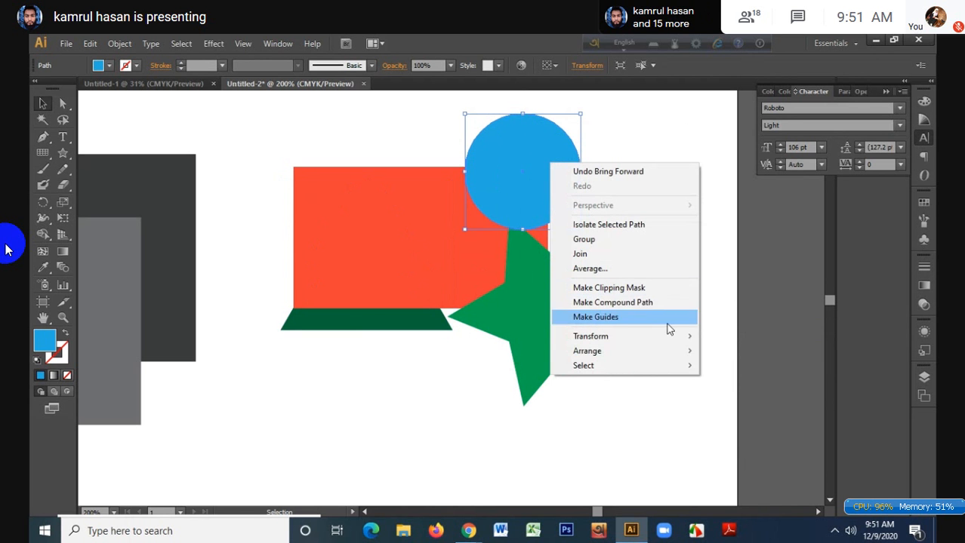
mouse_move(661, 355)
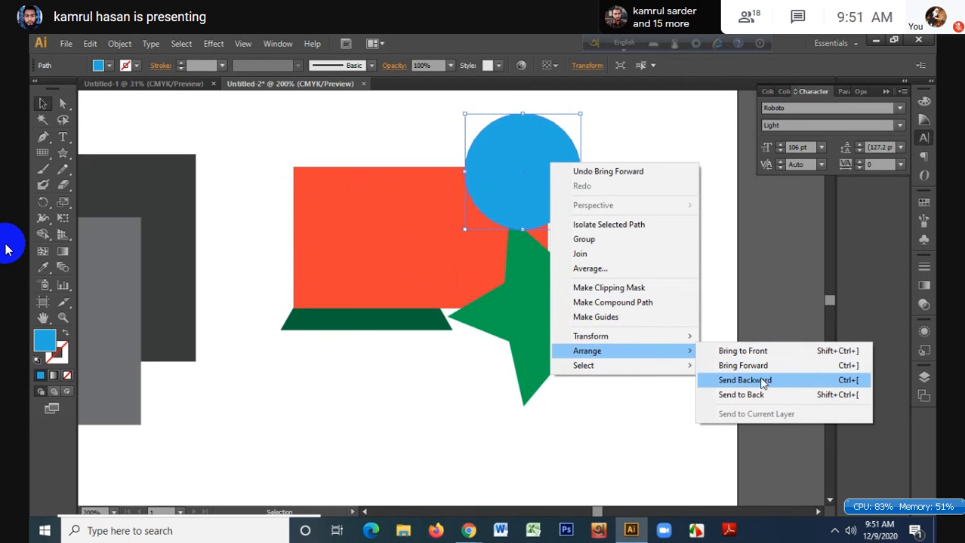
click(766, 382)
right_click(555, 177)
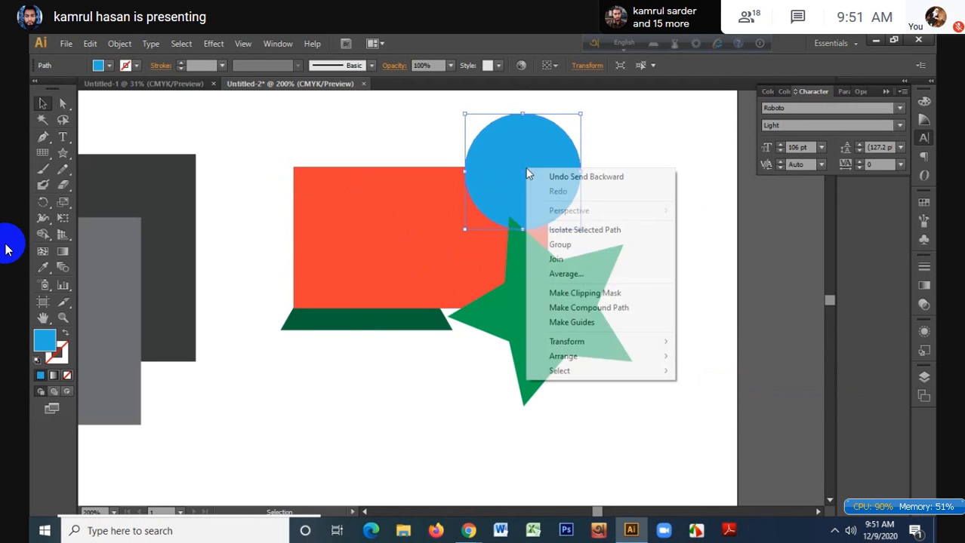
mouse_move(591, 342)
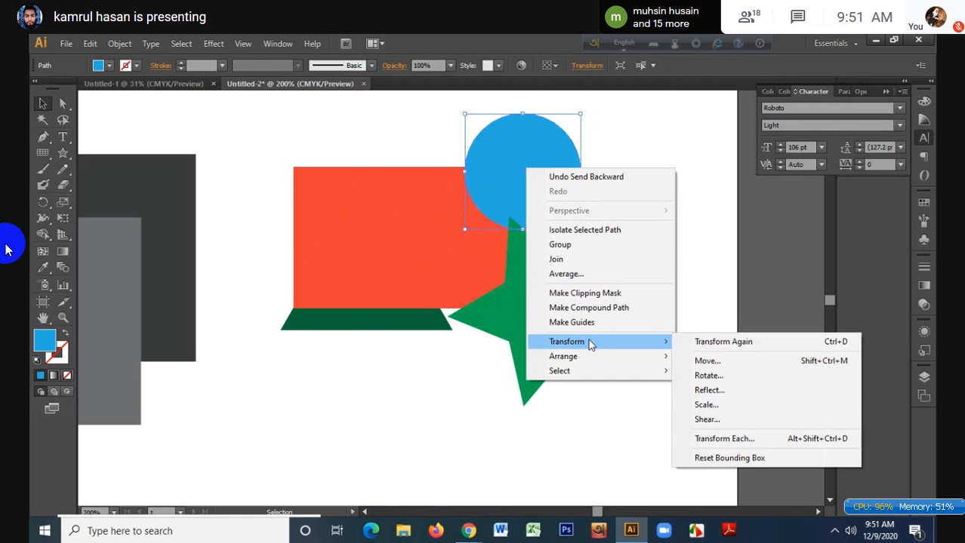
mouse_move(572, 358)
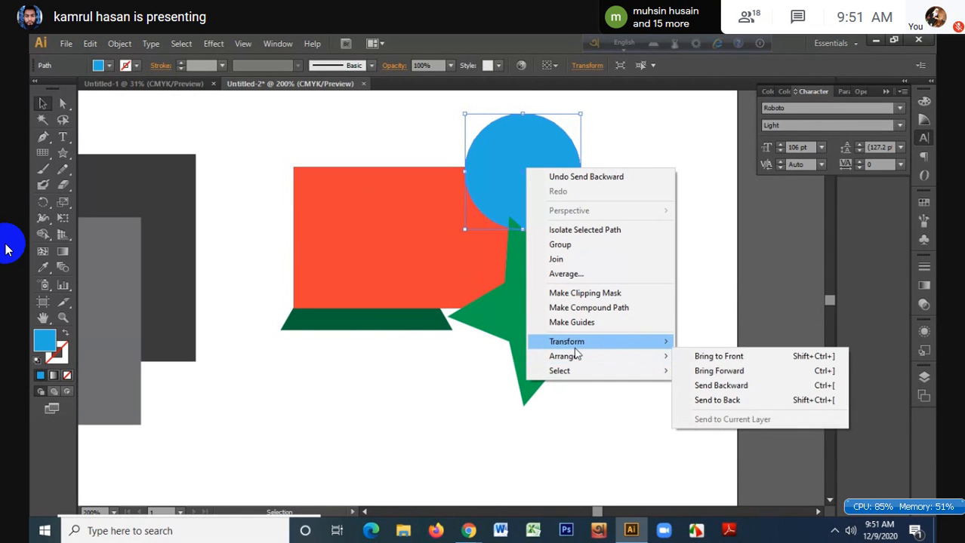
click(739, 386)
click(659, 221)
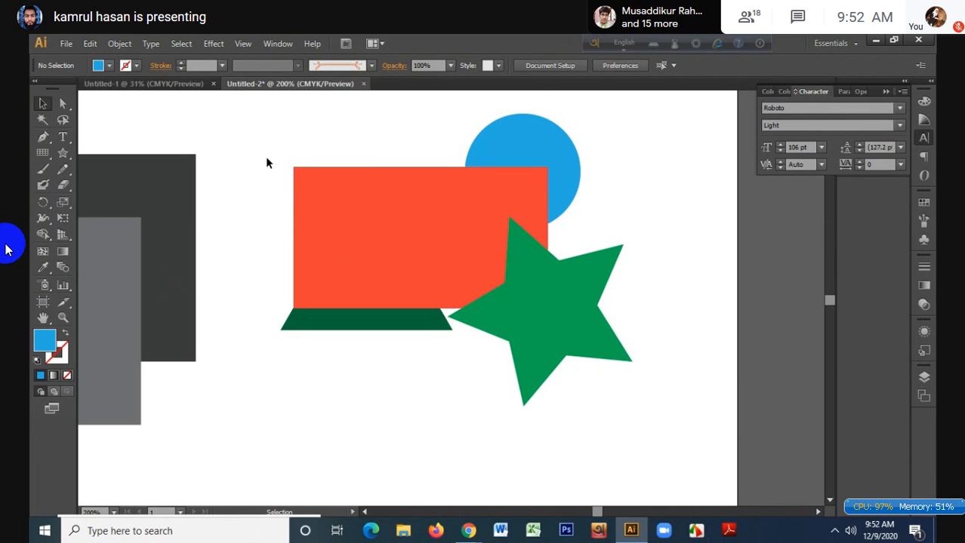
- Bring the orange-red rectangle forward one level so that it covers the overlapping part of the green star
click(345, 185)
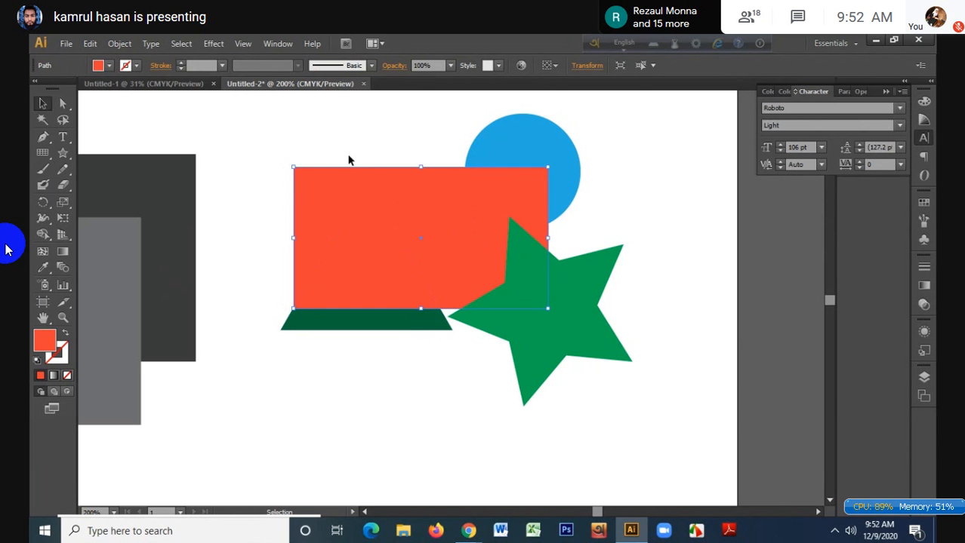
shift+click(377, 190)
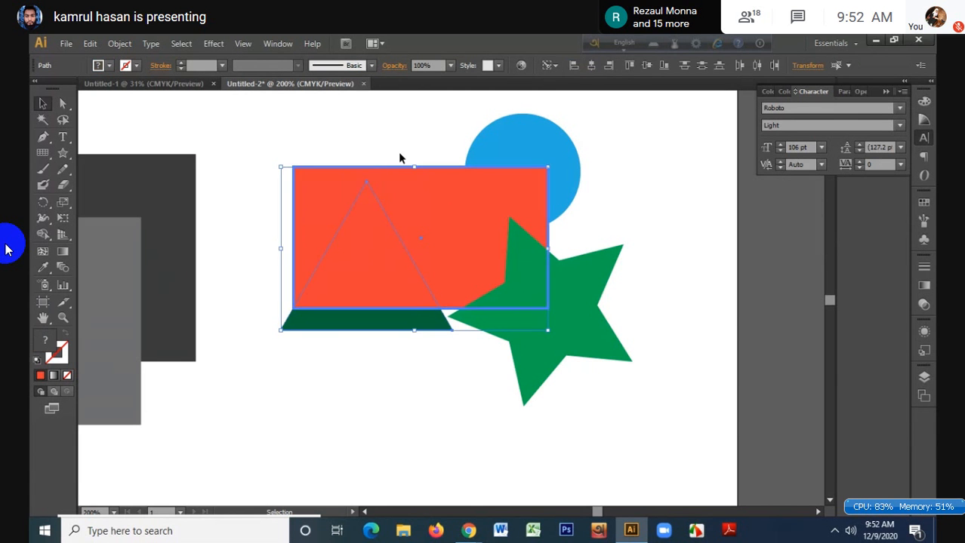
click(400, 142)
click(412, 183)
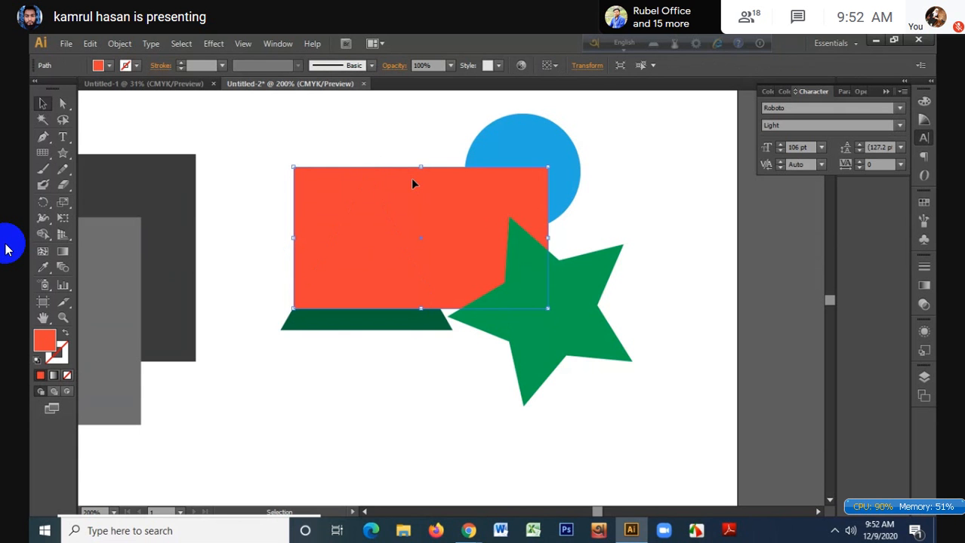
right_click(412, 184)
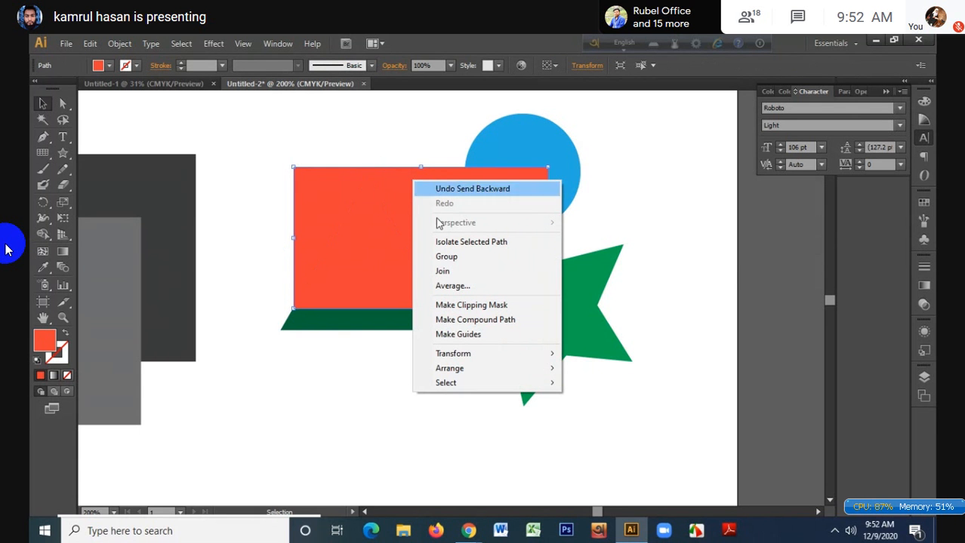
mouse_move(493, 376)
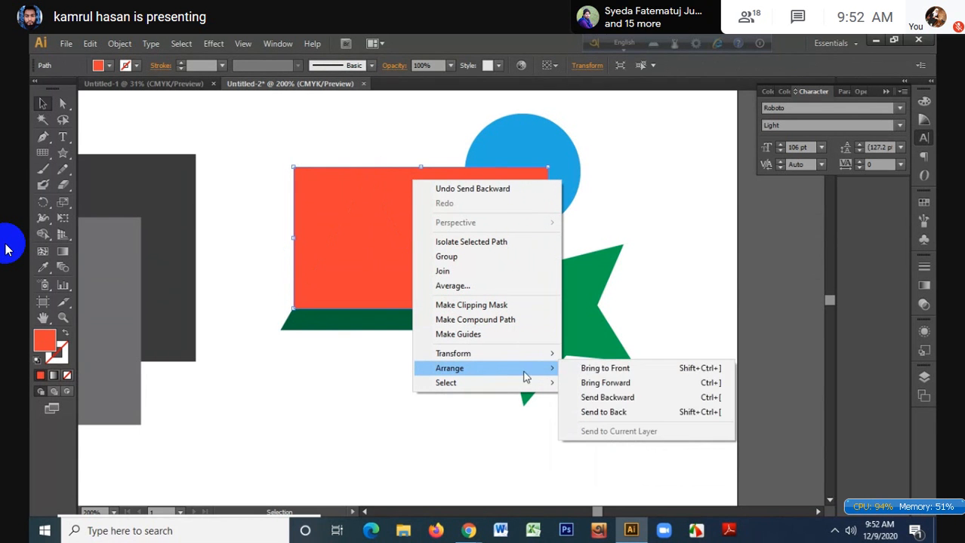
click(618, 382)
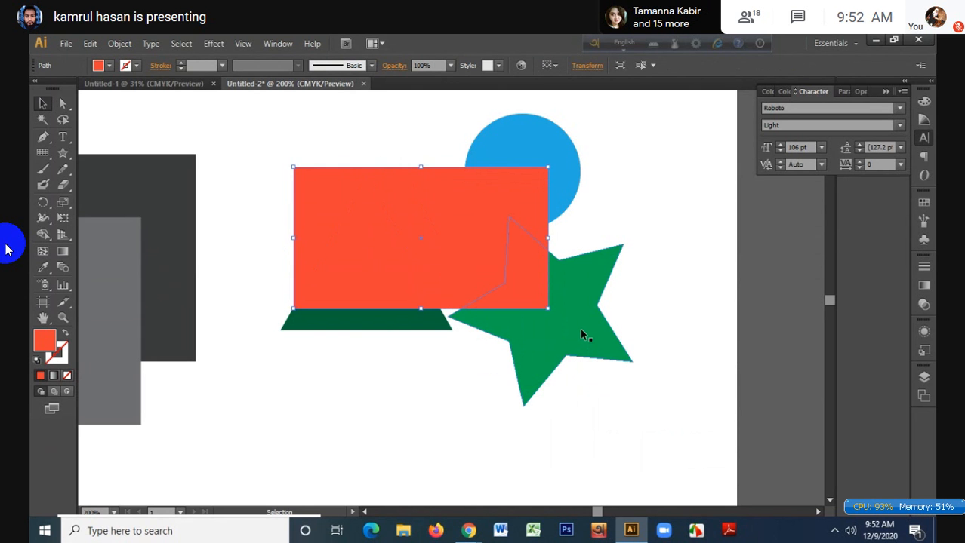
- Bring the blue circle forward two levels so that it sits in front of the orange-red rectangle
right_click(540, 137)
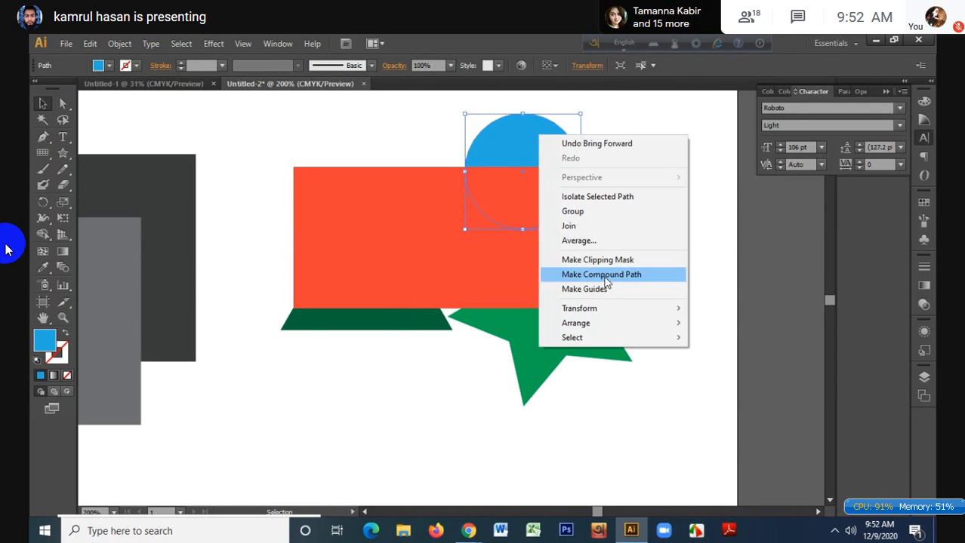
mouse_move(608, 325)
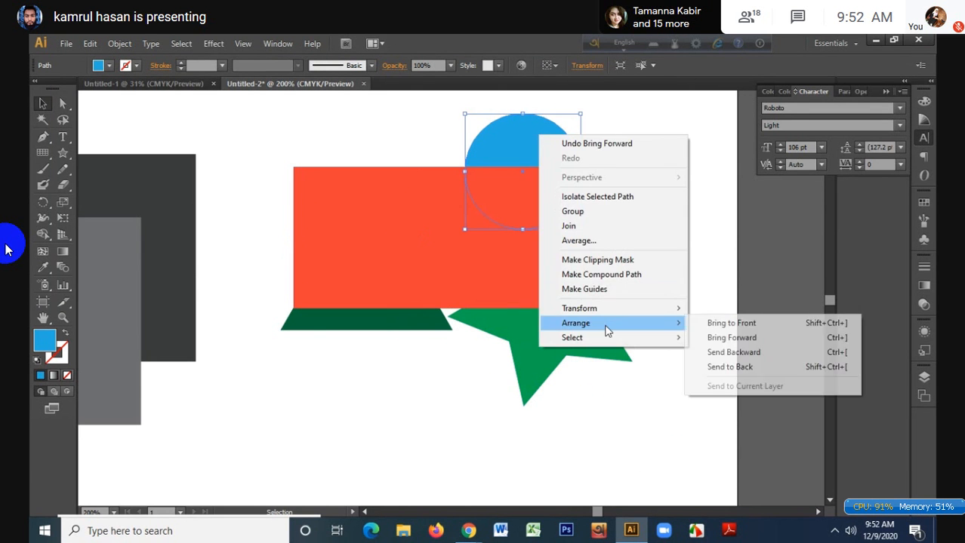
click(754, 339)
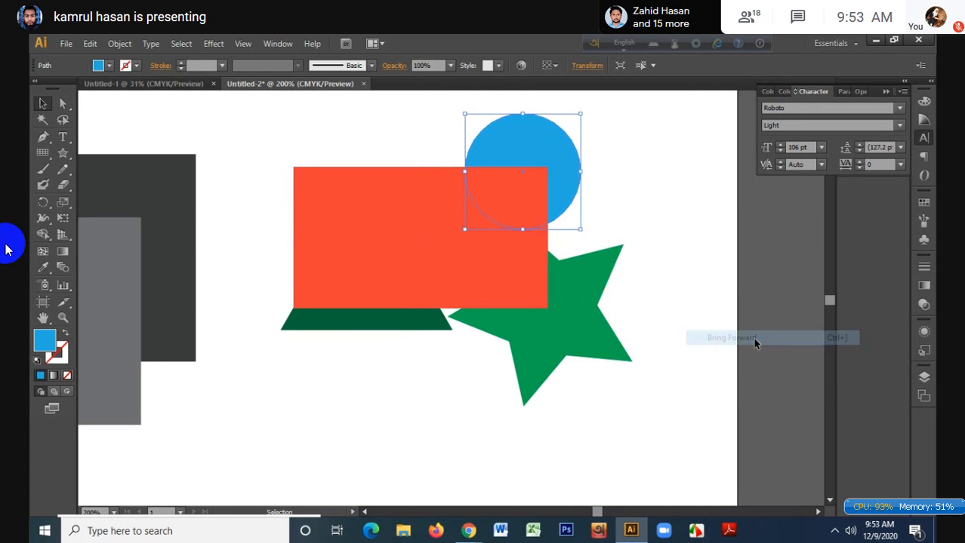
right_click(559, 131)
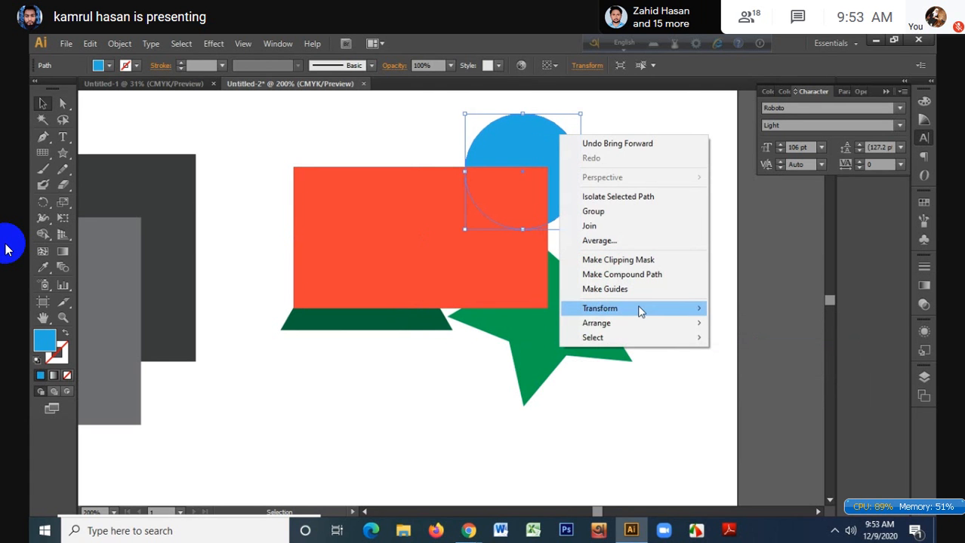
mouse_move(643, 321)
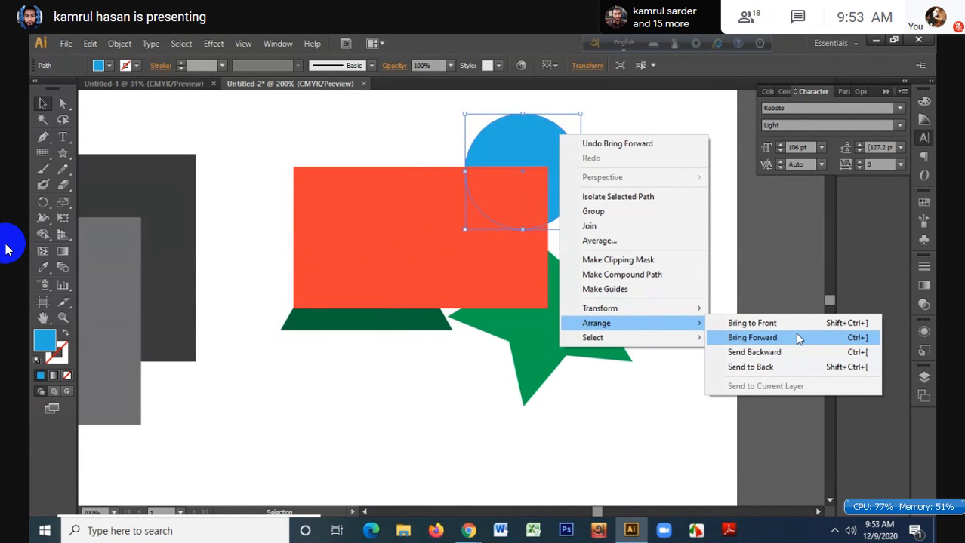
click(797, 338)
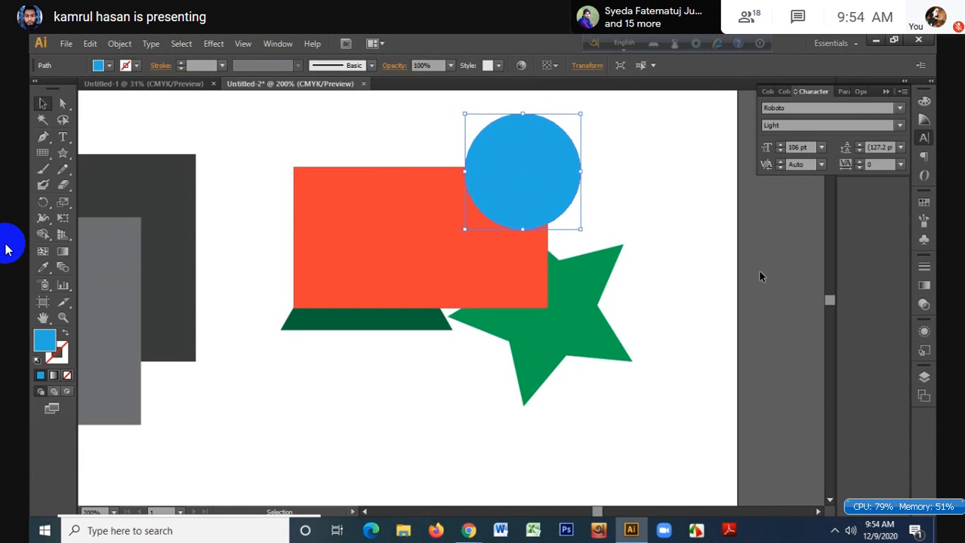
- Apply Bring to Front to the dark green triangle to place it above the orange-red rectangle
click(392, 330)
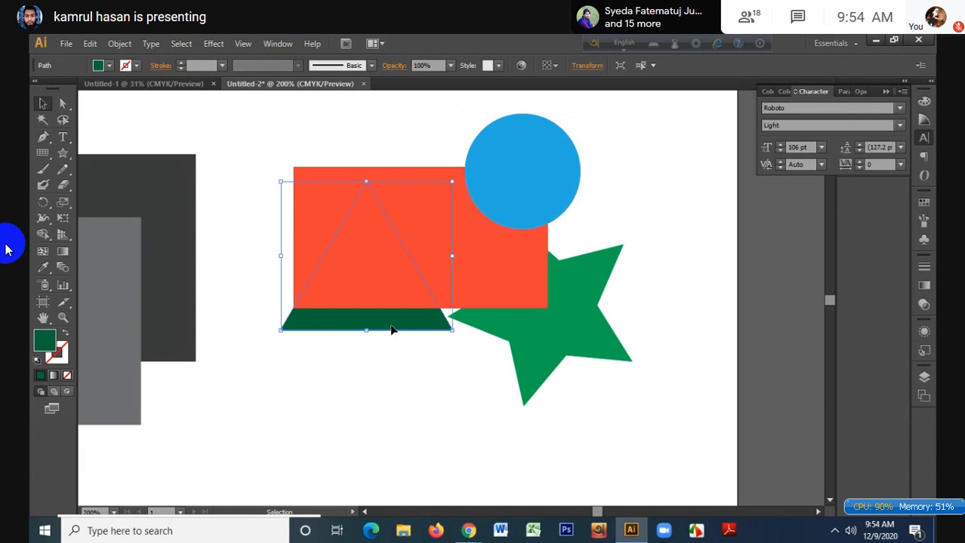
right_click(392, 329)
mouse_move(442, 302)
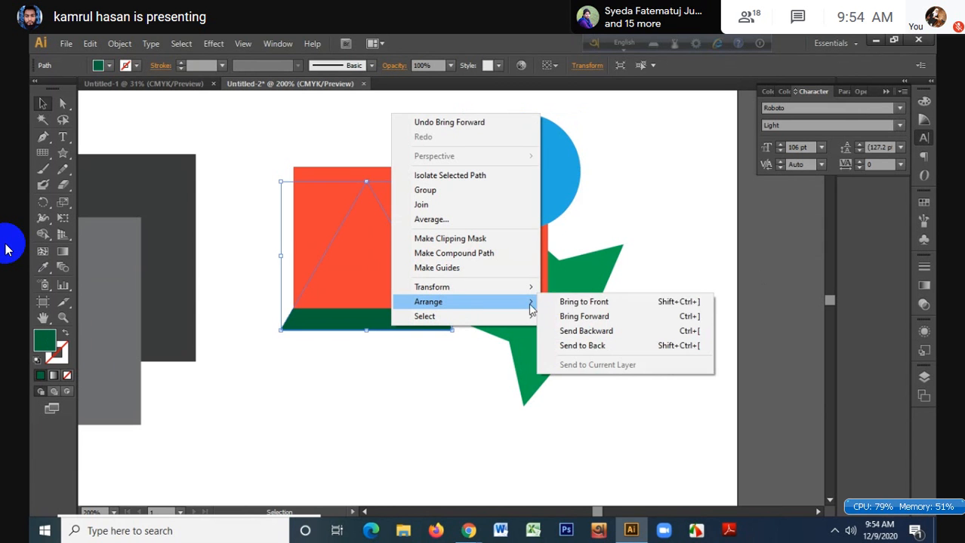
click(586, 303)
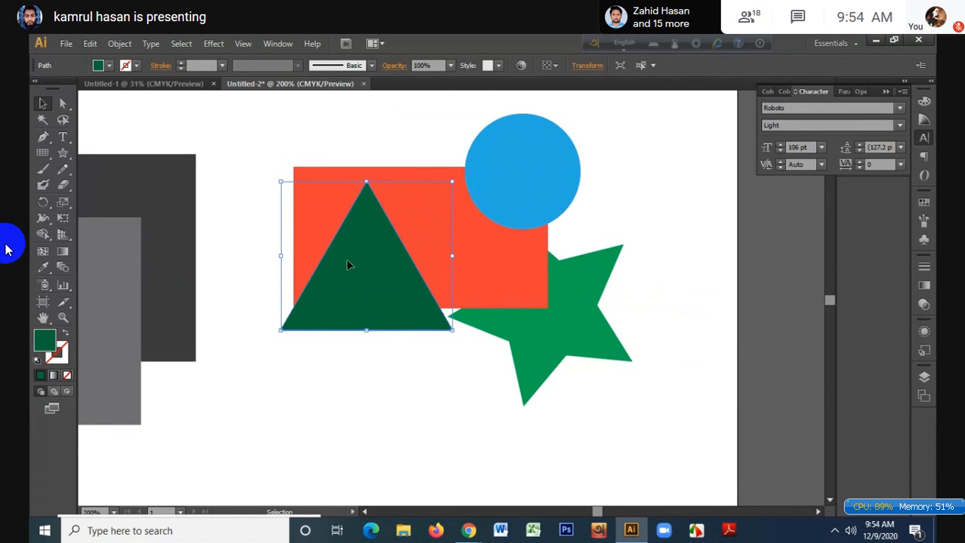
- Move the blue circle down onto the rectangle so it overlaps the triangle, and apply Send to Back to it
drag(540, 183, 458, 241)
right_click(458, 240)
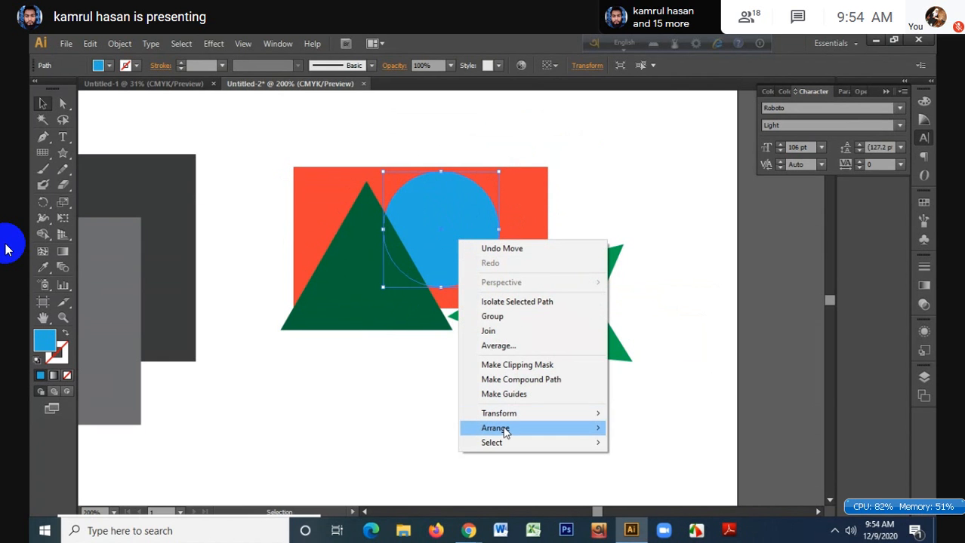
mouse_move(505, 432)
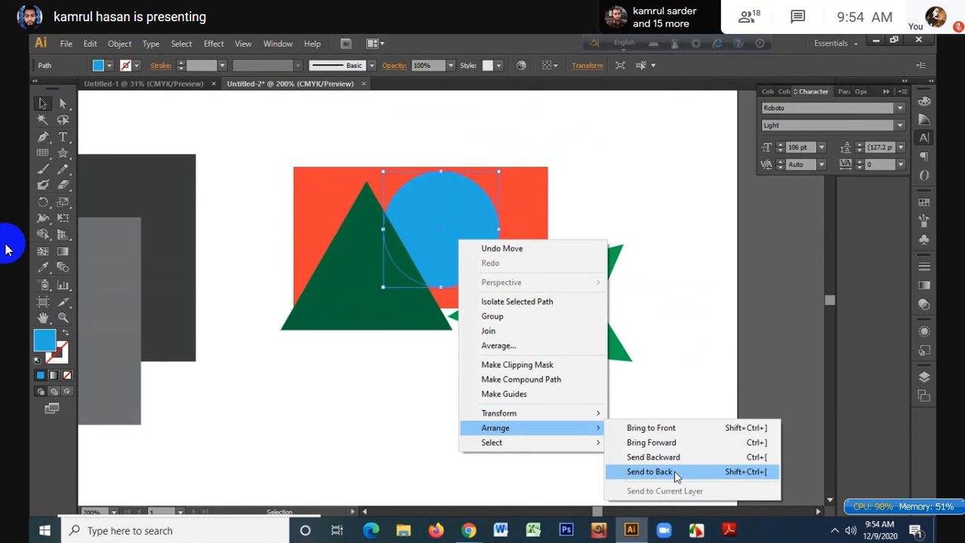
click(651, 472)
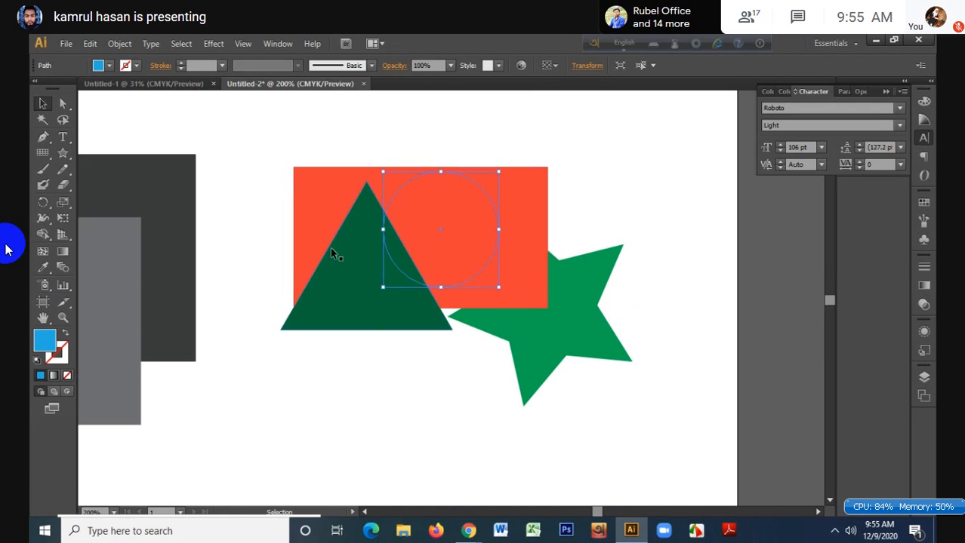
- Bring the orange-red rectangle forward one level, in front of the dark green triangle
click(317, 202)
right_click(317, 201)
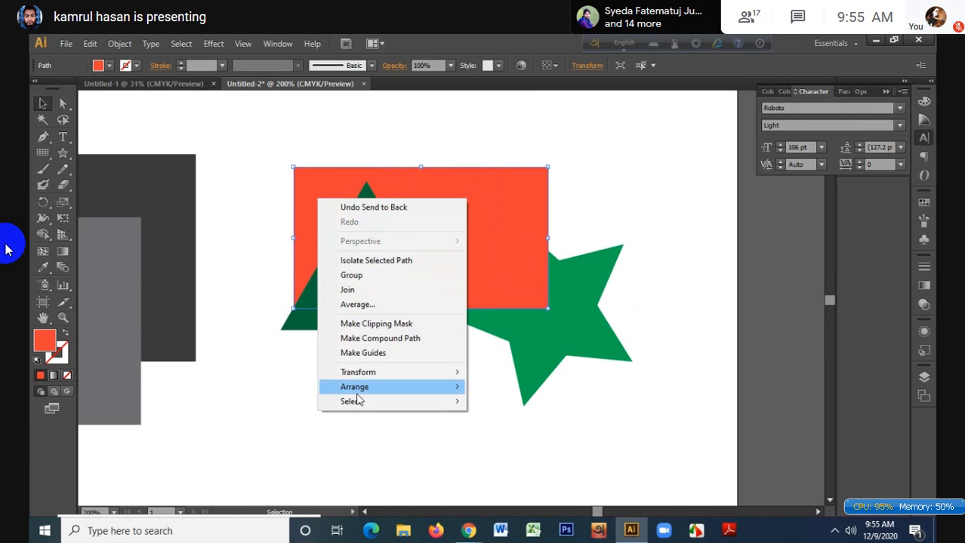
mouse_move(358, 393)
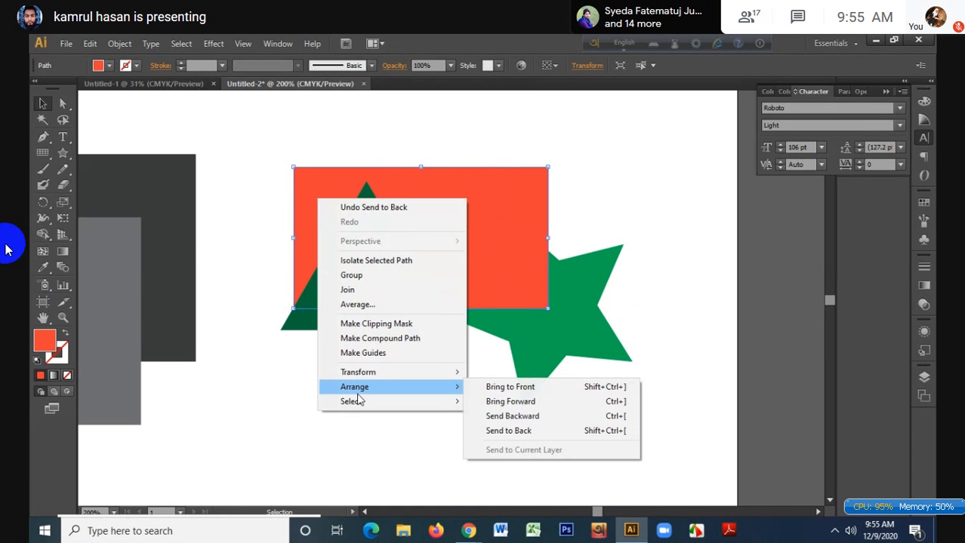
click(582, 402)
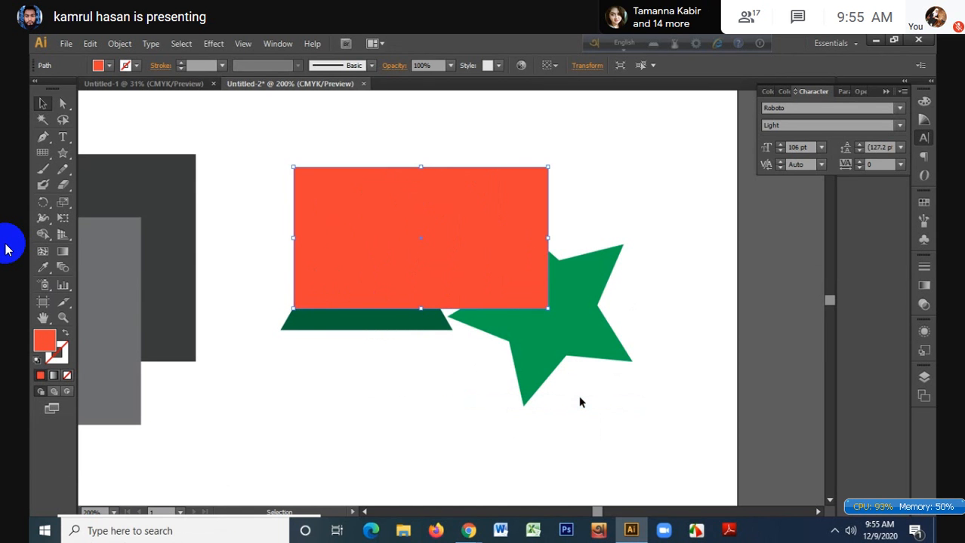
- Apply Send Backward twice and Send to Back once to the orange-red rectangle, placing it behind the triangle, star and circle
right_click(474, 216)
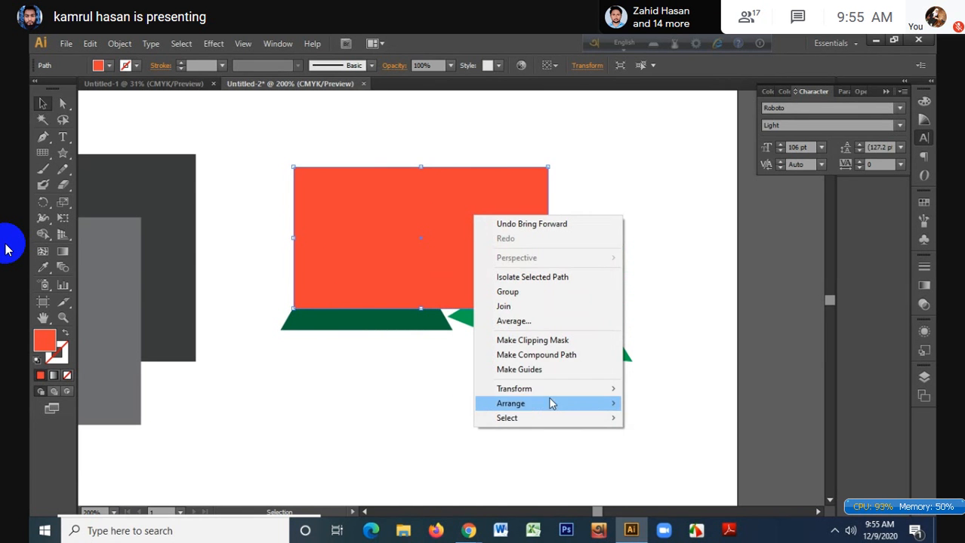
mouse_move(549, 393)
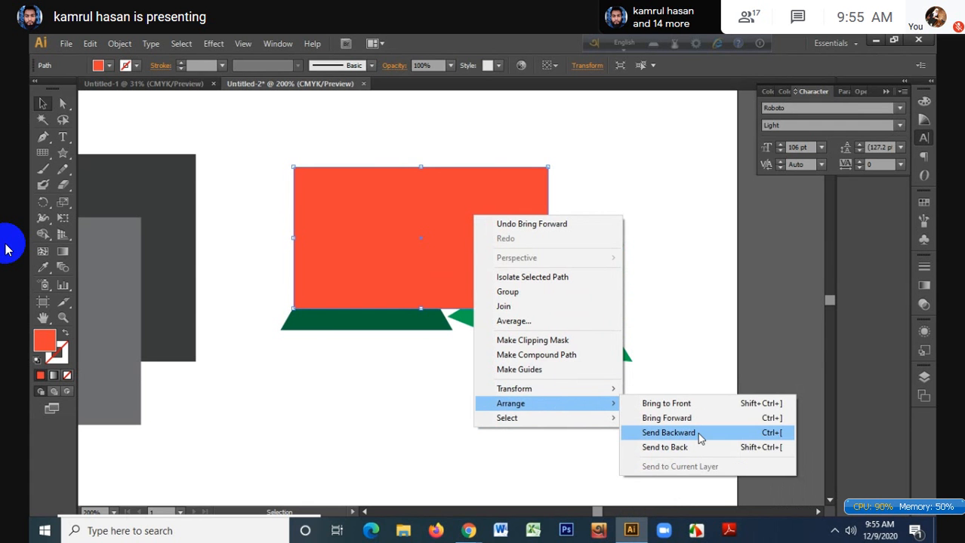
click(700, 439)
right_click(505, 203)
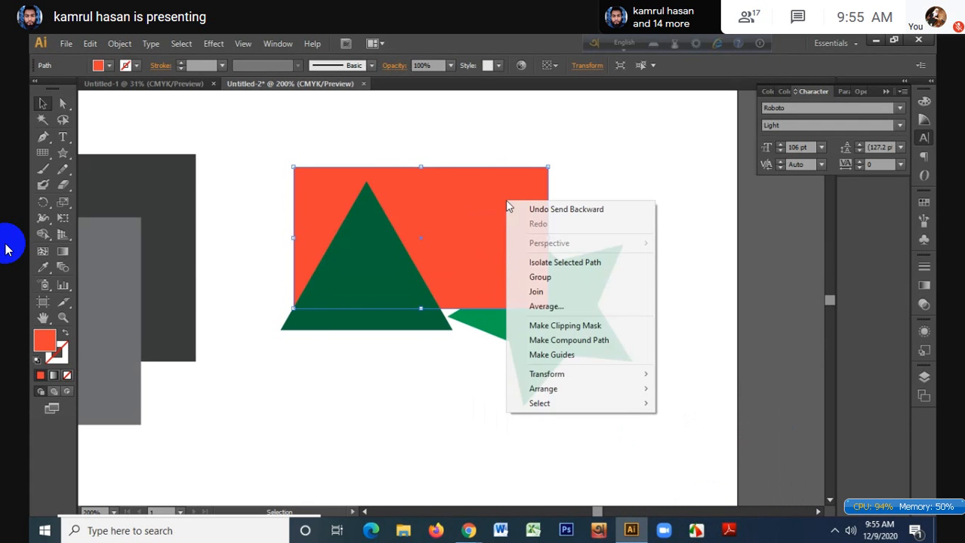
mouse_move(569, 390)
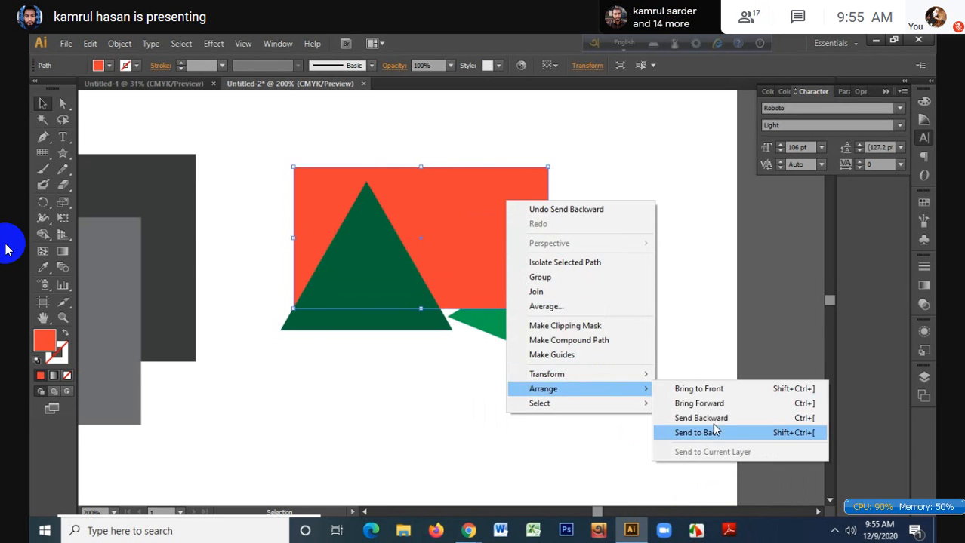
click(705, 416)
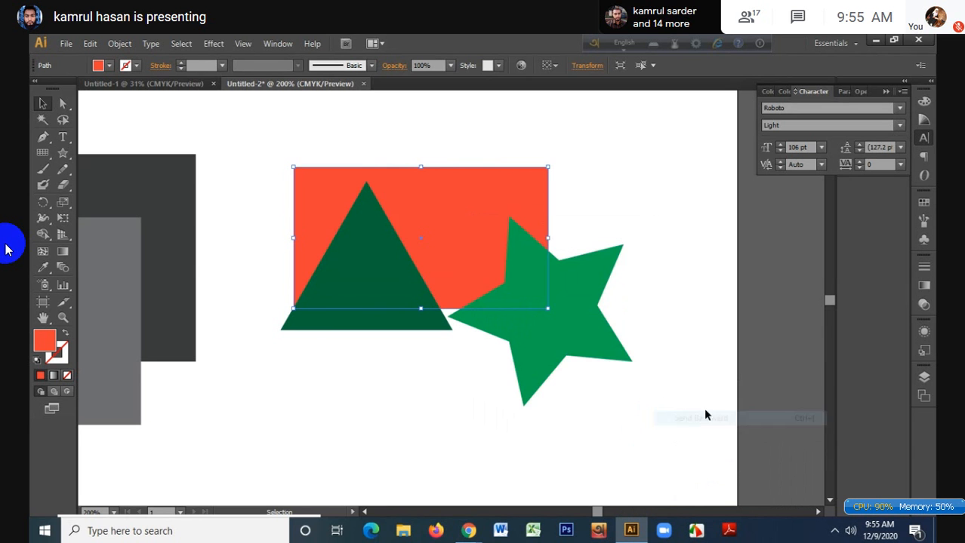
right_click(523, 189)
mouse_move(539, 385)
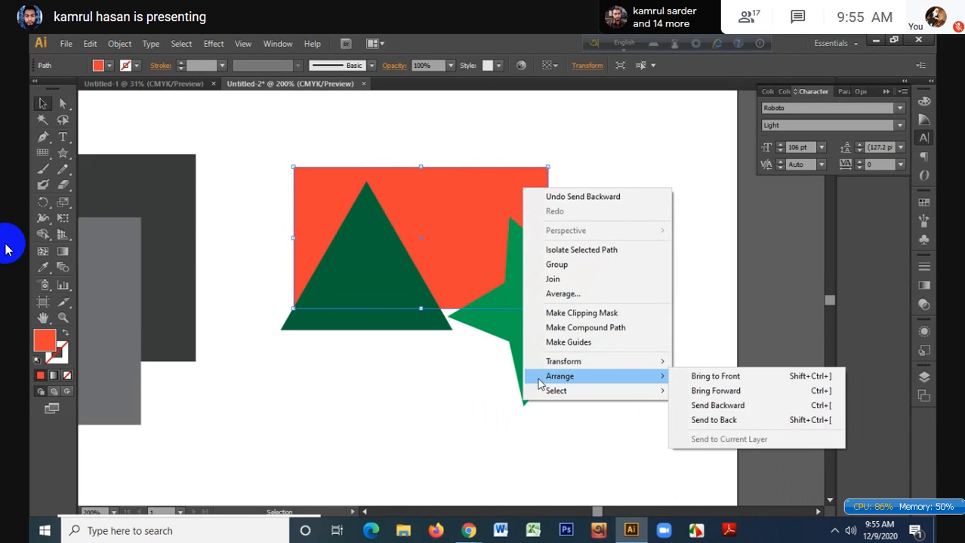
click(717, 431)
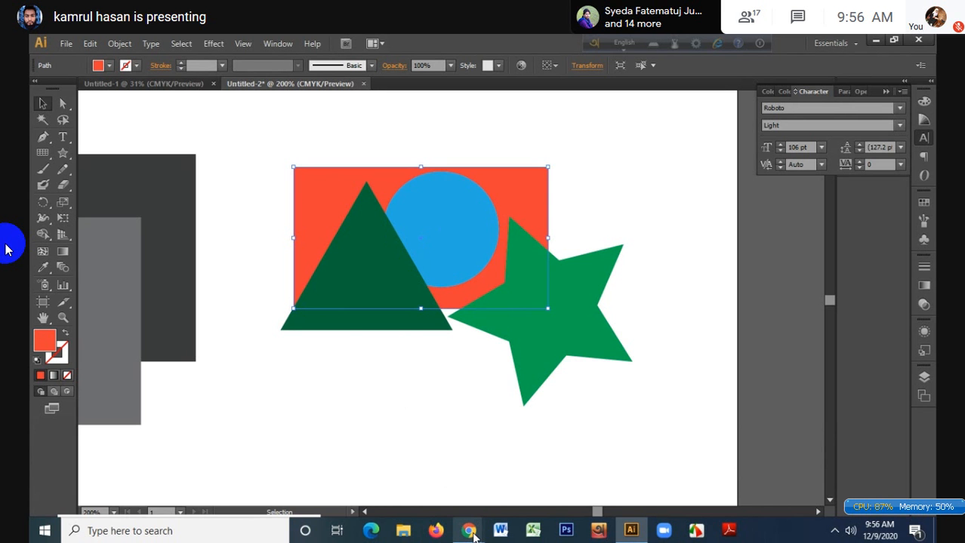
- Switch to the Google Meet call in Chrome, look through the participant list and microphone states, and return to Illustrator
mouse_move(471, 530)
click(406, 477)
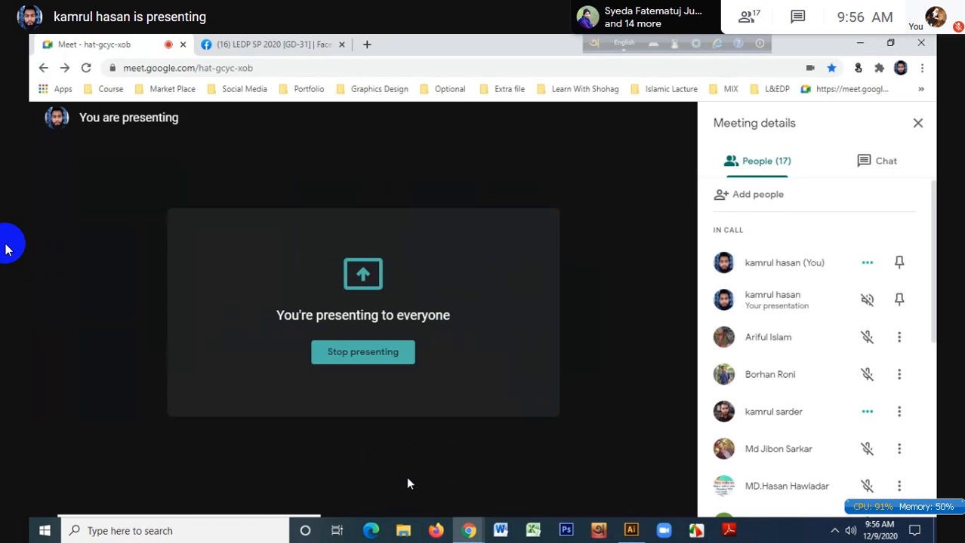
scroll(746, 442, down, 4)
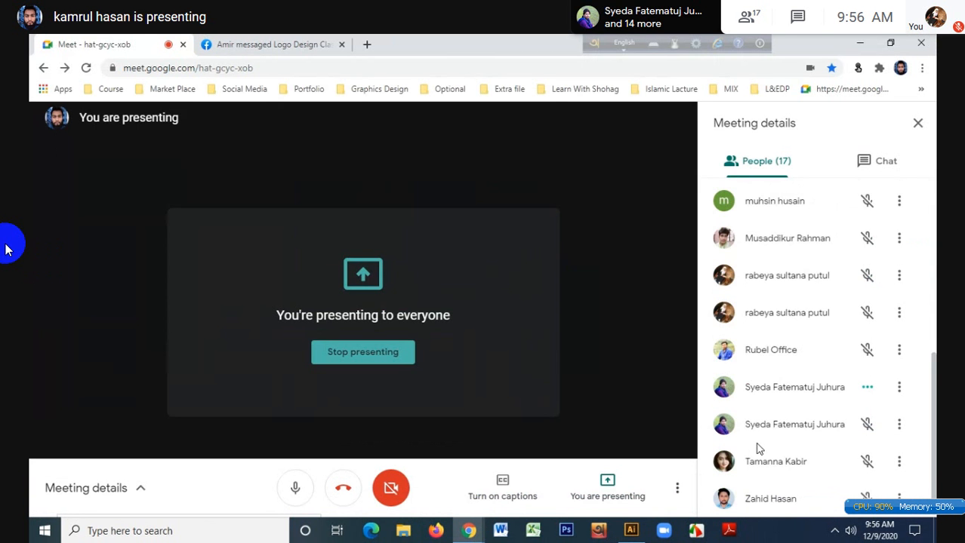
scroll(754, 445, up, 2)
scroll(759, 449, up, 3)
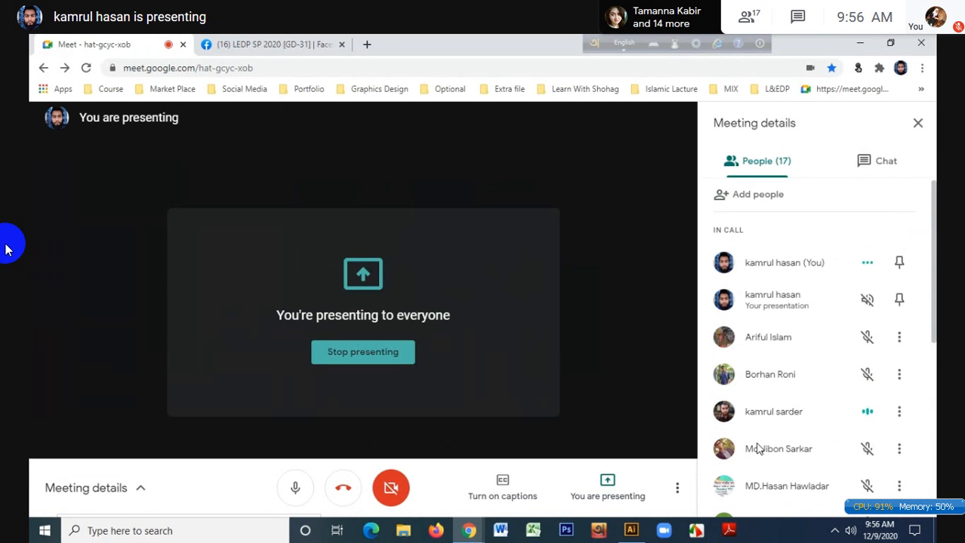
scroll(759, 449, down, 2)
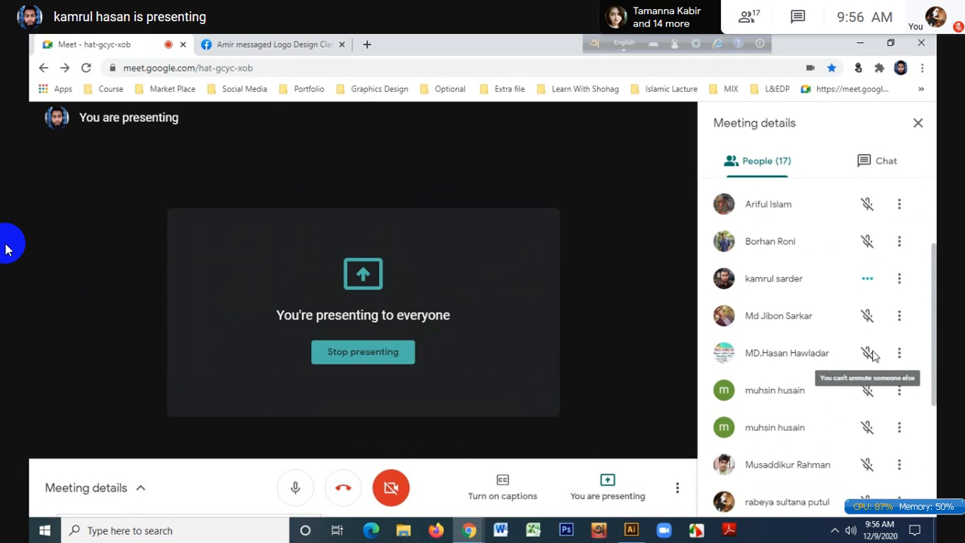
scroll(853, 361, down, 3)
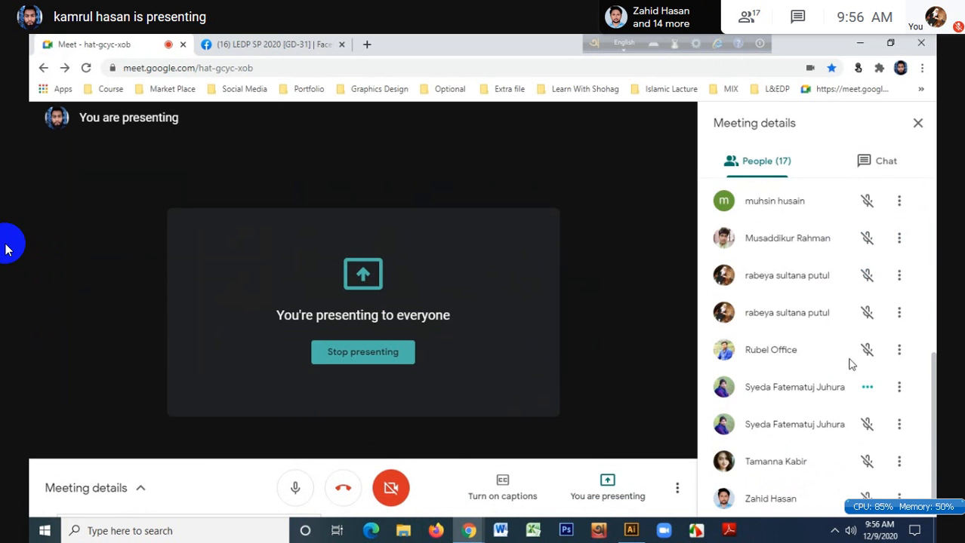
scroll(851, 365, up, 3)
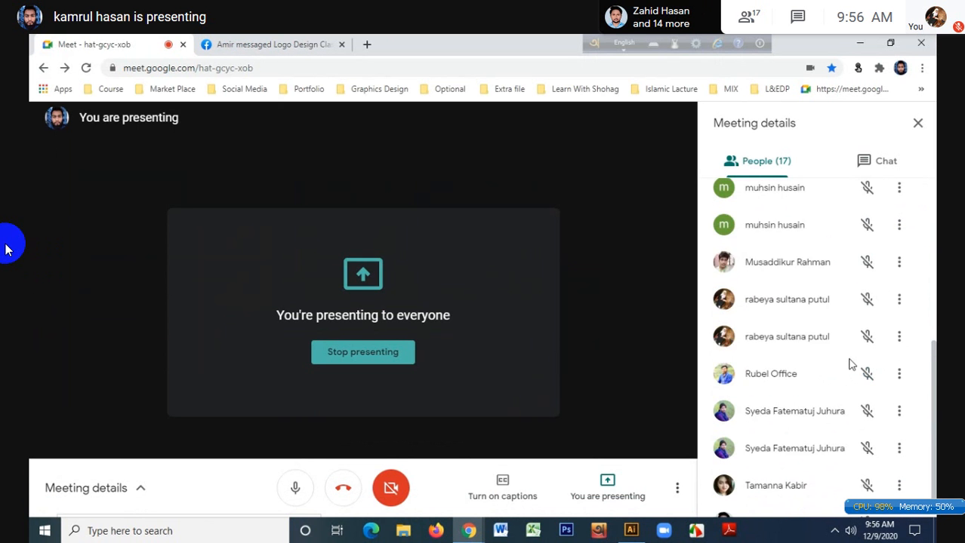
scroll(851, 364, up, 3)
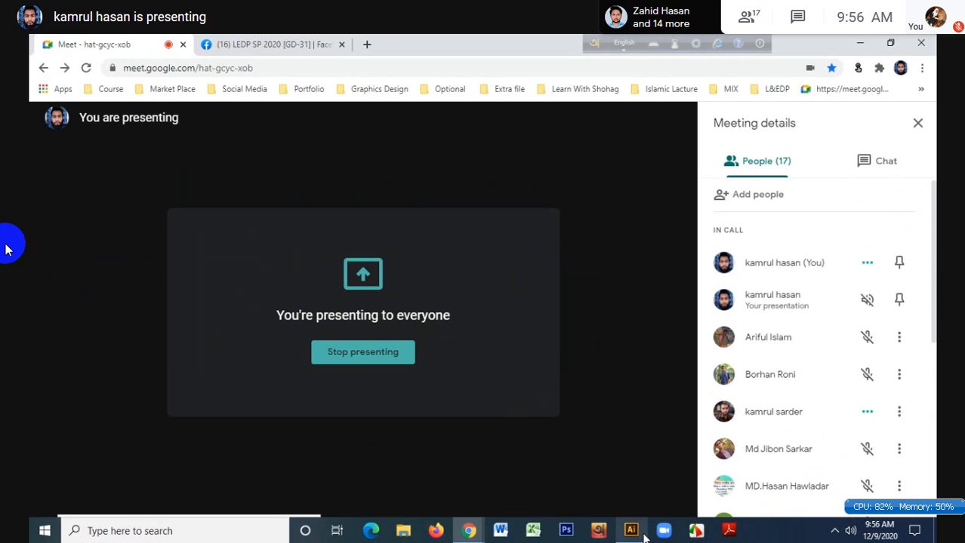
mouse_move(631, 531)
click(624, 488)
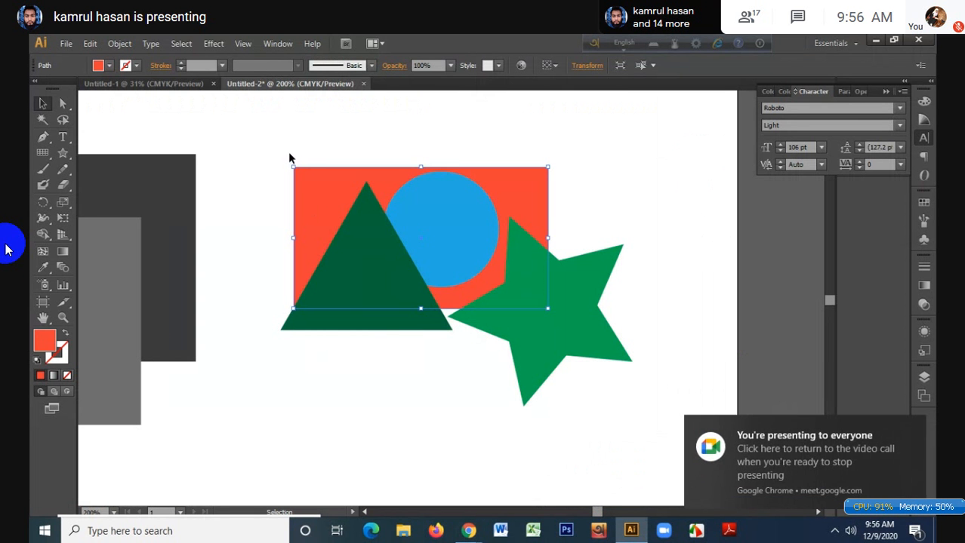
drag(289, 155, 652, 399)
drag(240, 140, 586, 347)
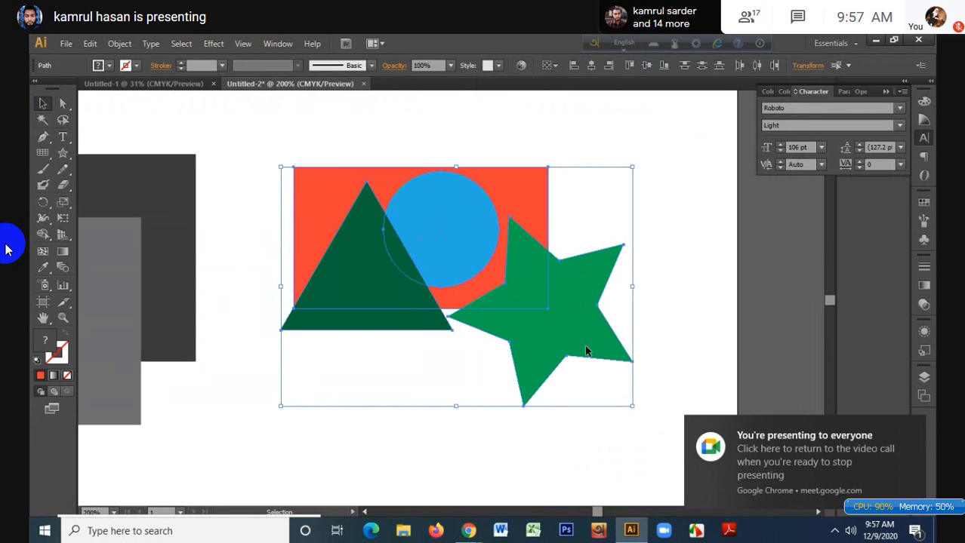
click(592, 221)
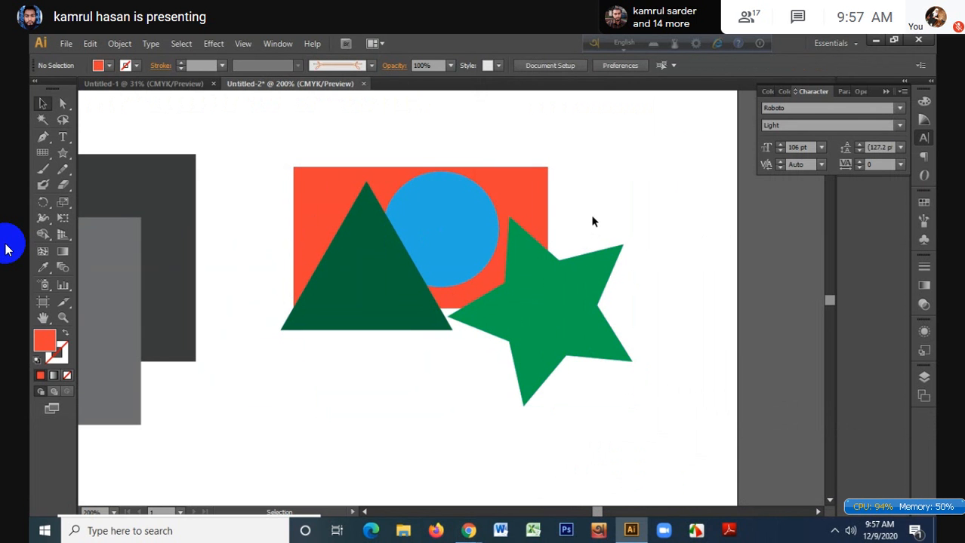
click(547, 286)
right_click(547, 286)
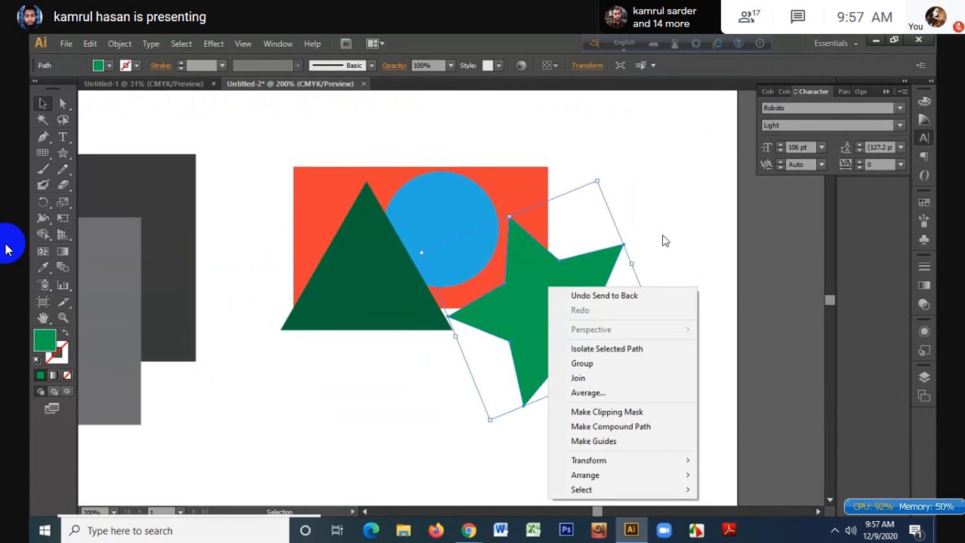
click(662, 240)
click(662, 239)
scroll(593, 243, up, 6)
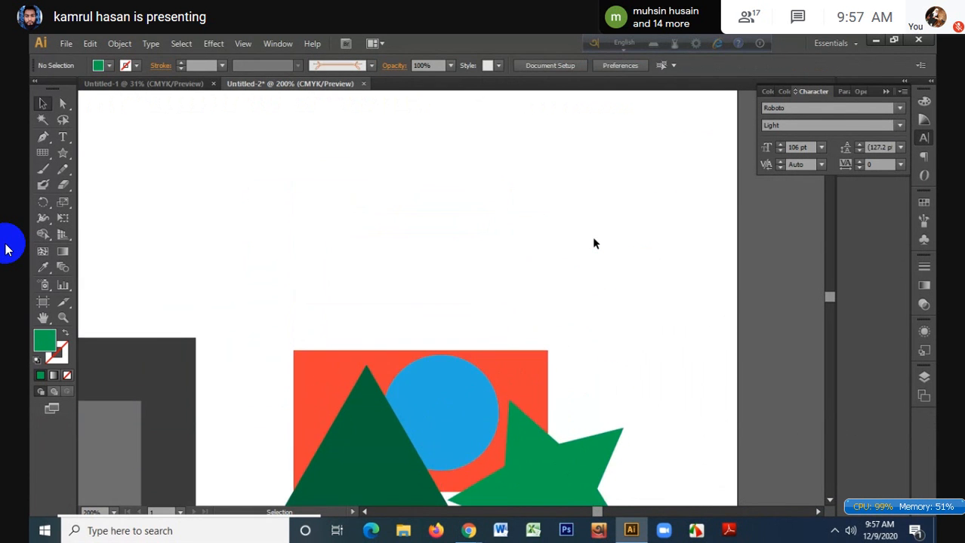
scroll(593, 243, up, 2)
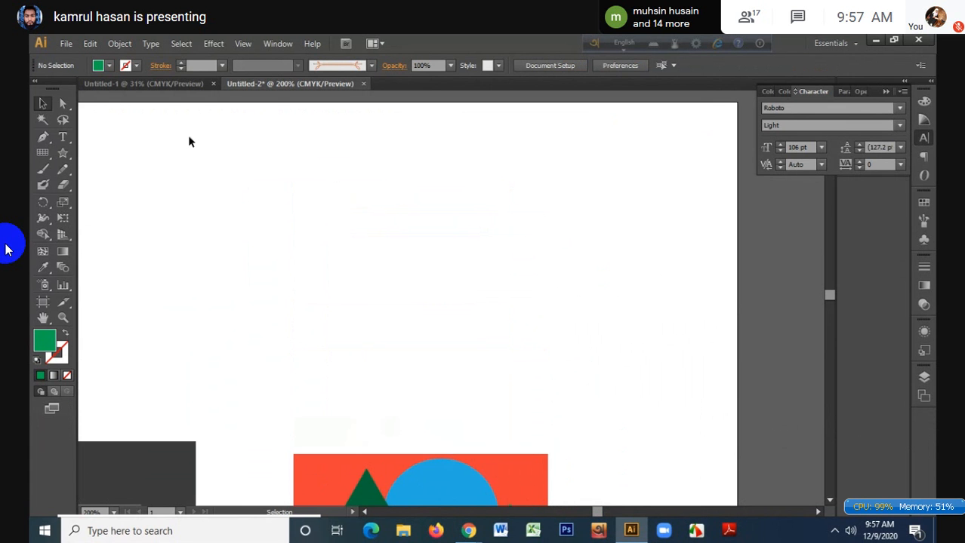
- Draw an open five-anchor path with the Pen tool in the empty area above the rectangle, and swap its green fill to the stroke
click(43, 136)
click(224, 155)
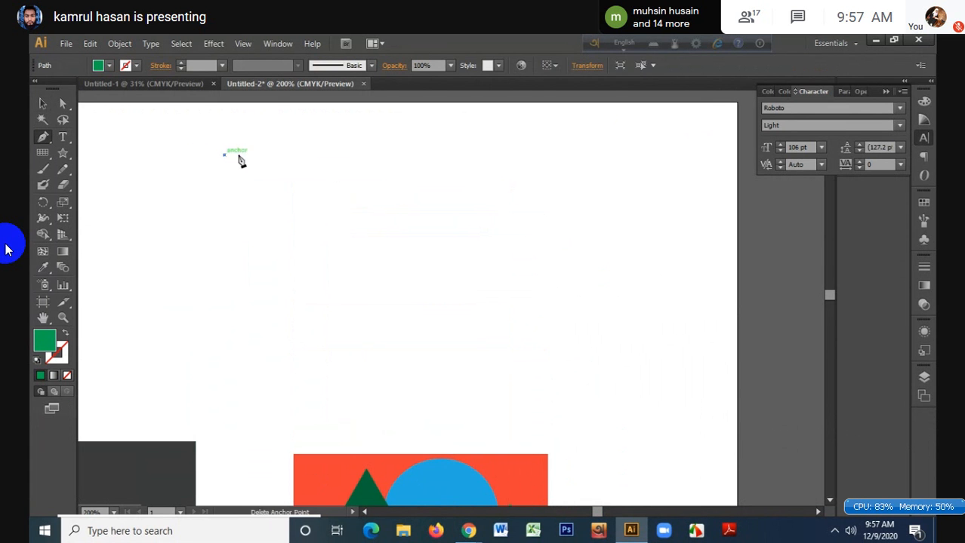
click(346, 154)
click(390, 259)
click(239, 288)
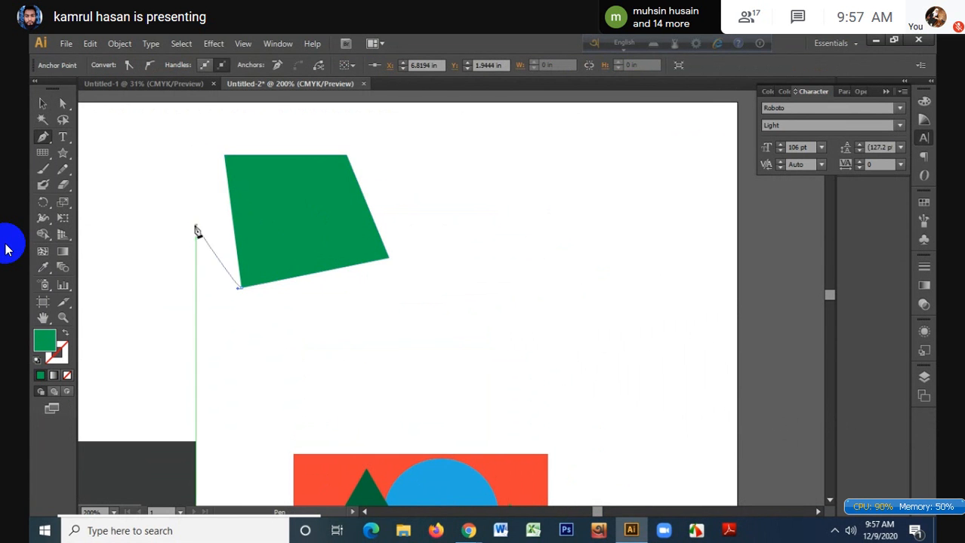
click(196, 225)
click(66, 334)
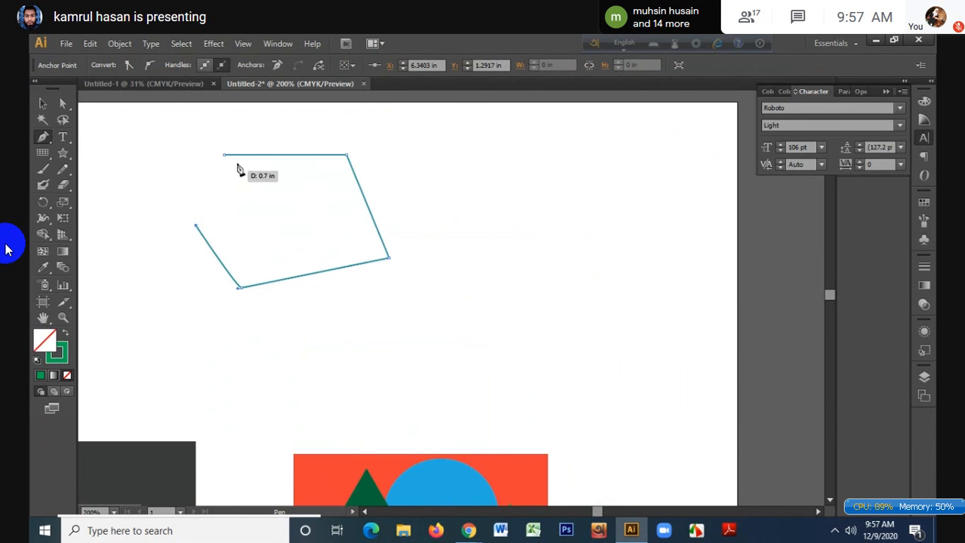
- Select the open five-anchor path and join its two endpoints to close the outline
click(43, 104)
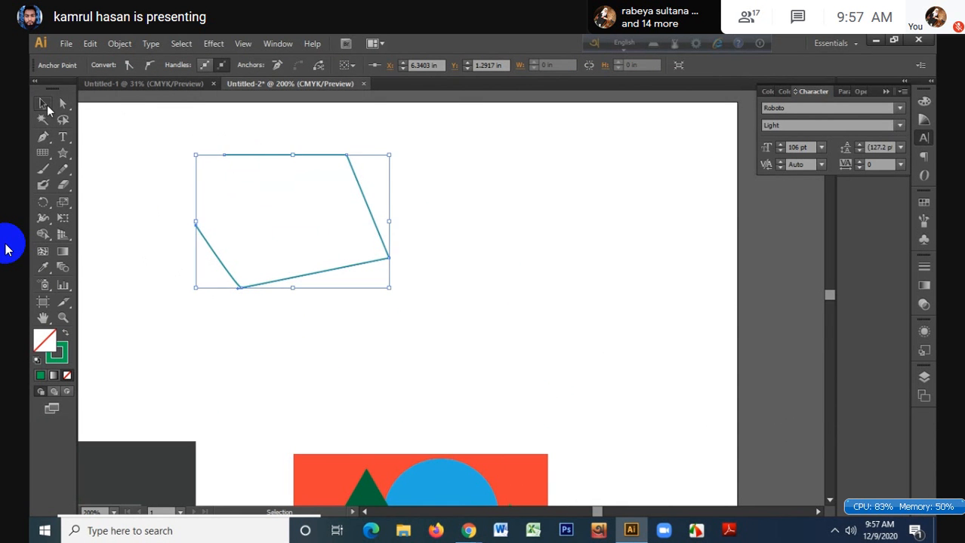
click(193, 173)
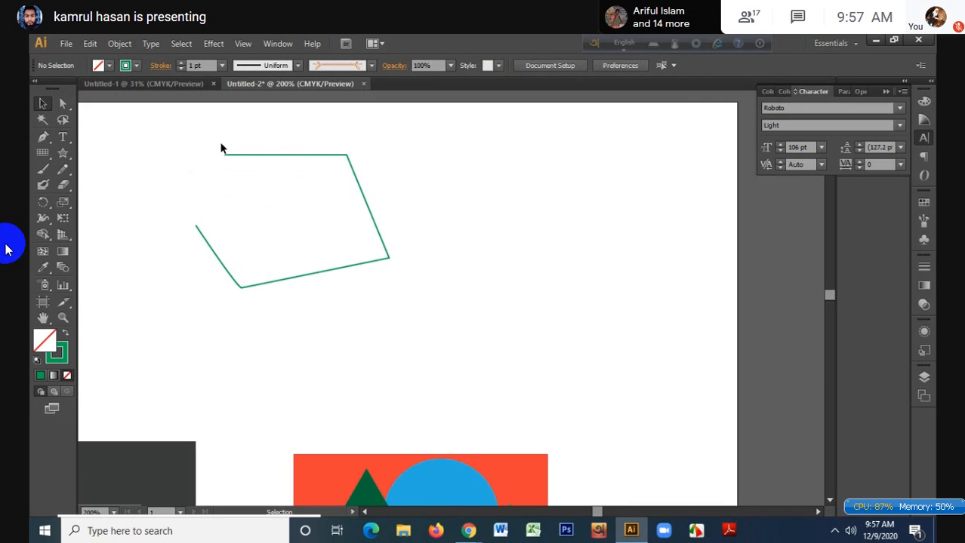
drag(222, 143, 173, 223)
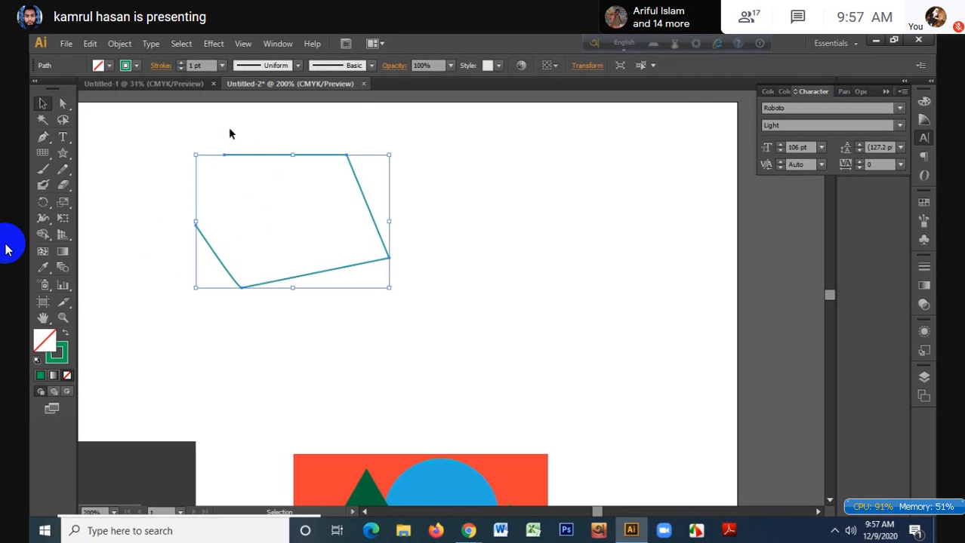
drag(230, 129, 187, 234)
right_click(233, 171)
click(273, 249)
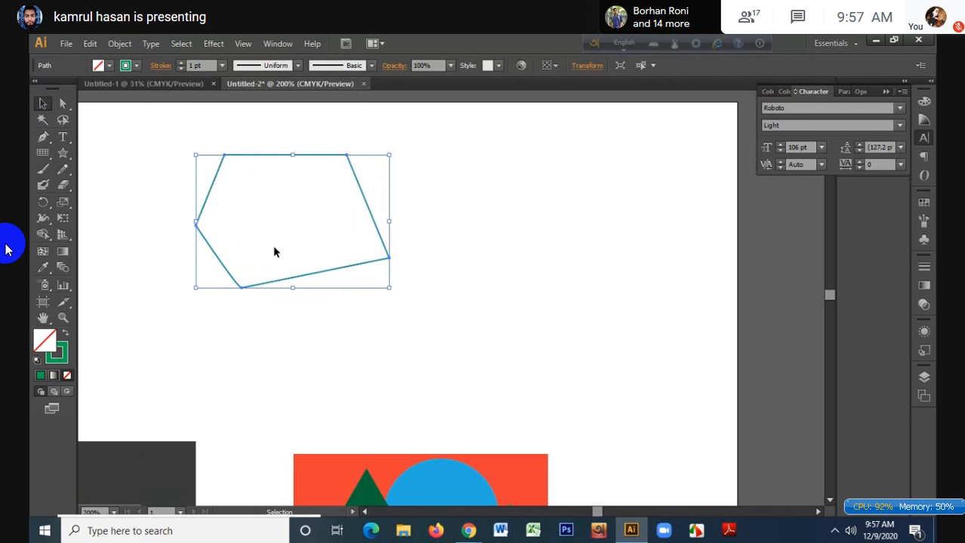
click(273, 251)
click(260, 219)
- Draw a second open green path with six anchors beside the first outline, leaving a gap in its upper edge
click(43, 137)
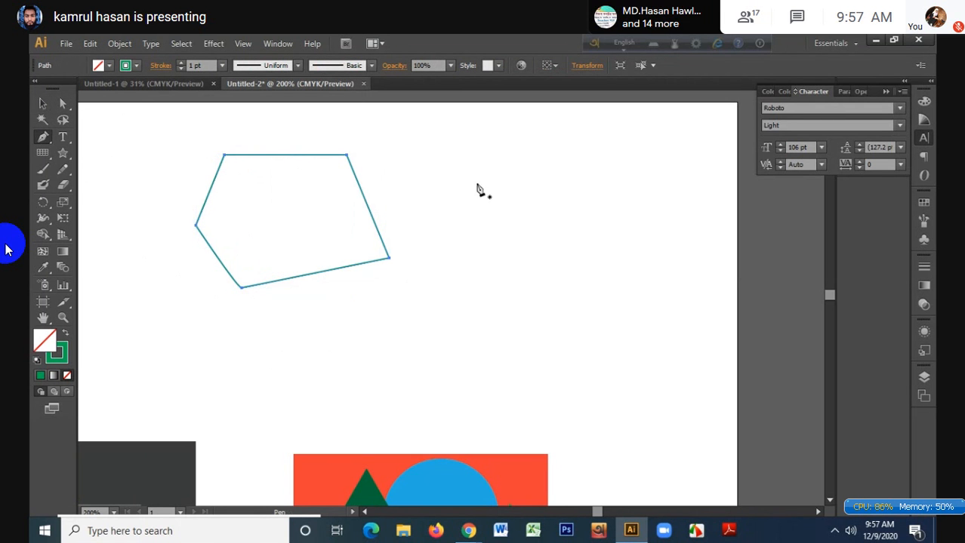
click(554, 147)
click(665, 145)
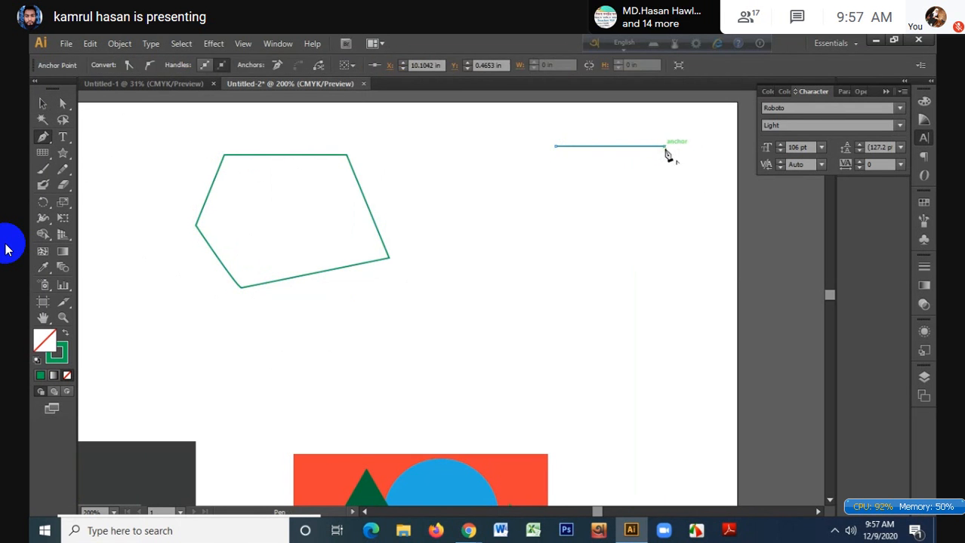
click(665, 292)
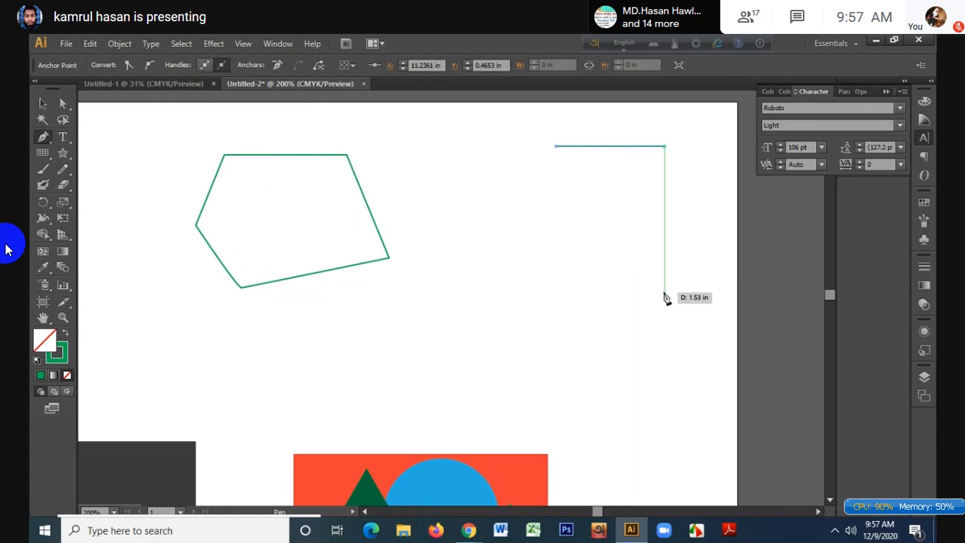
click(555, 282)
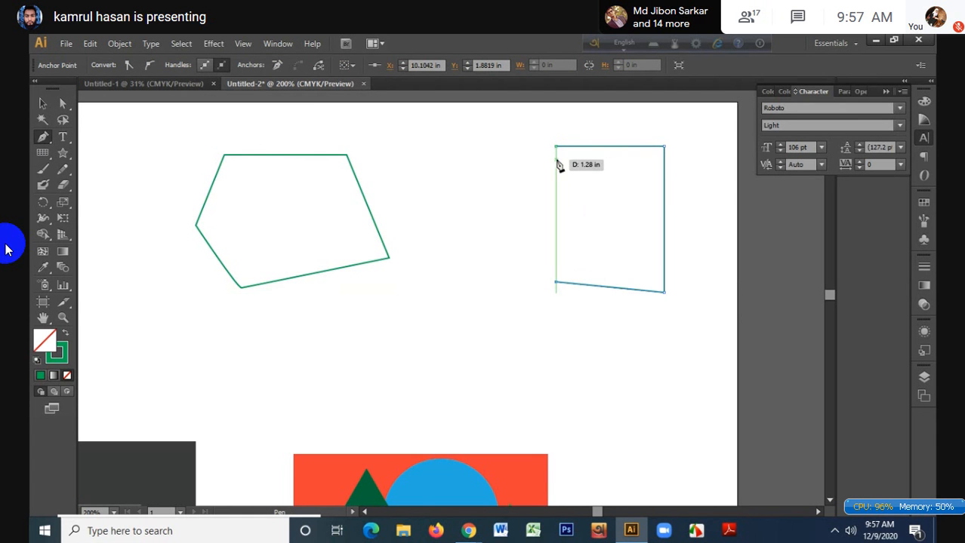
click(525, 161)
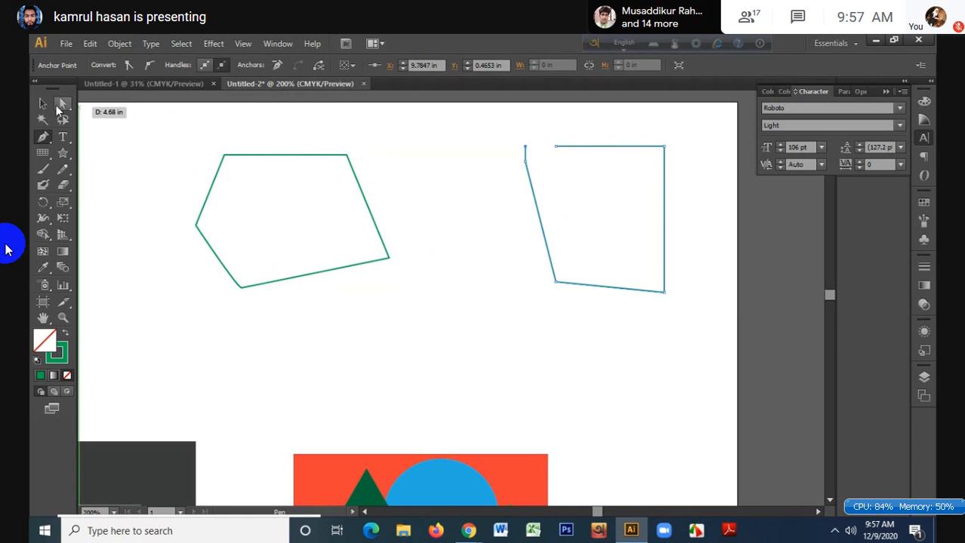
click(43, 104)
click(442, 177)
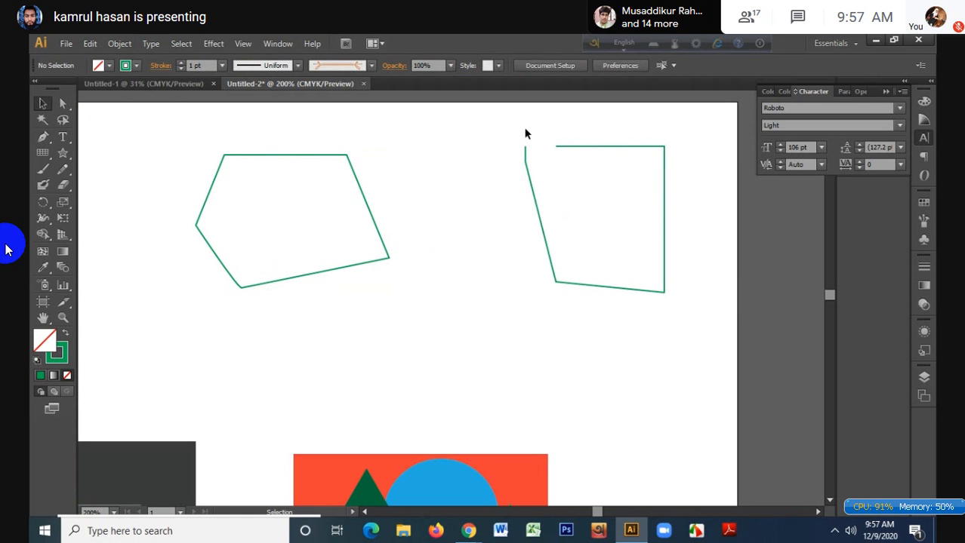
- Join the endpoints of the second path to close the gap in its upper edge, and deselect it
drag(513, 131, 563, 151)
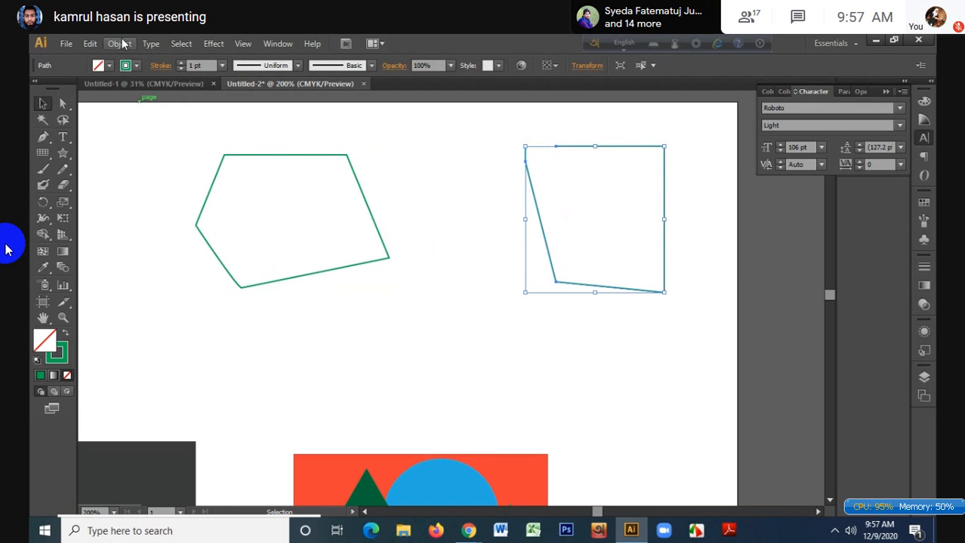
right_click(556, 148)
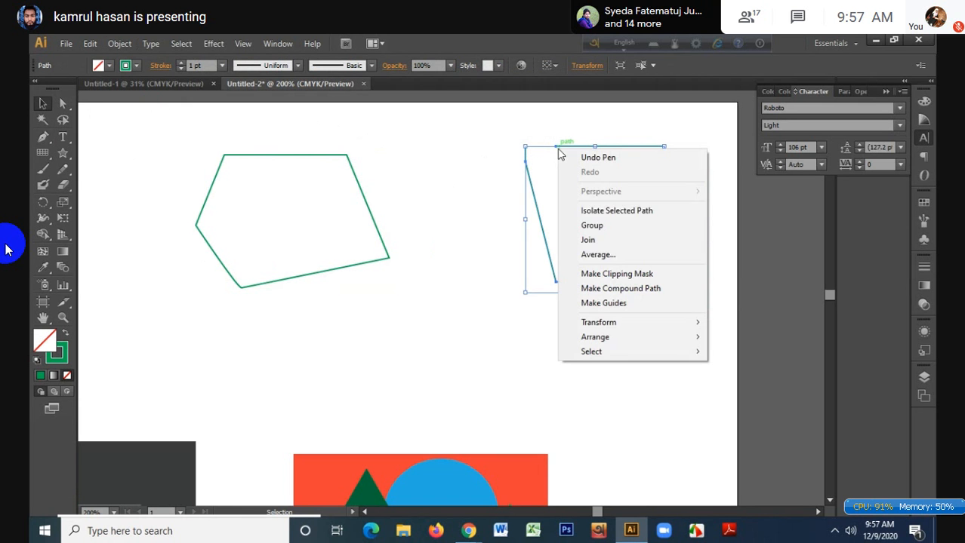
click(594, 243)
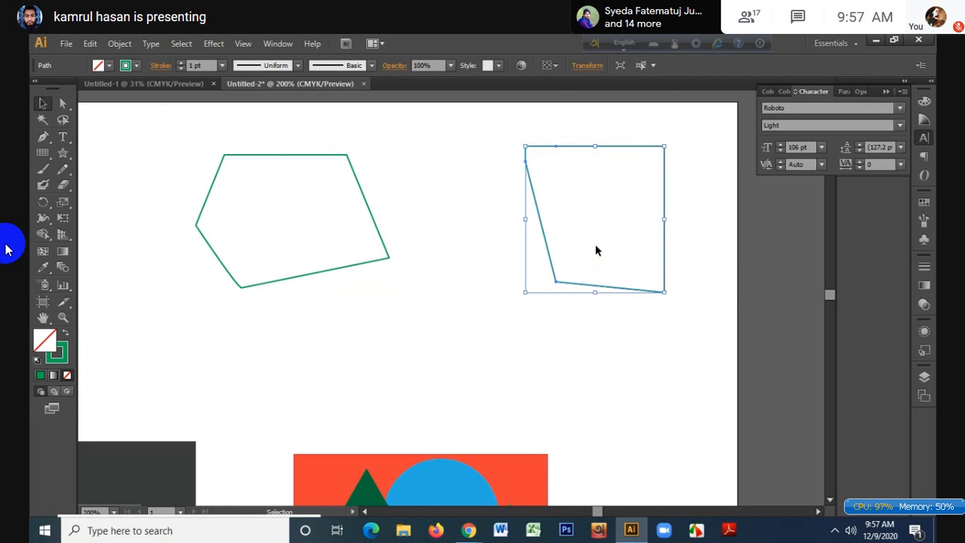
click(507, 190)
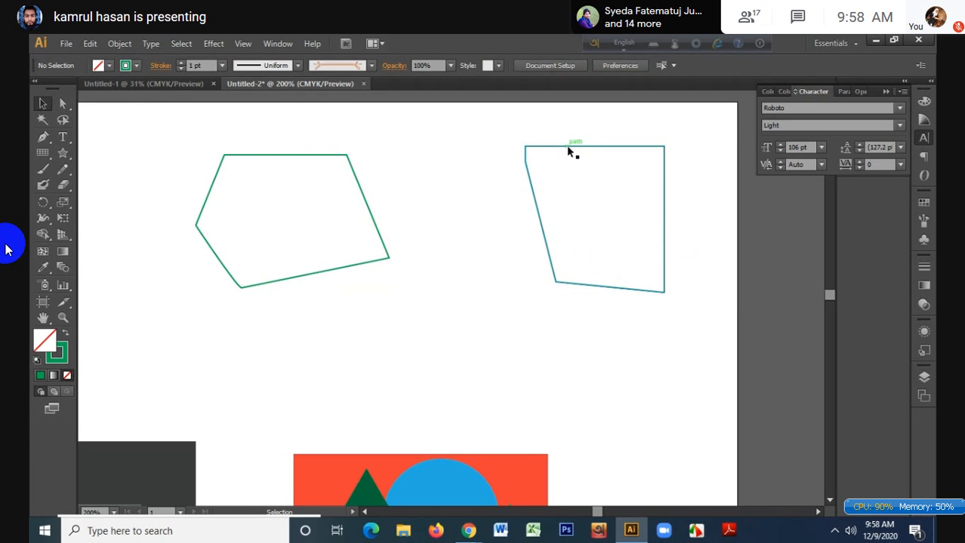
- Move the second outline horizontally until it meets the first one, and try Join on the closed shape
drag(570, 147, 437, 148)
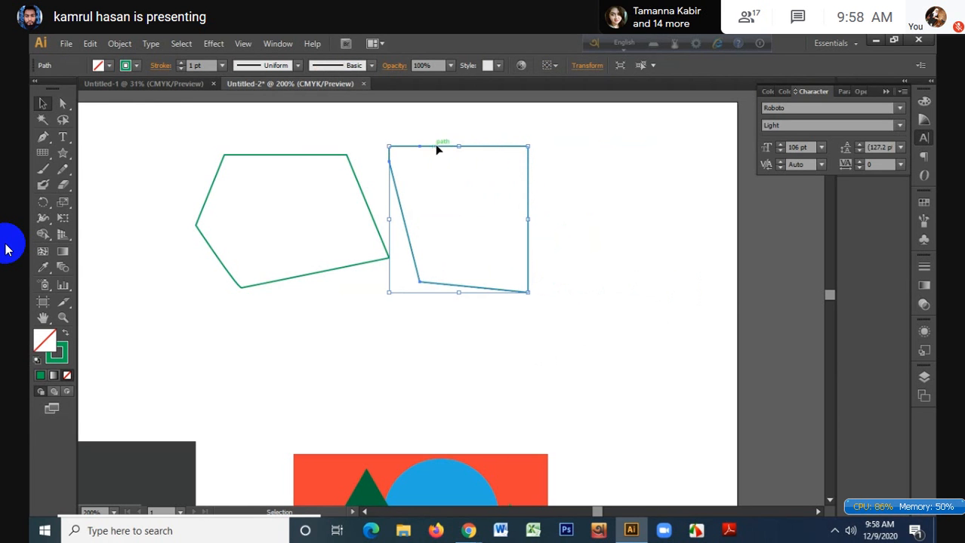
right_click(477, 160)
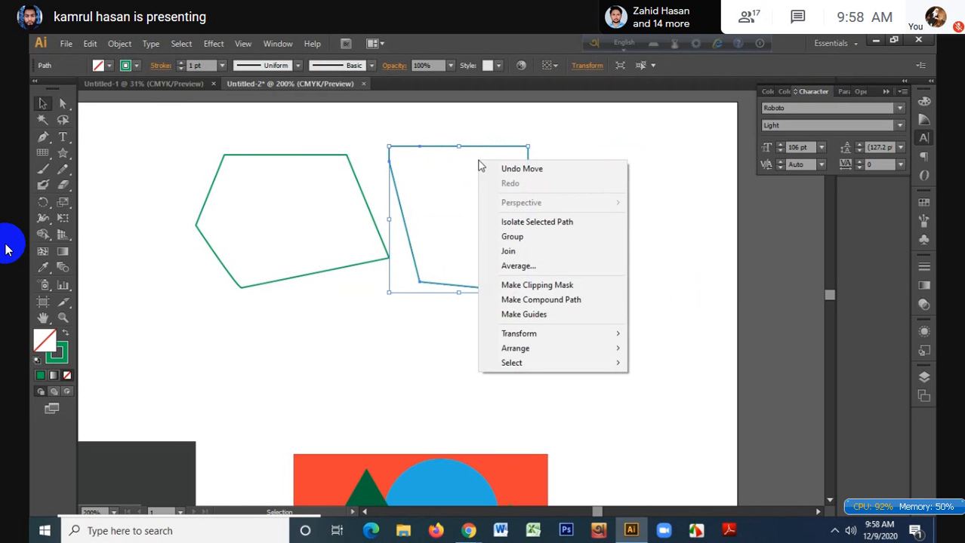
click(529, 250)
click(616, 300)
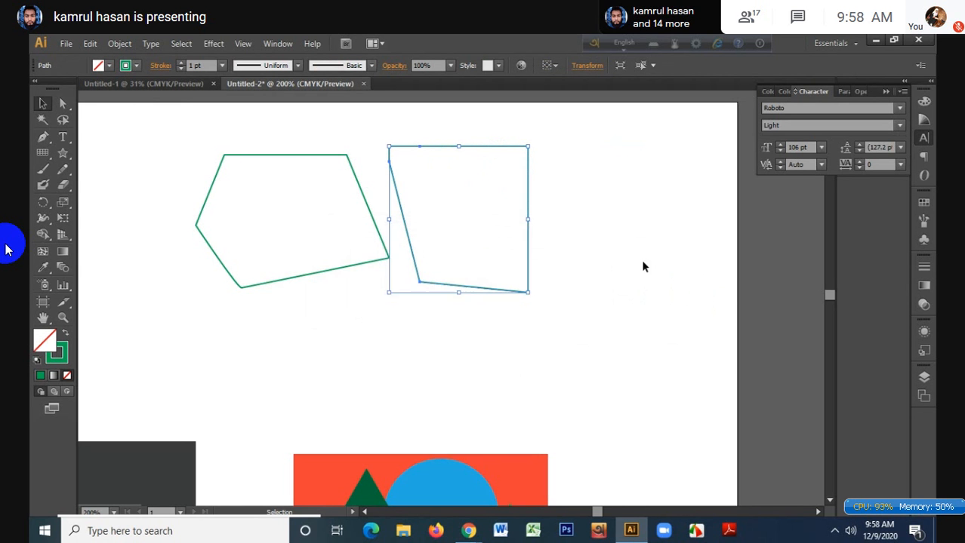
click(638, 263)
- Select both outlines together, view the commands available for them, and clear the selection
drag(426, 143, 541, 205)
drag(332, 130, 372, 182)
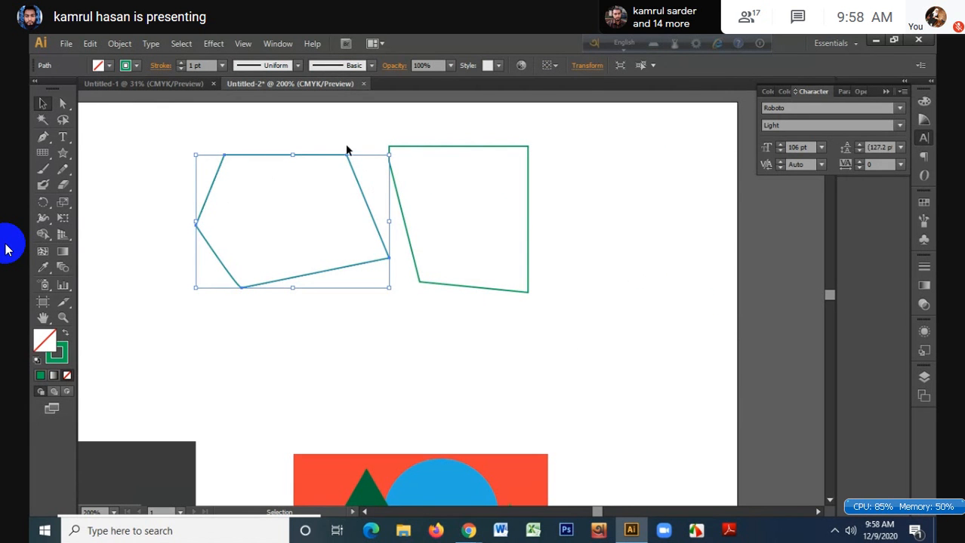
drag(327, 135, 468, 199)
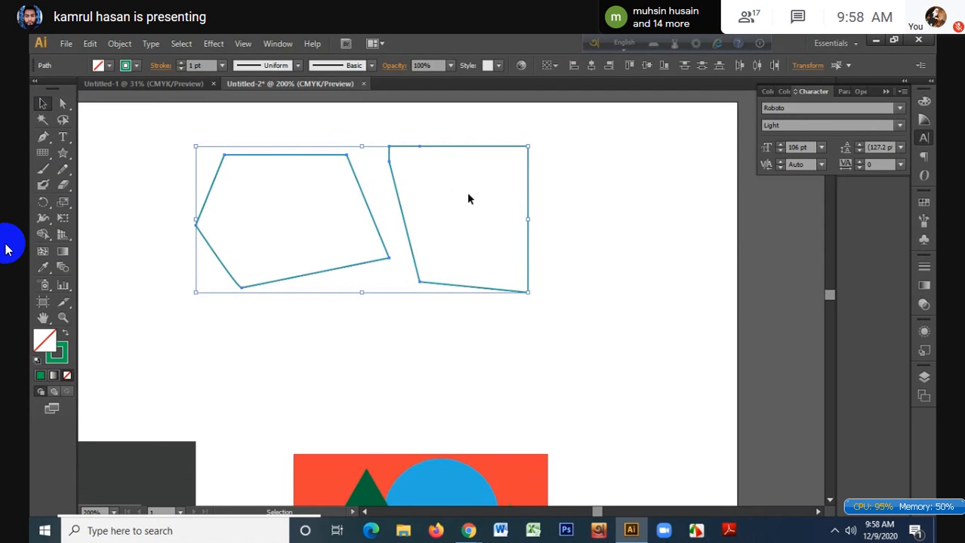
right_click(573, 210)
mouse_move(603, 406)
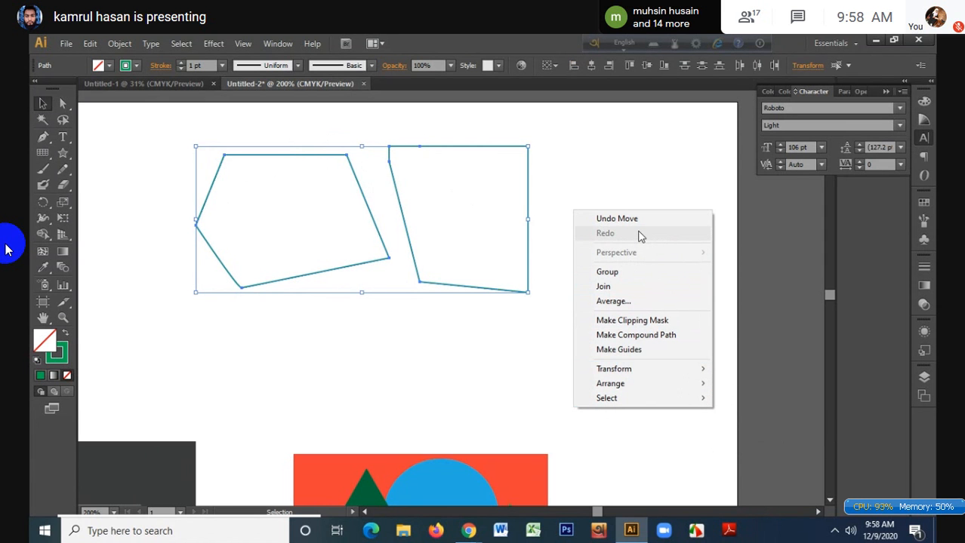
click(604, 154)
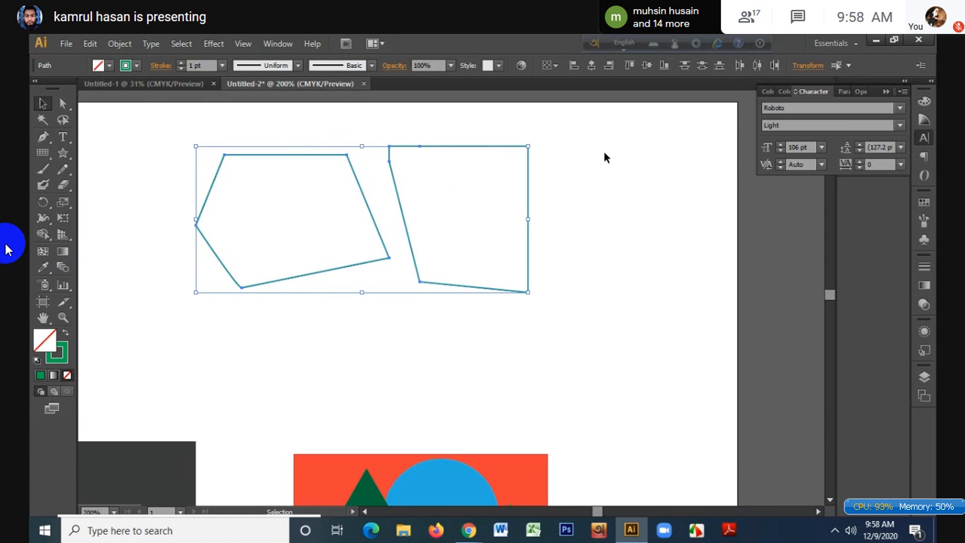
click(604, 154)
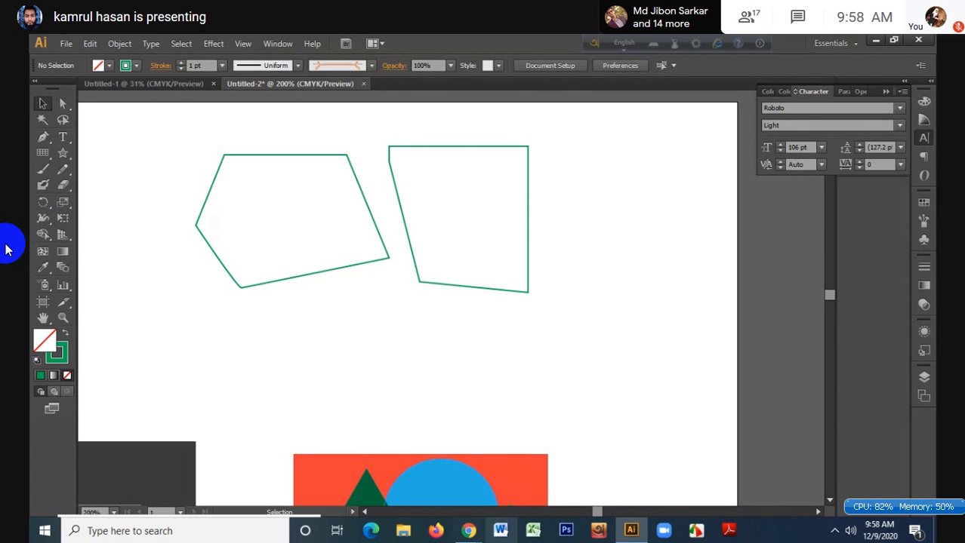
- Switch to Chrome and look through the LEDP SP 2020 [GD-31] Facebook group's posts and the open class chat
mouse_move(469, 533)
click(414, 485)
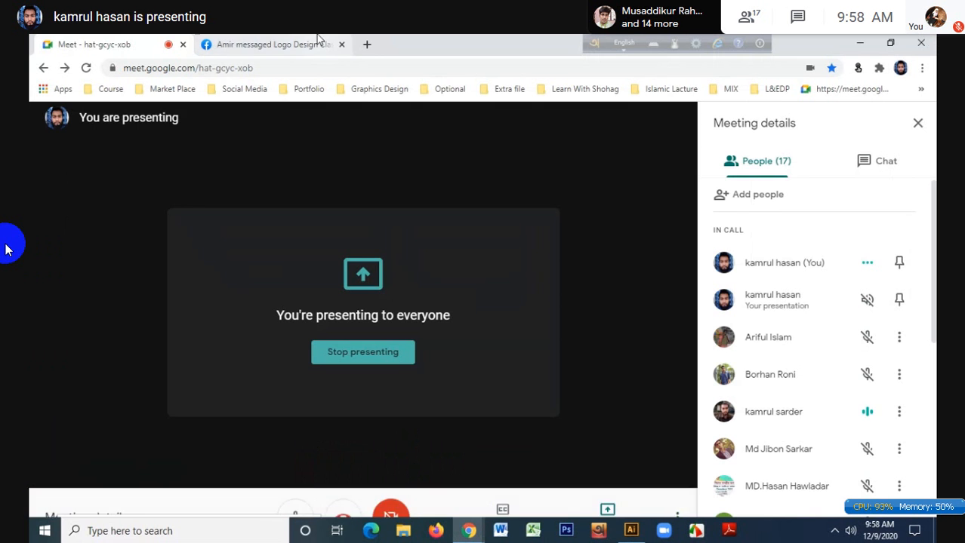
click(273, 42)
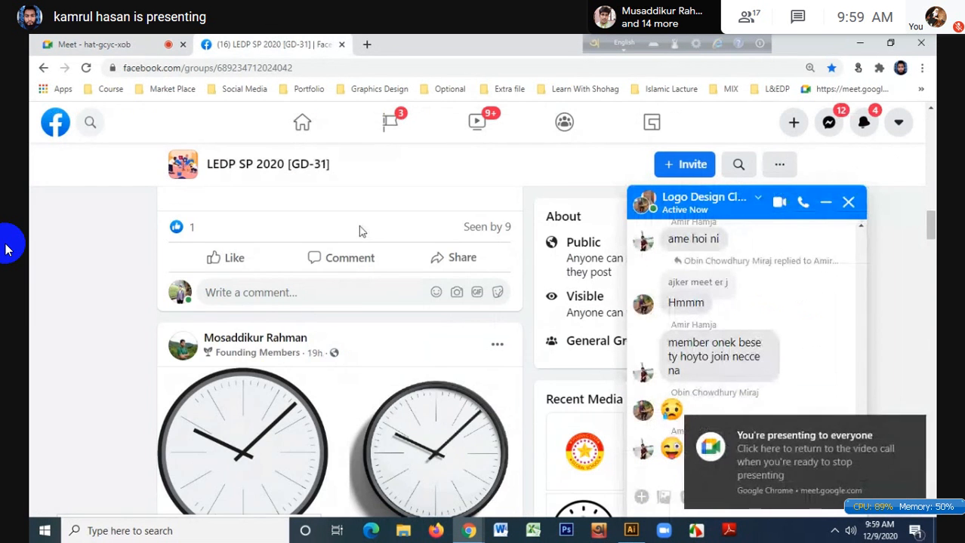
scroll(377, 230, down, 3)
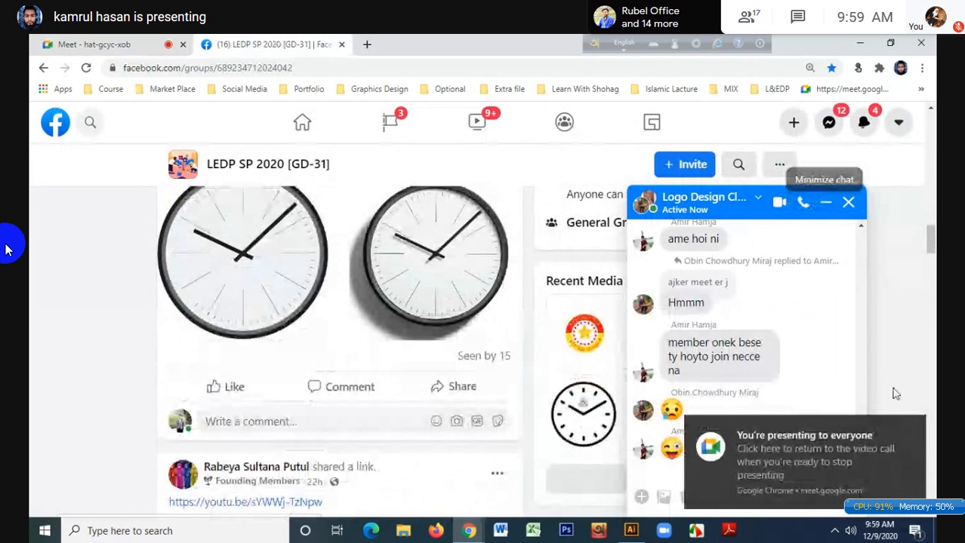
scroll(752, 368, up, 5)
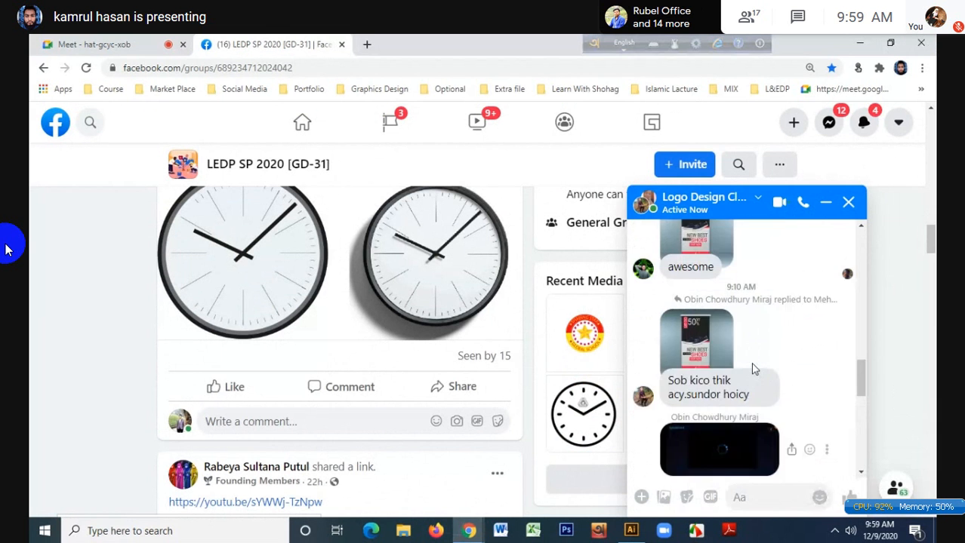
scroll(751, 368, up, 3)
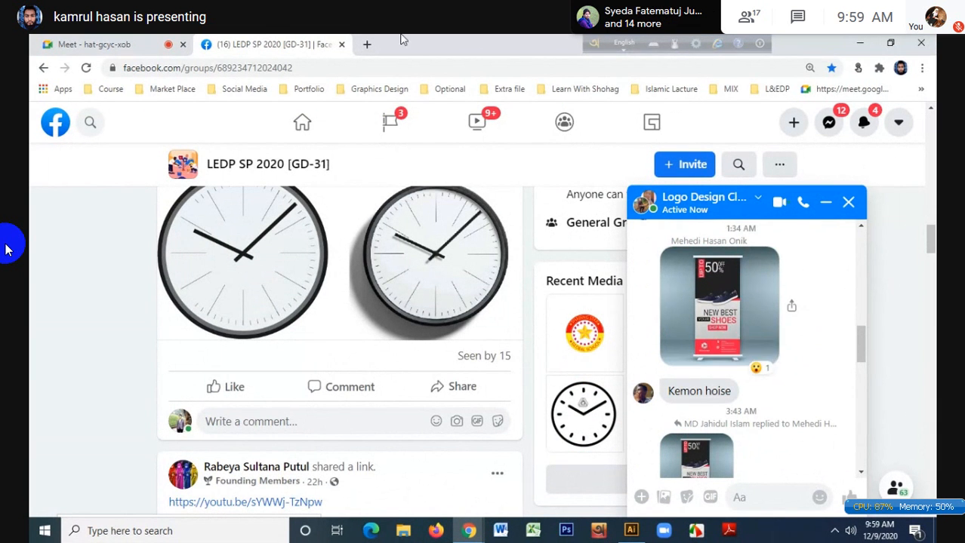
- Open the Batch #SP (GD-31) attendance spreadsheet from the L&EDP bookmarks in a new tab and show the Class 31 to Class 35 columns
click(366, 44)
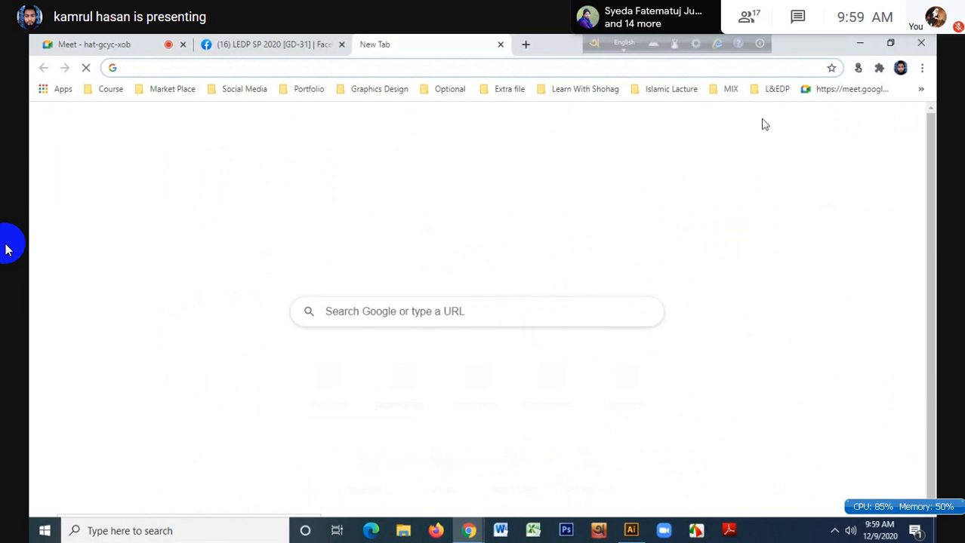
click(769, 93)
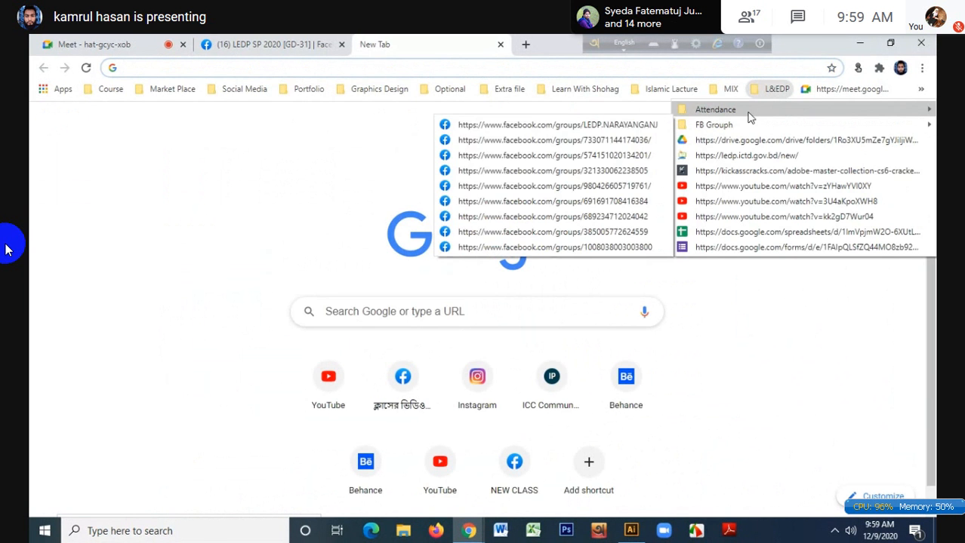
mouse_move(743, 114)
mouse_move(620, 154)
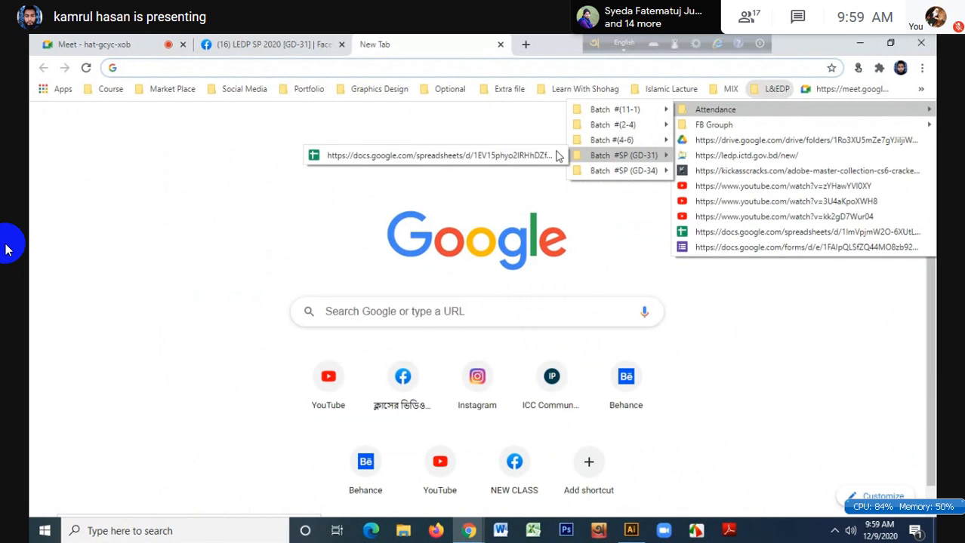
click(528, 154)
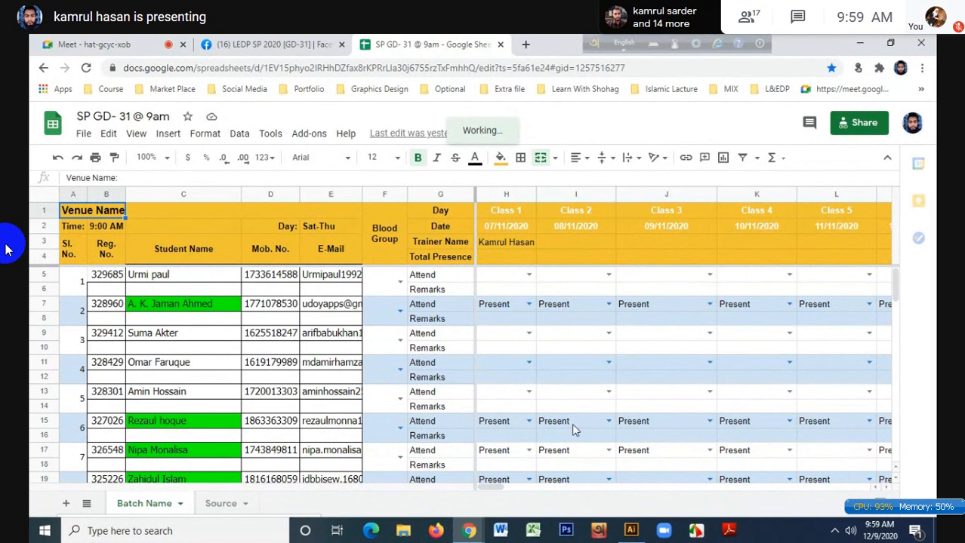
drag(490, 487, 651, 489)
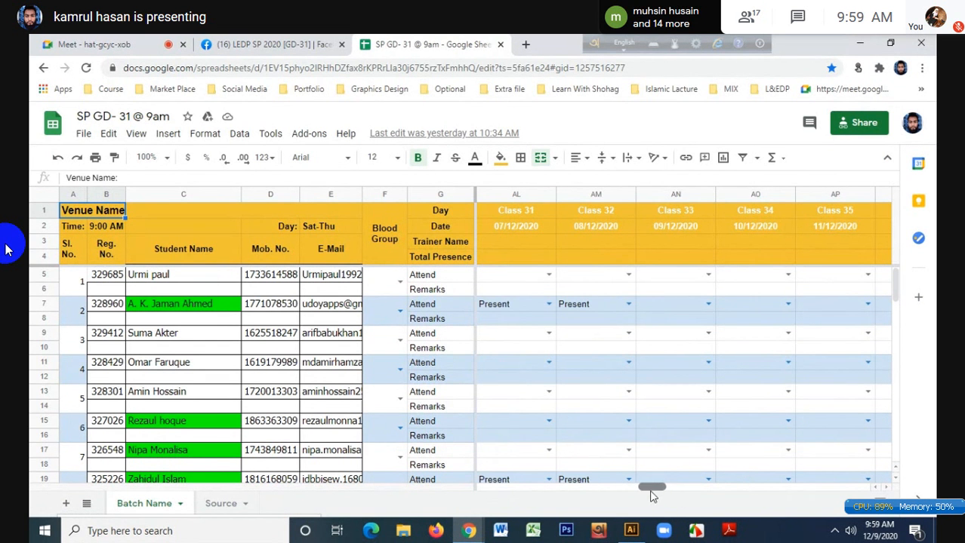
- Mark the student with serial number 2 as Present for Class 33 in the attendance sheet
click(708, 296)
click(709, 305)
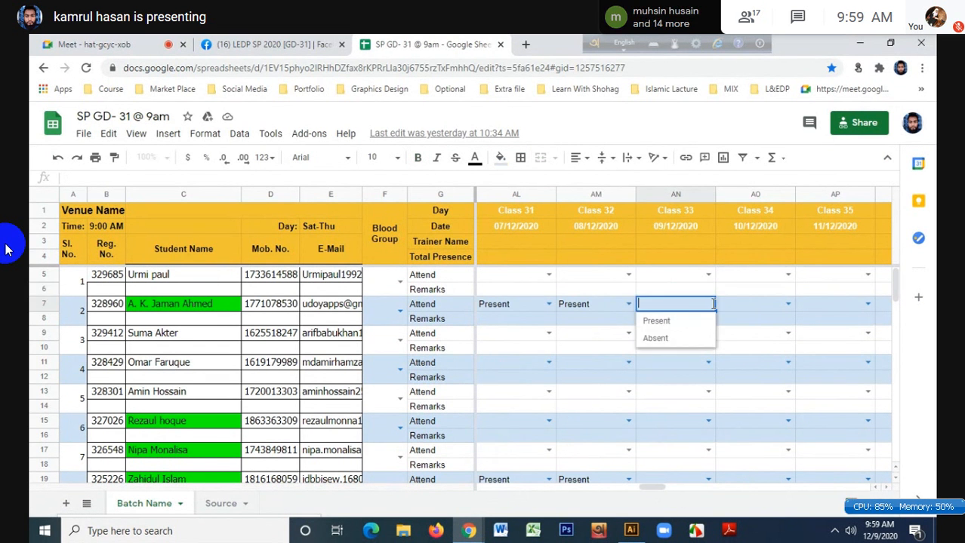
click(676, 321)
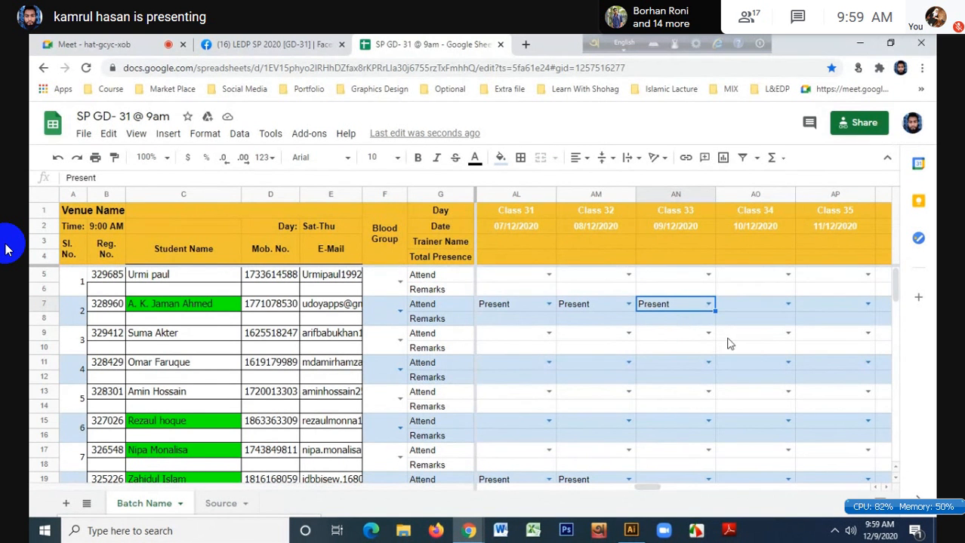
scroll(710, 341, down, 2)
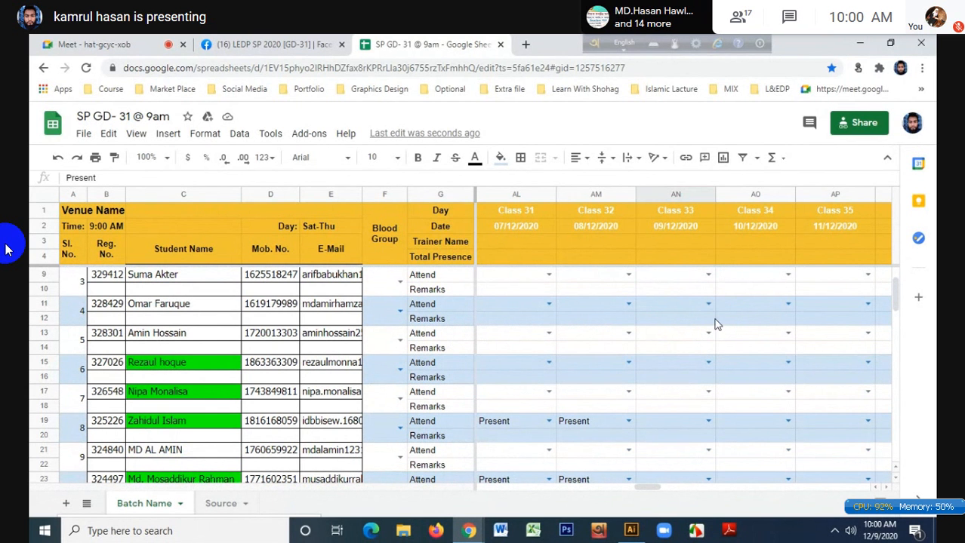
scroll(717, 325, down, 1)
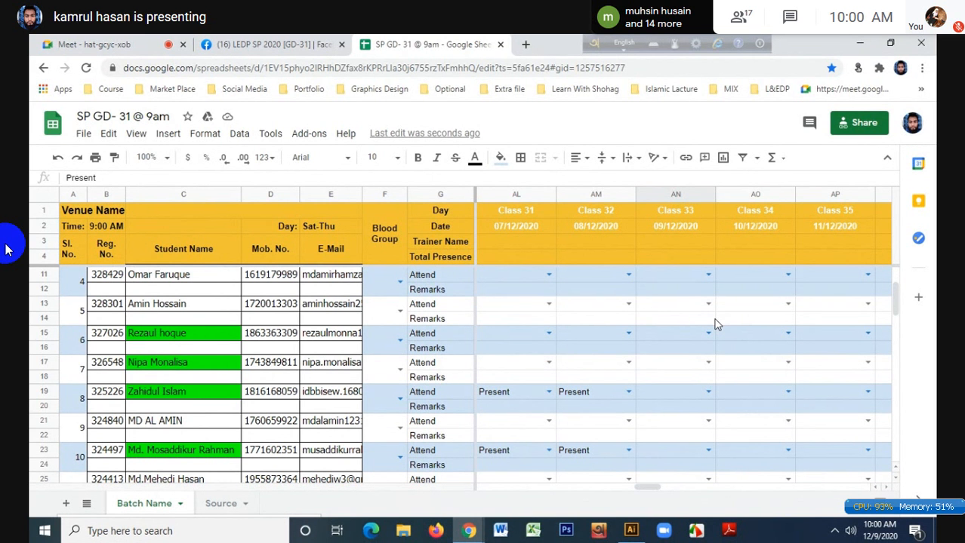
- Check the Google Meet participant list and chat to see who is attending, and return to the attendance spreadsheet
click(147, 40)
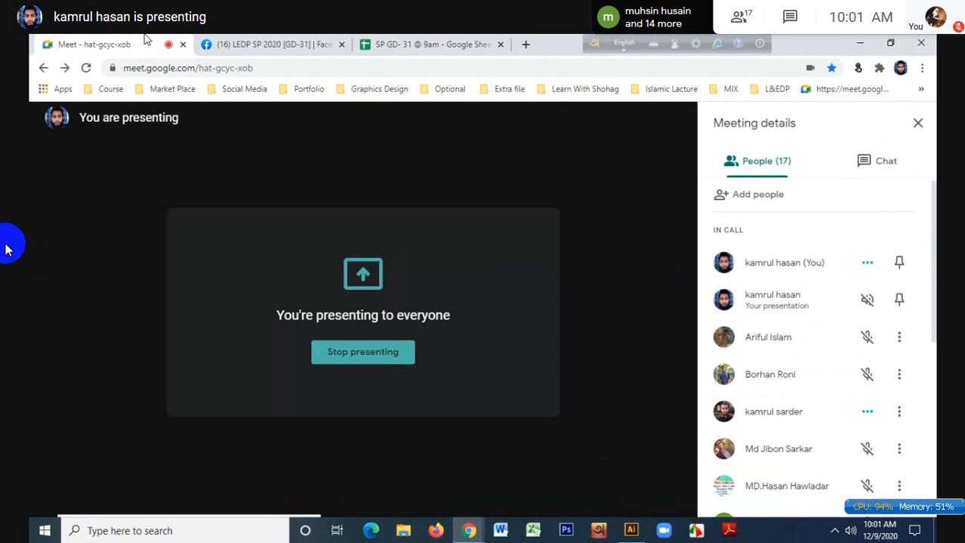
scroll(785, 398, down, 4)
scroll(785, 398, up, 4)
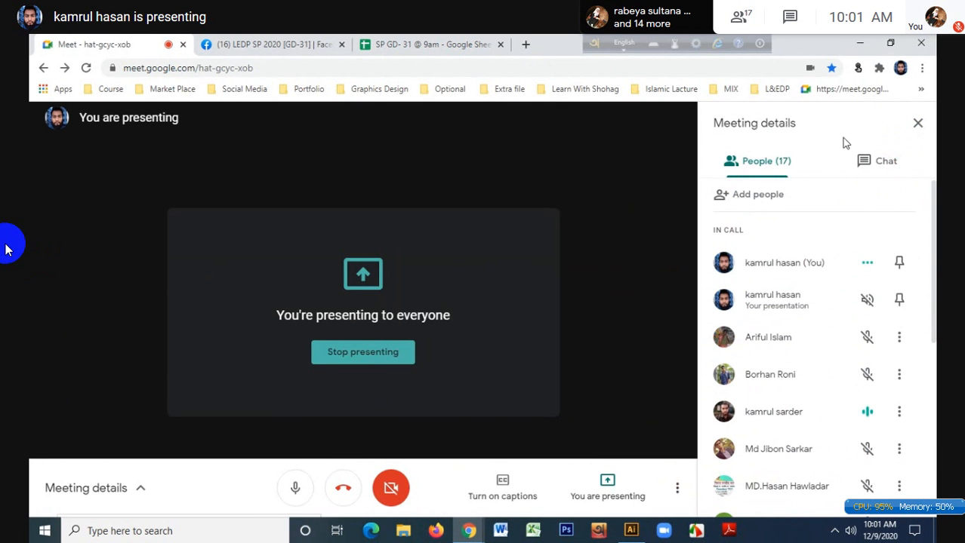
click(872, 173)
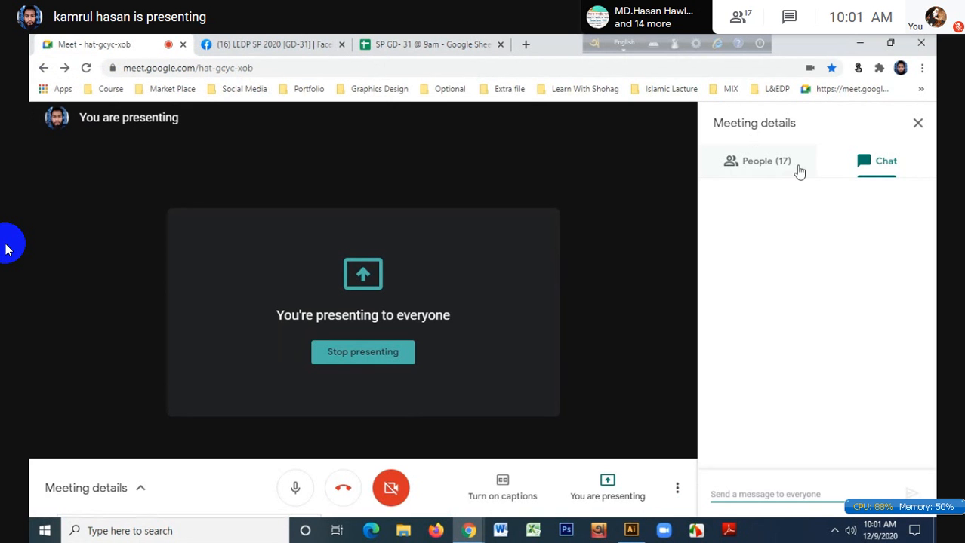
click(794, 169)
scroll(738, 351, down, 5)
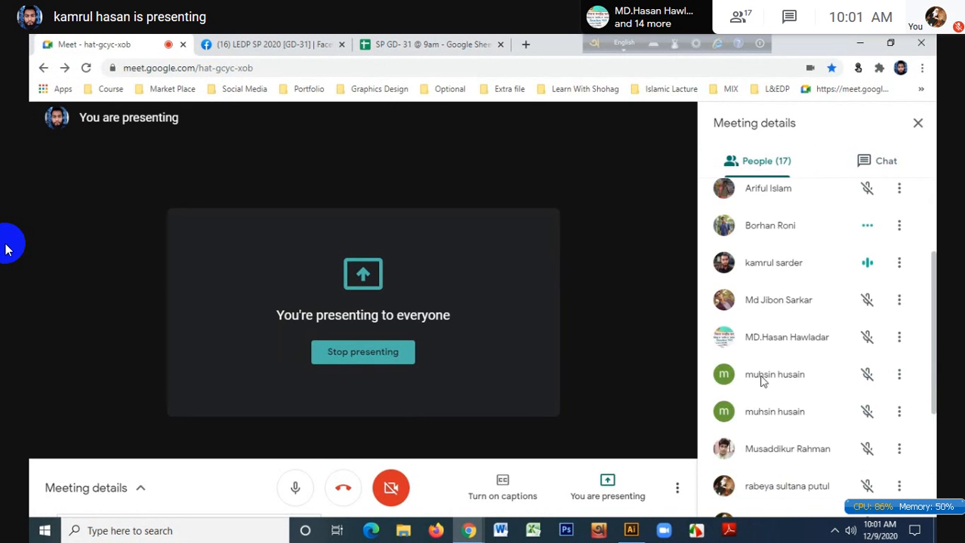
scroll(762, 381, up, 5)
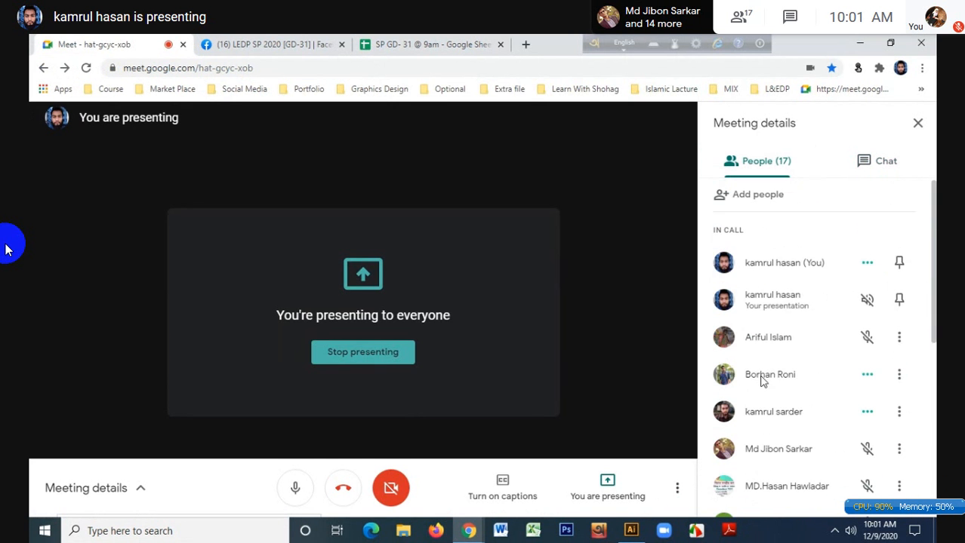
click(430, 44)
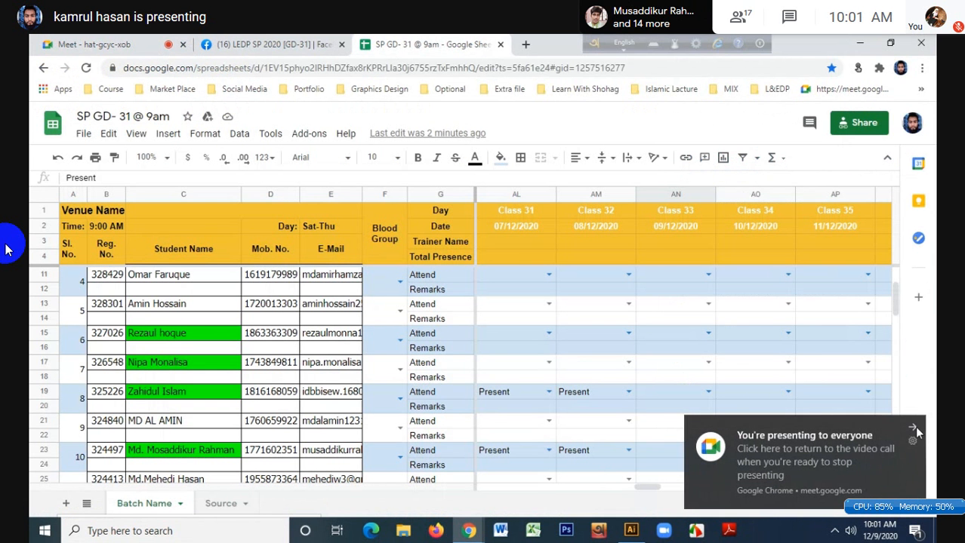
click(914, 425)
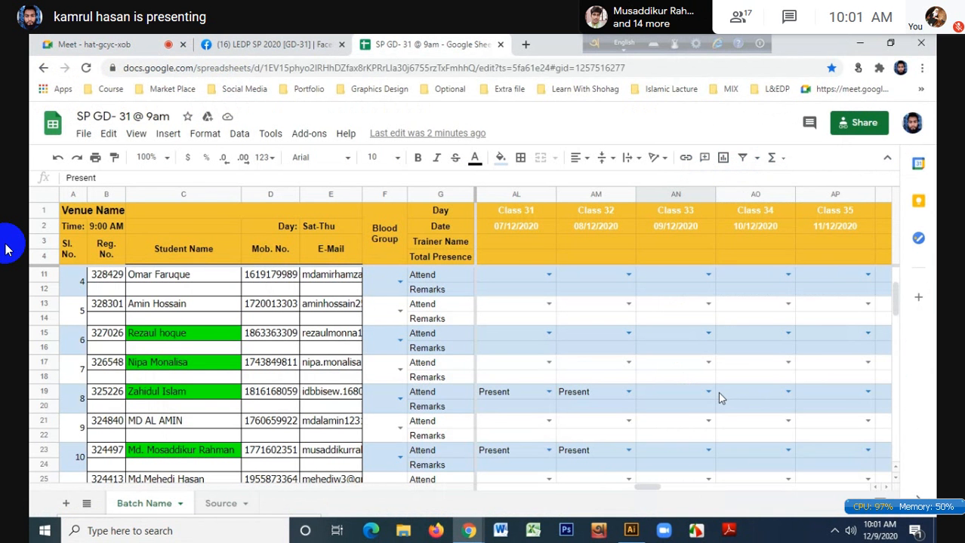
- Mark the students with serial numbers 8 and 10 as Present for Class 33
scroll(718, 394, up, 3)
scroll(717, 394, down, 4)
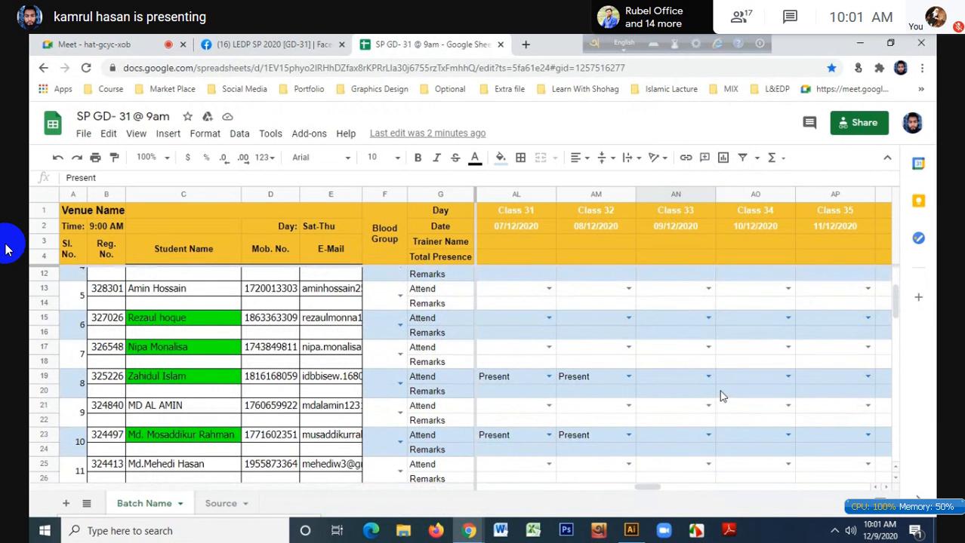
click(709, 377)
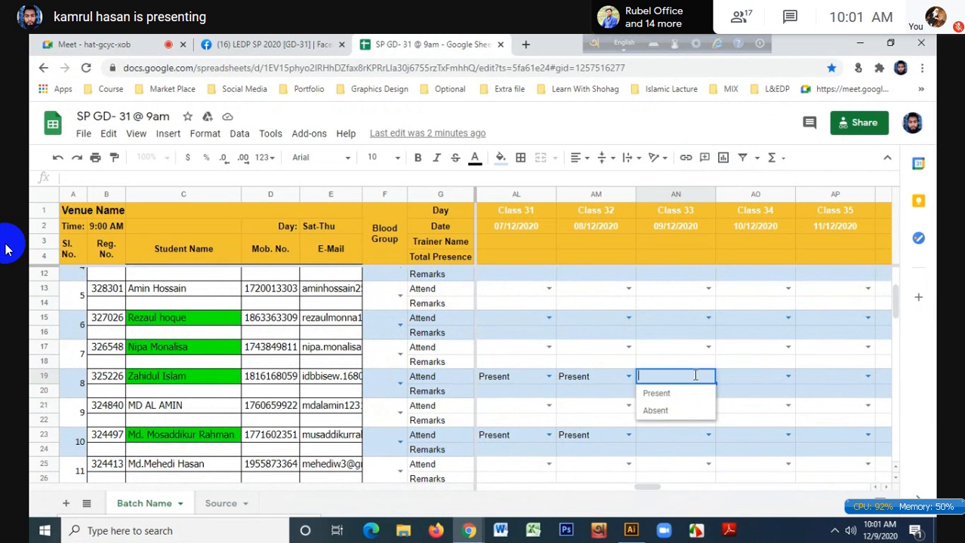
click(683, 395)
click(708, 435)
click(683, 419)
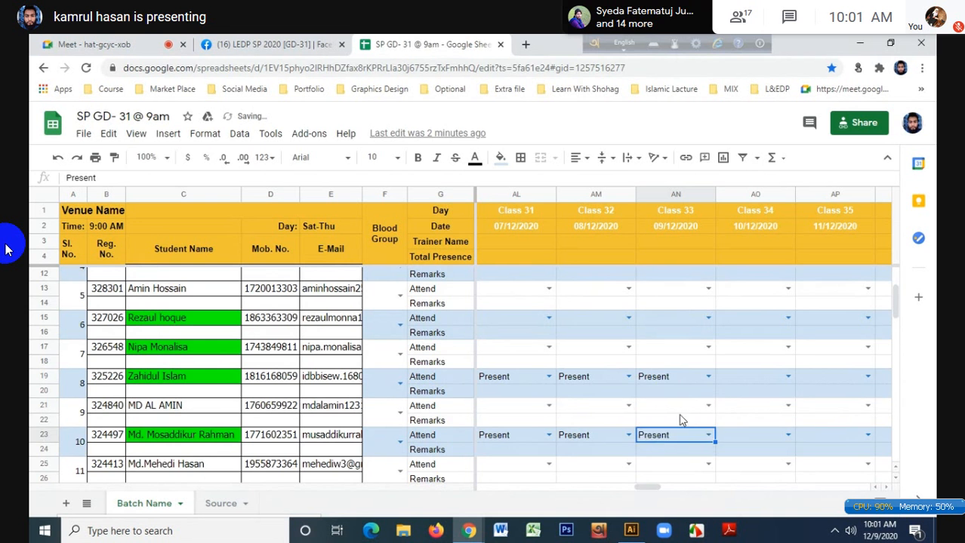
- Mark the students with serial numbers 14 and 16 as Present for Class 33
scroll(683, 414, down, 3)
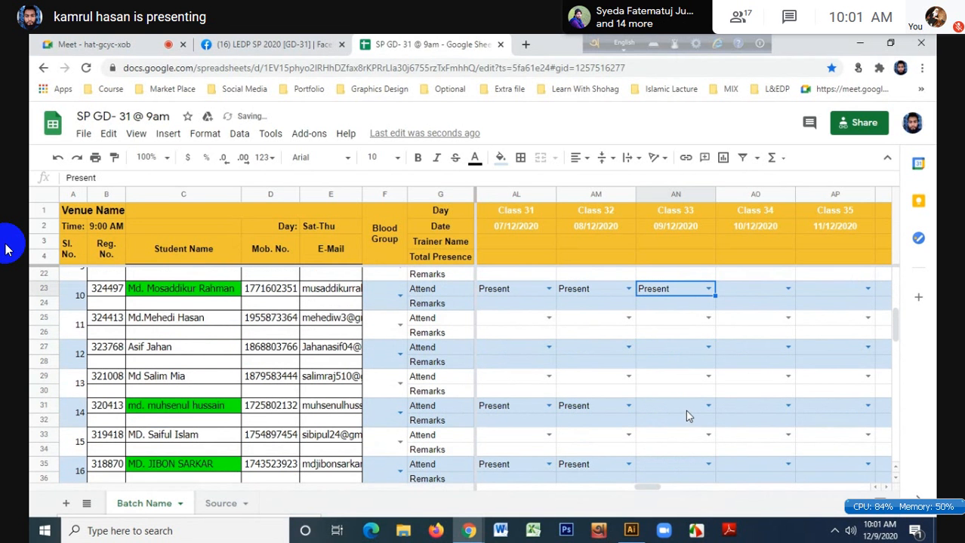
click(708, 405)
click(676, 392)
scroll(676, 392, down, 2)
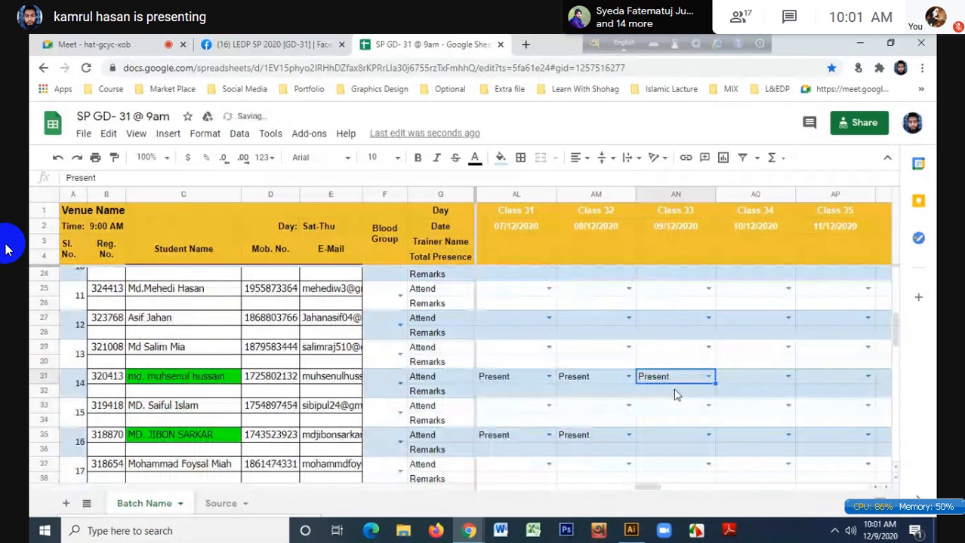
click(708, 363)
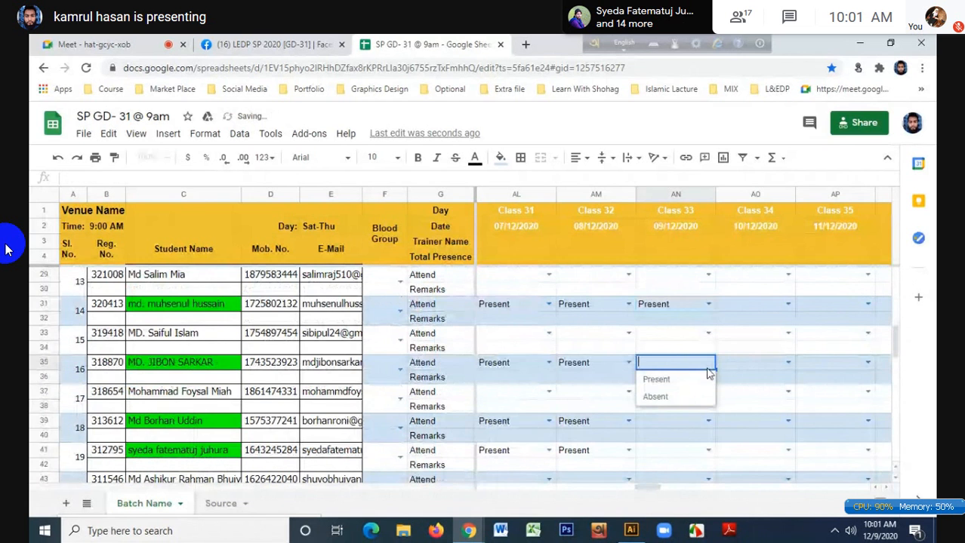
click(674, 385)
scroll(683, 392, up, 3)
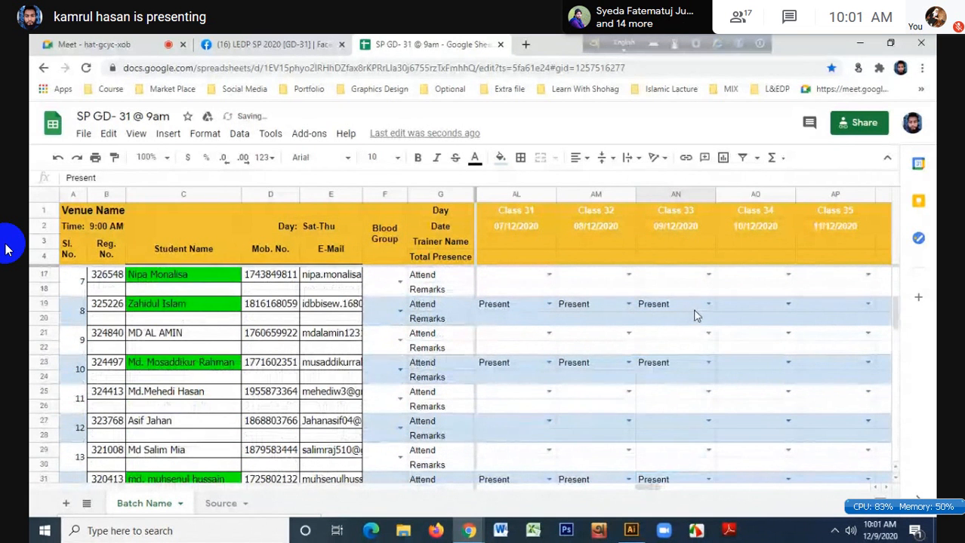
- Mark the students with serial numbers 18 and 19 as Present for Class 33
scroll(693, 314, down, 3)
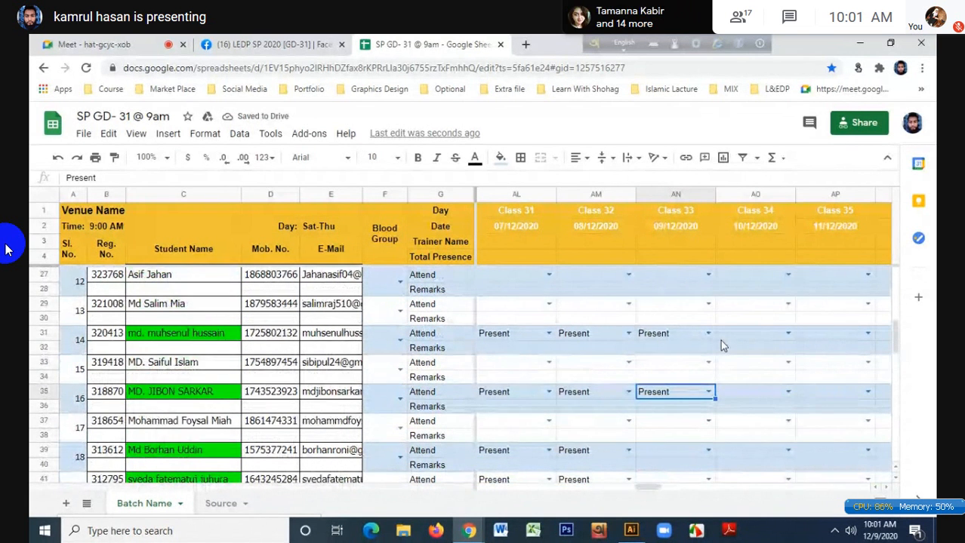
scroll(720, 345, down, 2)
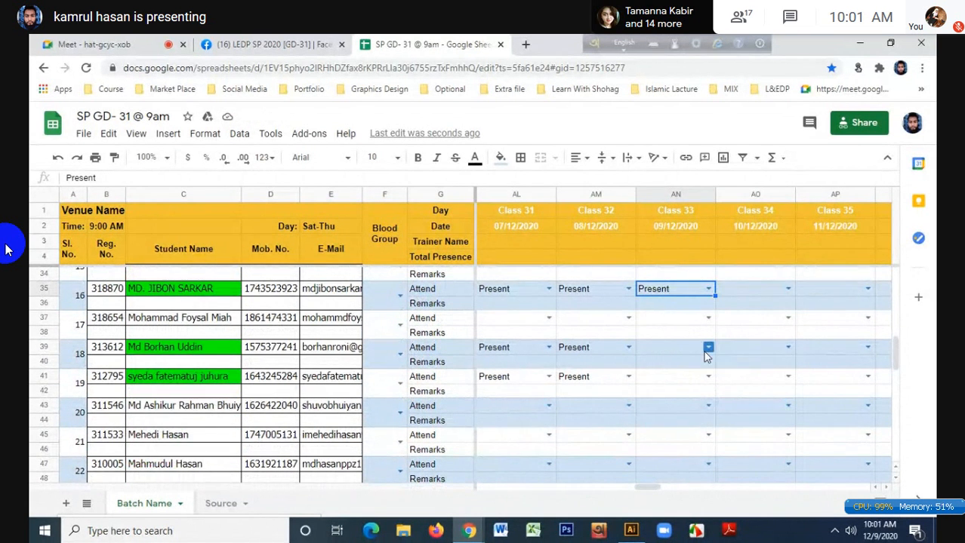
click(708, 347)
click(675, 364)
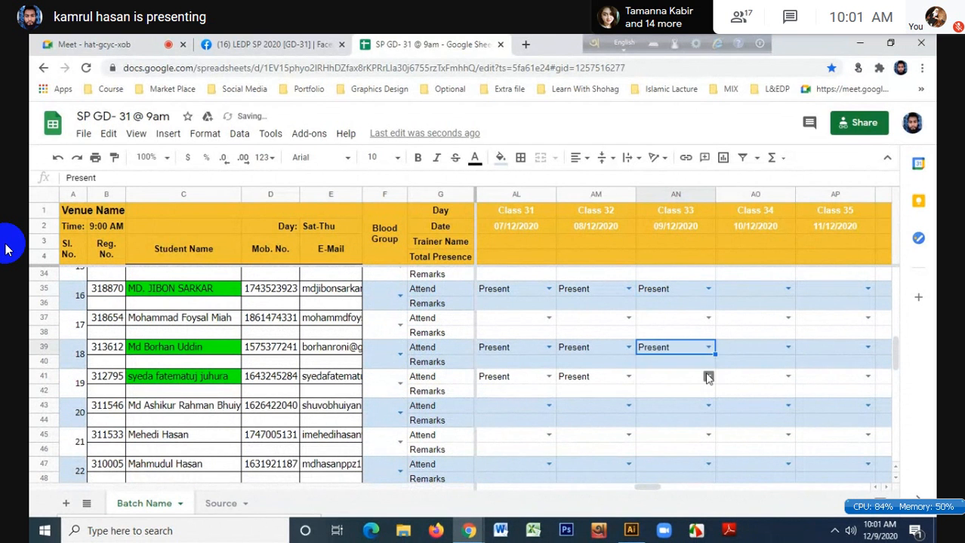
click(708, 377)
click(664, 399)
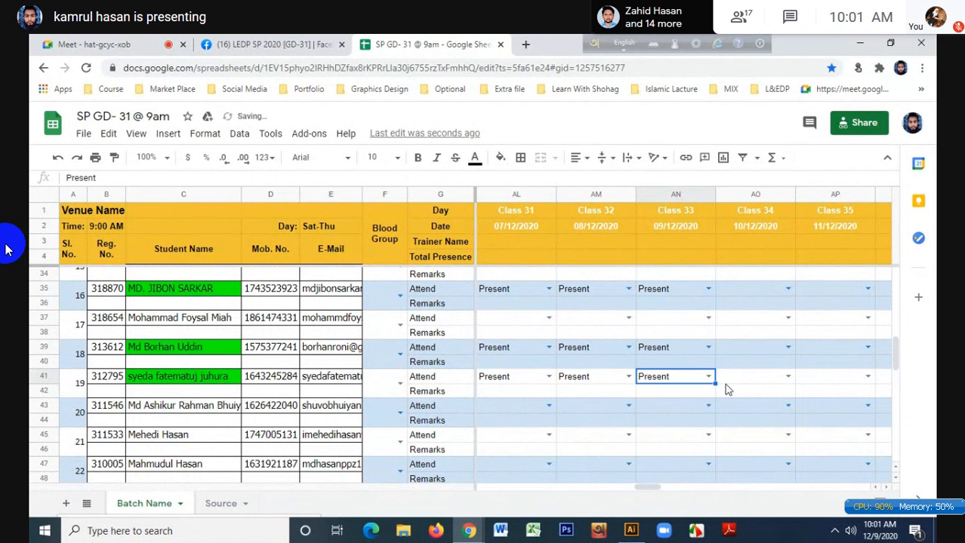
- Mark the students with serial numbers 23 and 27 as Present for Class 33
scroll(723, 383, down, 3)
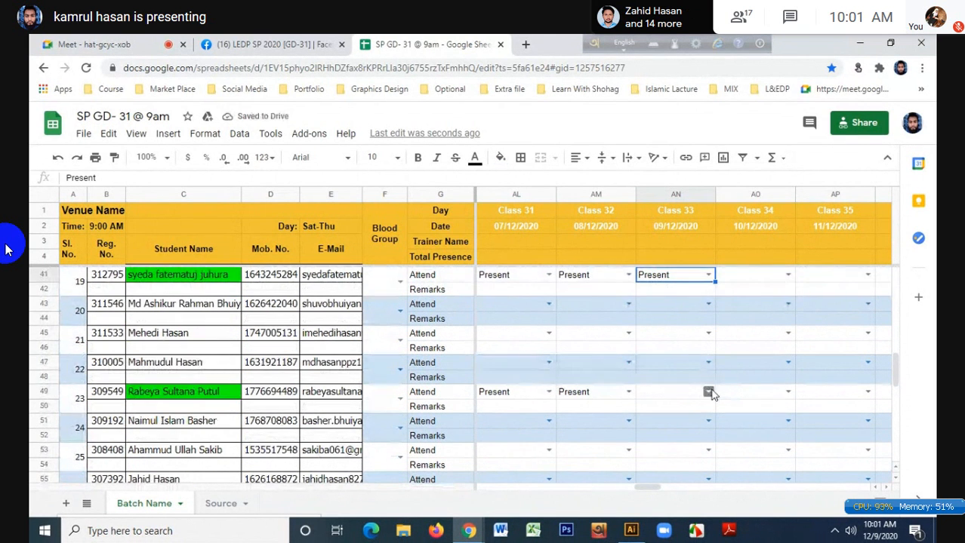
click(708, 391)
click(684, 403)
scroll(747, 403, down, 3)
scroll(747, 404, down, 1)
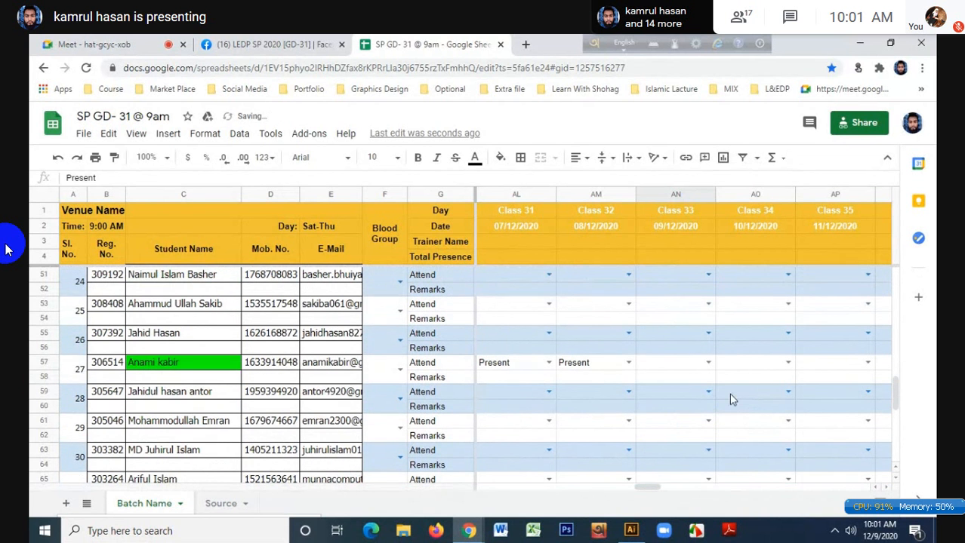
click(708, 362)
click(681, 381)
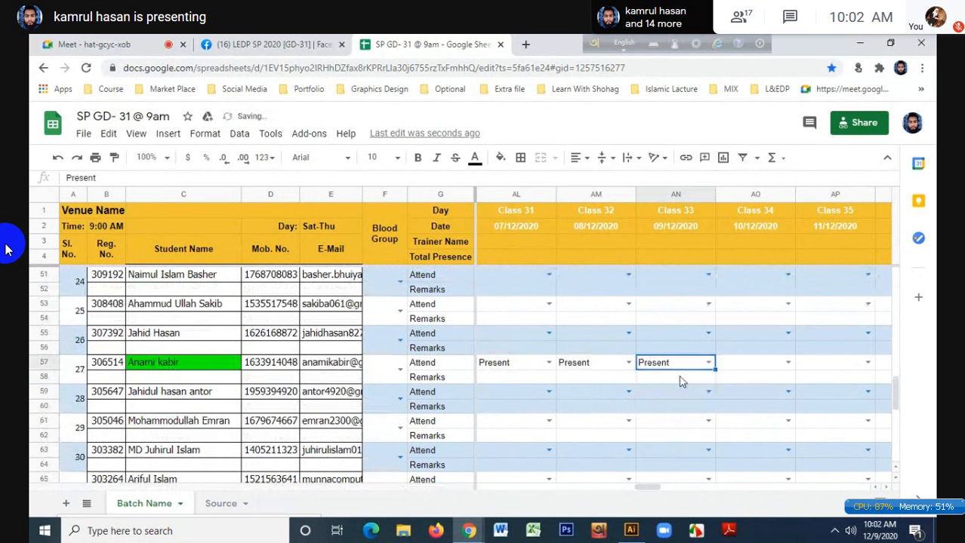
- Mark the students with serial numbers 32, 36 and 37 as Present for Class 33
scroll(680, 381, down, 3)
click(708, 365)
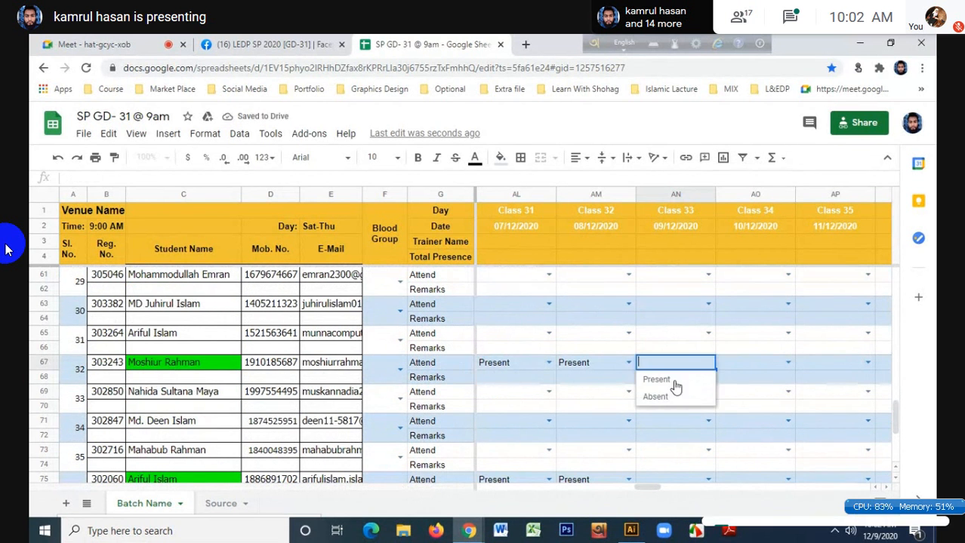
click(674, 379)
scroll(687, 387, down, 2)
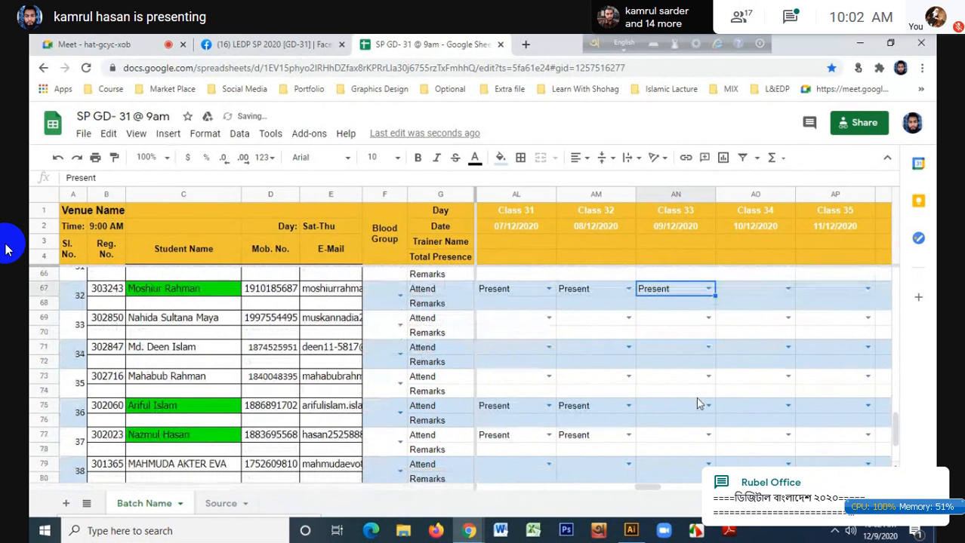
click(708, 405)
click(676, 398)
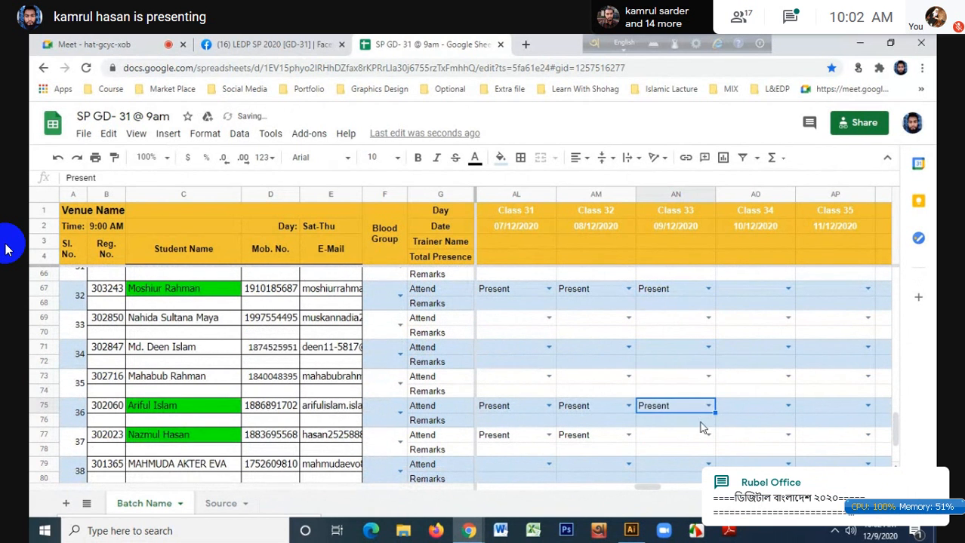
click(708, 435)
click(674, 417)
scroll(726, 409, down, 3)
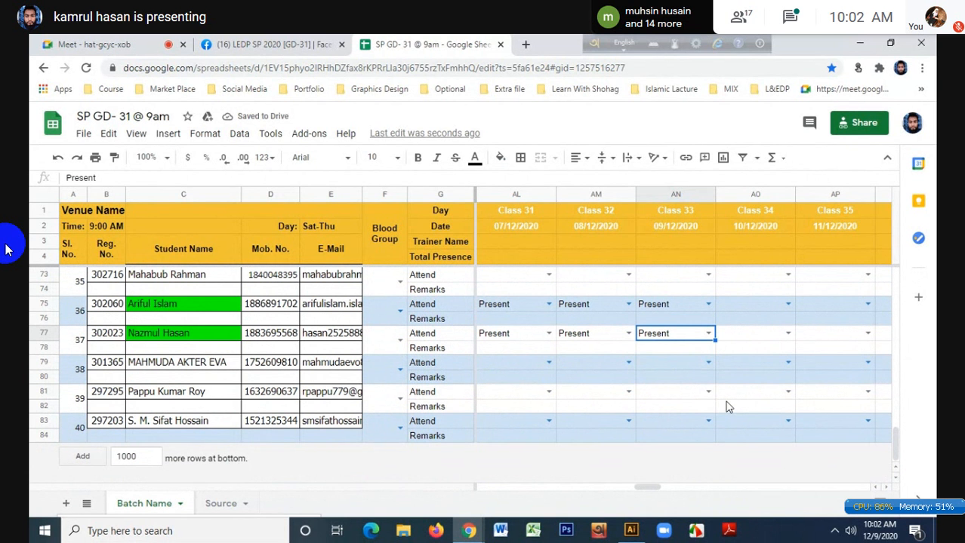
- Review the Class 33 attendance, close the spreadsheet, and look at the homework posts in the LEDP SP 2020 [GD-31] Facebook group
mouse_move(647, 487)
mouse_down()
mouse_move(492, 490)
mouse_move(677, 495)
mouse_move(657, 493)
mouse_up()
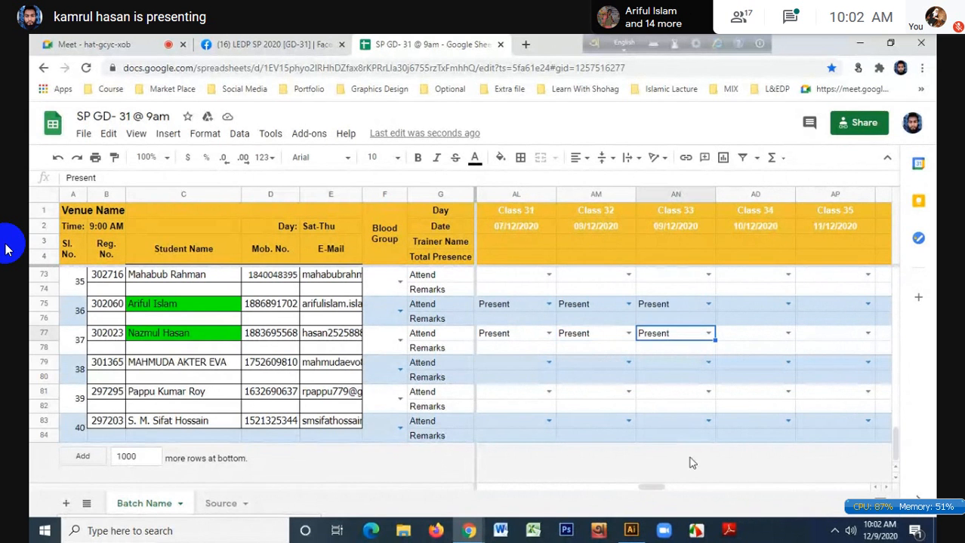
scroll(702, 398, up, 20)
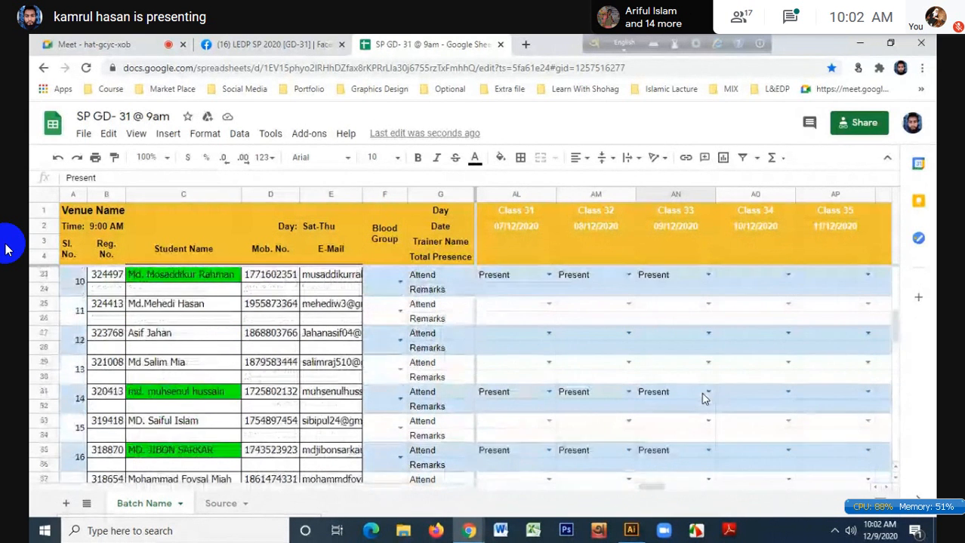
scroll(702, 399, up, 1)
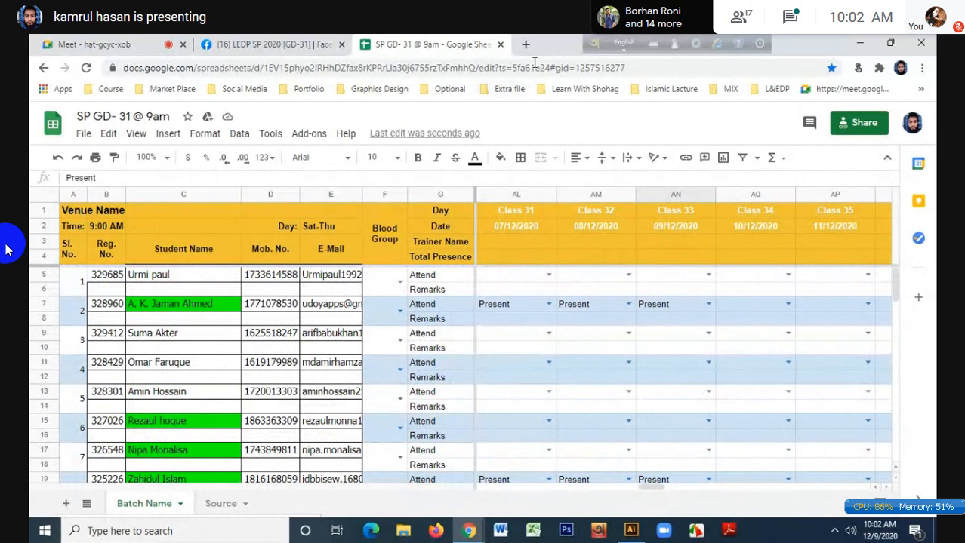
click(500, 44)
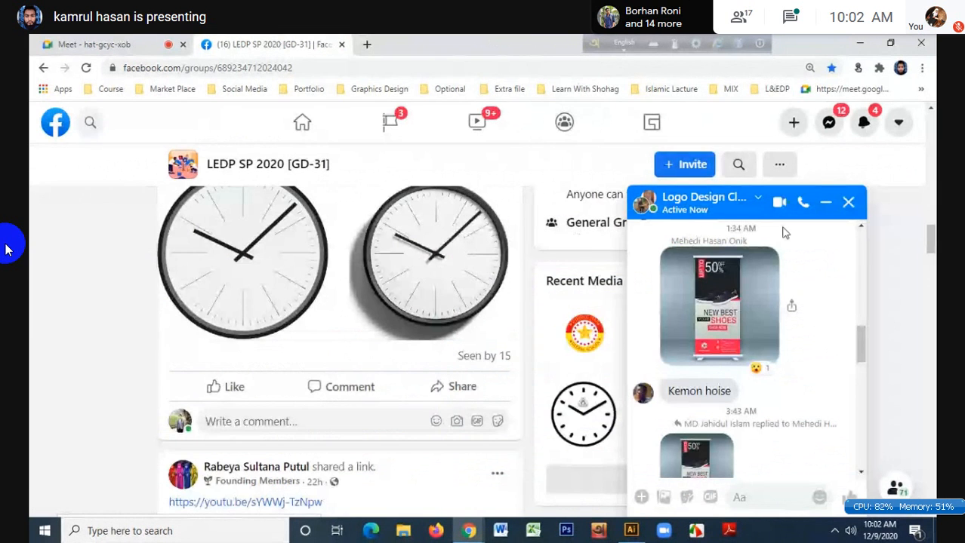
scroll(340, 332, up, 10)
scroll(340, 332, up, 3)
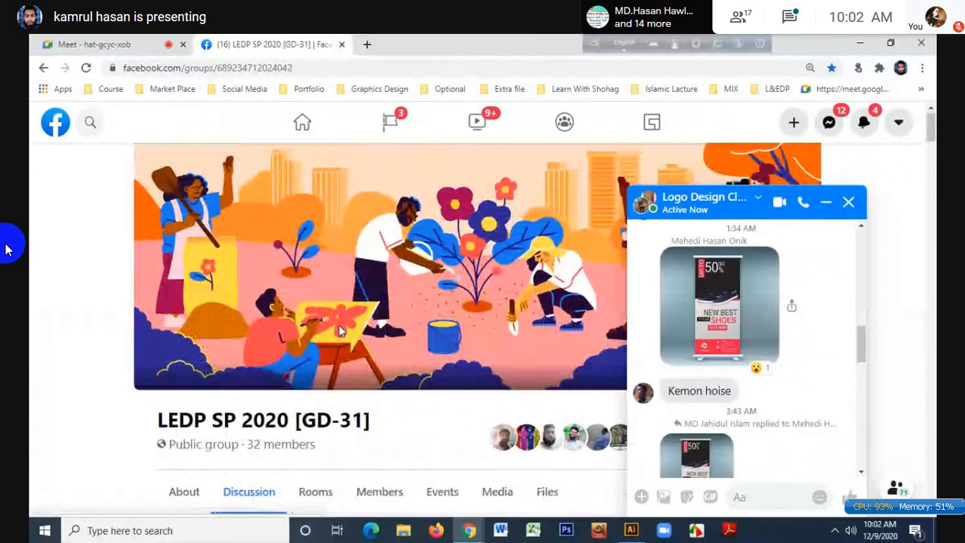
scroll(341, 332, down, 6)
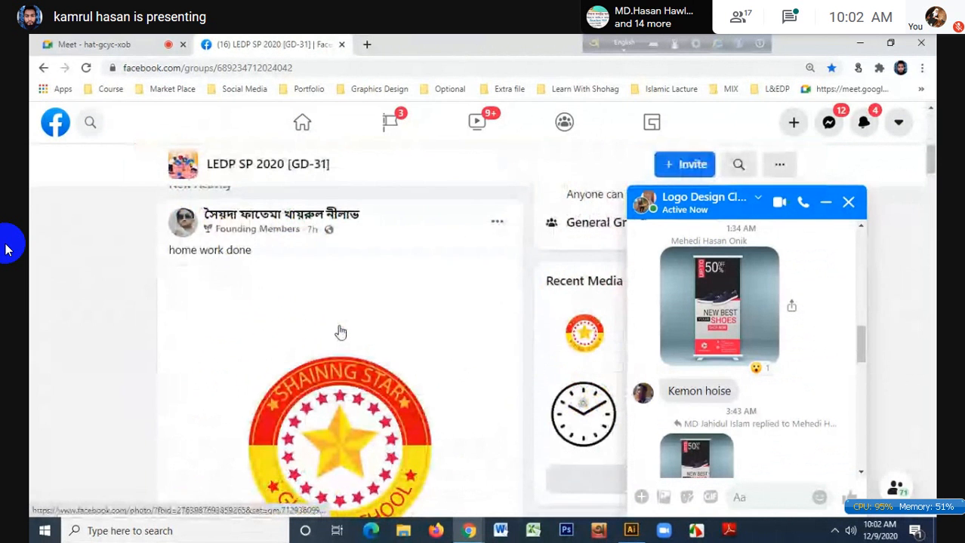
- Open the Logo Design Class group chat in Messenger and read back to the shoe roll-up banner image
scroll(341, 332, down, 1)
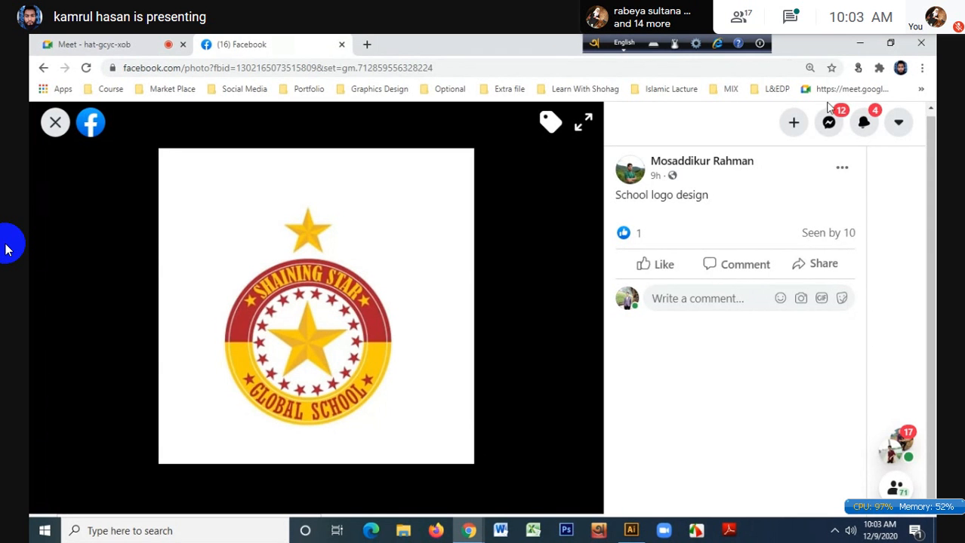
click(828, 125)
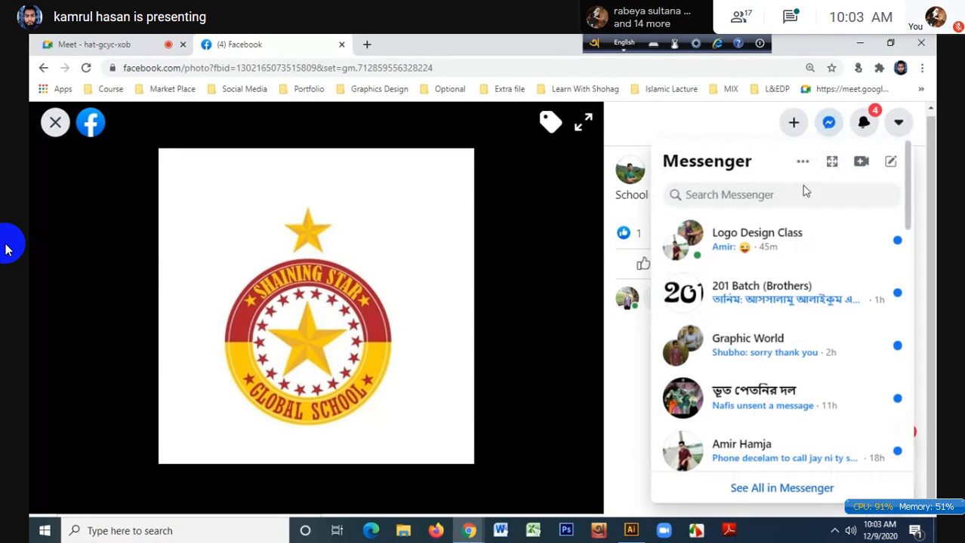
click(722, 241)
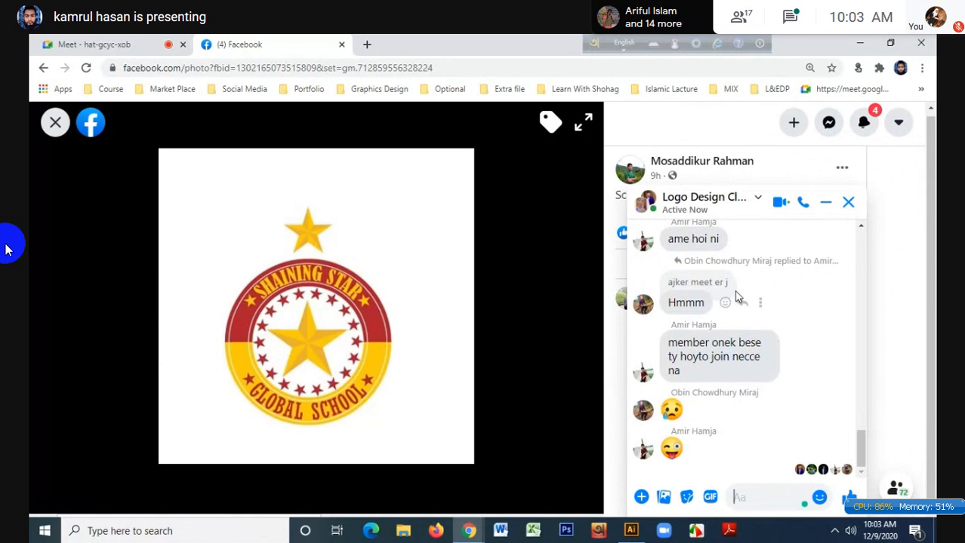
scroll(738, 297, up, 5)
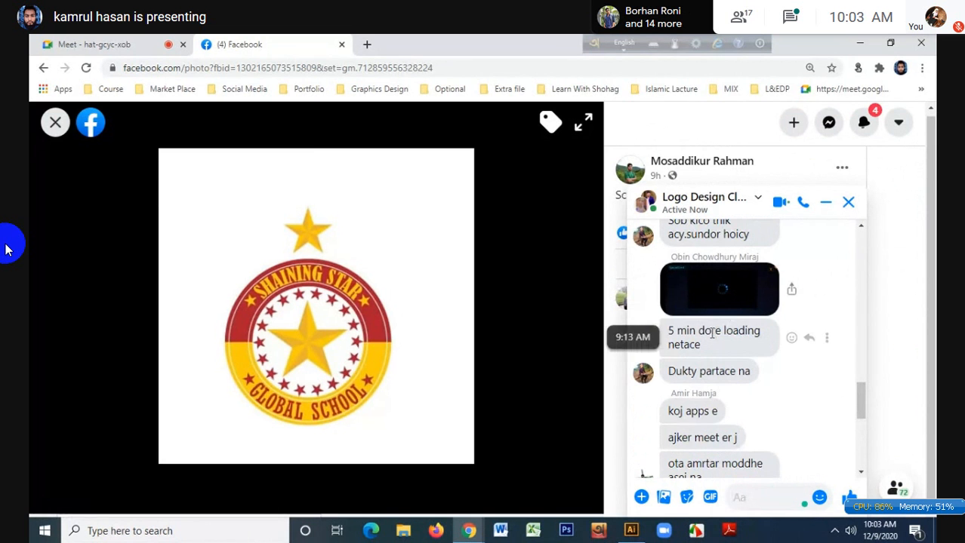
drag(712, 333, 753, 332)
scroll(752, 332, up, 6)
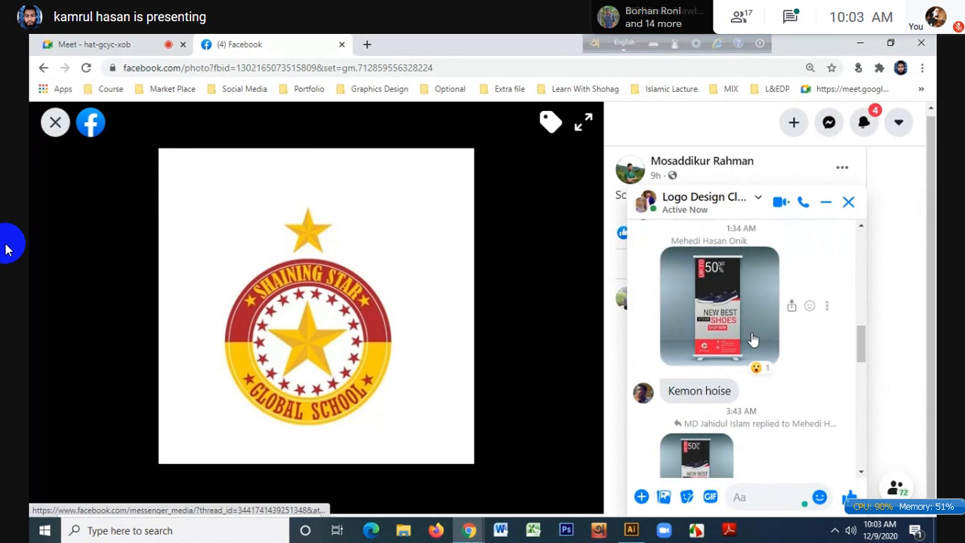
- Open the notification about reactions to the photo in the Graphic Design WORLD group and minimize the Logo Design Class chat
click(863, 123)
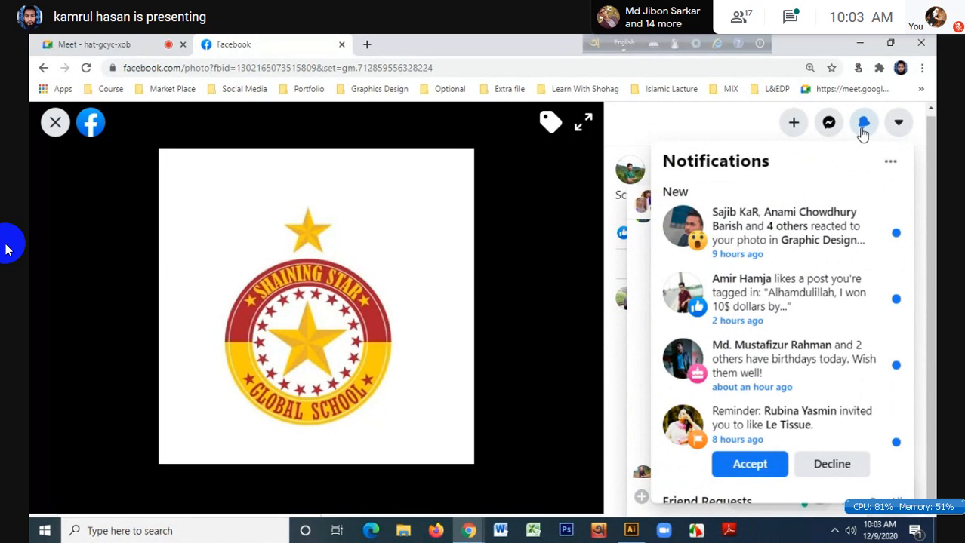
click(798, 240)
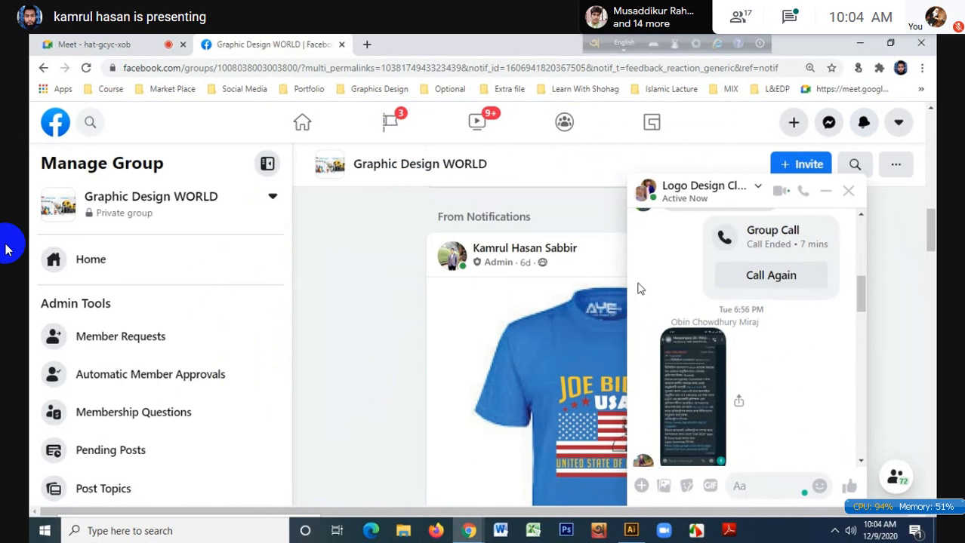
scroll(712, 306, down, 3)
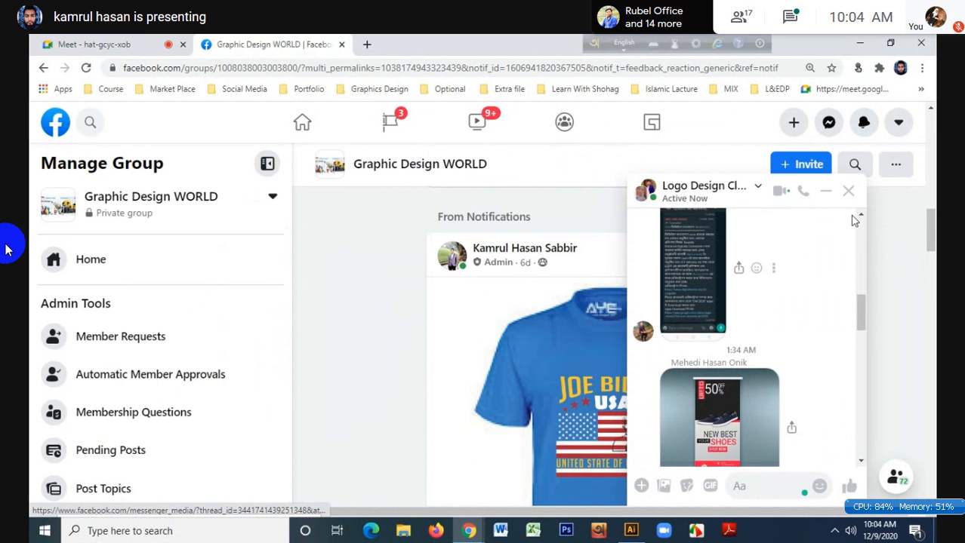
click(825, 195)
scroll(679, 276, down, 3)
scroll(675, 281, up, 3)
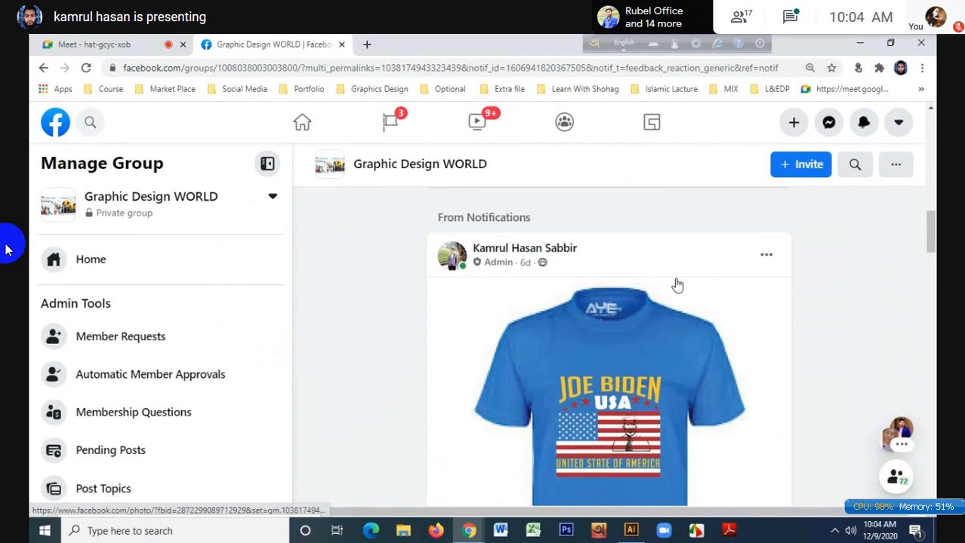
- Look over the Joe Biden T-shirt post and read the comments below it
scroll(675, 285, down, 2)
scroll(675, 287, down, 2)
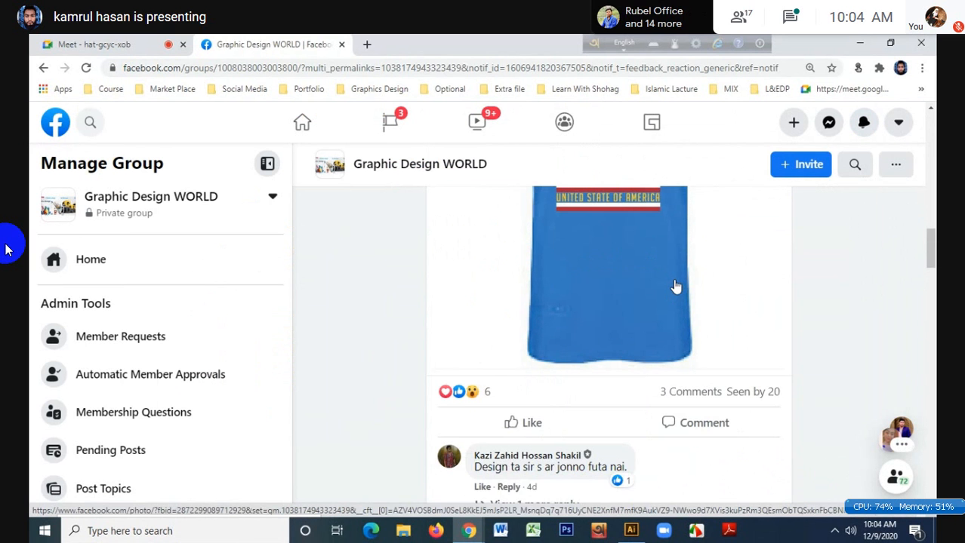
scroll(676, 287, down, 2)
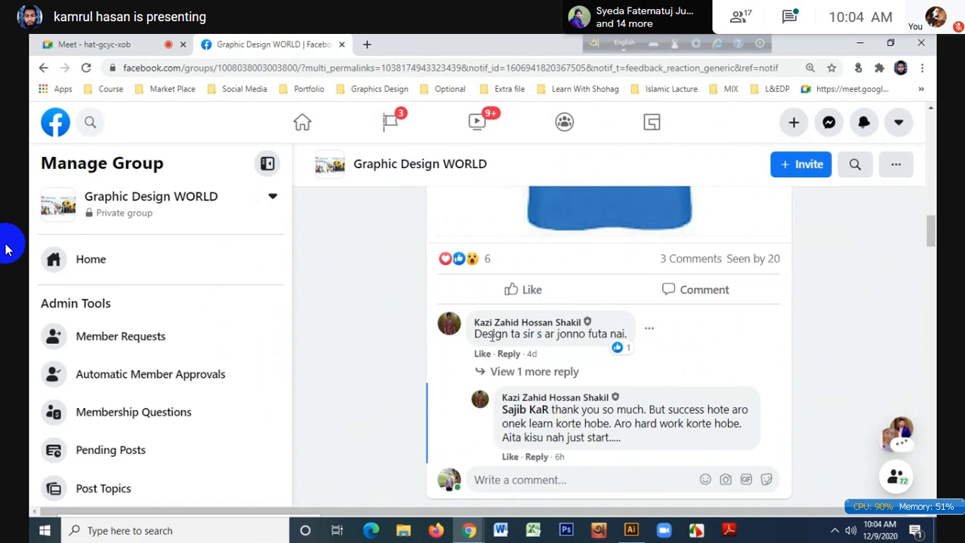
drag(492, 337, 578, 338)
click(577, 338)
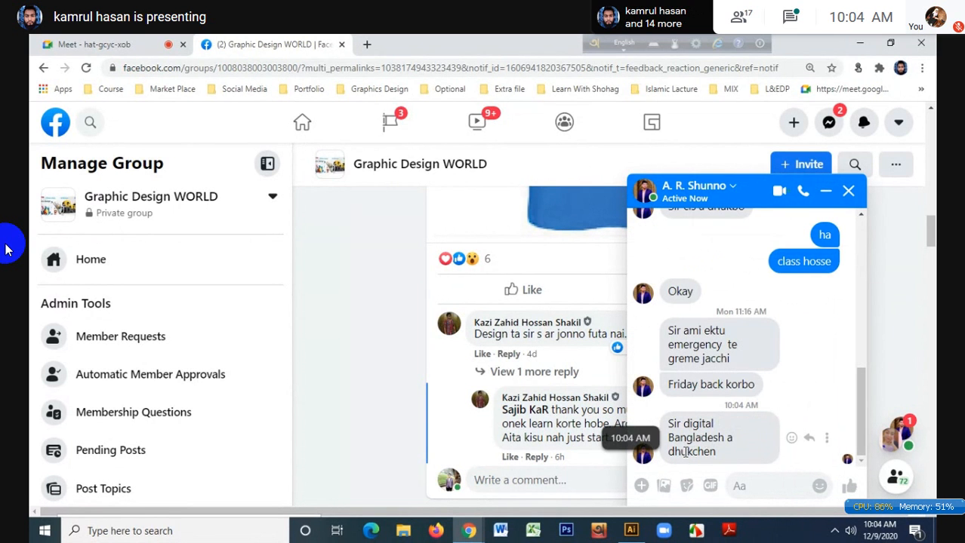
- Reply "na kan" to the message about Digital Bangladesh in the open private chat
click(759, 485)
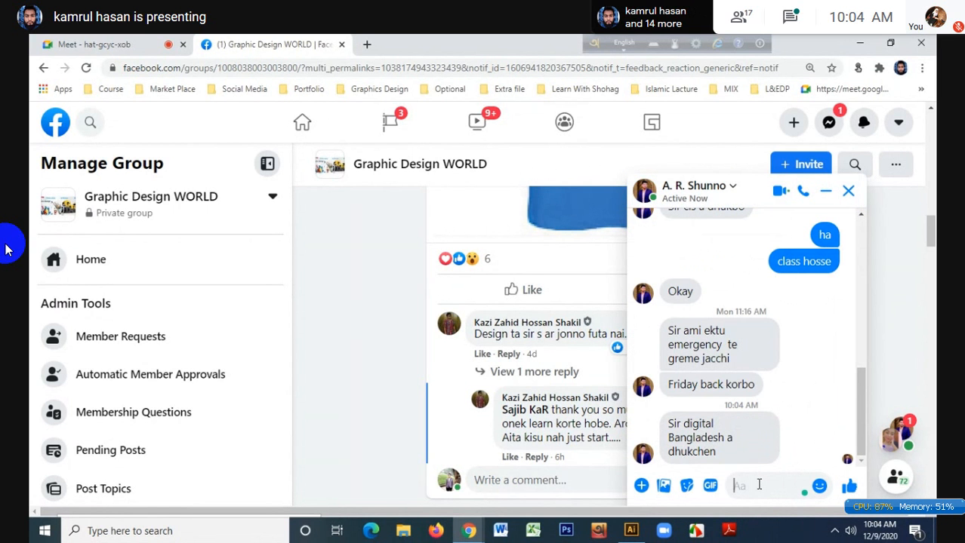
text(na)
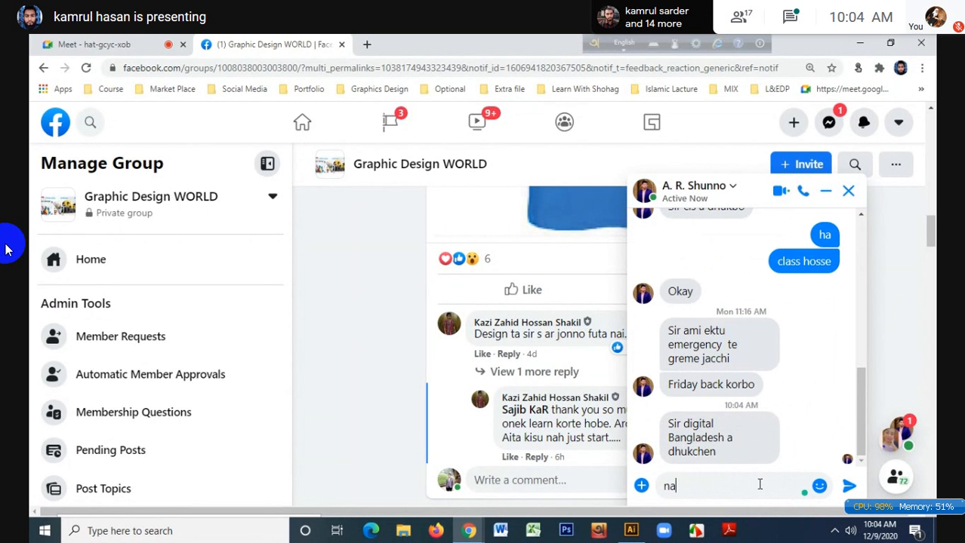
text( kan)
key(Return)
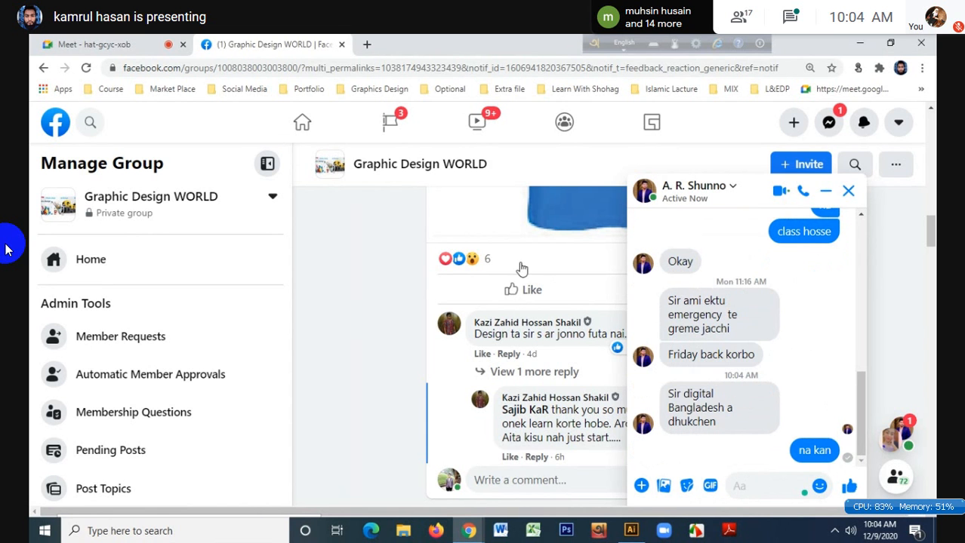
- Open a new browser tab and check the Google Meet call before returning to the blank tab
click(368, 44)
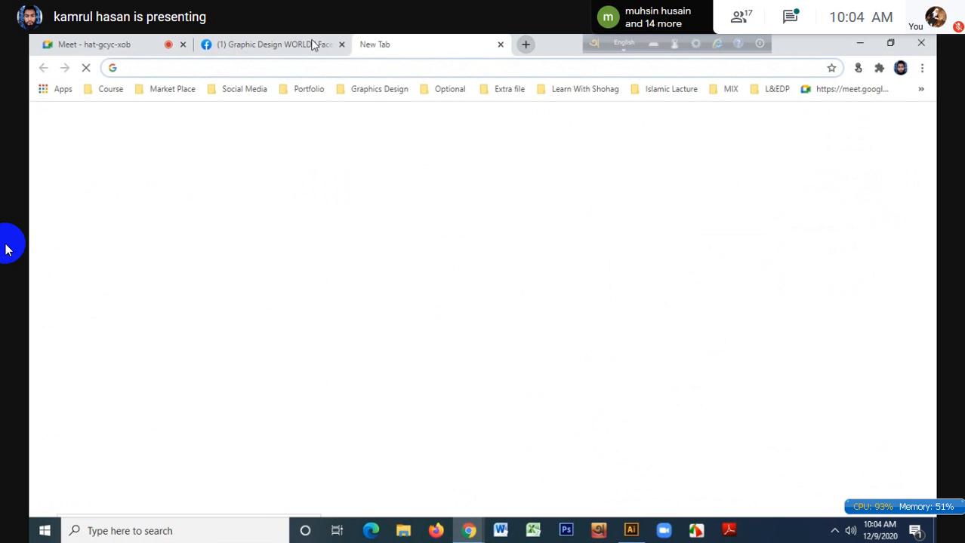
click(100, 42)
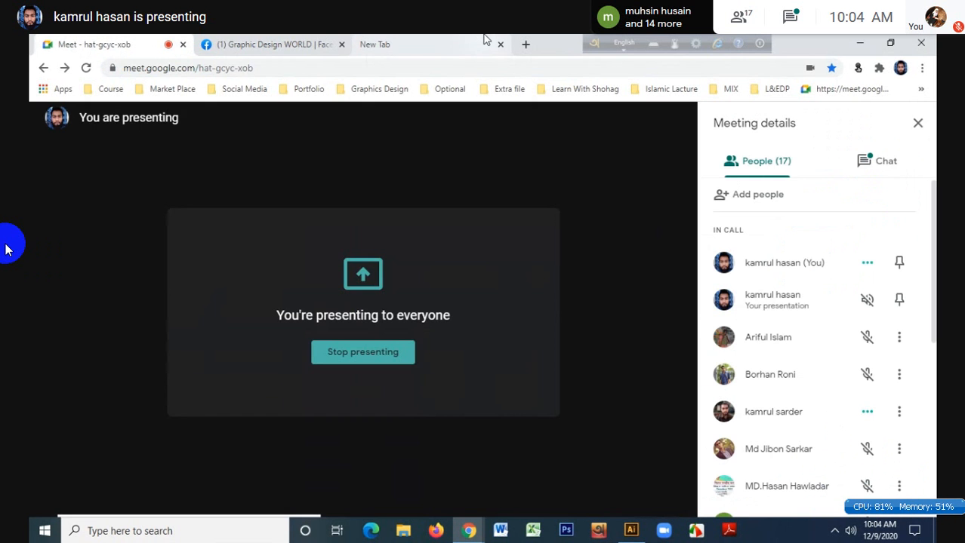
click(426, 43)
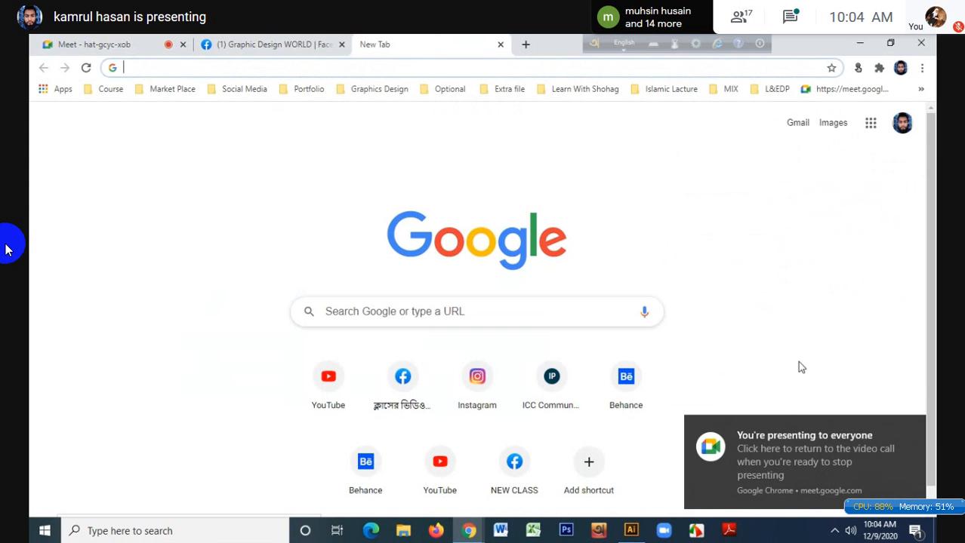
mouse_move(911, 427)
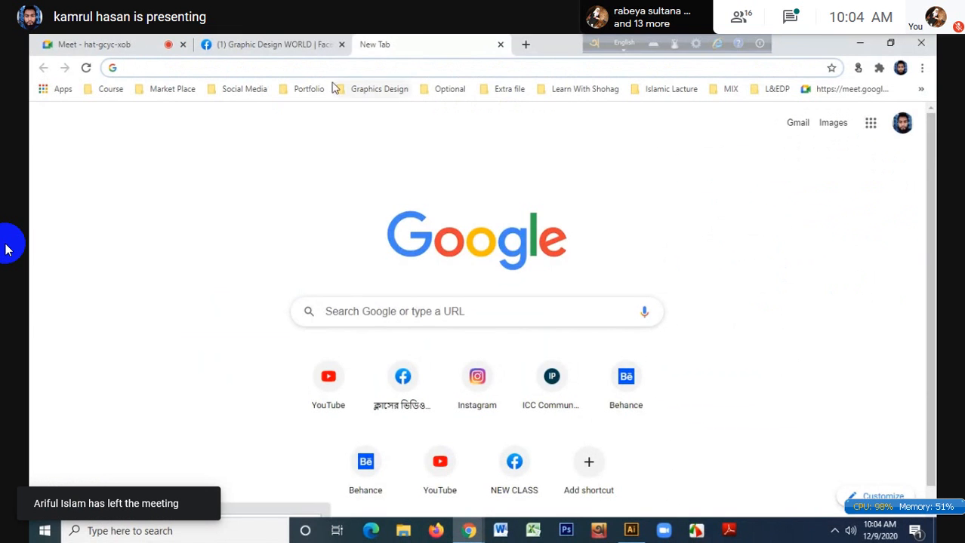
- Return to Facebook, read the latest messages in the Logo Design Class chat, and minimize that chat
click(264, 42)
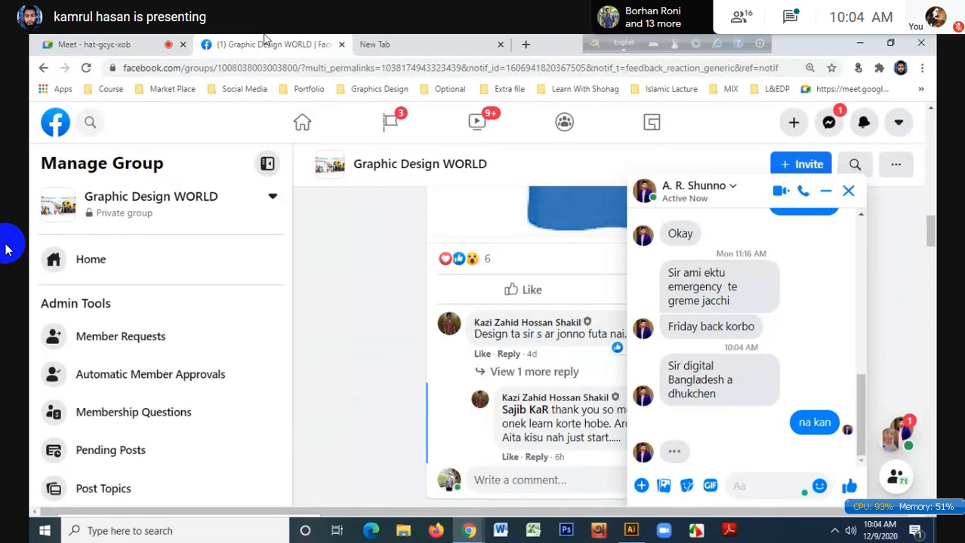
mouse_move(892, 438)
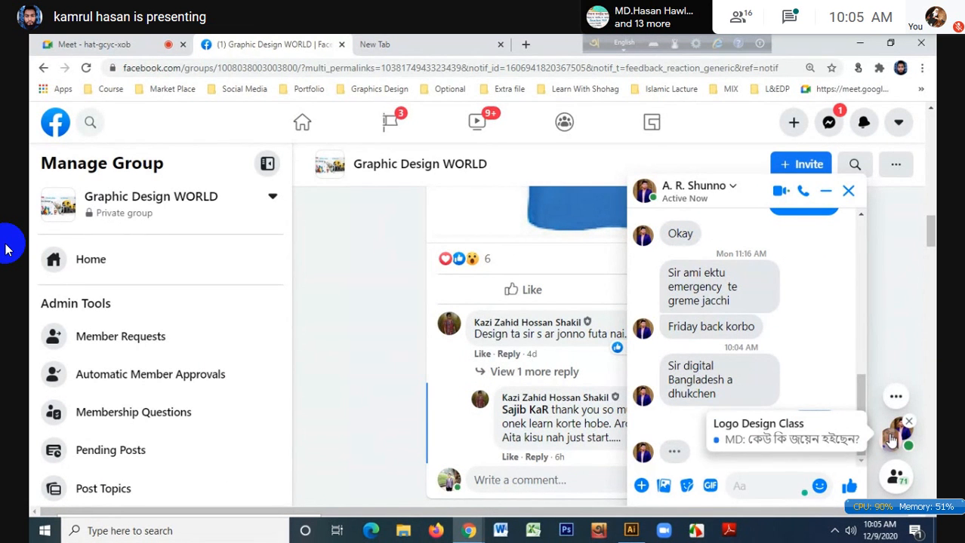
click(892, 438)
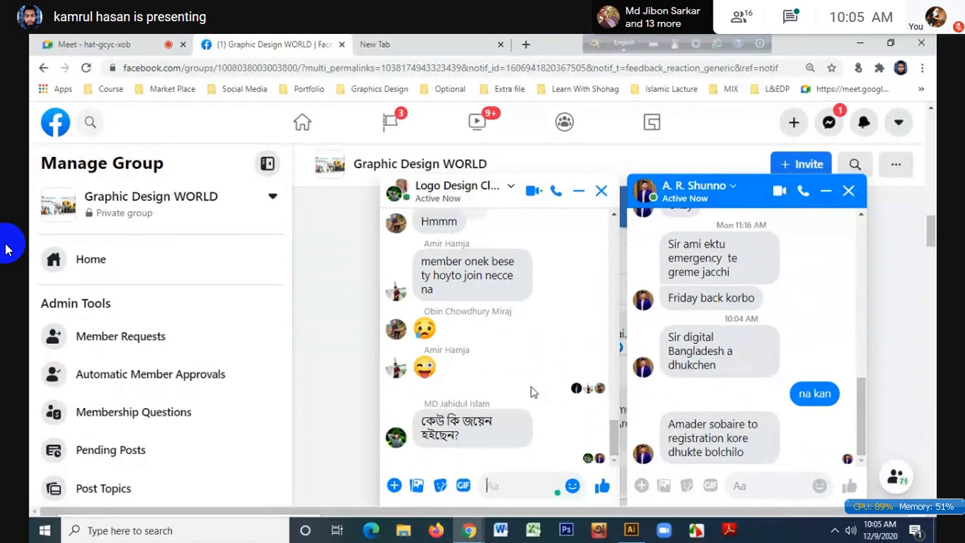
scroll(532, 391, up, 5)
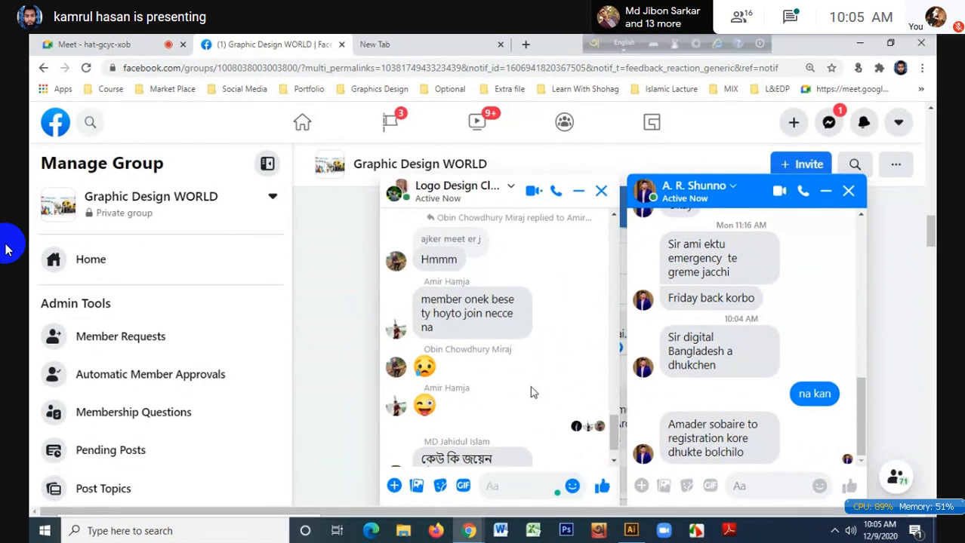
click(577, 195)
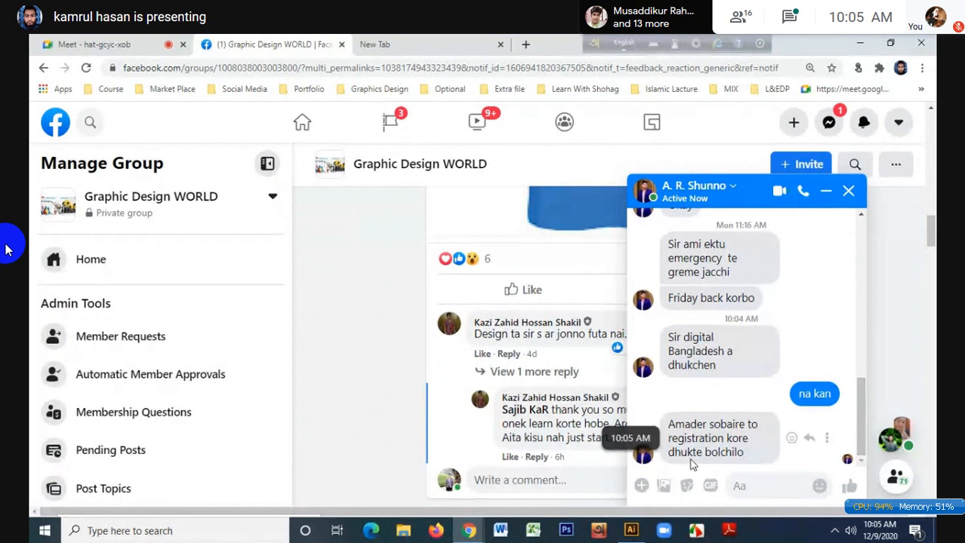
- Reply "ha duken" to the message about registration in the open private chat
click(765, 486)
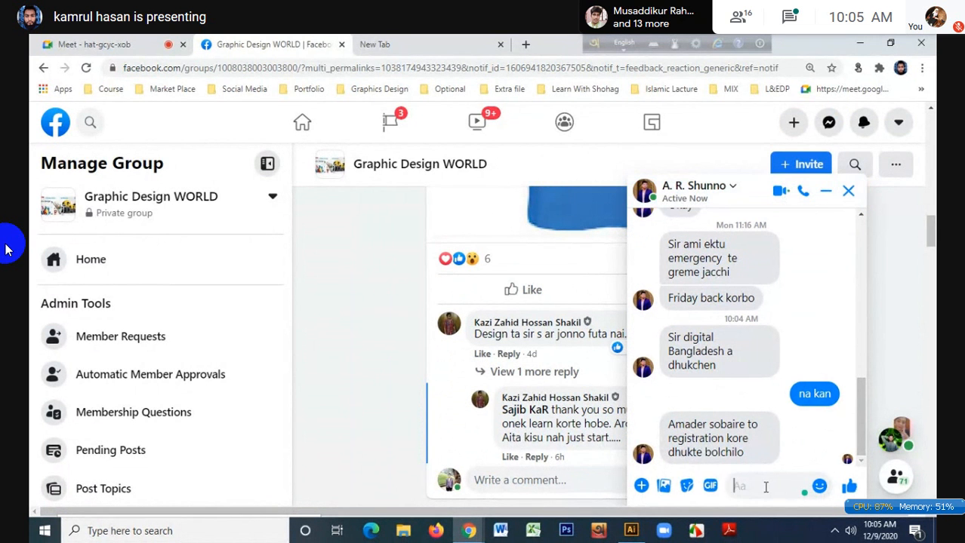
text(ha d)
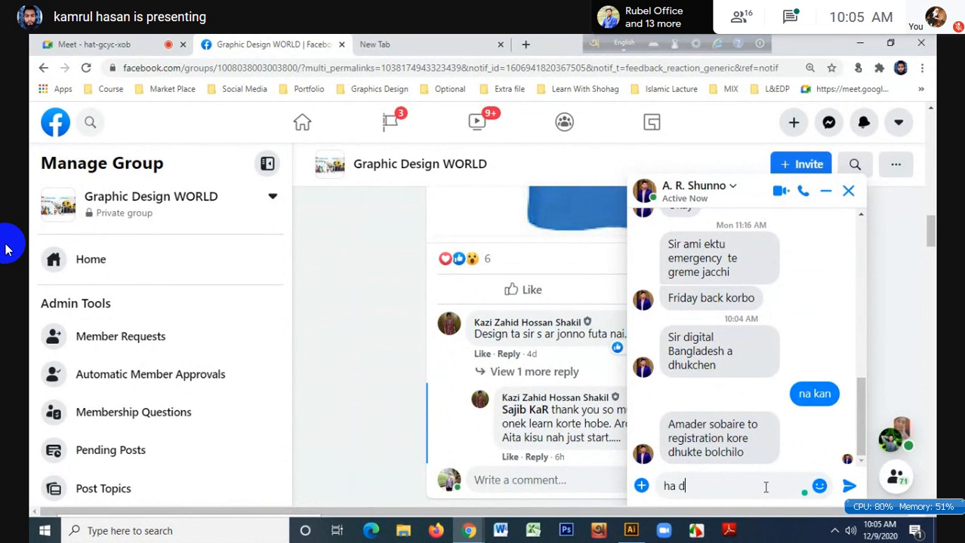
text(uken)
key(Return)
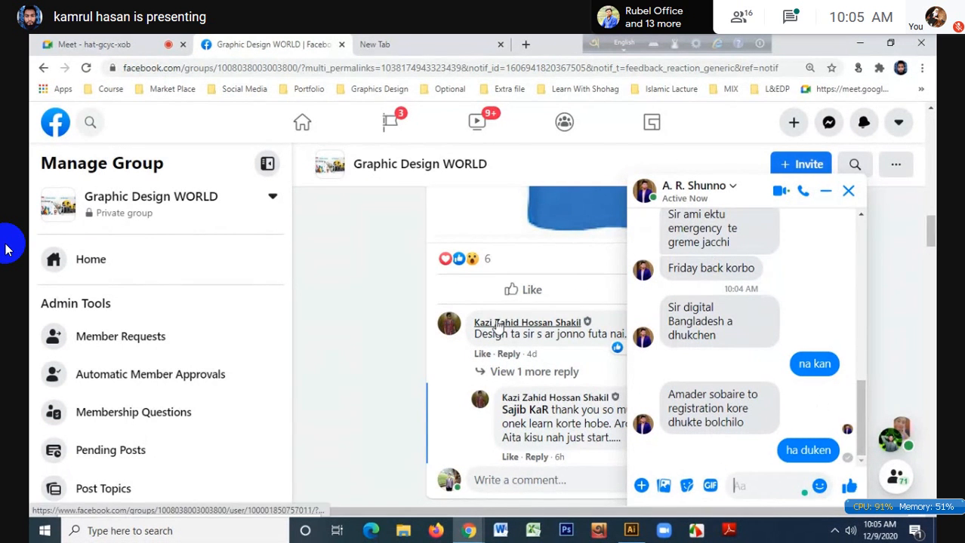
- Switch to the Google Meet call and stop presenting the screen
key(ctrl+Tab)
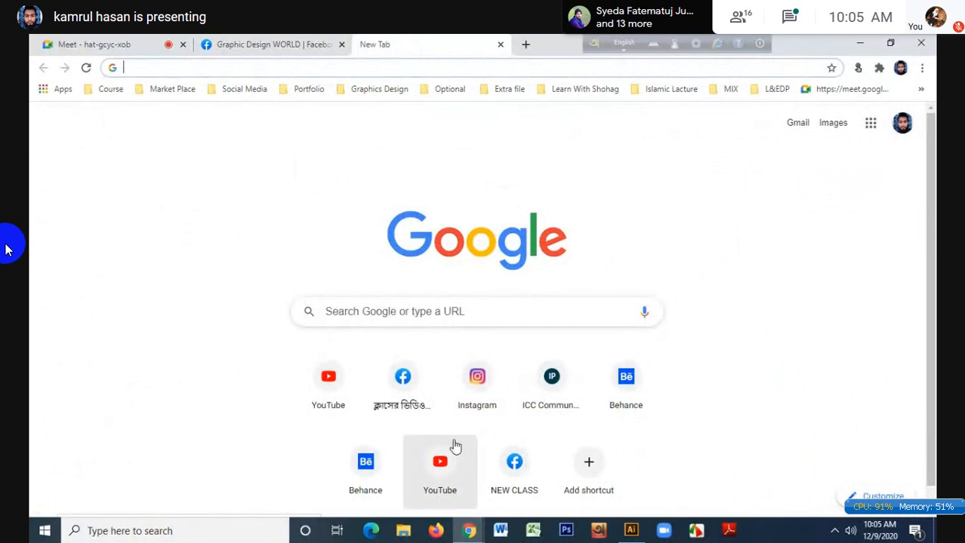
click(113, 44)
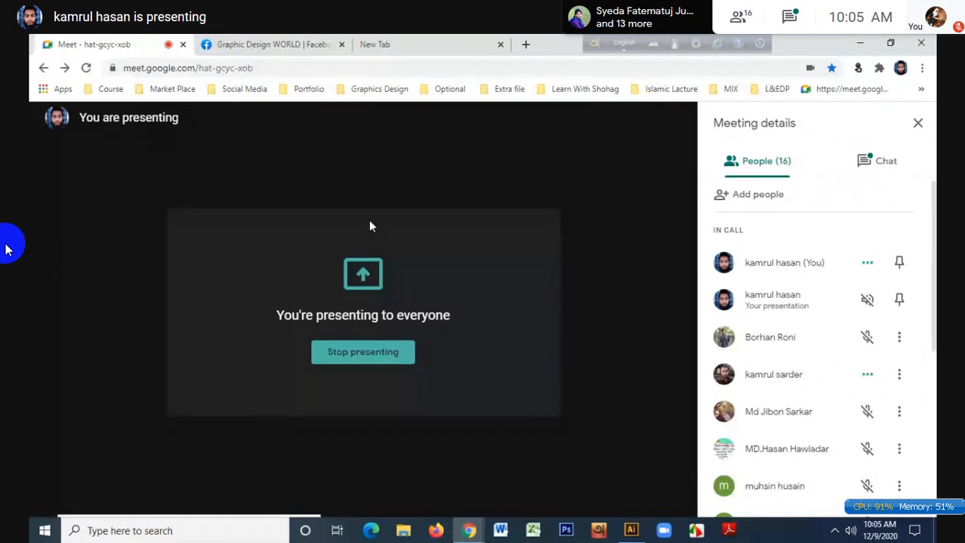
click(352, 360)
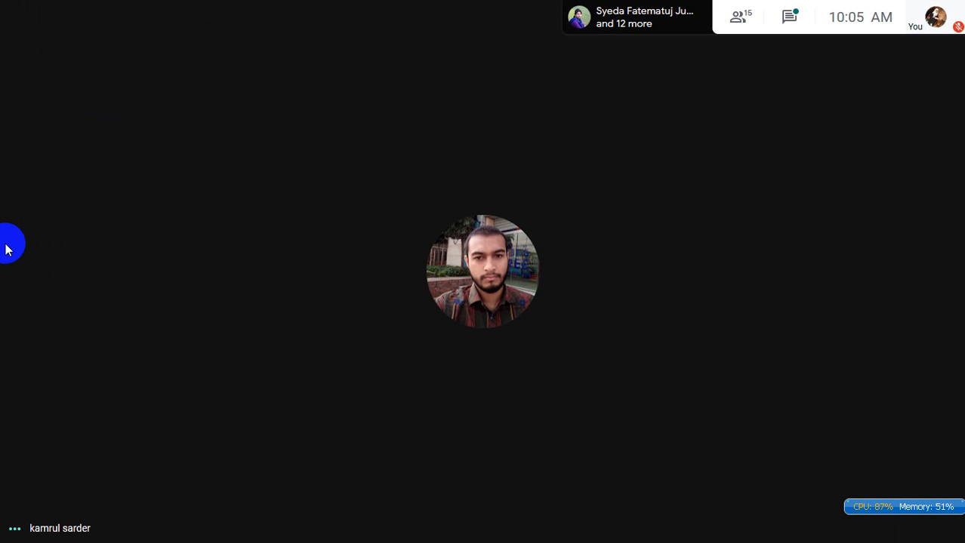